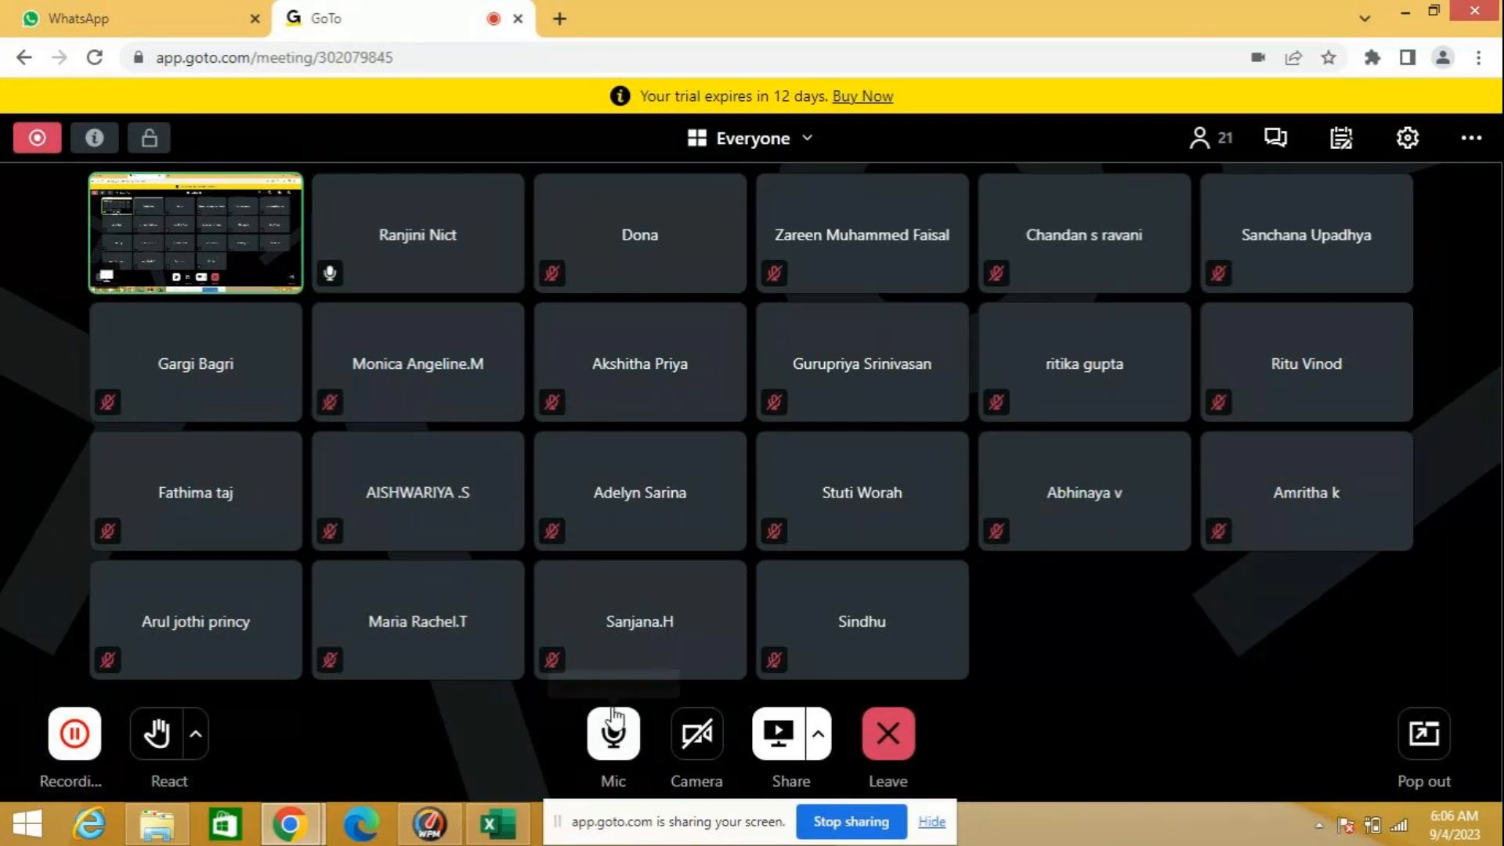
Step: Switch to Excel and bring up the custom views1 workbook
{"action": "mouse_move", "coordinate": [503, 829]}
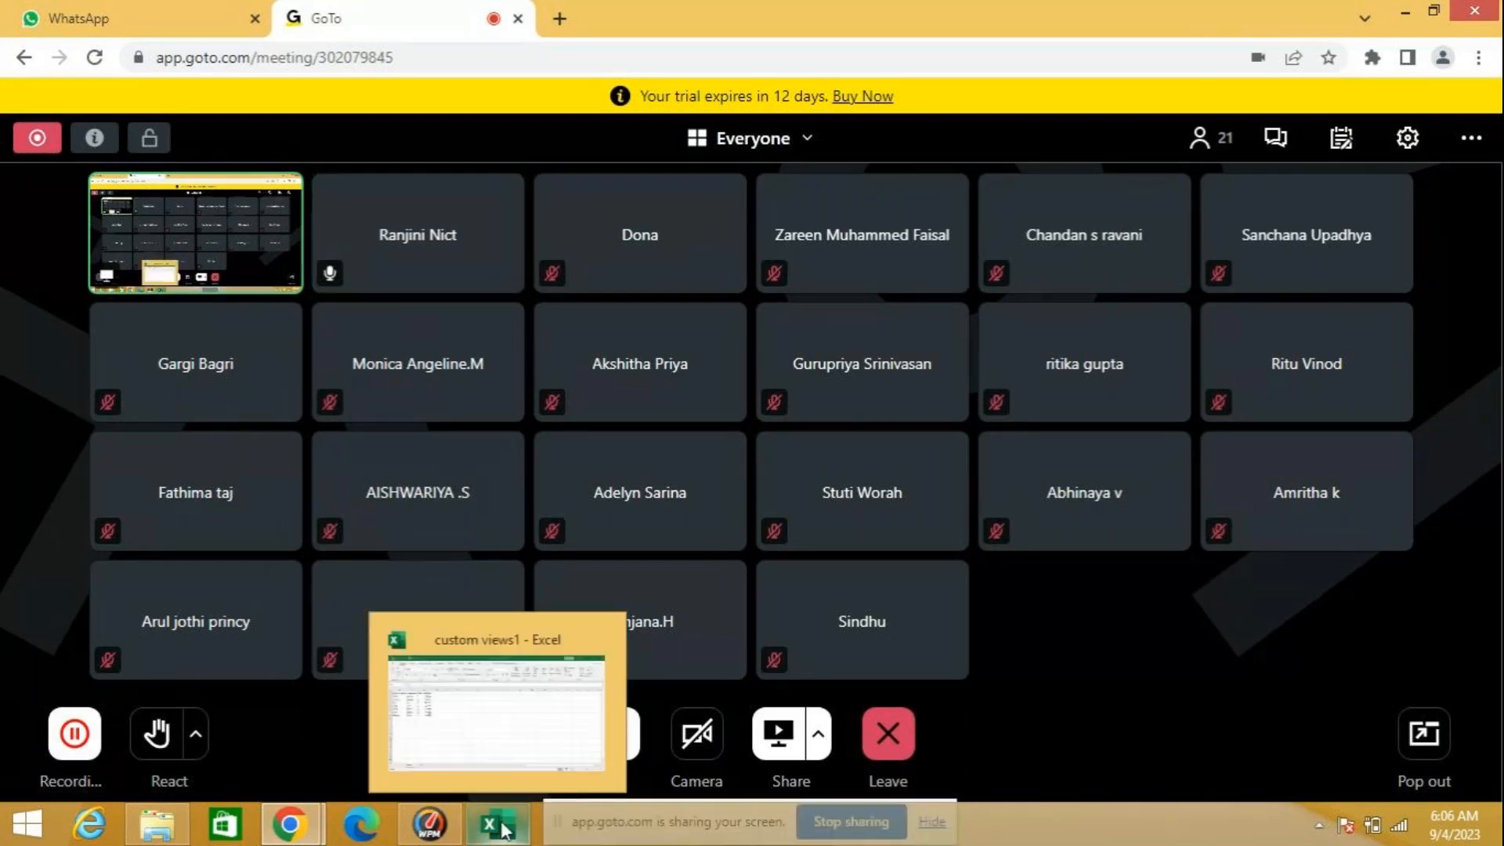
{"action": "left_click", "coordinate": [488, 734]}
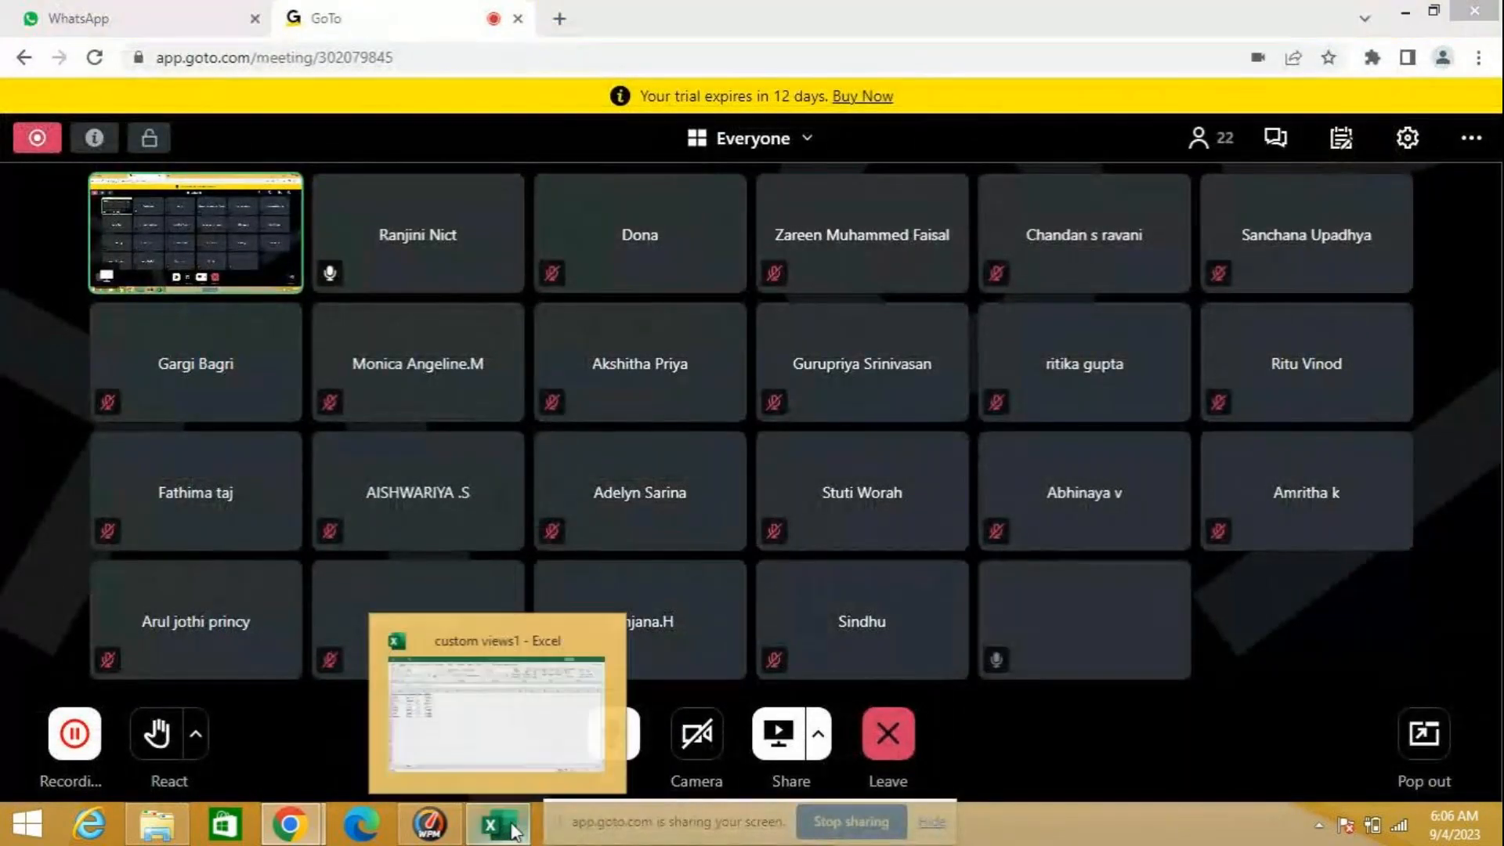
{"action": "left_click", "coordinate": [493, 704]}
Step: Copy the data in A1:C8 of custom views1 into a new blank workbook, starting at A1
{"action": "left_click_drag", "start_coordinate": [51, 265], "coordinate": [257, 405]}
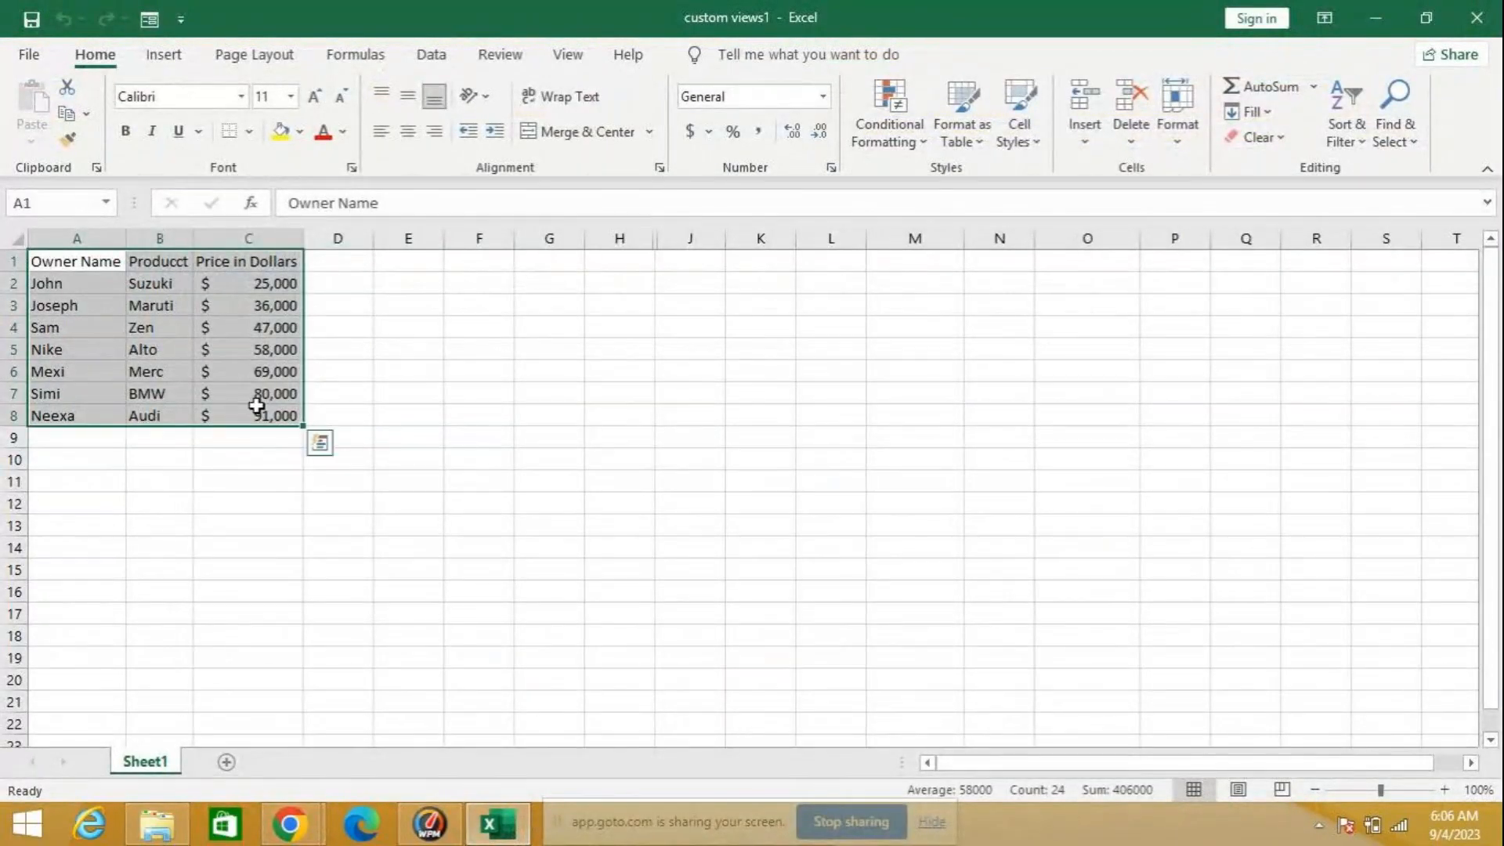
{"action": "key", "text": "ctrl+c"}
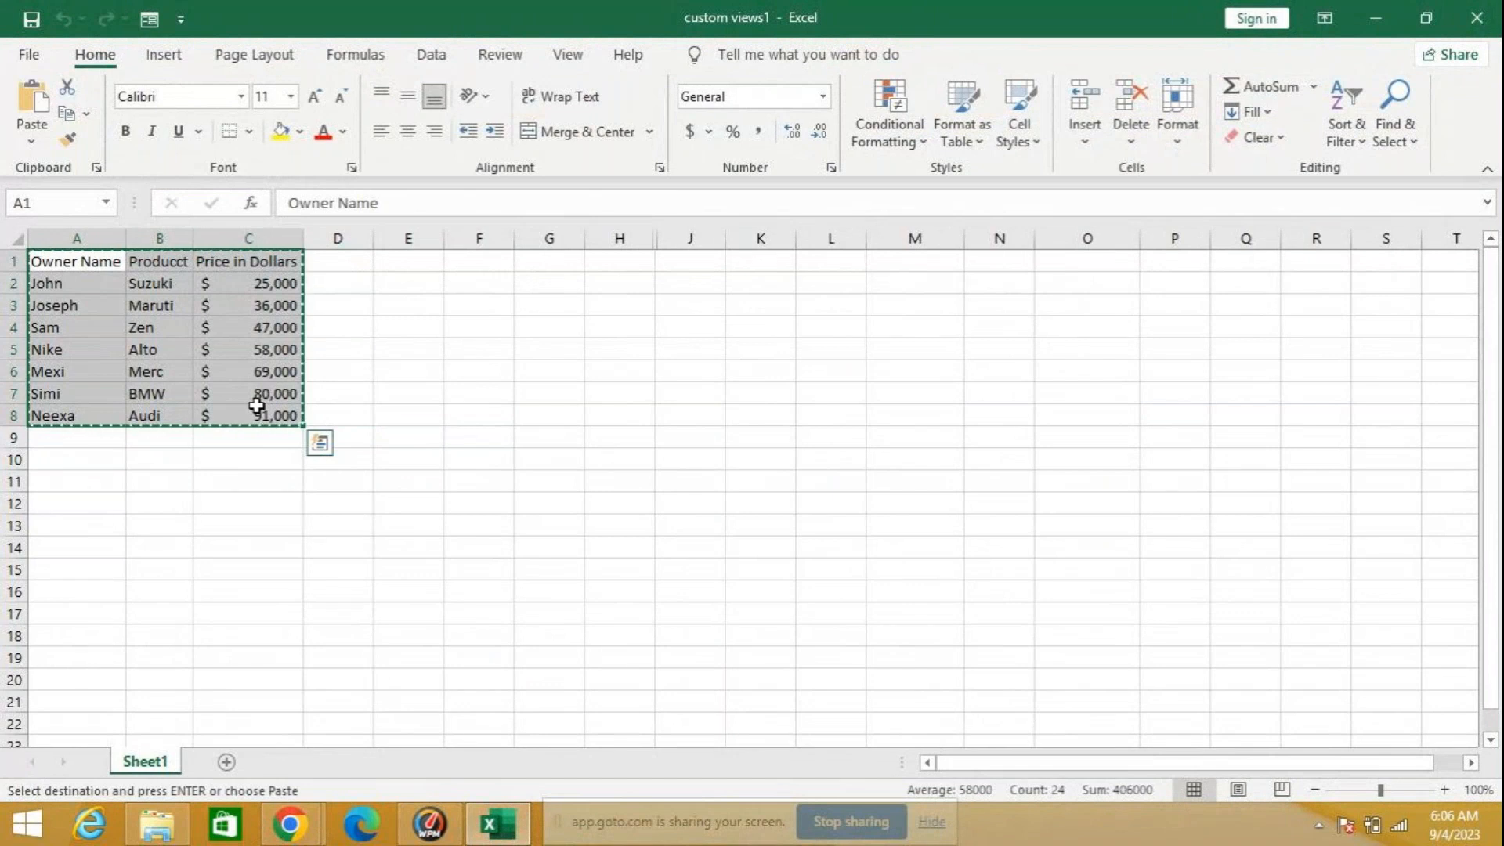
{"action": "left_click", "coordinate": [30, 55]}
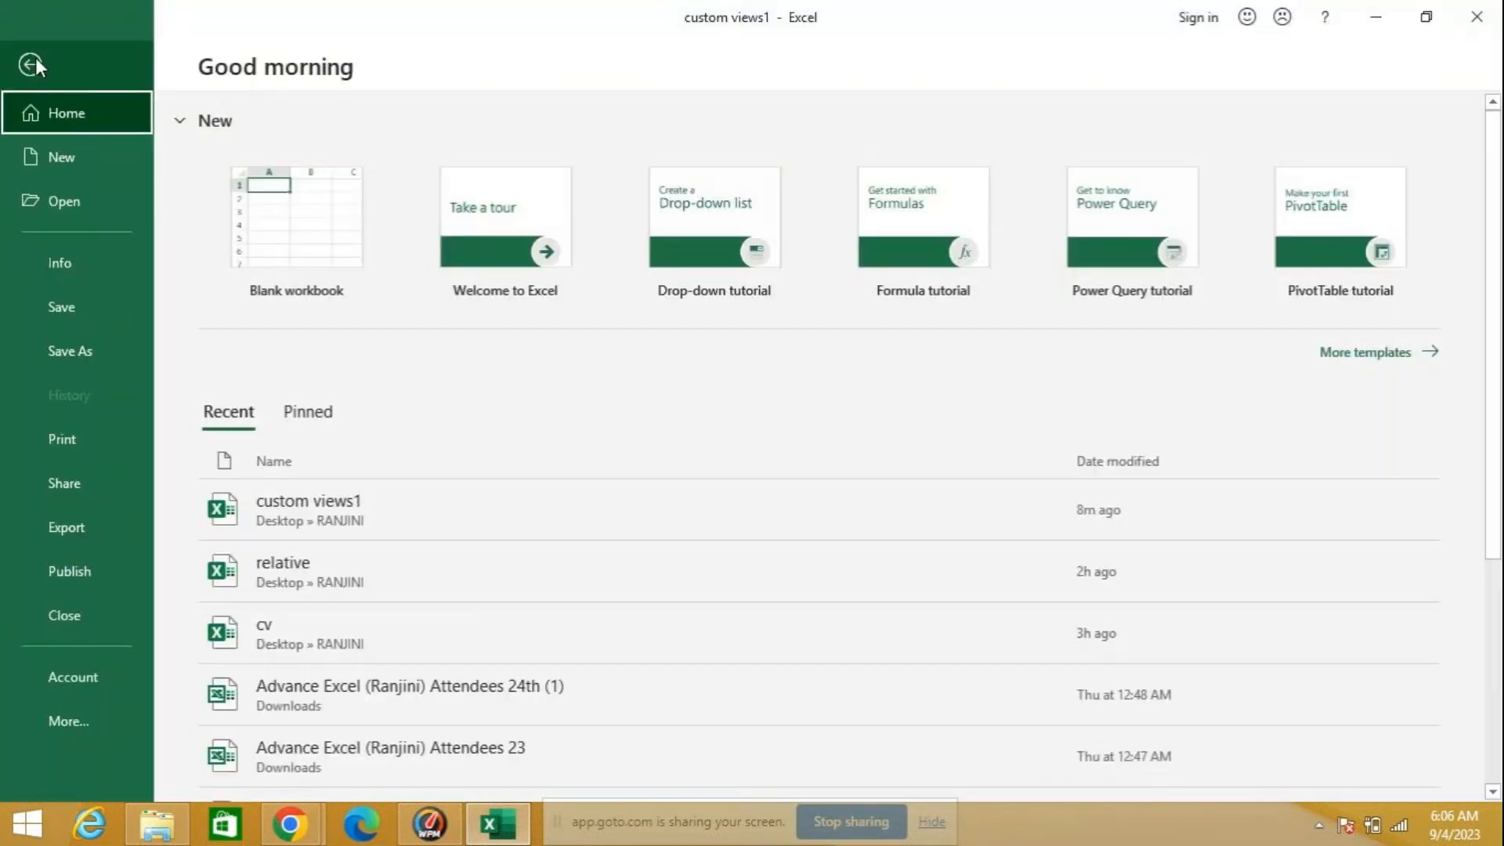
{"action": "left_click", "coordinate": [316, 239]}
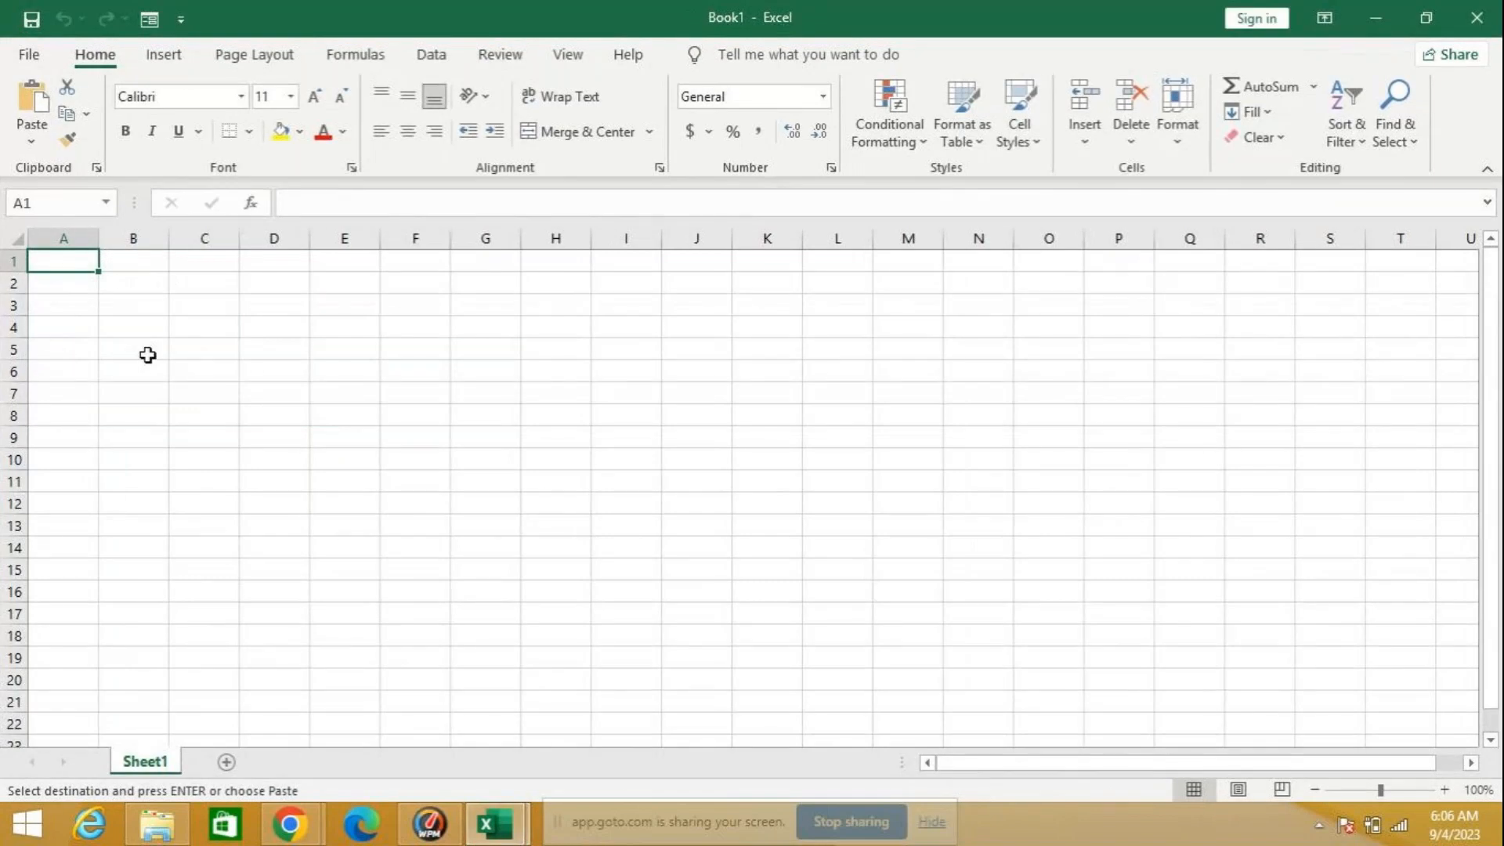
{"action": "key", "text": "ctrl+v"}
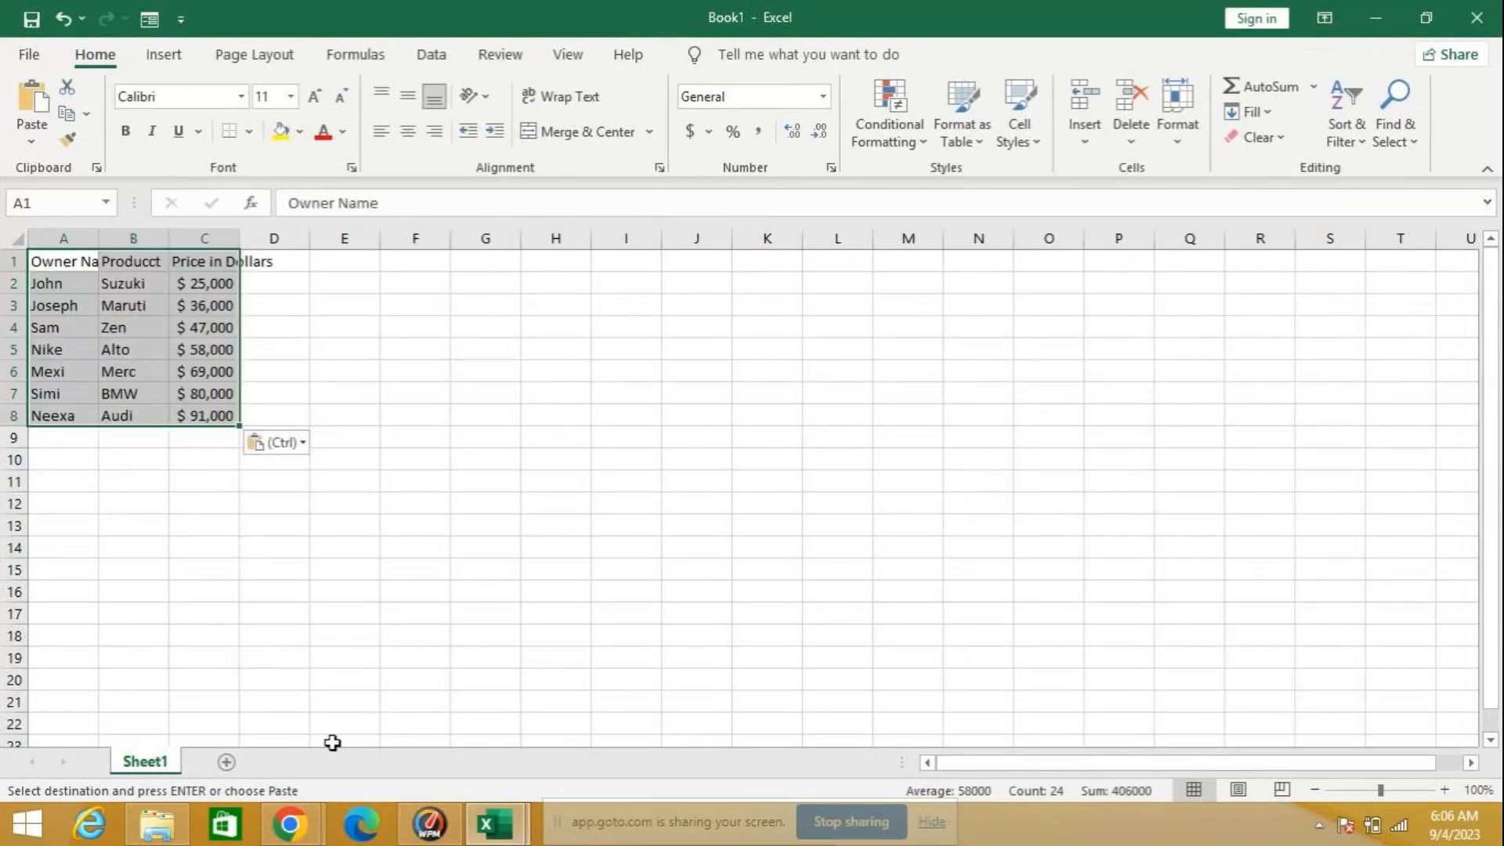
{"action": "mouse_move", "coordinate": [495, 822]}
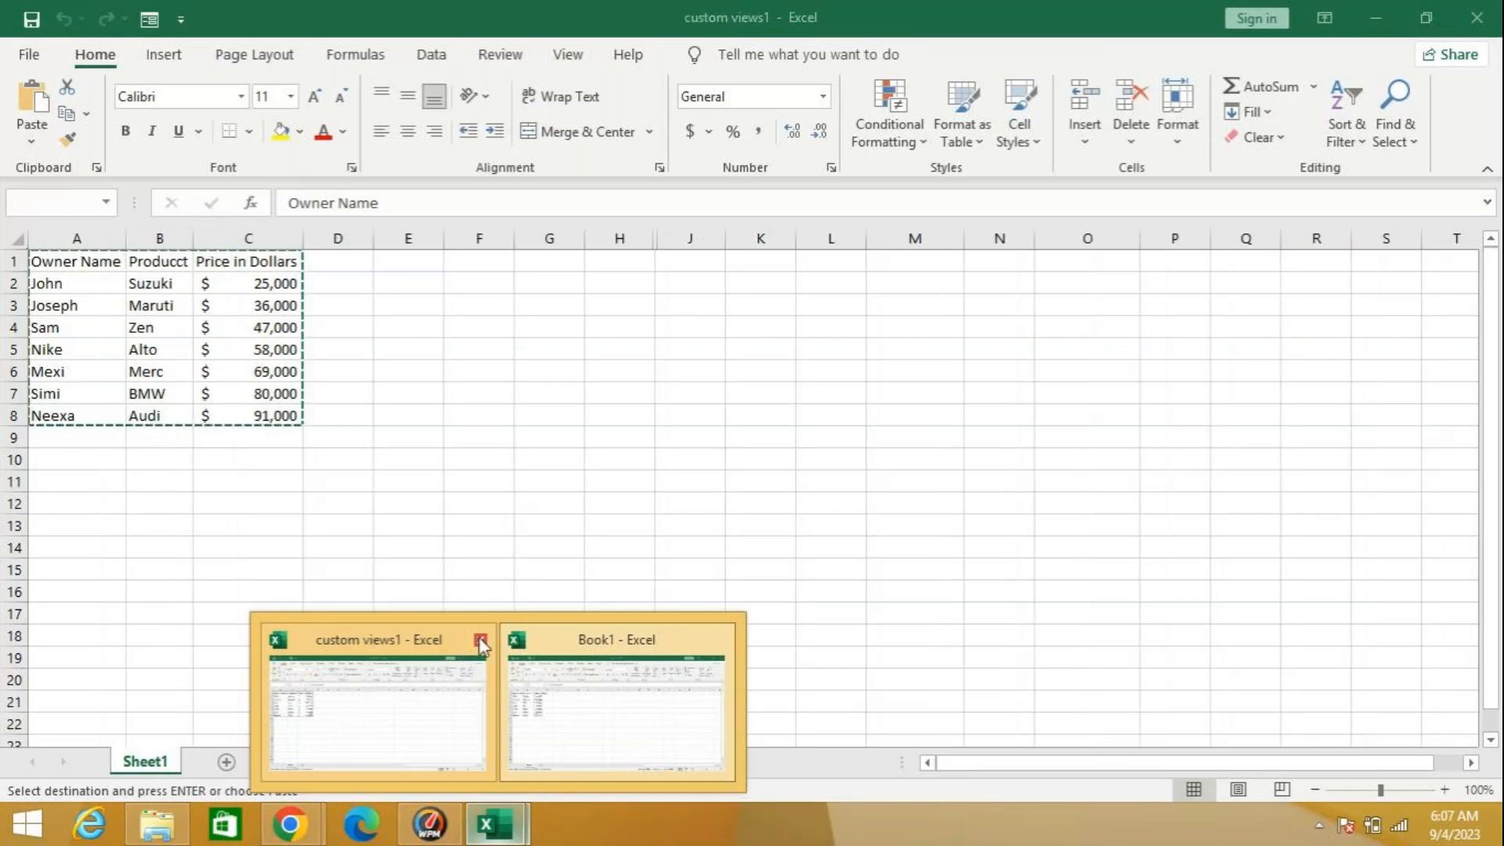
{"action": "left_click", "coordinate": [571, 721]}
{"action": "key", "text": "ctrl+v"}
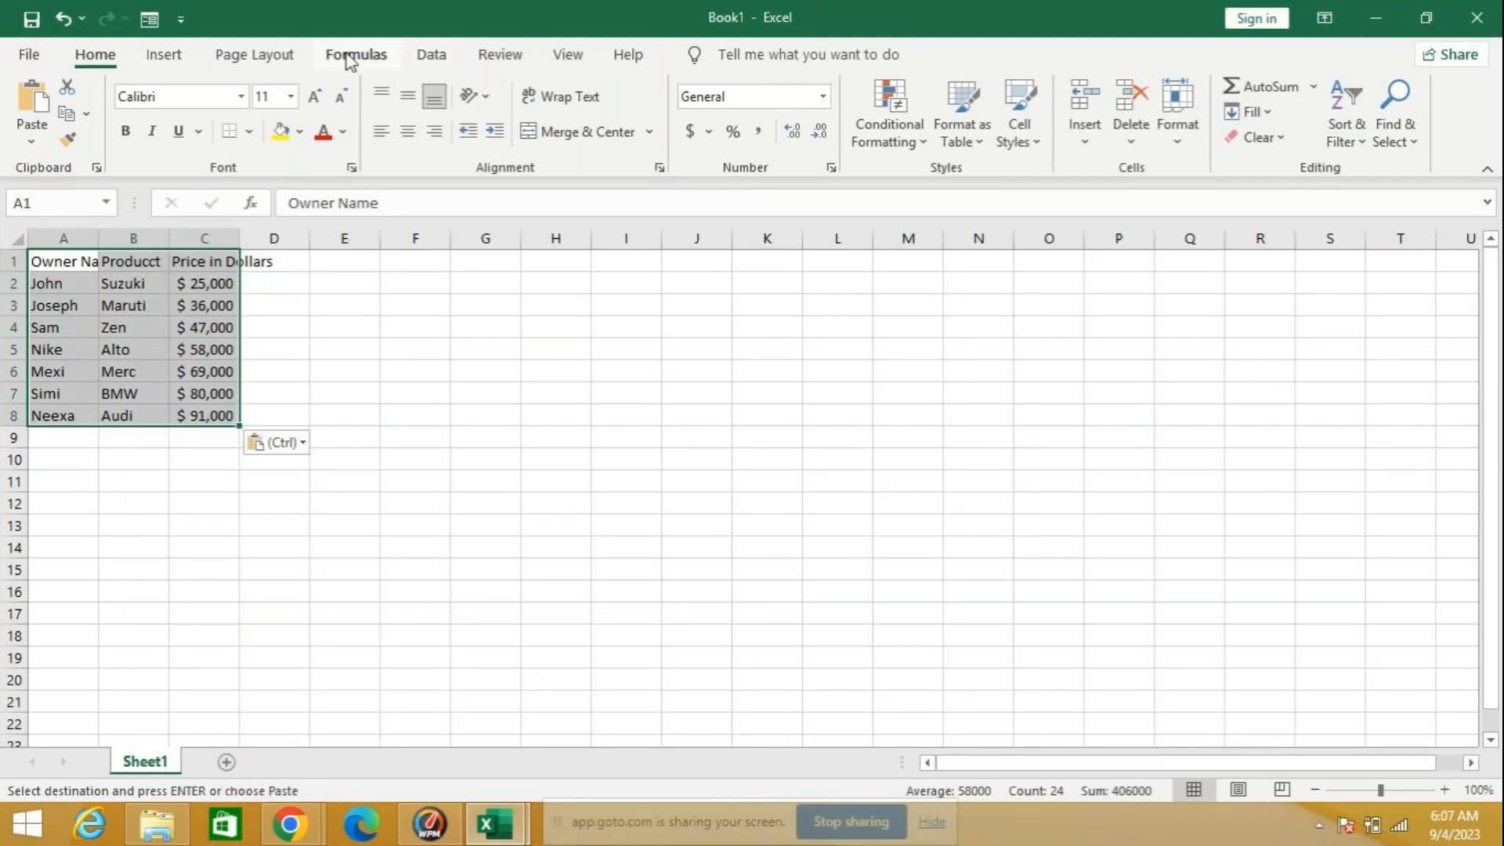
Step: Check the new workbook's custom views list, and close the workbook without saving it
{"action": "left_click", "coordinate": [571, 55]}
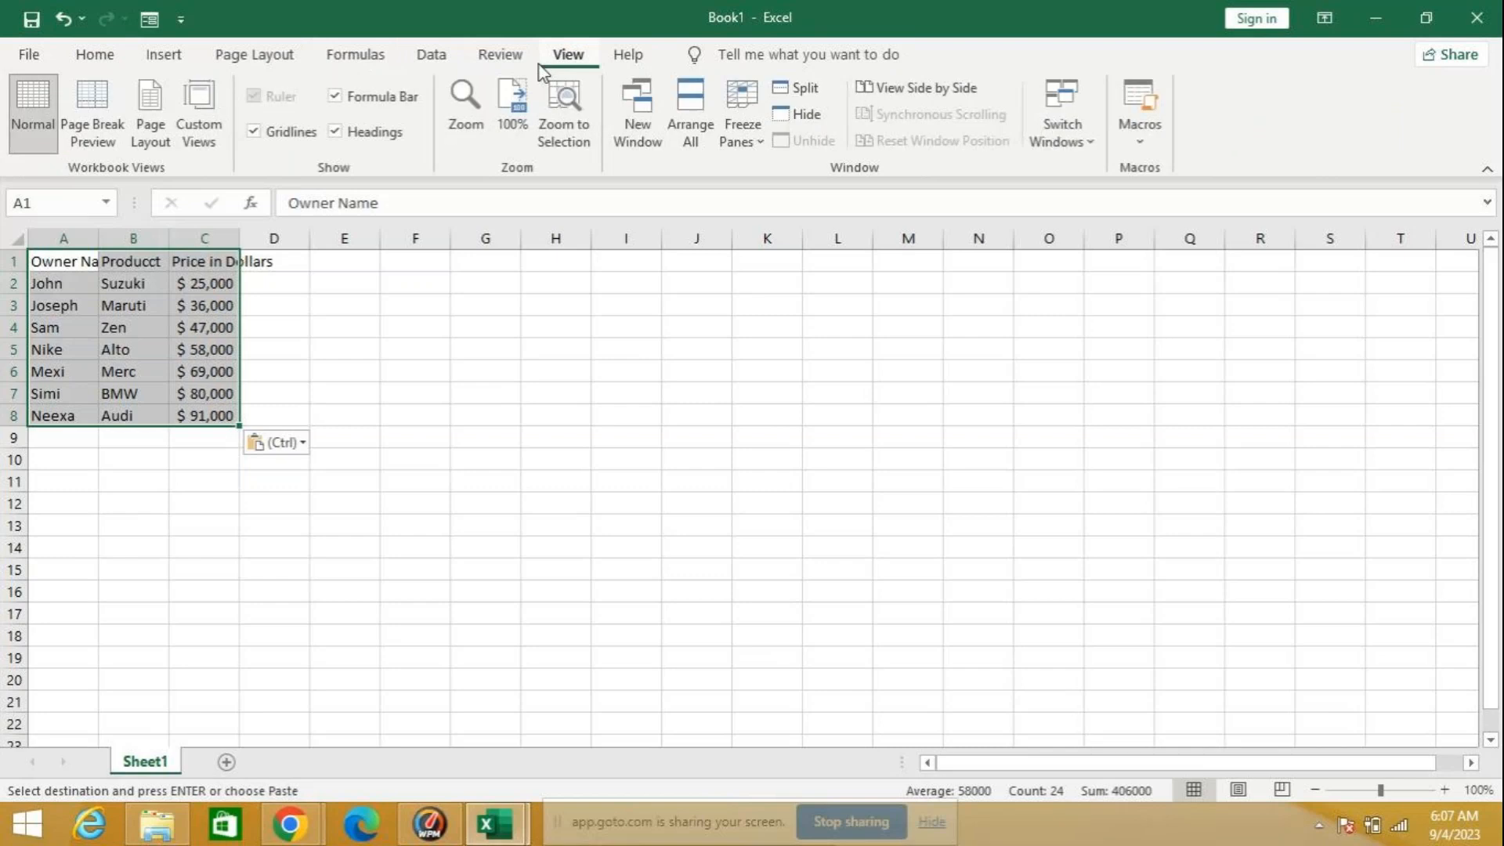
{"action": "left_click", "coordinate": [200, 120]}
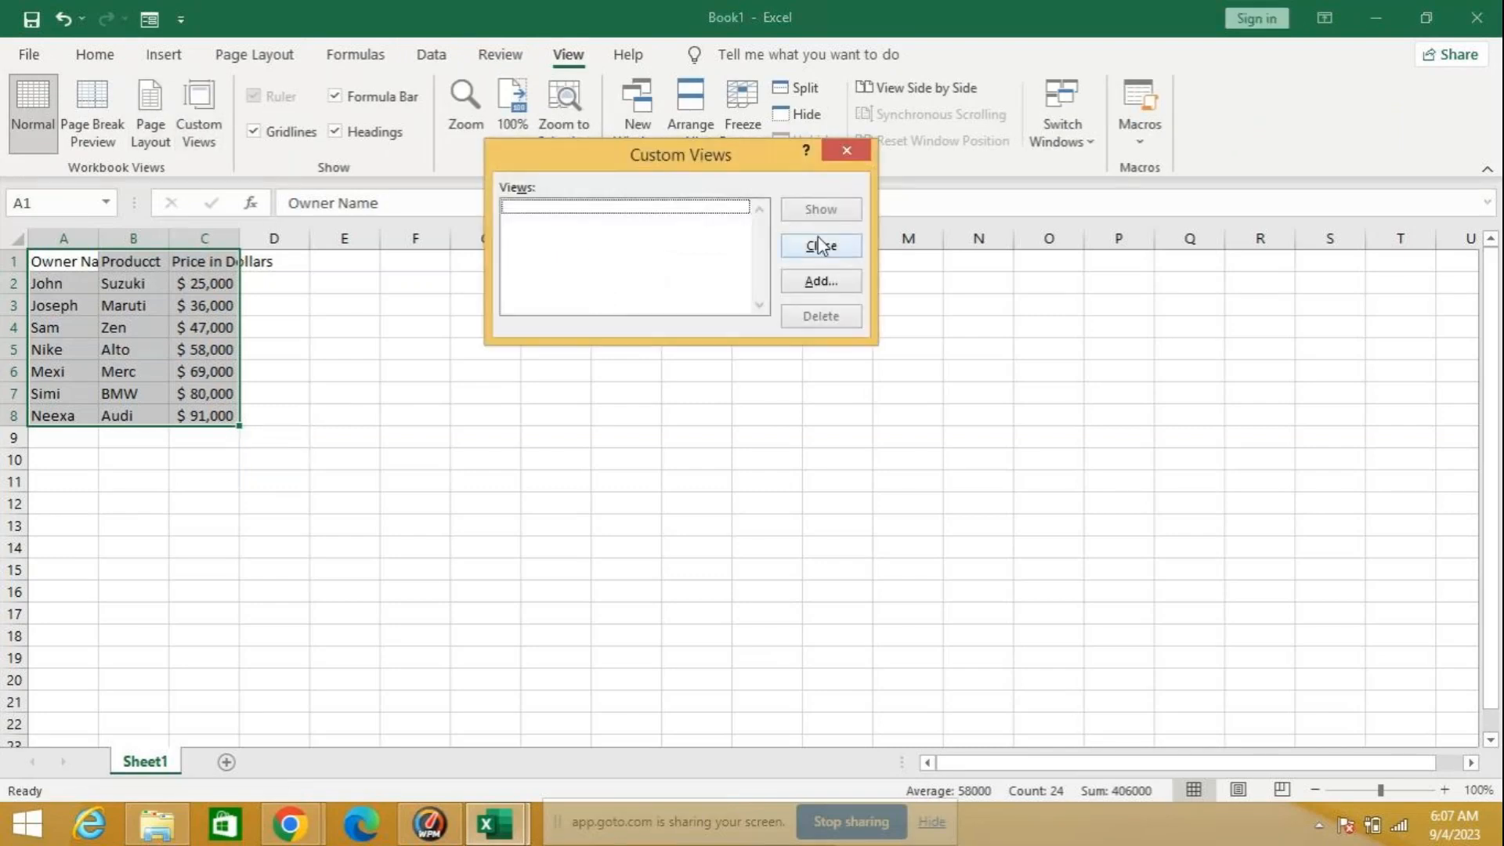
{"action": "left_click", "coordinate": [819, 245]}
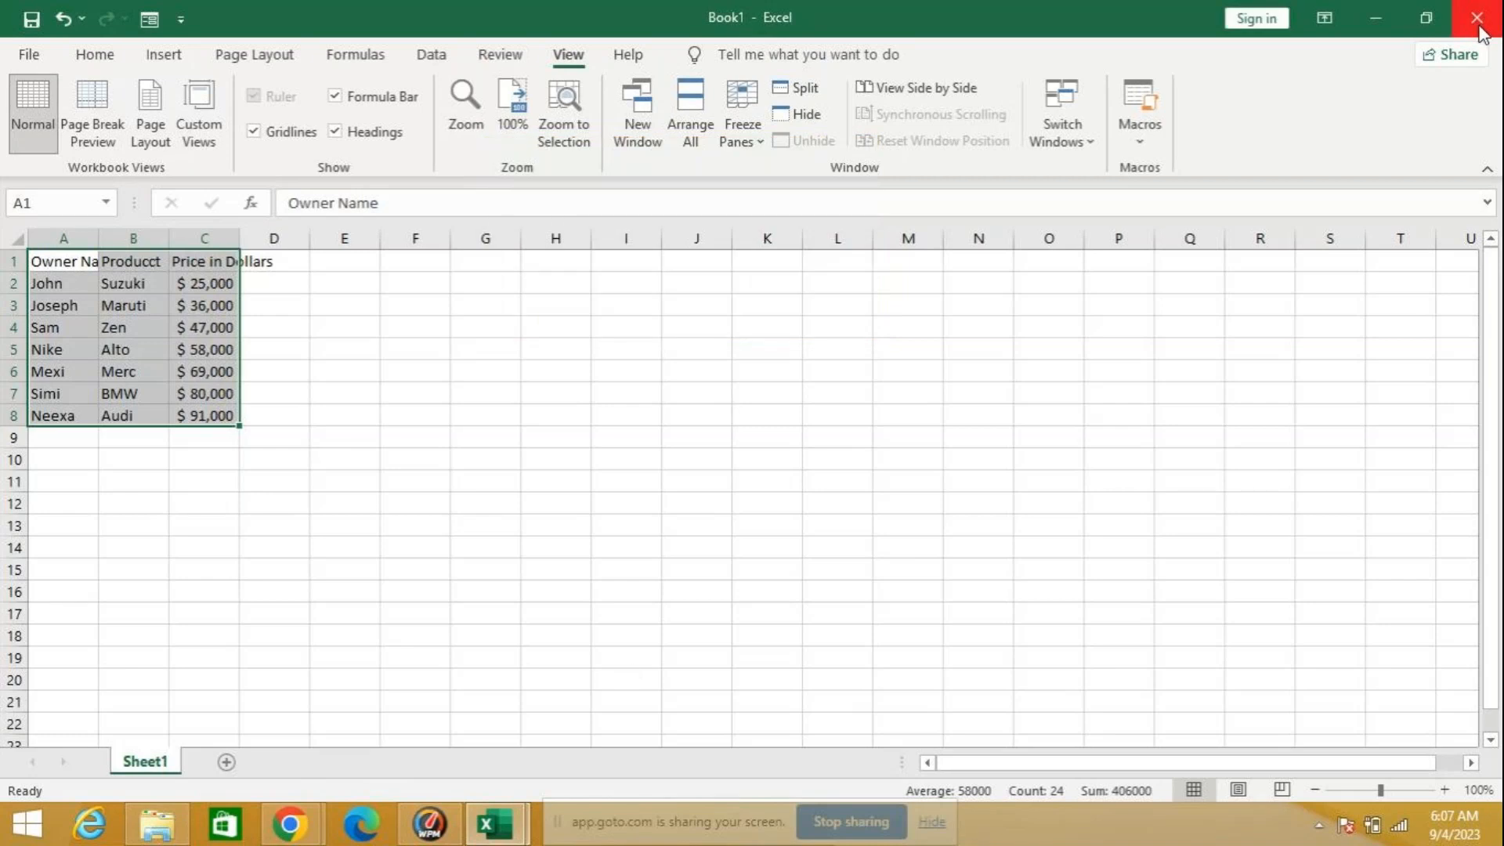
{"action": "left_click", "coordinate": [1476, 19]}
{"action": "left_click", "coordinate": [739, 438]}
Step: Return to Excel, open the recent workbook cv, and reveal its collapsed column F, Price in Dollars
{"action": "left_click", "coordinate": [499, 826]}
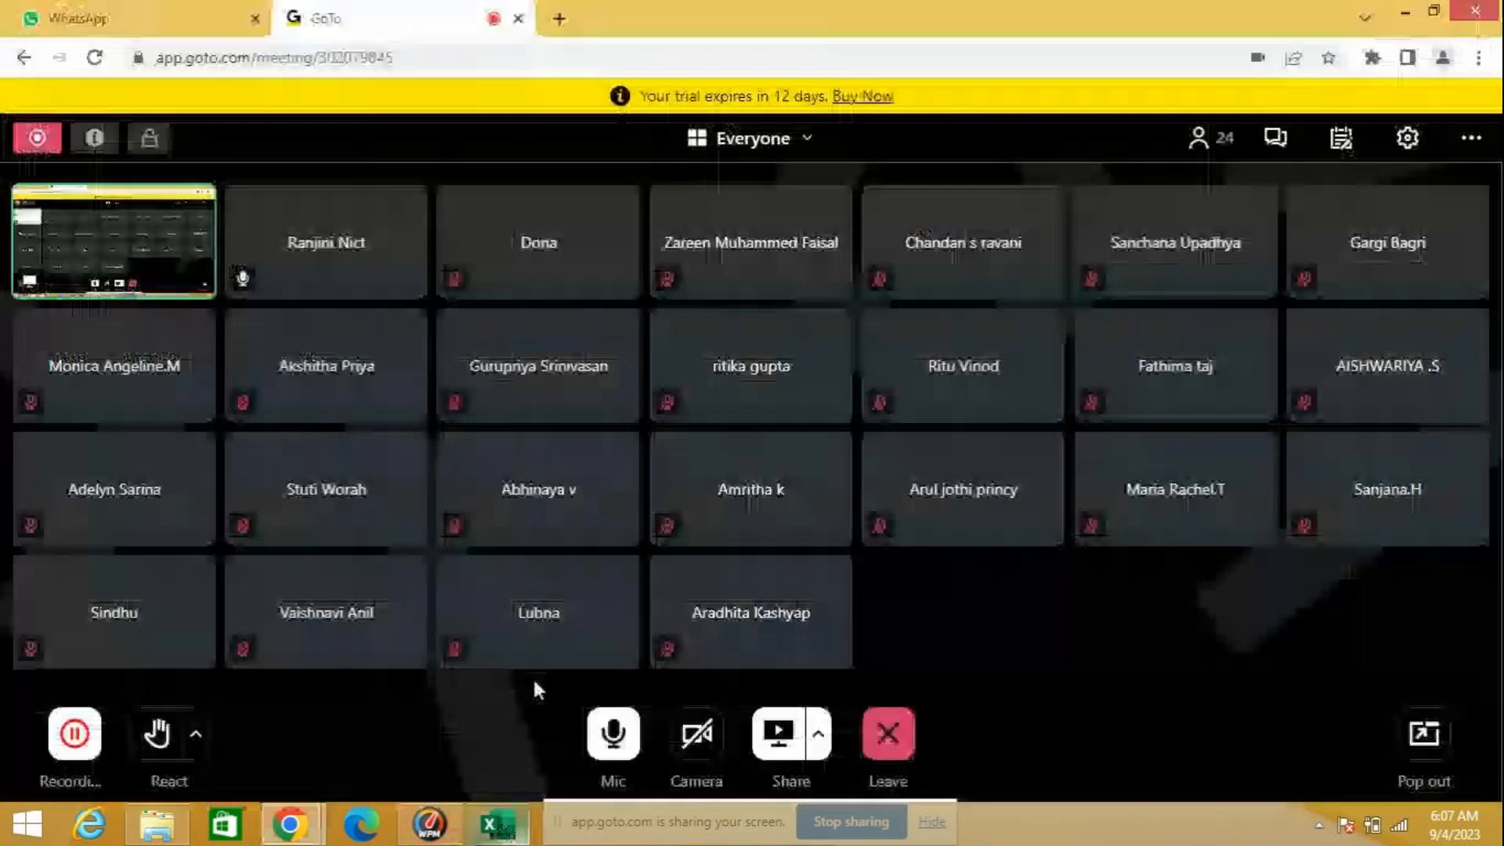
{"action": "left_click", "coordinate": [499, 824]}
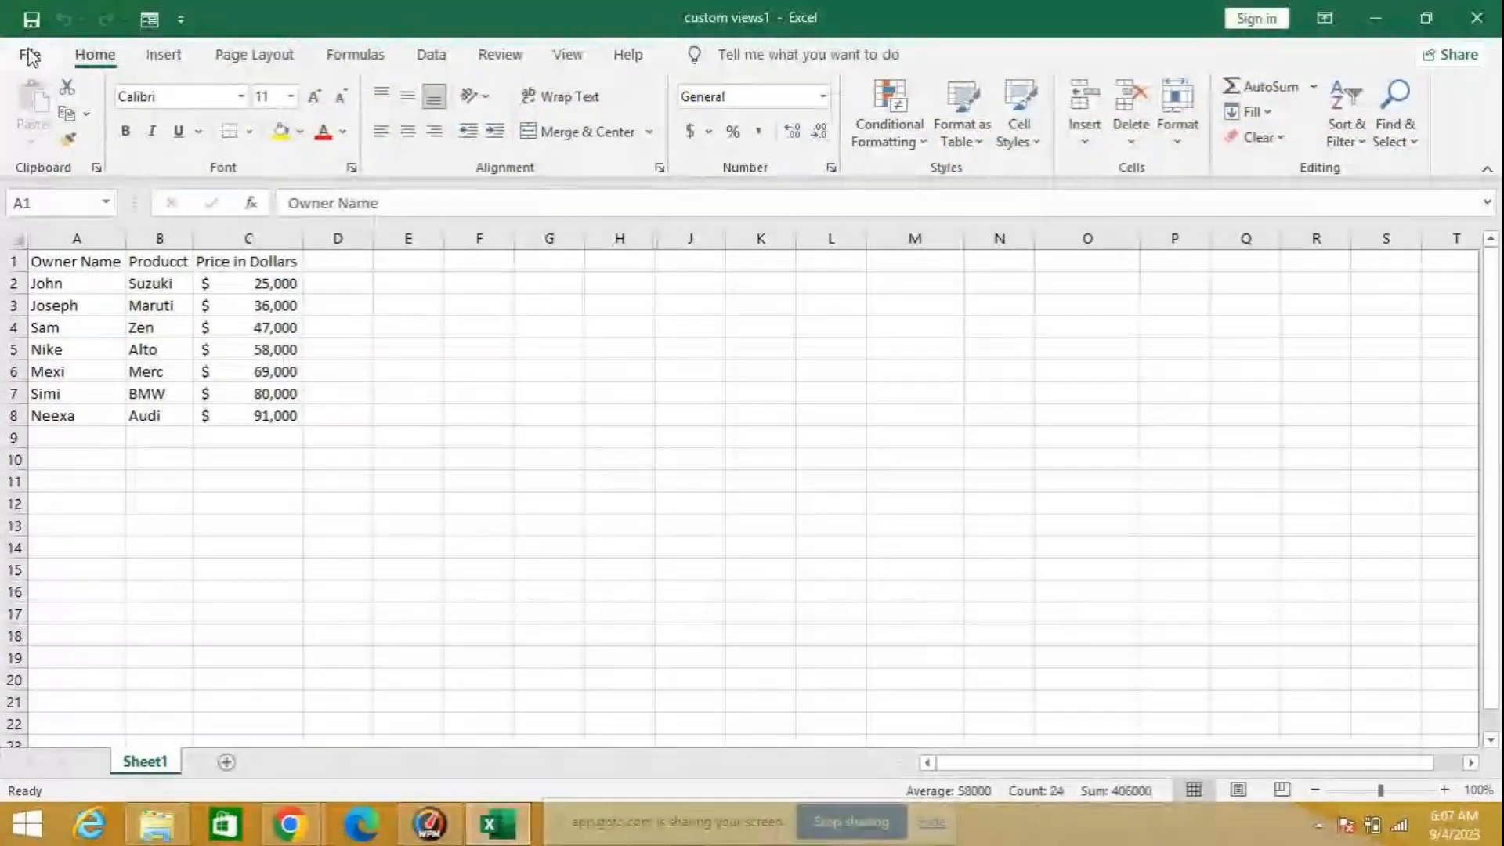
{"action": "left_click", "coordinate": [30, 55]}
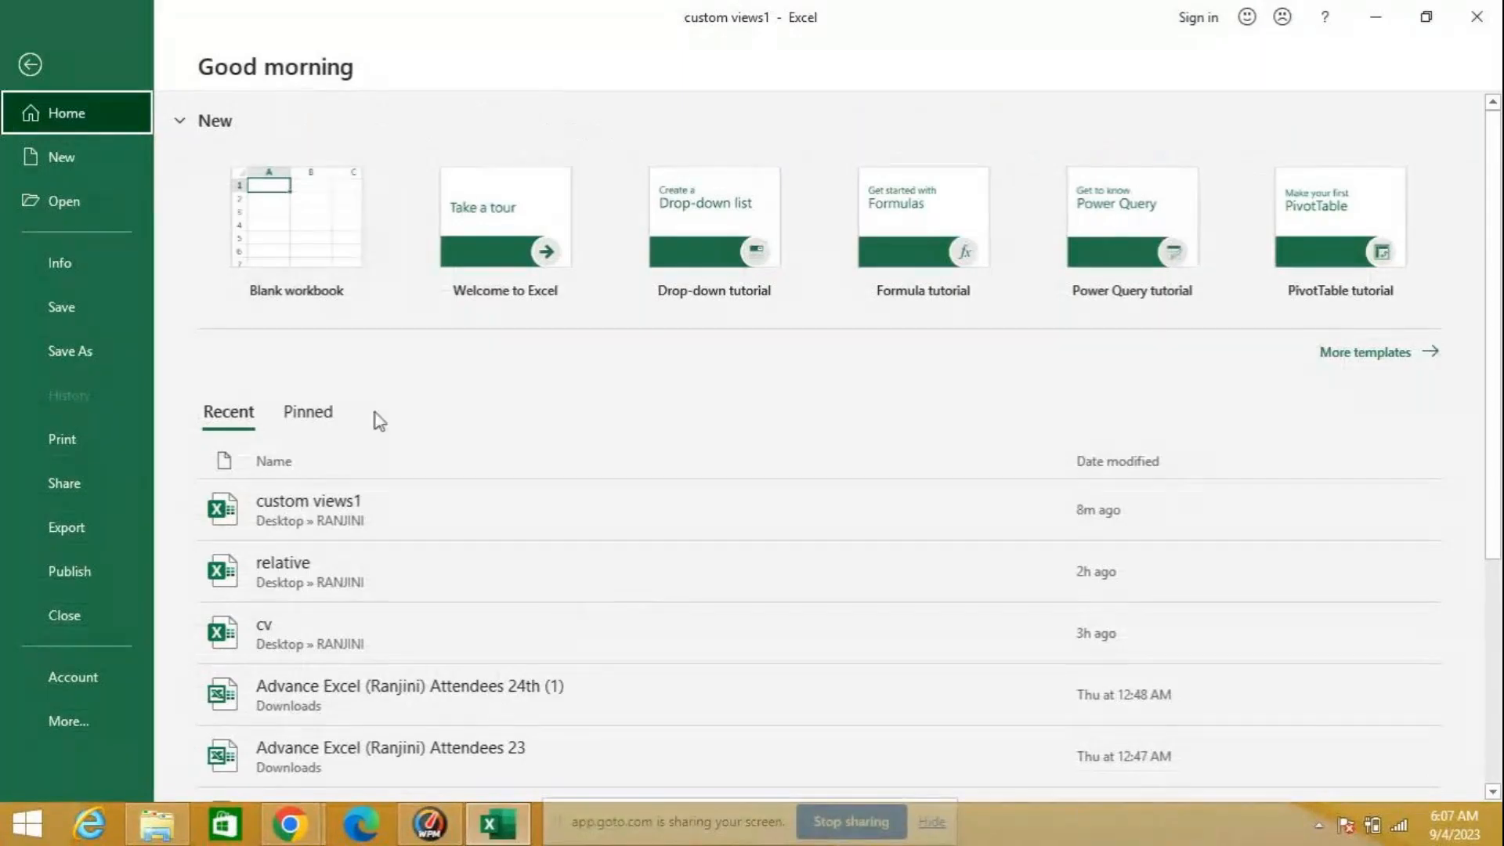
{"action": "left_click", "coordinate": [307, 635]}
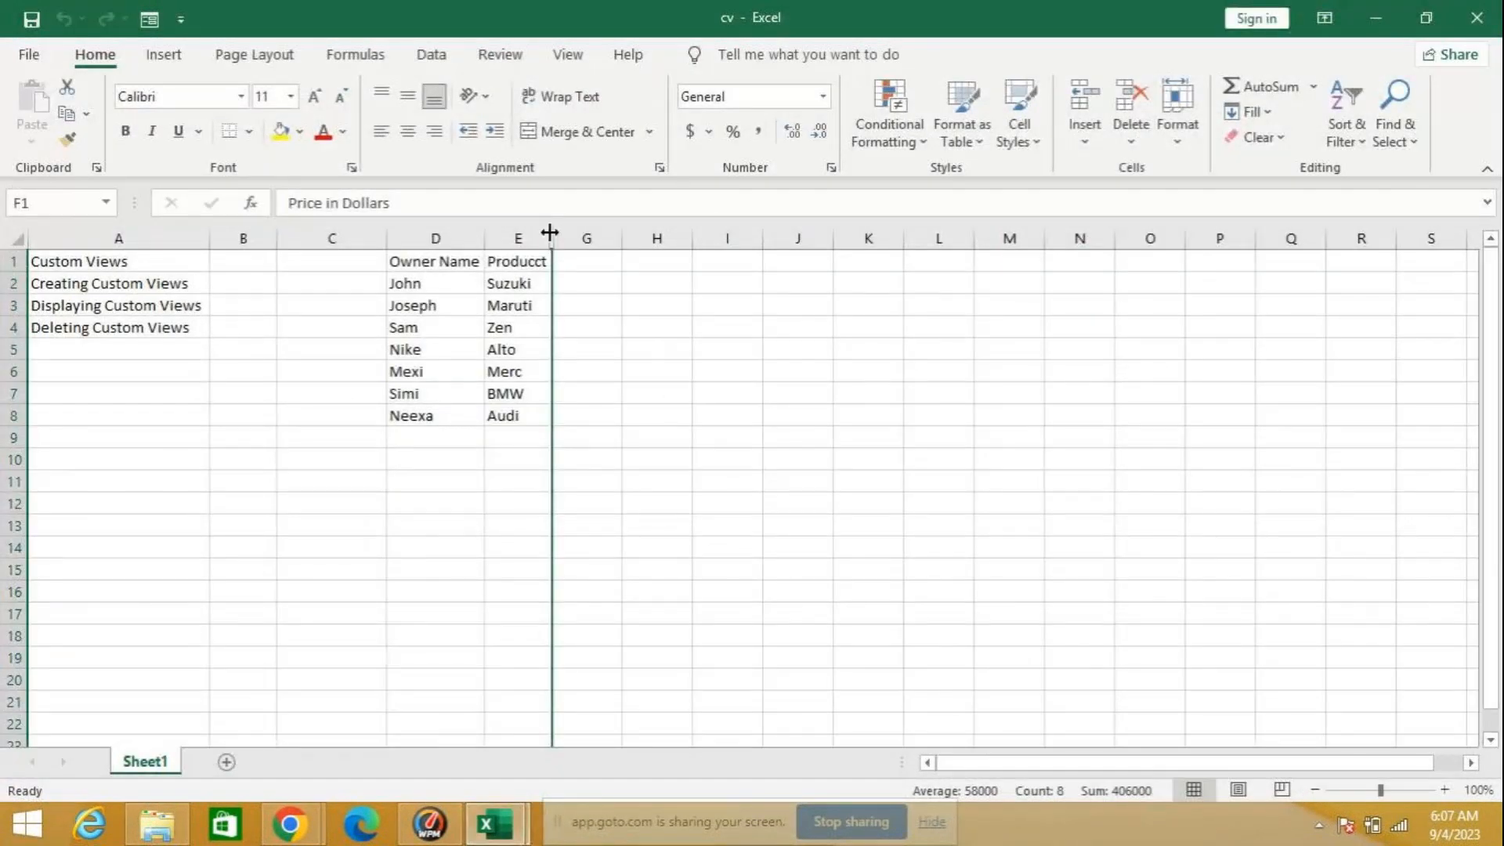
{"action": "double_click", "coordinate": [549, 232]}
{"action": "left_click", "coordinate": [696, 393]}
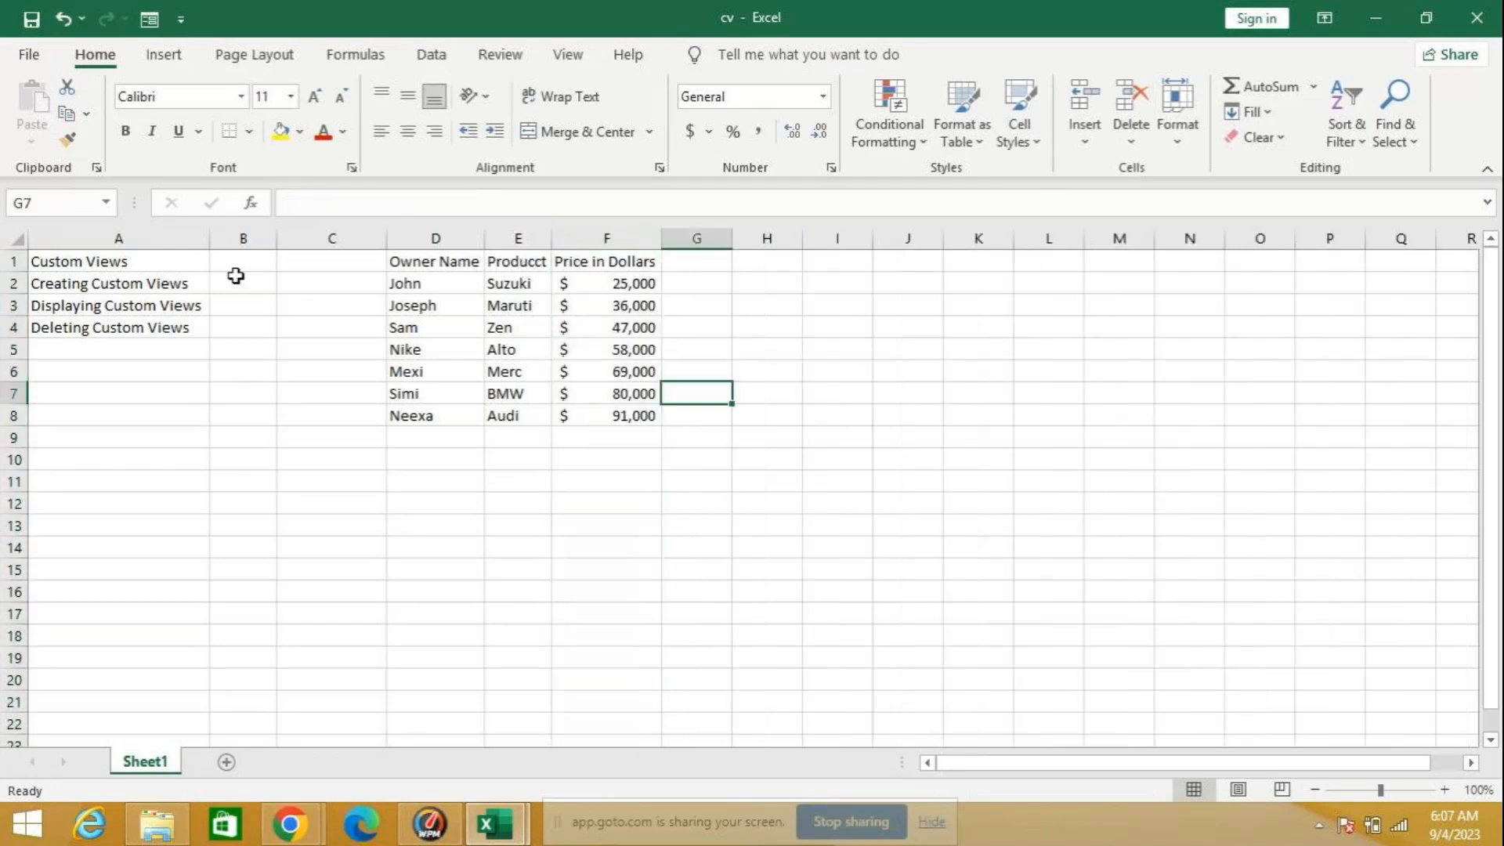
Step: Copy the range A1:F8 from the cv workbook into a new blank workbook, starting at A1
{"action": "left_click_drag", "start_coordinate": [47, 260], "coordinate": [590, 396]}
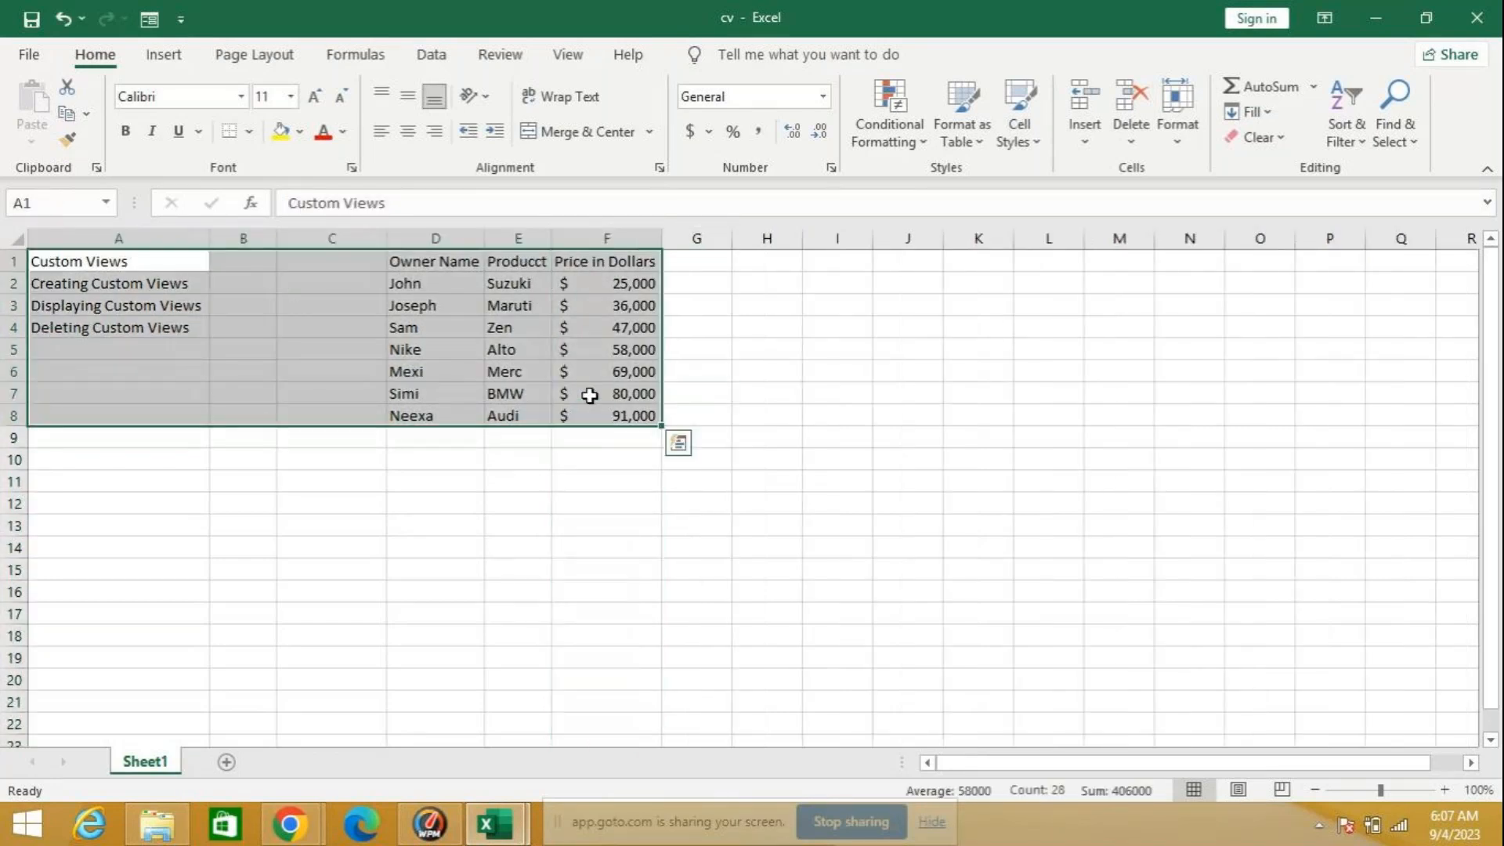
{"action": "key", "text": "ctrl+c"}
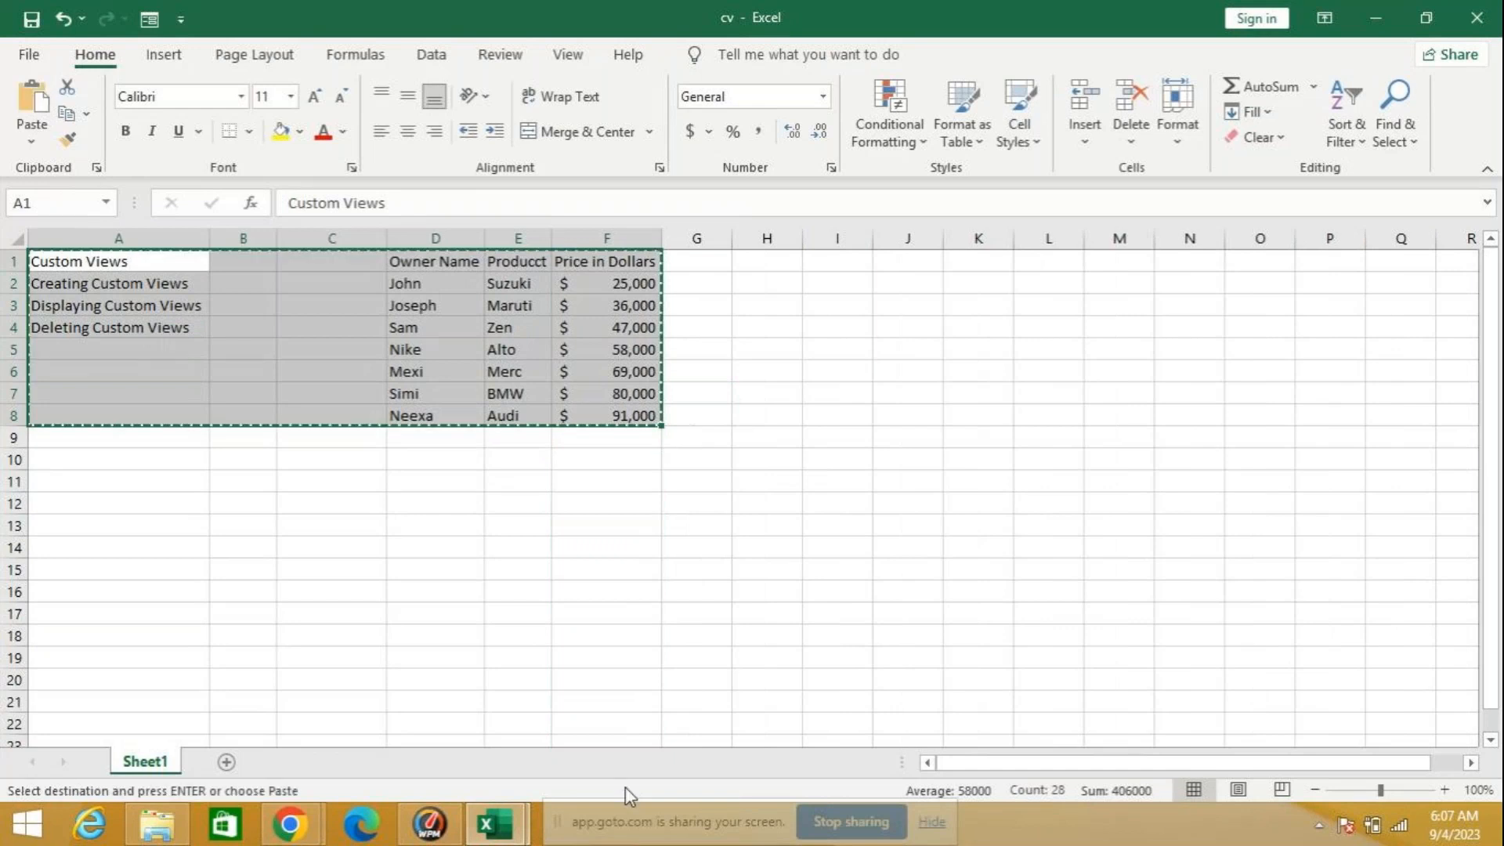
{"action": "mouse_move", "coordinate": [503, 830]}
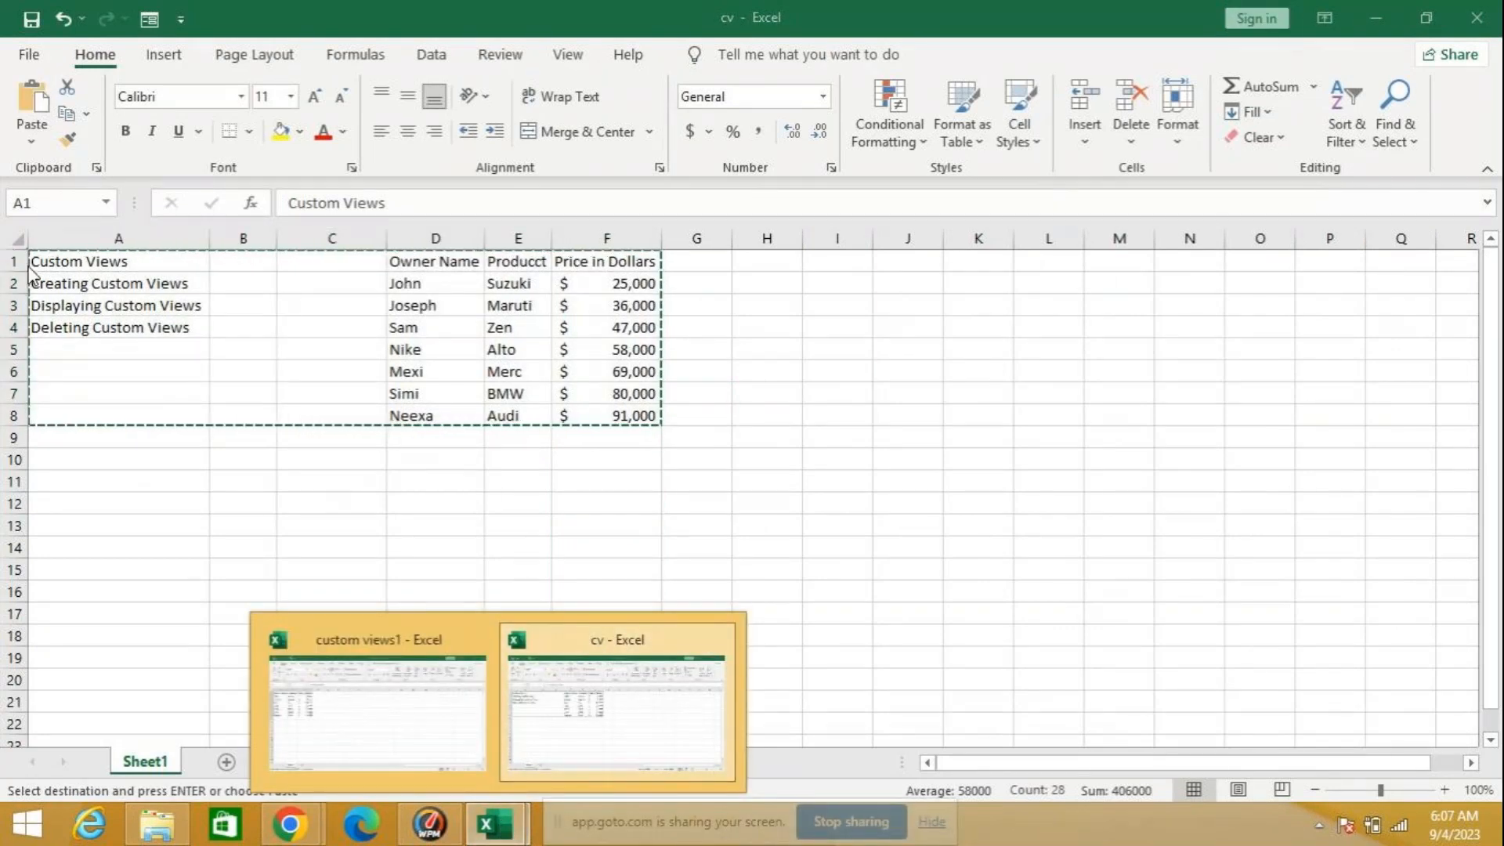
{"action": "left_click", "coordinate": [29, 55]}
{"action": "left_click", "coordinate": [298, 228]}
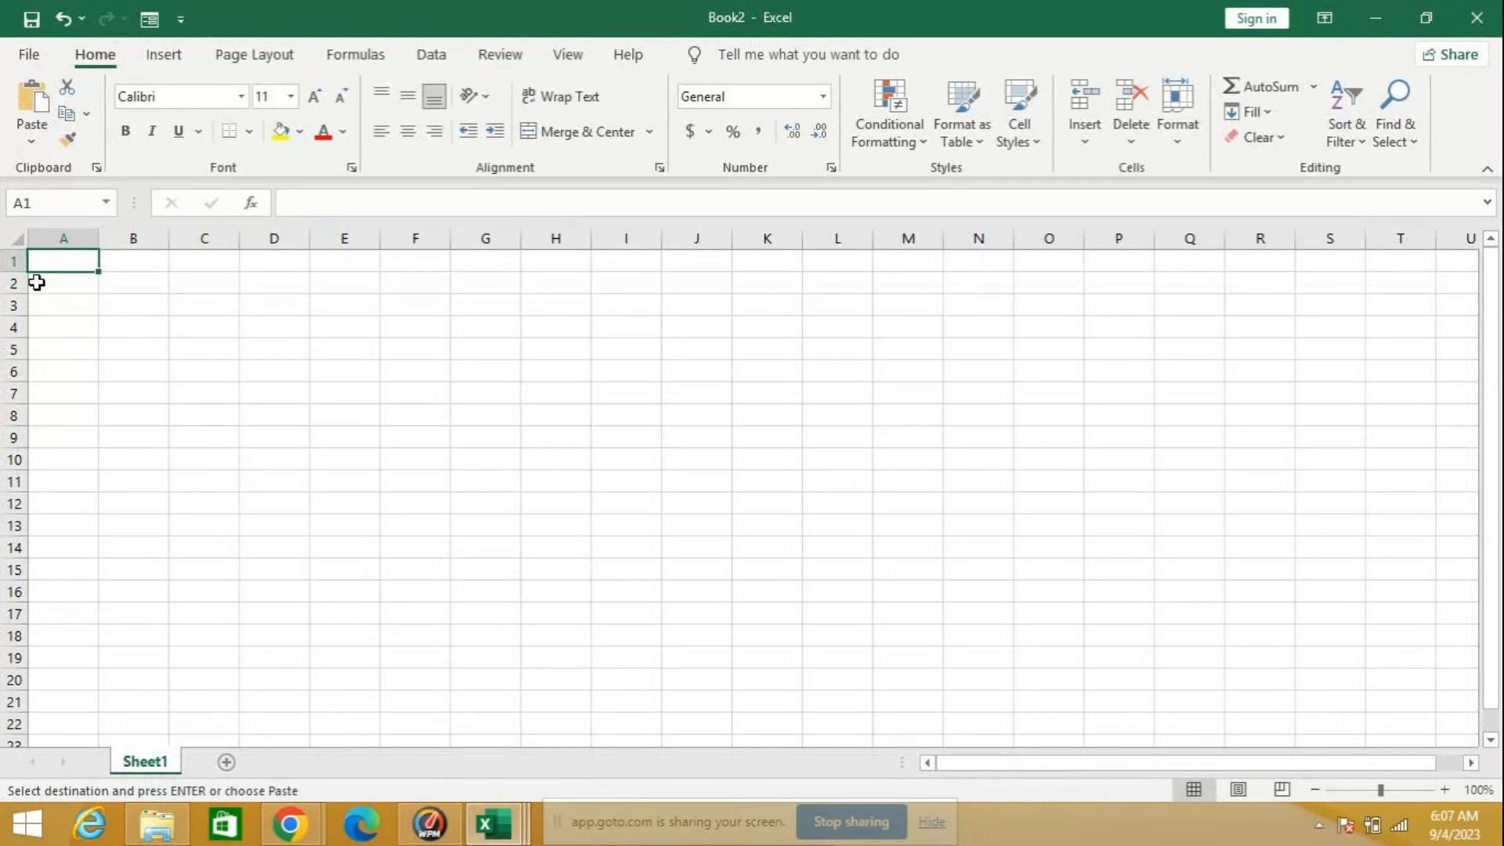
{"action": "key", "text": "ctrl+v"}
Step: Auto-fit the widths of columns F, D and A in the new workbook to their contents
{"action": "double_click", "coordinate": [450, 236]}
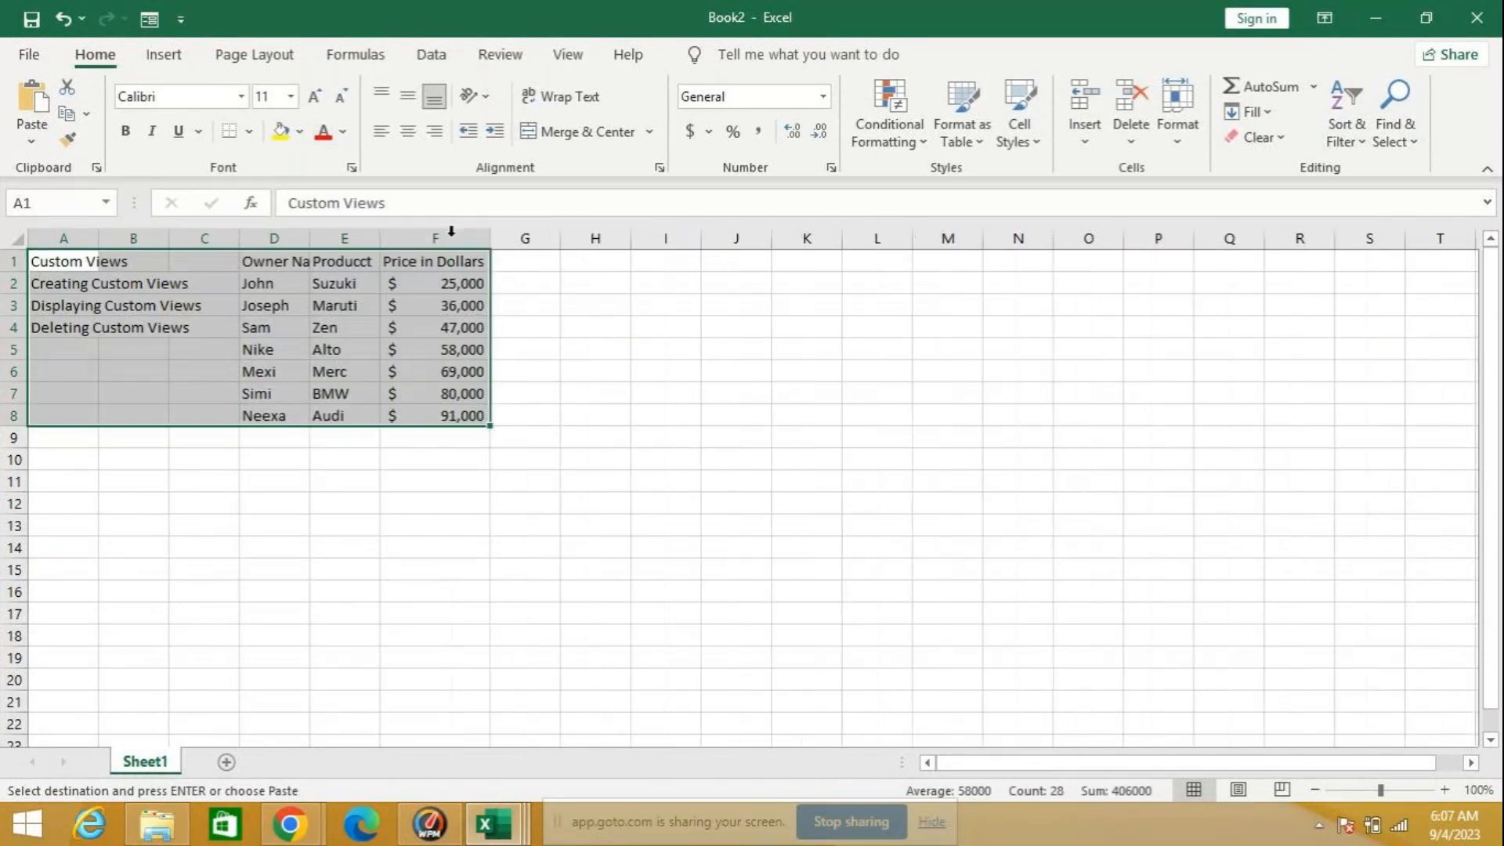
{"action": "double_click", "coordinate": [309, 236]}
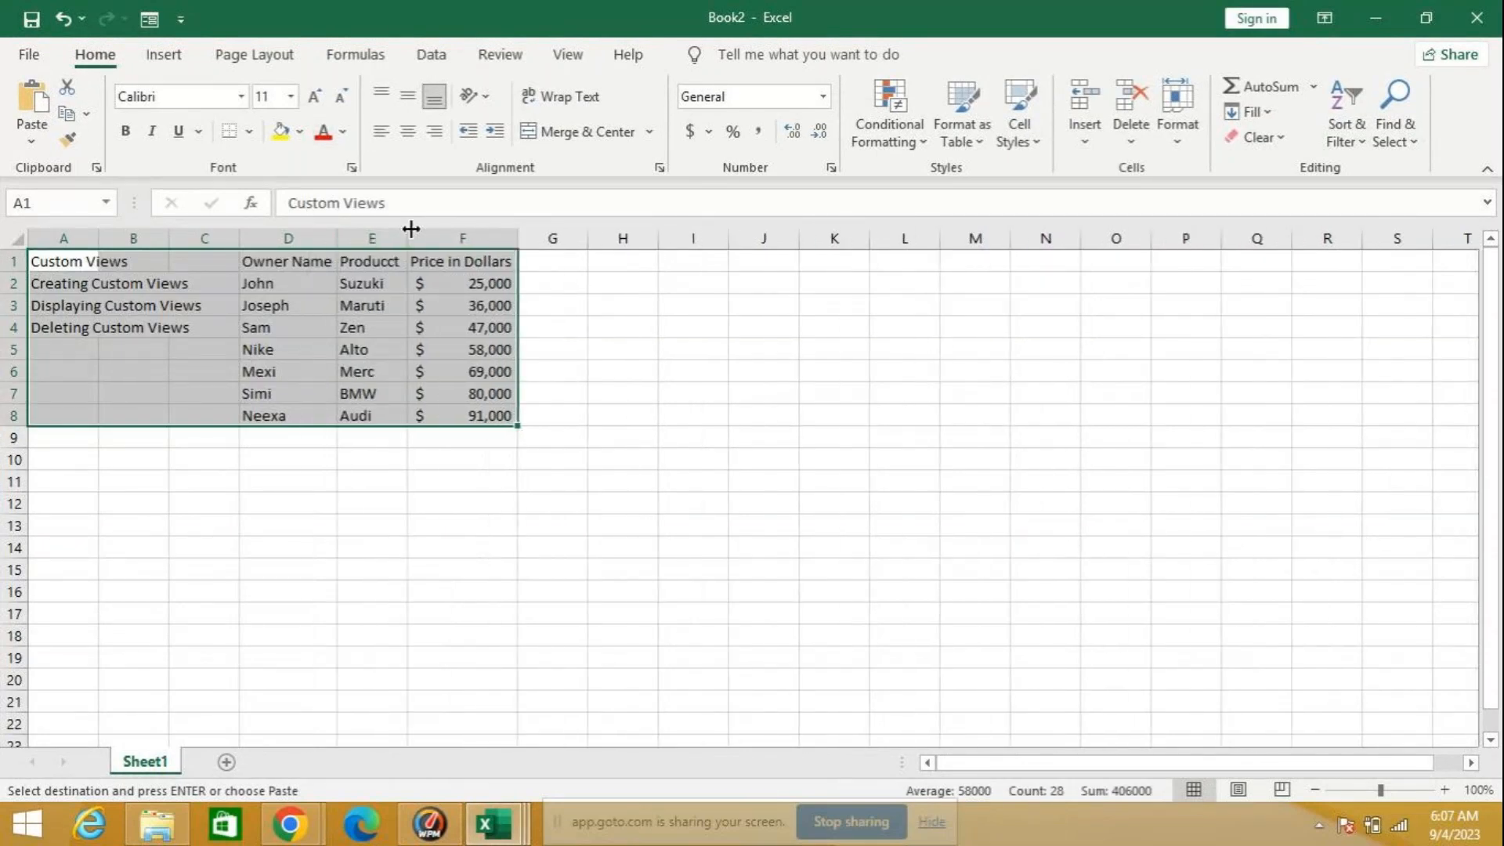
{"action": "left_click_drag", "start_coordinate": [101, 235], "coordinate": [100, 235]}
{"action": "double_click", "coordinate": [100, 235]}
{"action": "left_click", "coordinate": [314, 547]}
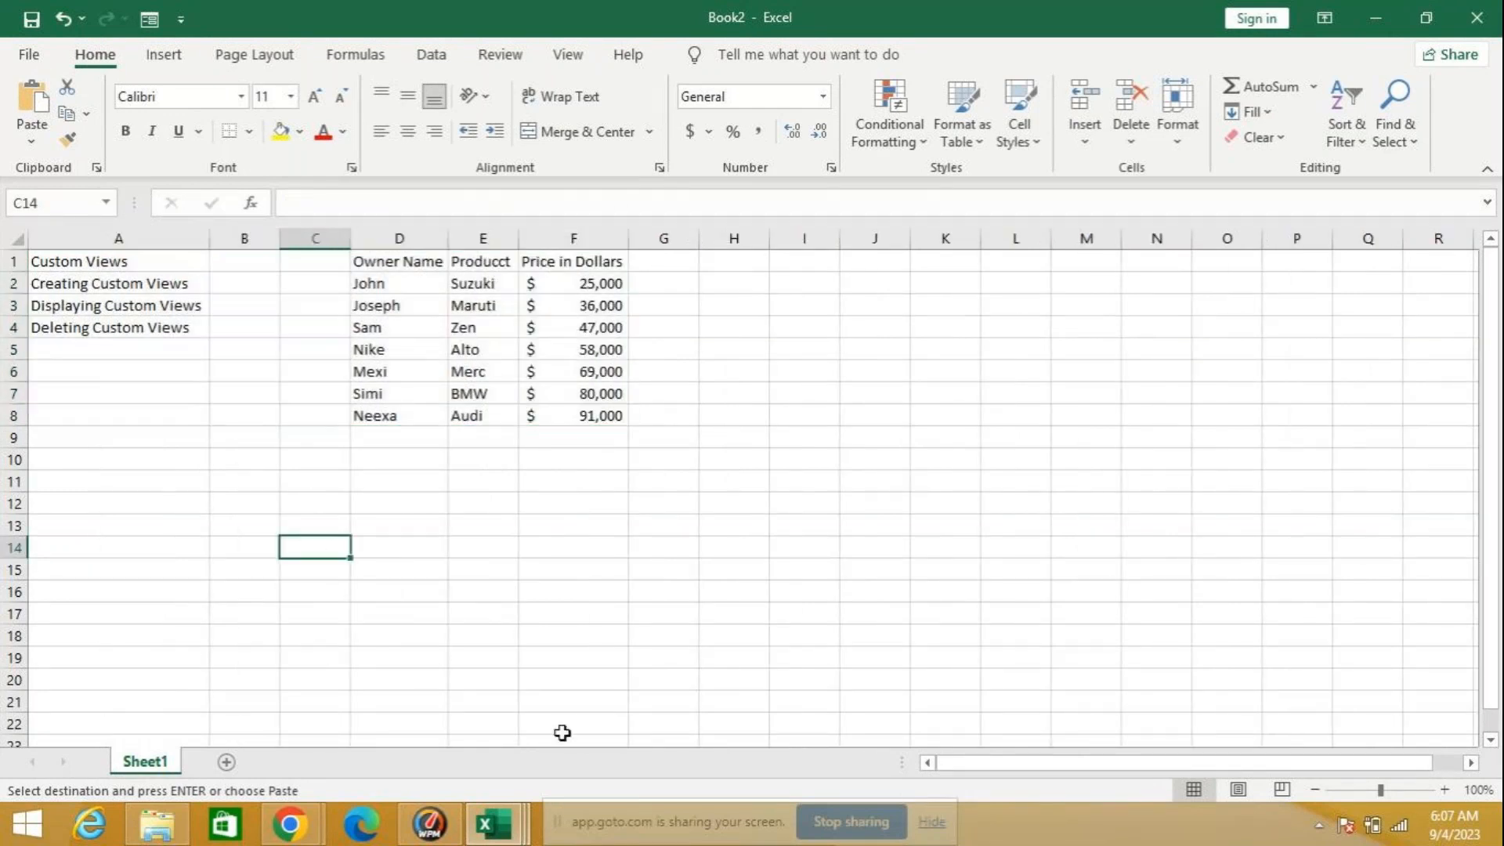
Step: Close the cv workbook without saving, and close the custom views1 workbook too, keeping only the new workbook open
{"action": "mouse_move", "coordinate": [494, 822]}
{"action": "mouse_move", "coordinate": [576, 650]}
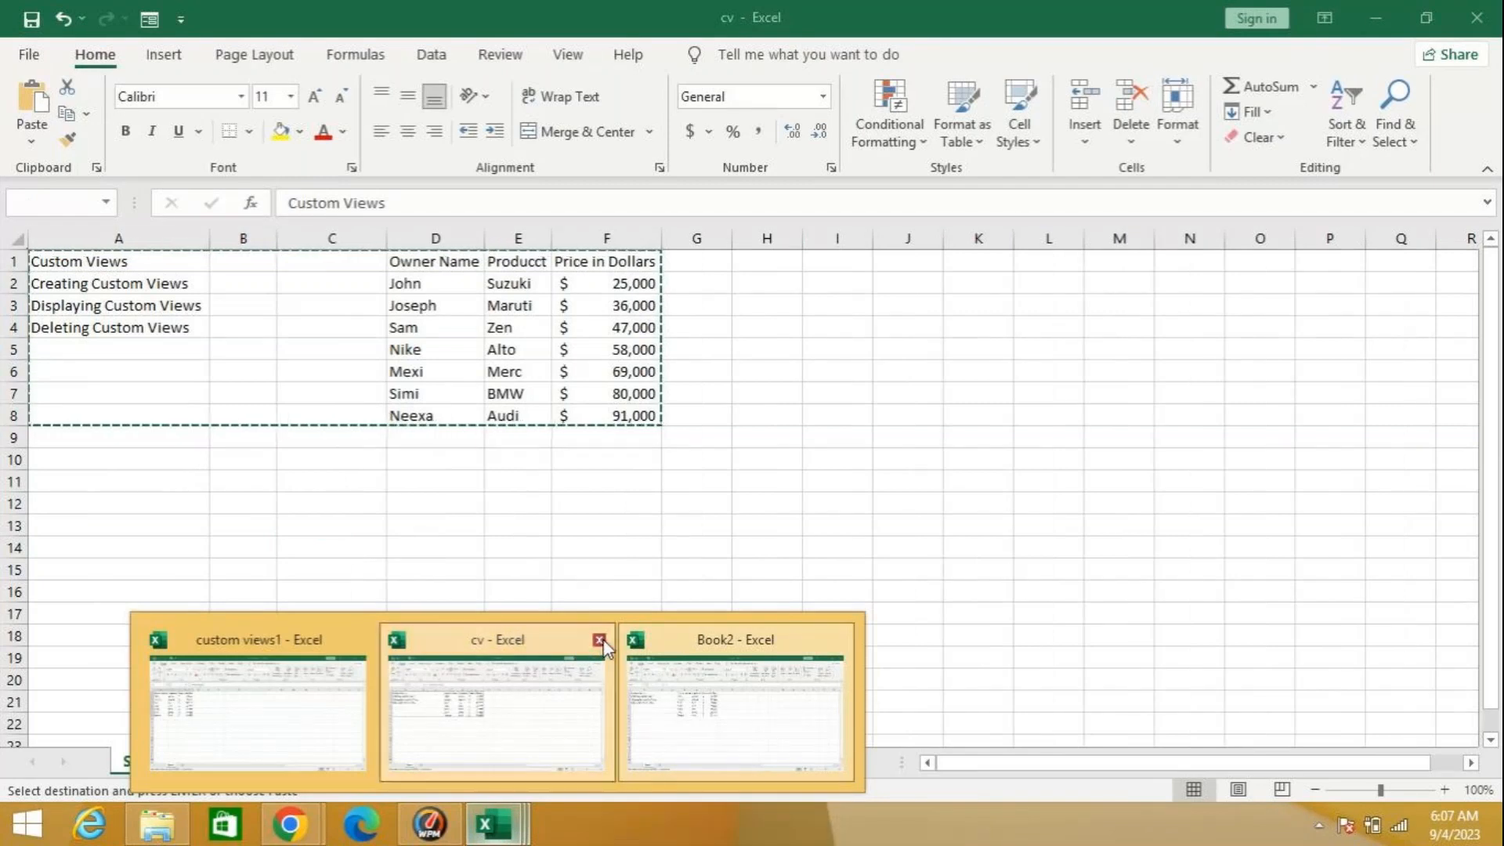
{"action": "left_click", "coordinate": [599, 642]}
{"action": "left_click", "coordinate": [755, 438]}
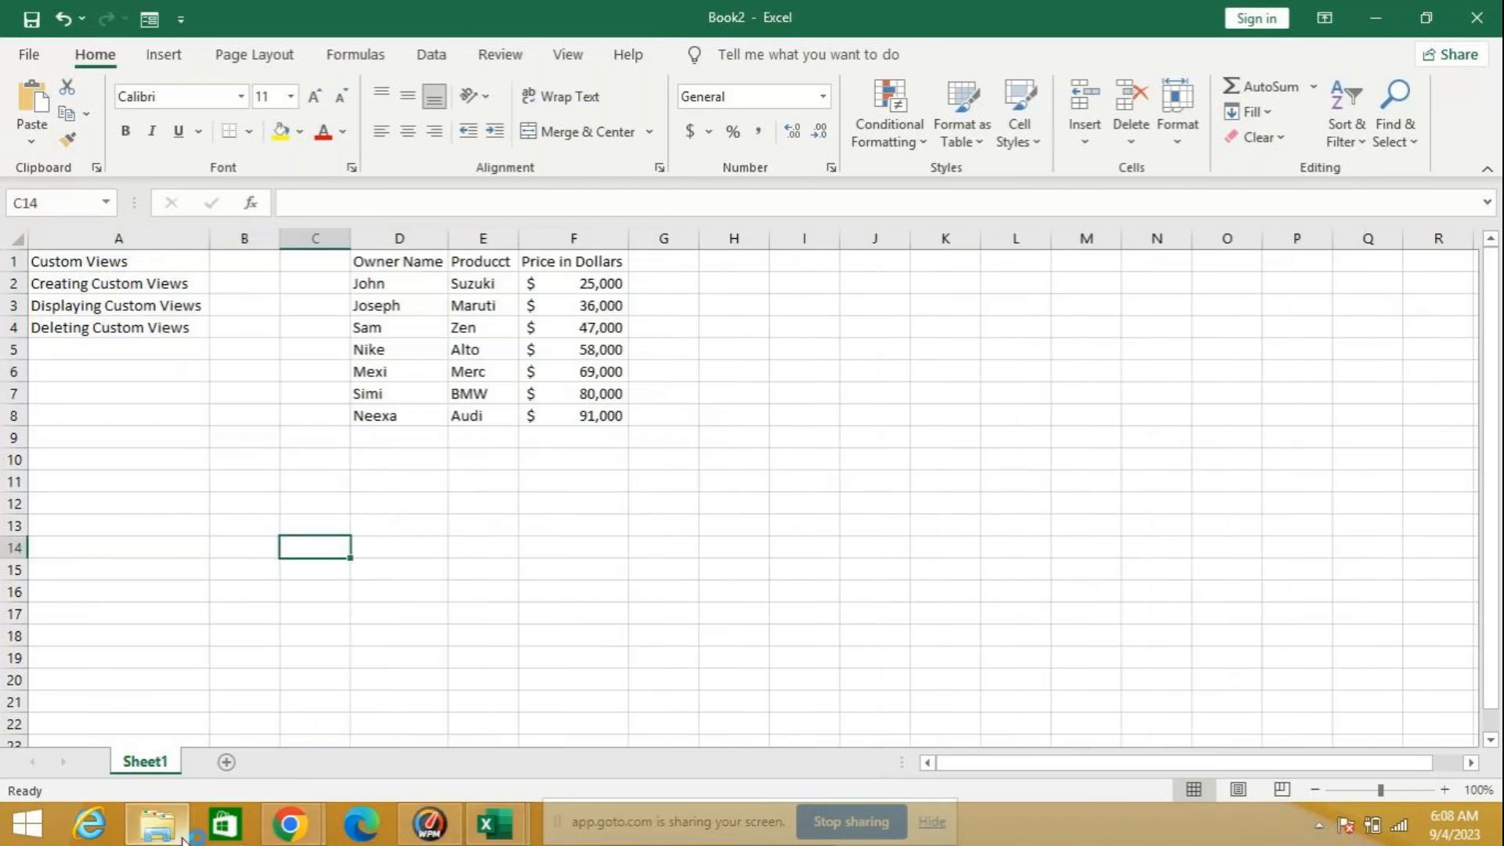
{"action": "mouse_move", "coordinate": [493, 823]}
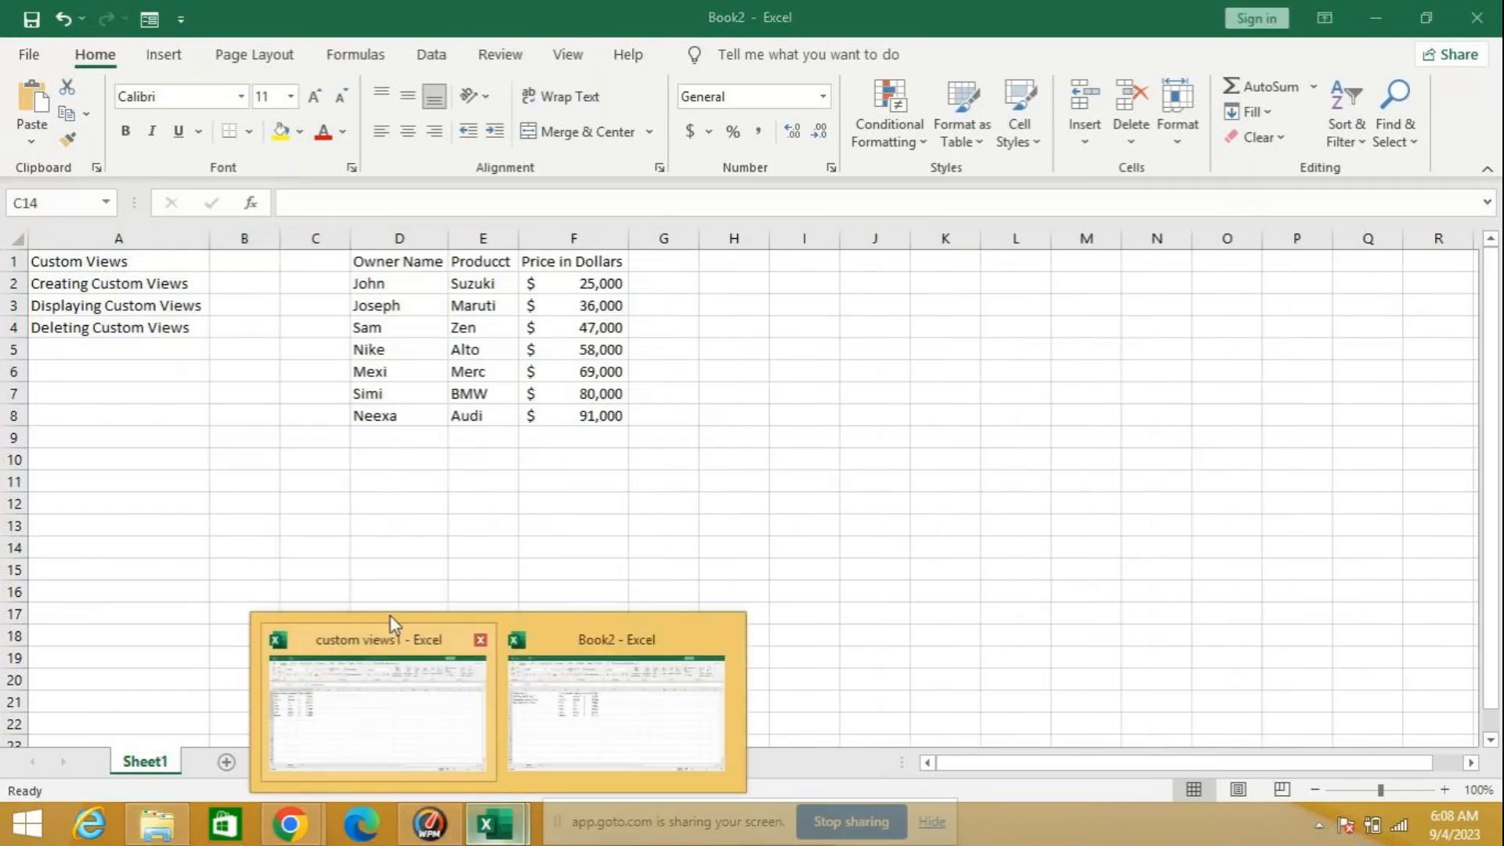
{"action": "left_click", "coordinate": [480, 639]}
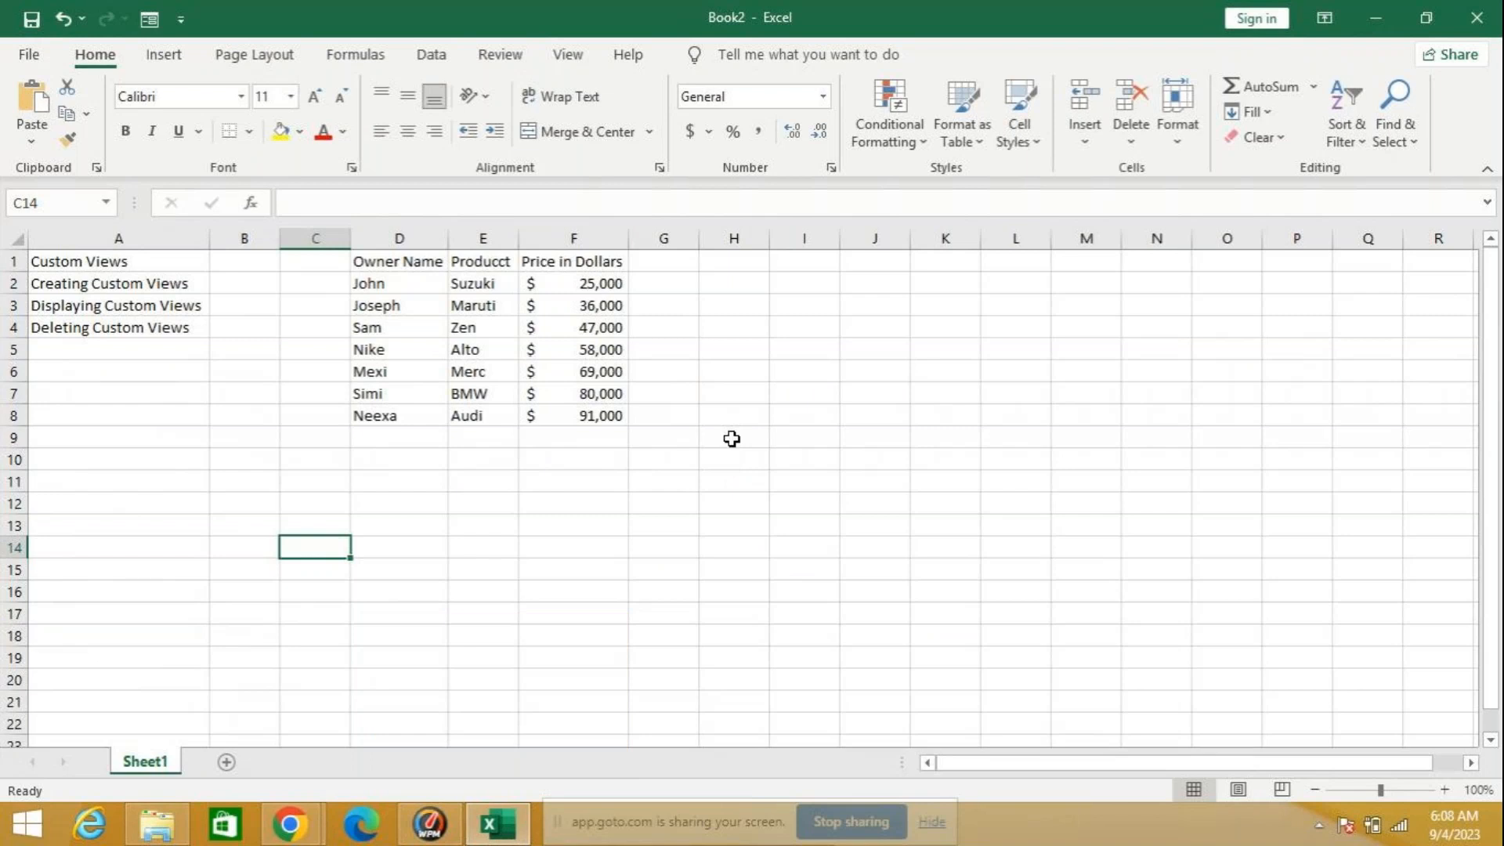
Step: Enlarge the worksheet display to 140% zoom
{"action": "left_click", "coordinate": [748, 456]}
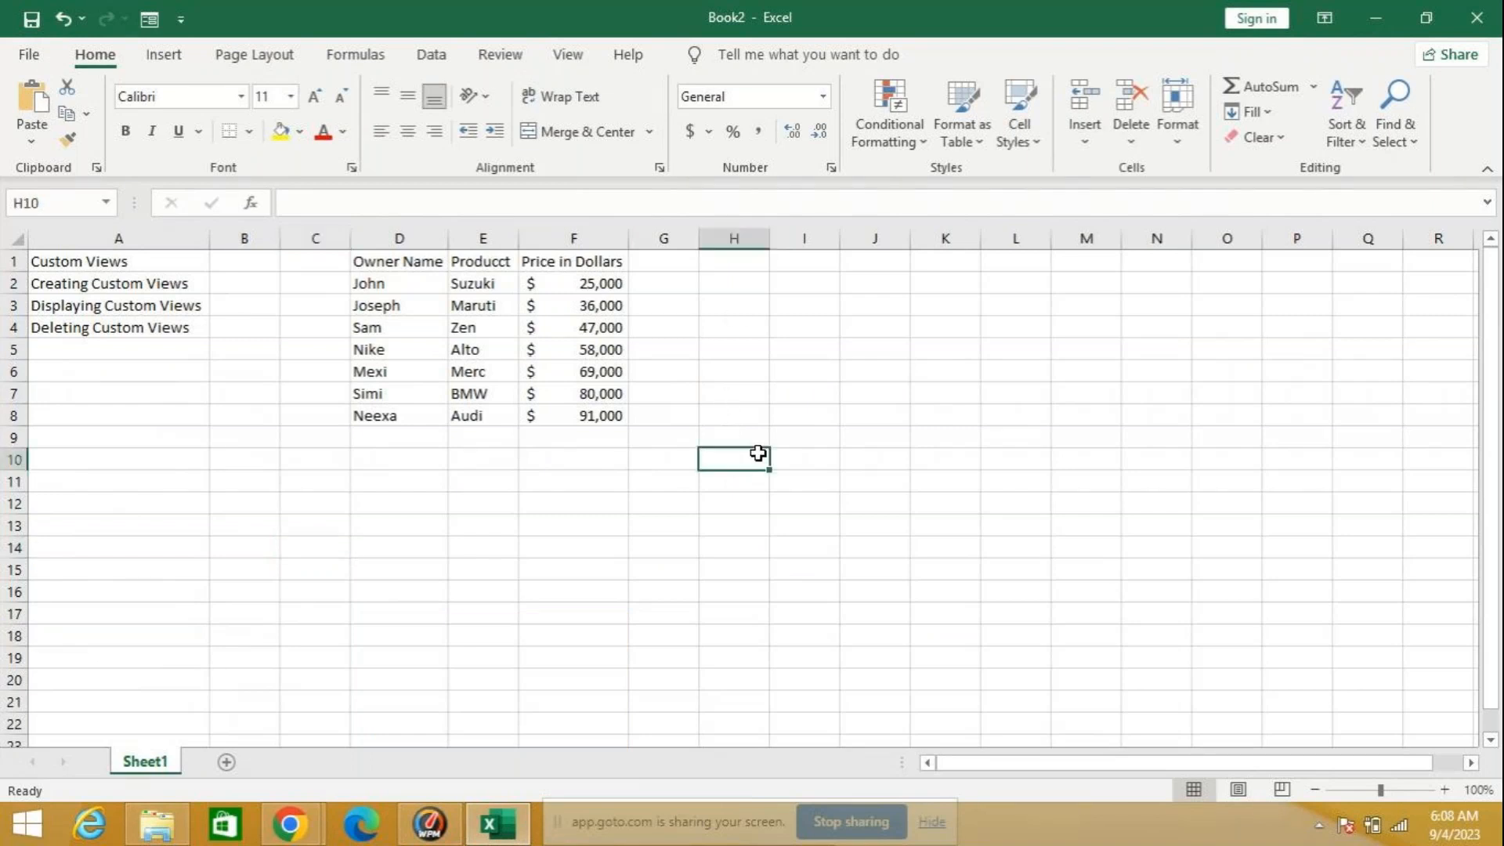
{"action": "left_click", "coordinate": [1445, 790]}
{"action": "left_click", "coordinate": [1445, 789]}
{"action": "left_click", "coordinate": [1445, 790]}
{"action": "left_click", "coordinate": [1445, 789]}
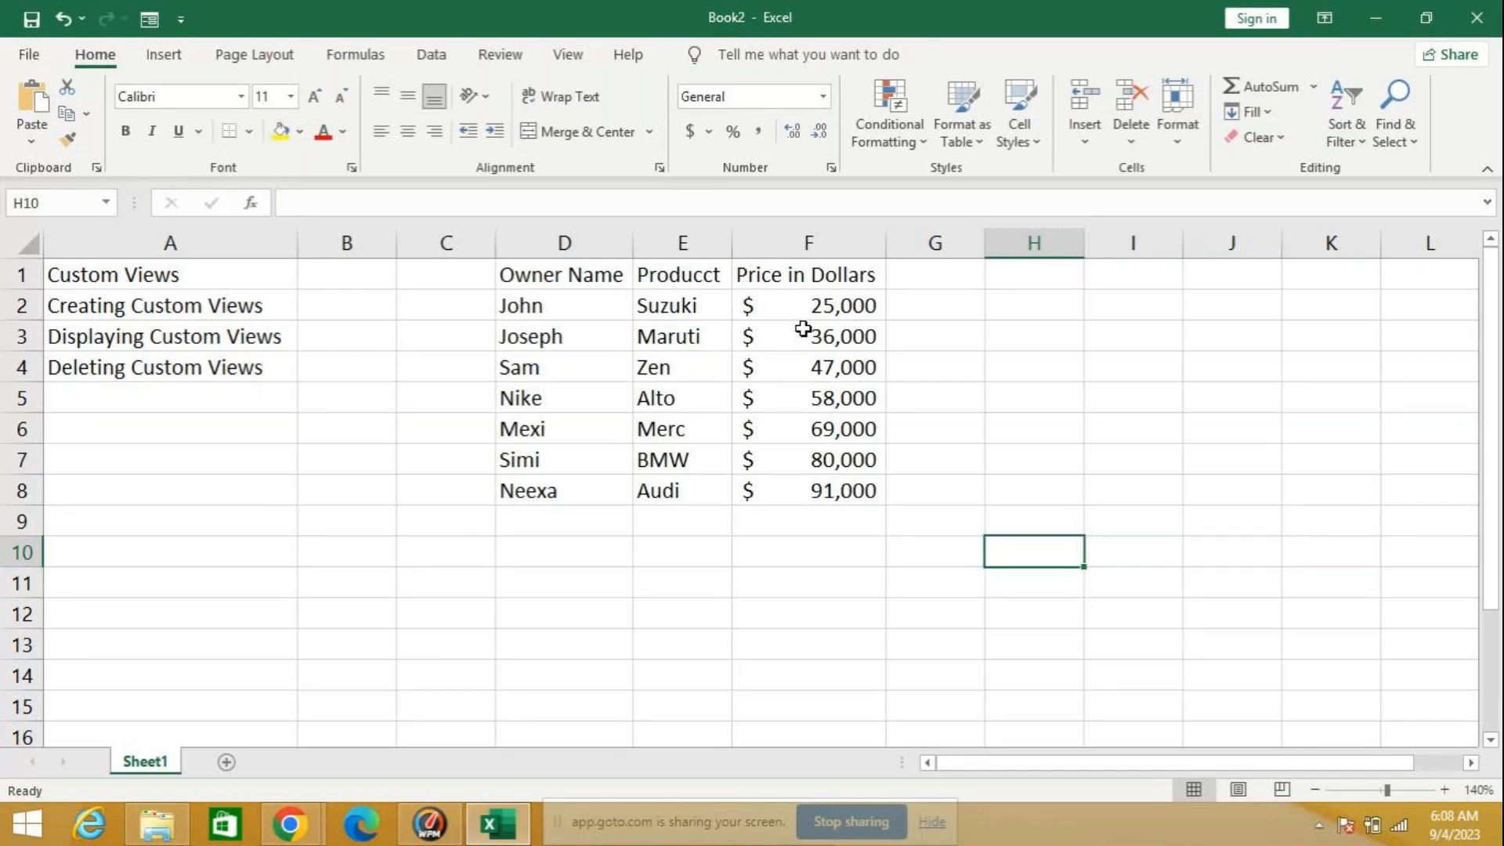
Step: Correct the misspelled header in cell E1 to Product
{"action": "left_click", "coordinate": [693, 274]}
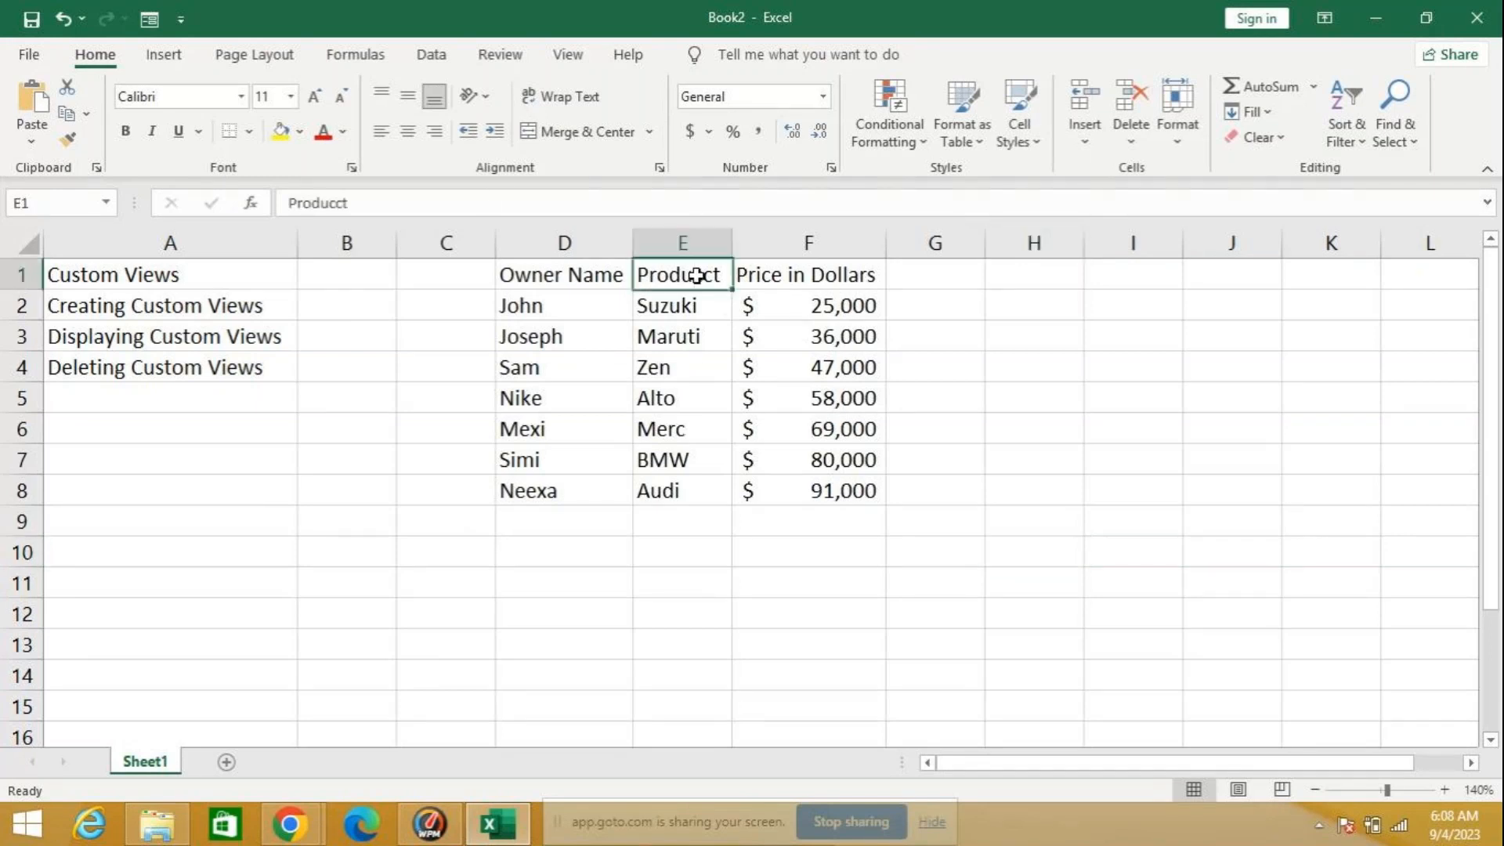
{"action": "left_click", "coordinate": [344, 203]}
{"action": "key", "text": "BackSpace"}
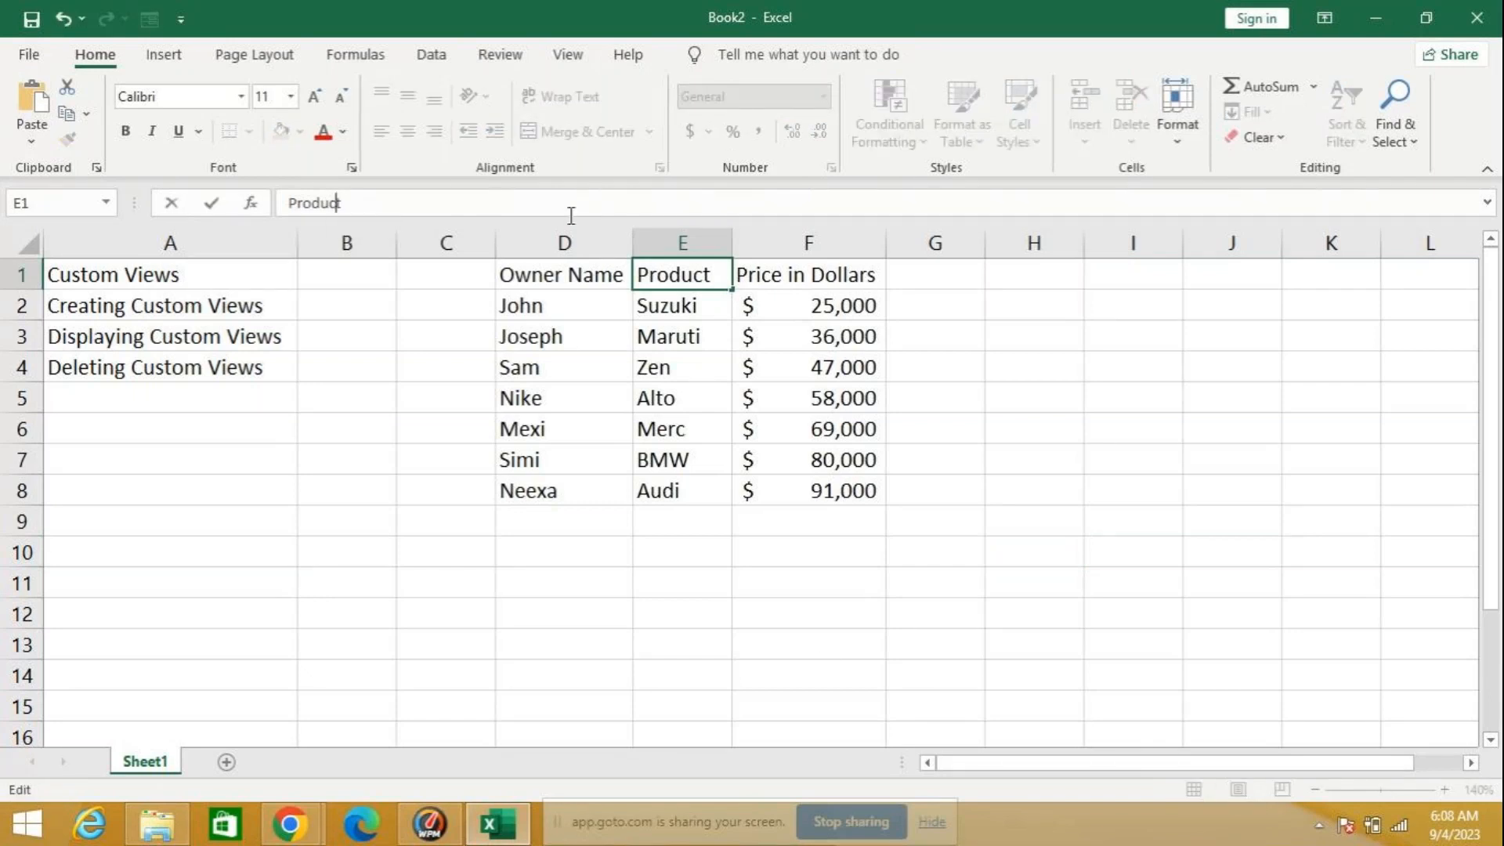
{"action": "left_click", "coordinate": [857, 609]}
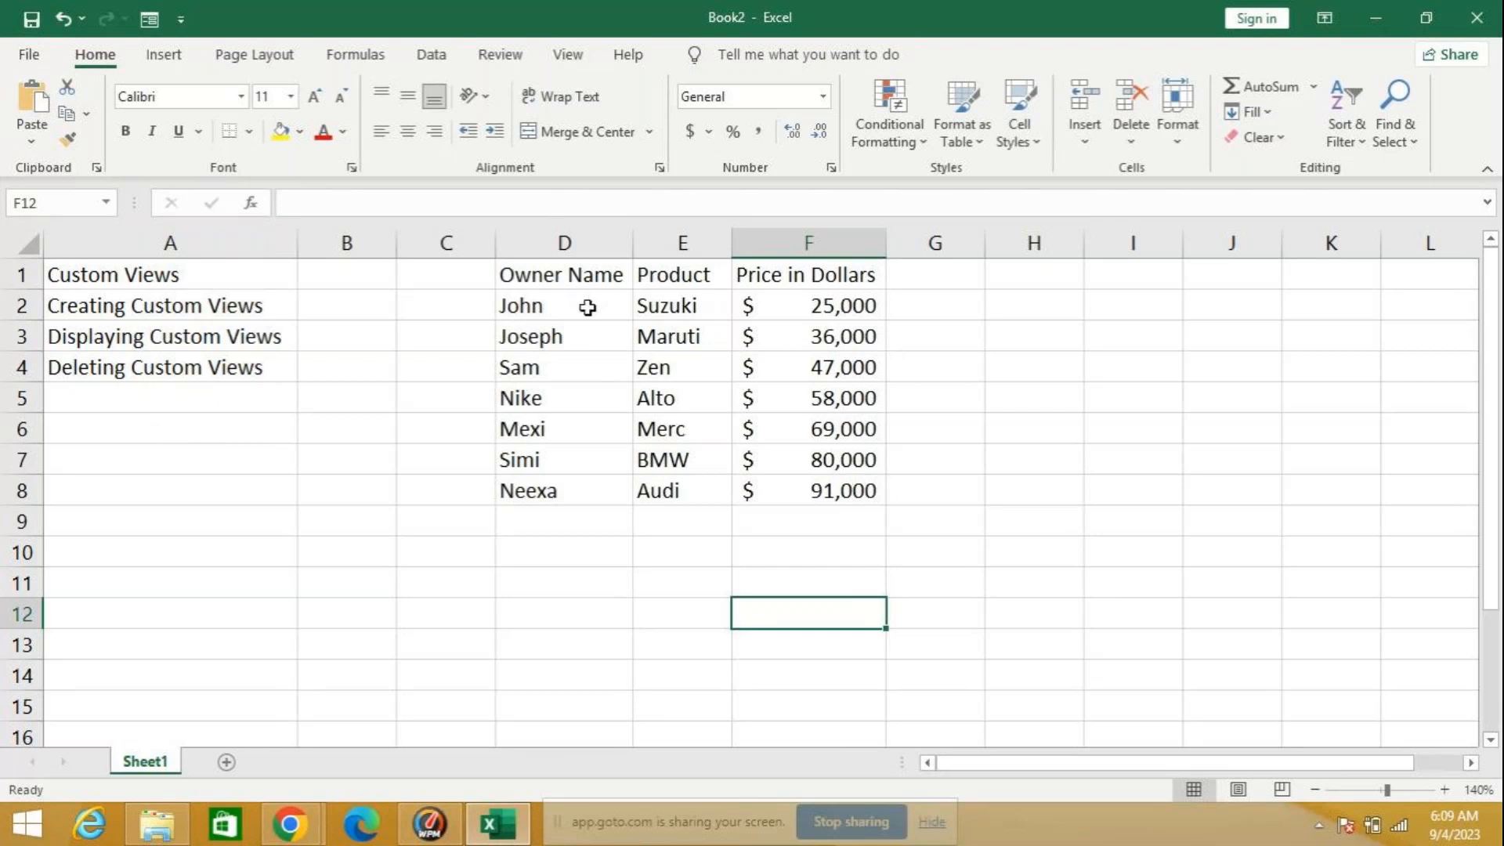
Step: Save the current display of the full worksheet as a custom view named myref
{"action": "left_click", "coordinate": [565, 56]}
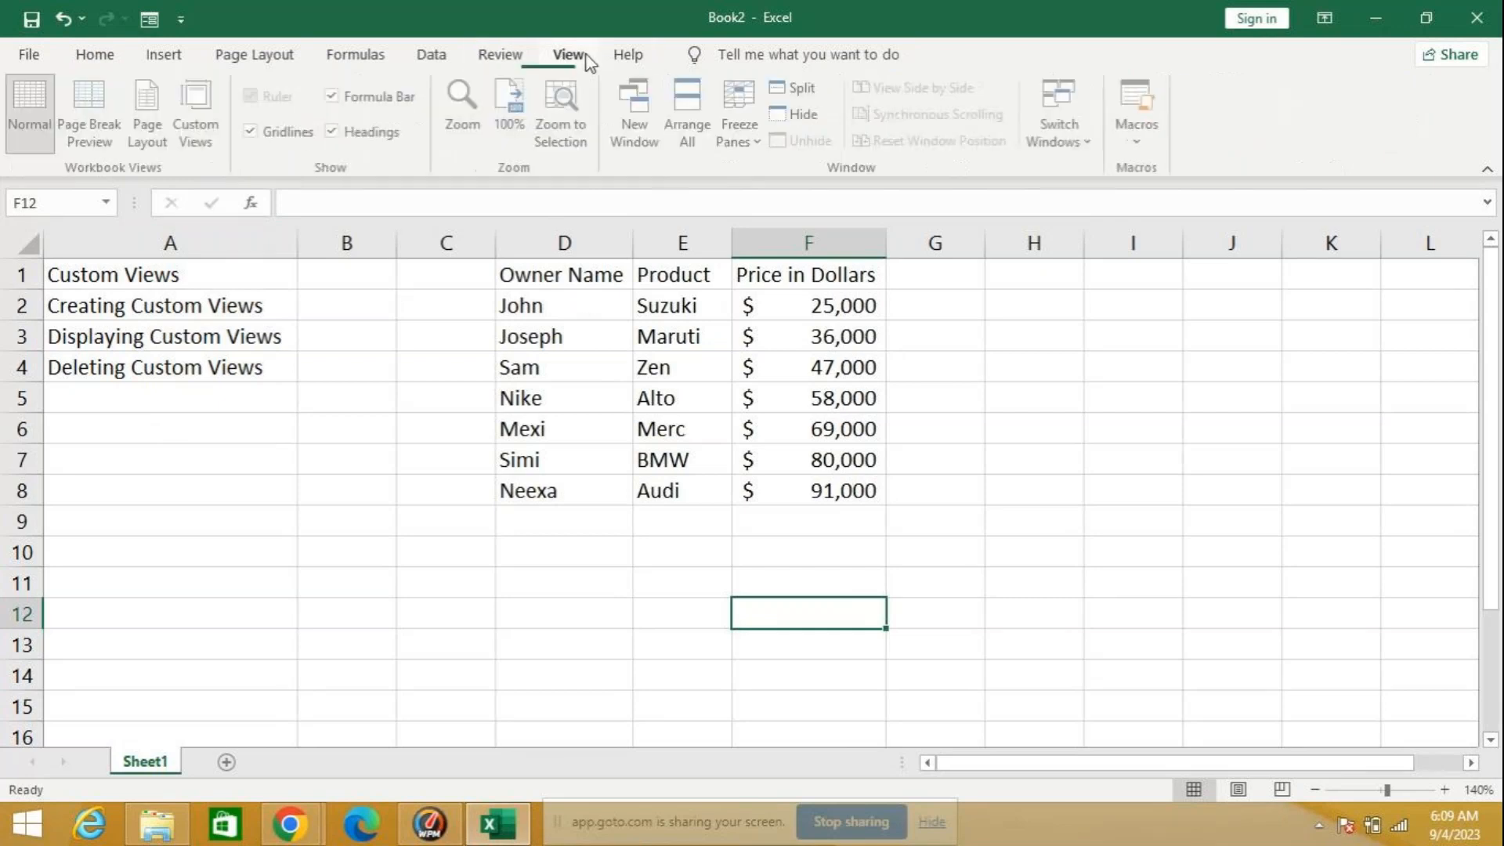
{"action": "left_click", "coordinate": [201, 145]}
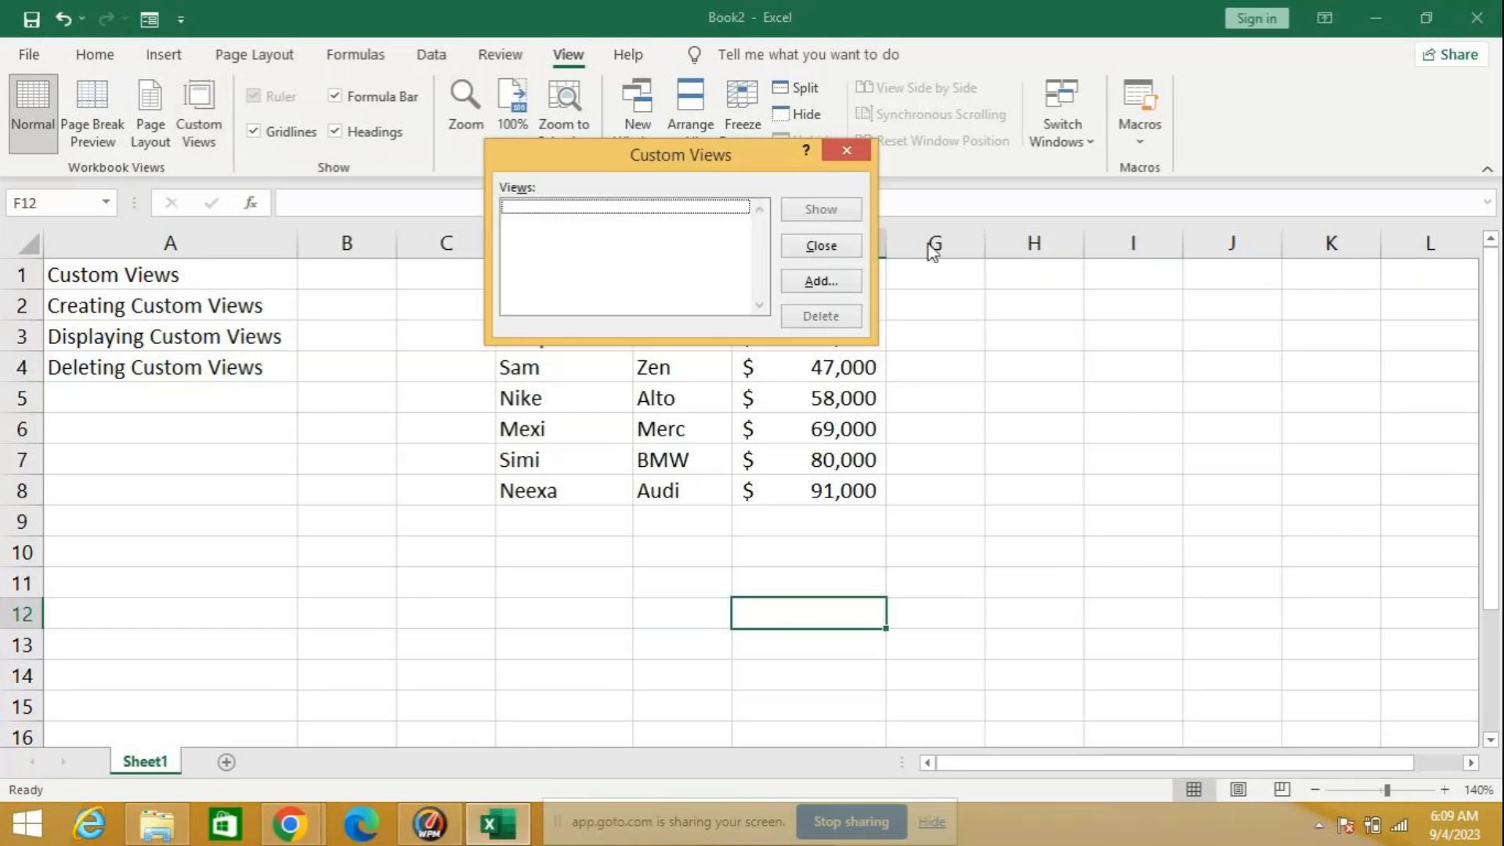
{"action": "left_click", "coordinate": [834, 283]}
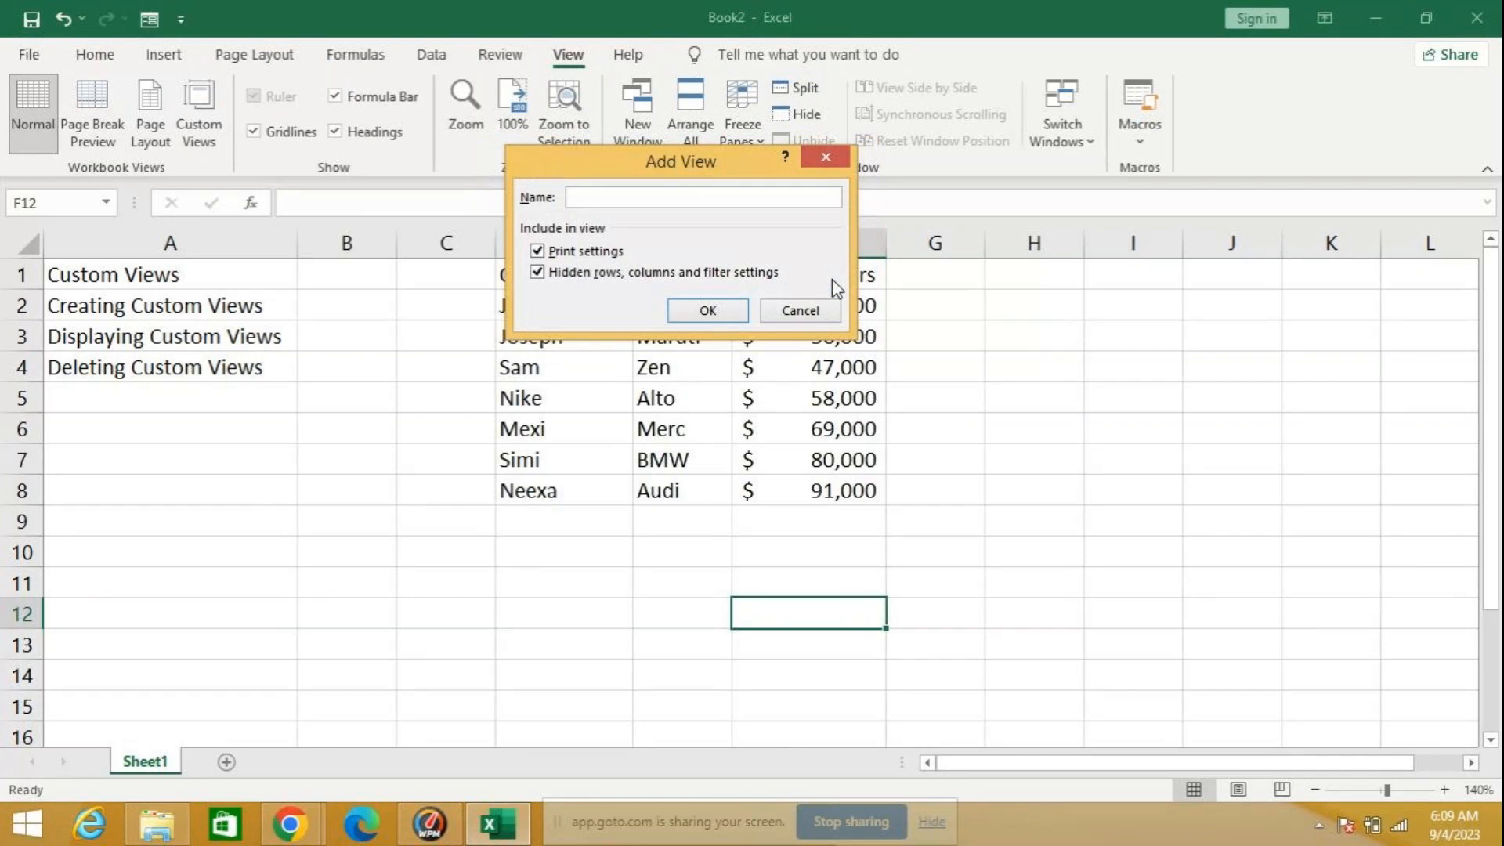
{"action": "type", "text": "myref"}
{"action": "left_click", "coordinate": [720, 315]}
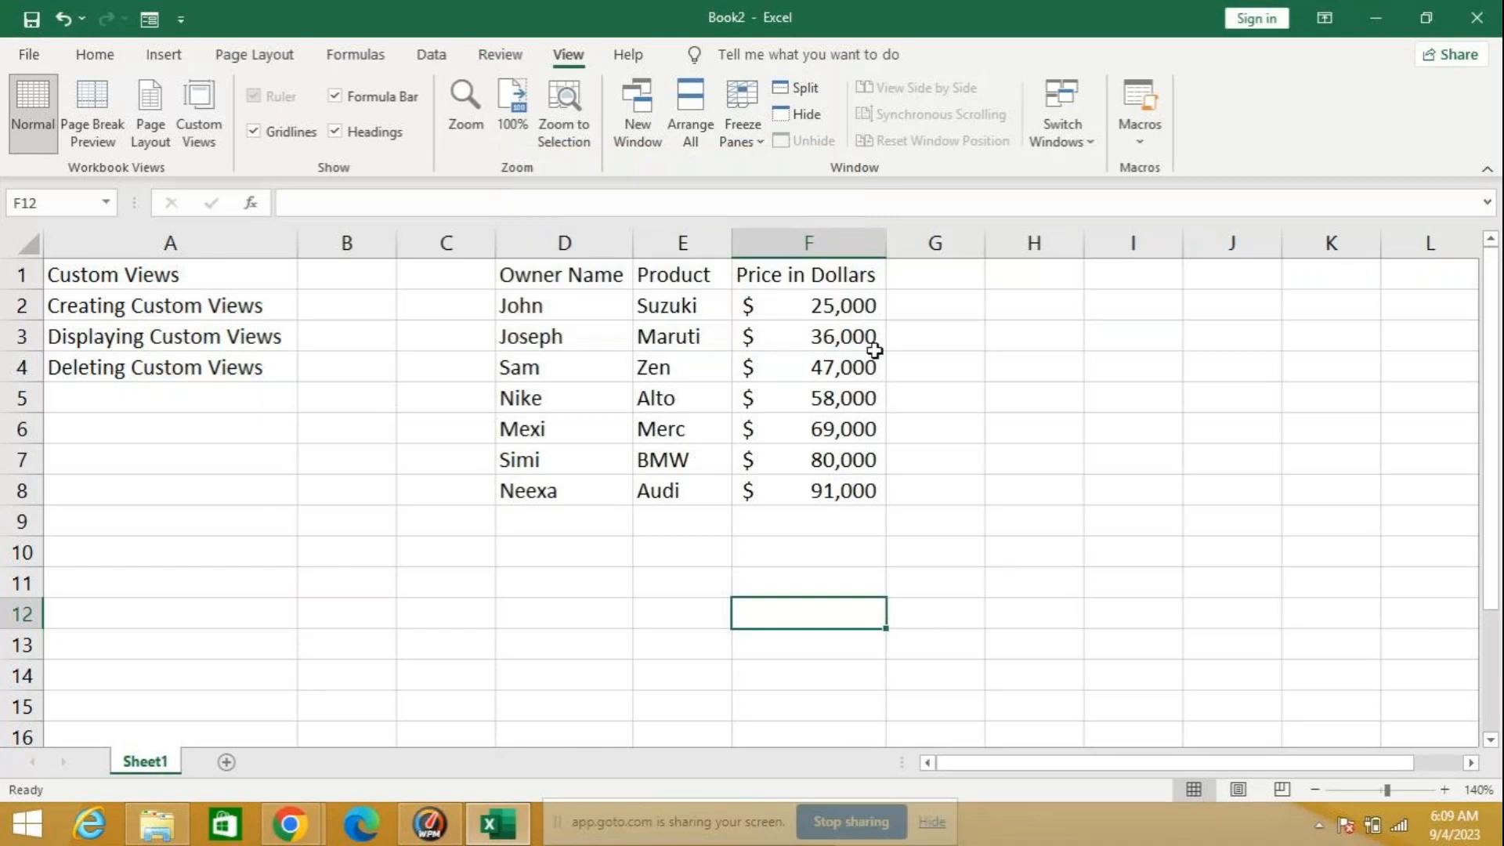
Step: Hide column F, which holds the prices in dollars
{"action": "left_click", "coordinate": [820, 239]}
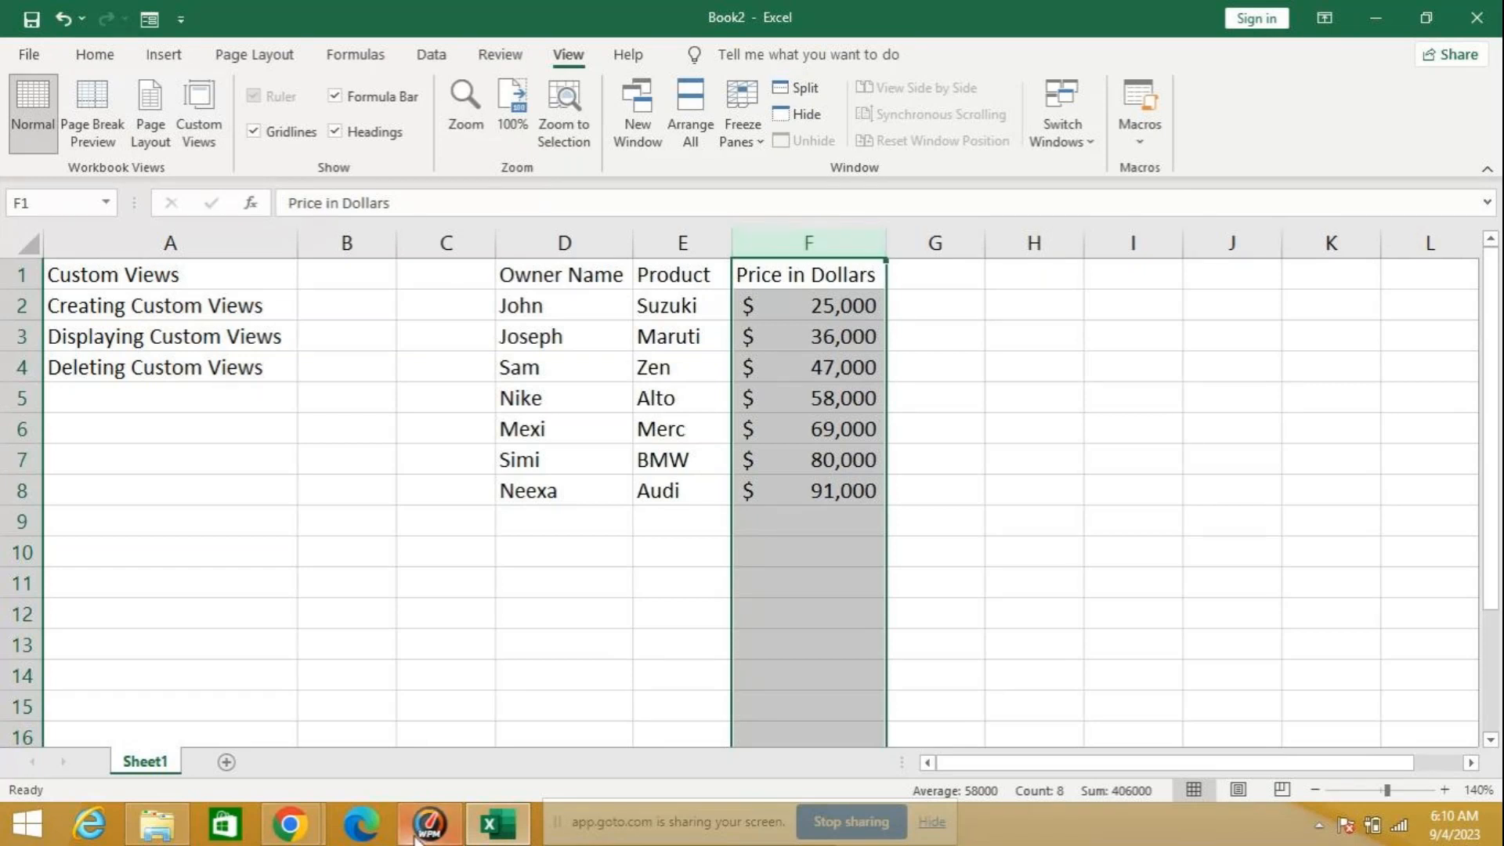
{"action": "mouse_move", "coordinate": [291, 835]}
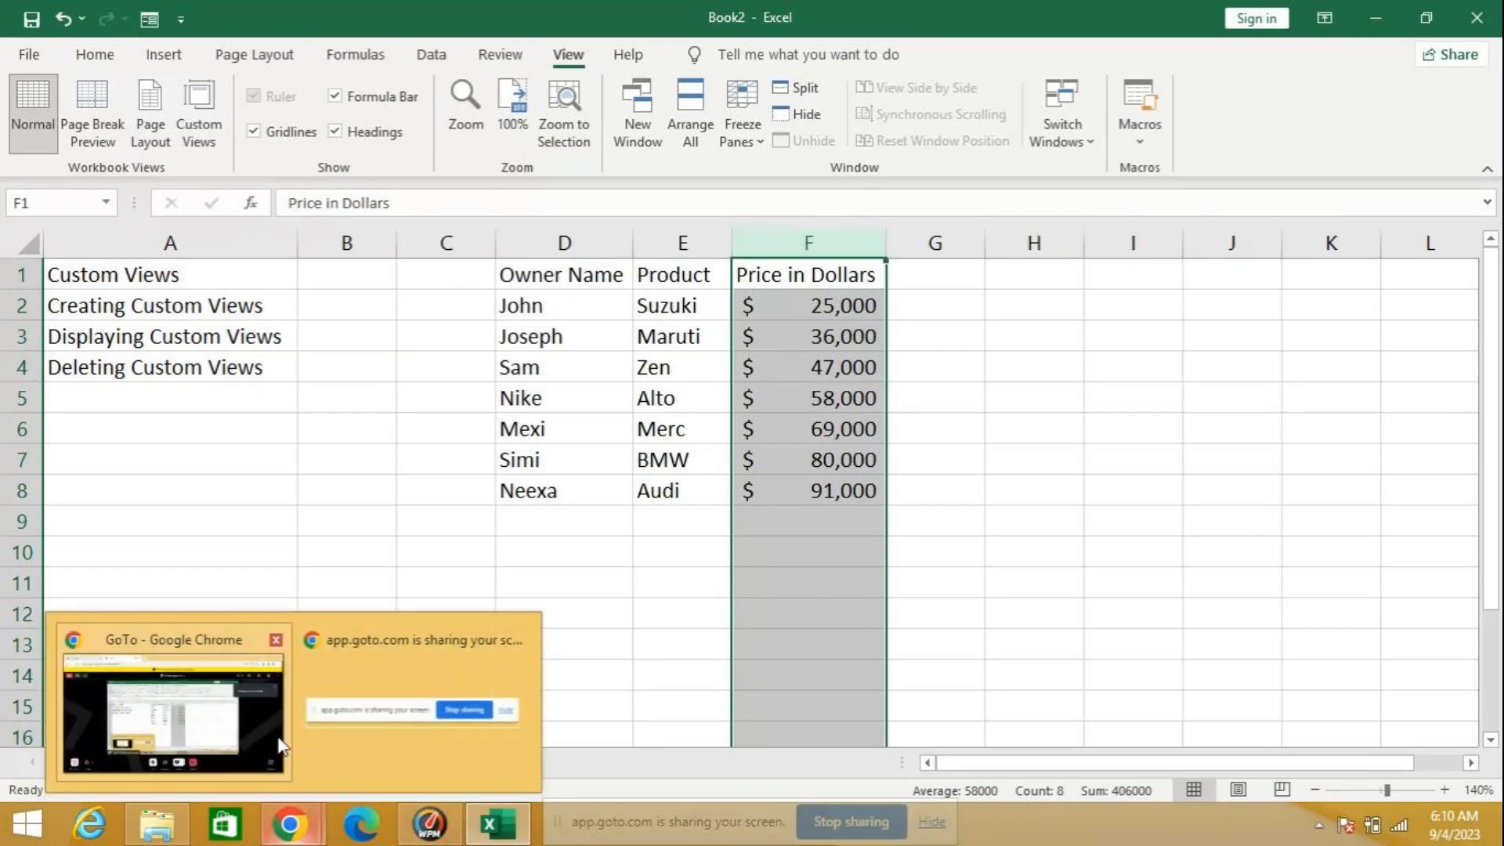
{"action": "mouse_move", "coordinate": [280, 746]}
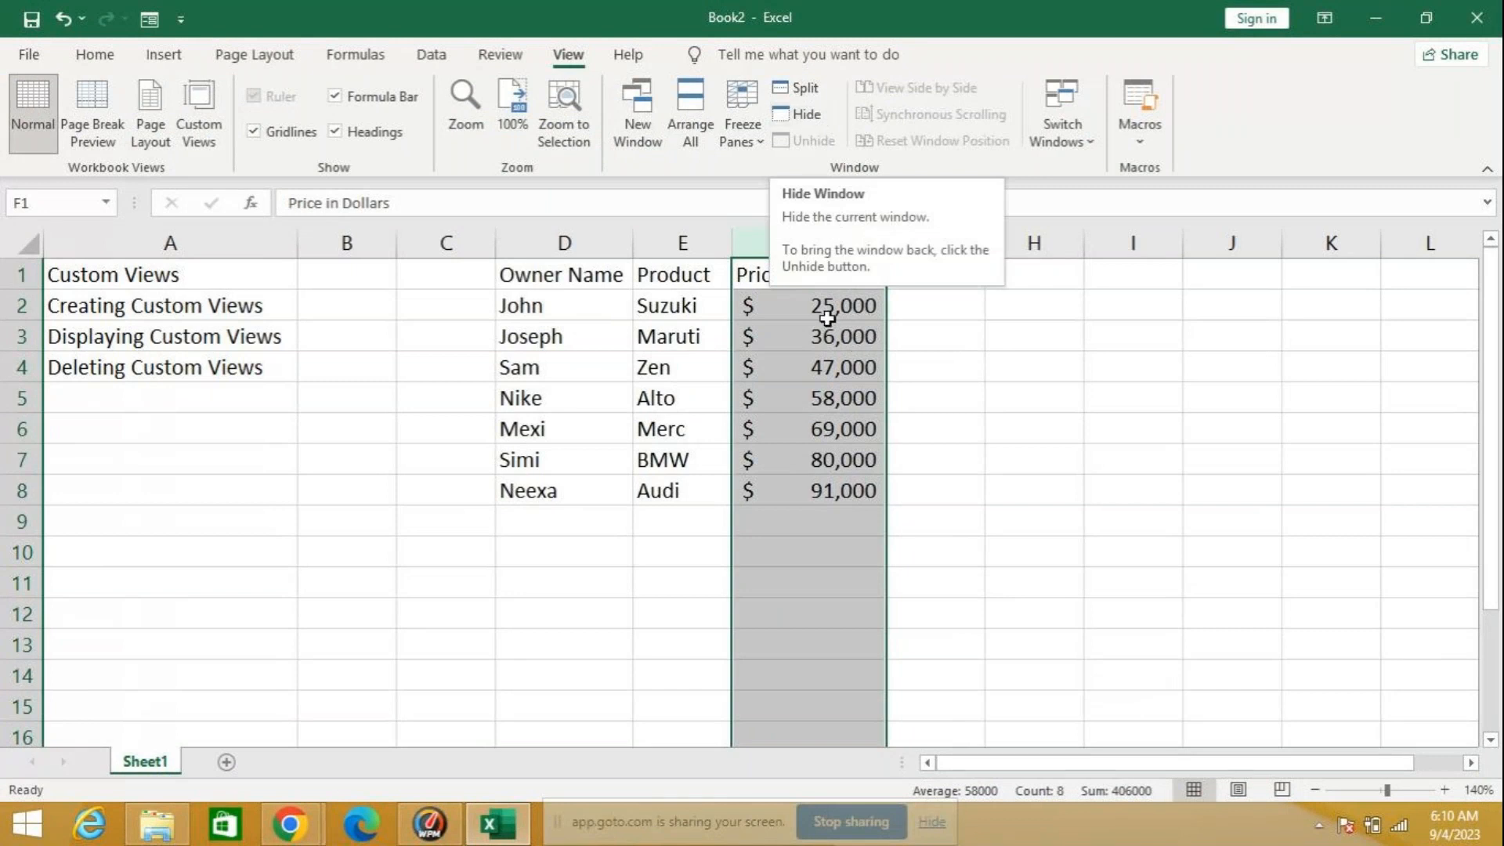
{"action": "right_click", "coordinate": [819, 242]}
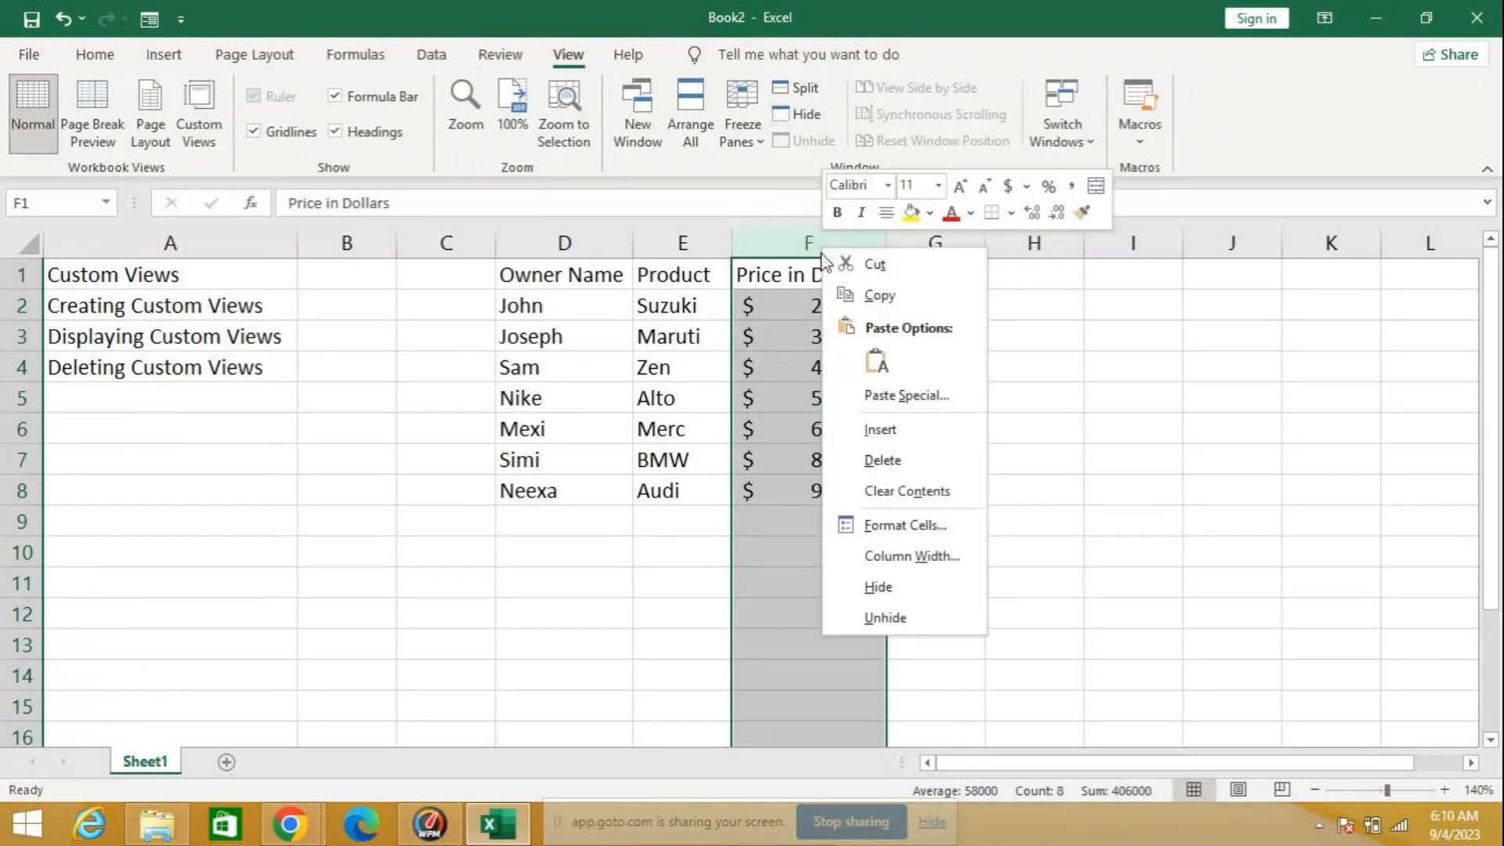
{"action": "left_click", "coordinate": [862, 583]}
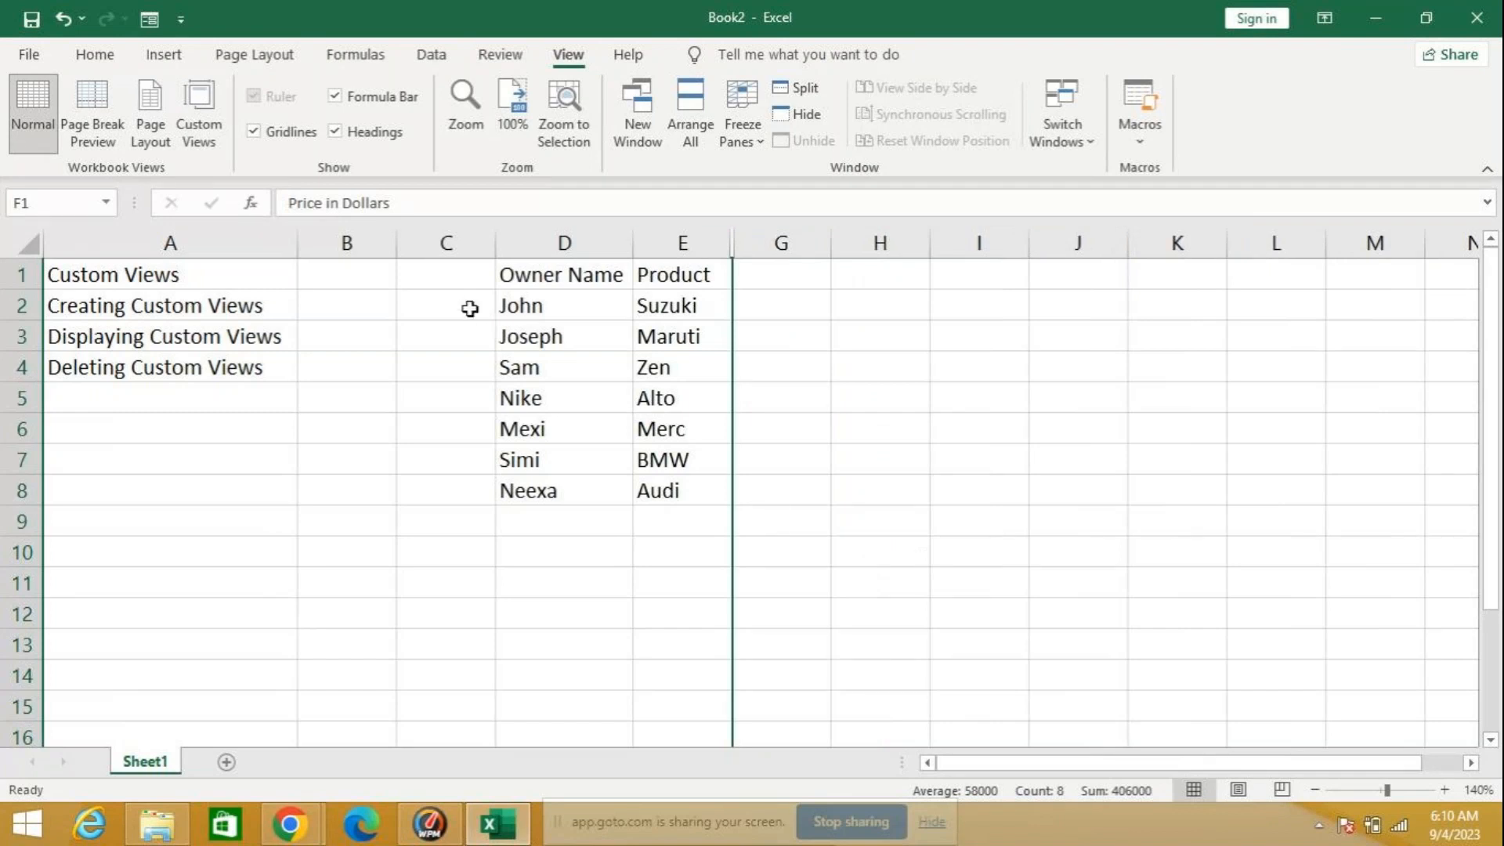
Step: Select the owner and product data in D1:E8 and save this display as a custom view named client
{"action": "left_click_drag", "start_coordinate": [571, 275], "coordinate": [694, 494]}
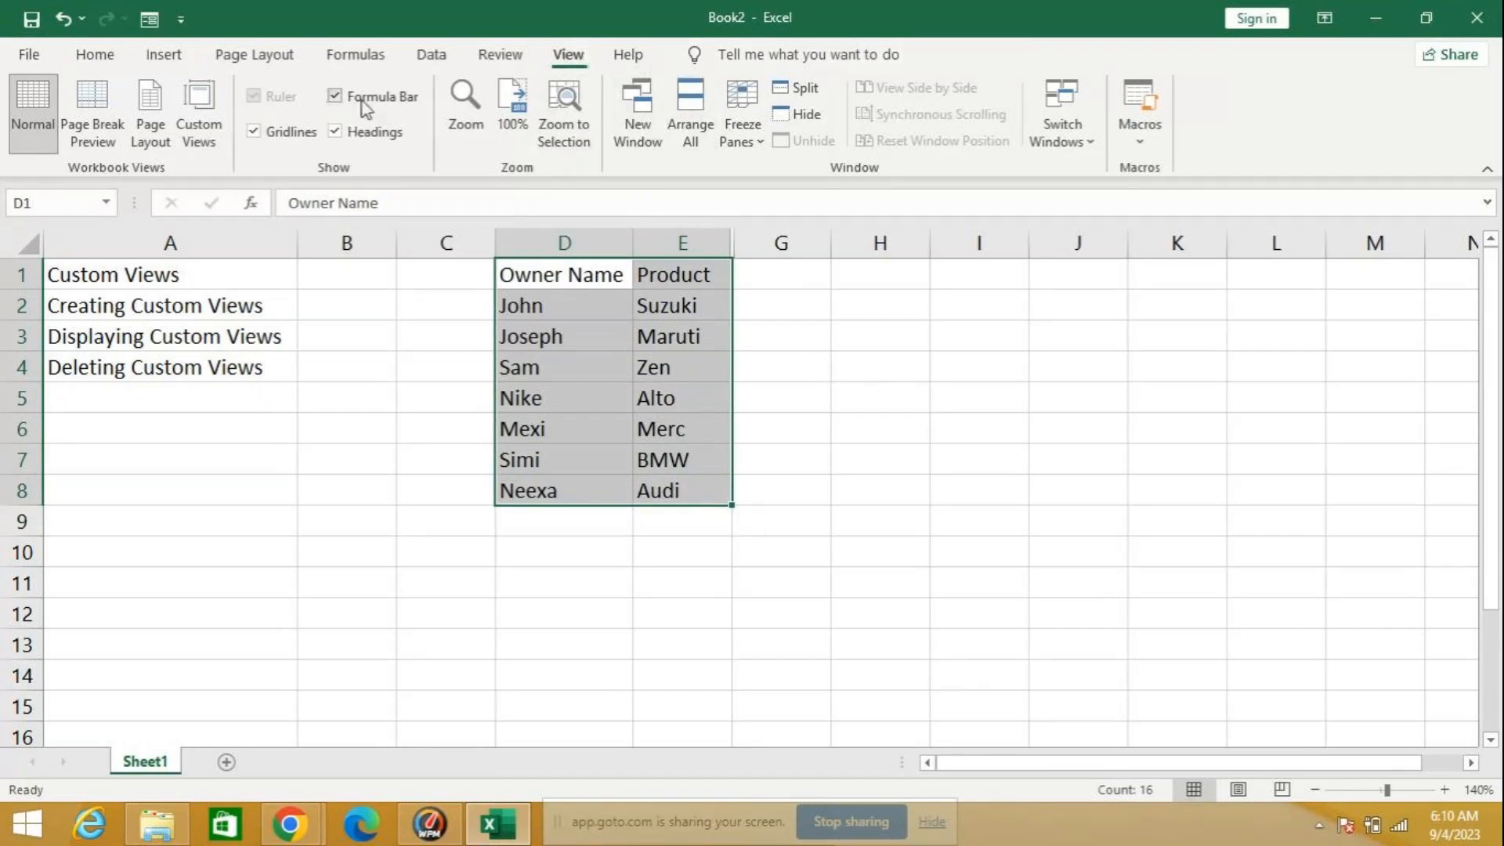
{"action": "left_click", "coordinate": [205, 139]}
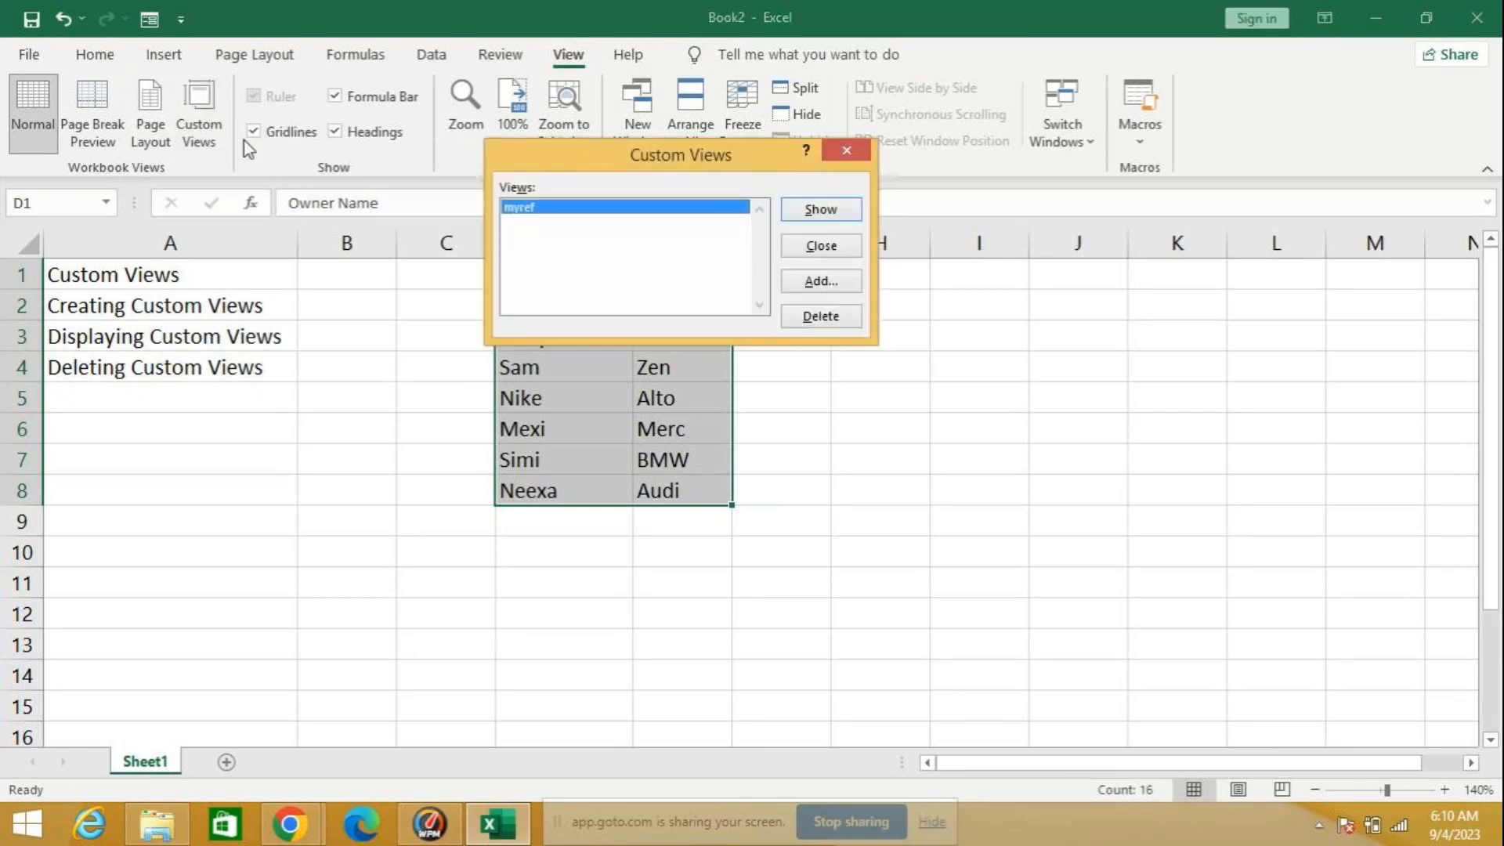
{"action": "left_click", "coordinate": [815, 283]}
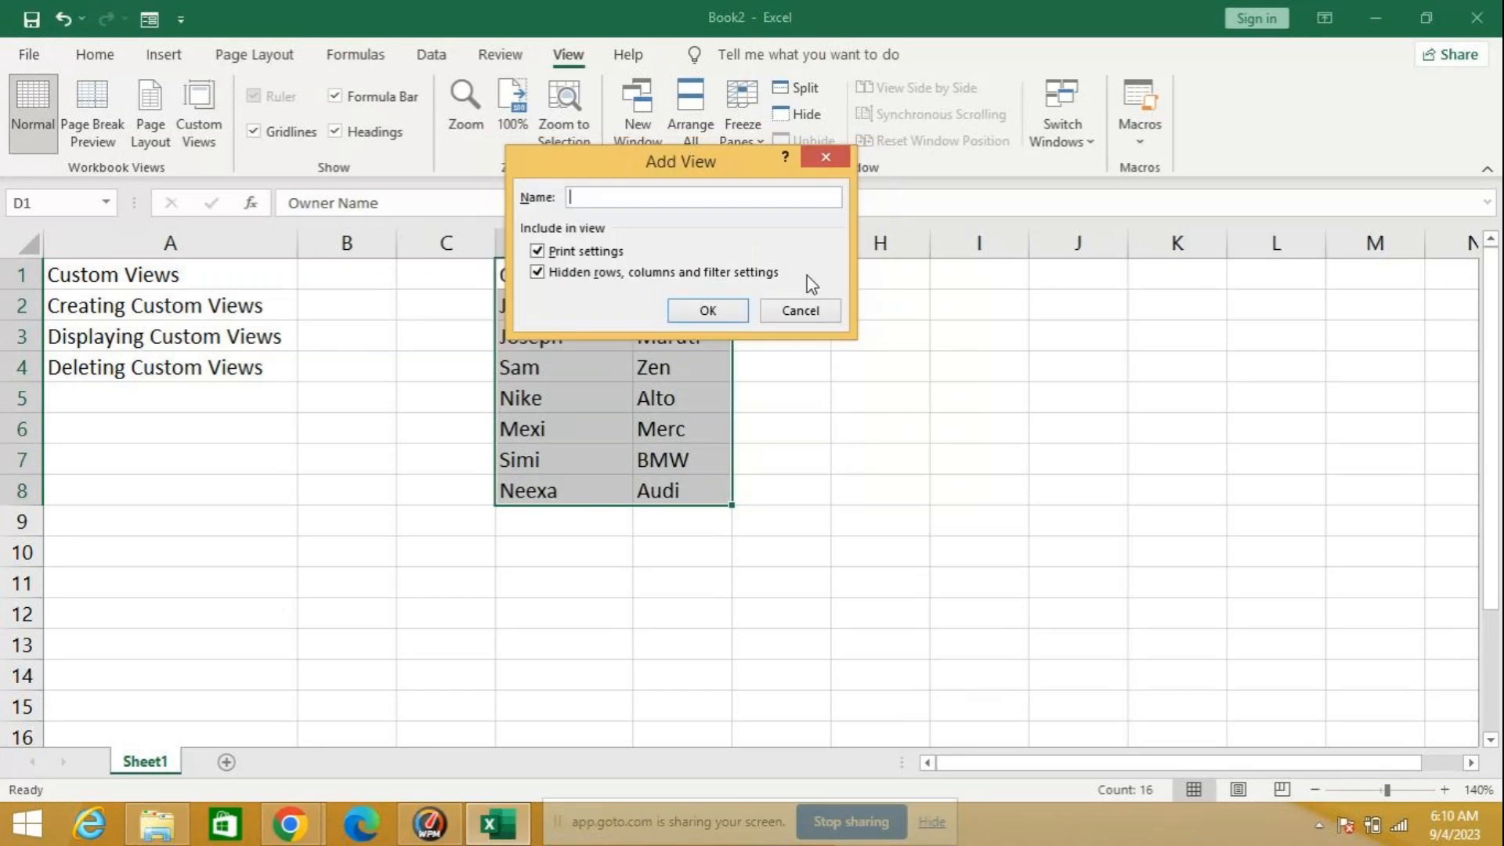
{"action": "type", "text": "client"}
{"action": "left_click", "coordinate": [680, 308]}
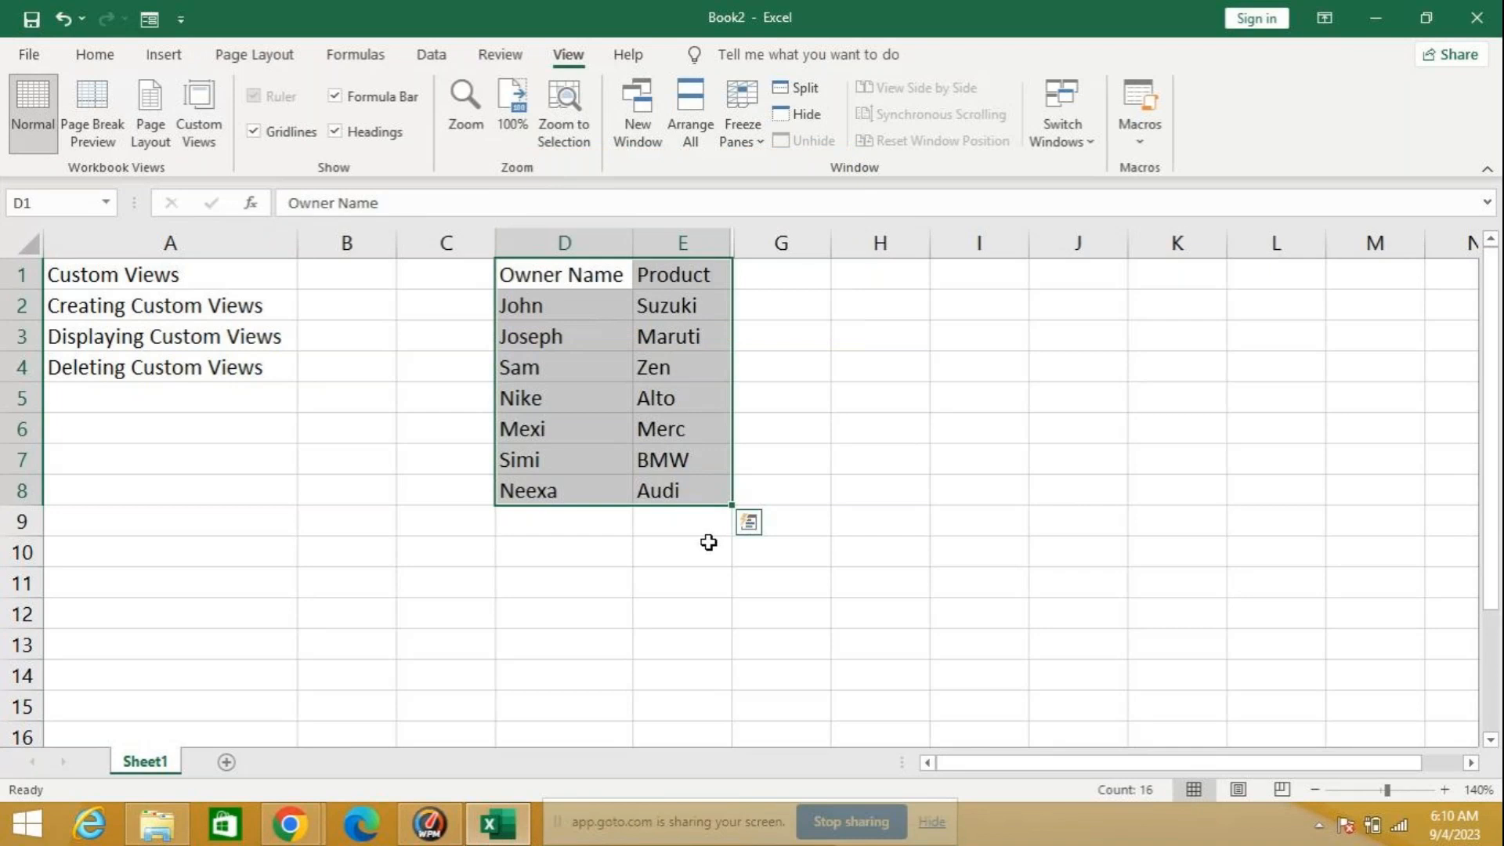
Step: Unhide the Price in Dollars column F
{"action": "double_click", "coordinate": [731, 241]}
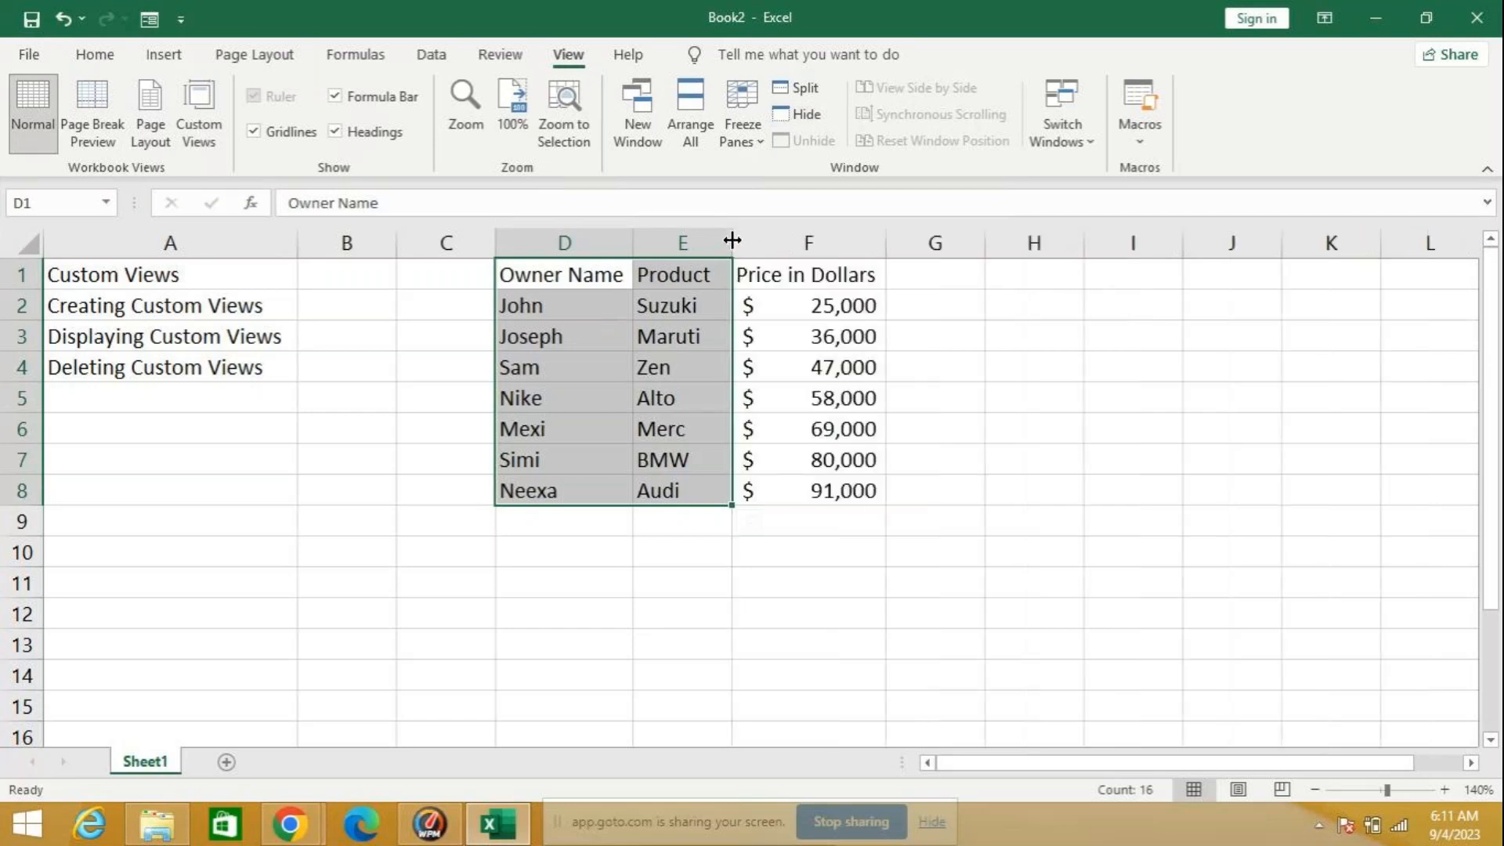
{"action": "right_click", "coordinate": [773, 241]}
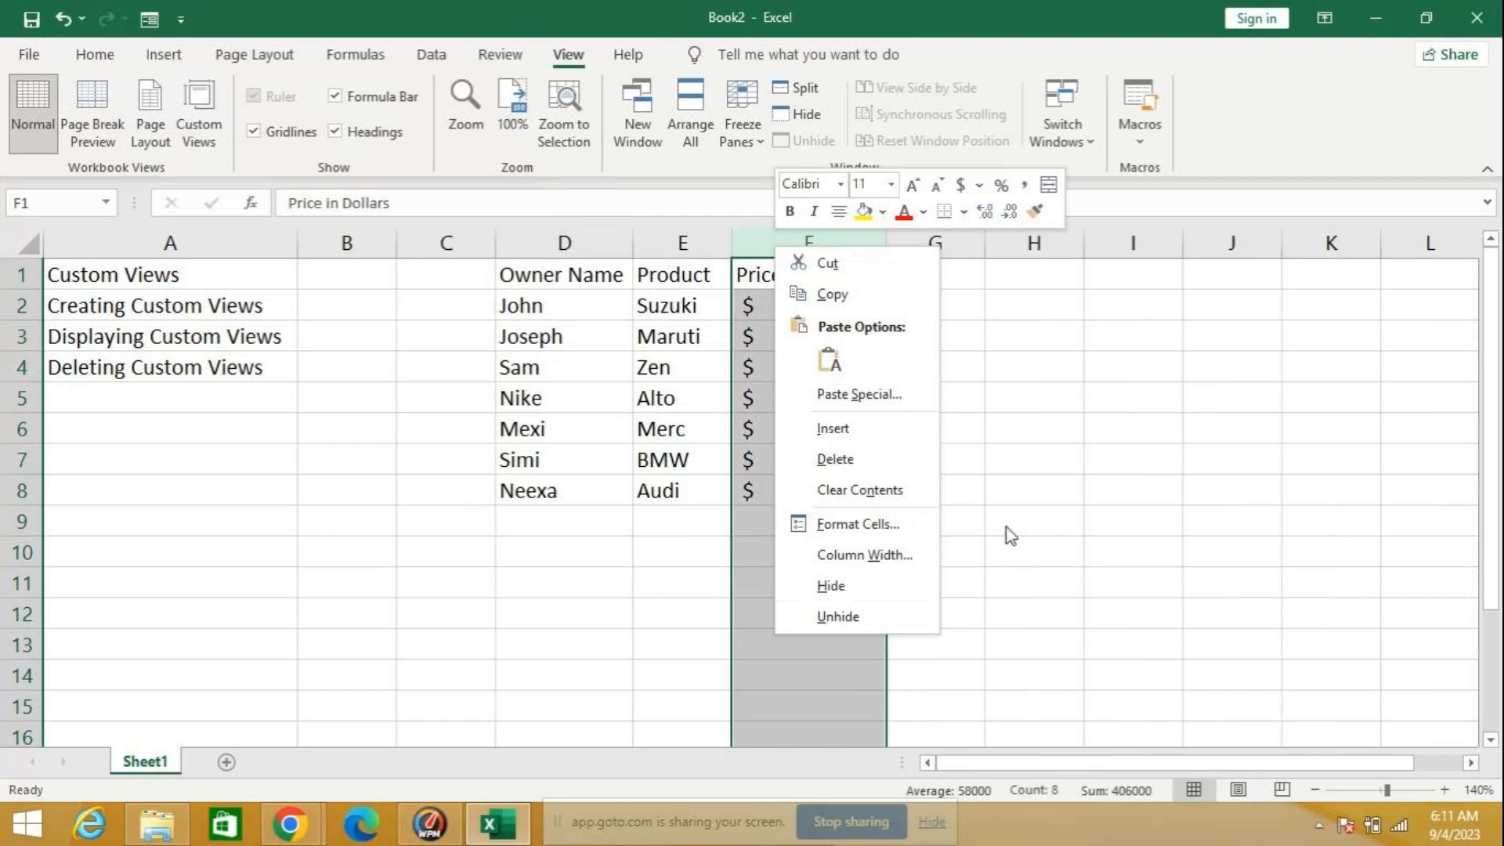
{"action": "key", "text": "Escape"}
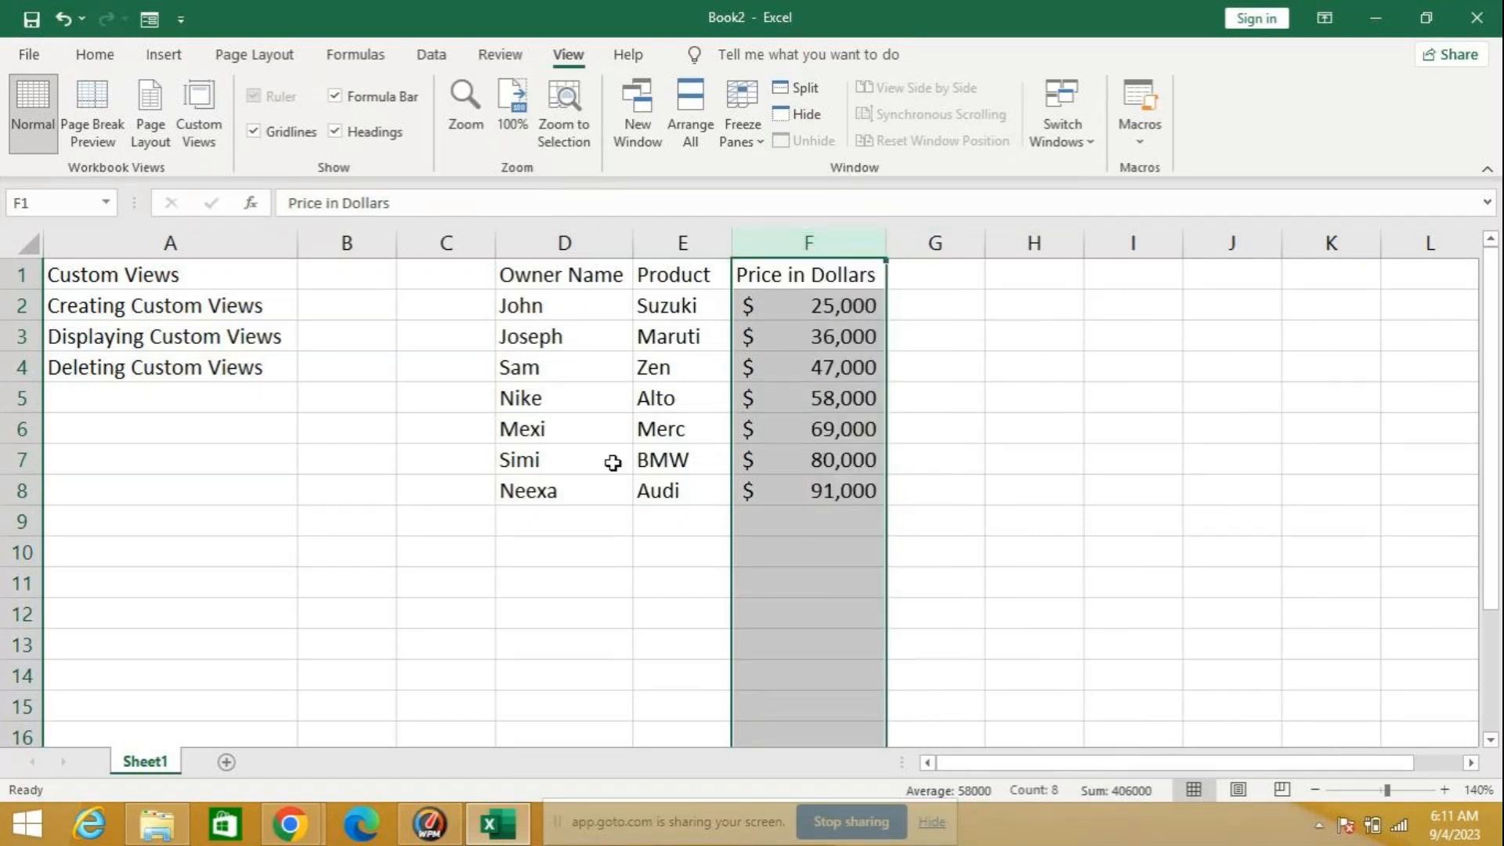
Step: Hide column A, which holds the list of custom view topics
{"action": "left_click", "coordinate": [202, 239]}
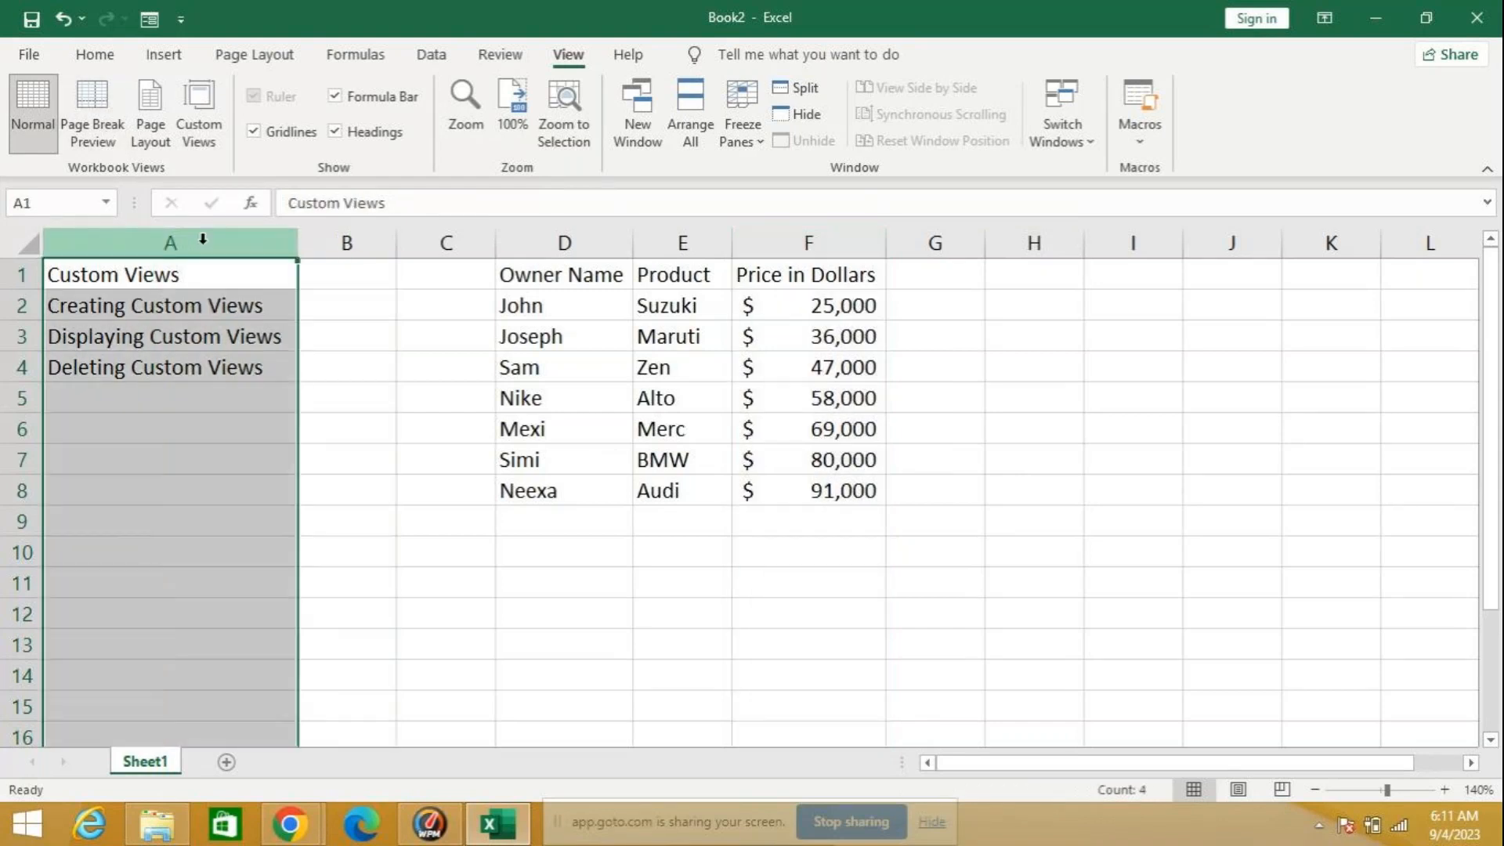
{"action": "left_click", "coordinate": [205, 135]}
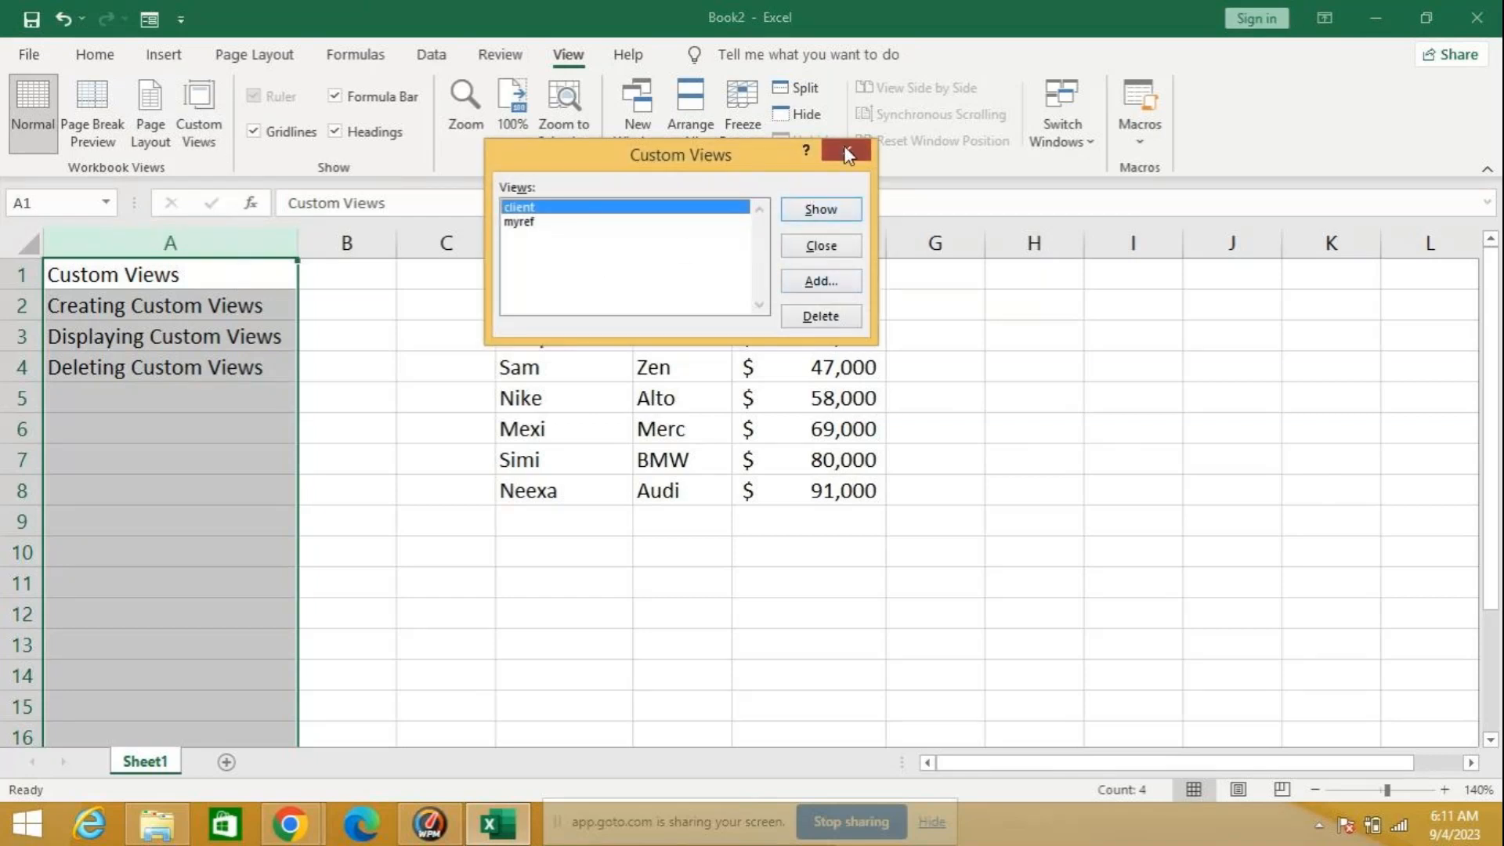
{"action": "left_click", "coordinate": [819, 208]}
{"action": "right_click", "coordinate": [143, 242]}
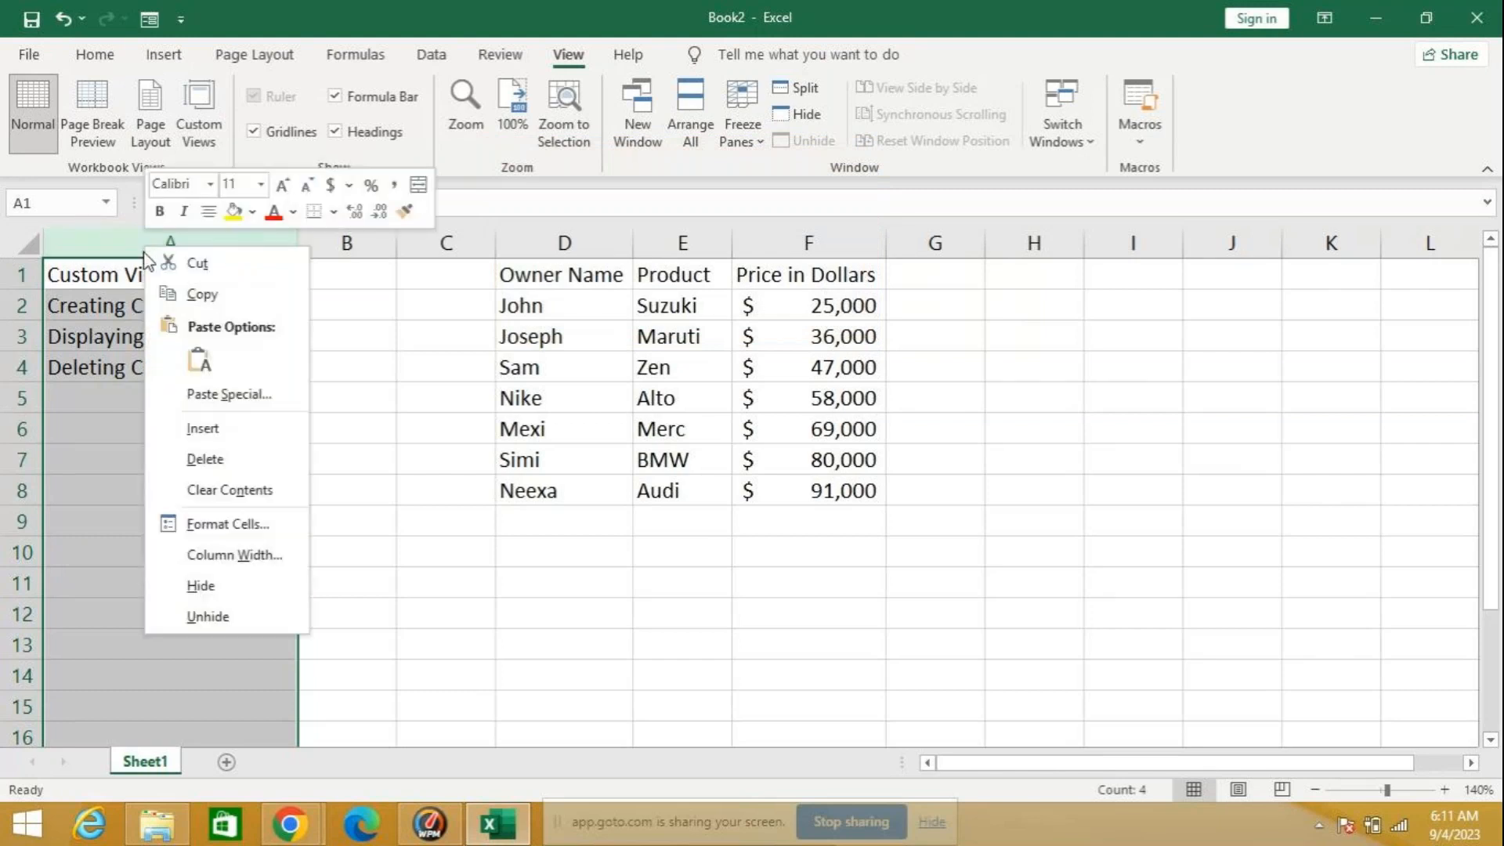
{"action": "left_click", "coordinate": [202, 586]}
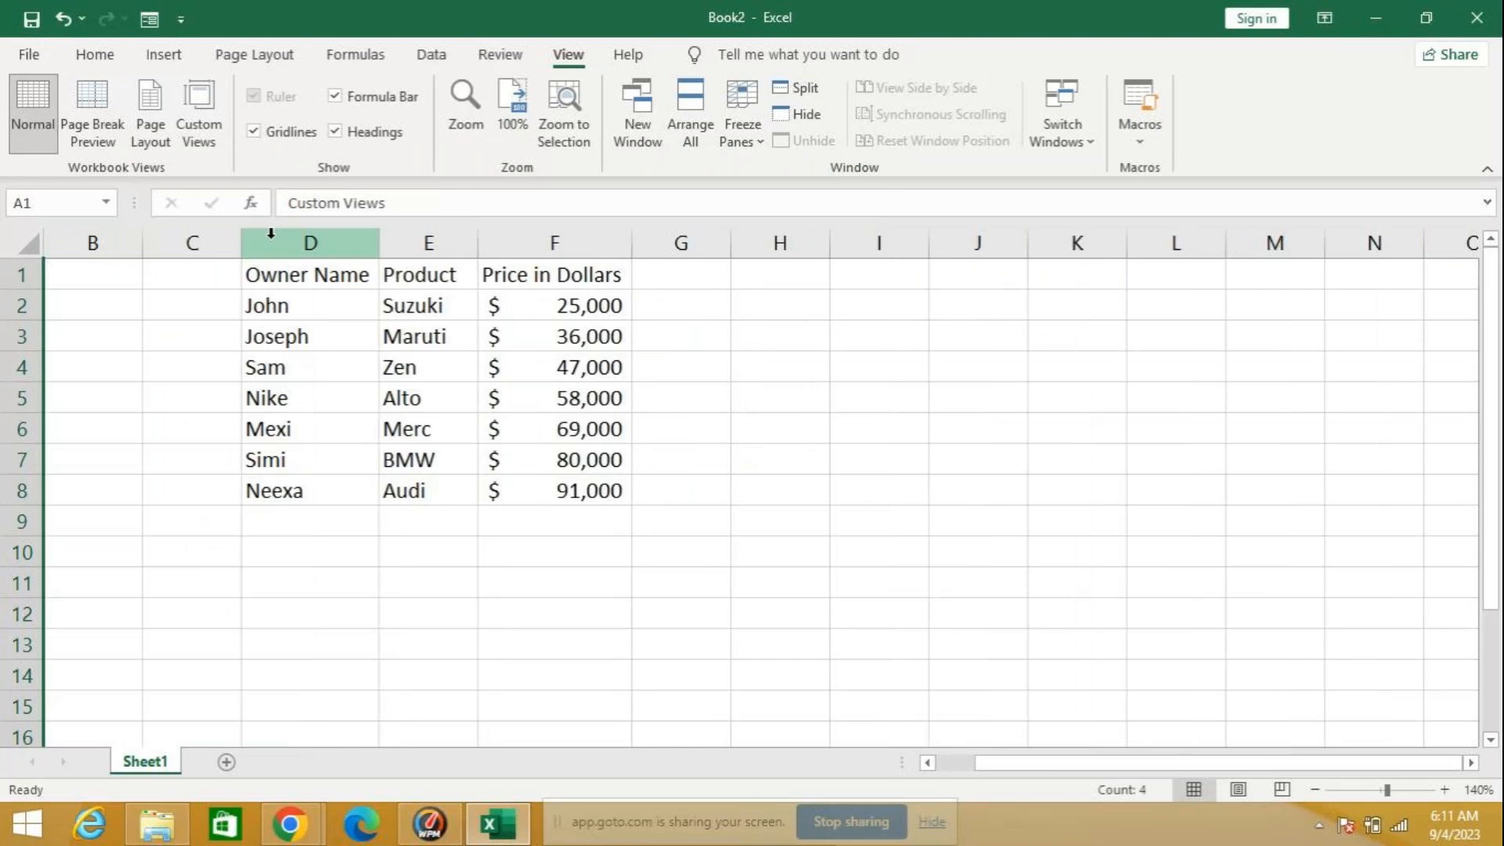
Step: Select the owner, product and price data in D1:F8 and save this display as a custom view named manager
{"action": "left_click_drag", "start_coordinate": [286, 275], "coordinate": [548, 486]}
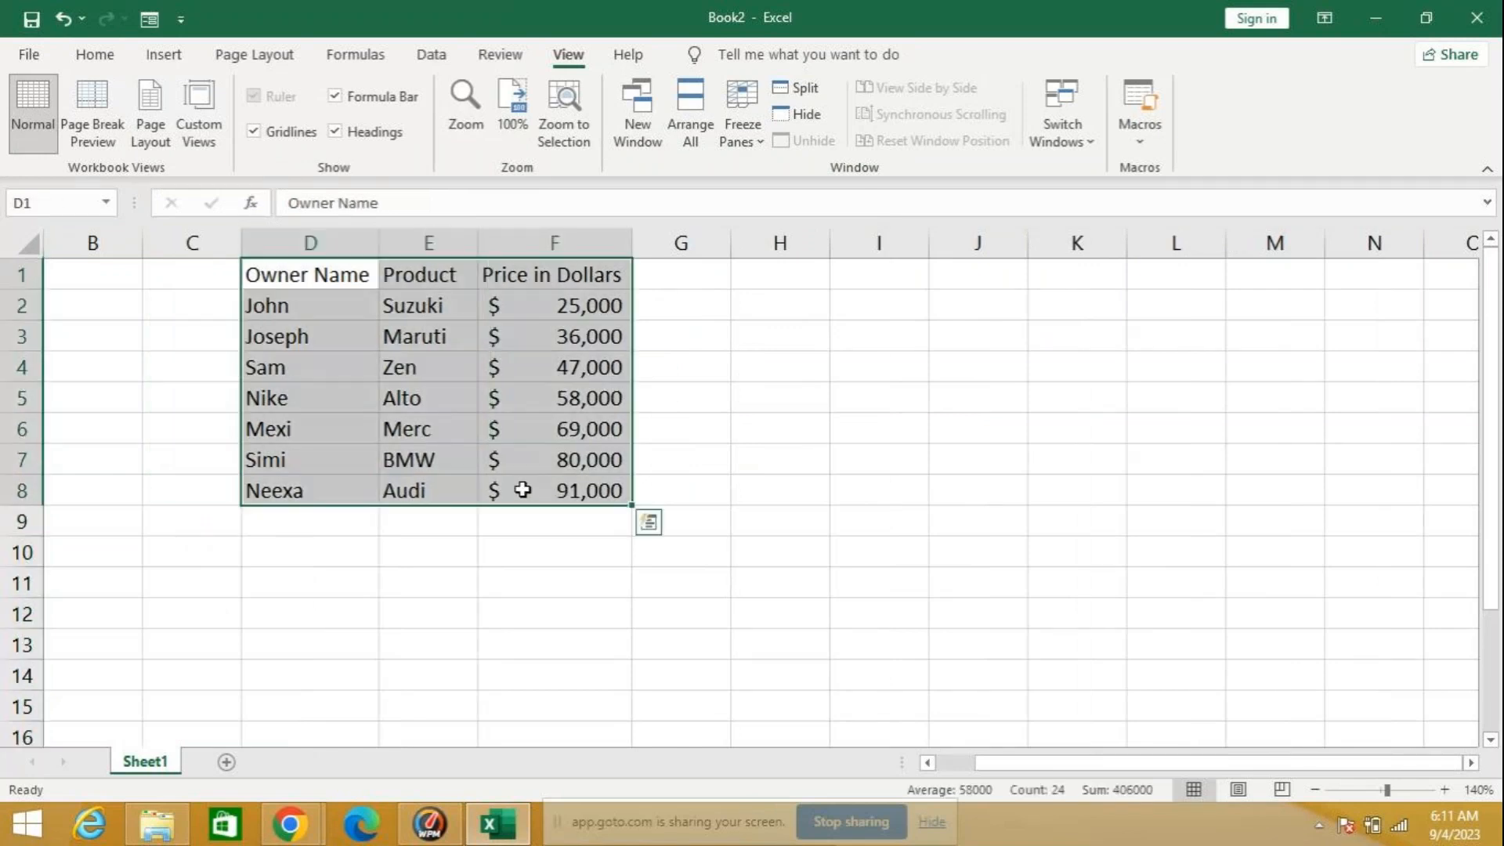
{"action": "left_click", "coordinate": [213, 138]}
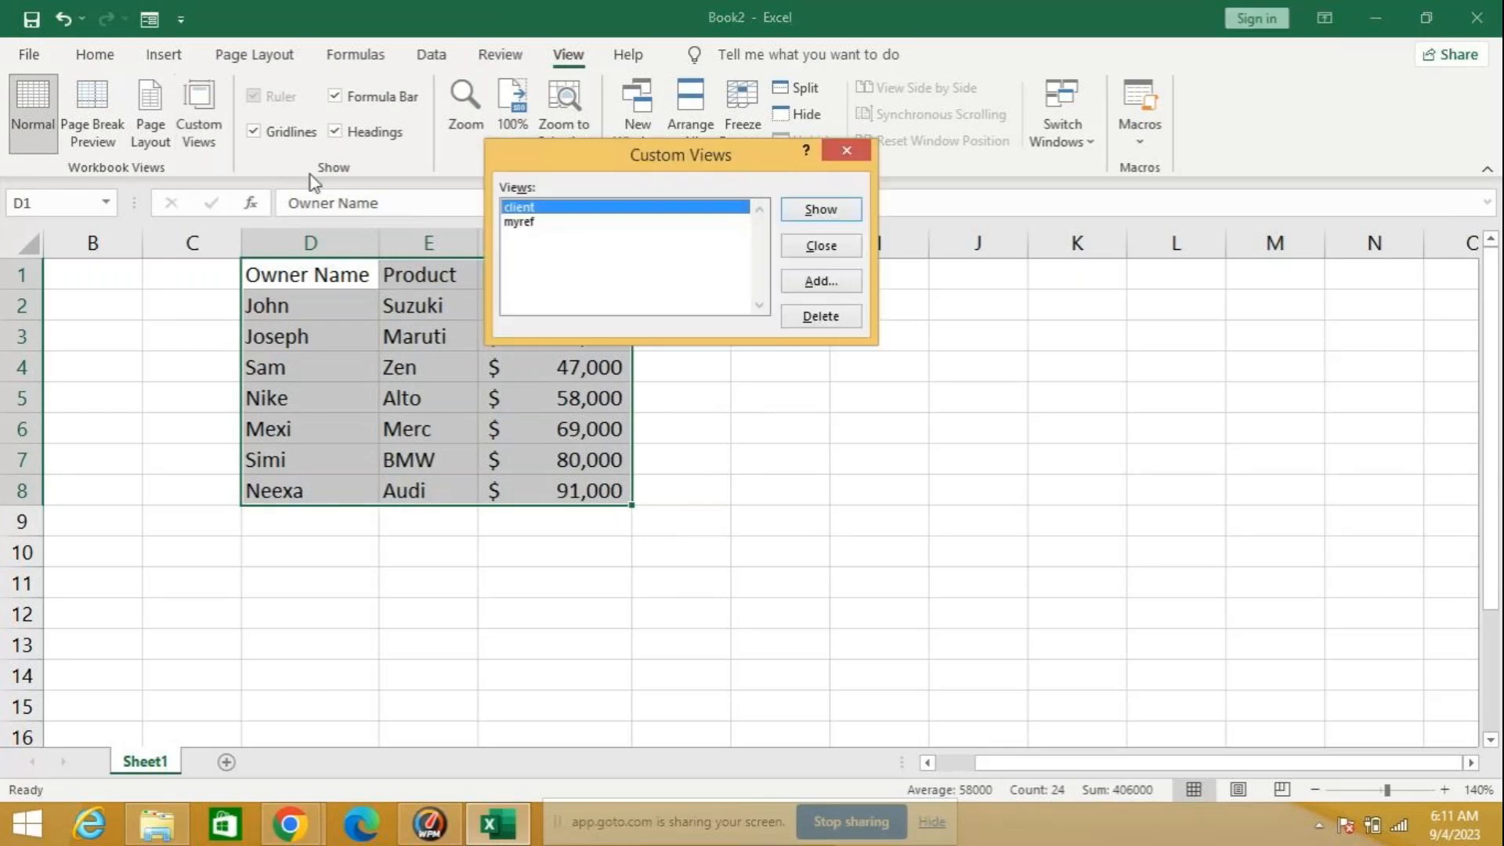
{"action": "left_click", "coordinate": [804, 283]}
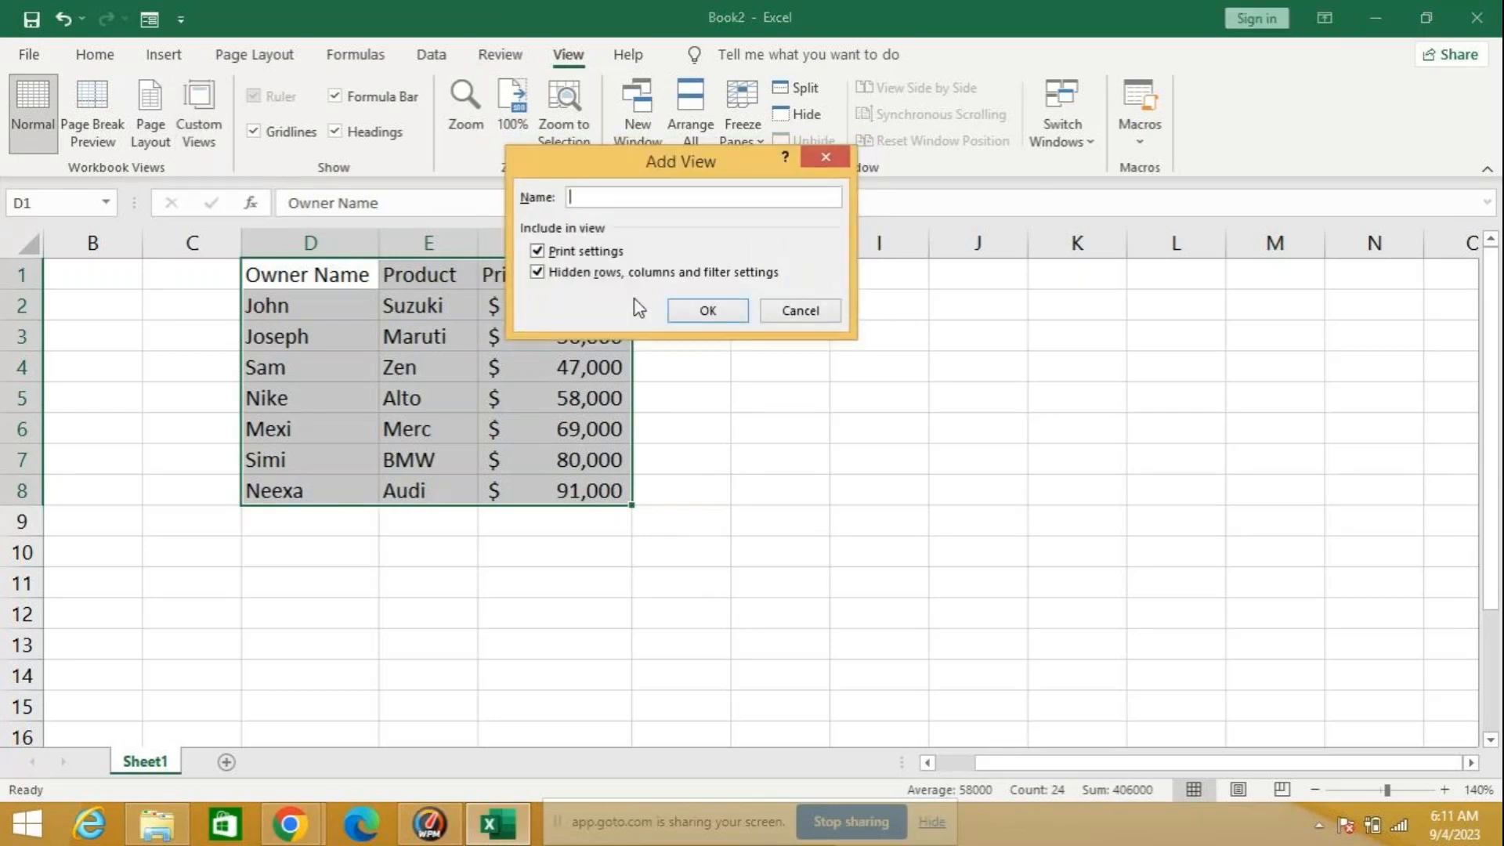
{"action": "type", "text": "manager"}
{"action": "left_click", "coordinate": [736, 312]}
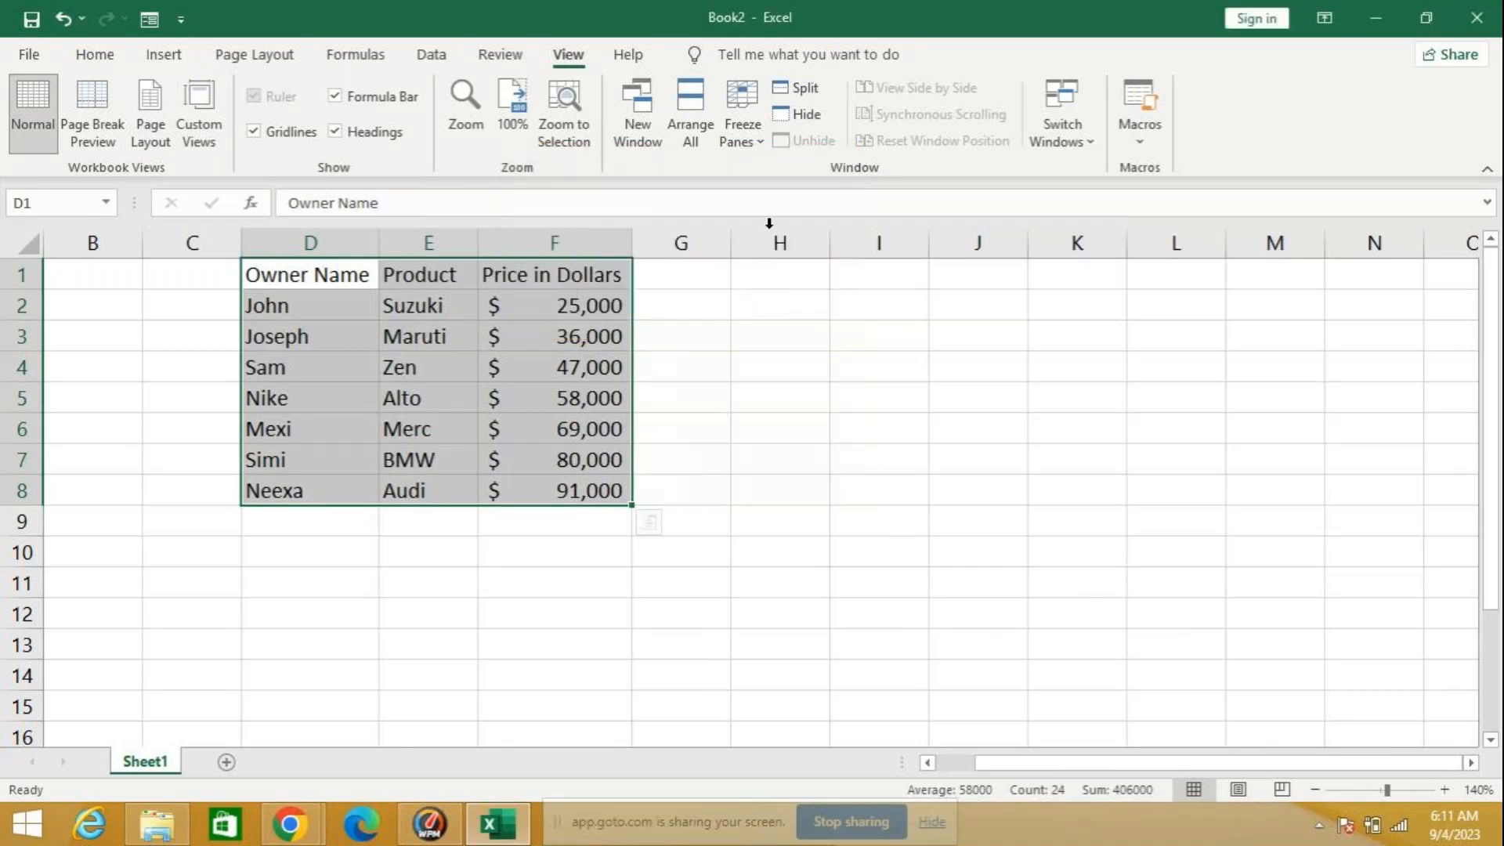
Step: Display the myref custom view
{"action": "left_click", "coordinate": [211, 142]}
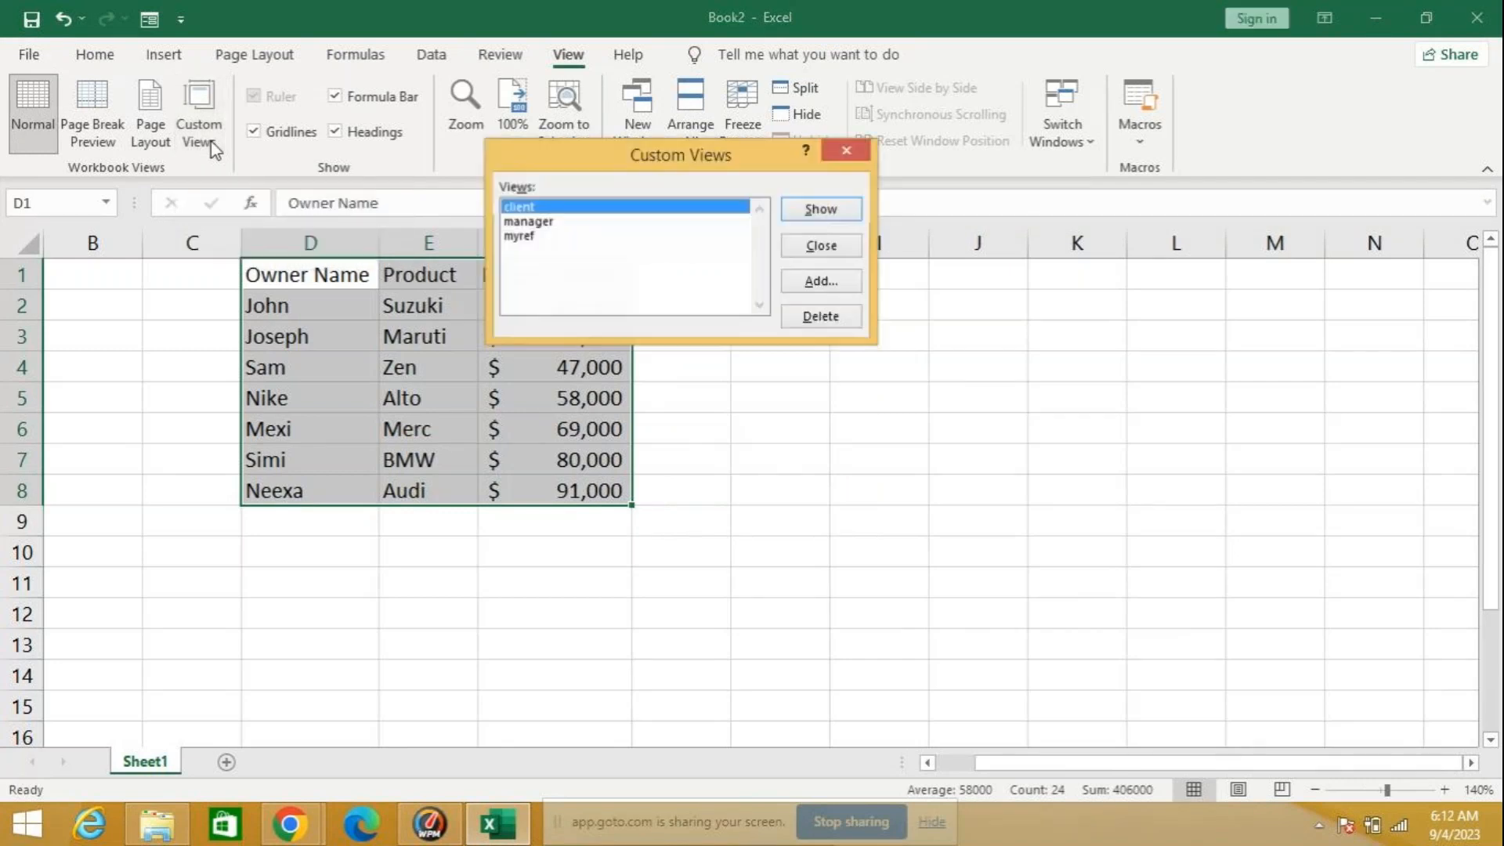
{"action": "left_click", "coordinate": [602, 223]}
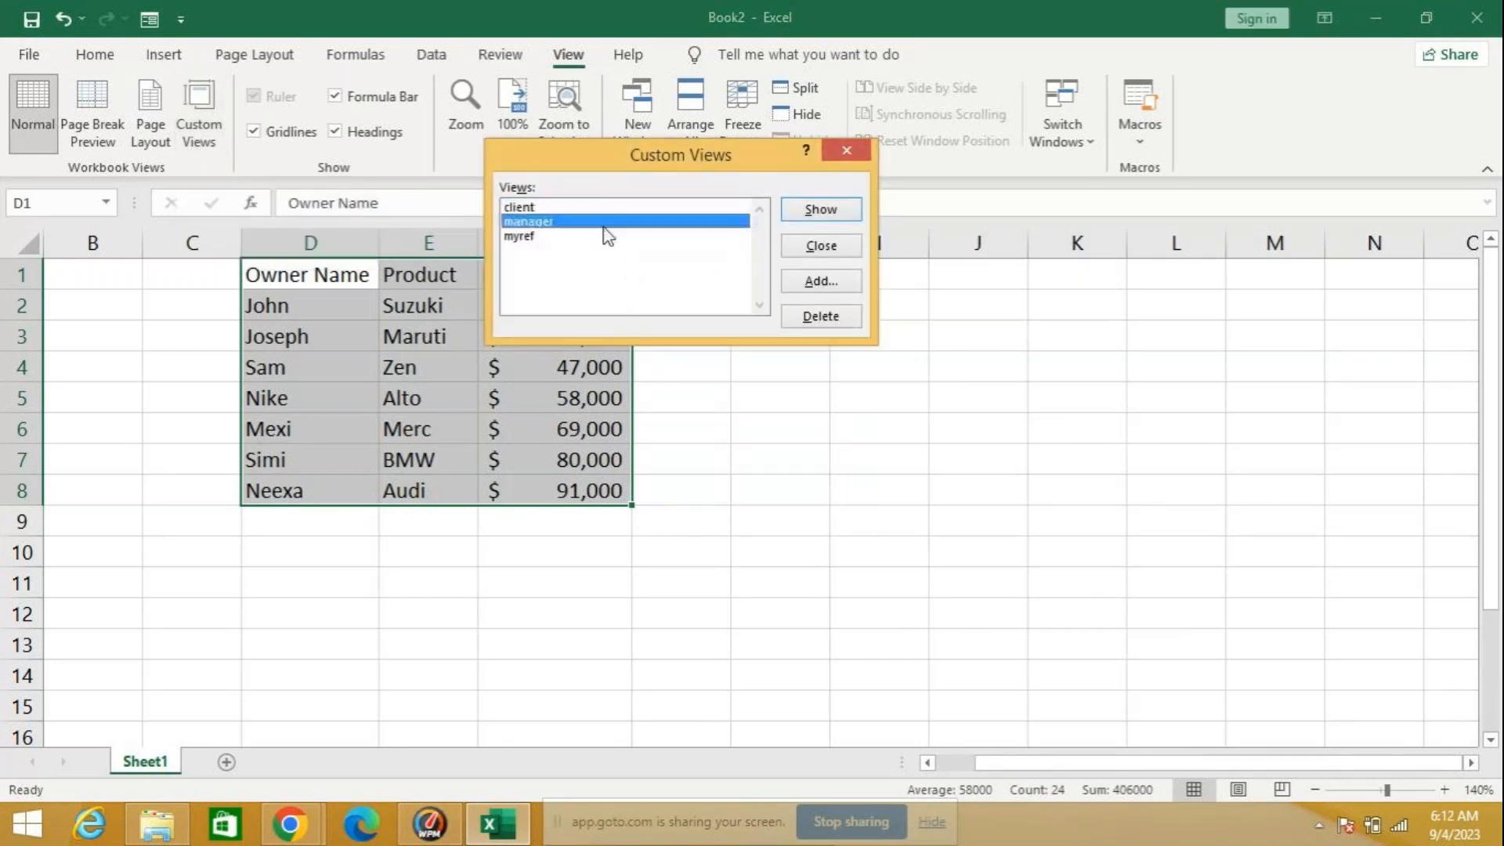
{"action": "left_click", "coordinate": [599, 236]}
{"action": "left_click", "coordinate": [820, 212]}
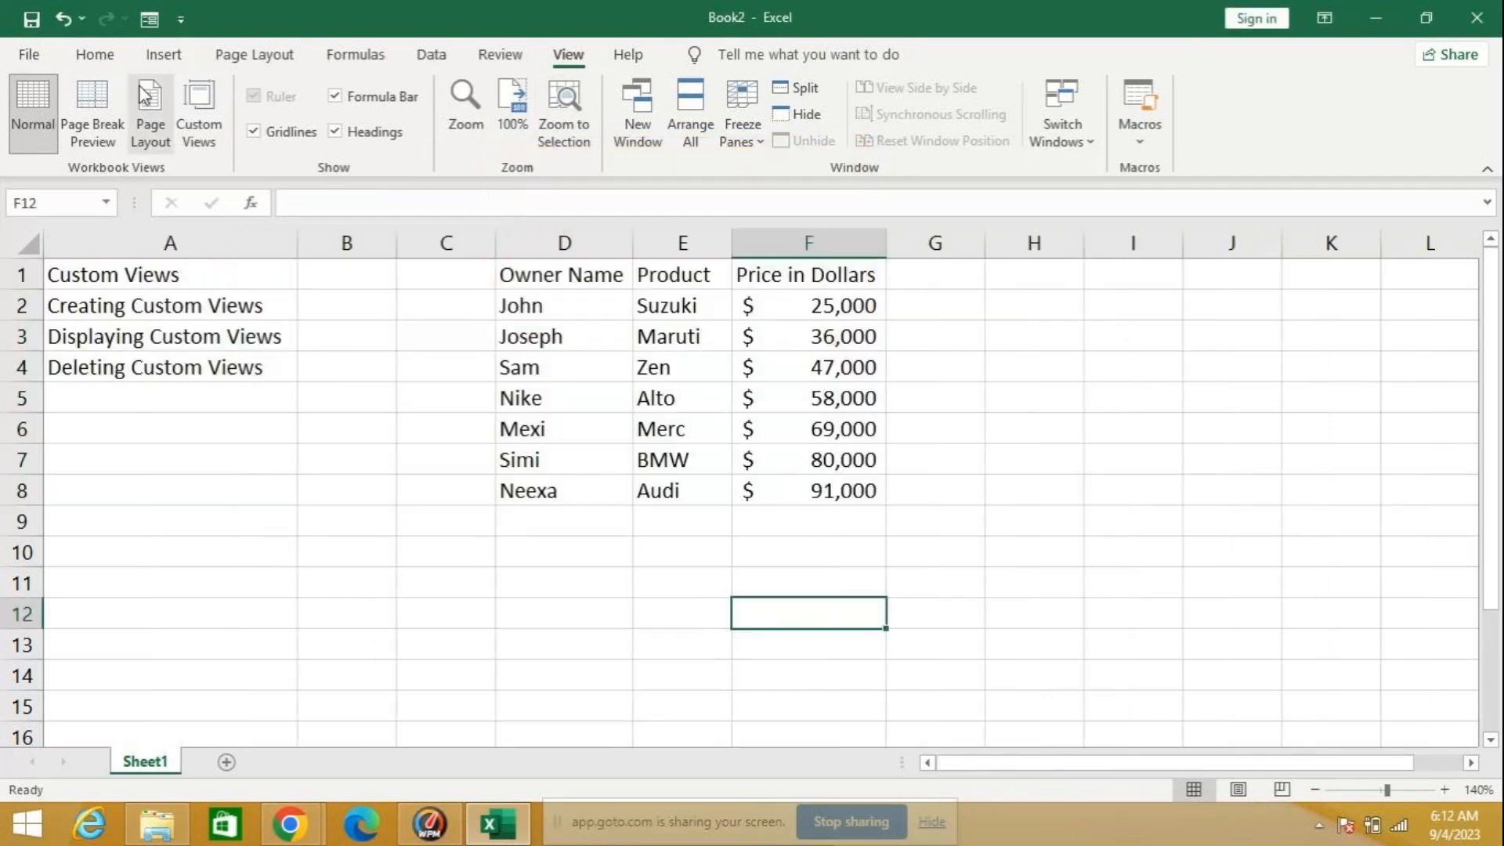
Step: Display the client custom view, followed by the manager custom view
{"action": "left_click", "coordinate": [206, 123]}
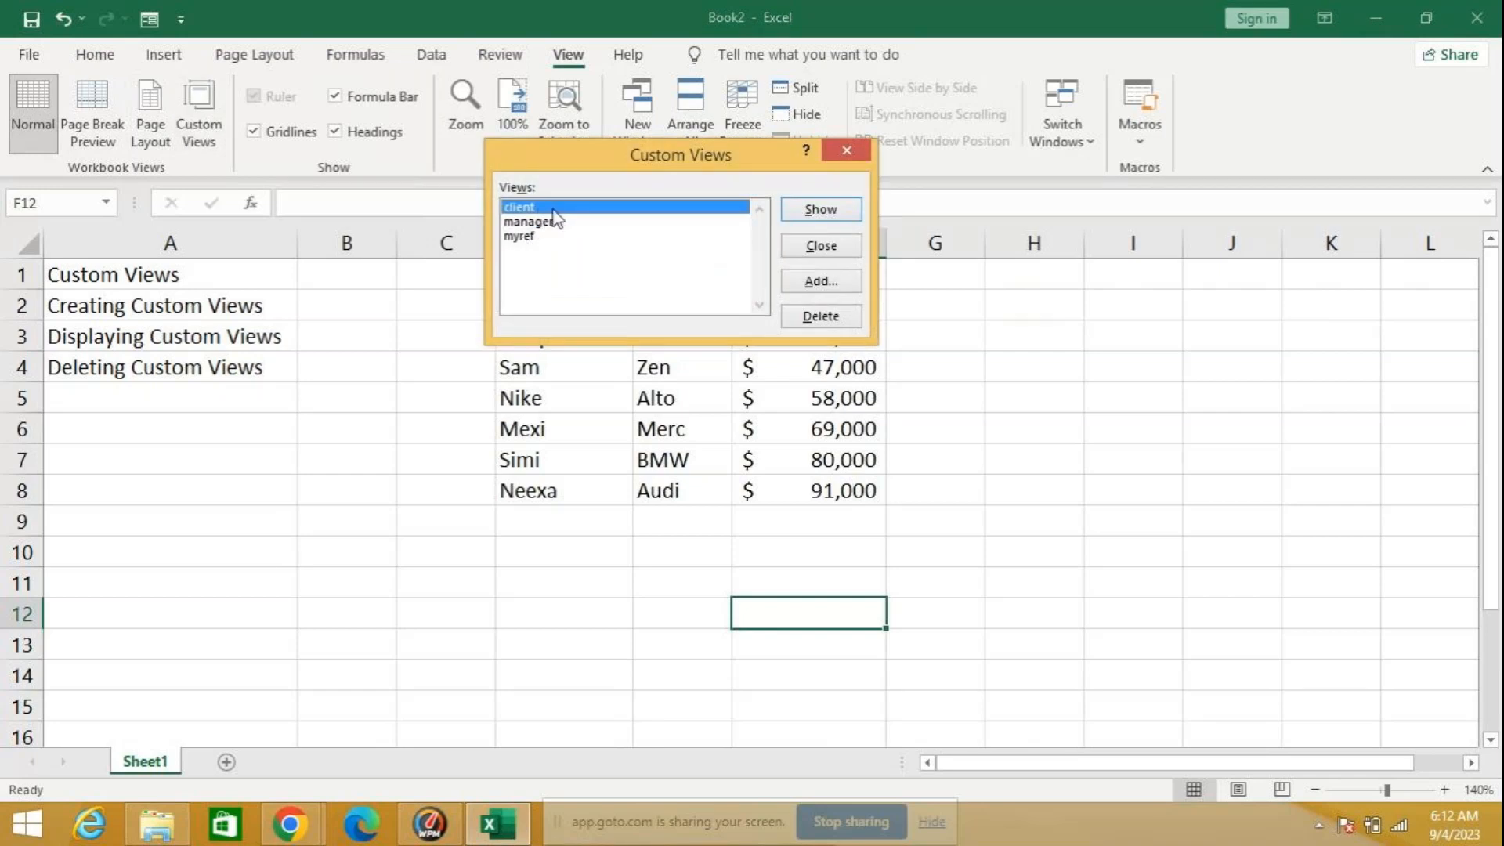
{"action": "left_click", "coordinate": [820, 209]}
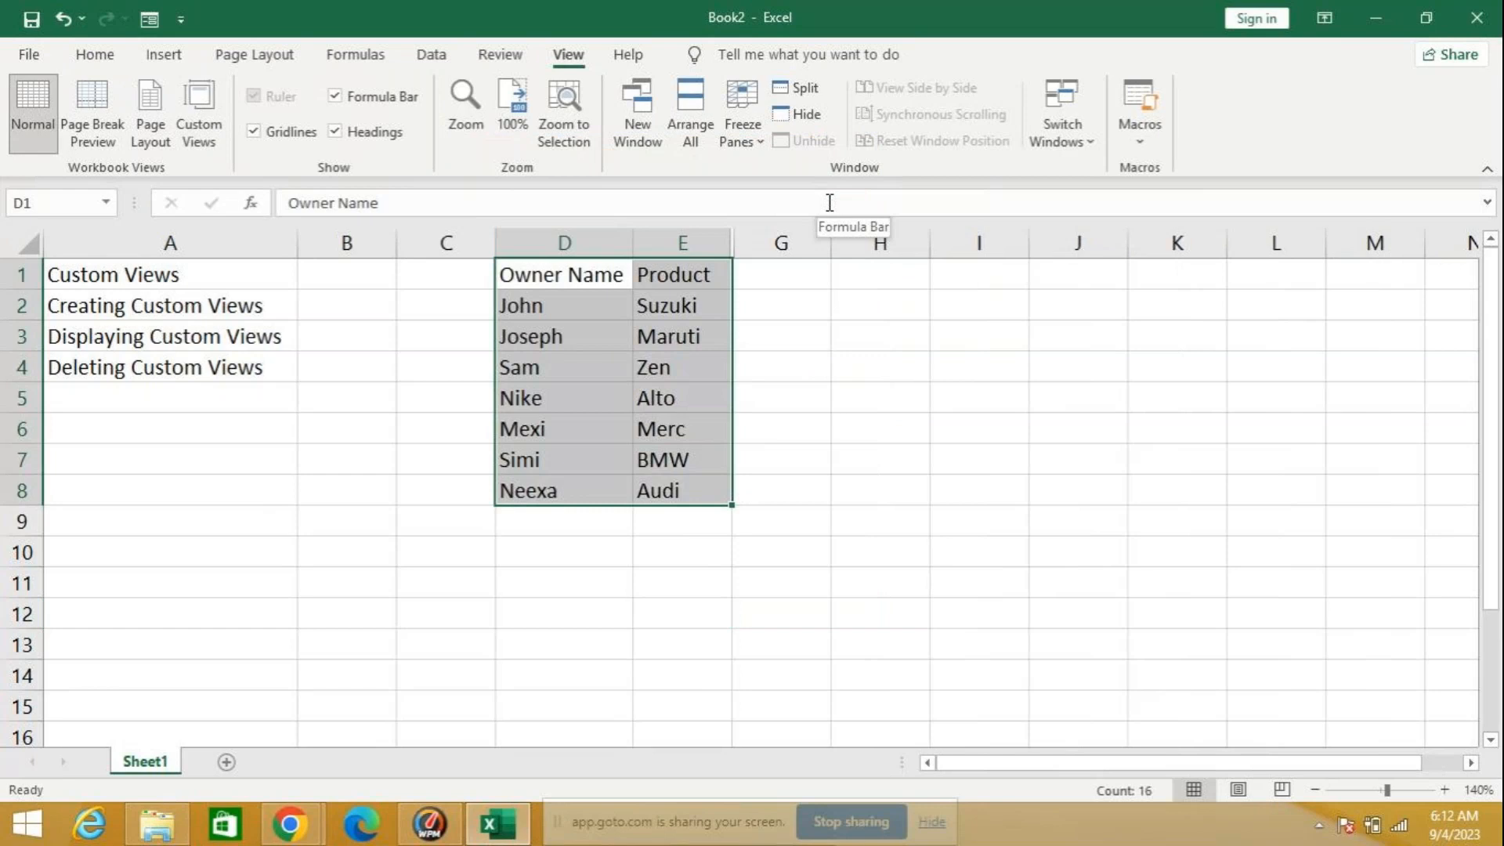
{"action": "left_click", "coordinate": [202, 140]}
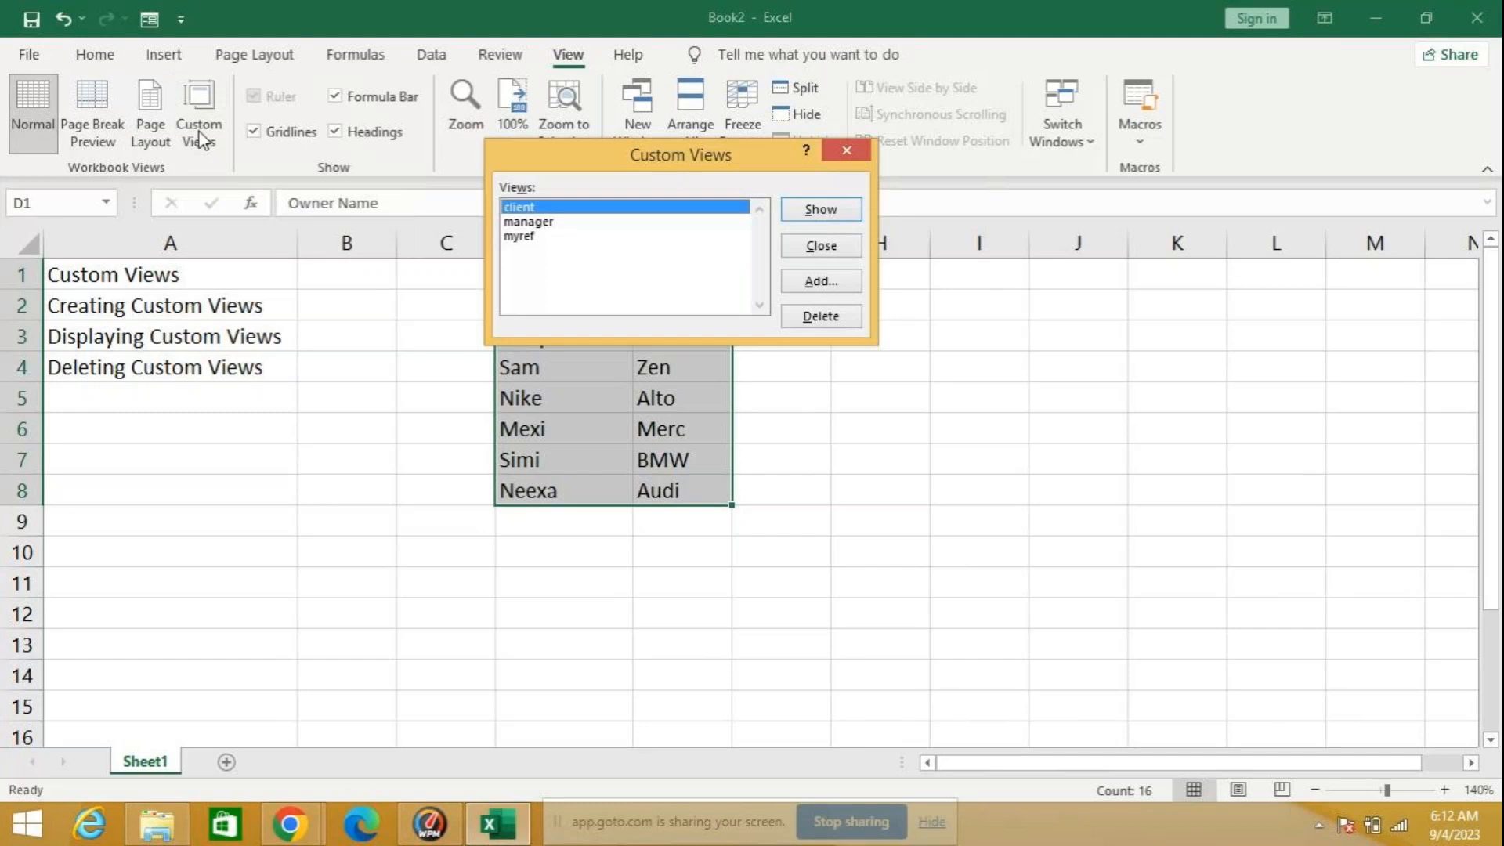
{"action": "left_click", "coordinate": [548, 222]}
{"action": "left_click", "coordinate": [800, 207]}
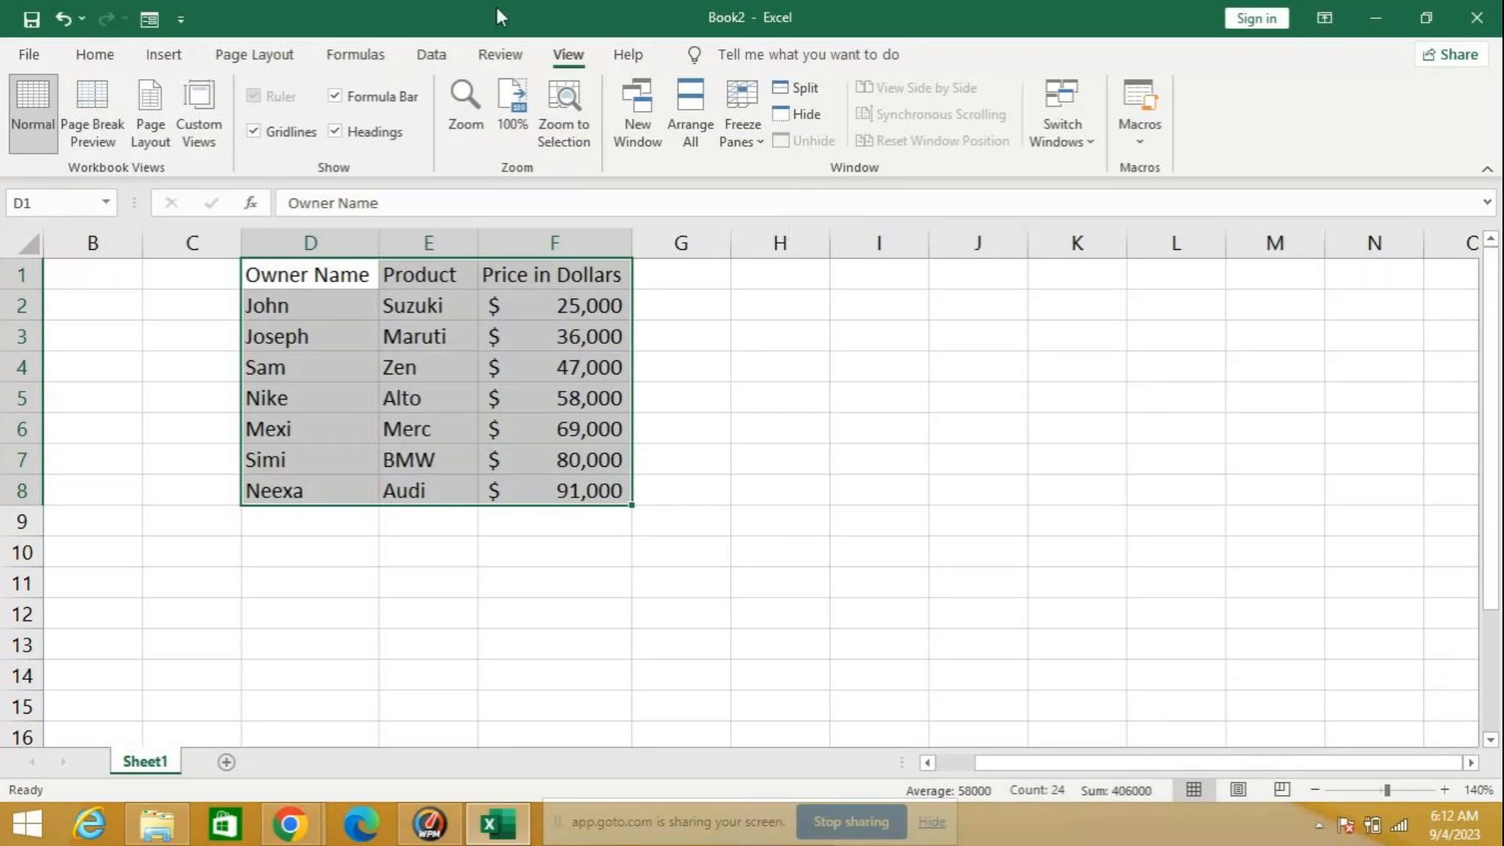
Step: Delete the client, manager and myref custom views from the workbook
{"action": "left_click", "coordinate": [205, 133]}
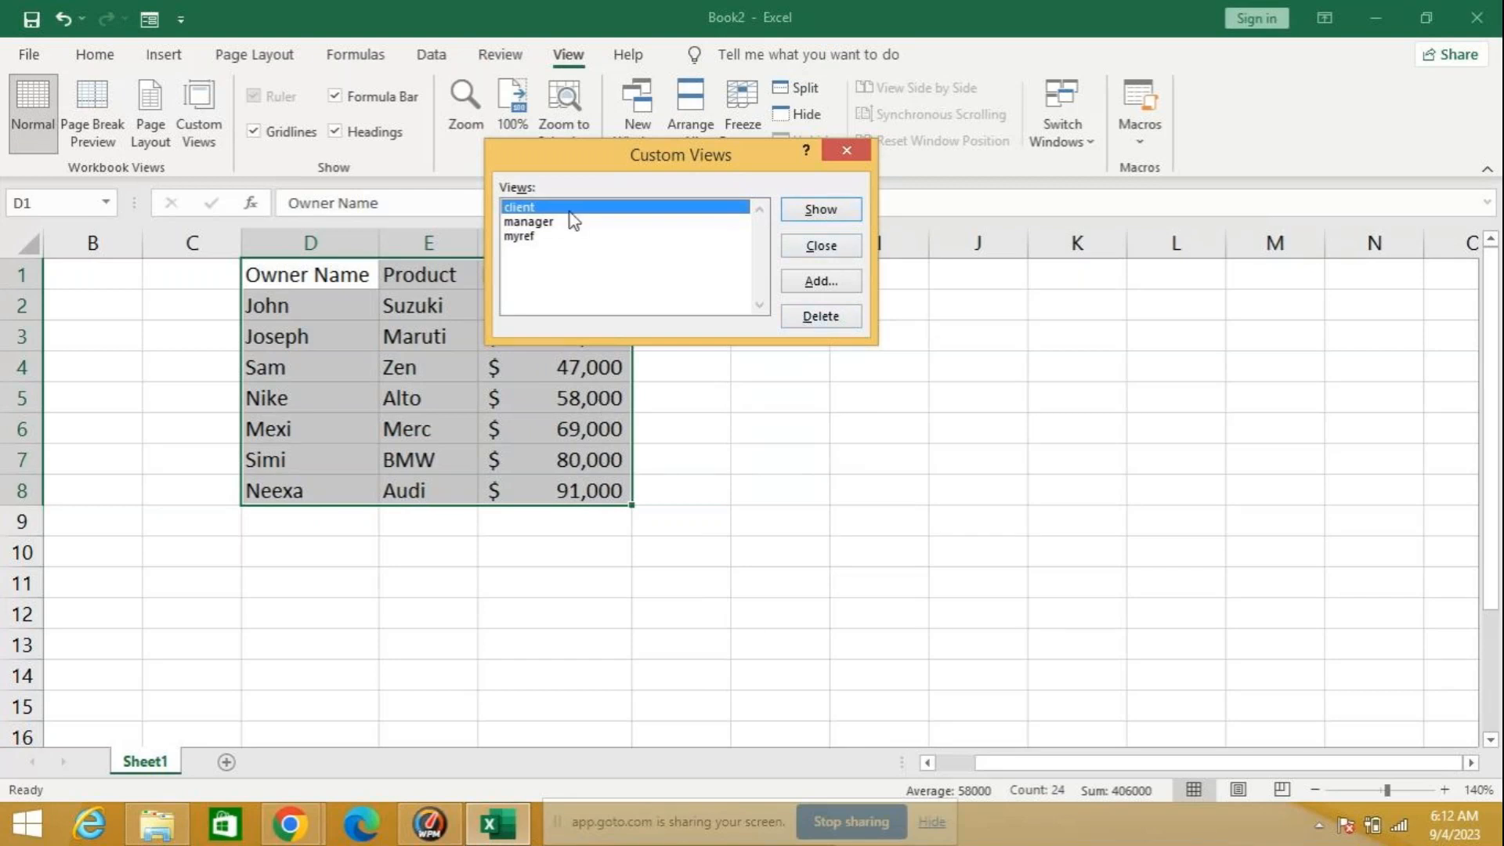
{"action": "left_click", "coordinate": [823, 317]}
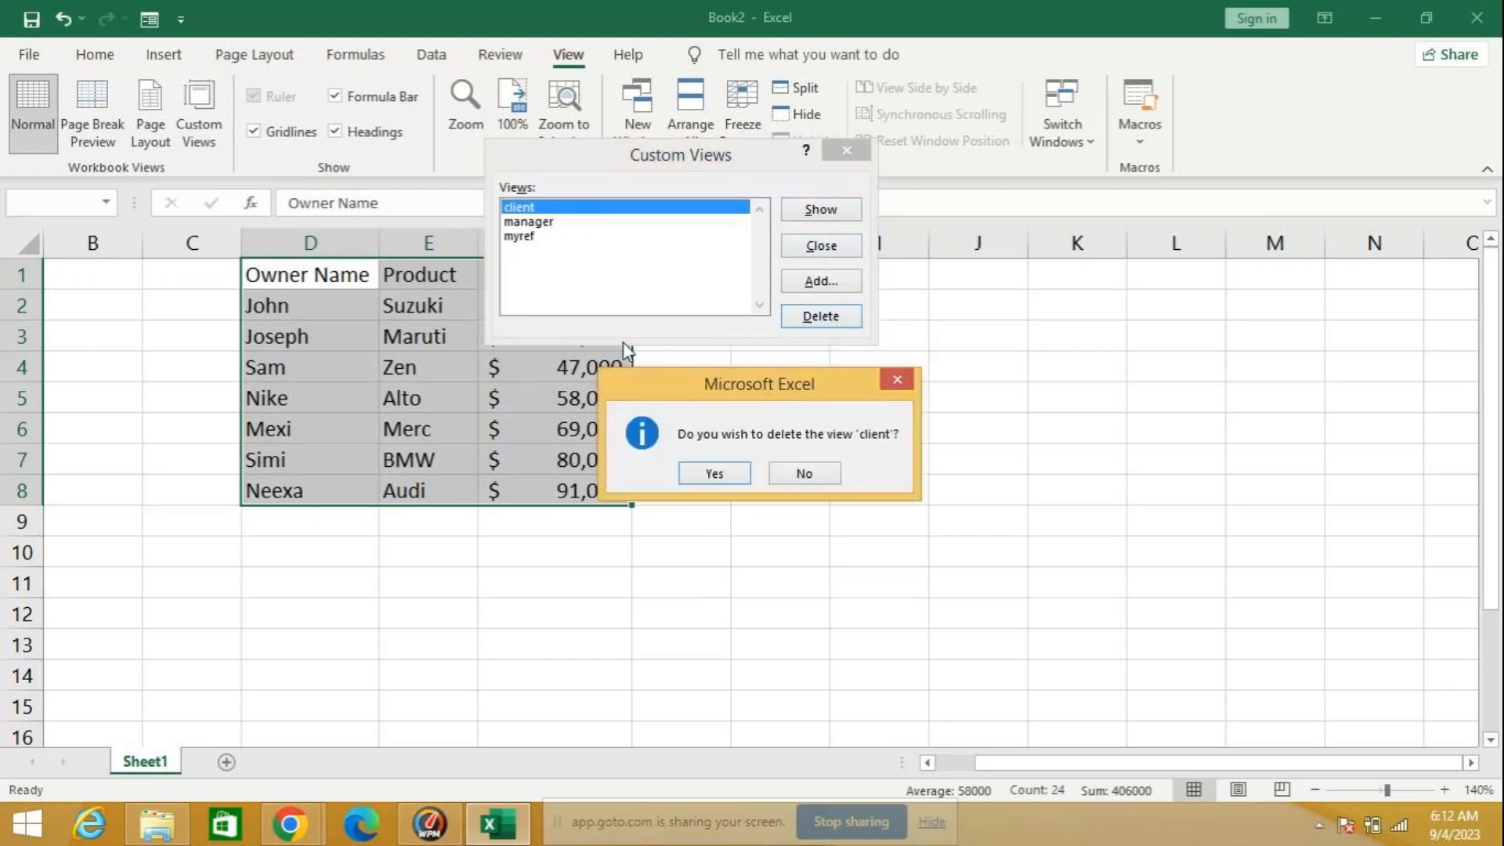
{"action": "left_click", "coordinate": [715, 472]}
{"action": "left_click", "coordinate": [846, 316]}
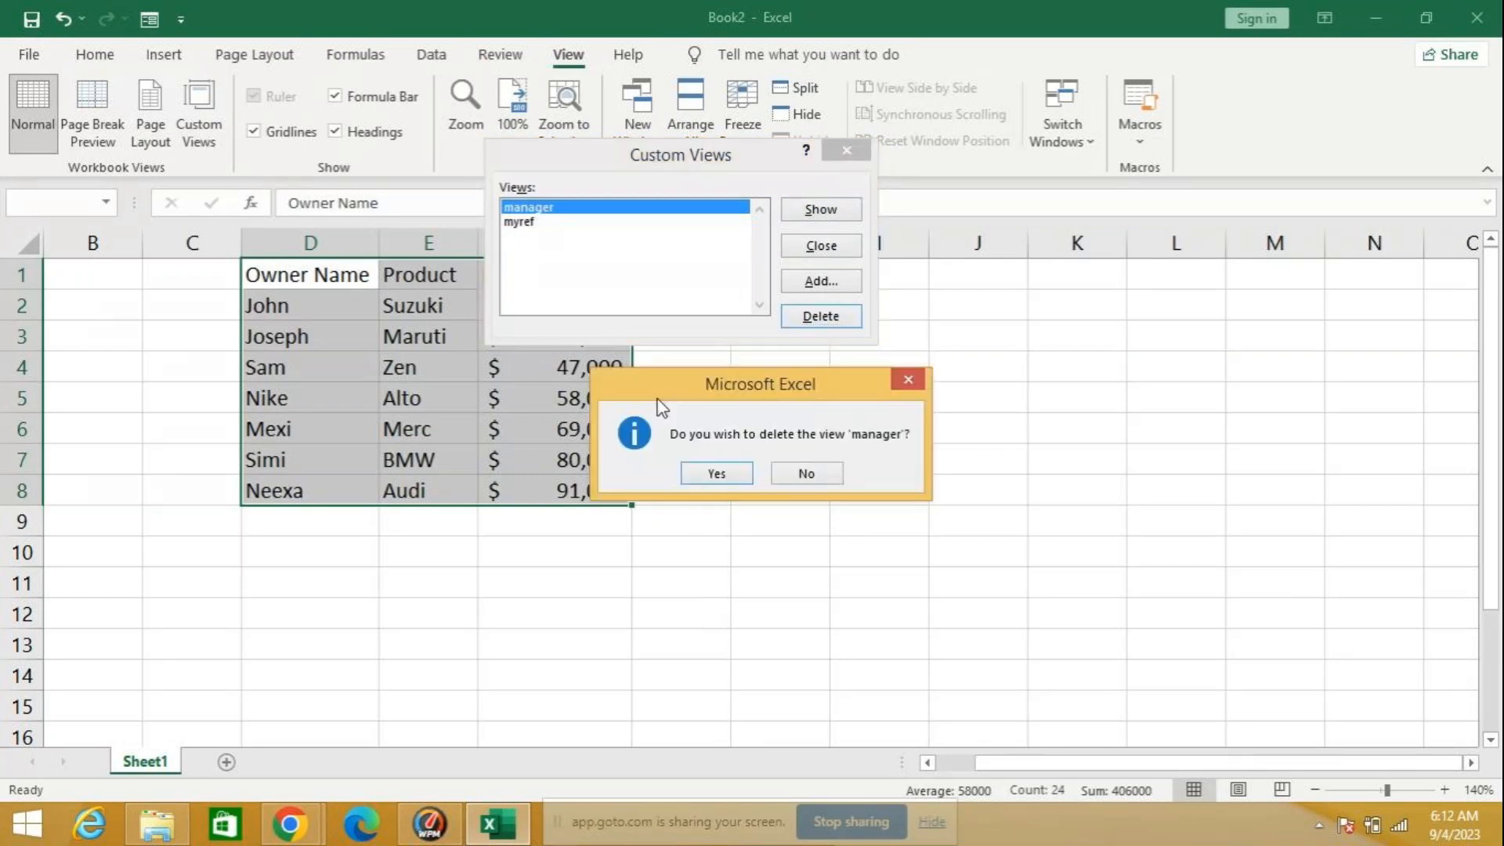
{"action": "left_click", "coordinate": [717, 475]}
{"action": "left_click", "coordinate": [813, 316]}
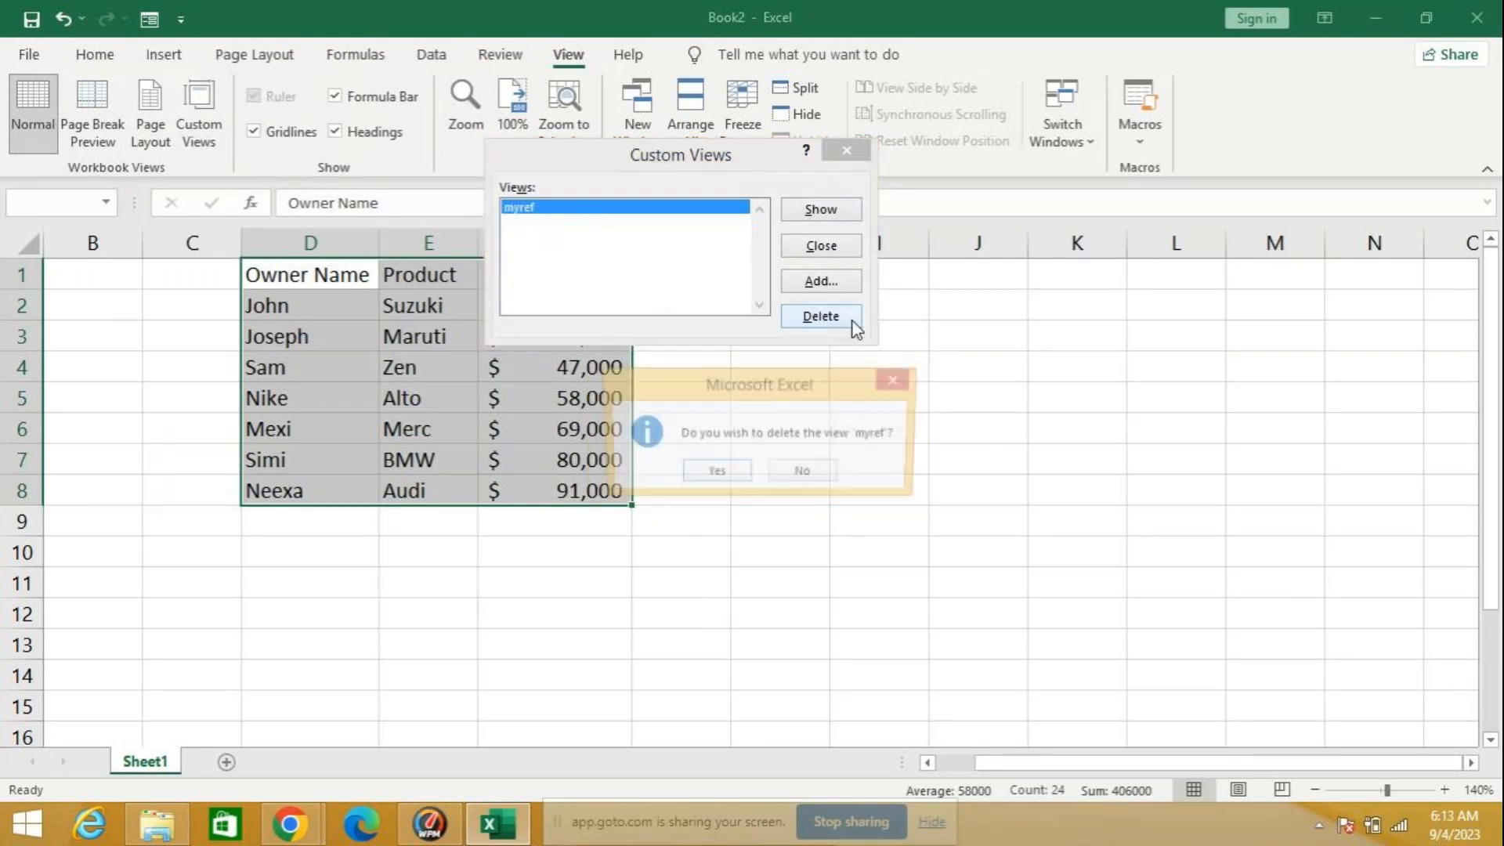
{"action": "left_click", "coordinate": [740, 473]}
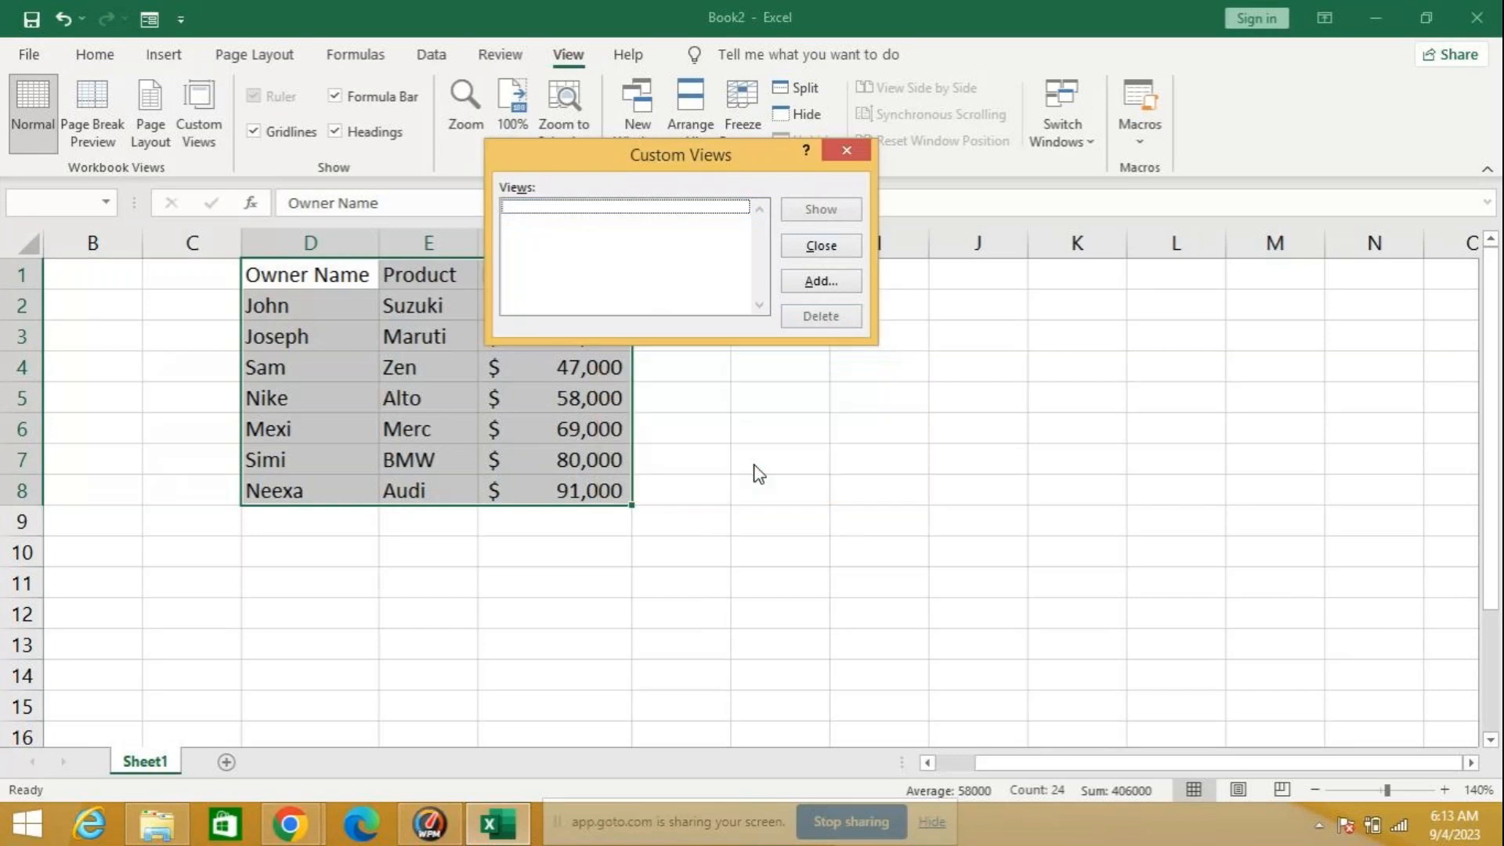
{"action": "left_click", "coordinate": [847, 151]}
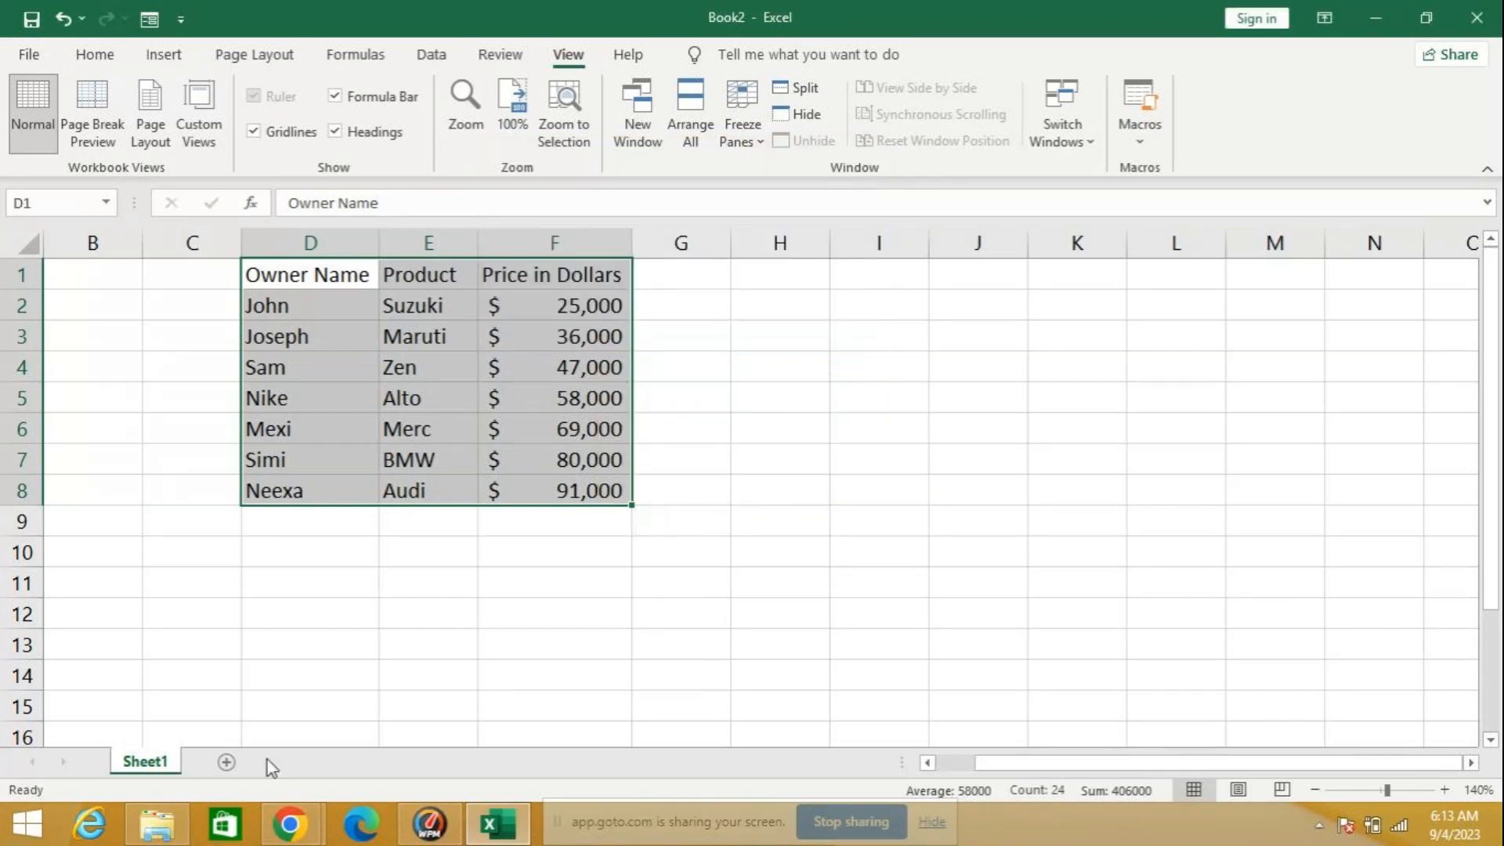
Step: Bring column A, which lists the custom view topics, back into view beside the owner, product and price data
{"action": "left_click", "coordinate": [43, 246]}
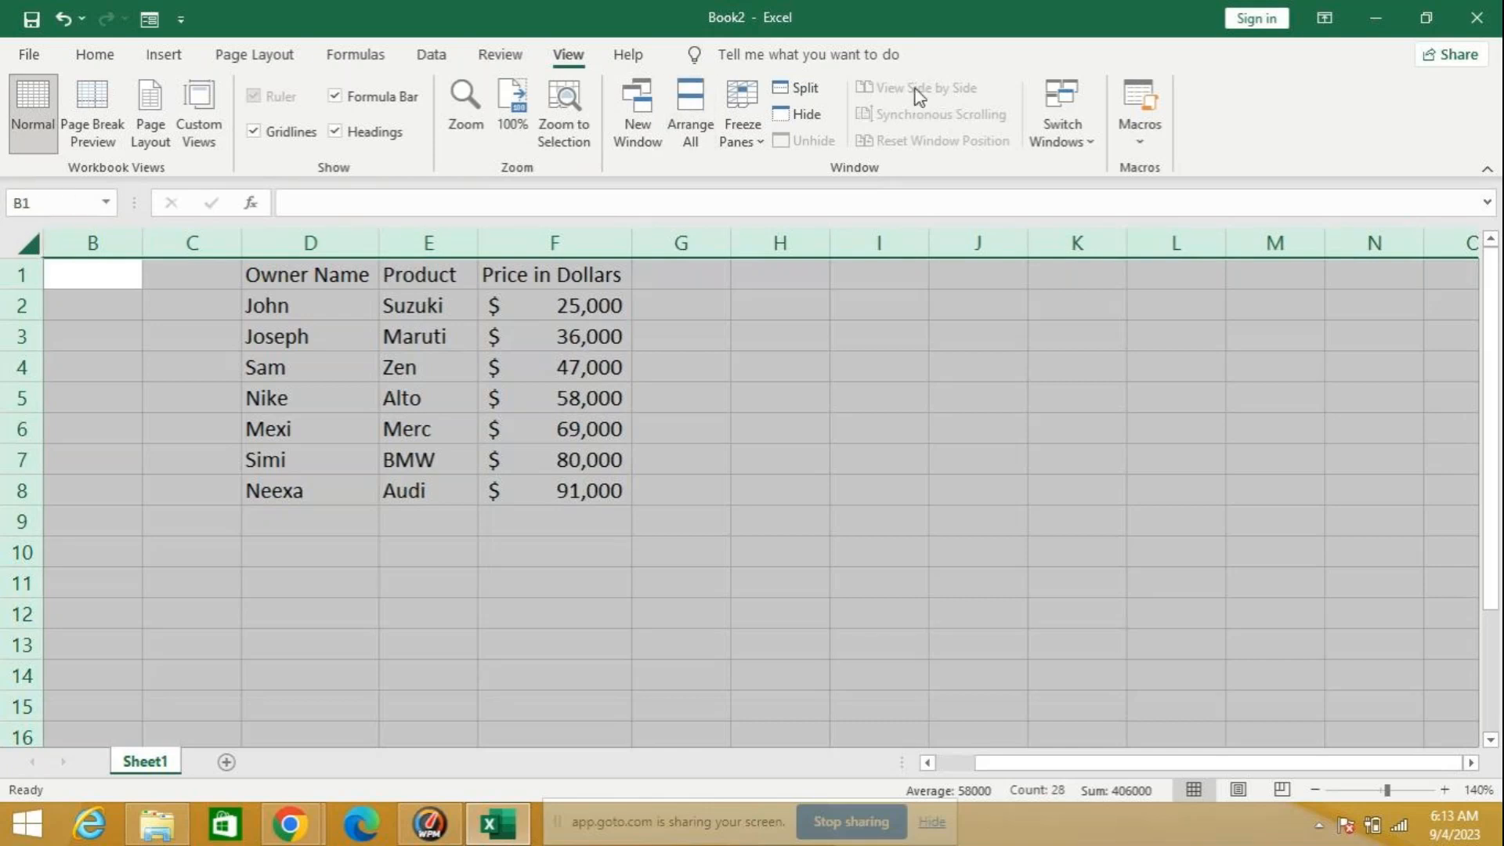
{"action": "right_click", "coordinate": [37, 254]}
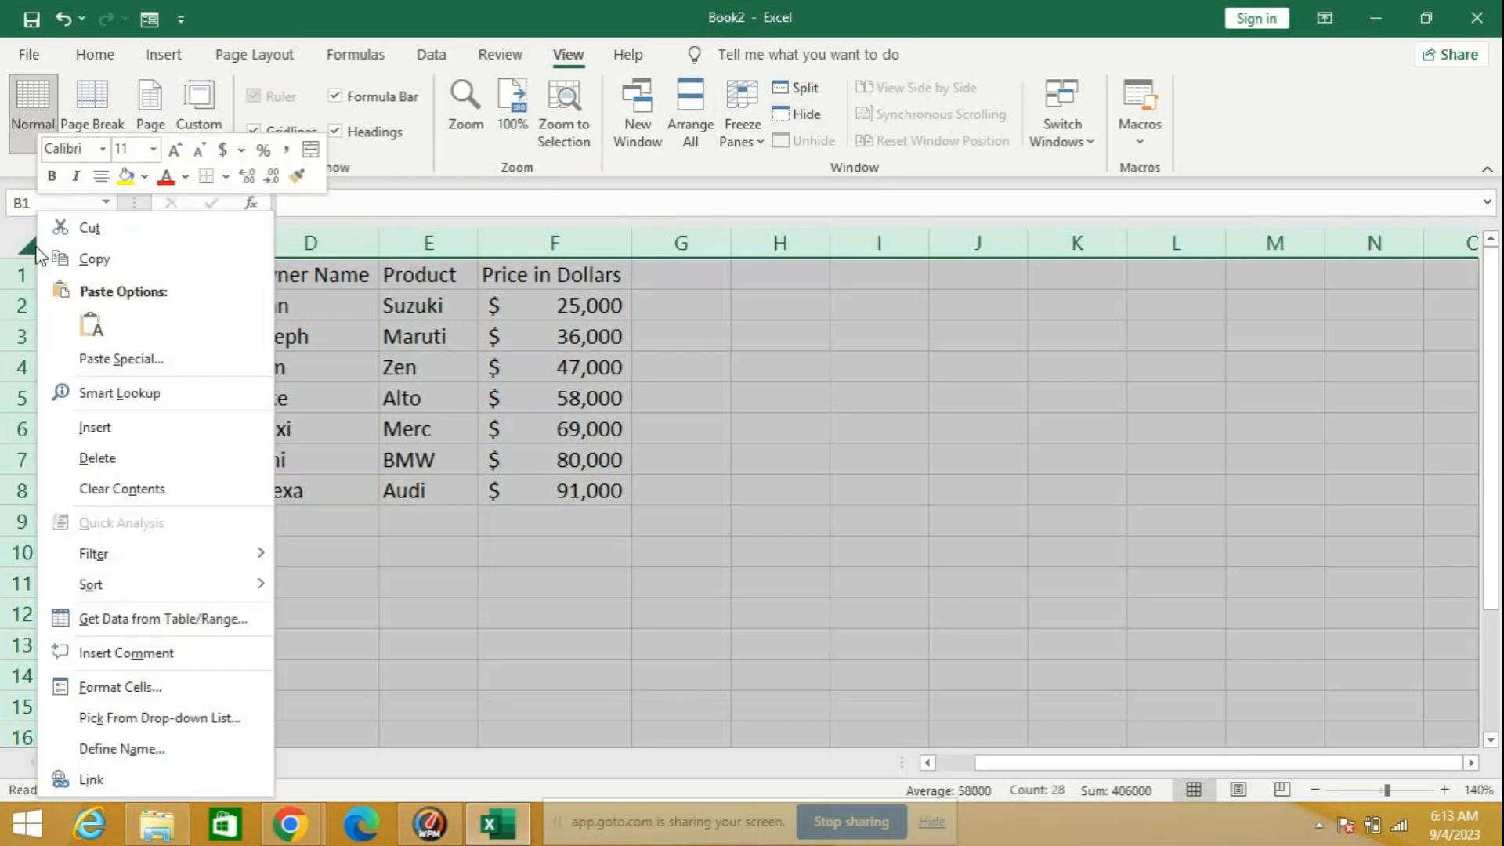
{"action": "left_click", "coordinate": [449, 692]}
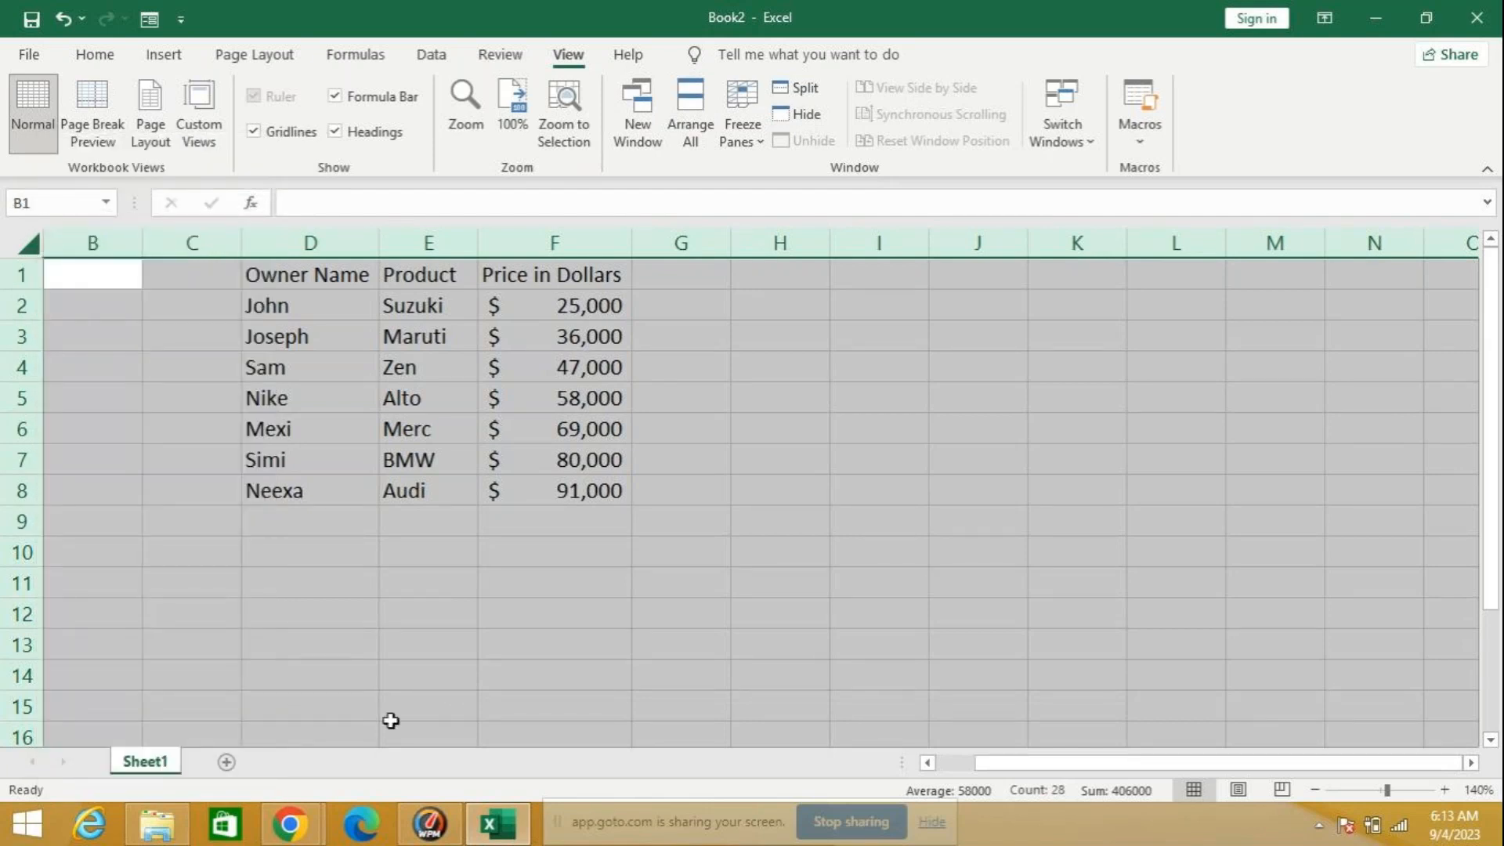
{"action": "left_click_drag", "start_coordinate": [1037, 758], "coordinate": [897, 775]}
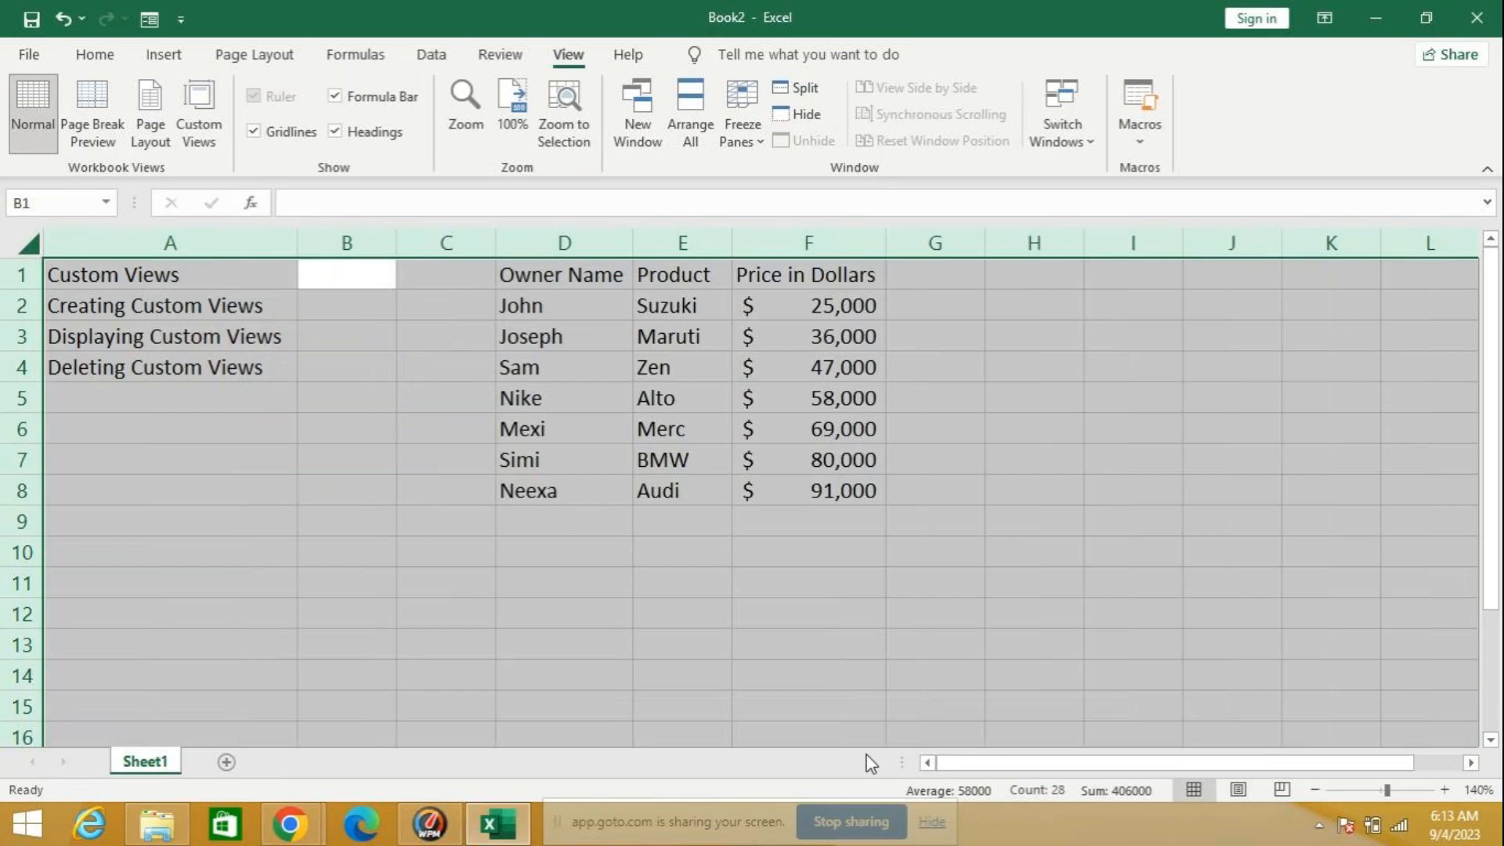
{"action": "left_click", "coordinate": [420, 517]}
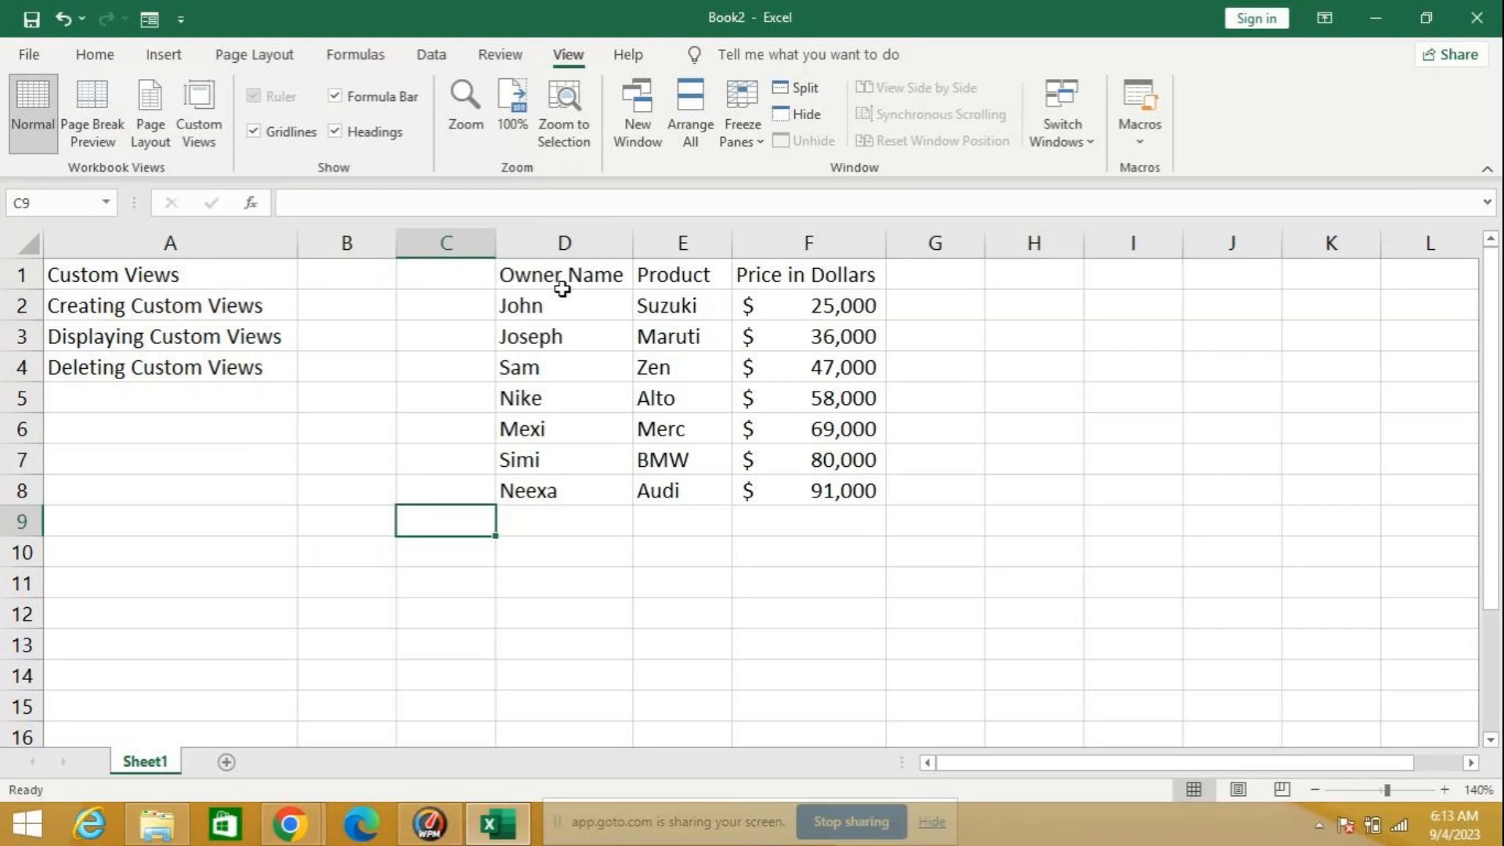
Step: Review the data in A1:F8 and save the display with all columns shown as a custom view named myself
{"action": "left_click_drag", "start_coordinate": [175, 275], "coordinate": [811, 484]}
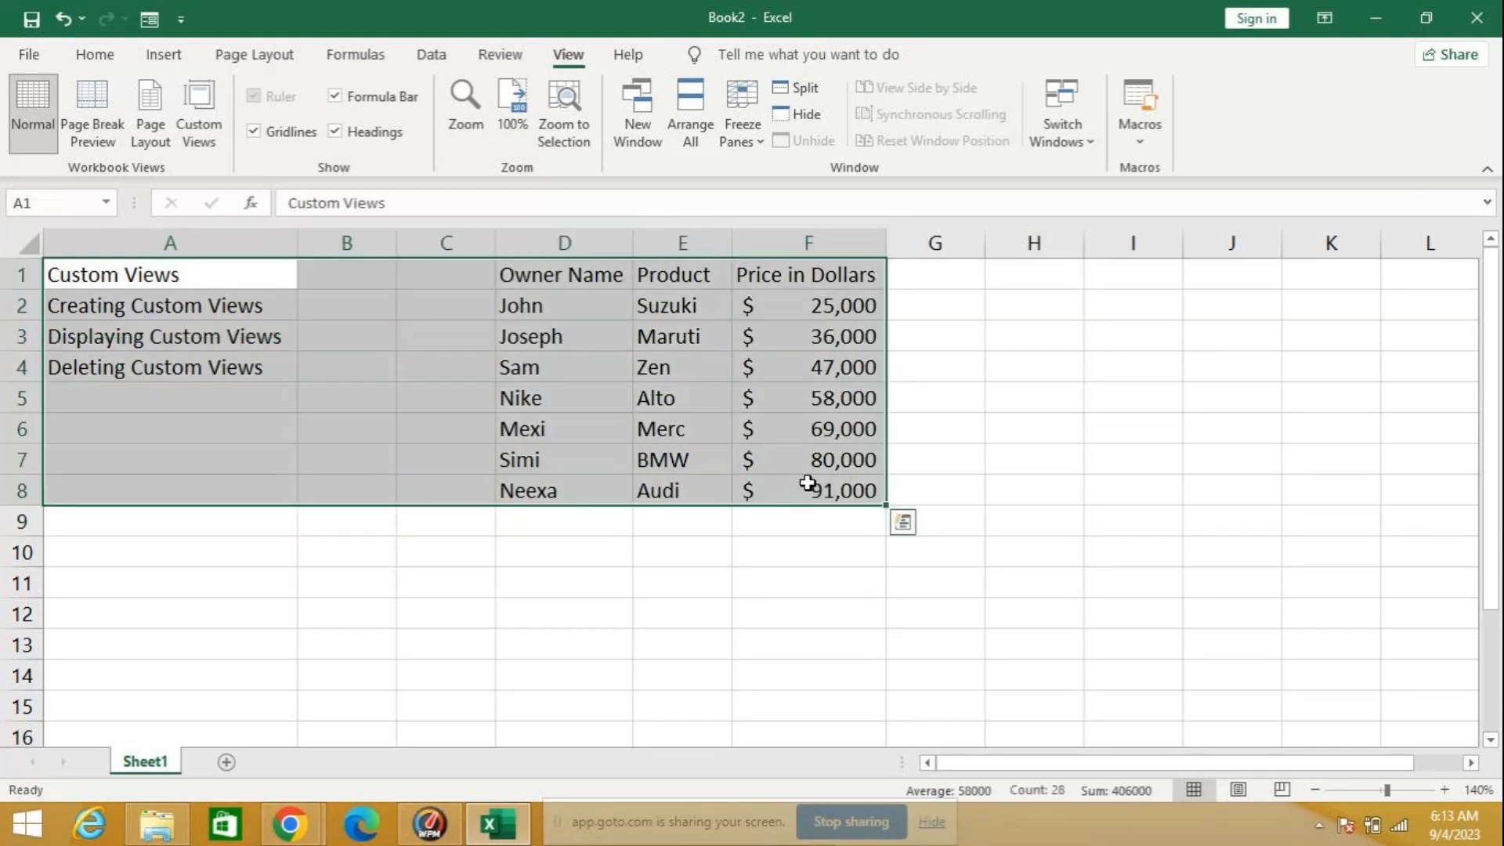
{"action": "left_click", "coordinate": [1002, 514]}
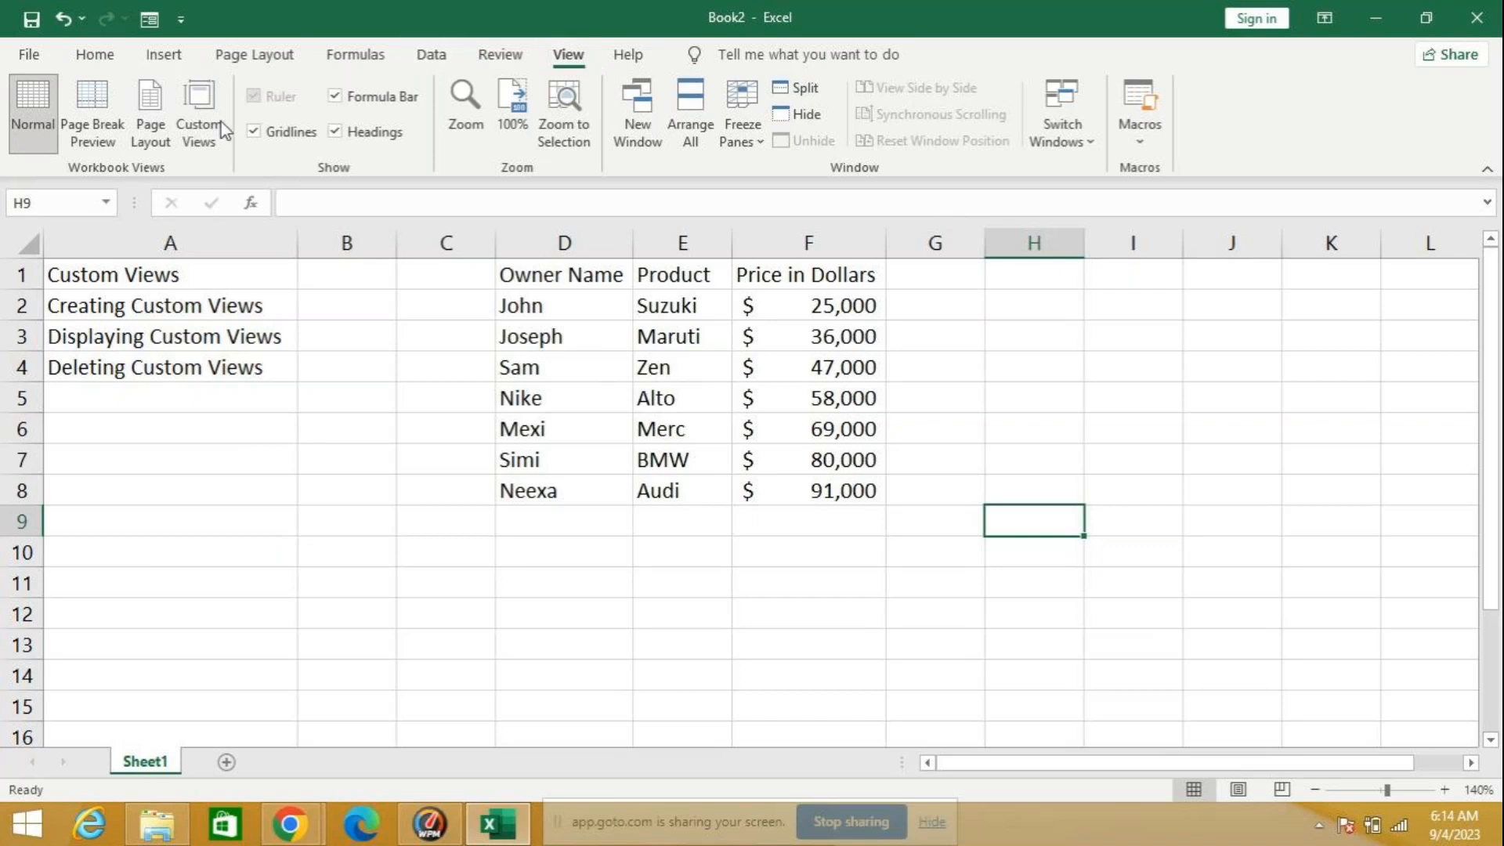
{"action": "left_click", "coordinate": [200, 126]}
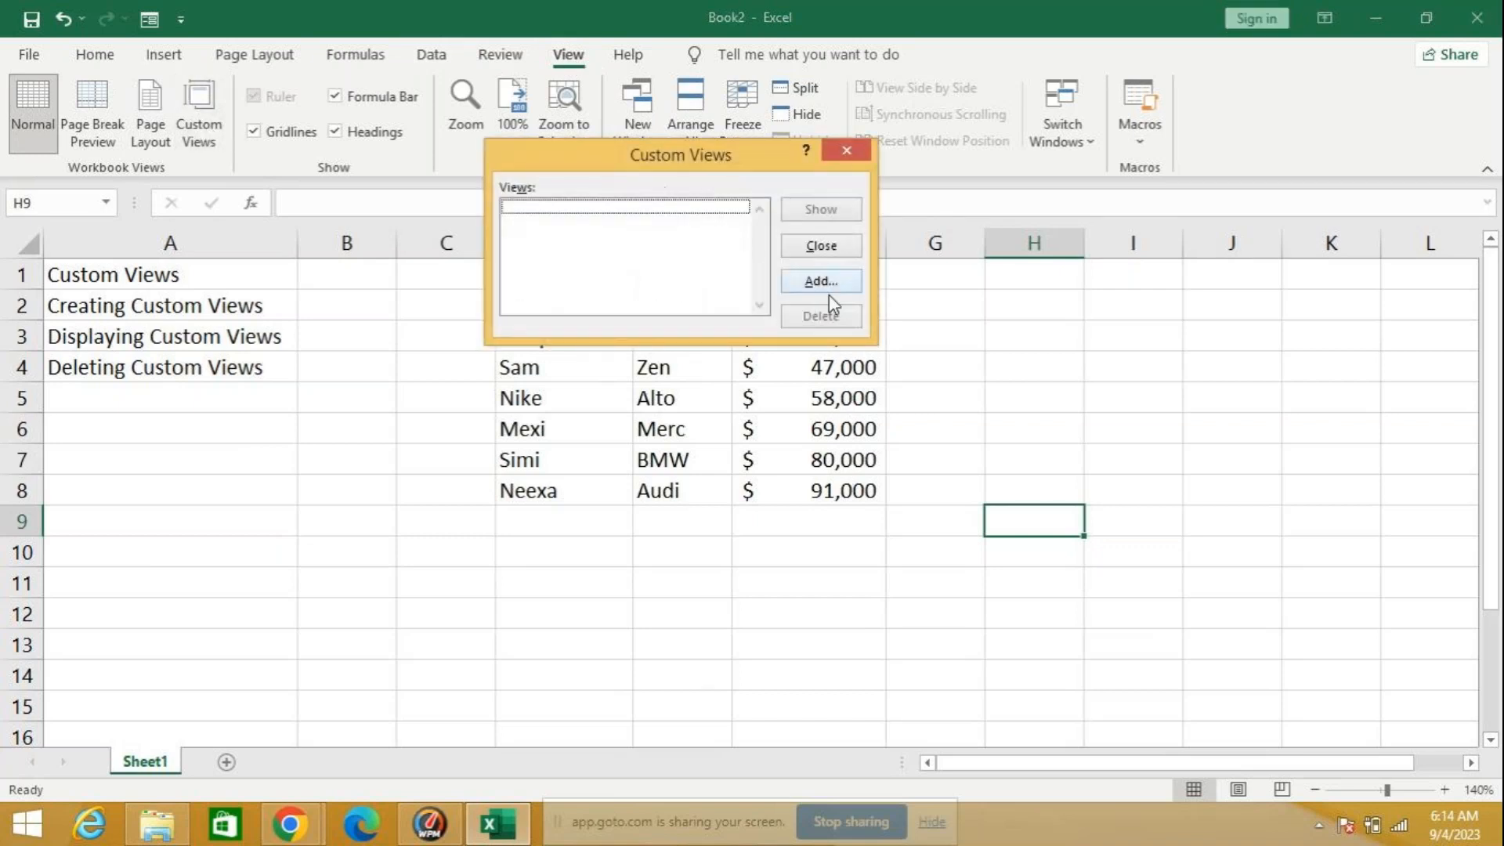
{"action": "left_click", "coordinate": [807, 283]}
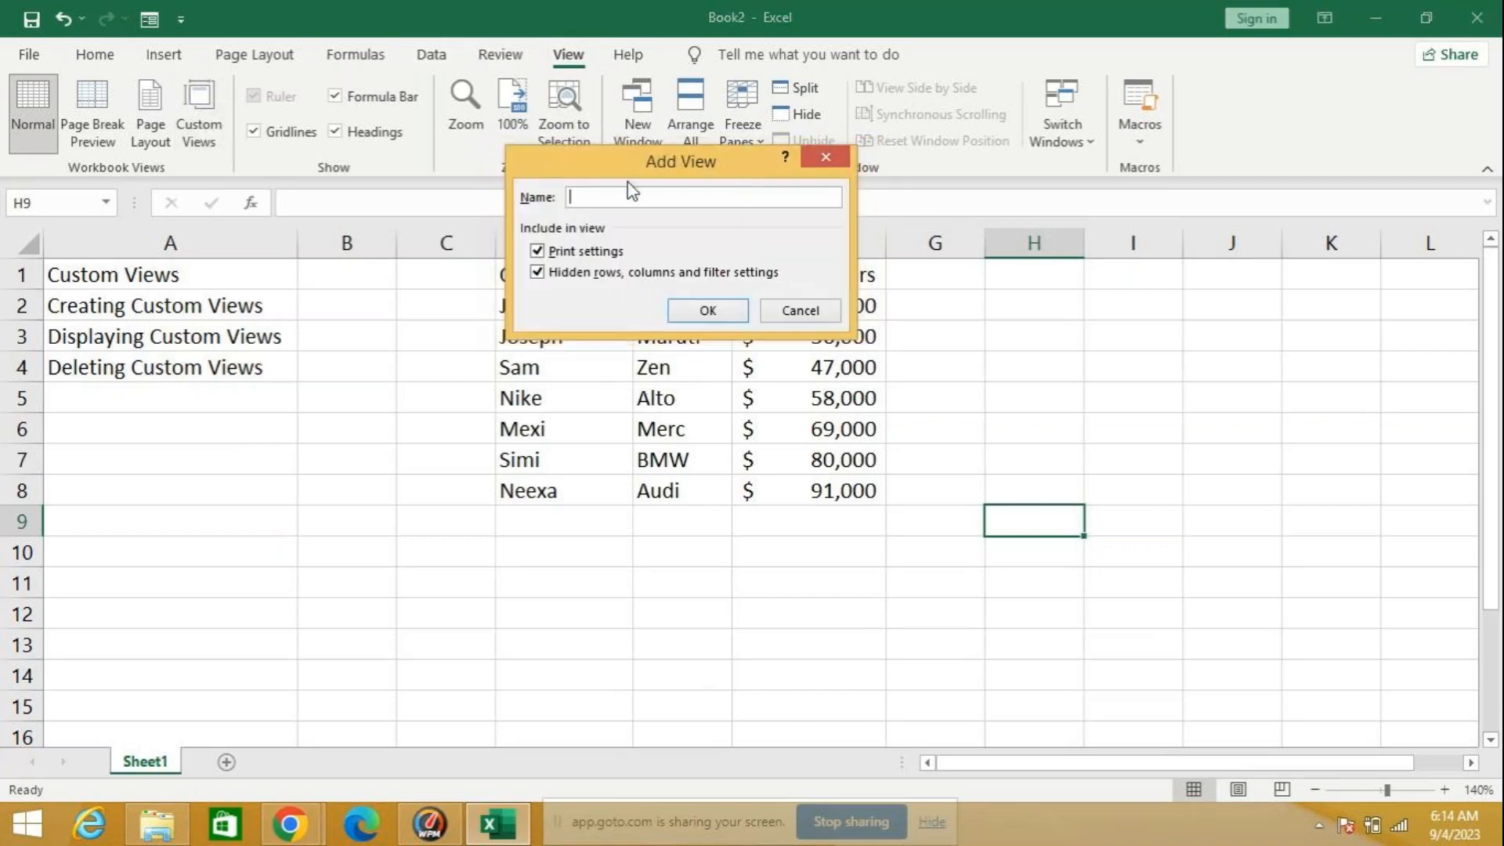
{"action": "type", "text": "myselft"}
{"action": "key", "text": "BackSpace"}
{"action": "left_click", "coordinate": [721, 309]}
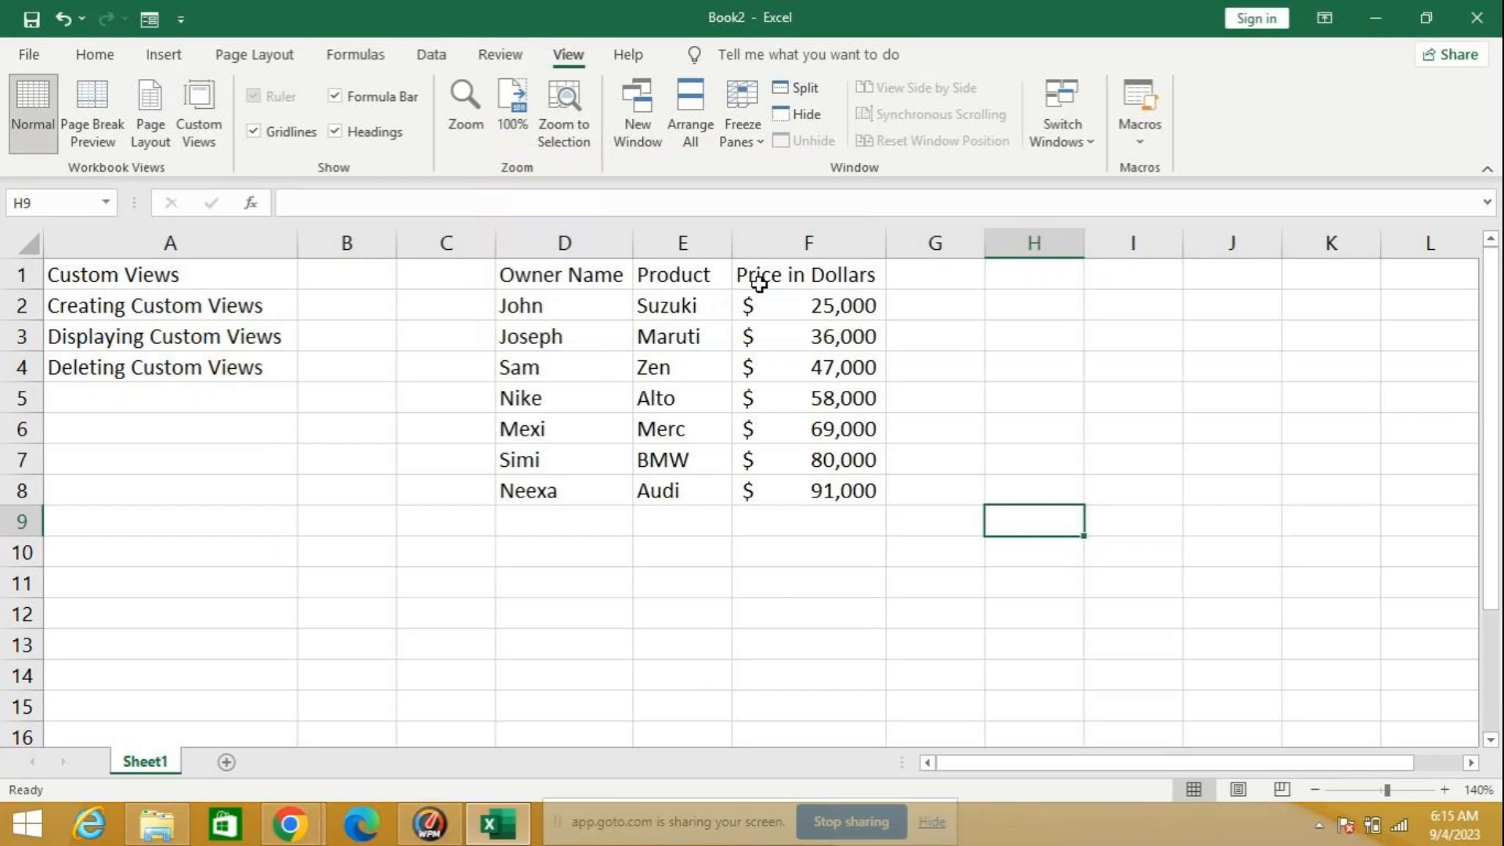
Step: Hide column F with the prices in dollars and save this display as a custom view named client
{"action": "left_click", "coordinate": [785, 243]}
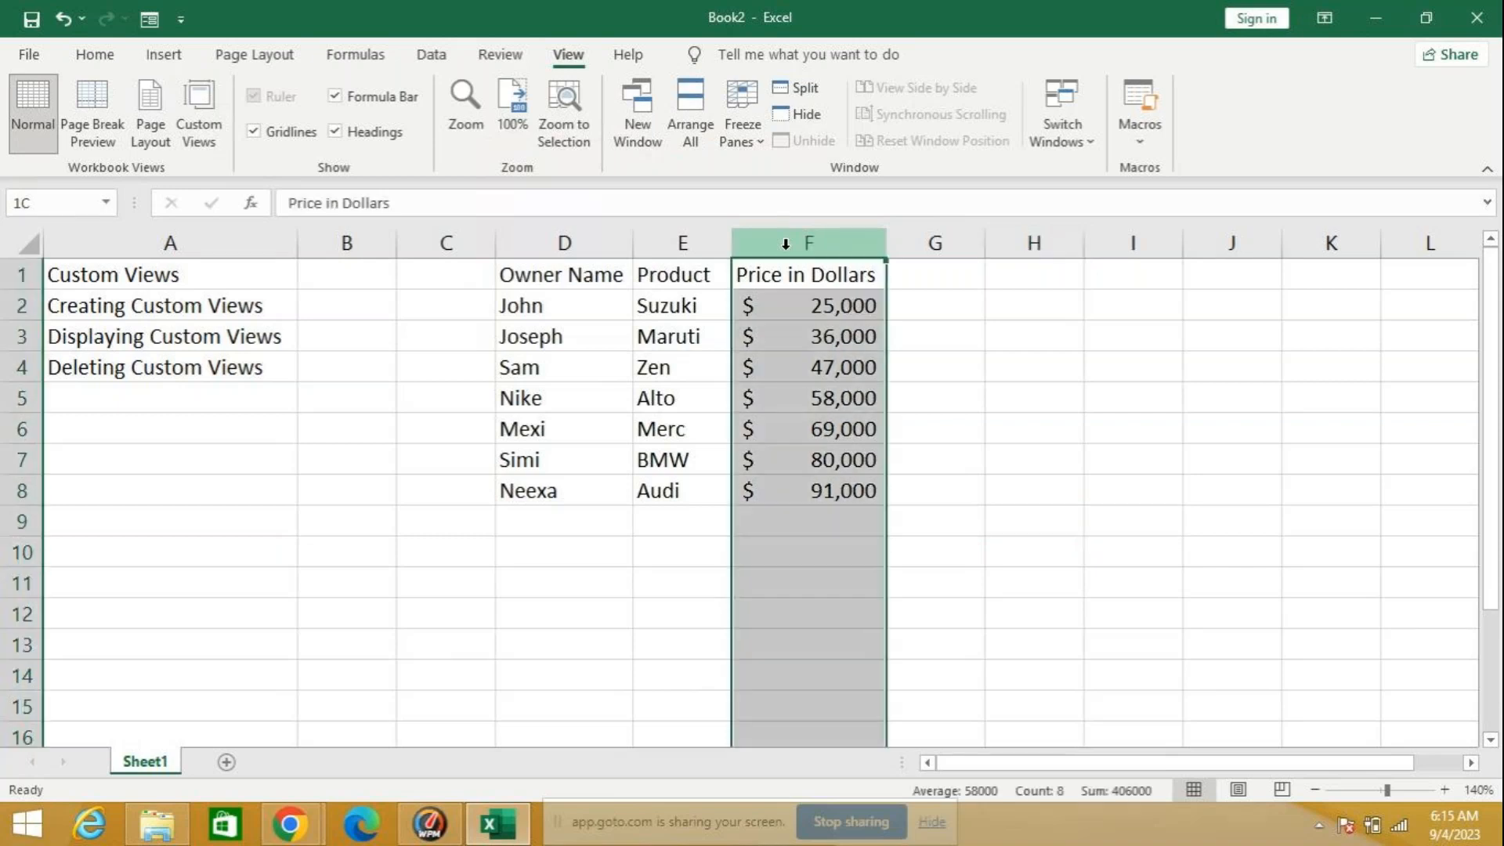
{"action": "right_click", "coordinate": [785, 244]}
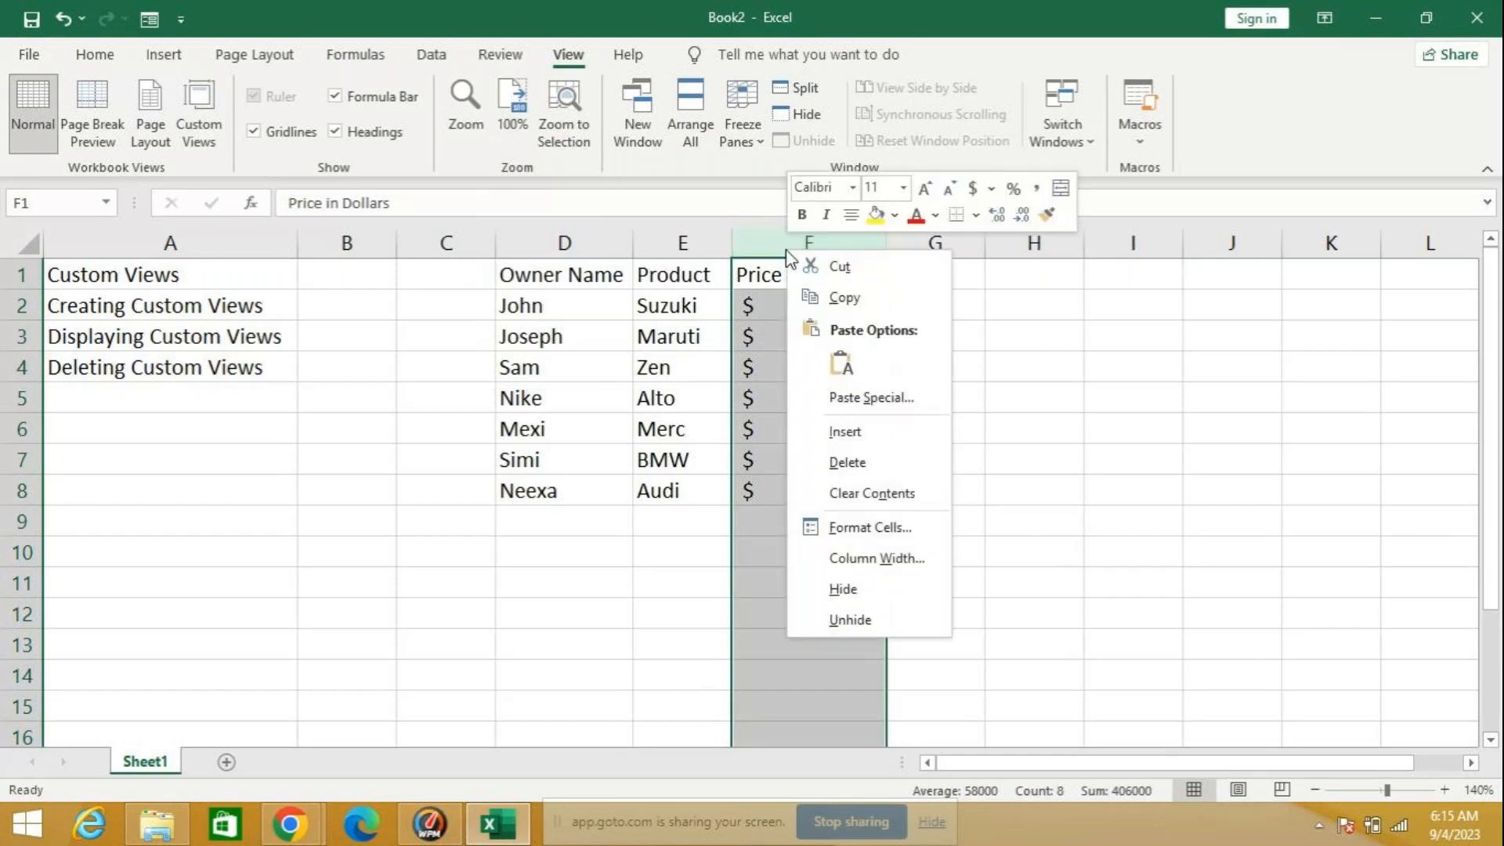
{"action": "left_click", "coordinate": [861, 587]}
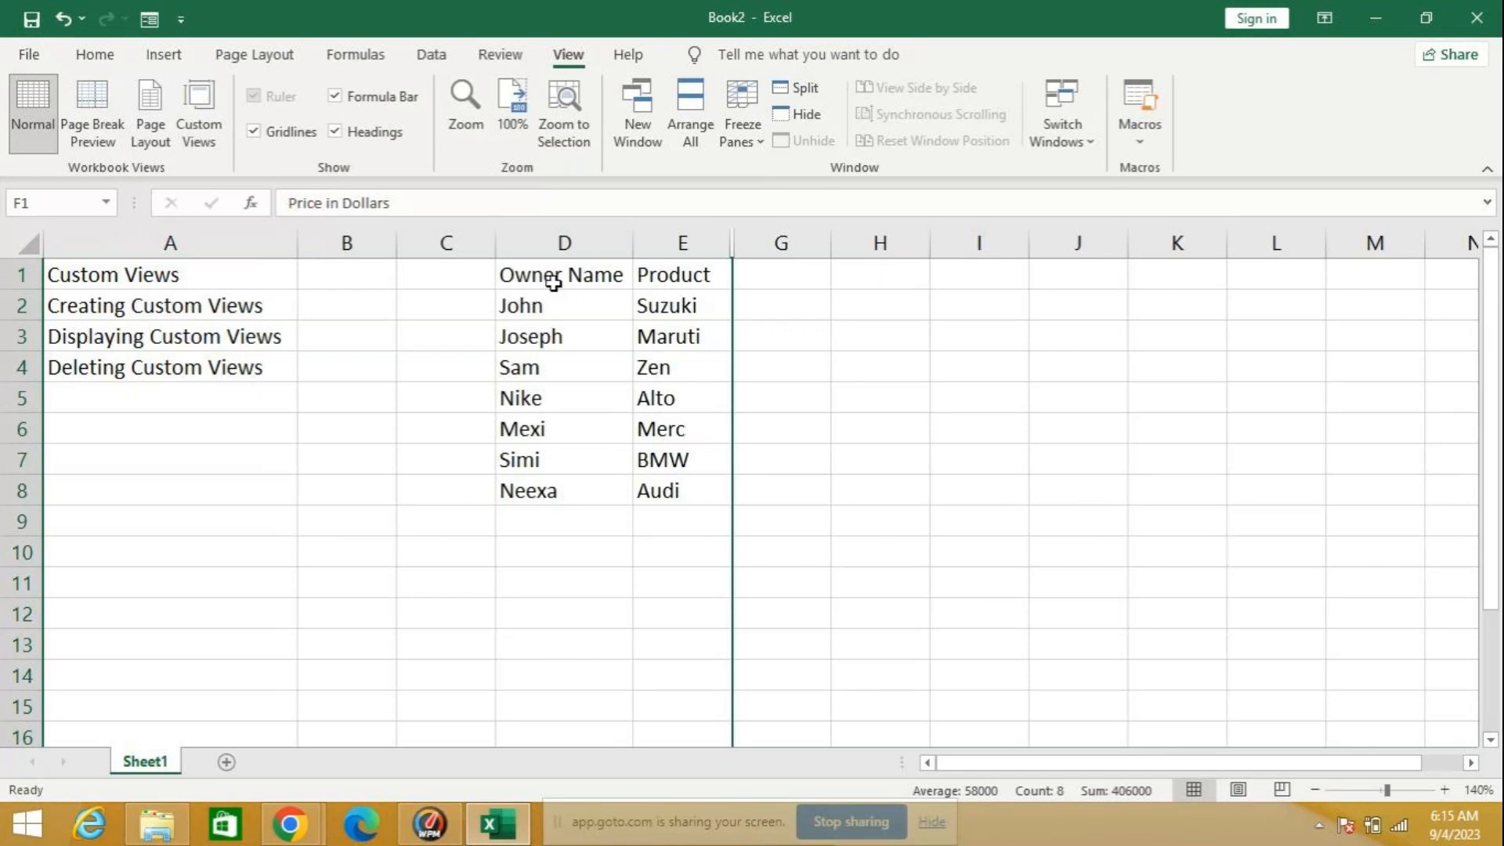
{"action": "left_click", "coordinate": [202, 135]}
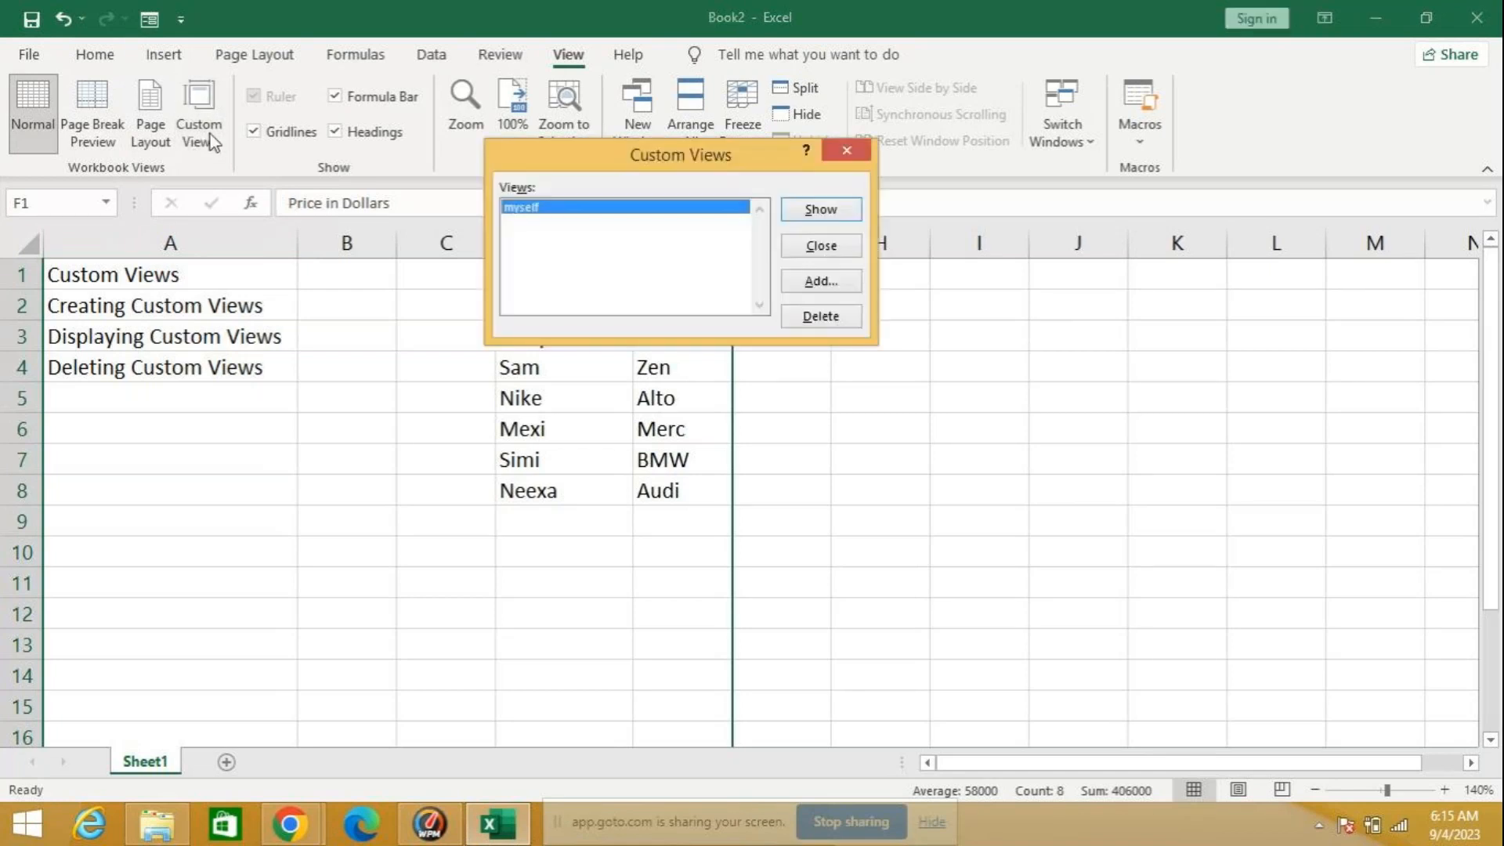
{"action": "left_click", "coordinate": [821, 282]}
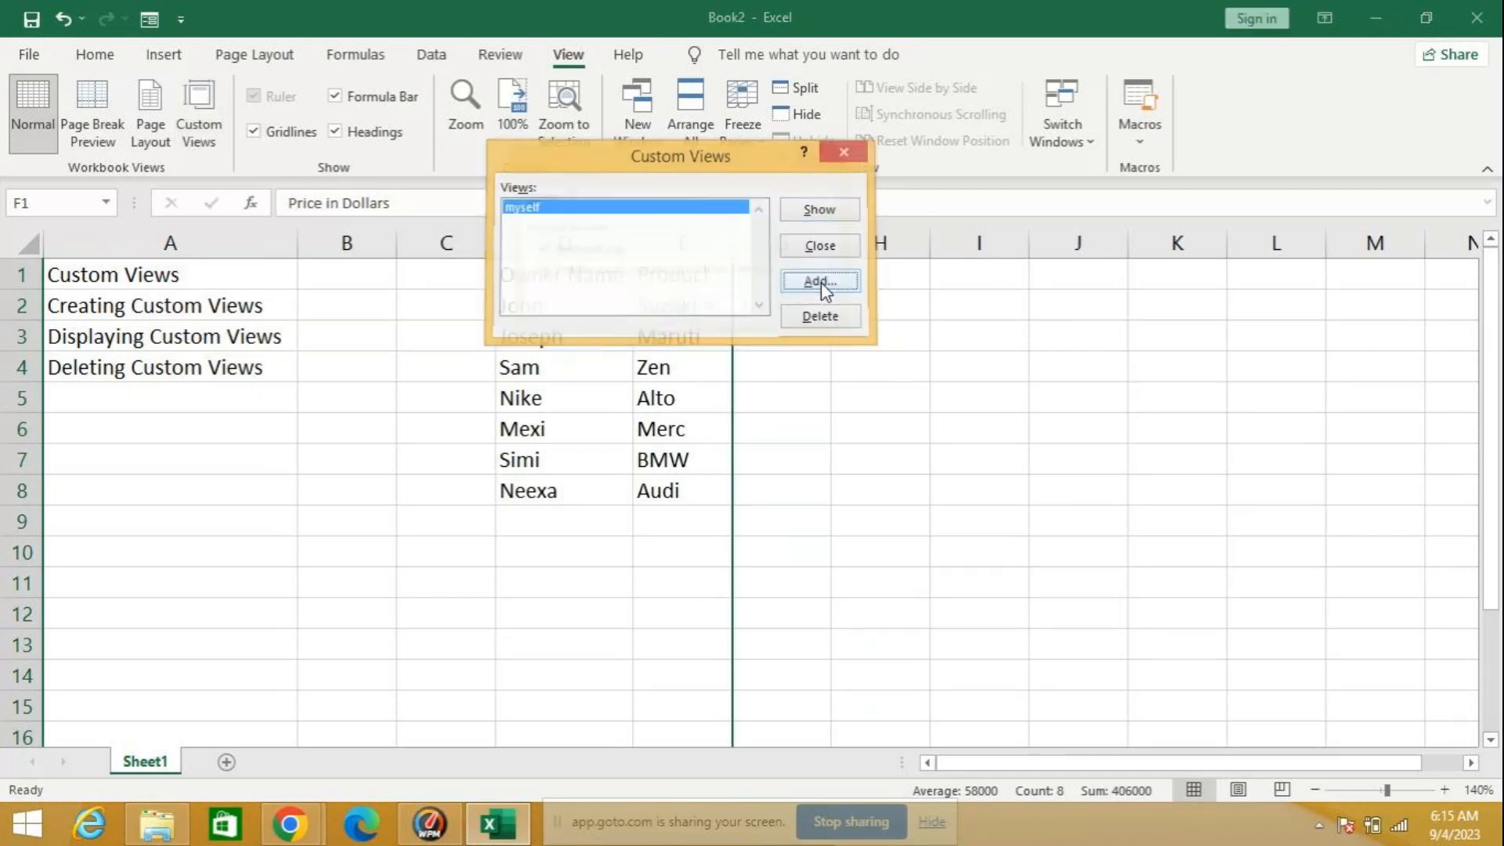
{"action": "type", "text": "client"}
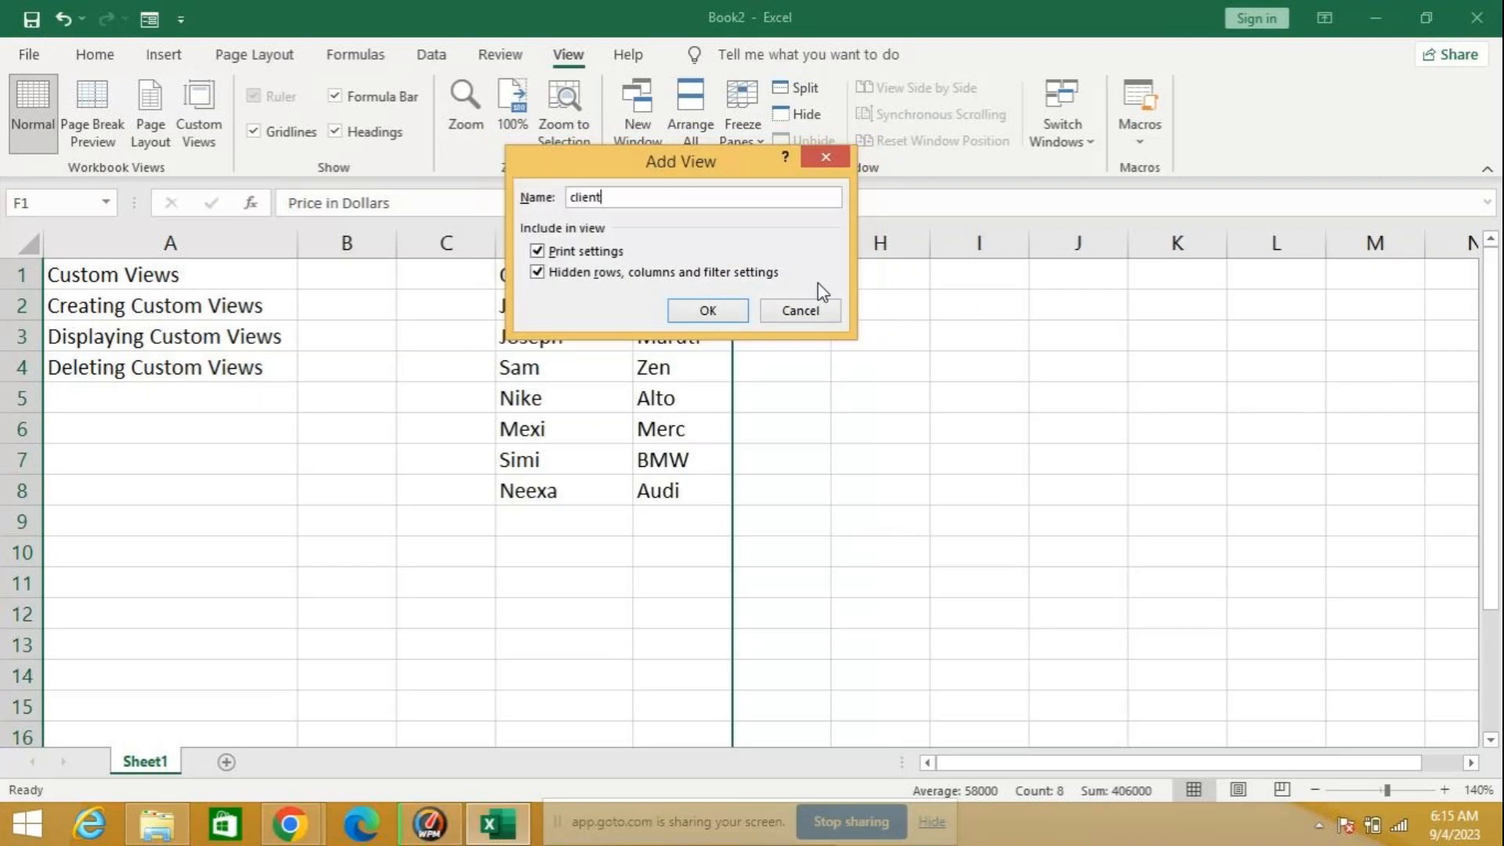
{"action": "left_click", "coordinate": [720, 312]}
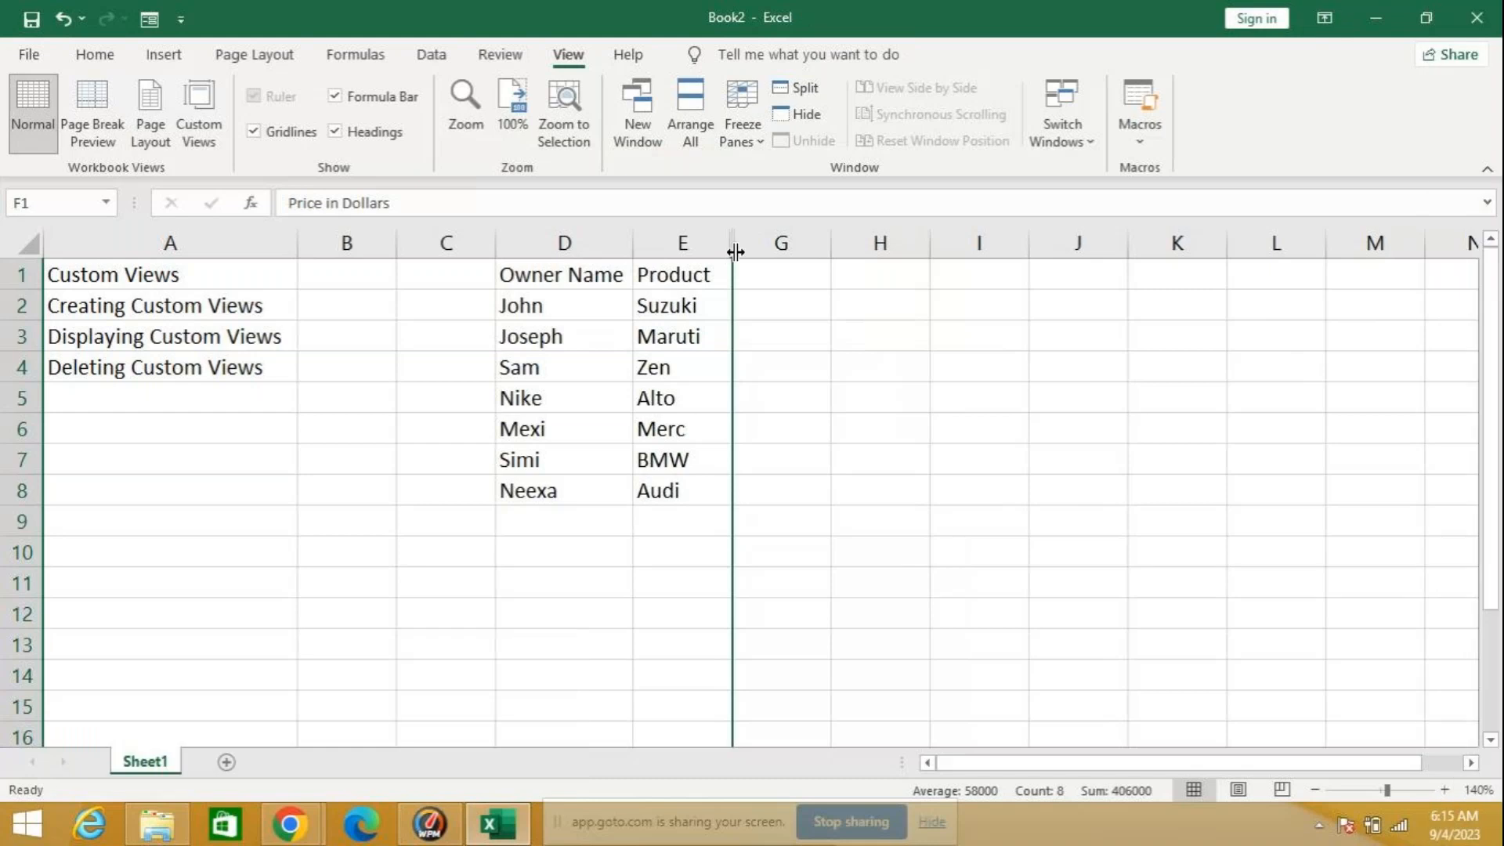
Step: Unhide the Price in Dollars column F and hide column A, which holds the custom view topics
{"action": "left_click_drag", "start_coordinate": [723, 242], "coordinate": [718, 243]}
{"action": "double_click", "coordinate": [718, 243]}
{"action": "left_click", "coordinate": [793, 399]}
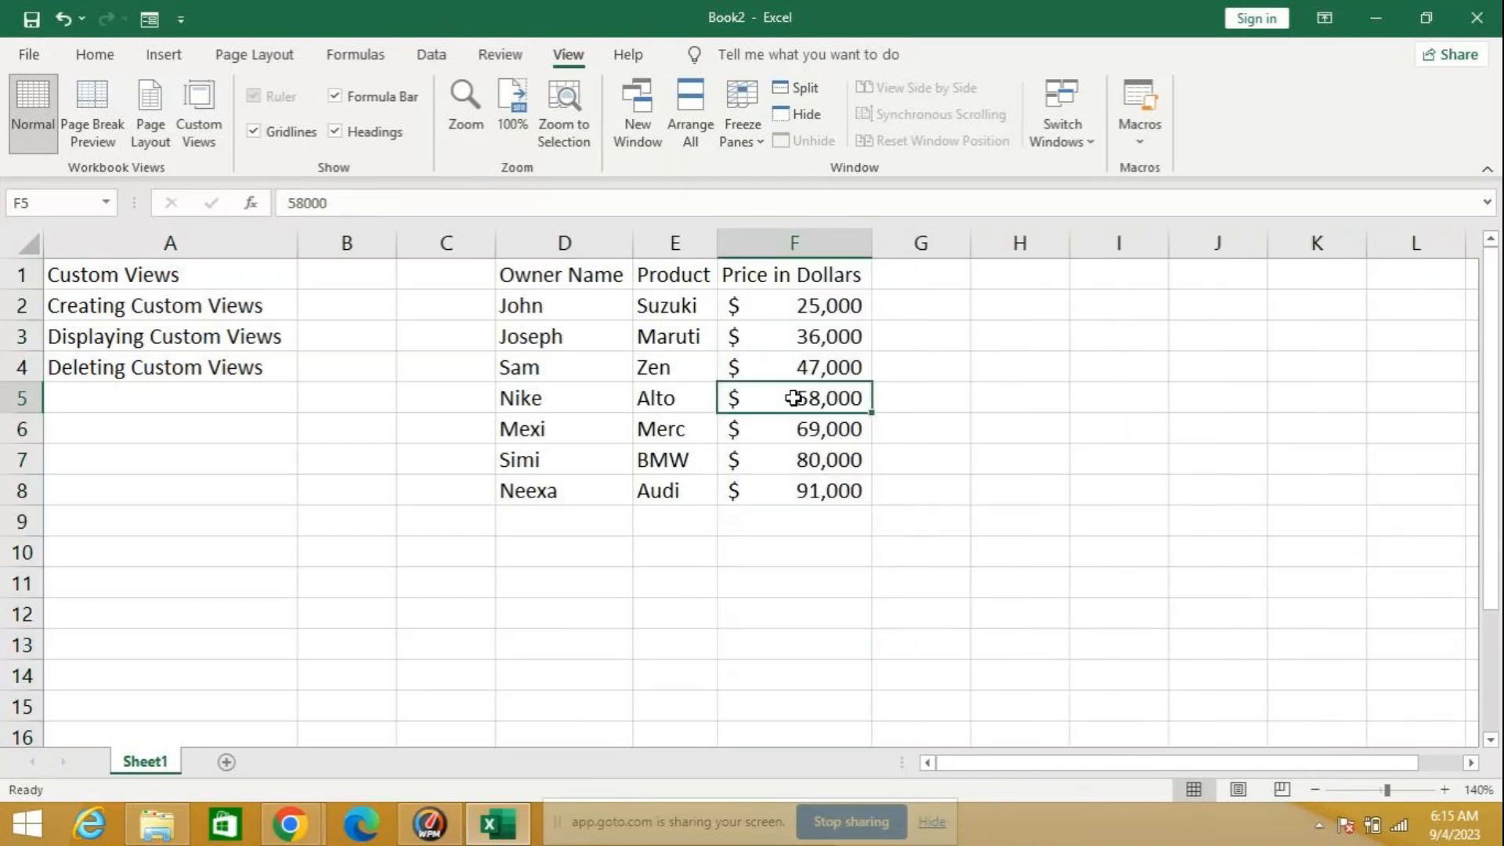
{"action": "right_click", "coordinate": [189, 245]}
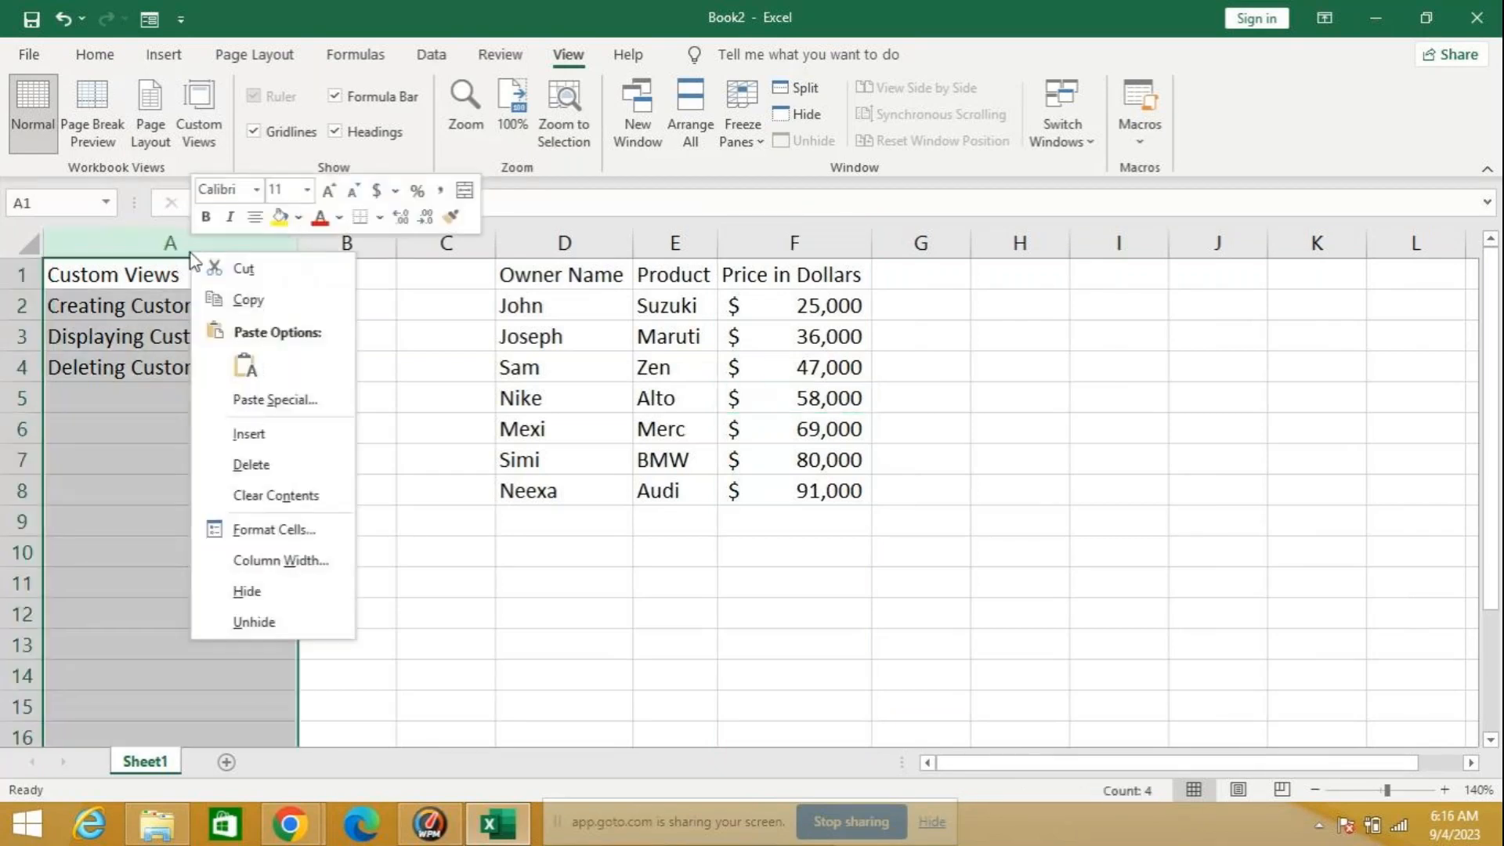
{"action": "left_click", "coordinate": [249, 592]}
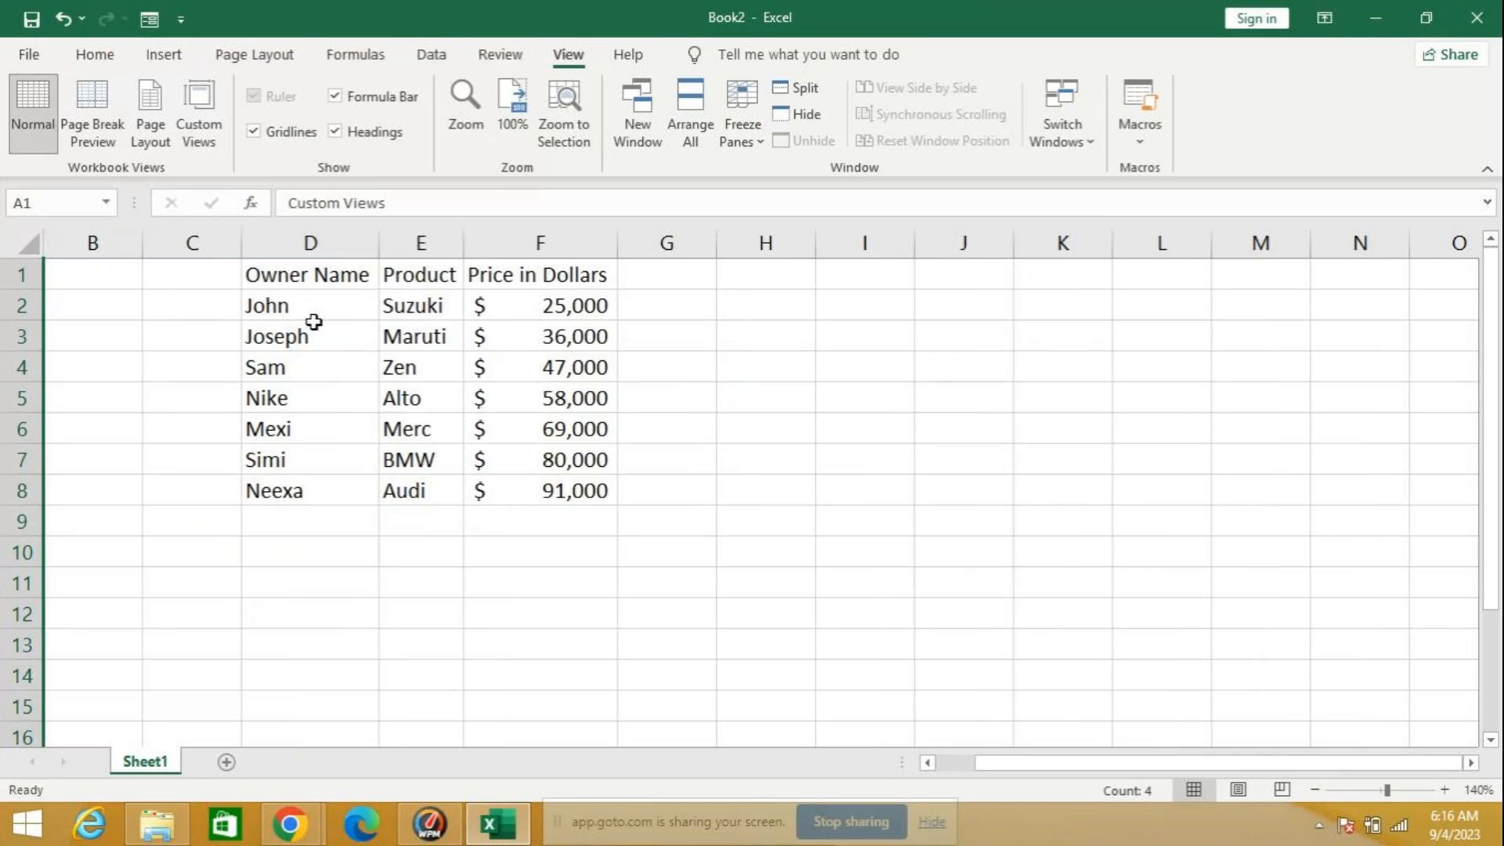
Step: Save the display showing only the owner, product and price data as a custom view named manager
{"action": "left_click", "coordinate": [202, 124]}
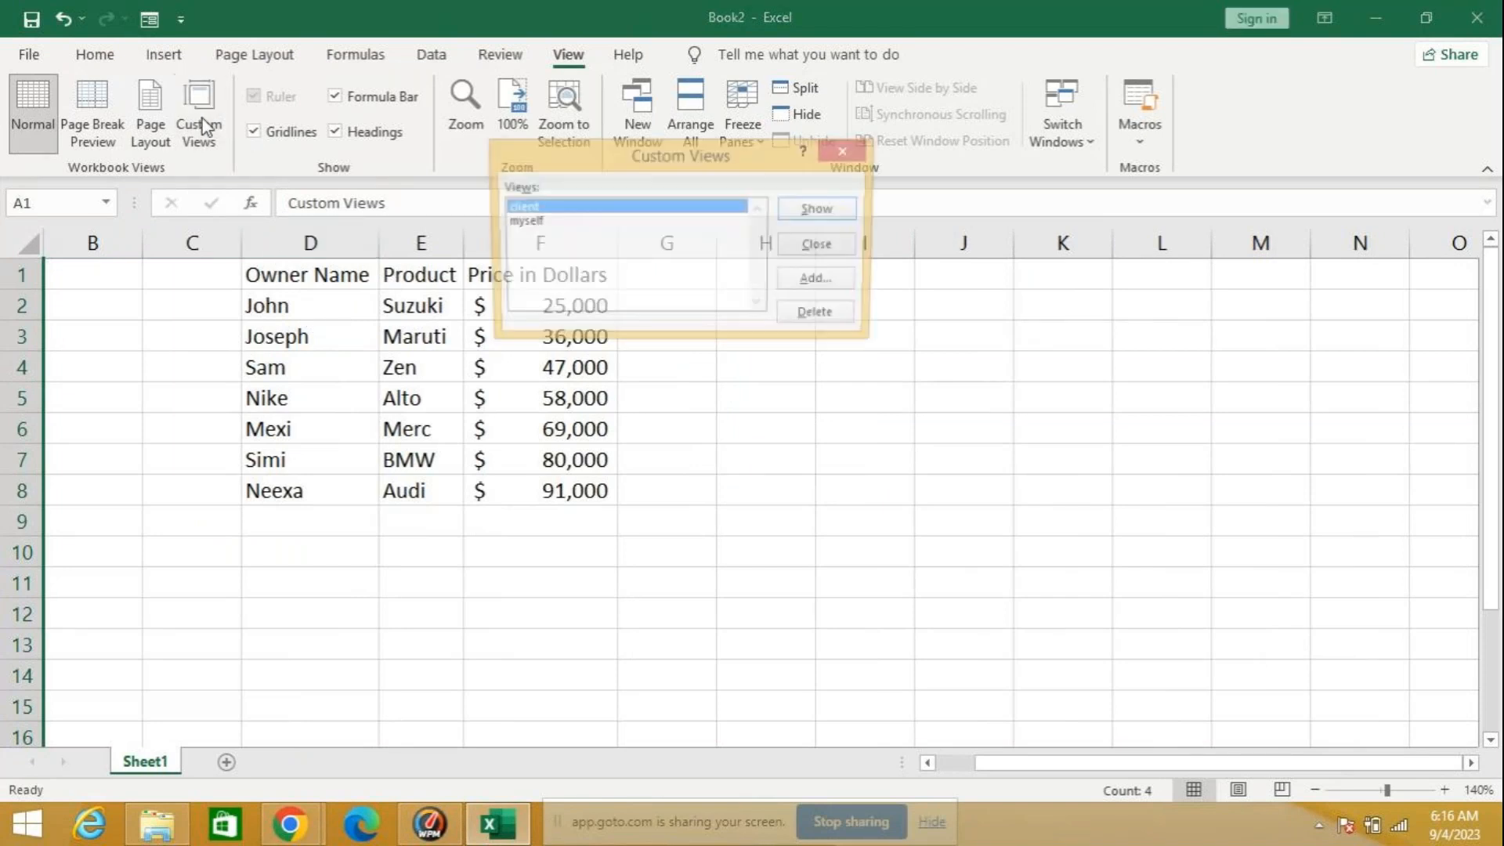
{"action": "left_click", "coordinate": [824, 284]}
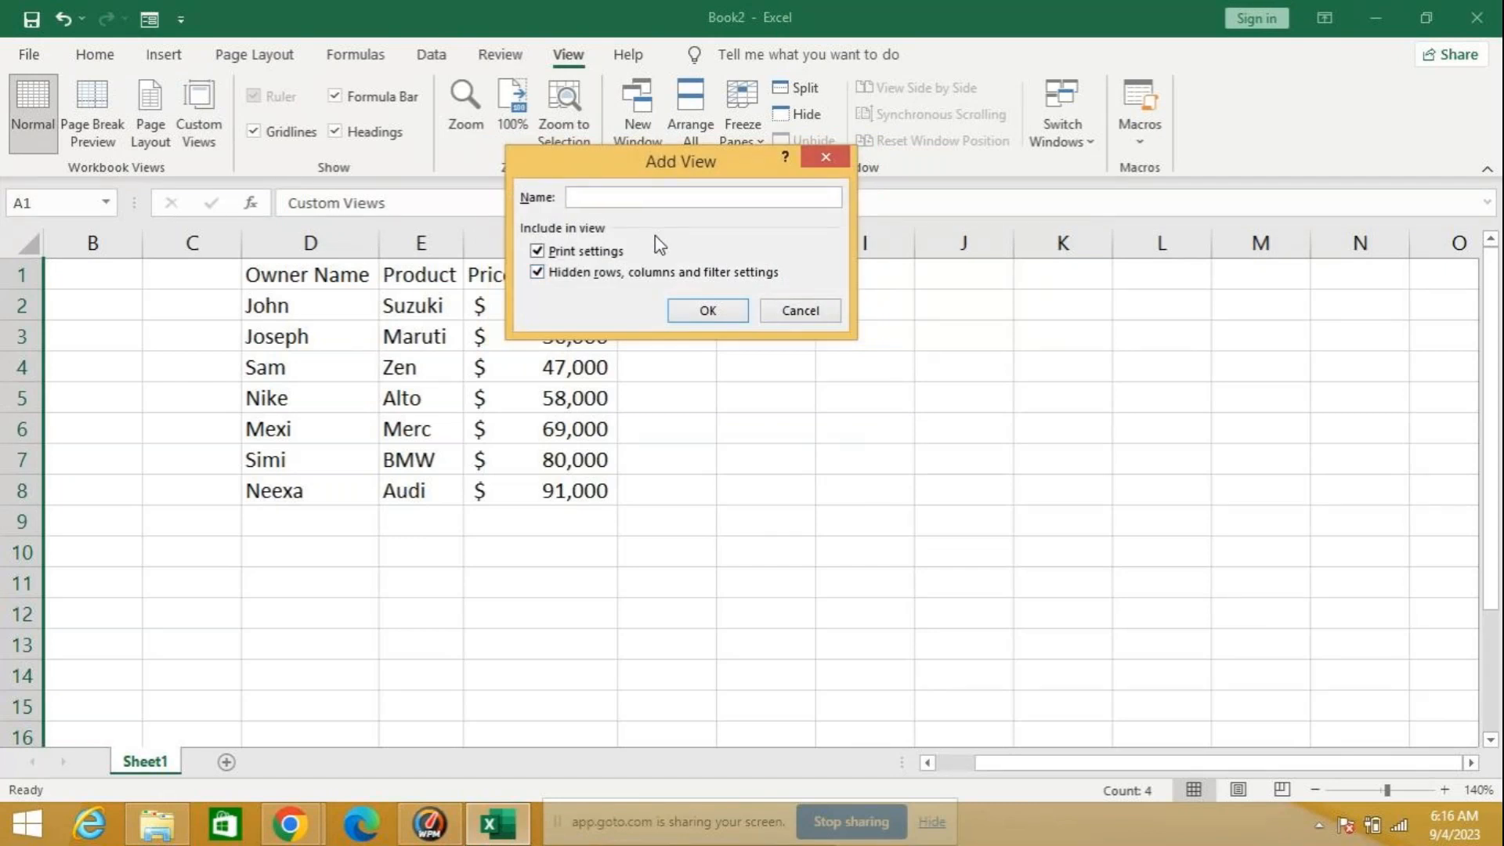
{"action": "type", "text": "manager"}
{"action": "left_click", "coordinate": [700, 312]}
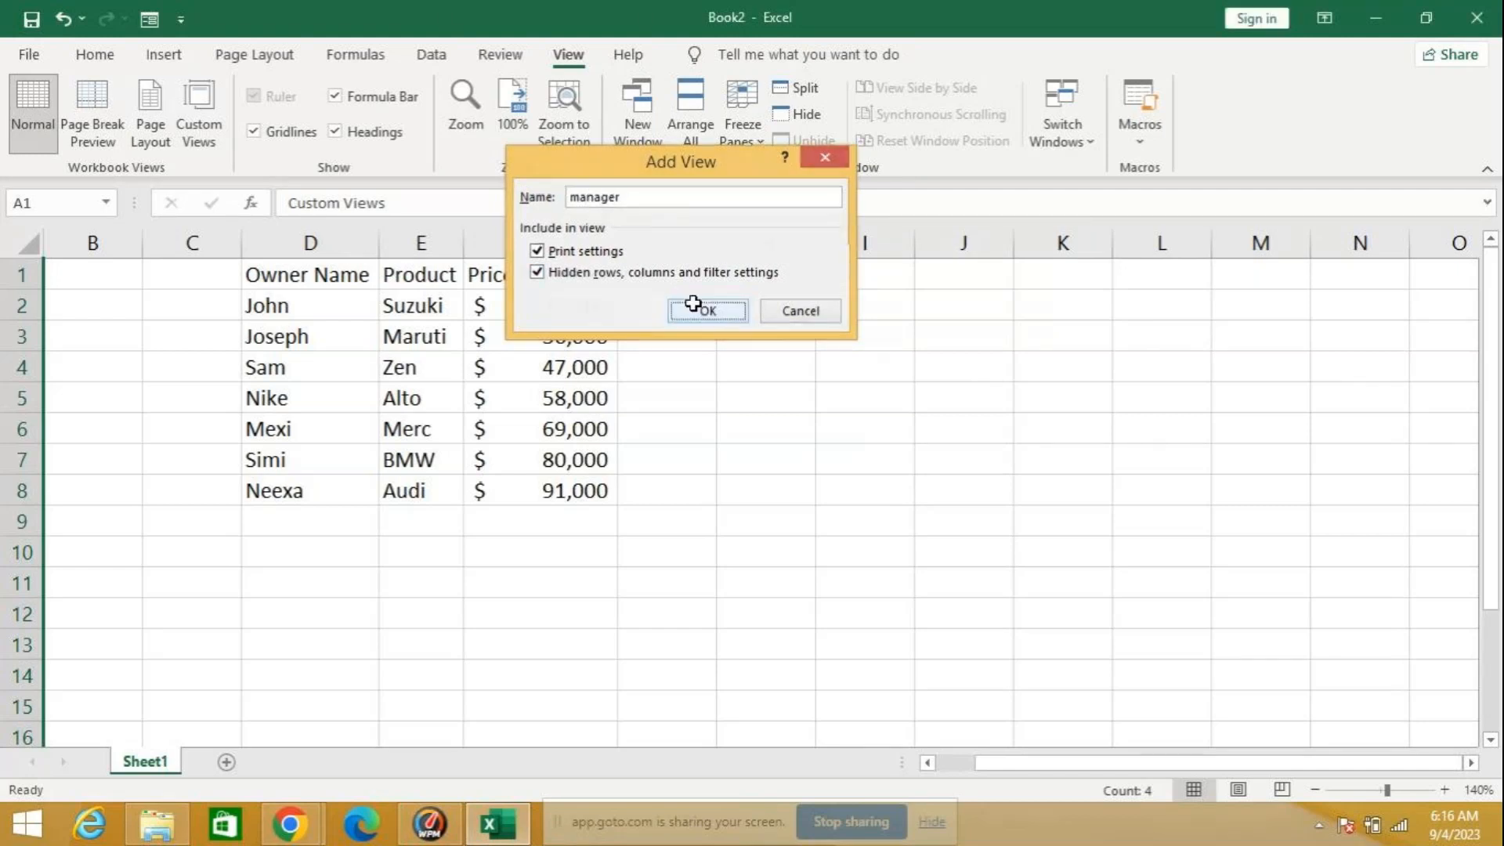
Step: Display the newly saved client custom view, followed by the manager custom view
{"action": "left_click", "coordinate": [211, 140]}
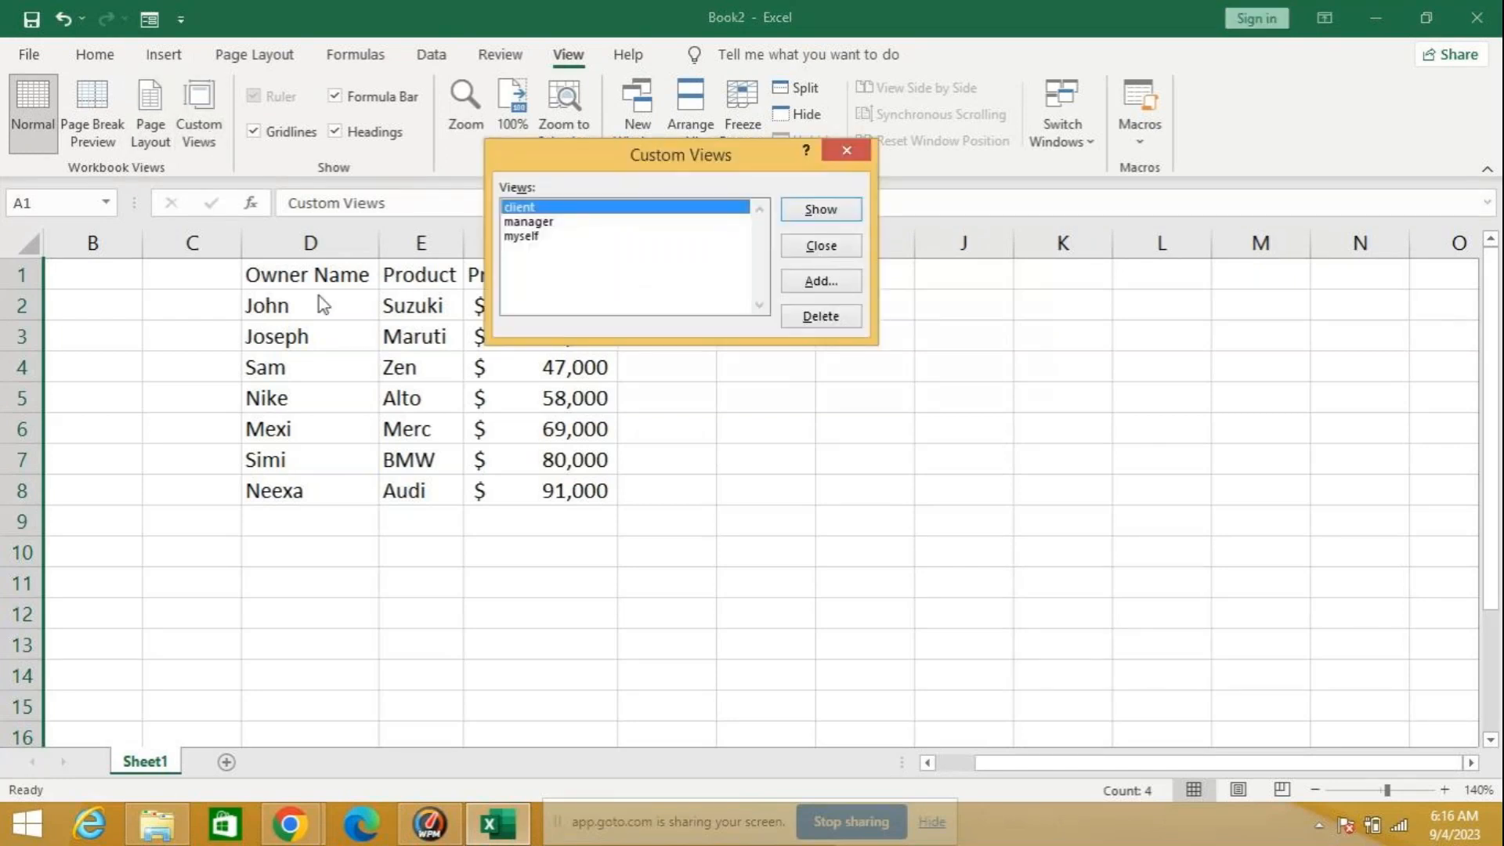
{"action": "left_click", "coordinate": [821, 210]}
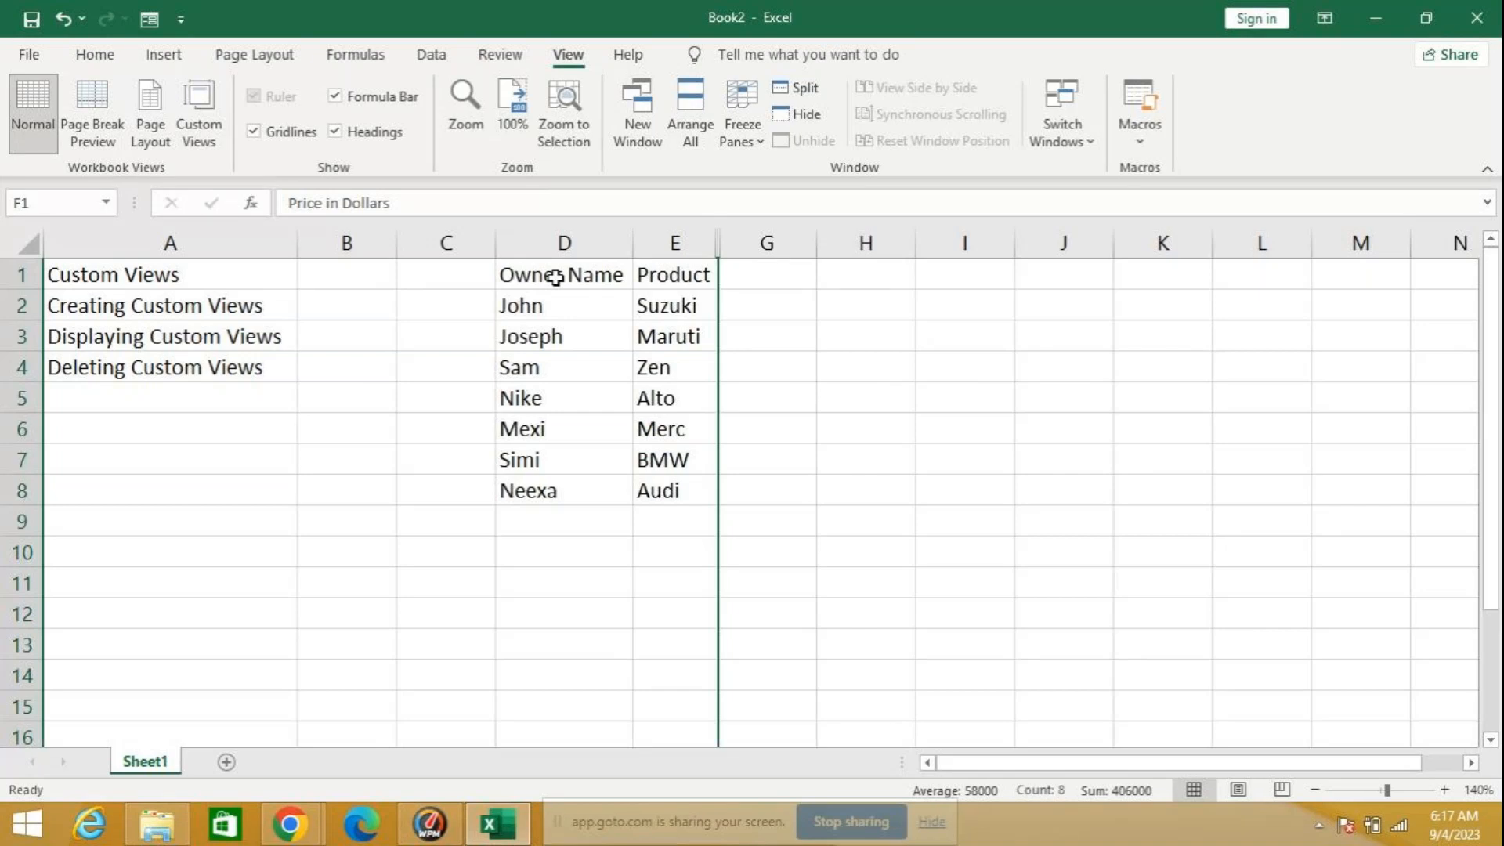
{"action": "left_click", "coordinate": [214, 133]}
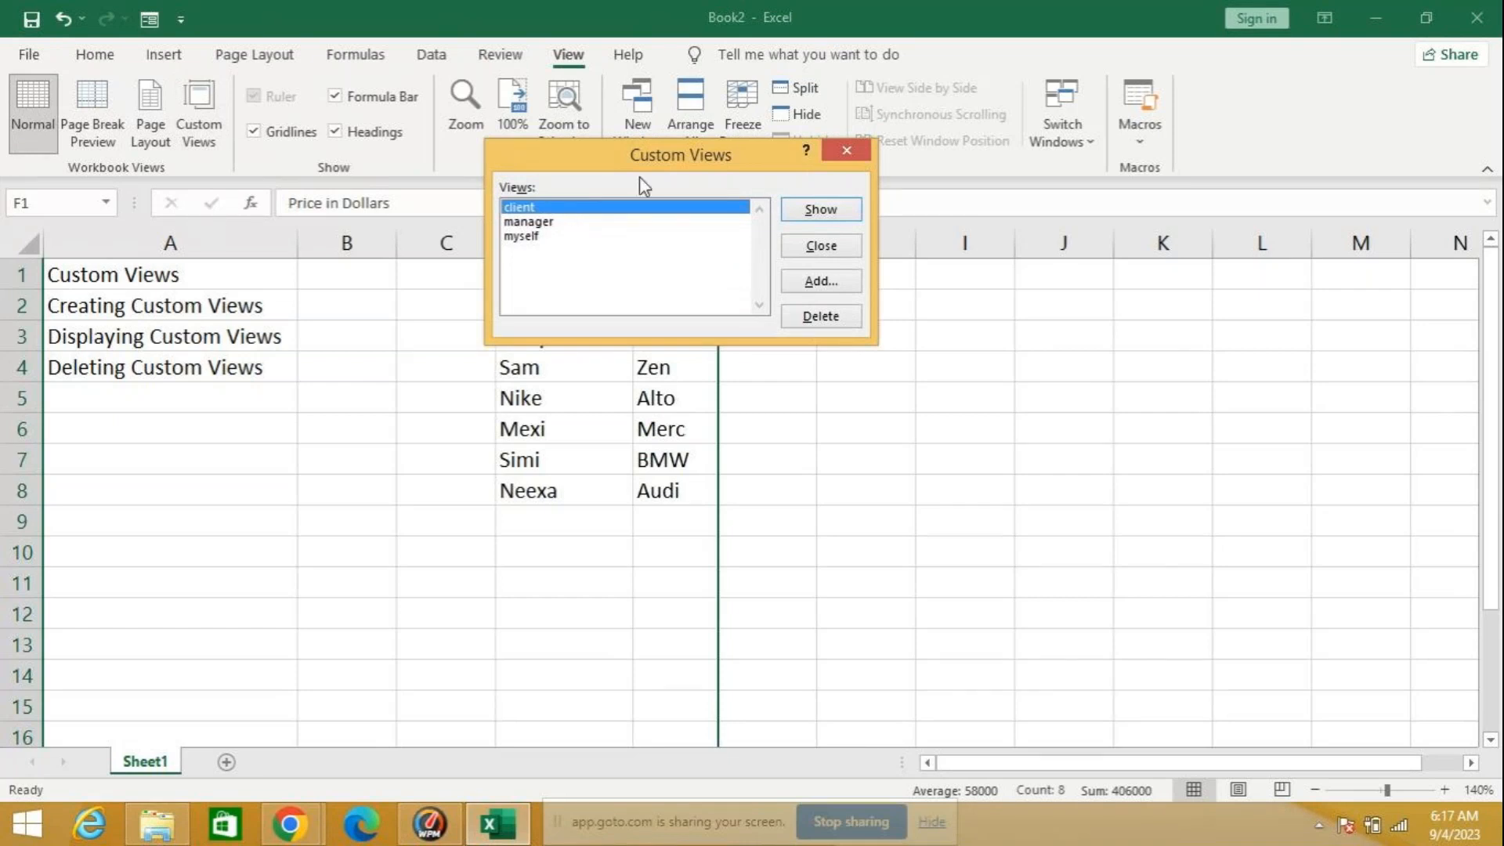
{"action": "left_click_drag", "start_coordinate": [648, 157], "coordinate": [1012, 170]}
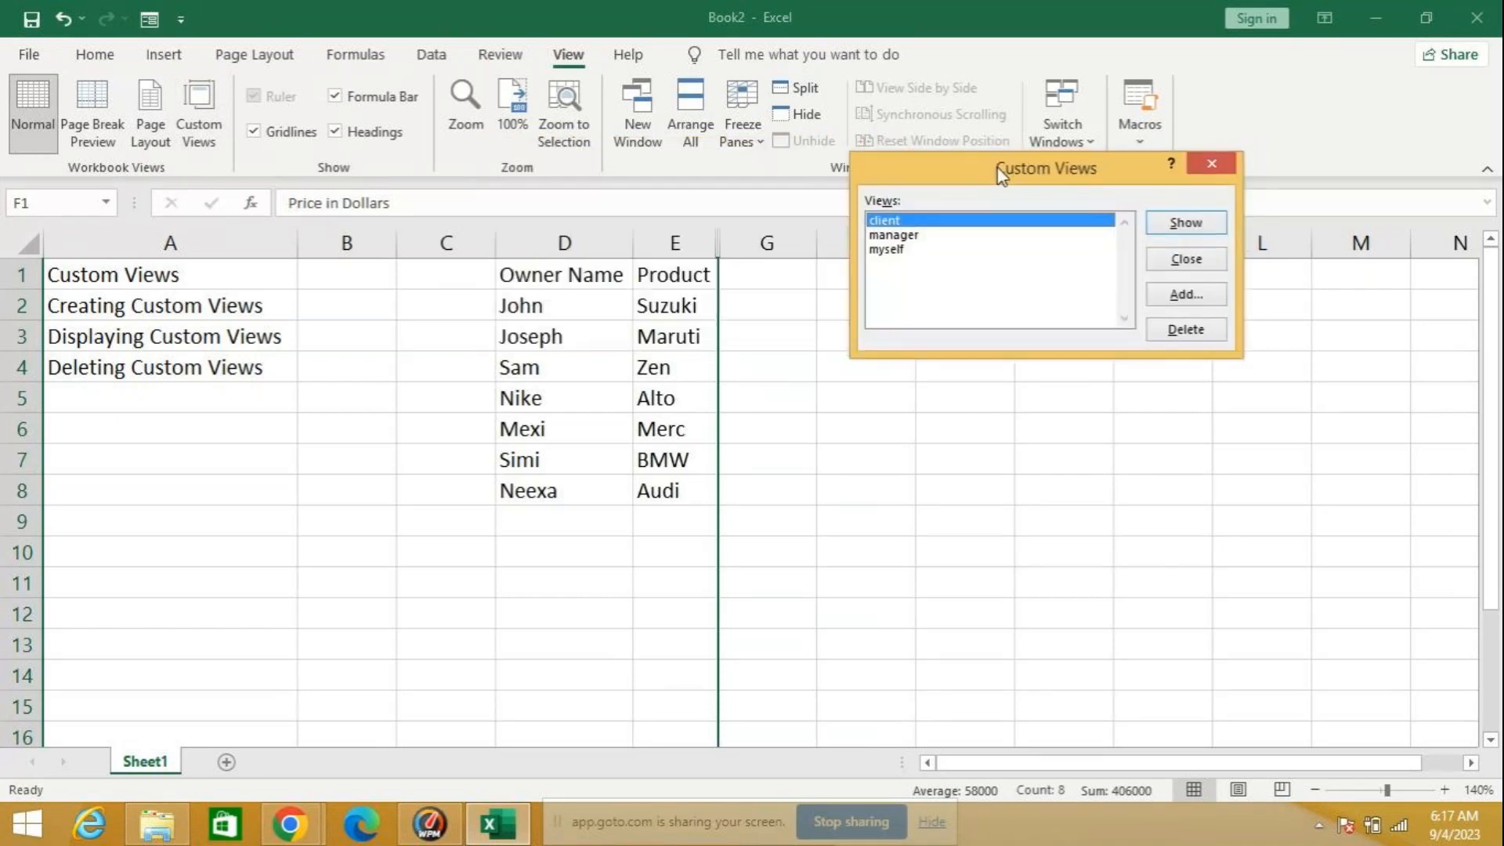
{"action": "left_click", "coordinate": [958, 237]}
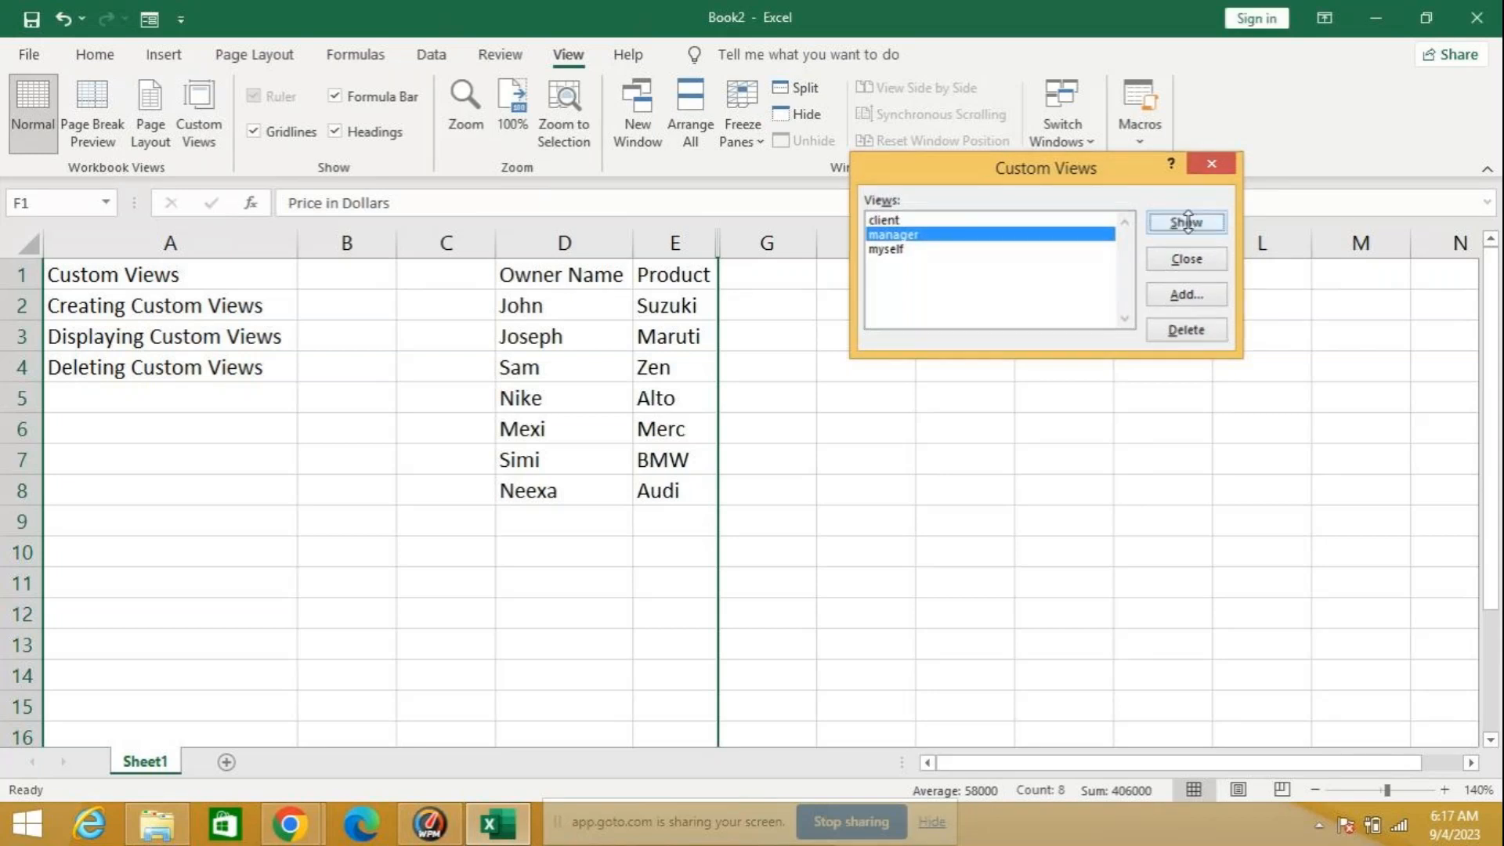
{"action": "left_click", "coordinate": [1189, 224]}
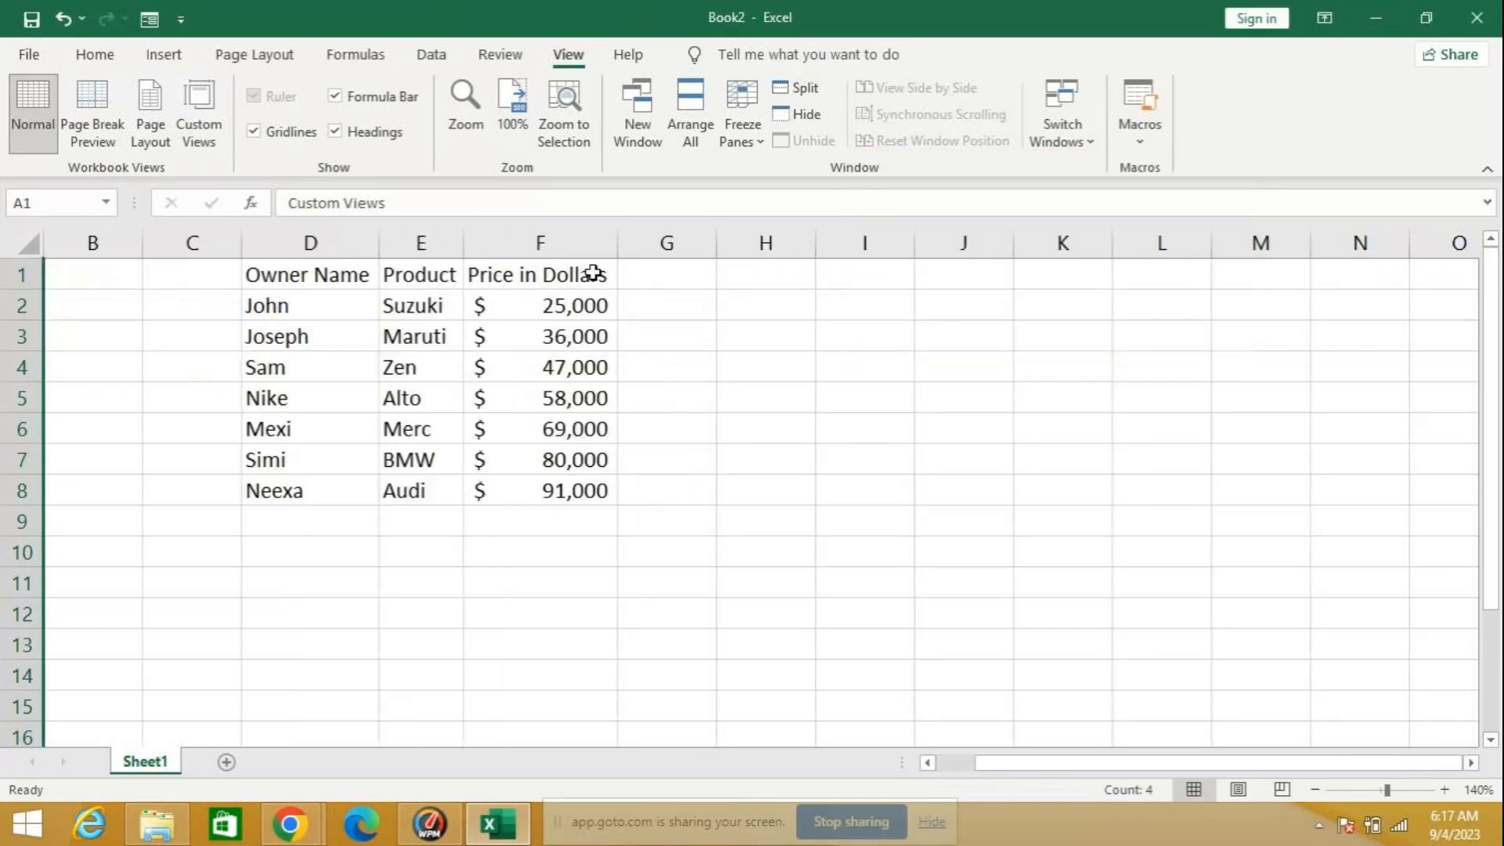
Step: Display the custom view named myself and close the workbook without saving its changes
{"action": "left_click", "coordinate": [194, 122]}
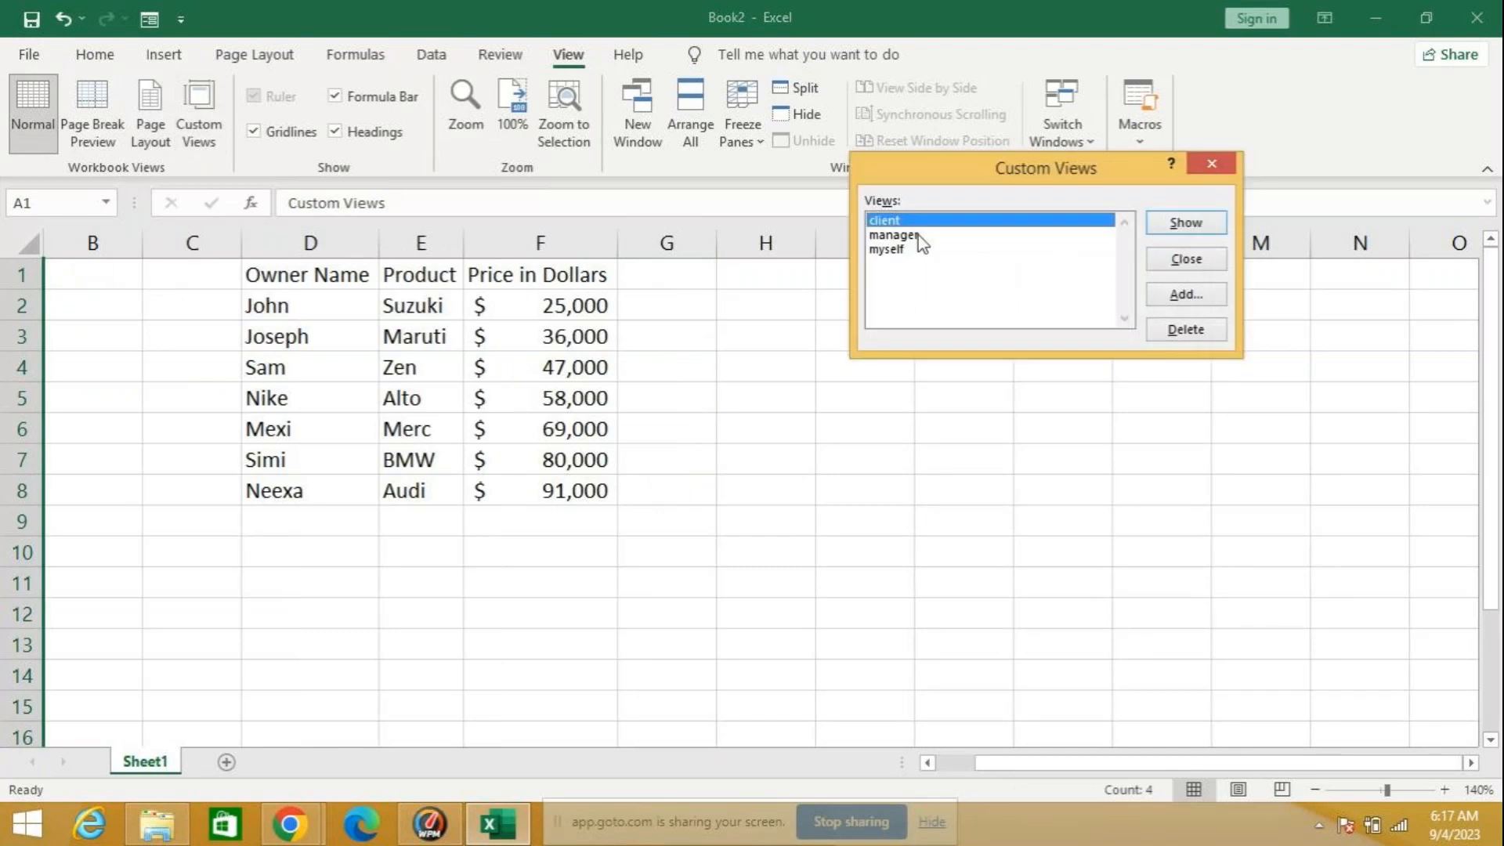
{"action": "left_click", "coordinate": [910, 249]}
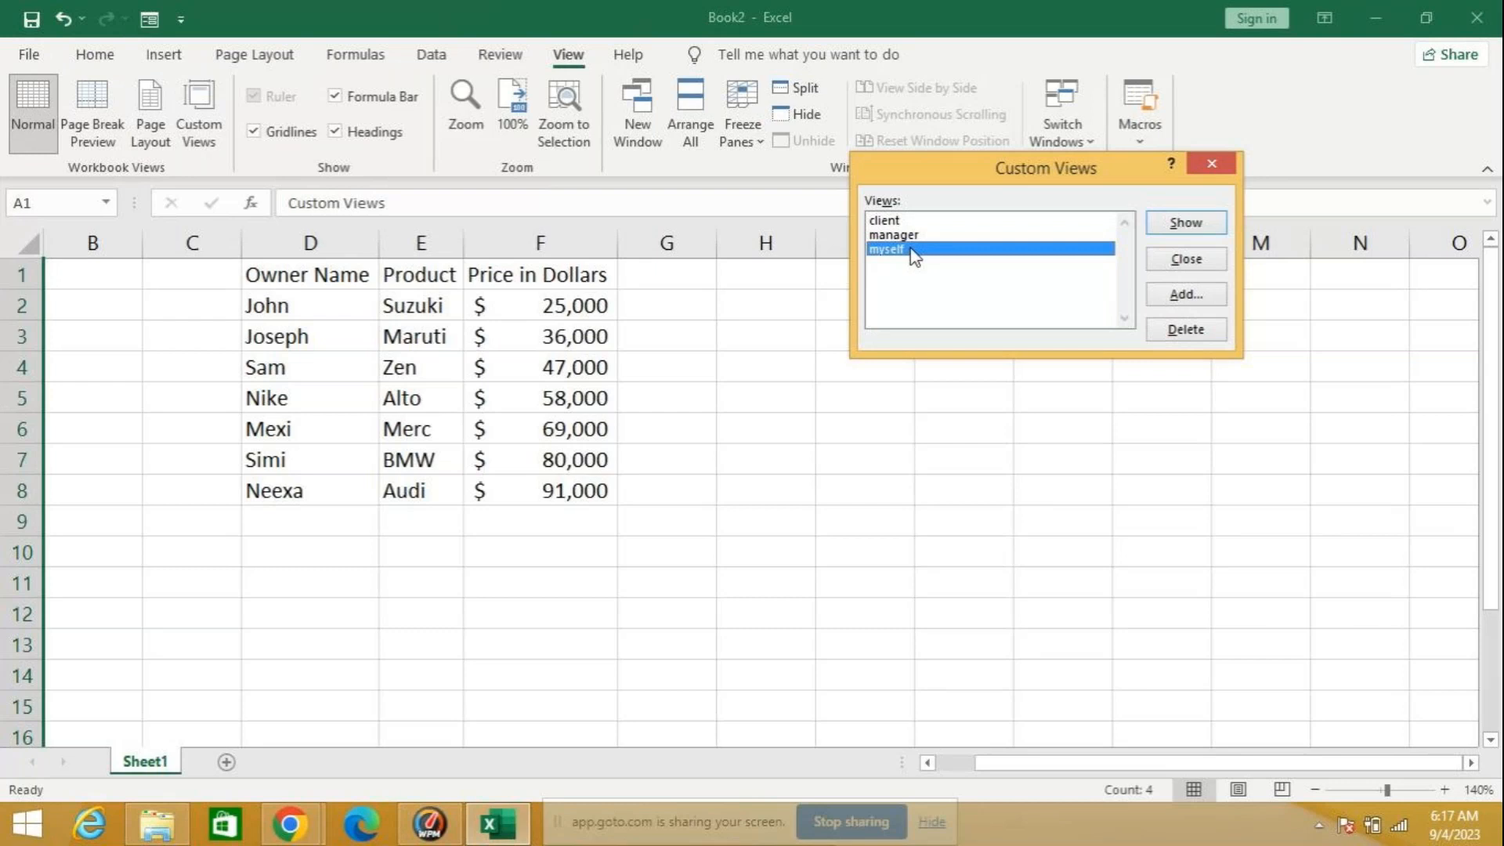
{"action": "left_click", "coordinate": [1154, 219]}
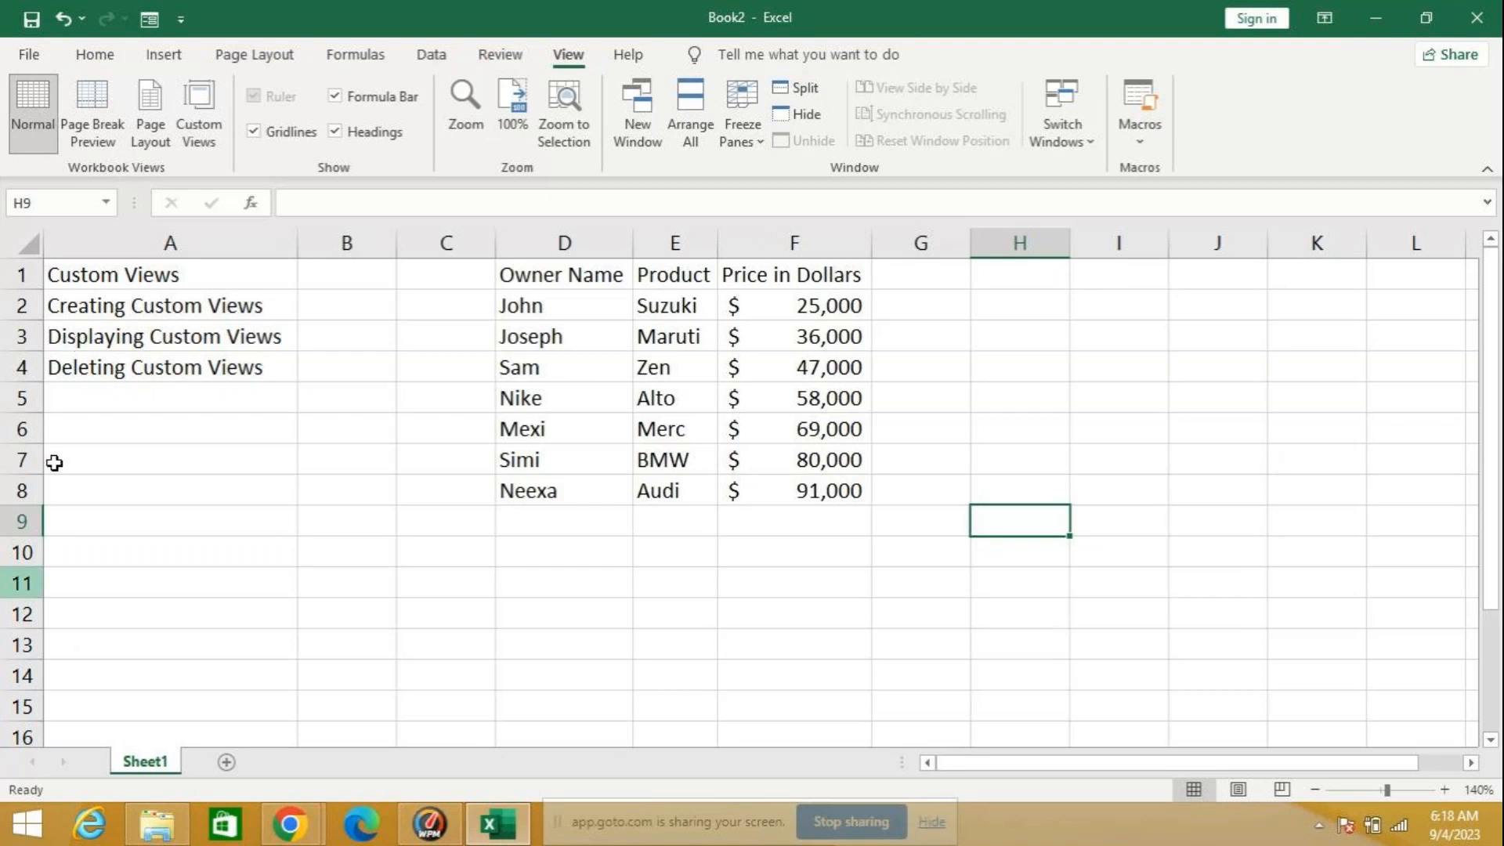
{"action": "left_click", "coordinate": [1496, 23]}
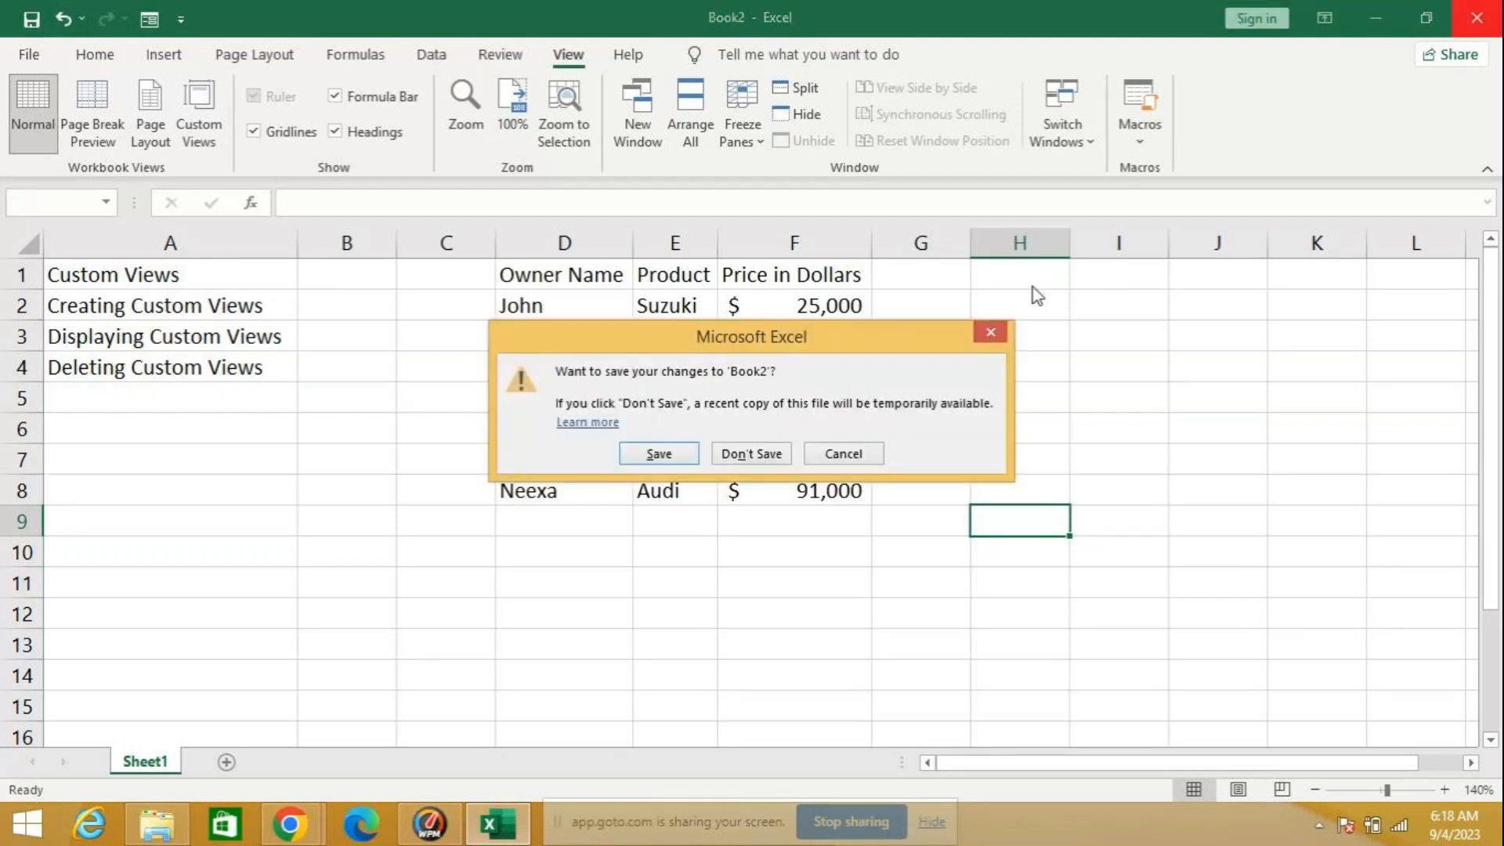
{"action": "left_click", "coordinate": [752, 453]}
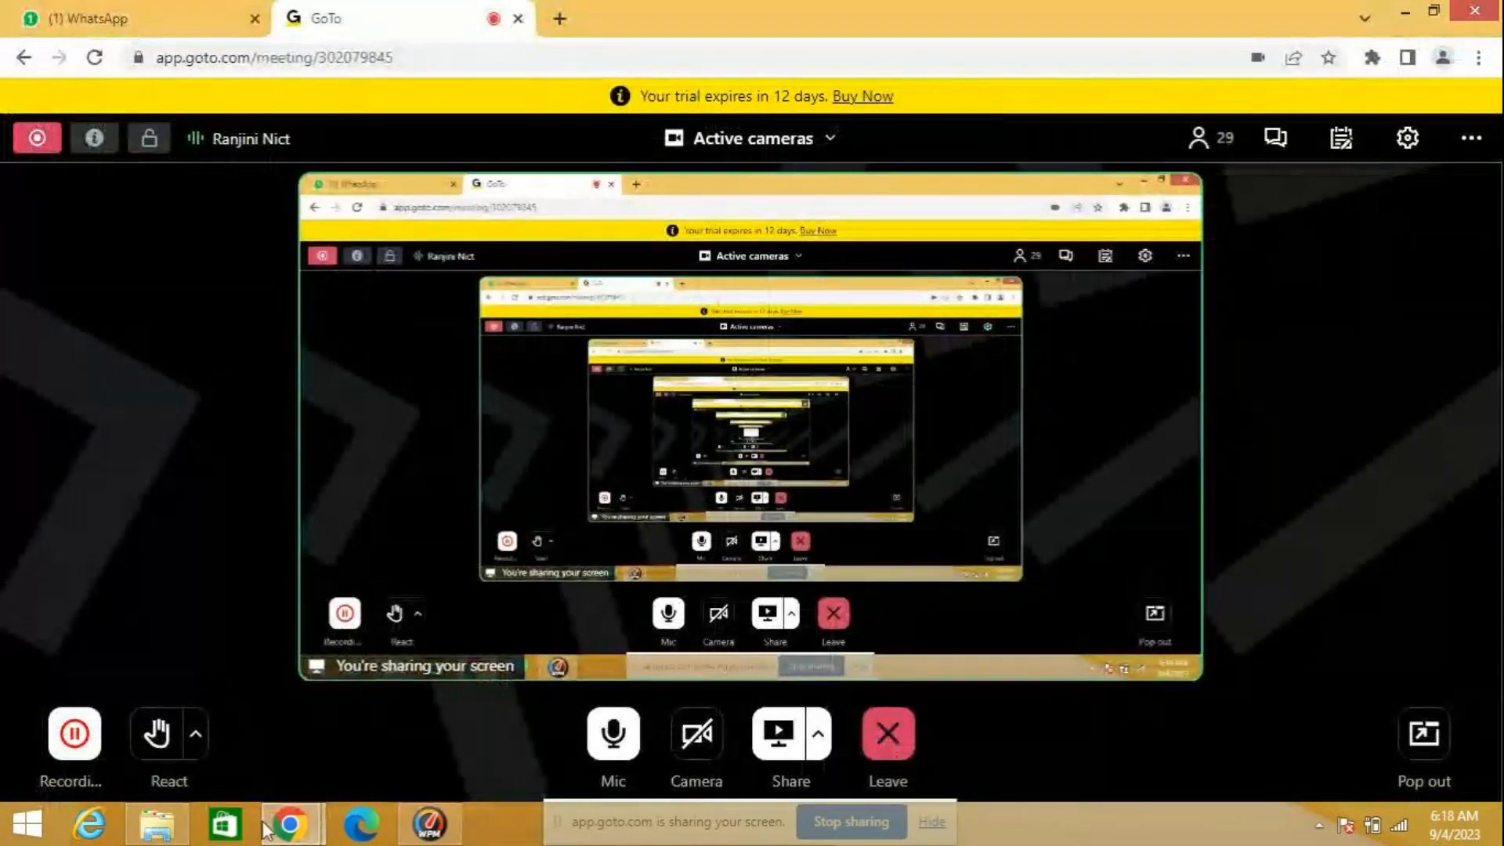
Step: Relaunch Excel and open the recent workbook named relative on Sheet1
{"action": "left_click", "coordinate": [32, 830]}
{"action": "left_click", "coordinate": [1427, 85]}
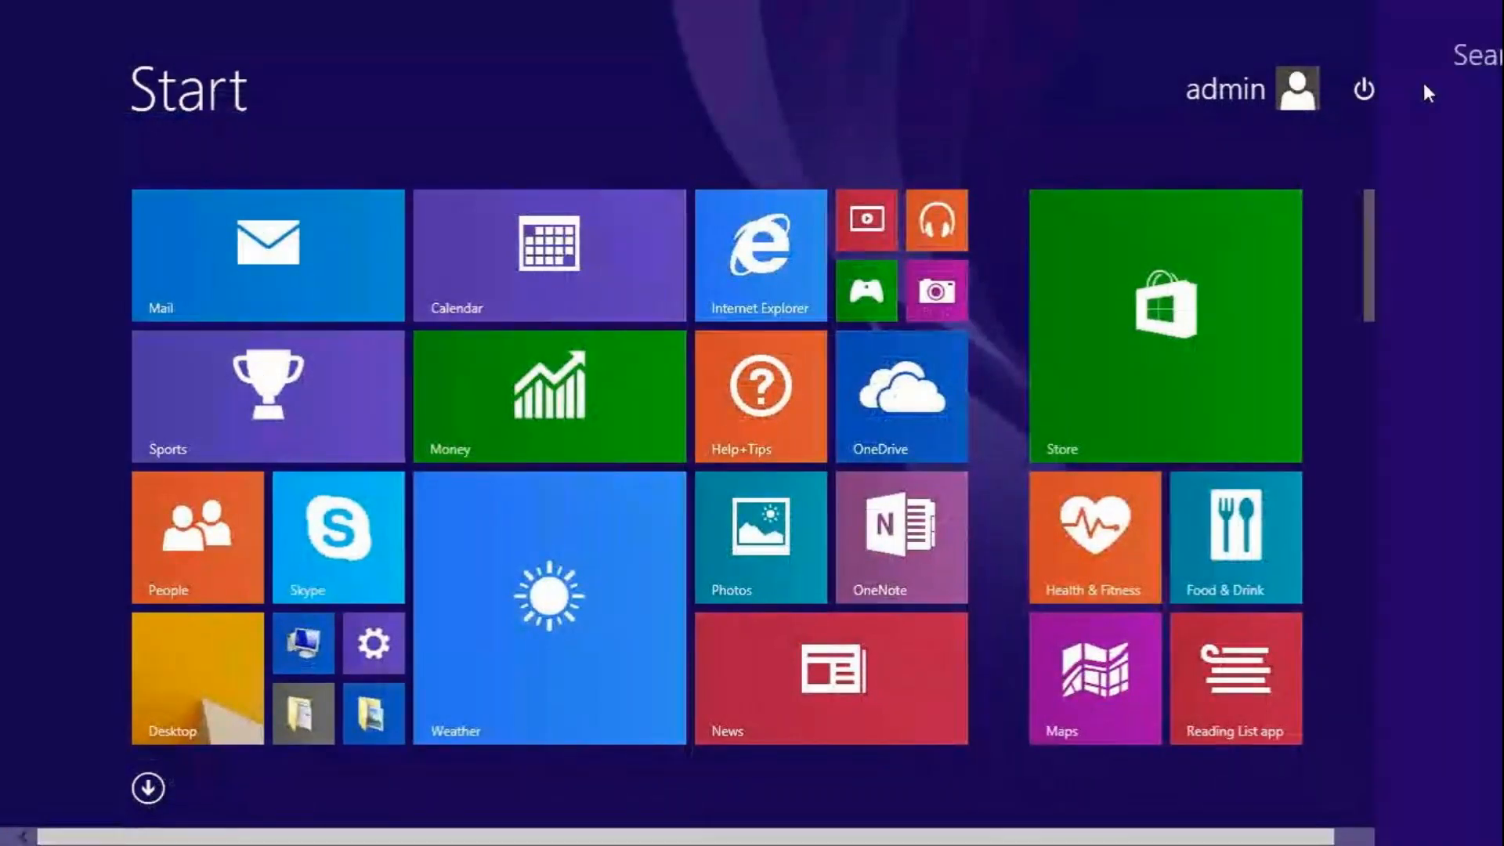
{"action": "type", "text": "excel"}
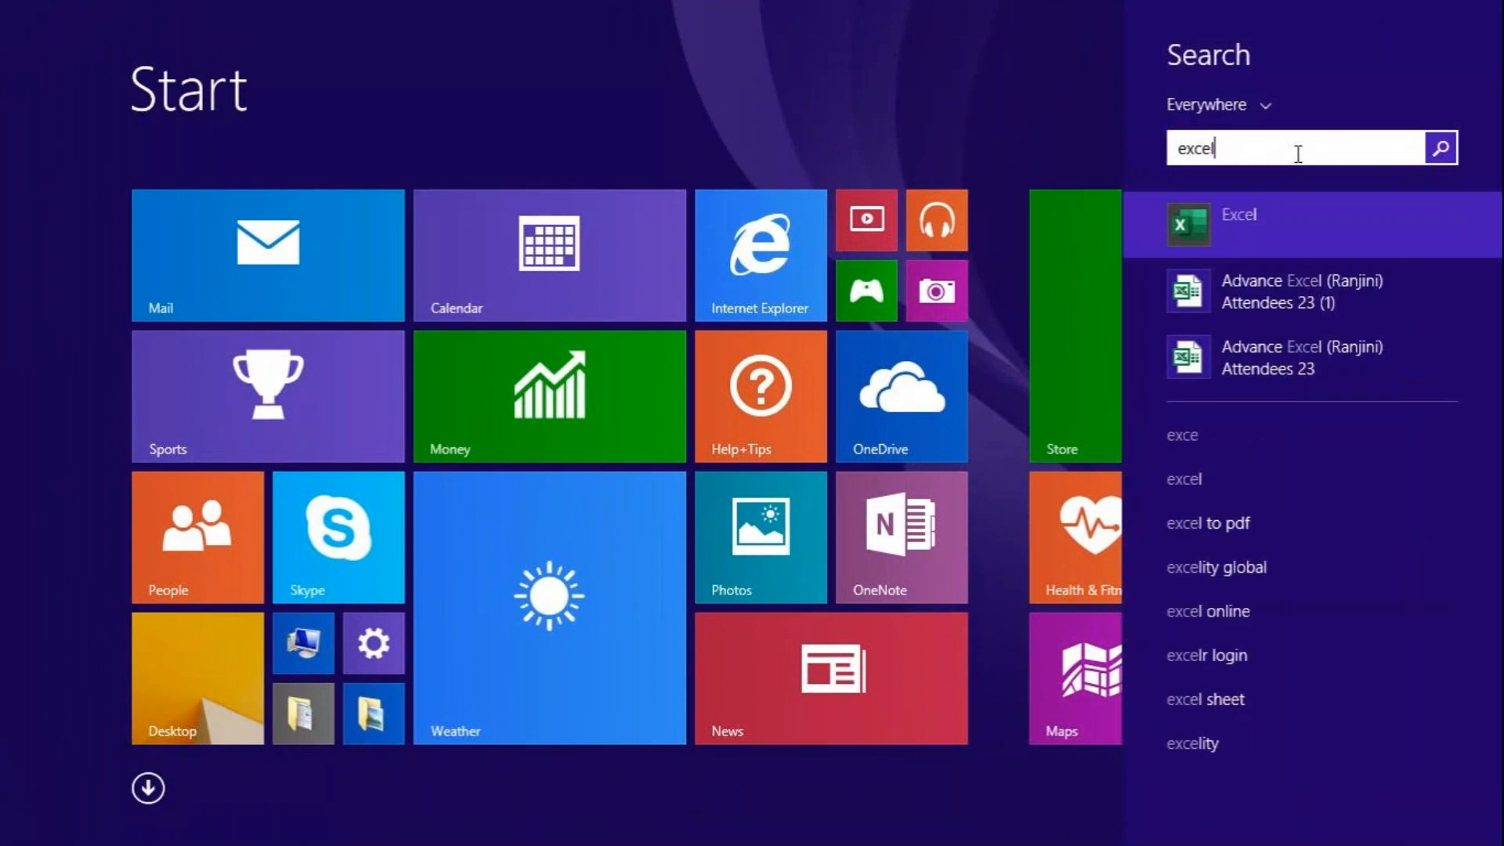
{"action": "key", "text": "Return"}
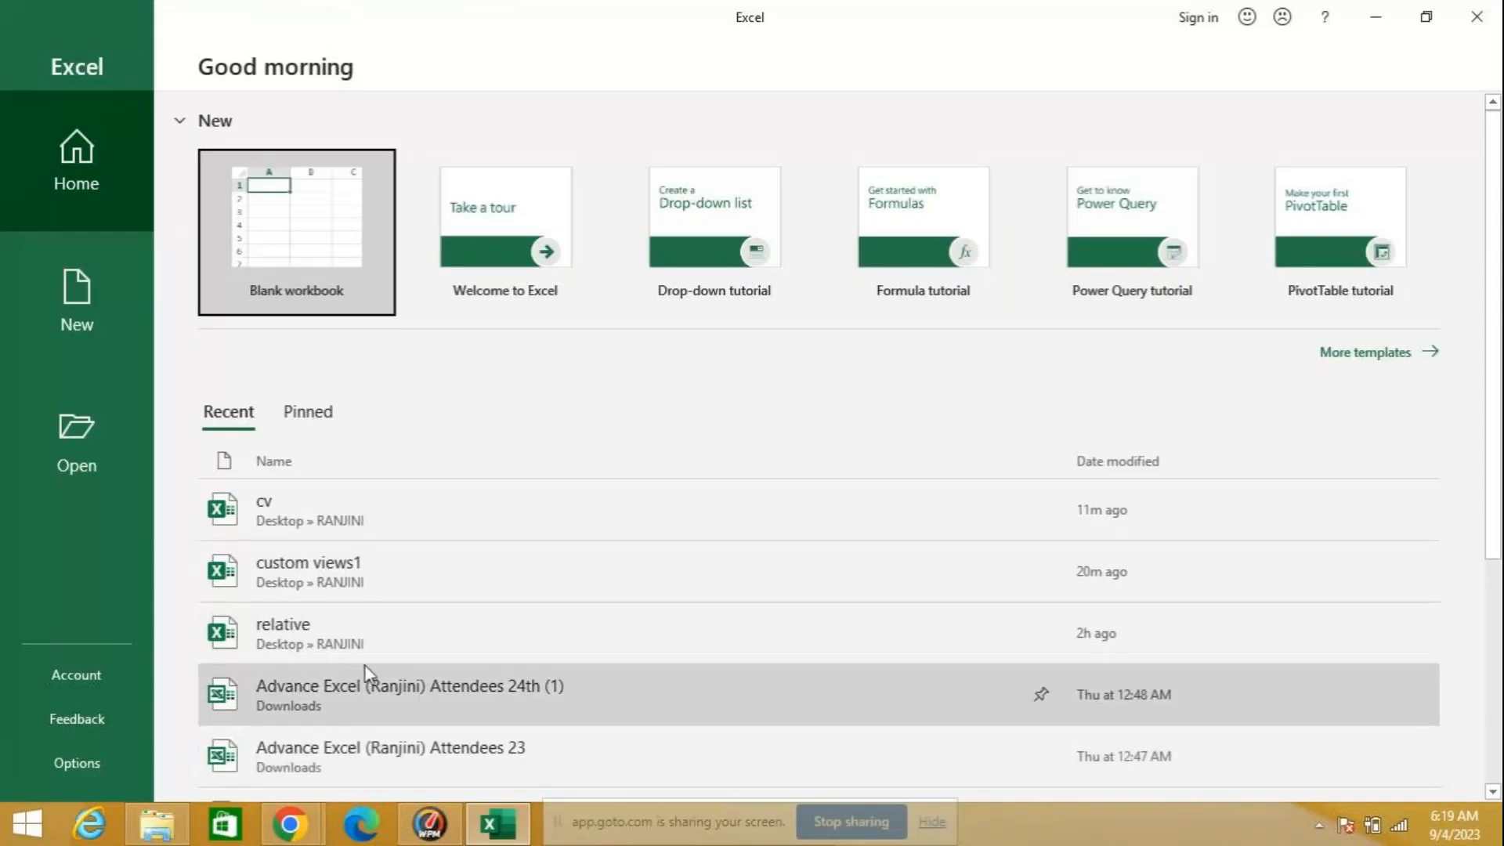
{"action": "left_click", "coordinate": [365, 632]}
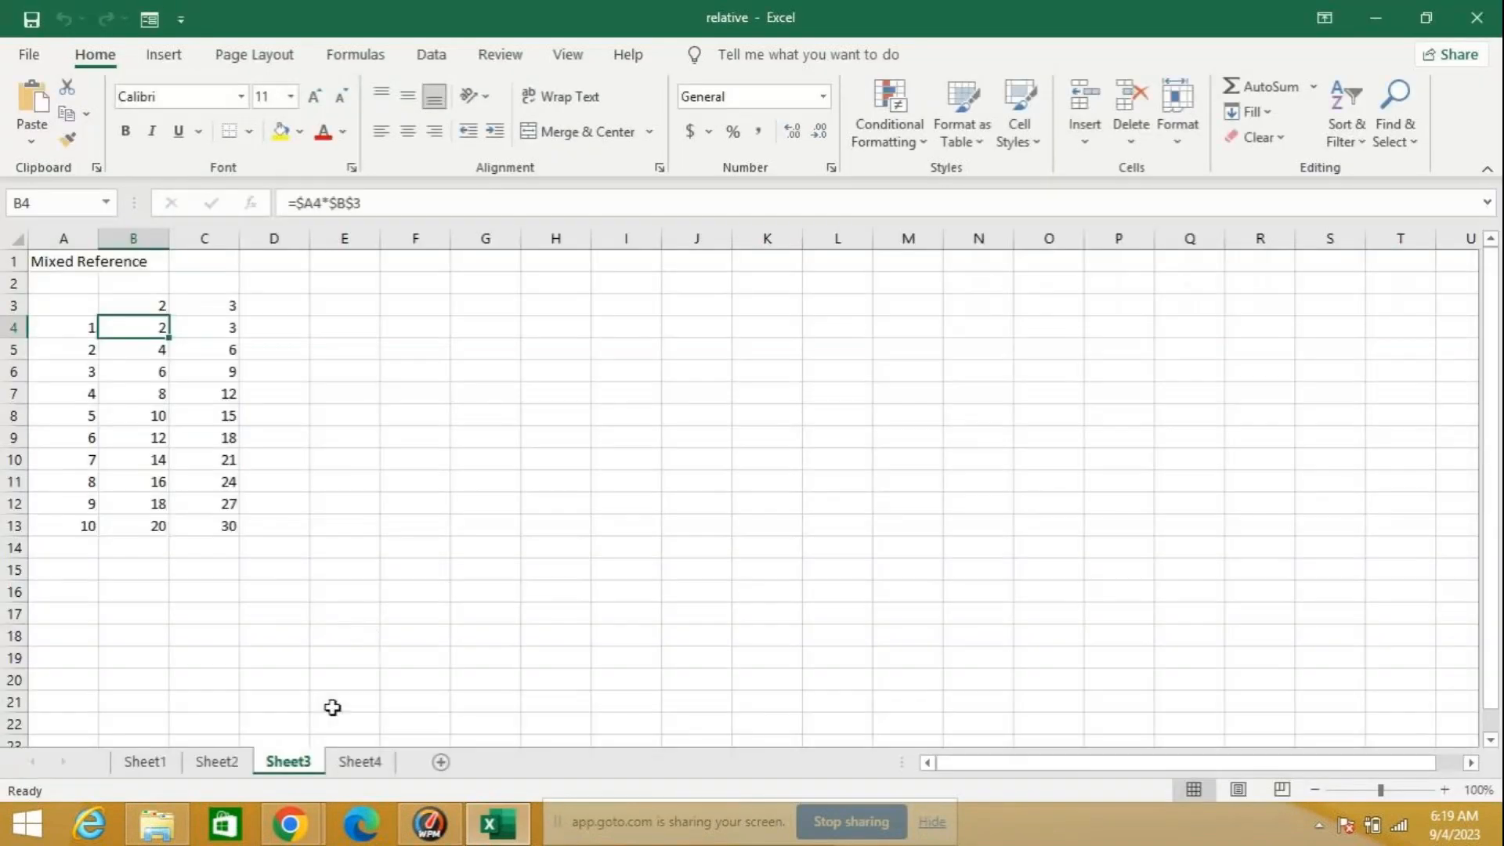
{"action": "left_click", "coordinate": [162, 769]}
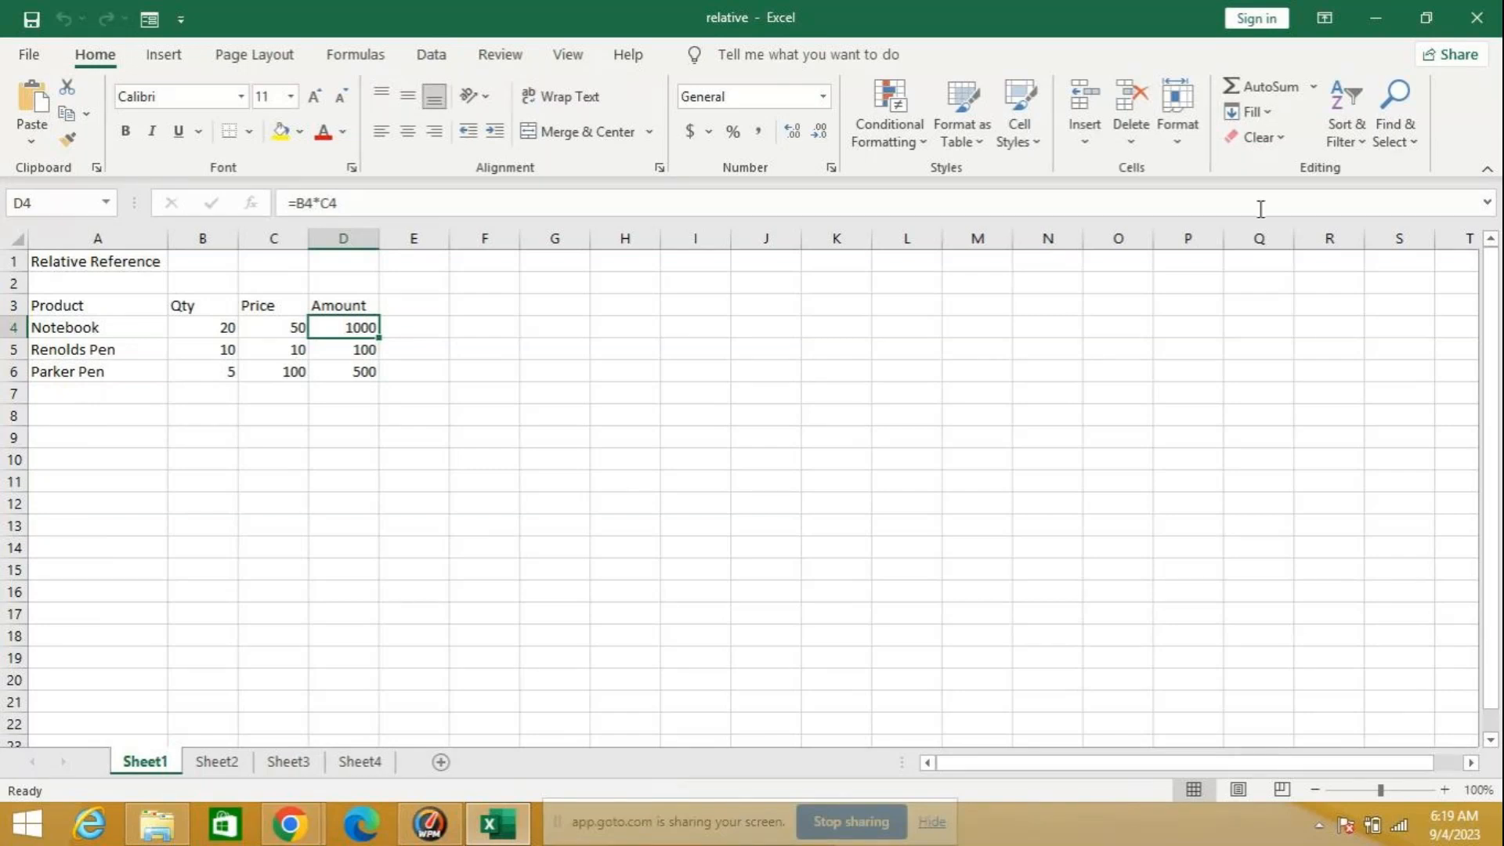
Step: Clear the existing Amount formulas from the product table in cells D4:D7
{"action": "left_click", "coordinate": [1444, 789]}
{"action": "left_click", "coordinate": [1444, 790]}
{"action": "left_click", "coordinate": [1444, 790]}
{"action": "left_click", "coordinate": [1444, 789]}
{"action": "left_click", "coordinate": [1444, 790]}
{"action": "left_click", "coordinate": [1444, 790]}
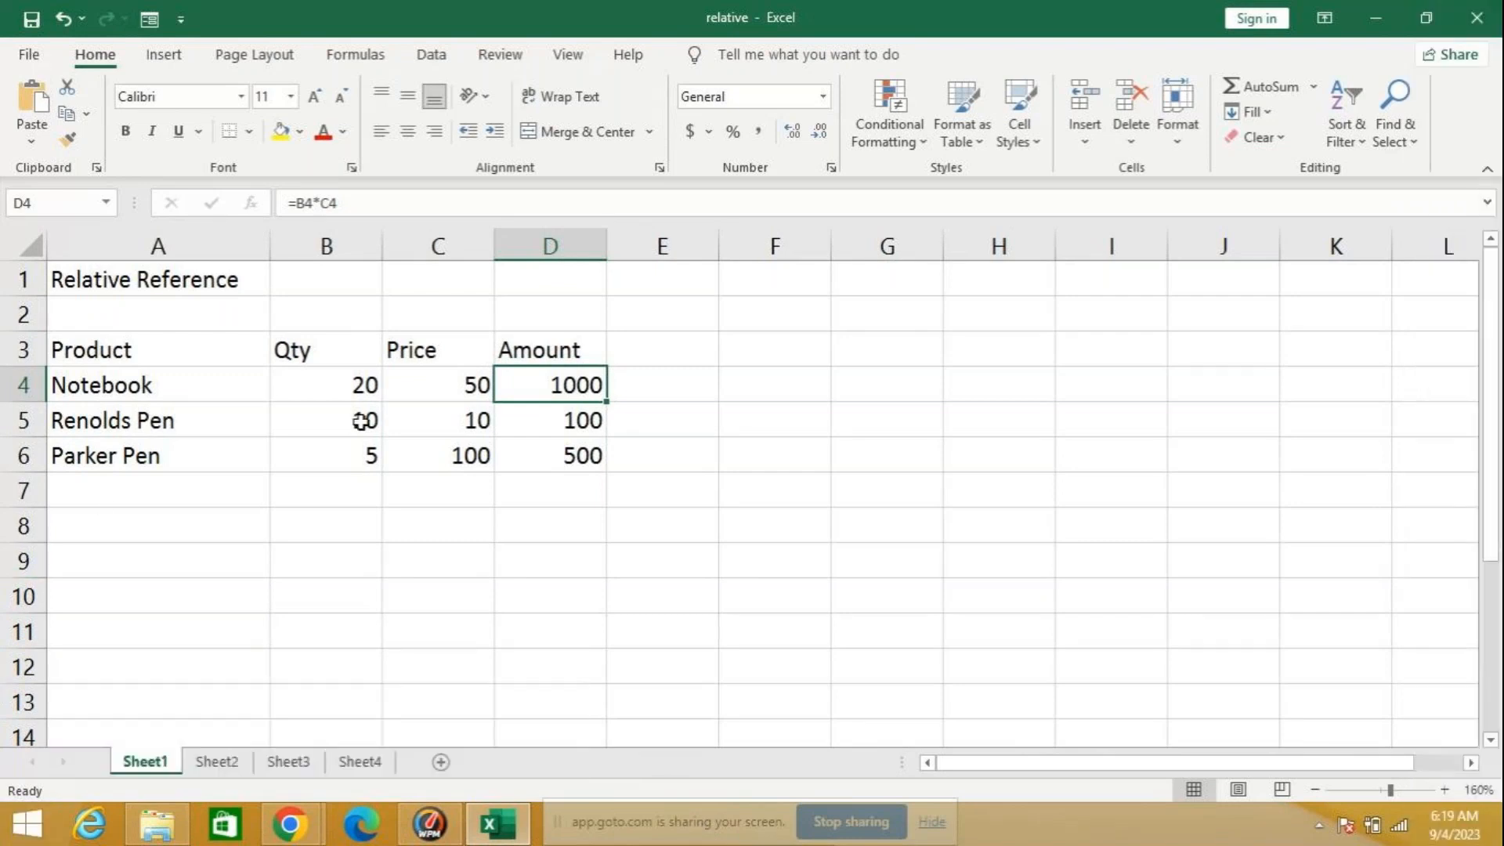
{"action": "left_click_drag", "start_coordinate": [591, 383], "coordinate": [582, 477]}
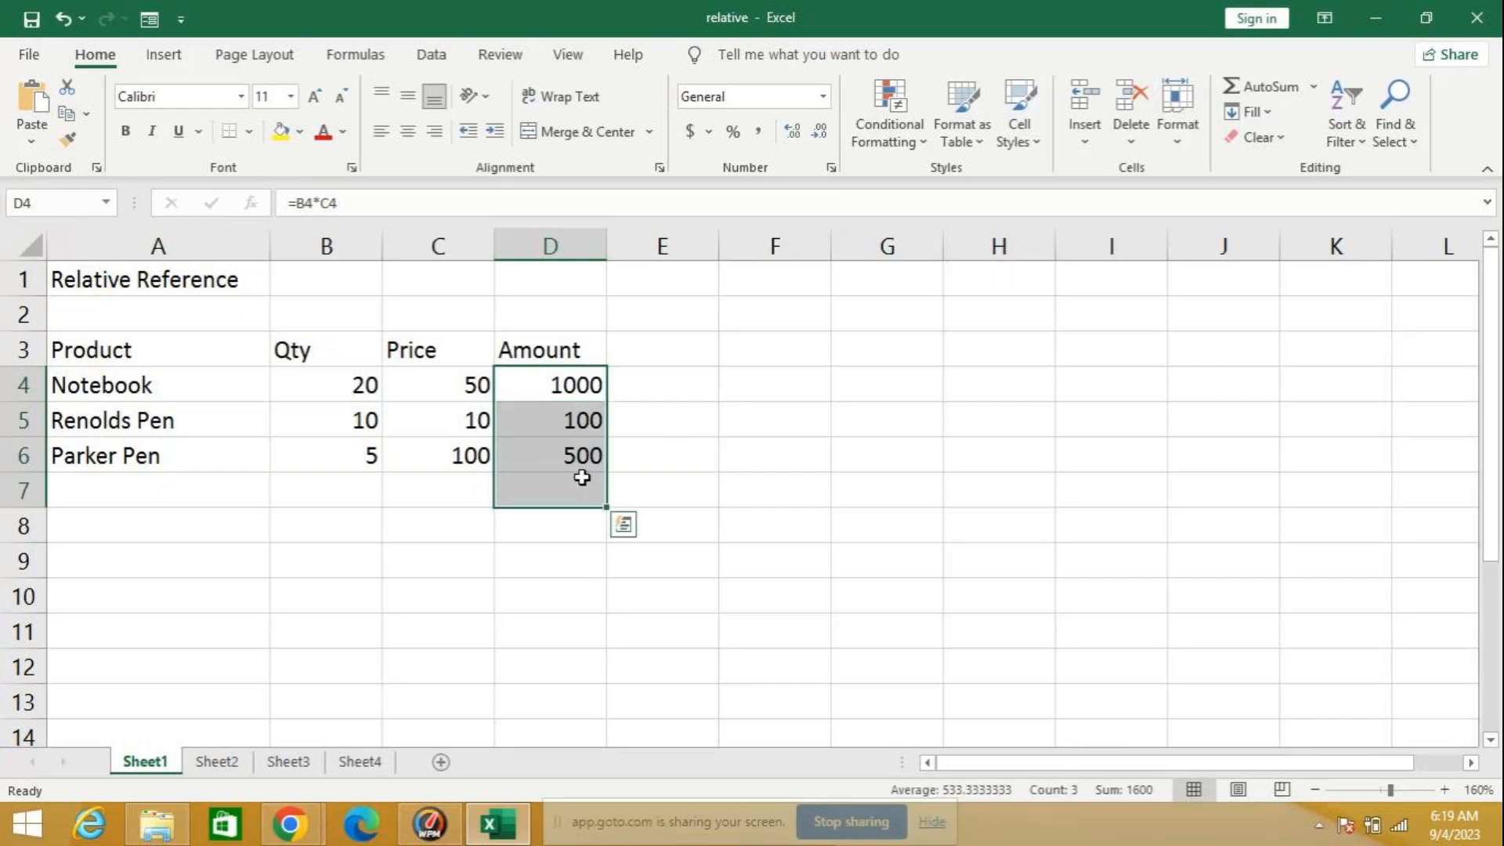
{"action": "key", "text": "Delete"}
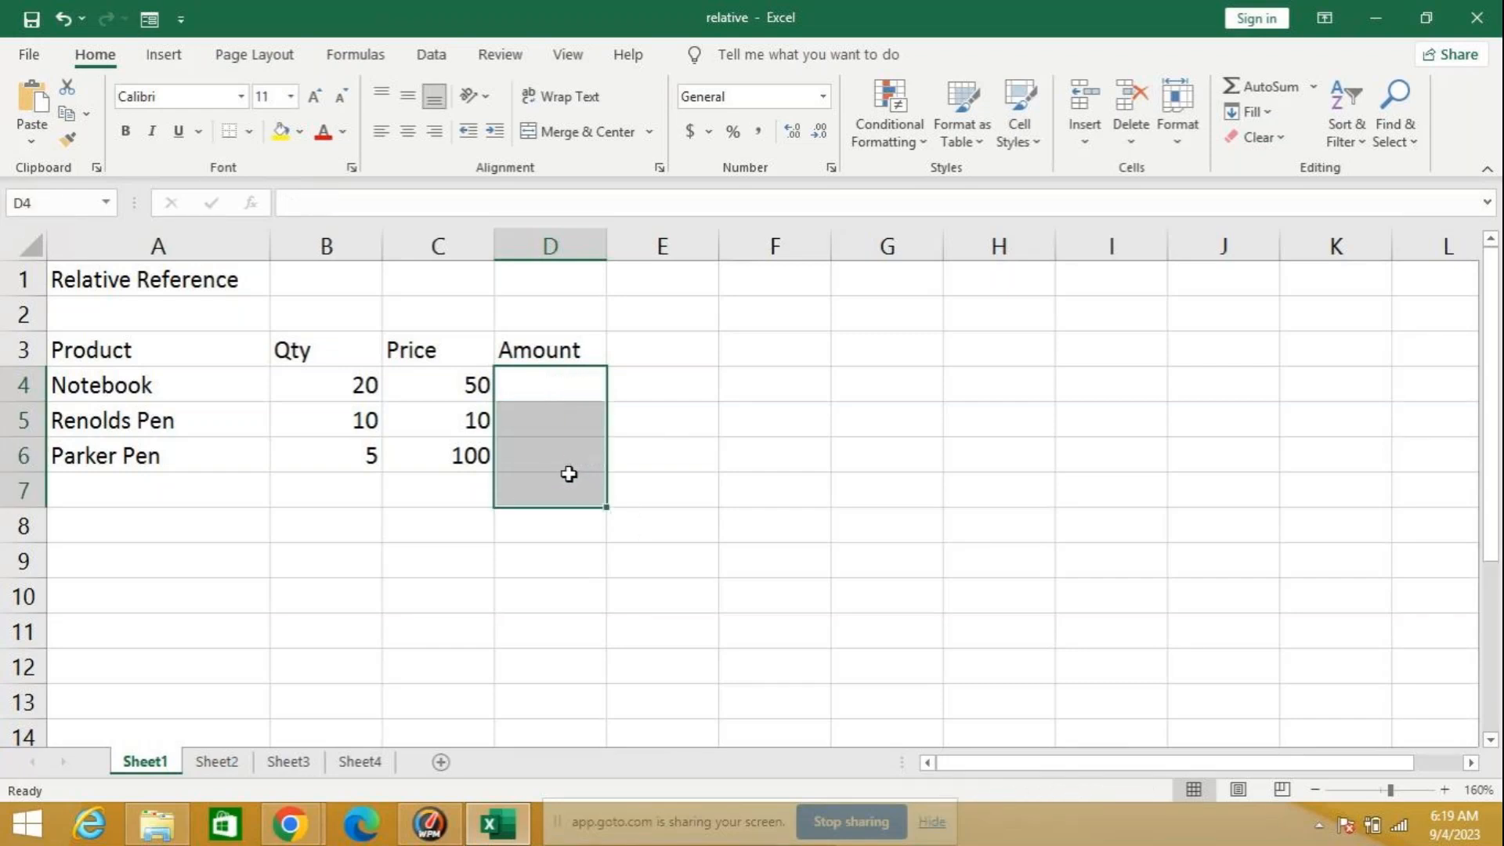
Step: Enter the formula =b4*c4 in cell D4 to calculate the Notebook amount from quantity and price
{"action": "left_click", "coordinate": [547, 379]}
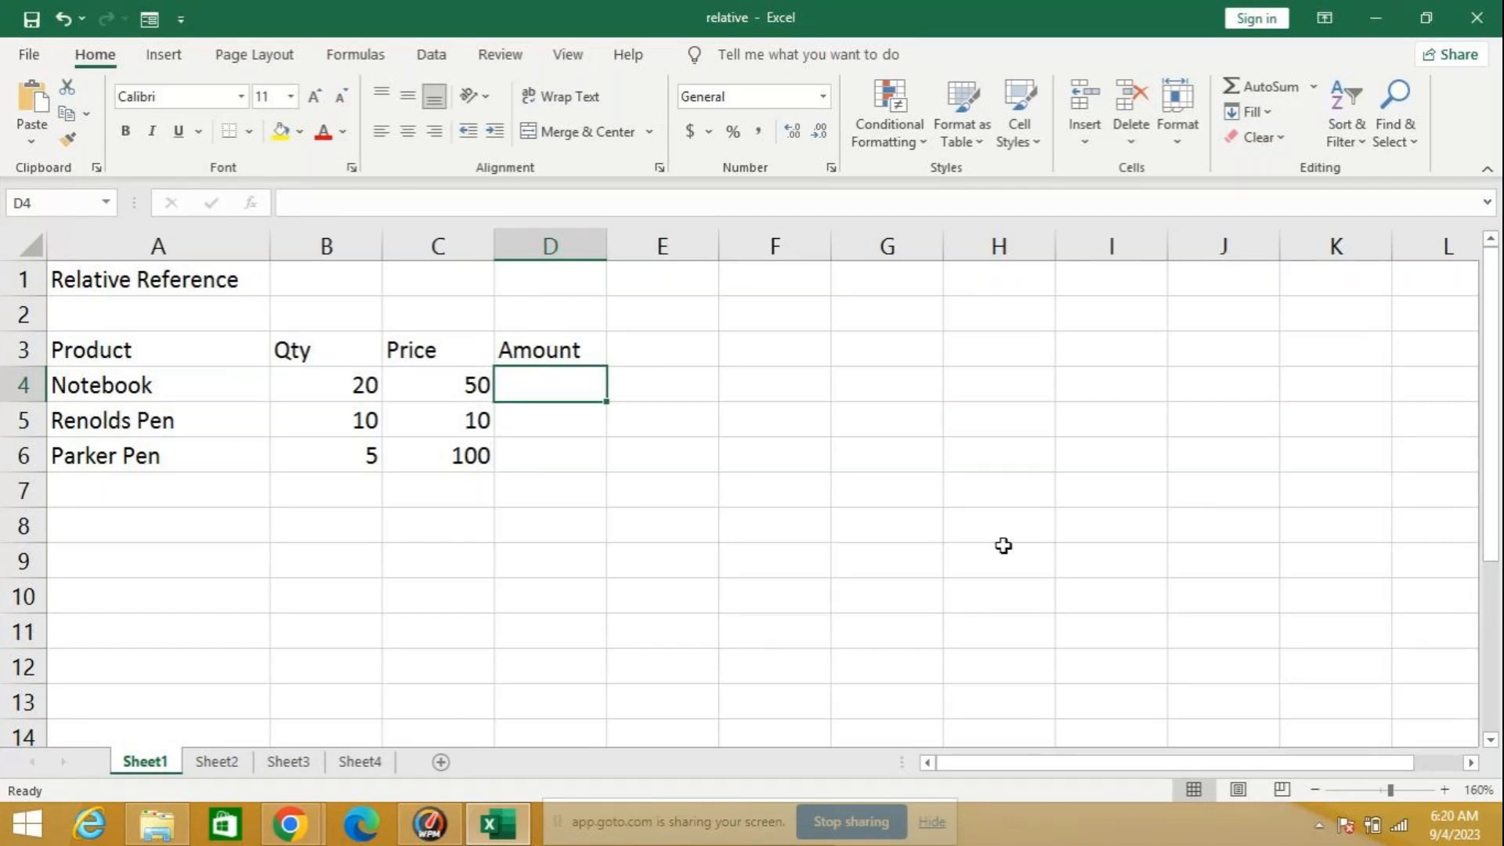
{"action": "type", "text": "="}
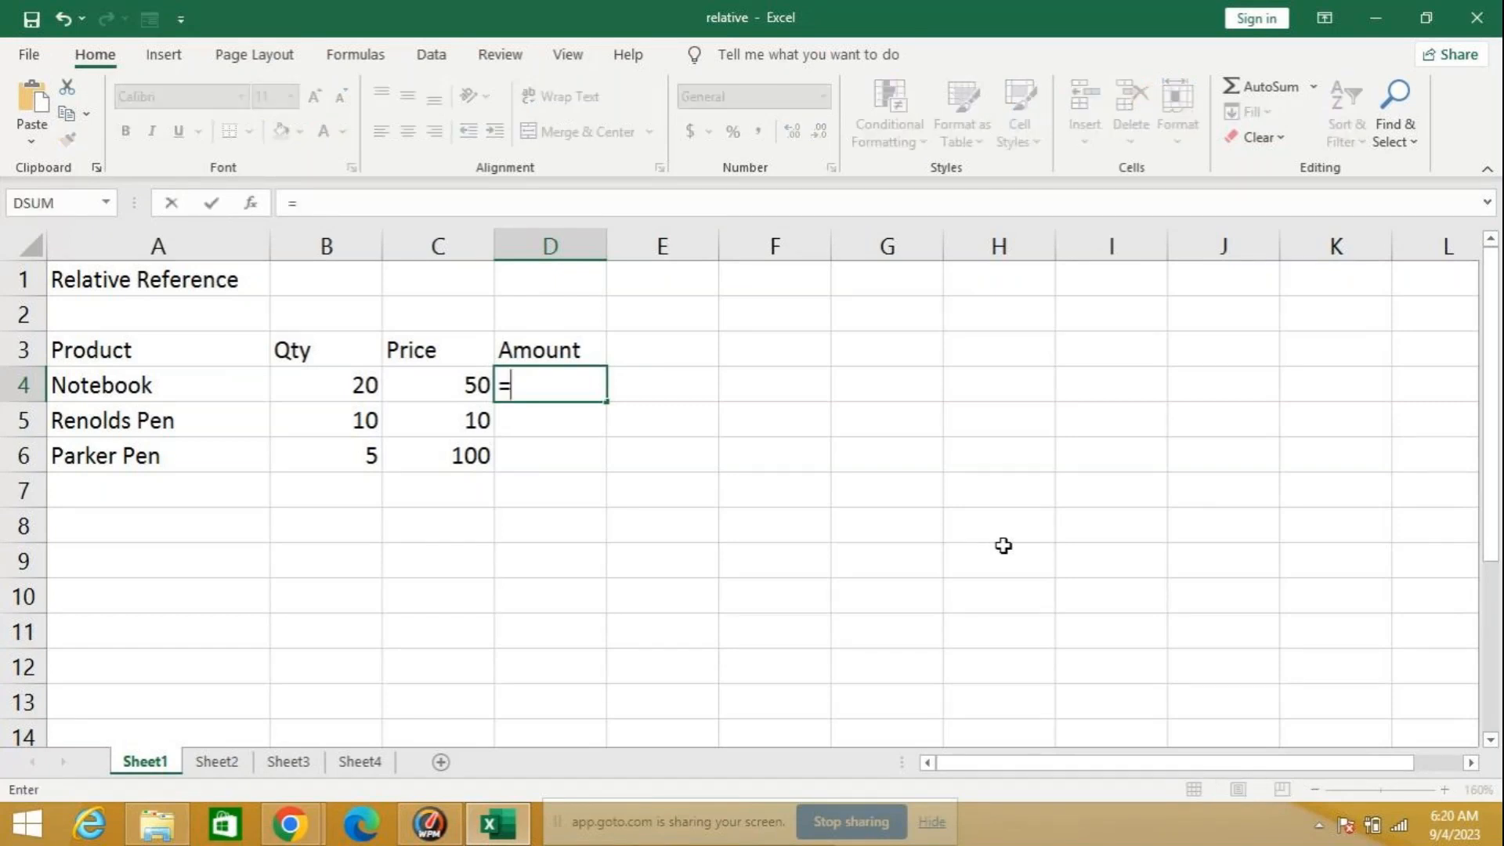
{"action": "type", "text": "b"}
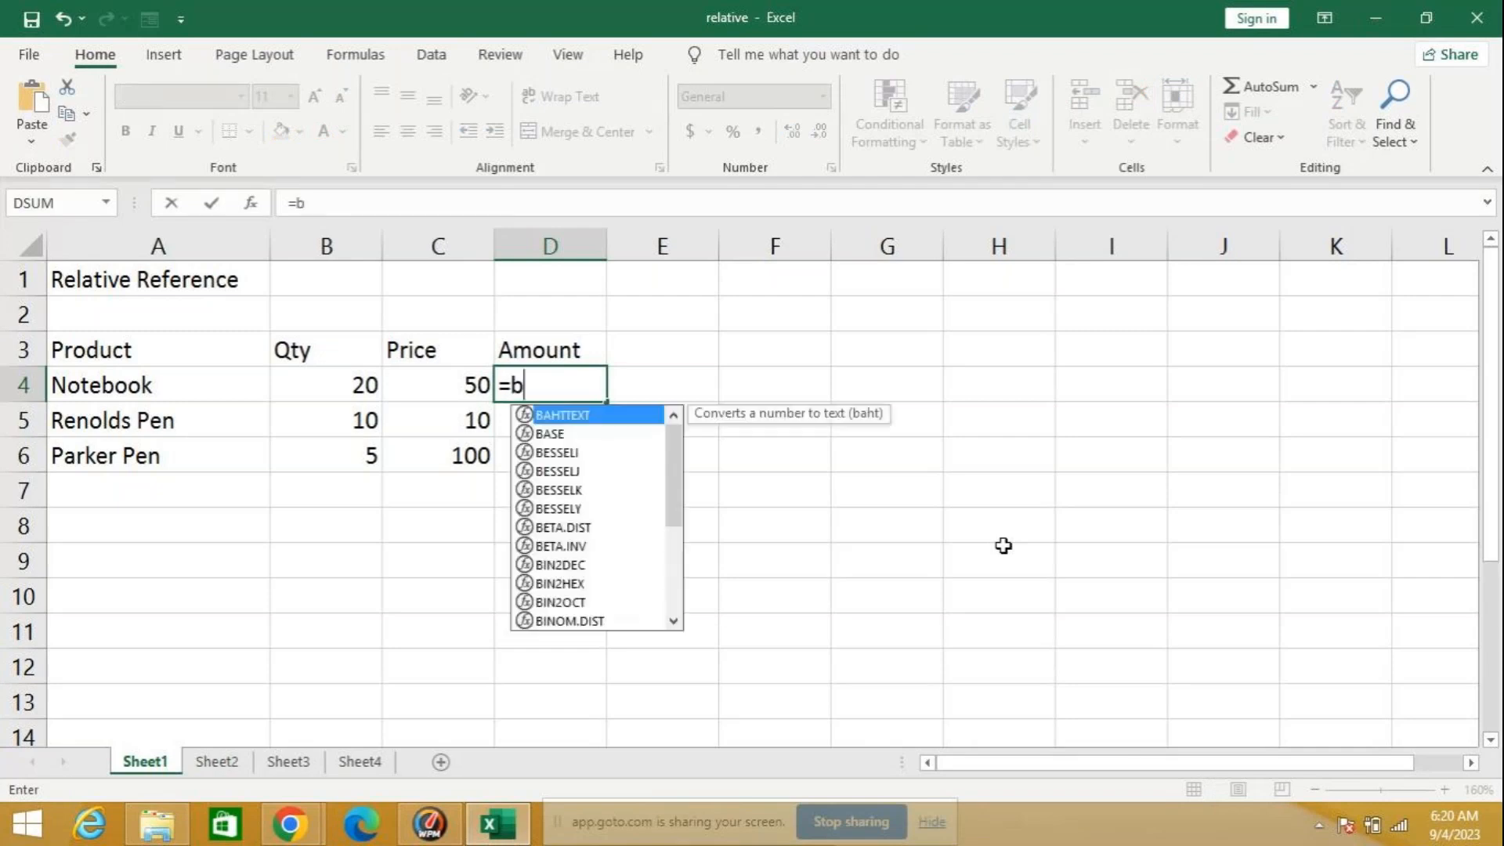
{"action": "type", "text": "4"}
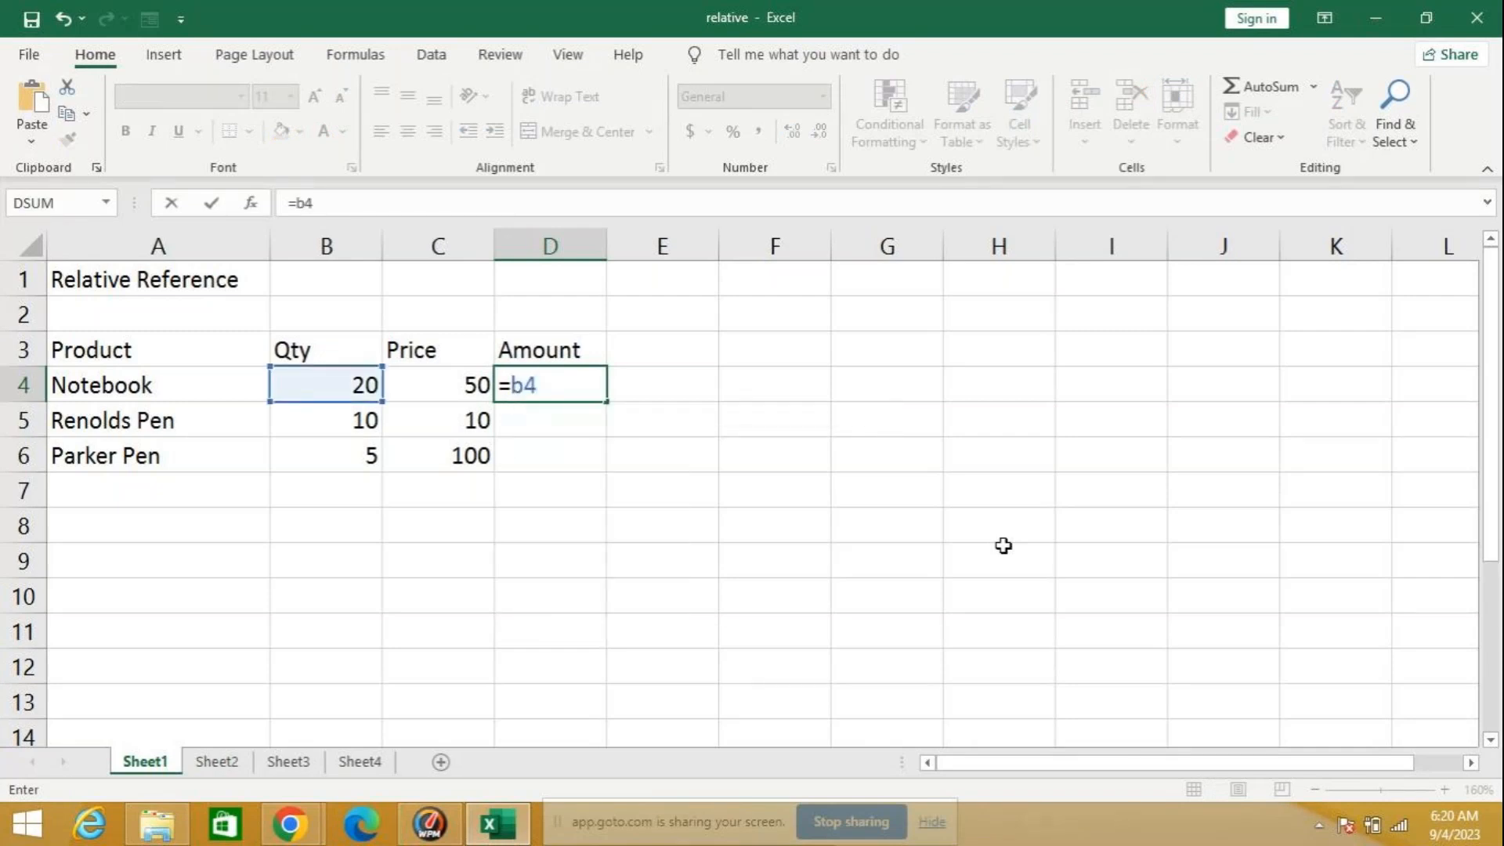
{"action": "type", "text": "*c4"}
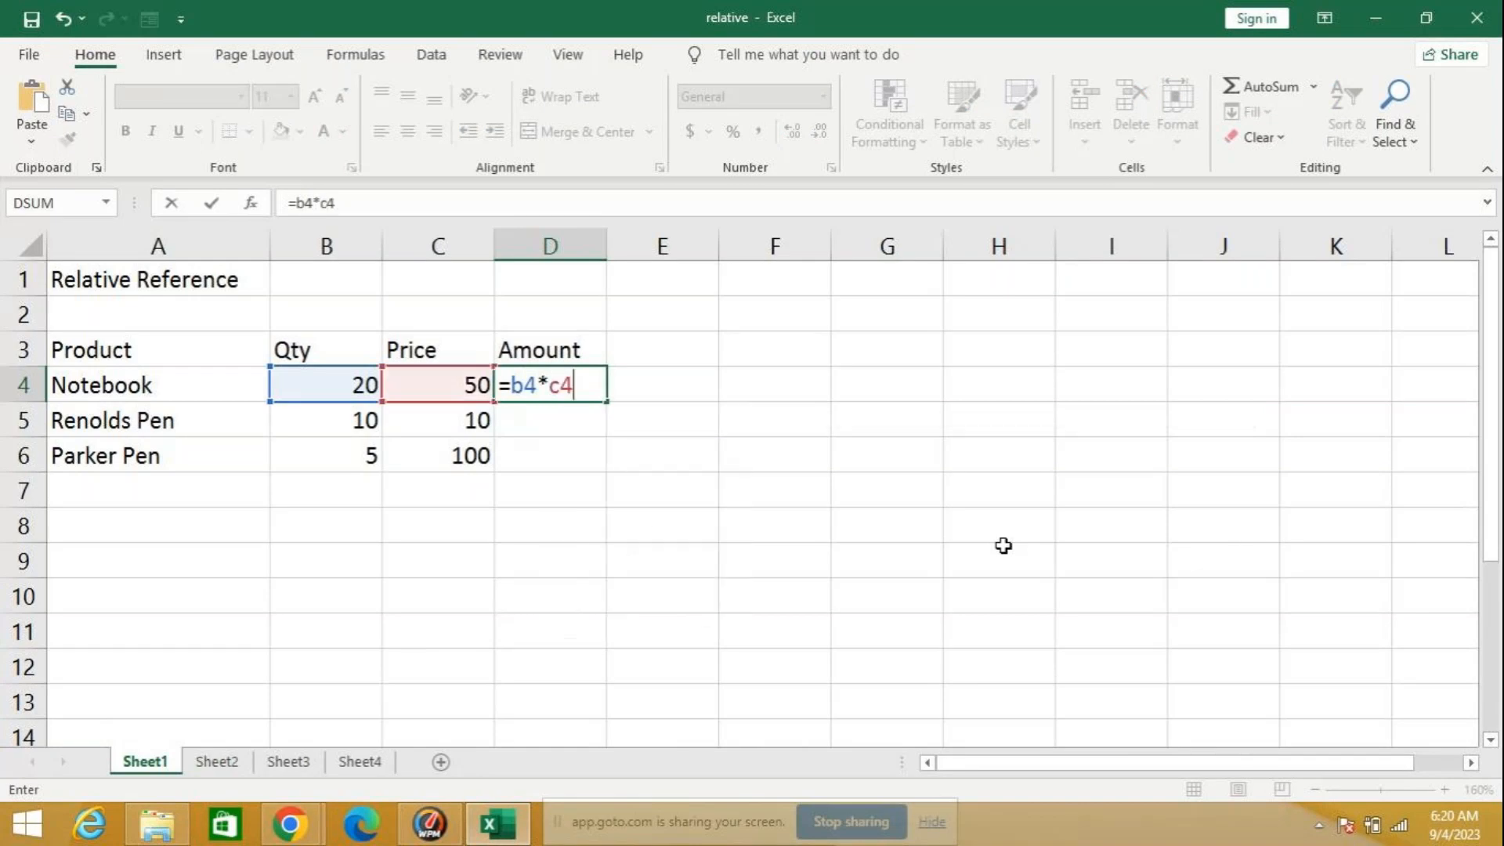
{"action": "key", "text": "Return"}
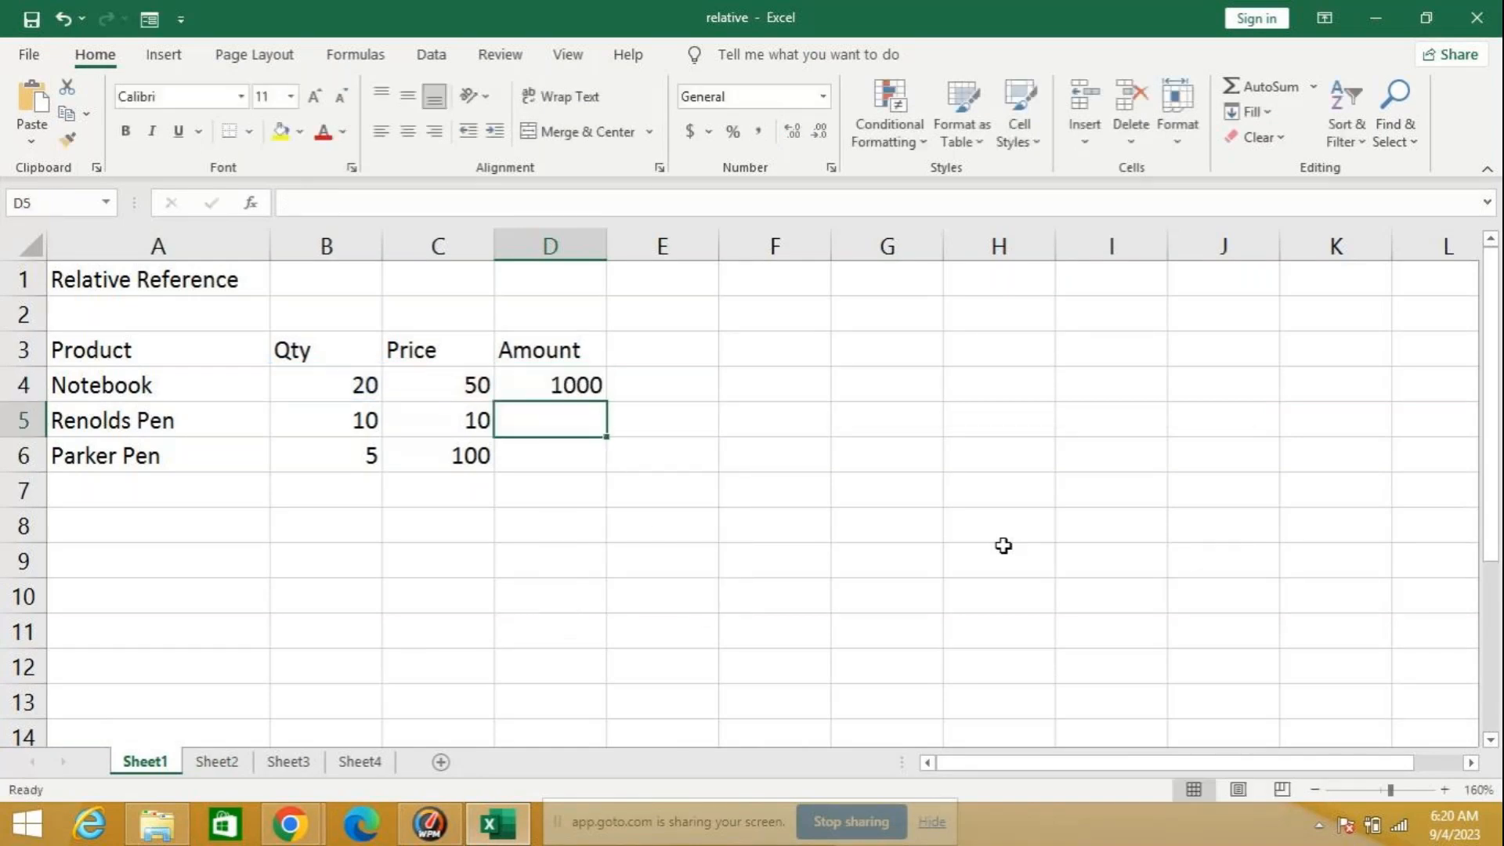
Step: Fill the D4 amount formula down to D6 and inspect the copied formulas in D5 and D6
{"action": "left_click", "coordinate": [565, 382]}
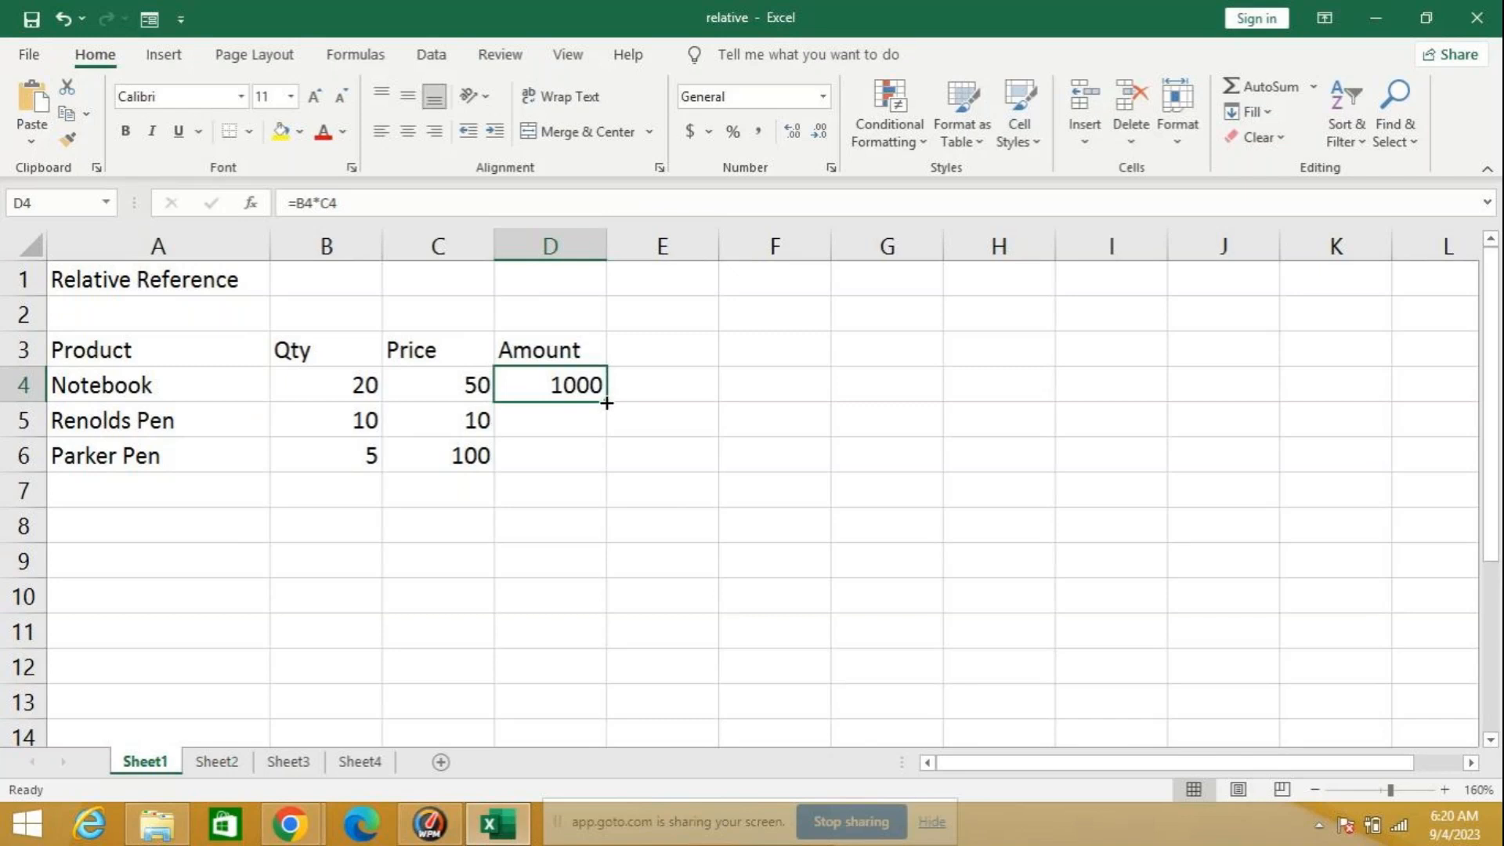
{"action": "left_click_drag", "start_coordinate": [606, 403], "coordinate": [605, 470]}
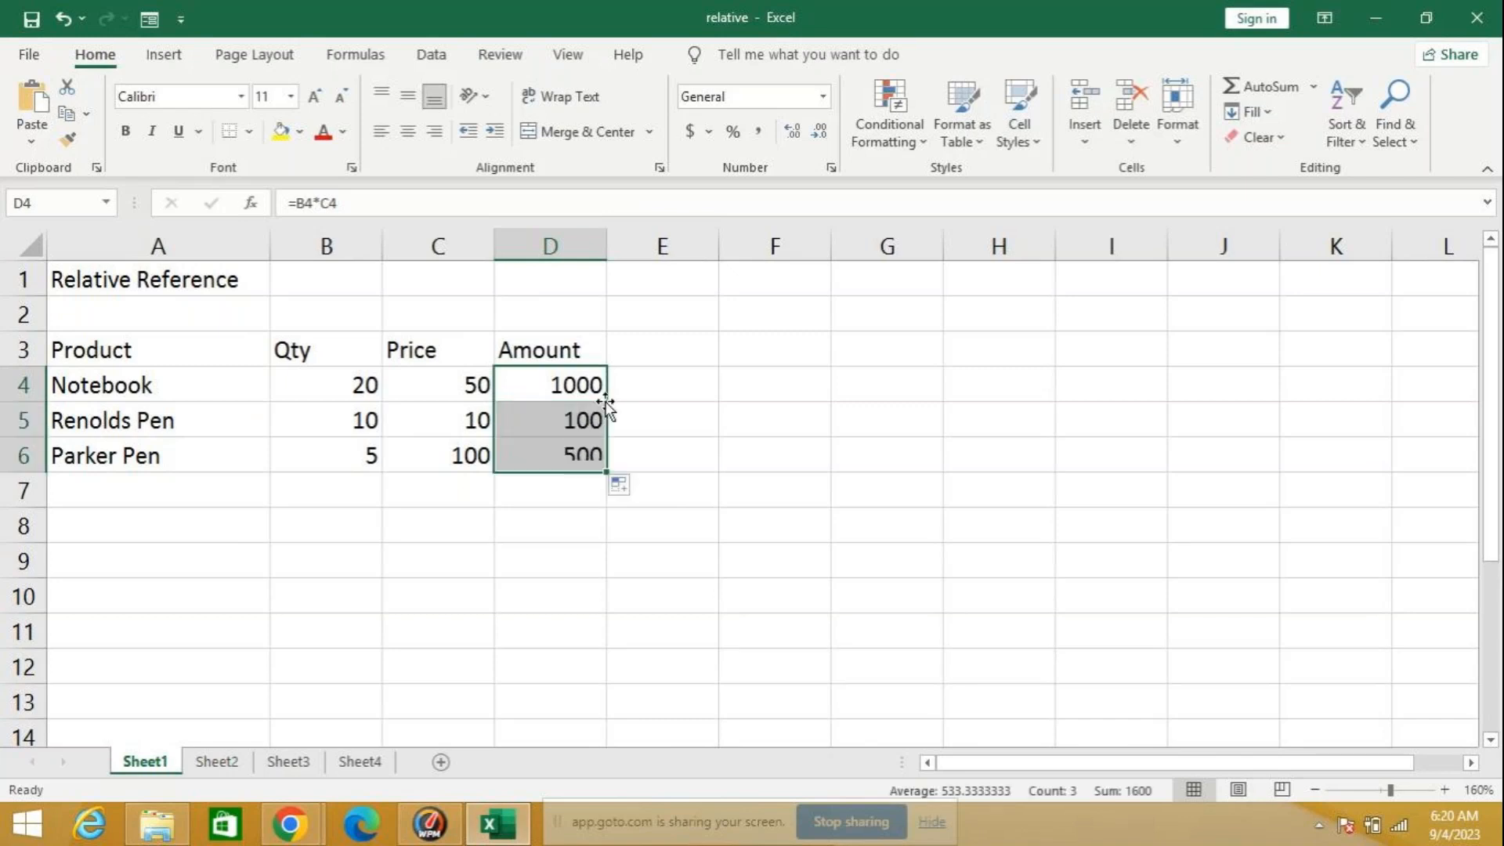
{"action": "left_click", "coordinate": [552, 421]}
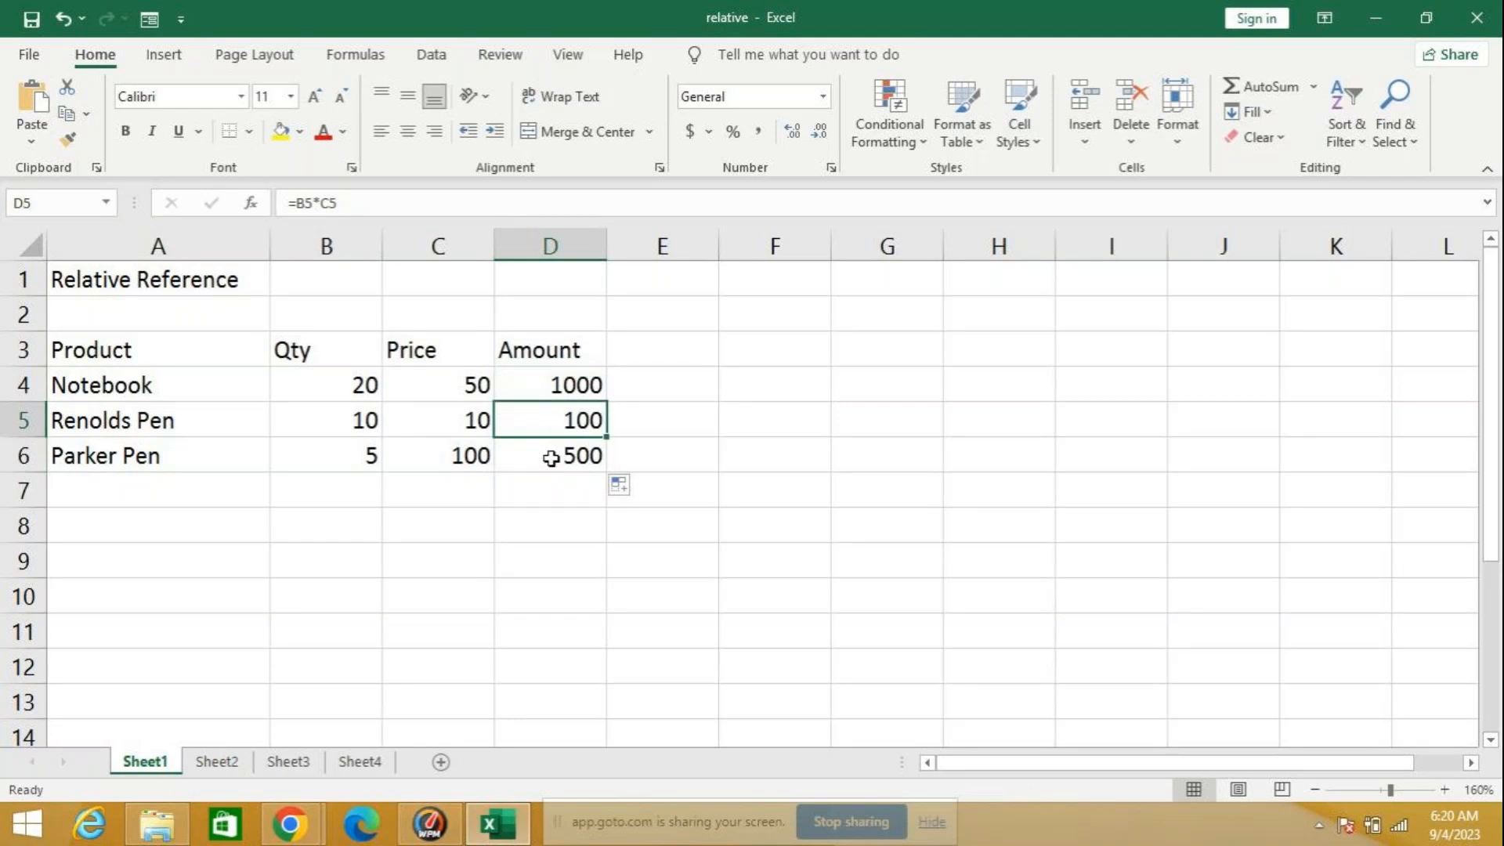
{"action": "left_click", "coordinate": [552, 457]}
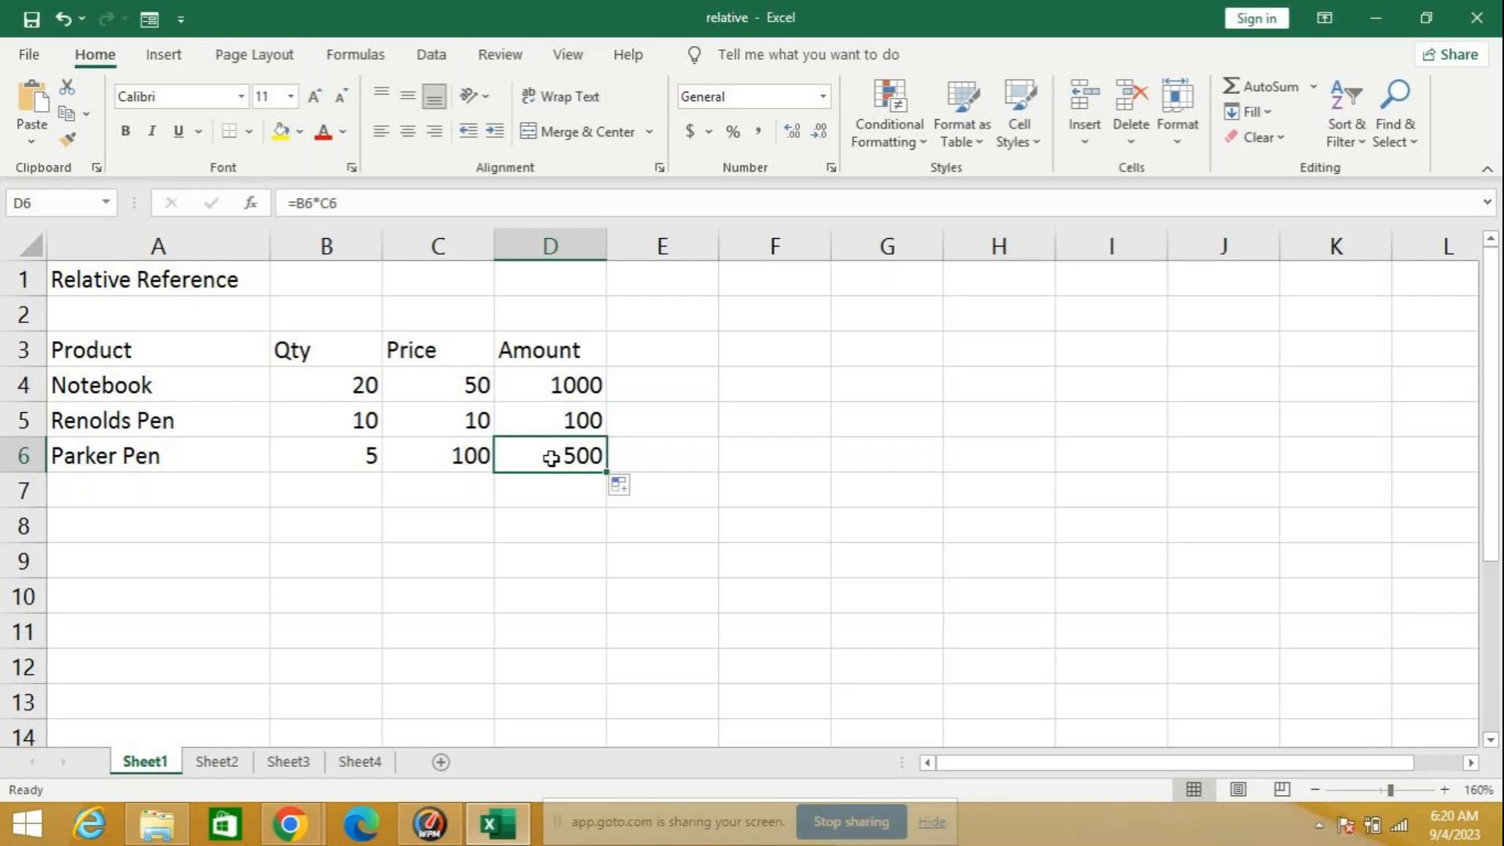
Step: Switch to Sheet2 and widen column B so the text "Reference is fixed" fits inside it
{"action": "mouse_move", "coordinate": [485, 834]}
{"action": "left_click", "coordinate": [212, 762]}
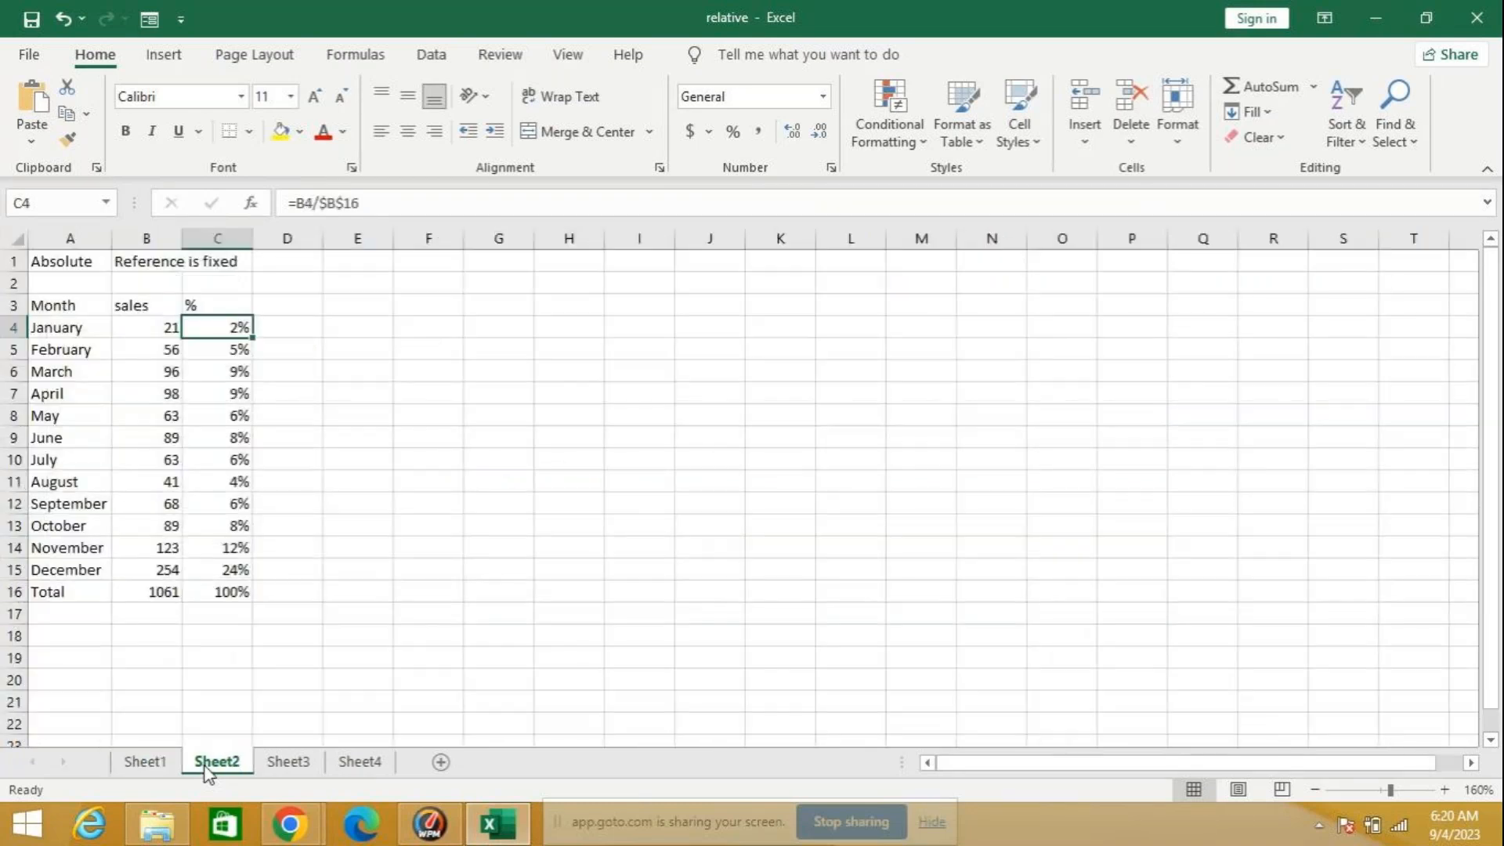
{"action": "left_click", "coordinate": [390, 357]}
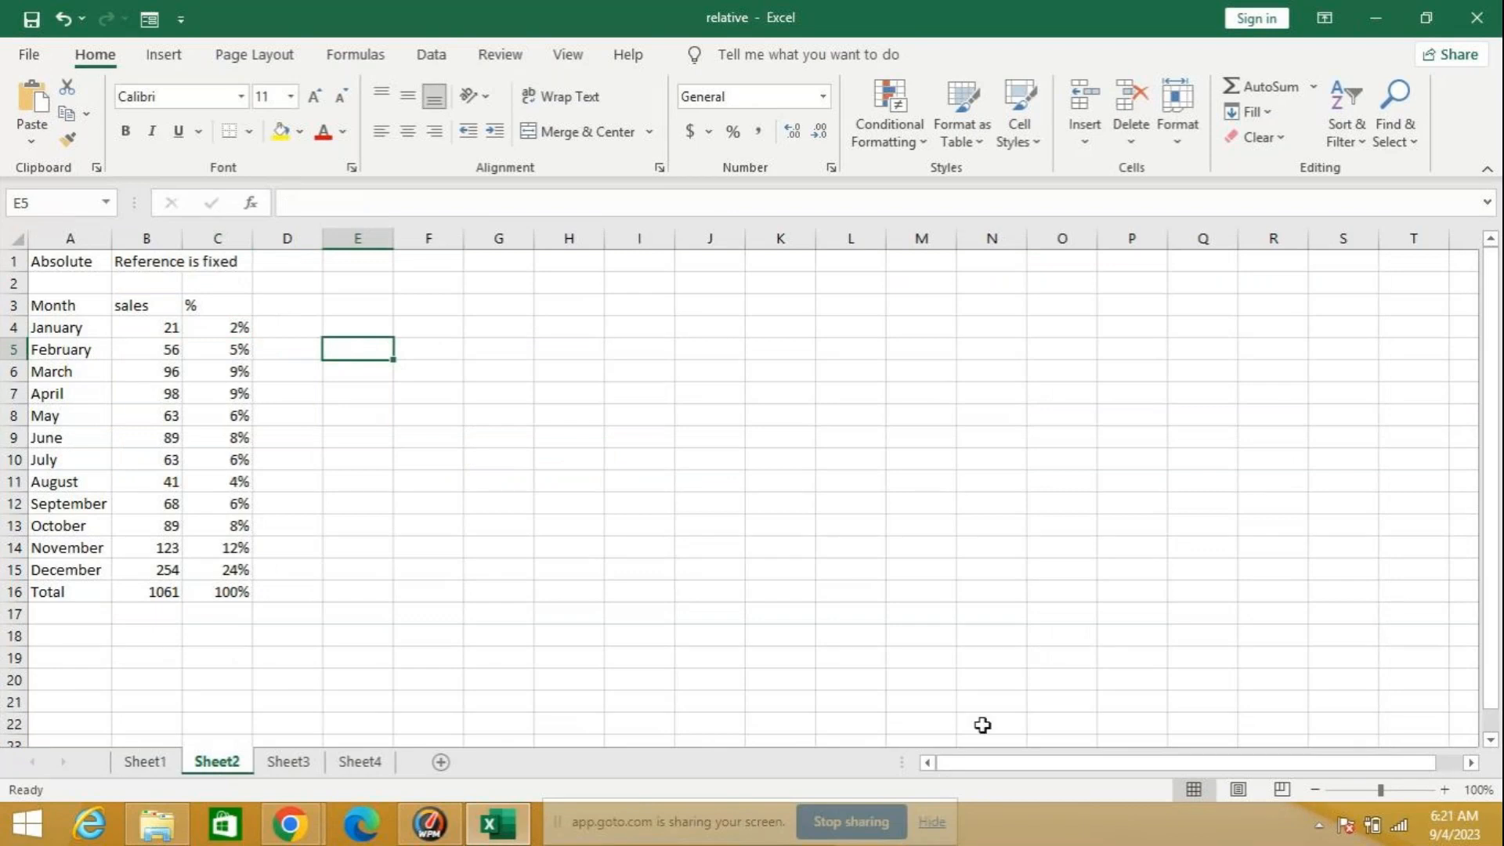
{"action": "left_click_drag", "start_coordinate": [185, 238], "coordinate": [244, 238]}
{"action": "left_click", "coordinate": [493, 426]}
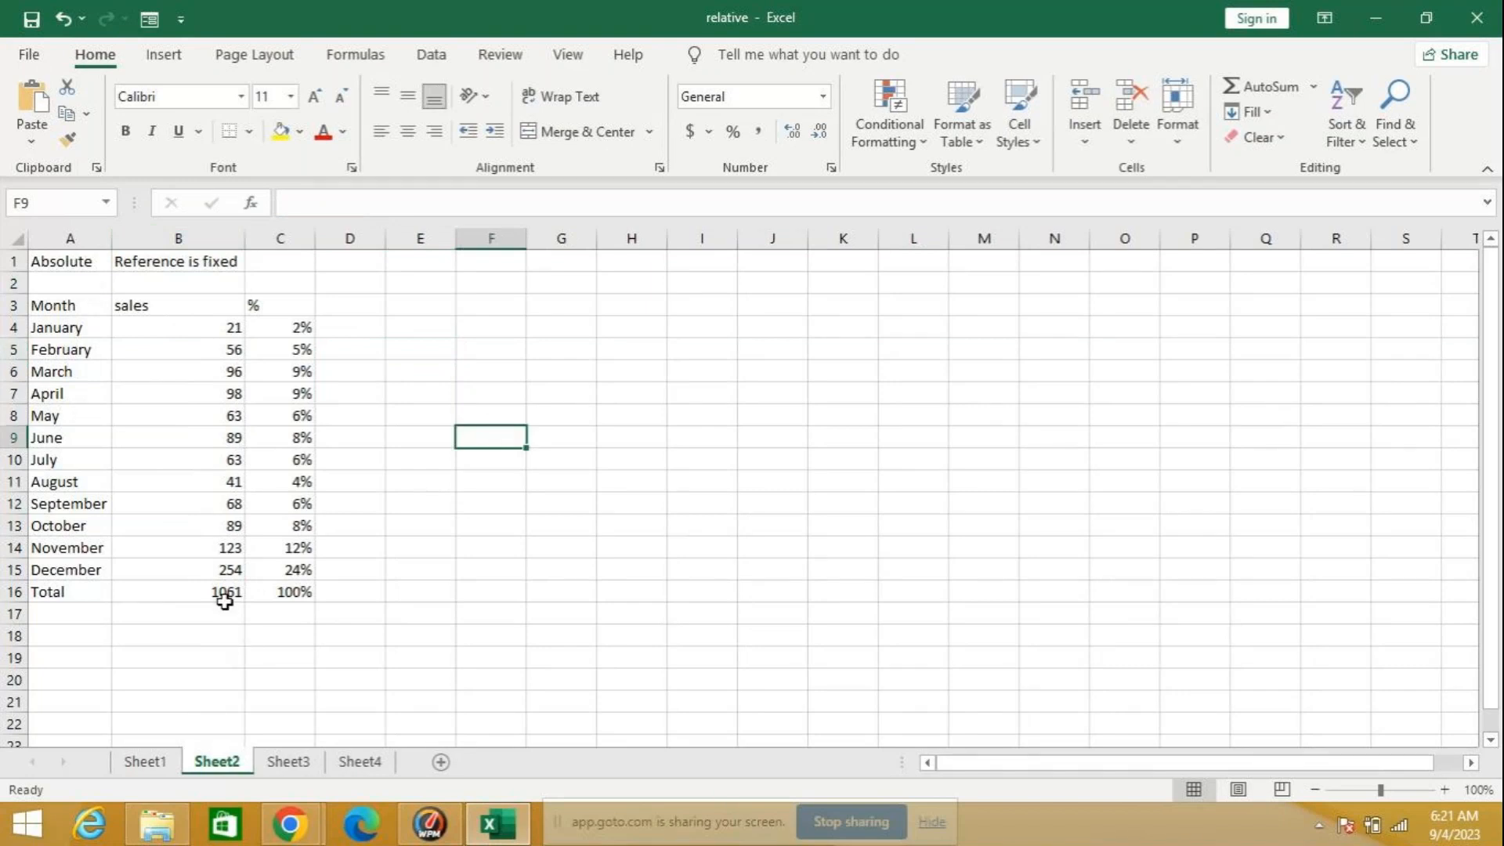
Step: Clear the percentage formulas from column C of the monthly sales table, range C4:C17
{"action": "left_click", "coordinate": [298, 327]}
{"action": "left_click_drag", "start_coordinate": [298, 327], "coordinate": [316, 613]}
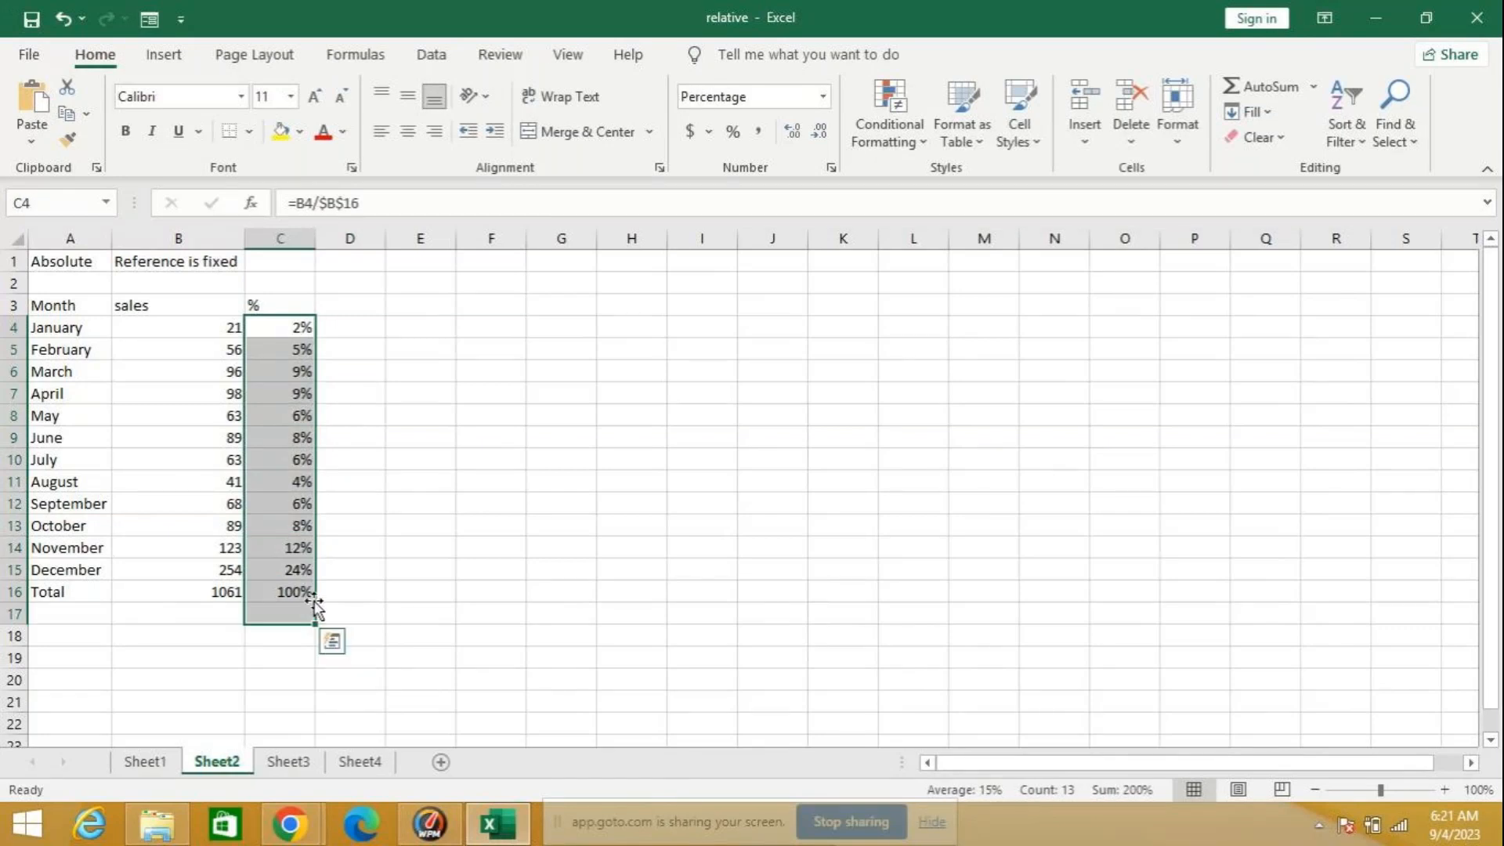
{"action": "key", "text": "Delete"}
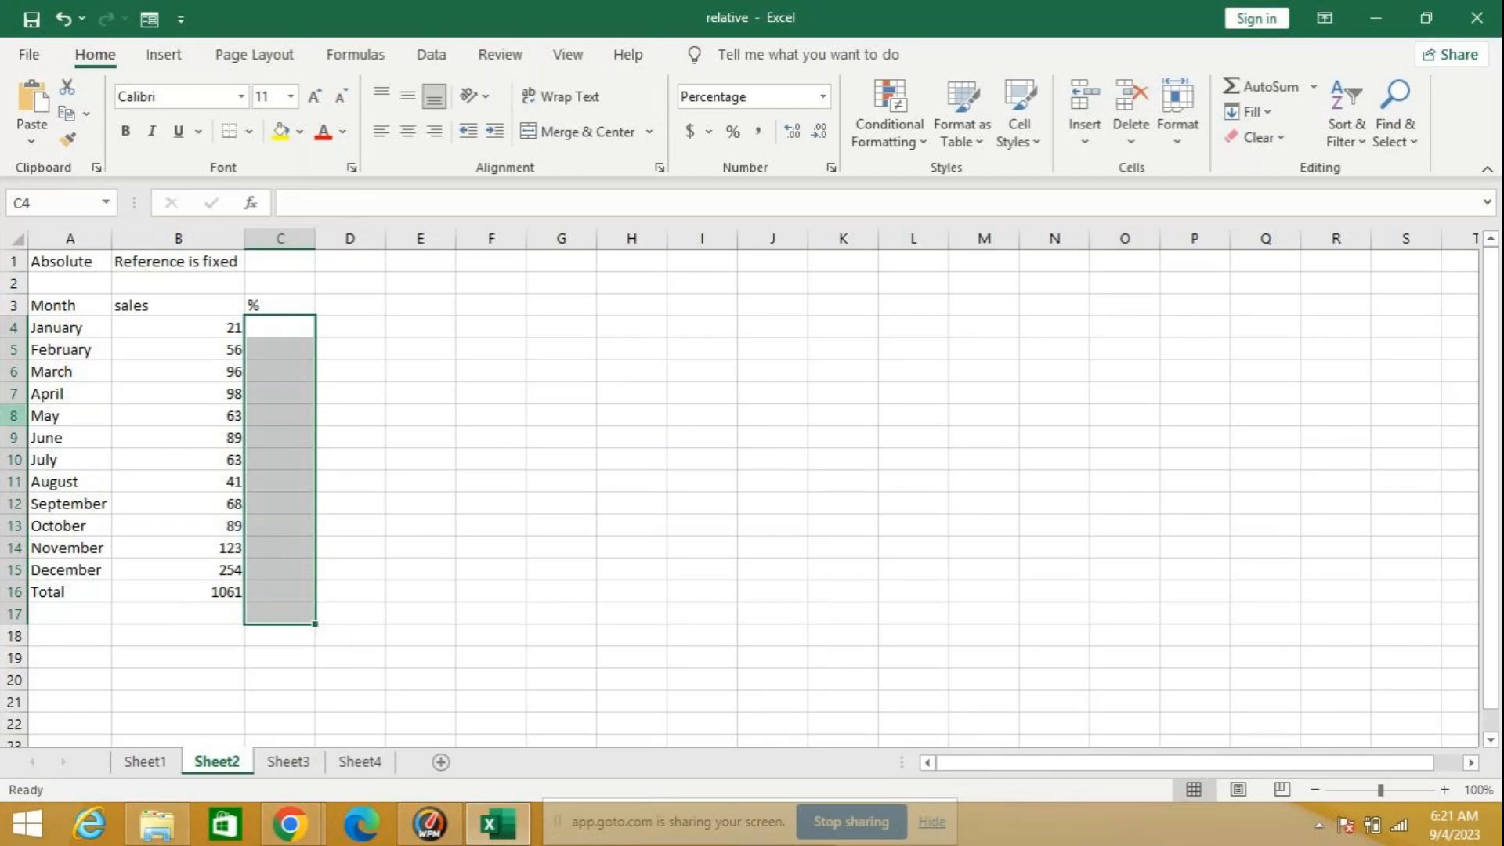
{"action": "left_click", "coordinate": [1471, 762]}
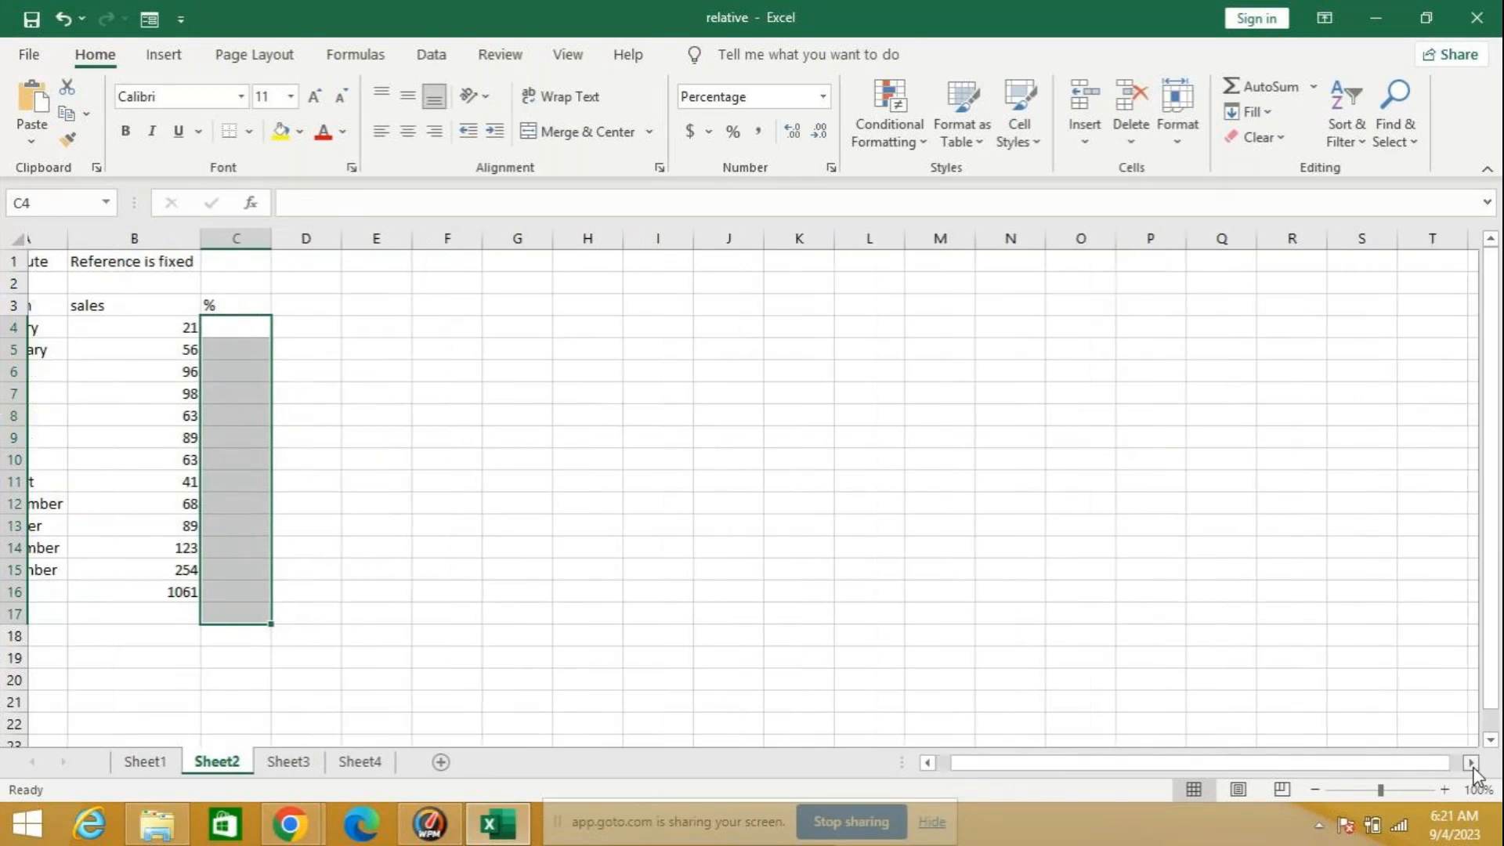
{"action": "left_click_drag", "start_coordinate": [1154, 768], "coordinate": [1018, 765]}
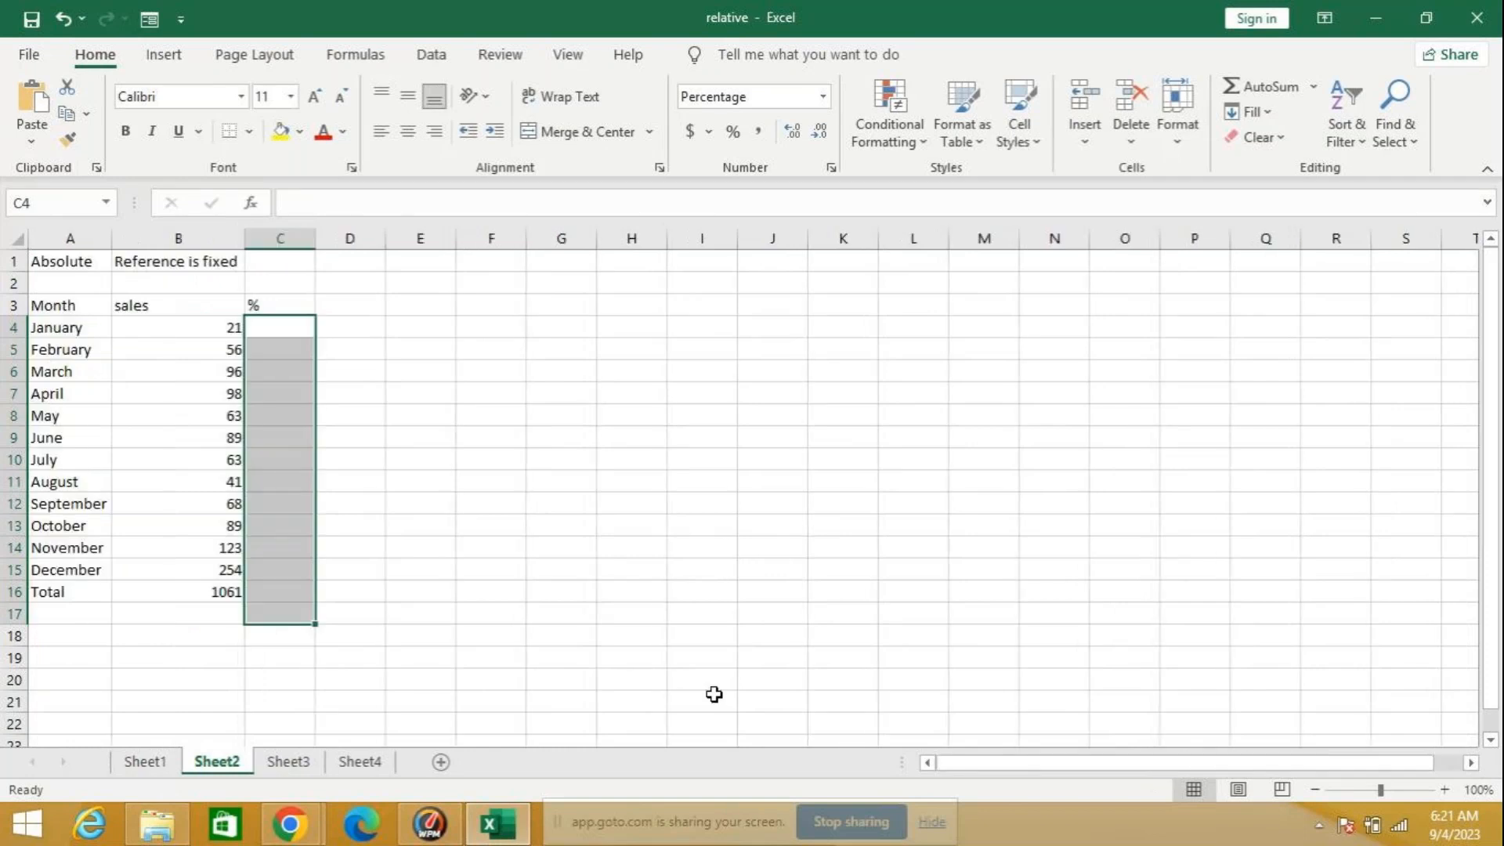
Step: Delete the sales total in B16, highlight the January to December sales in B4:B15, and reselect the empty total cell
{"action": "left_click", "coordinate": [202, 597]}
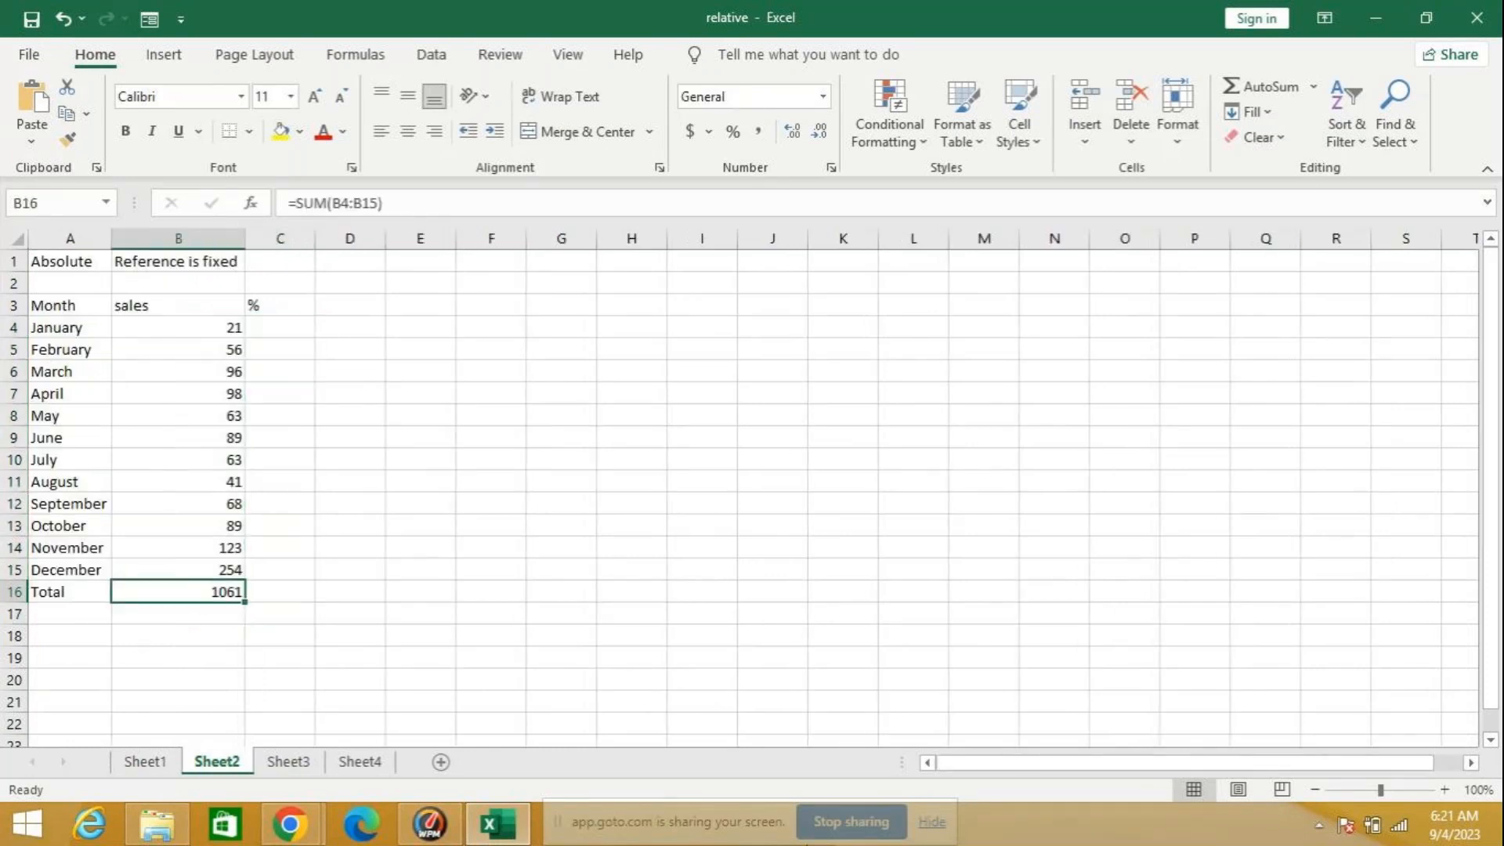
{"action": "key", "text": "Delete"}
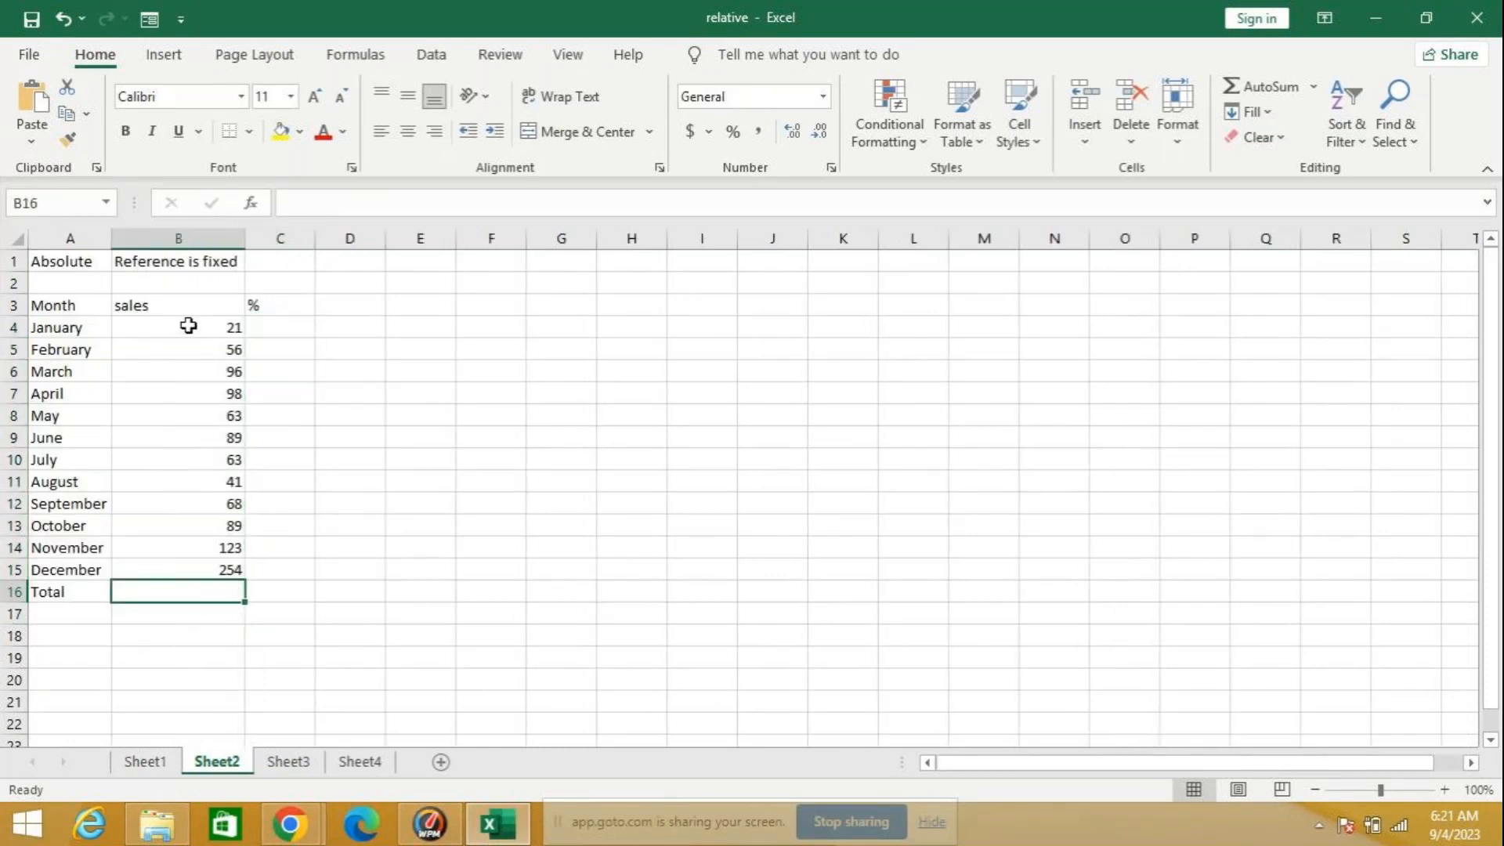
{"action": "key", "text": "Up"}
{"action": "key", "text": "Up"}
{"action": "key", "text": "Up"}
{"action": "key", "text": "Up"}
{"action": "key", "text": "Up"}
{"action": "key", "text": "Up"}
{"action": "key", "text": "Up"}
{"action": "key", "text": "Up"}
{"action": "key", "text": "Up"}
{"action": "key", "text": "Up"}
{"action": "key", "text": "Up"}
{"action": "key", "text": "Up"}
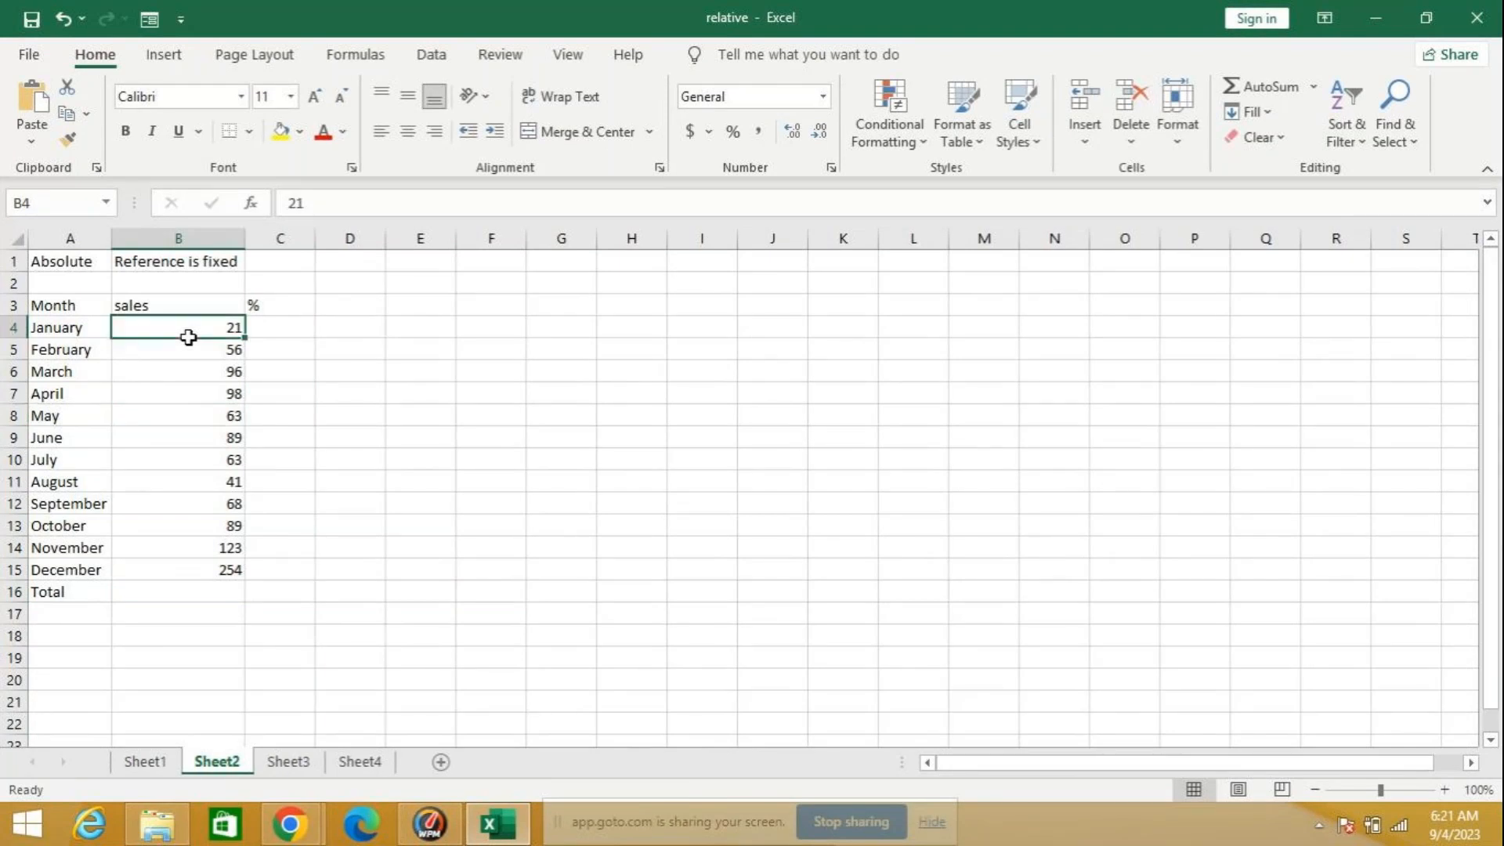
{"action": "left_click_drag", "start_coordinate": [188, 337], "coordinate": [208, 573]}
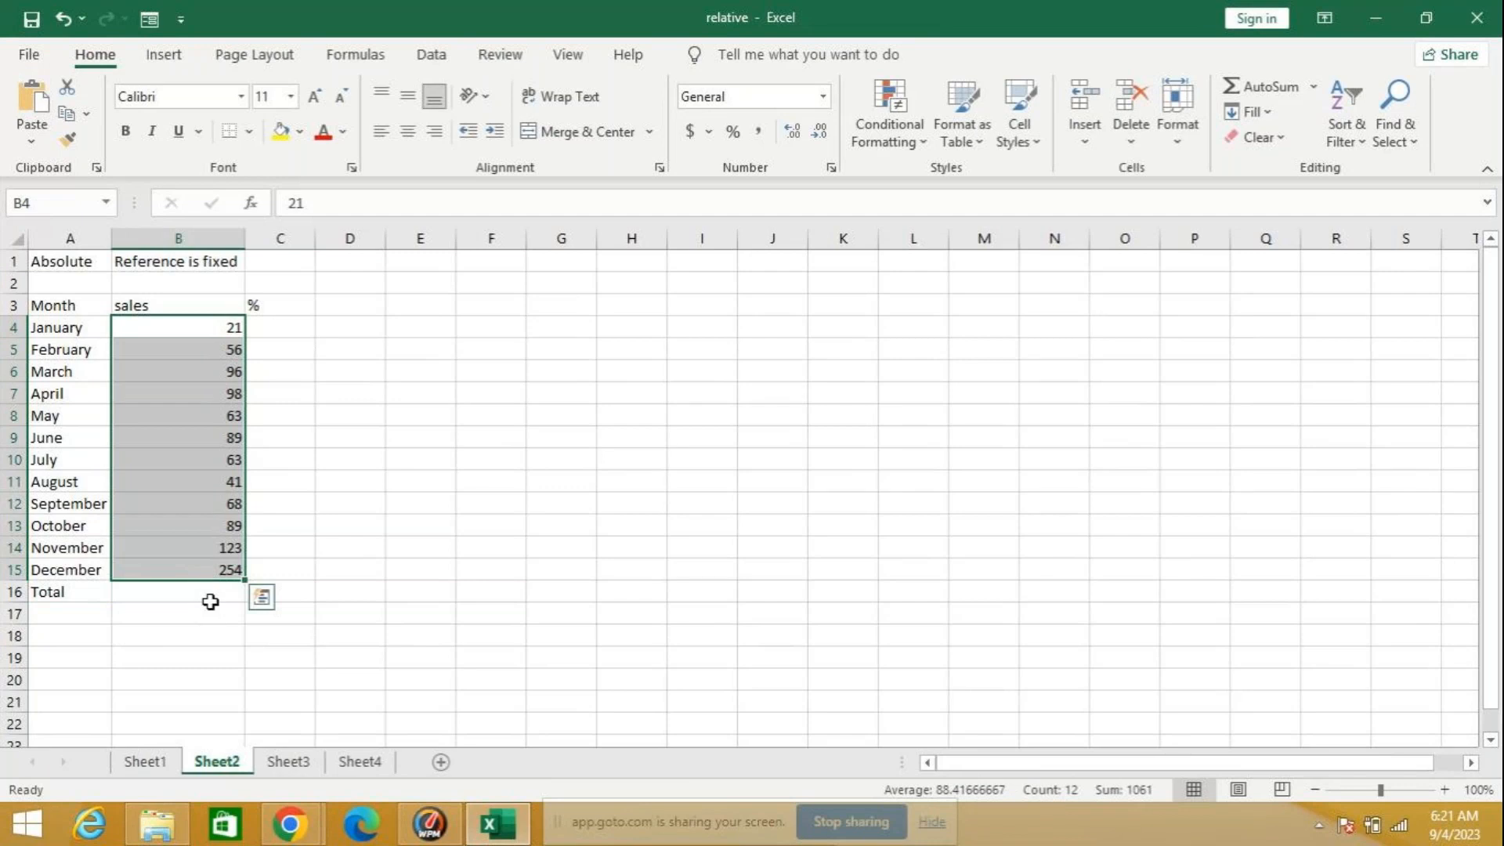
{"action": "left_click", "coordinate": [210, 601]}
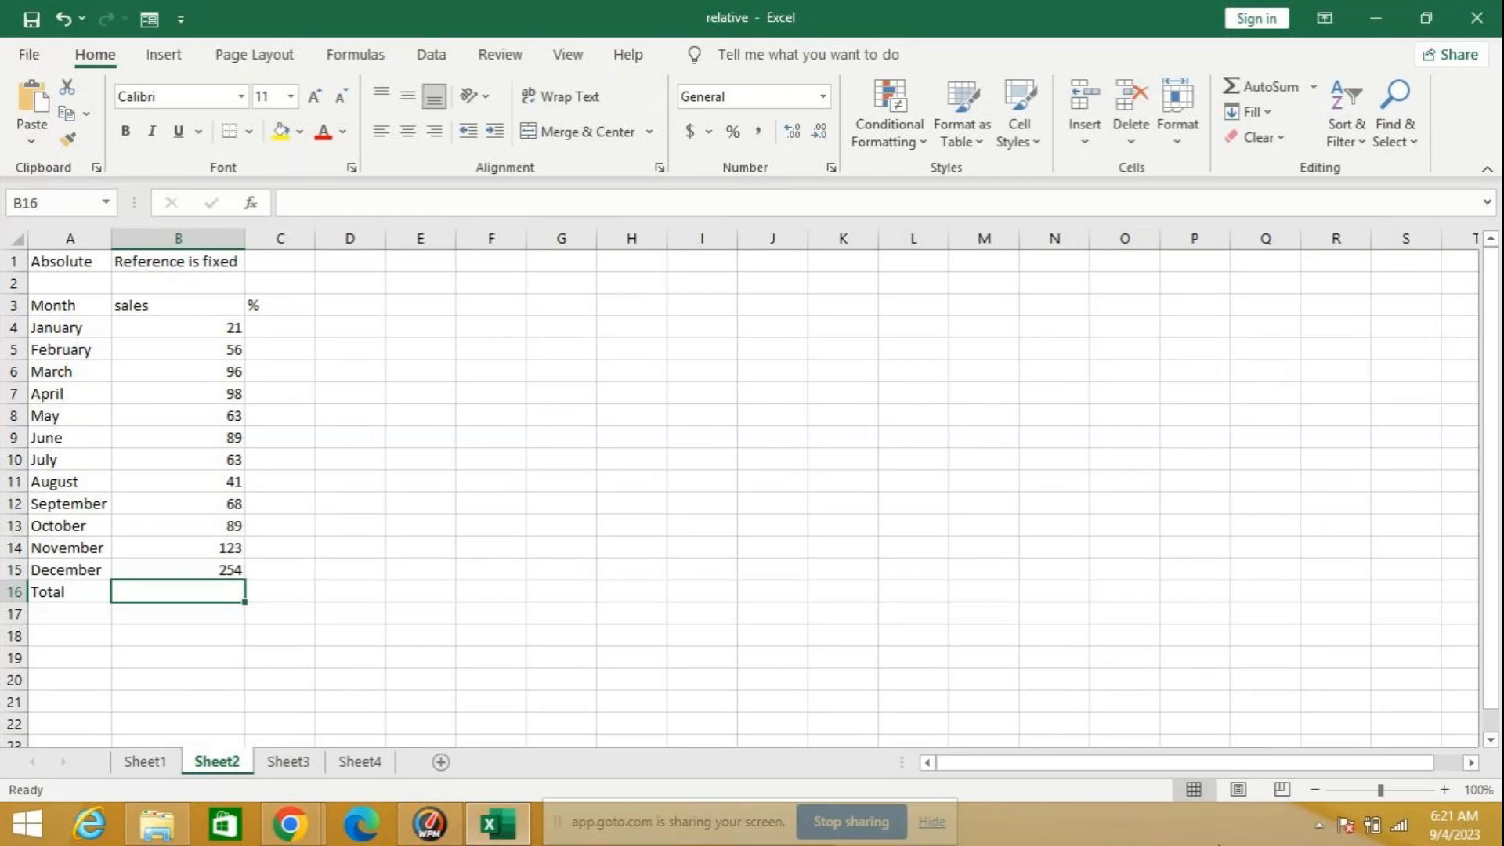
Step: Total the January to December sales in B16 with the formula =SUM(B4:B15)
{"action": "type", "text": "="}
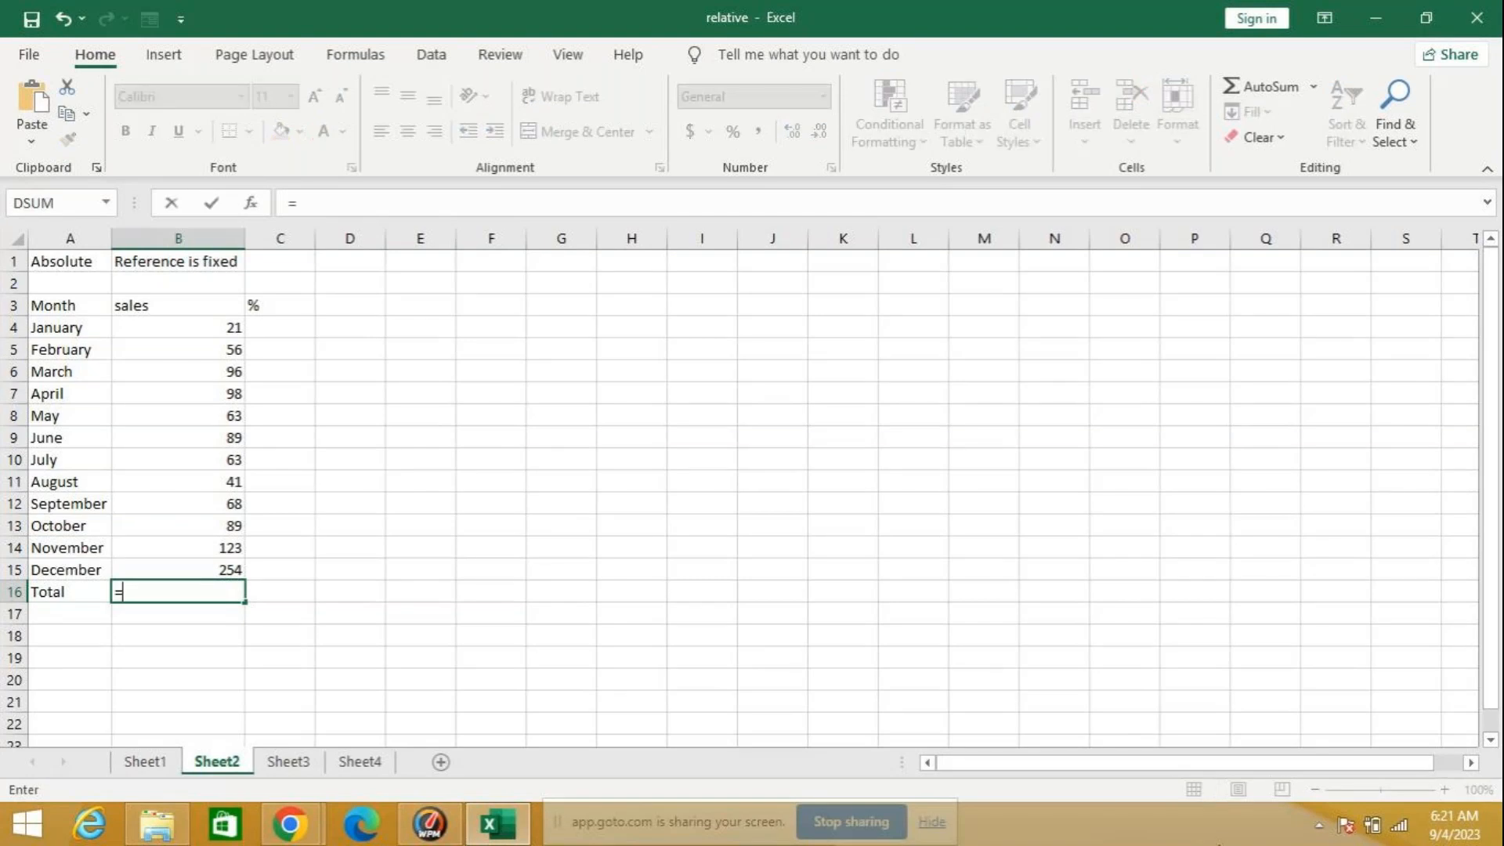
{"action": "type", "text": "sum("}
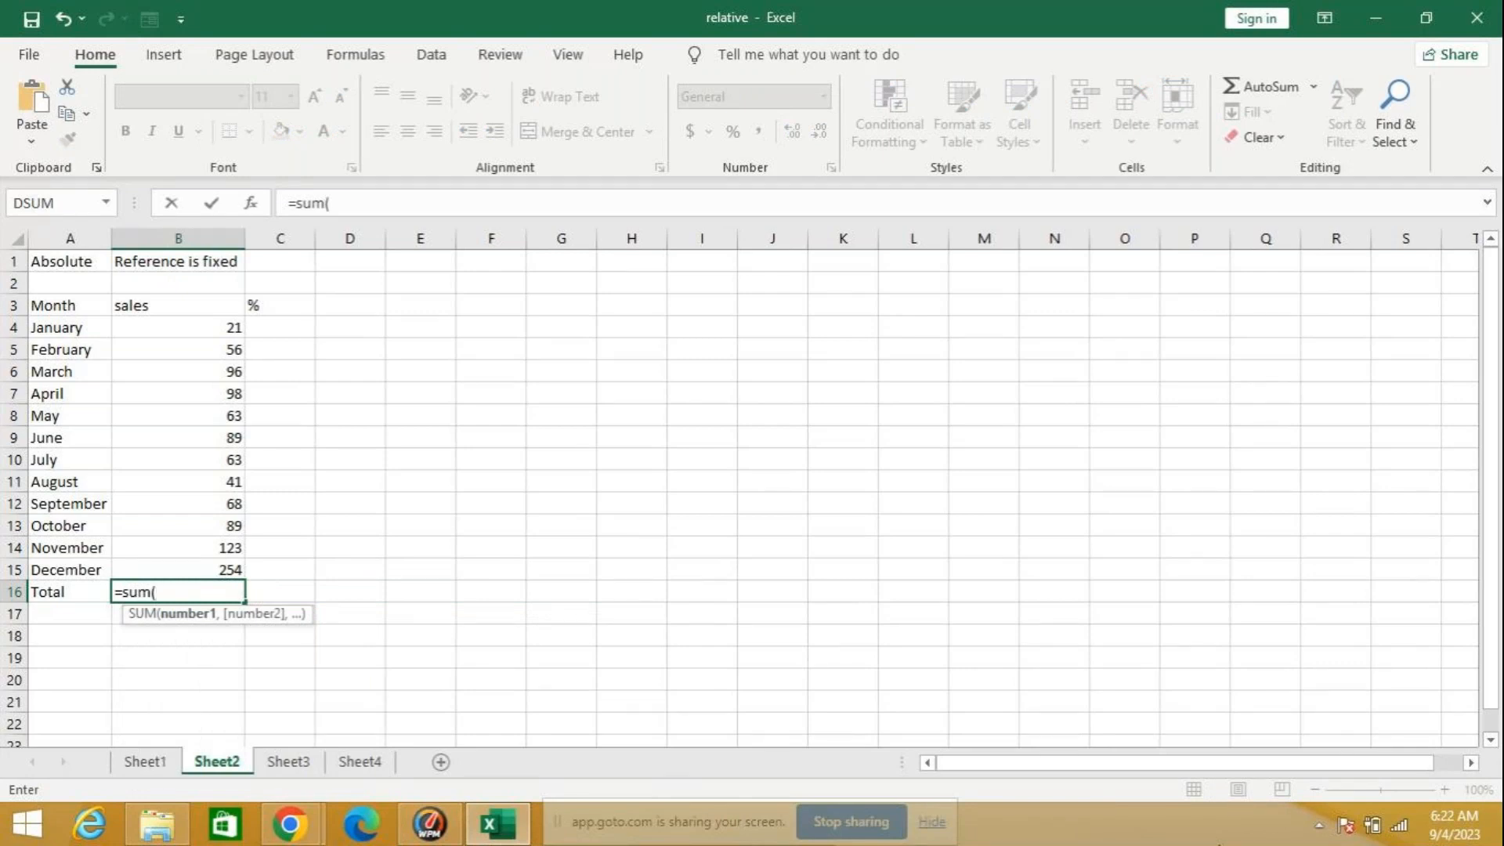
{"action": "type", "text": "b4"}
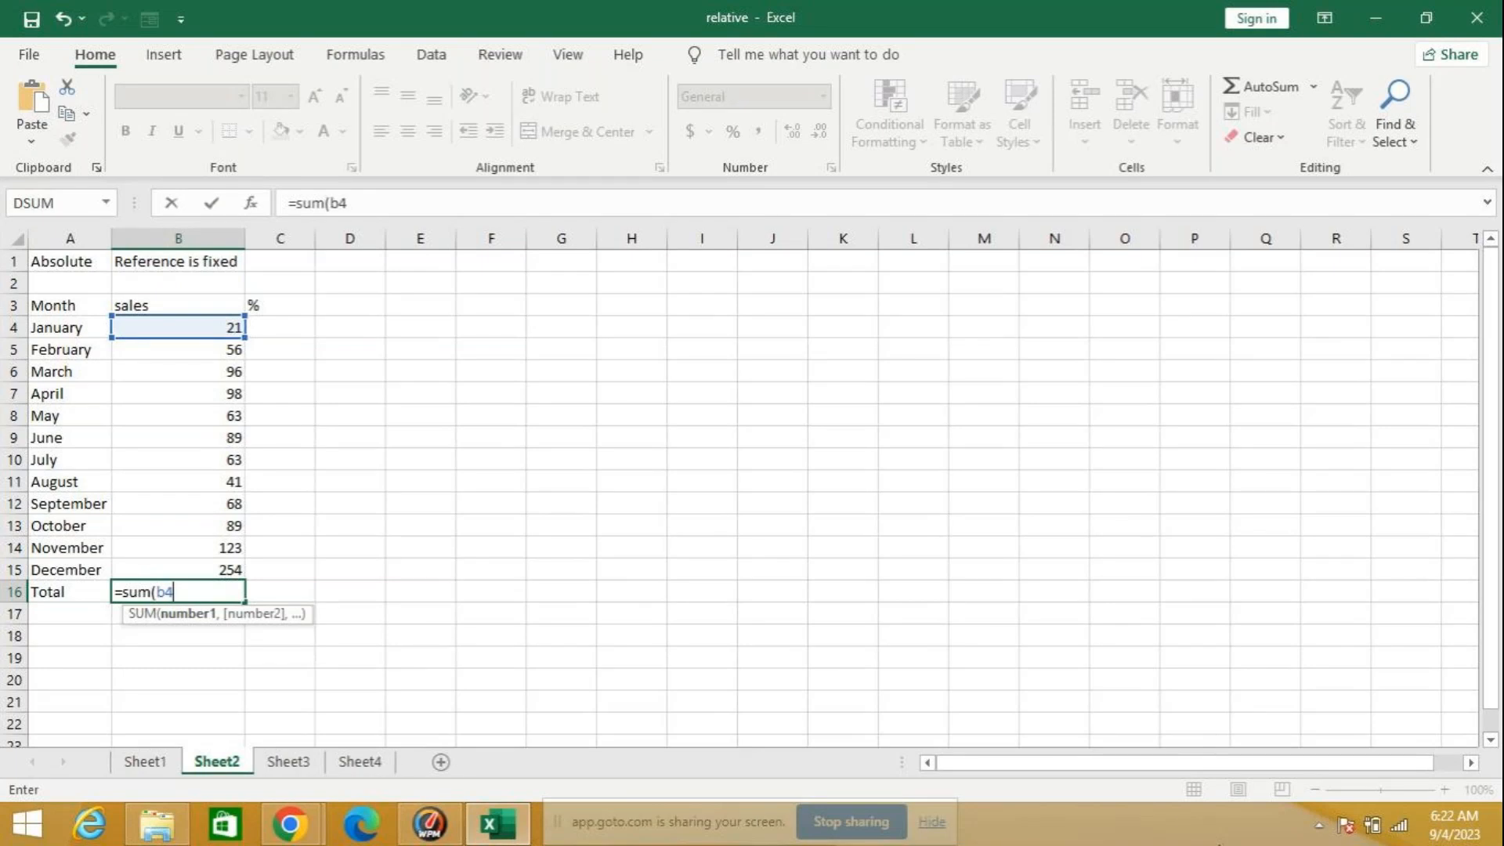
{"action": "type", "text": ":"}
{"action": "type", "text": "b15"}
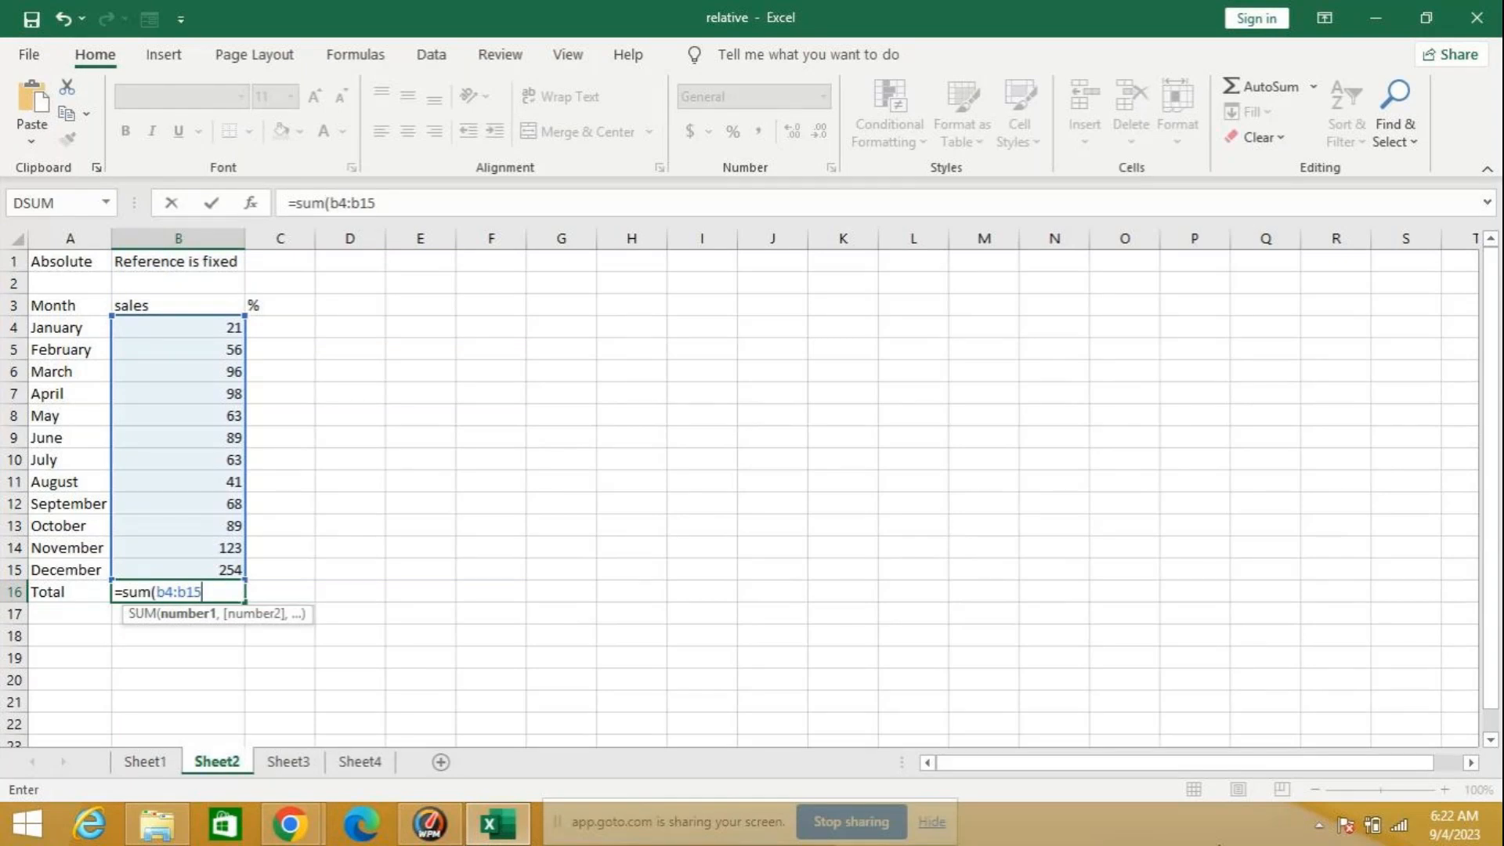
{"action": "type", "text": ")"}
{"action": "key", "text": "Return"}
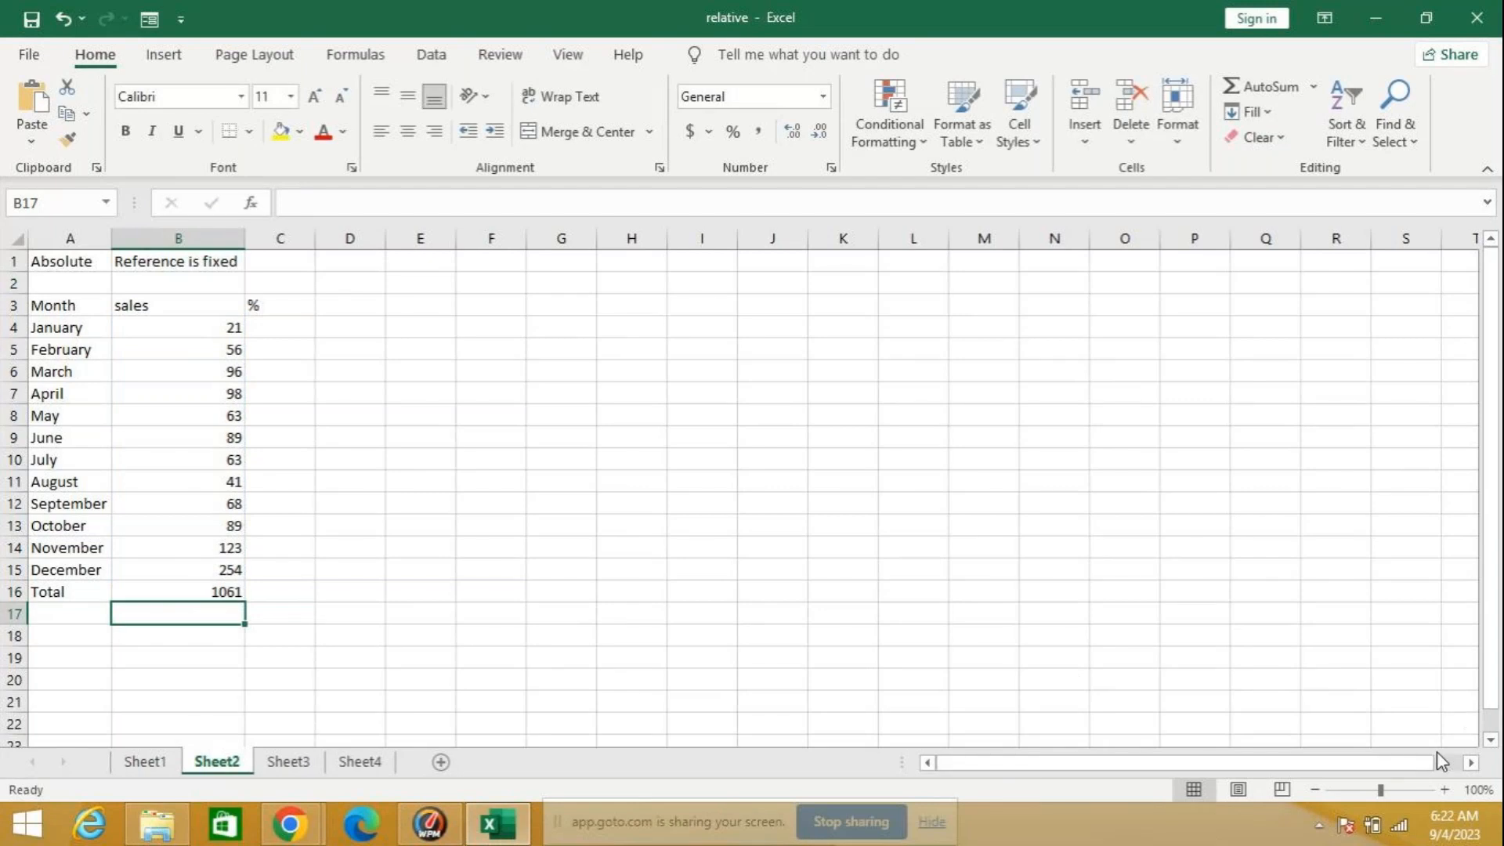
Step: Enter the January percentage formula =B4/B16 in C4, dividing the month's sales by the total
{"action": "mouse_move", "coordinate": [1438, 754]}
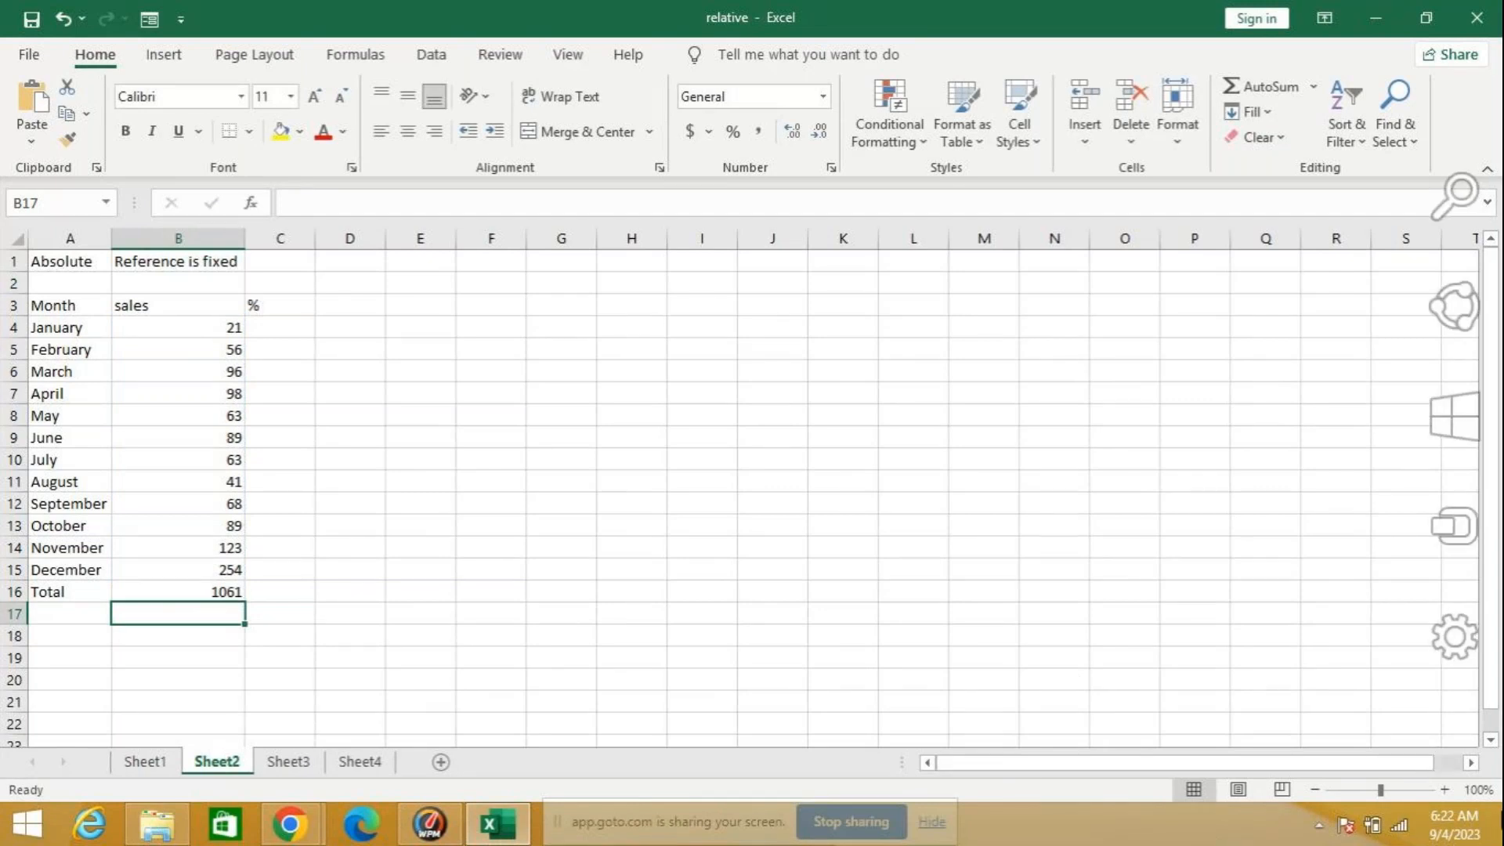
{"action": "left_click", "coordinate": [270, 325]}
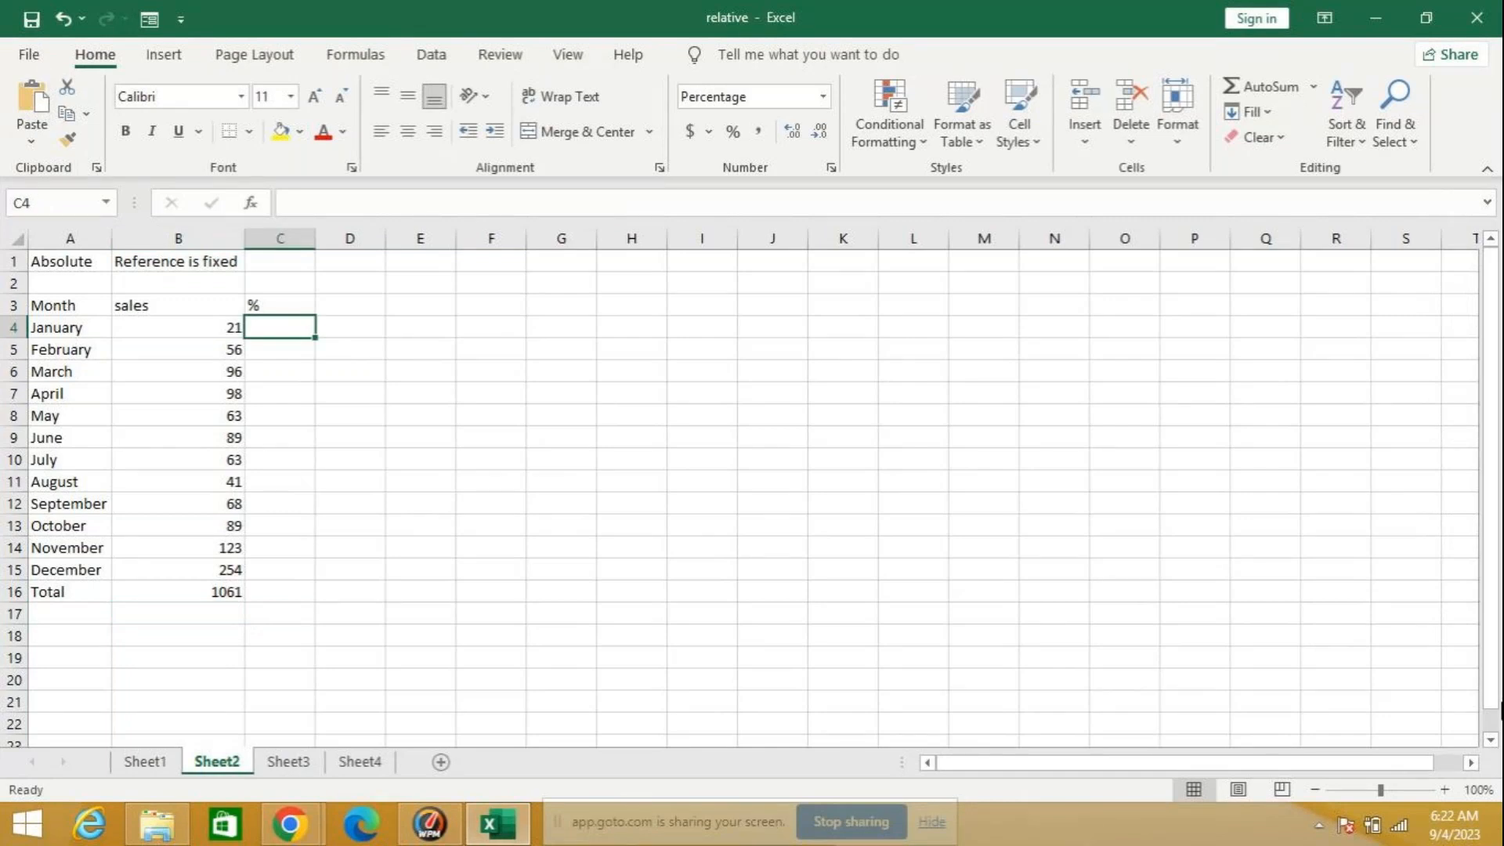
{"action": "type", "text": "="}
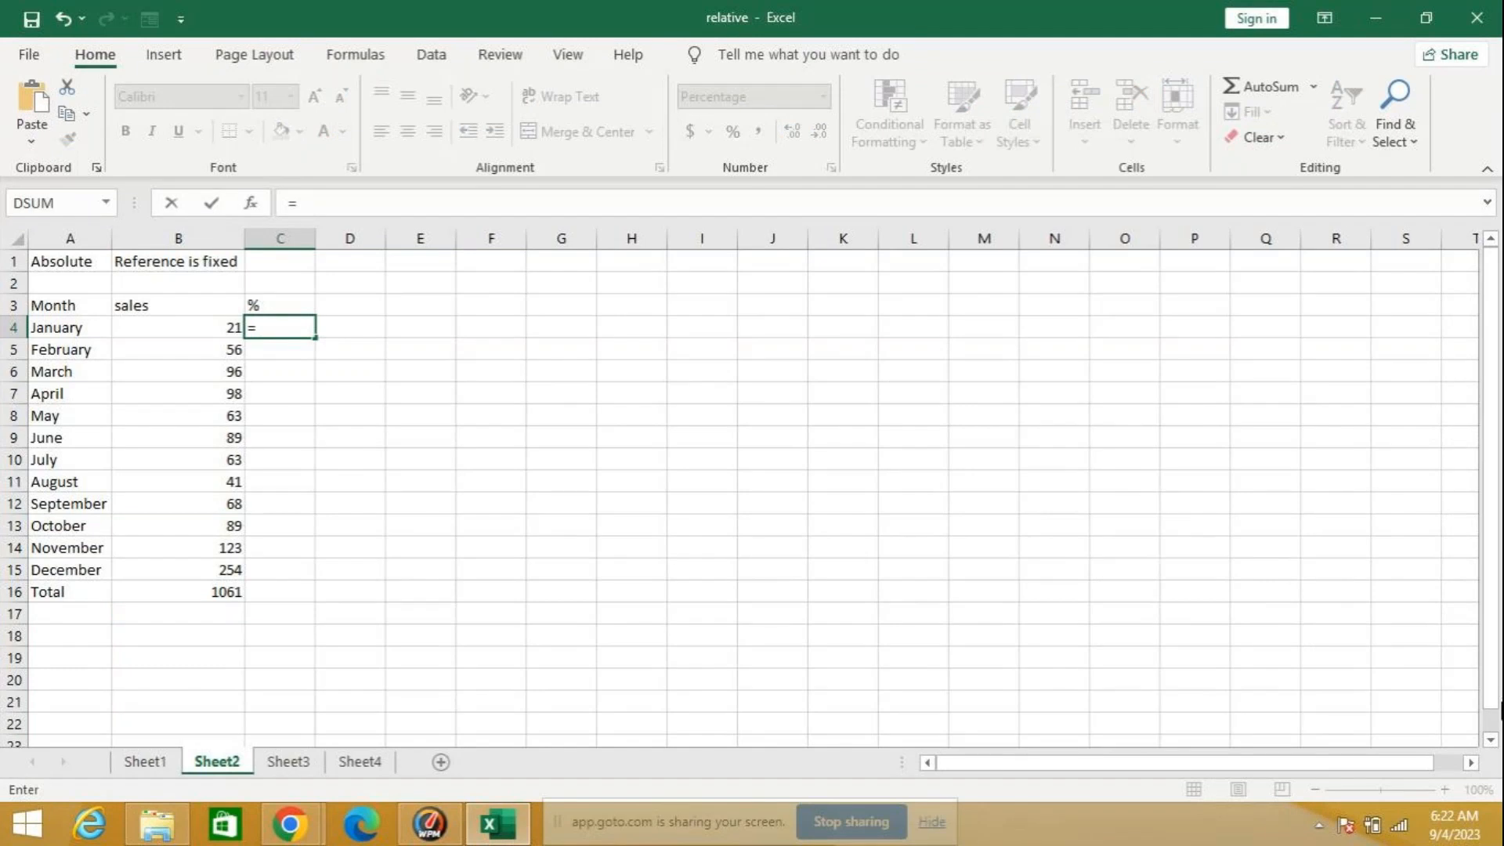
{"action": "left_click", "coordinate": [163, 325]}
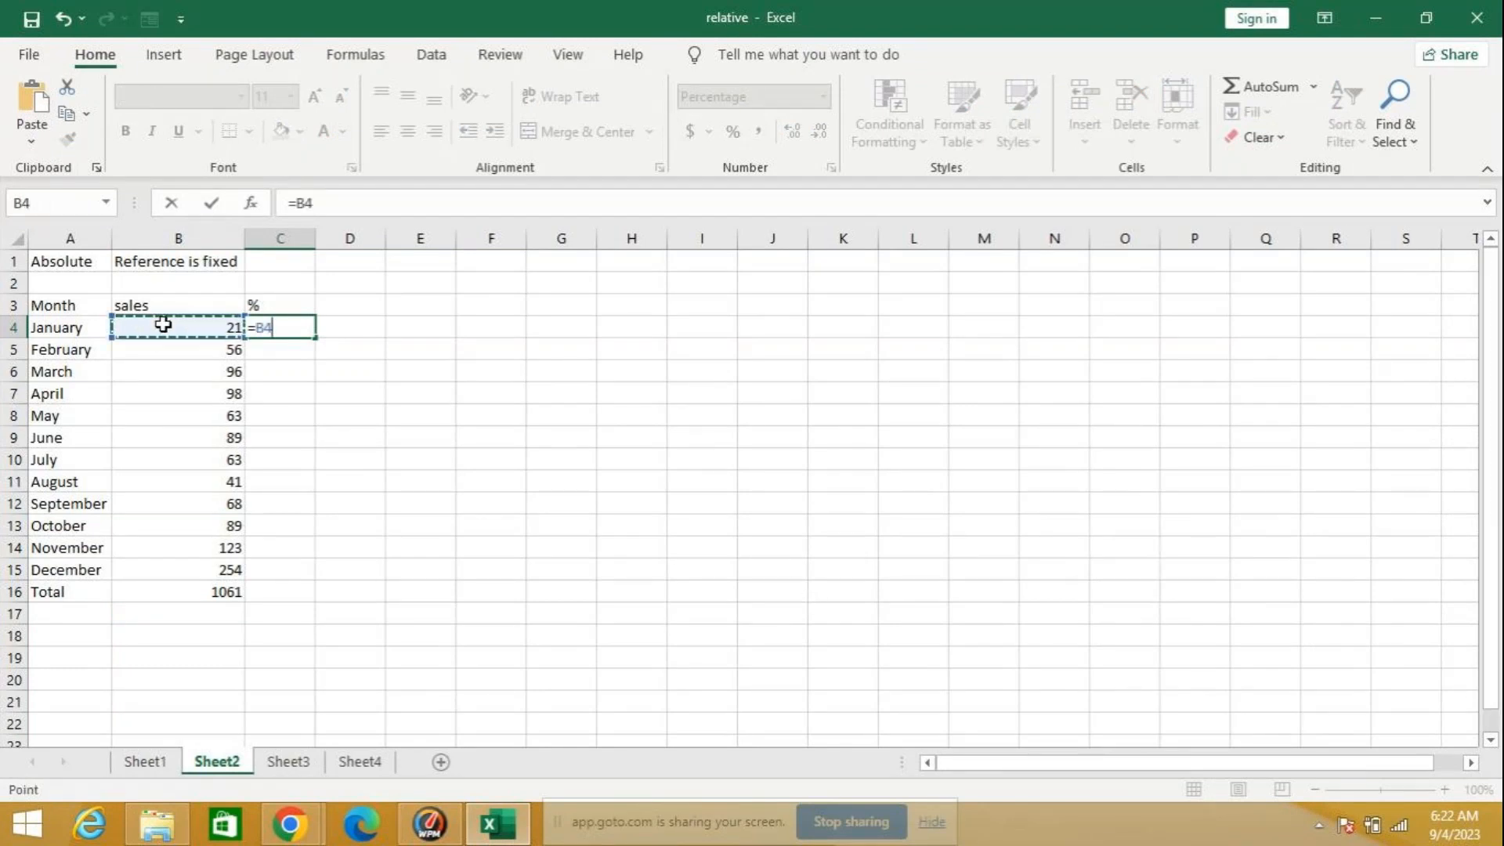
{"action": "key", "text": "BackSpace"}
{"action": "type", "text": "/"}
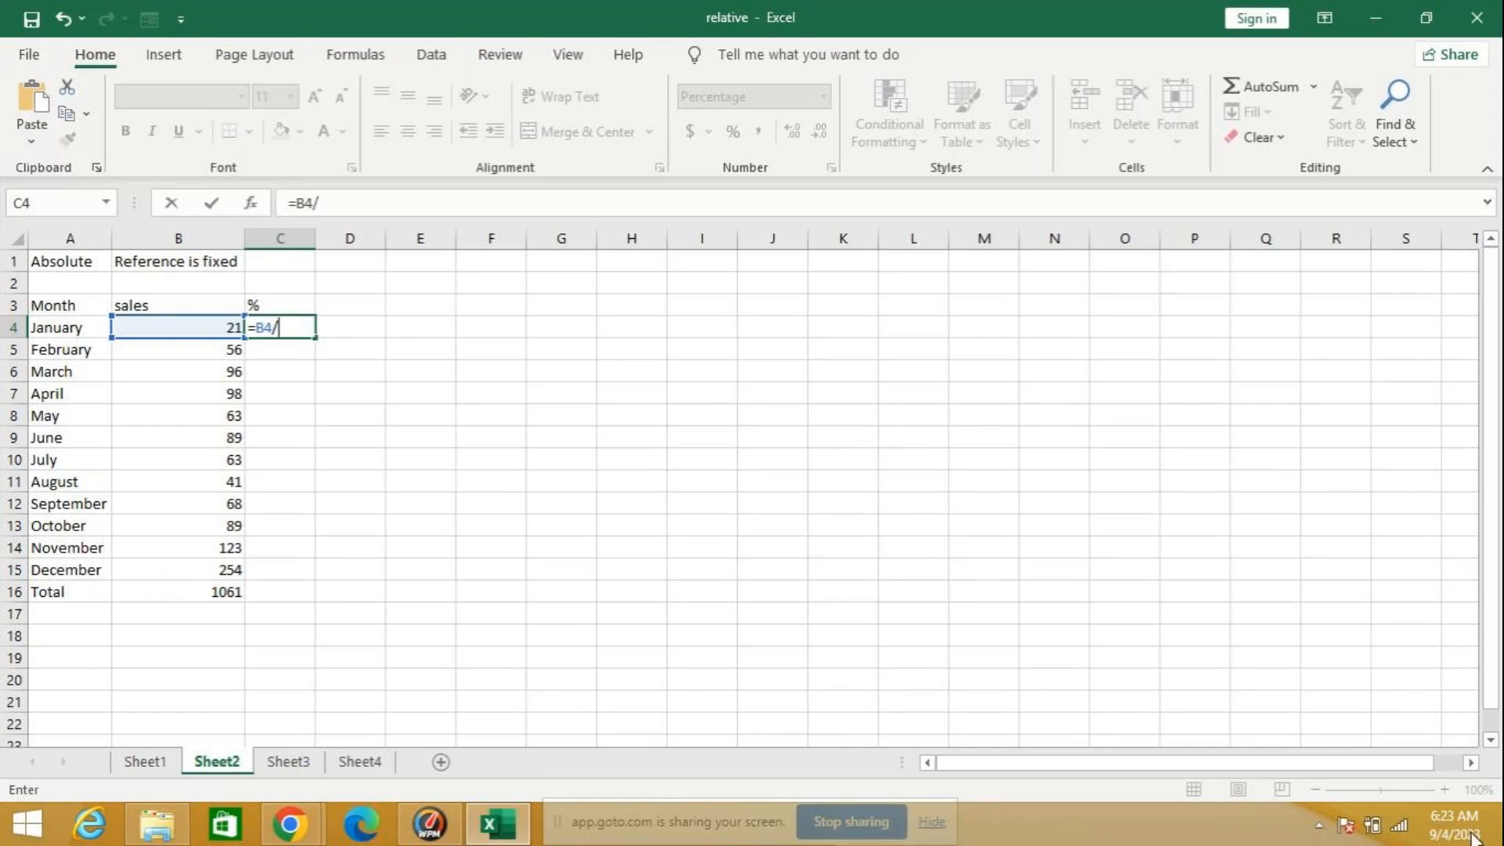
{"action": "mouse_move", "coordinate": [1502, 842]}
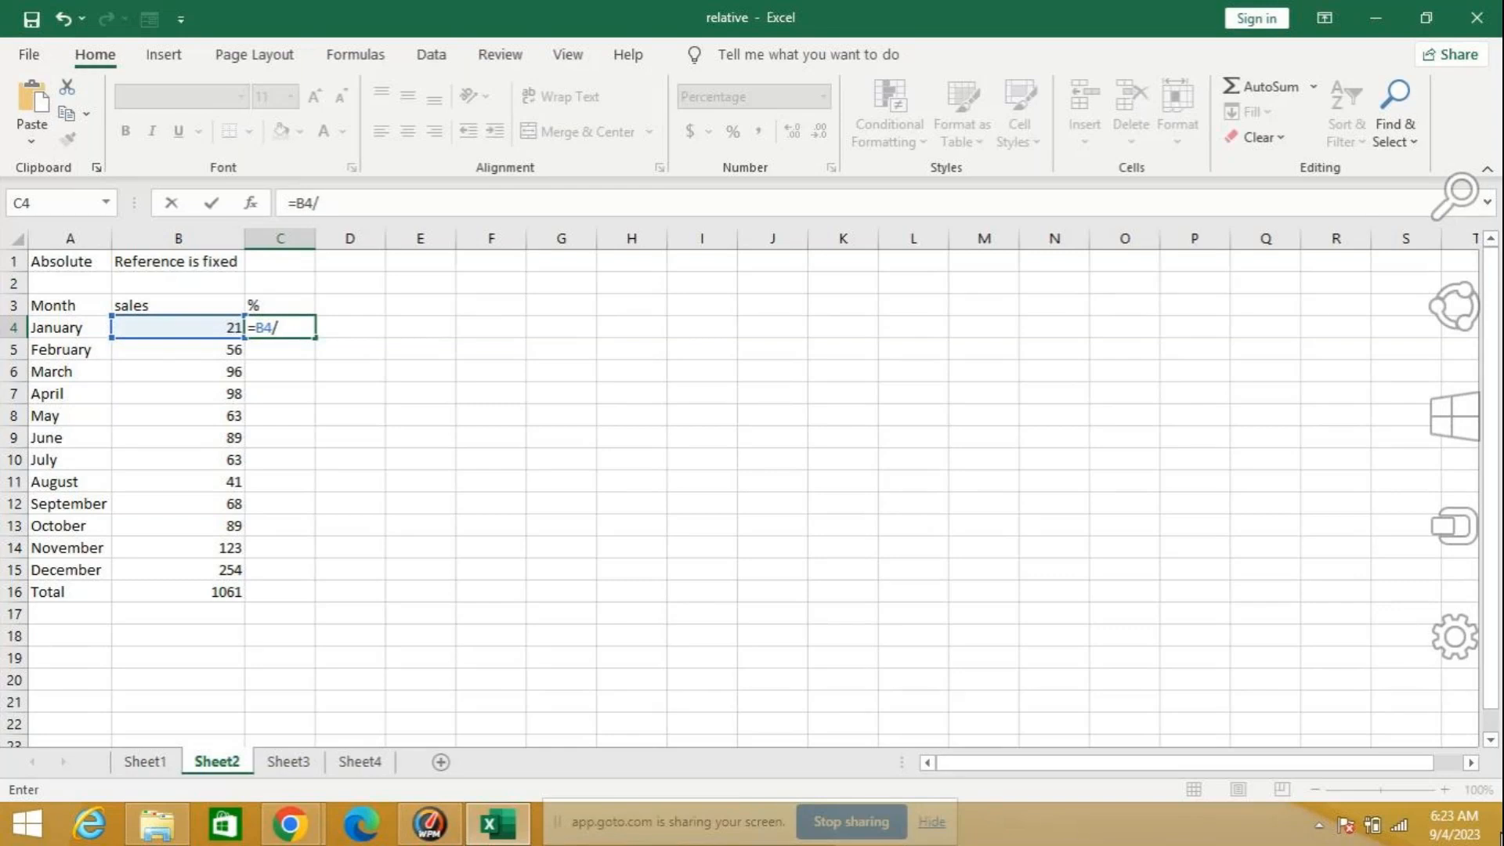
{"action": "left_click", "coordinate": [196, 591]}
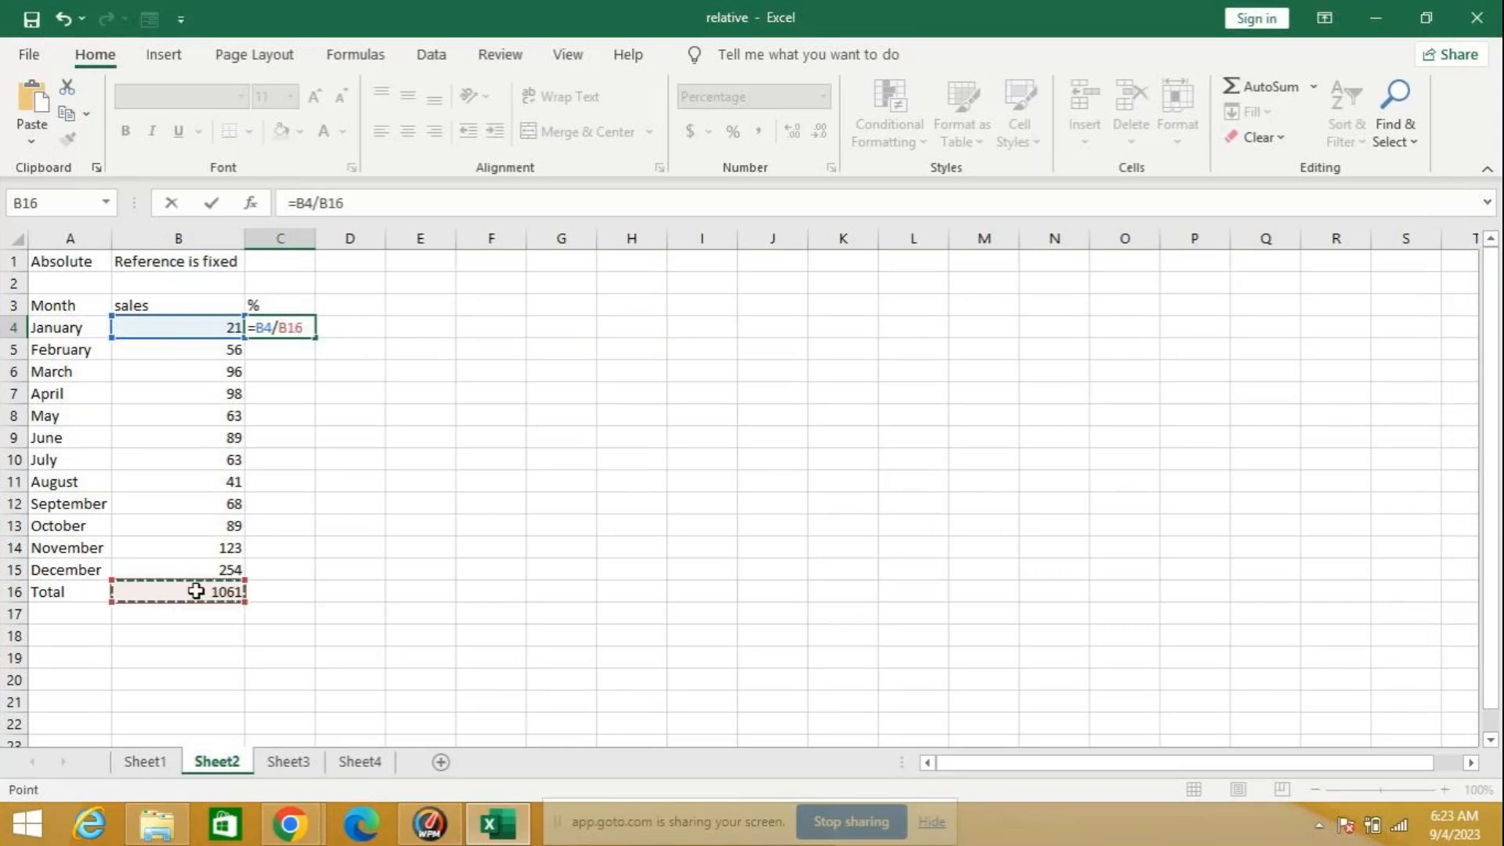
{"action": "key", "text": "Return"}
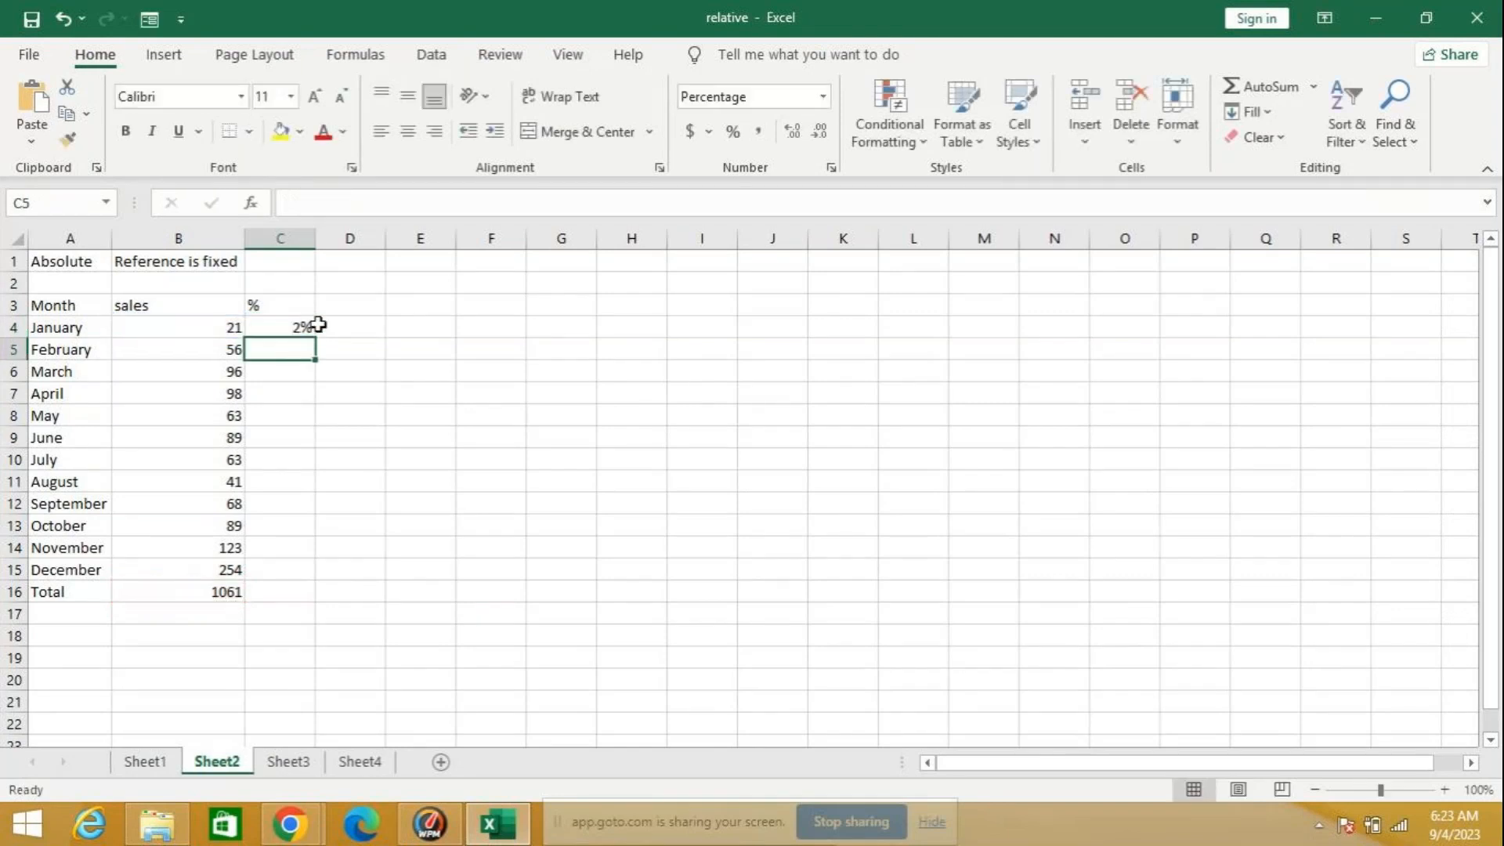
Step: Fill the relative percentage formula from C4 down to C16 and inspect the copied formulas in C5 and C6
{"action": "left_click", "coordinate": [282, 327]}
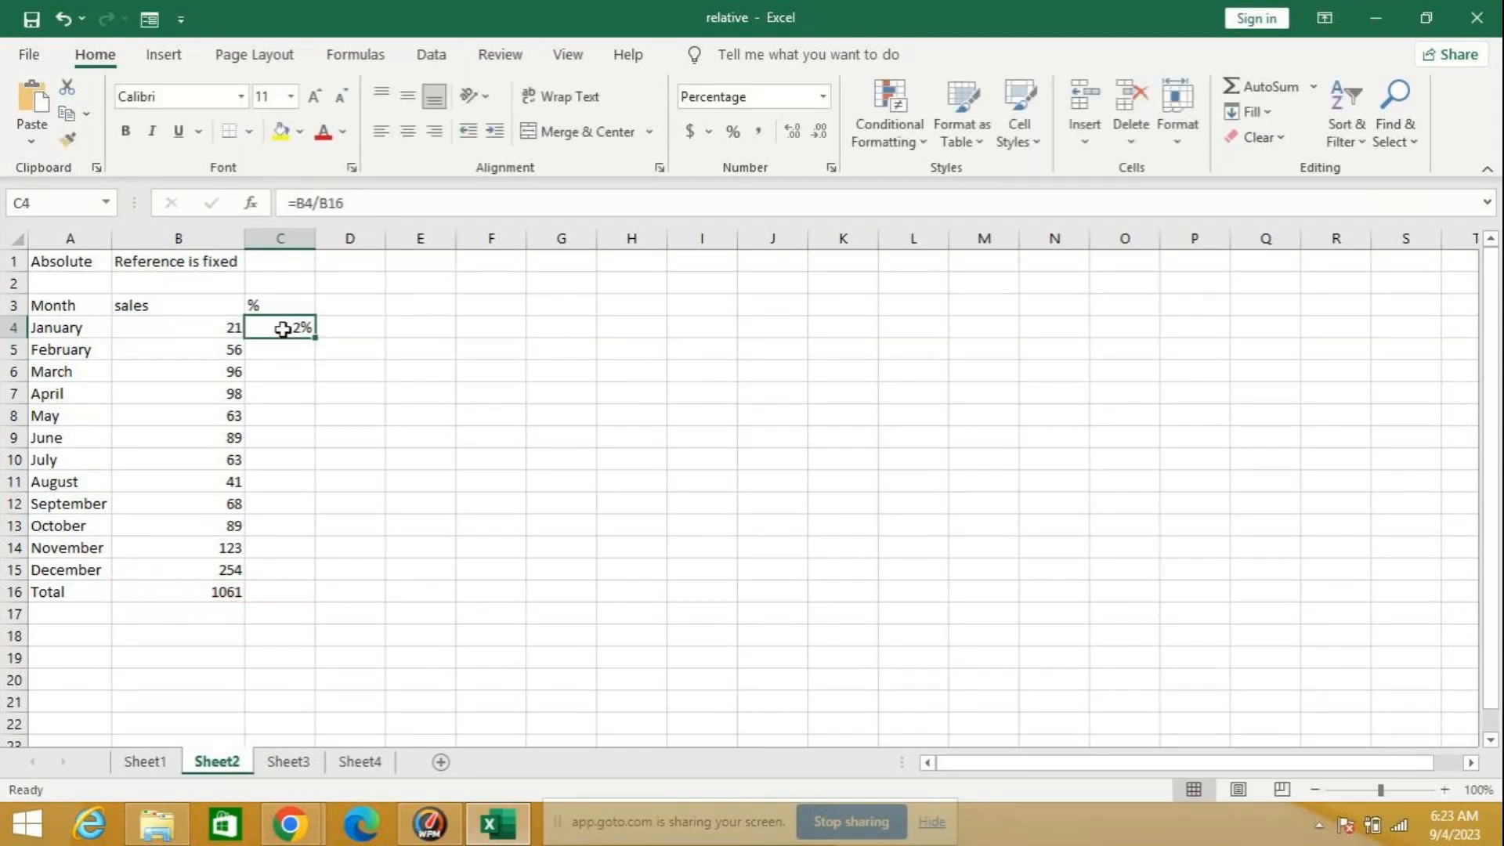
{"action": "left_click_drag", "start_coordinate": [316, 337], "coordinate": [353, 604]}
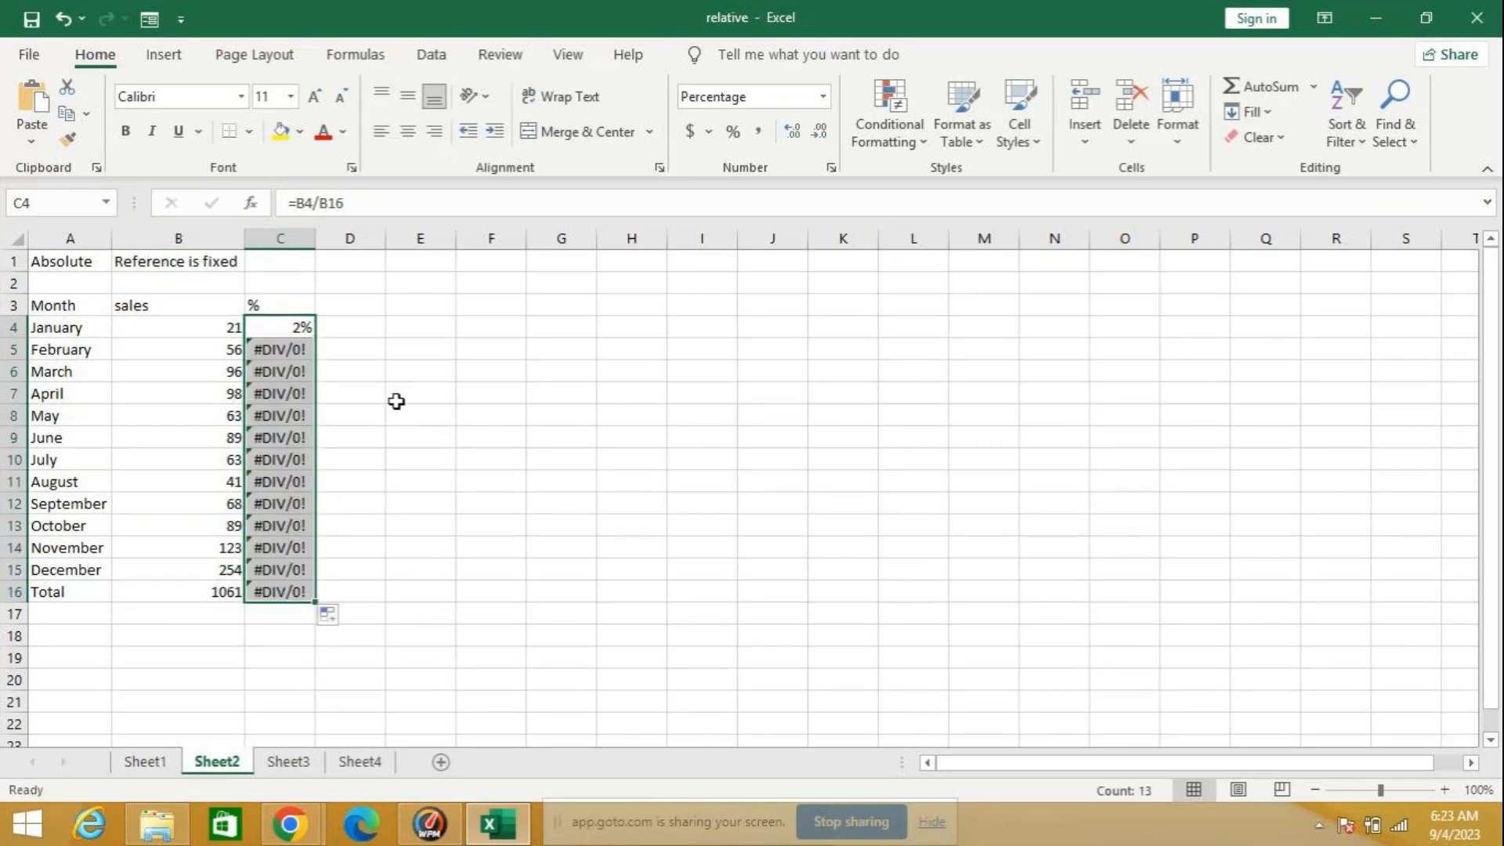
{"action": "left_click", "coordinate": [285, 350]}
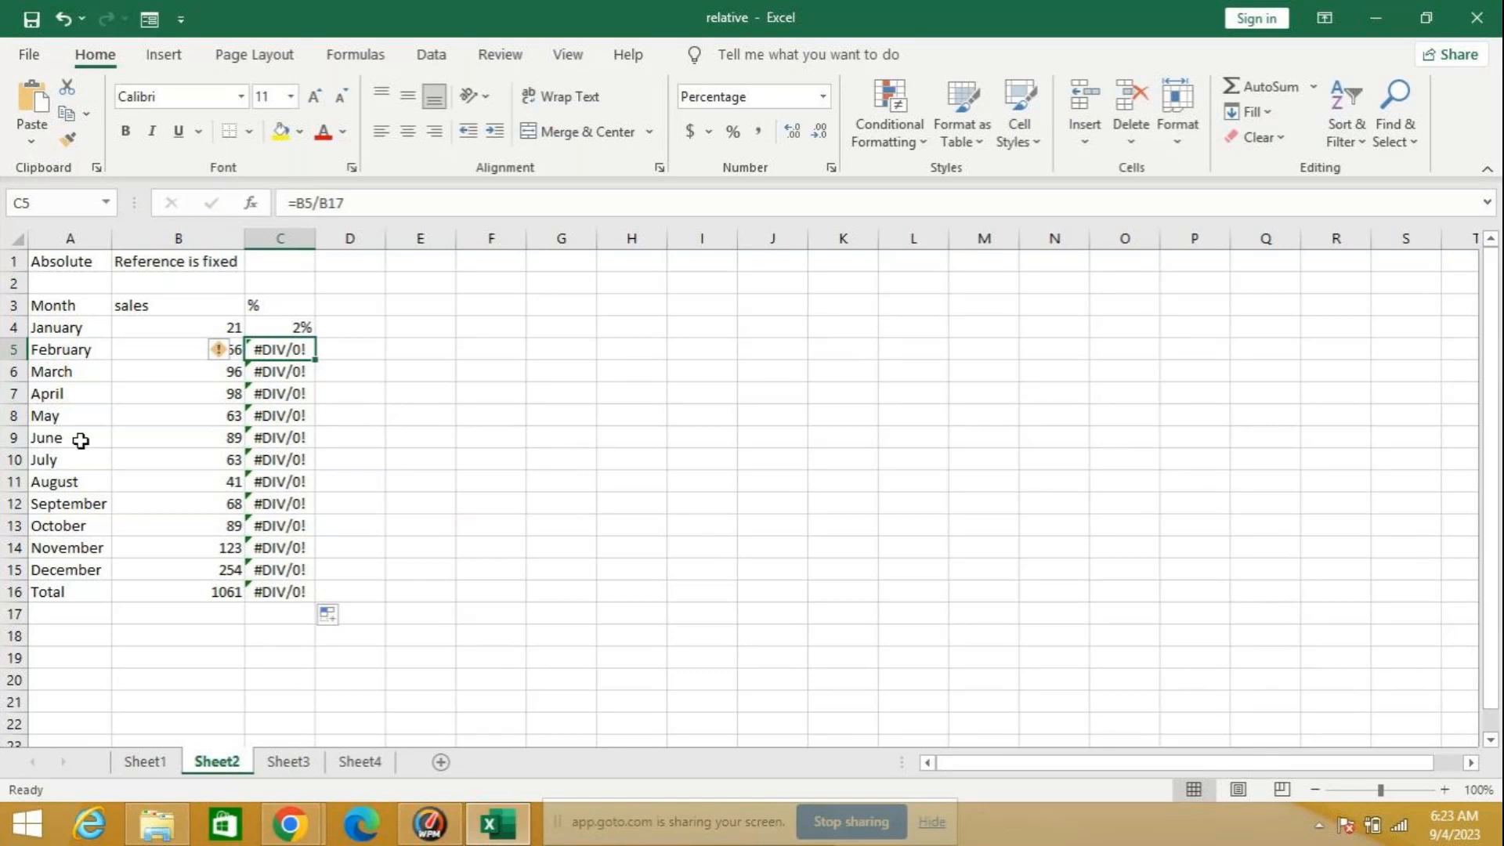
{"action": "key", "text": "Down"}
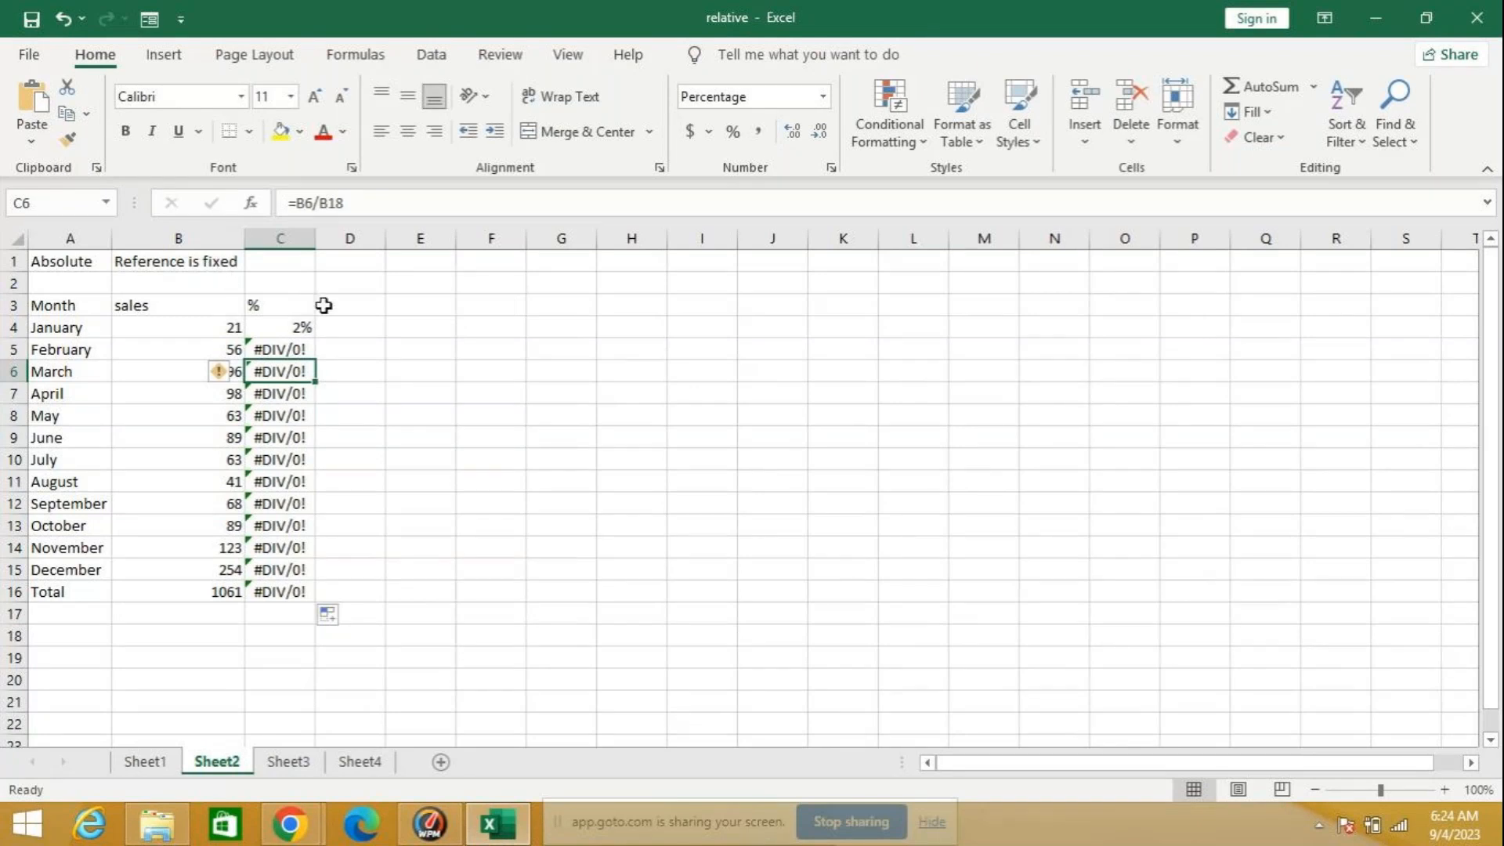
Step: Make the total reference in the C4 percentage formula absolute so it reads =B4/$B$16
{"action": "left_click", "coordinate": [284, 327]}
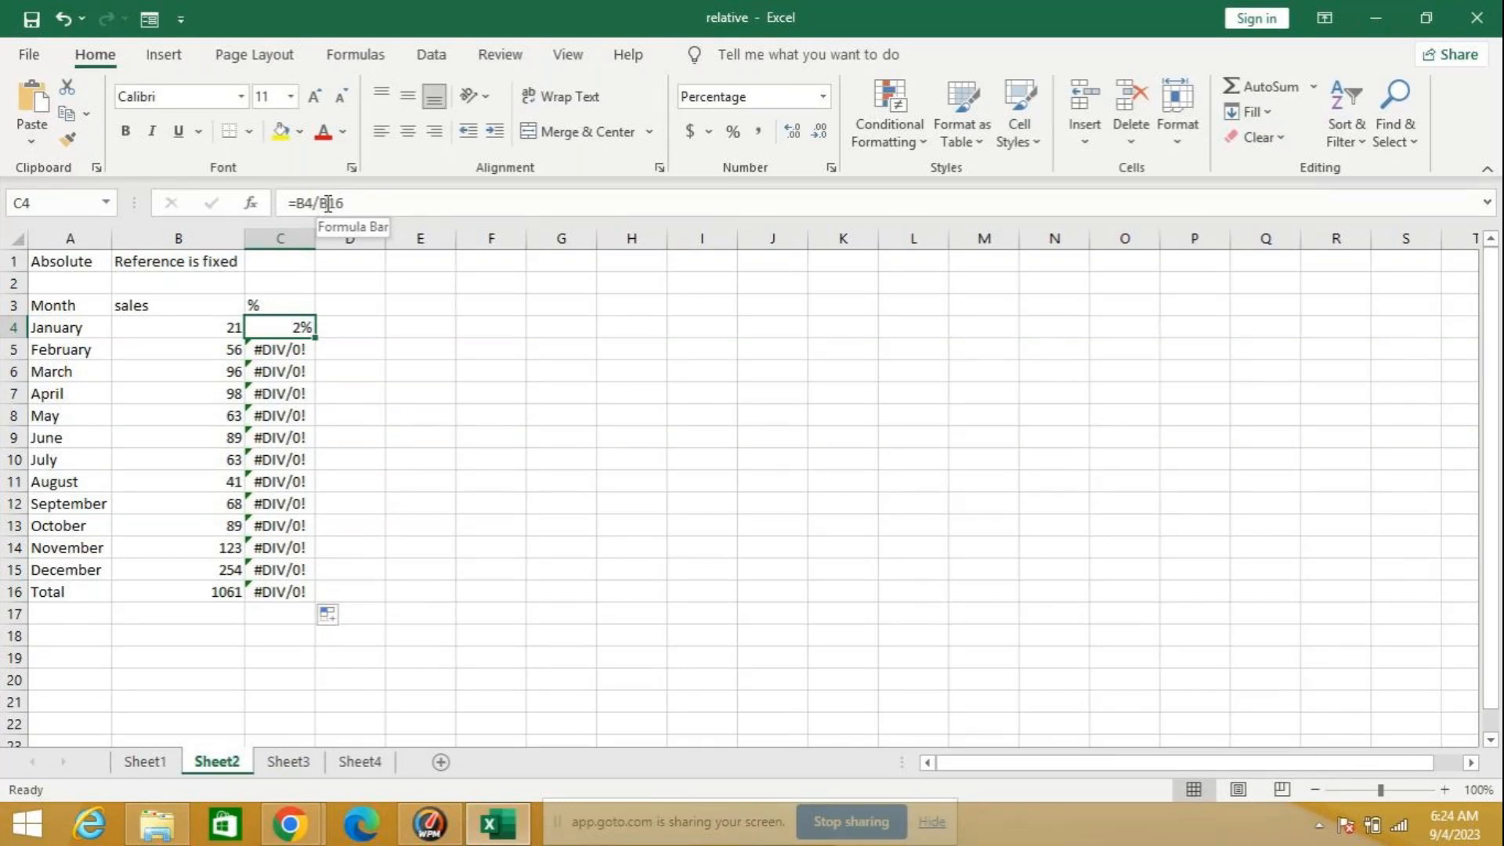
{"action": "left_click", "coordinate": [339, 205]}
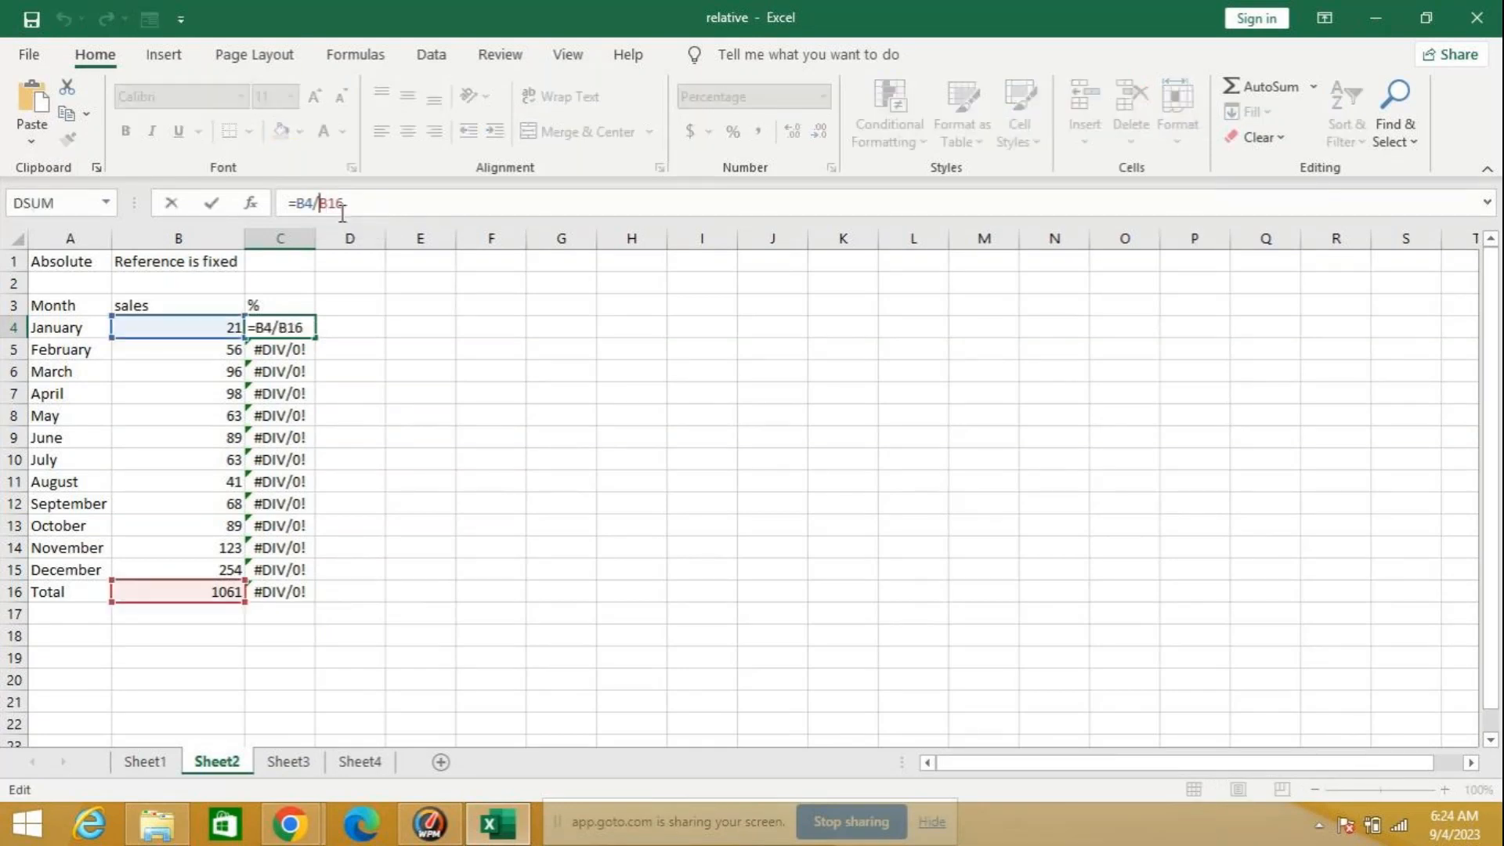
{"action": "key", "text": "F4"}
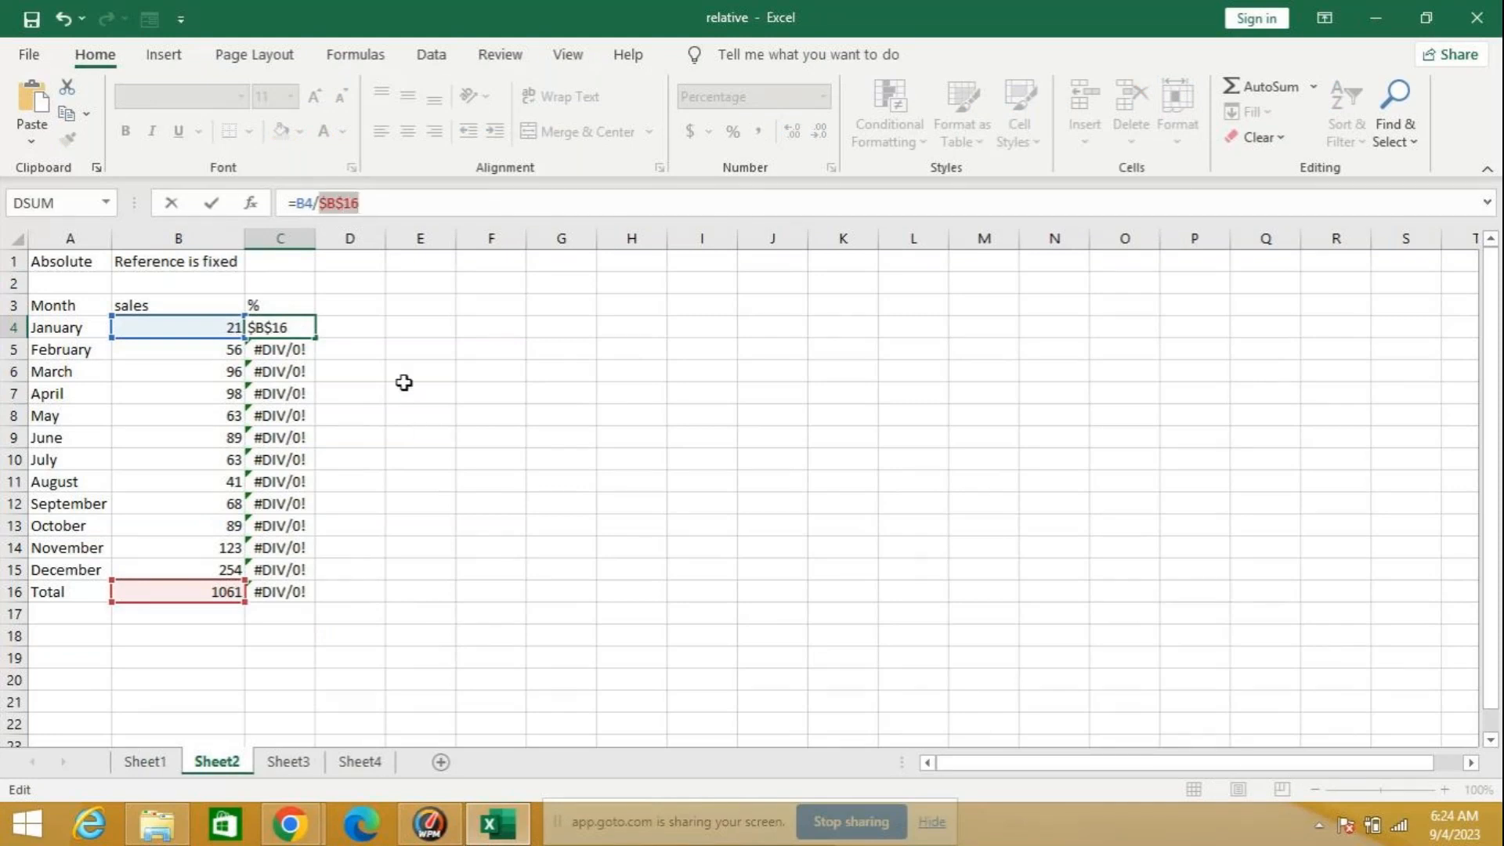
{"action": "key", "text": "Return"}
Step: Fill the absolute-reference percentage formula from C4 down to C16 and inspect the formulas in C4 and C5
{"action": "left_click", "coordinate": [297, 327]}
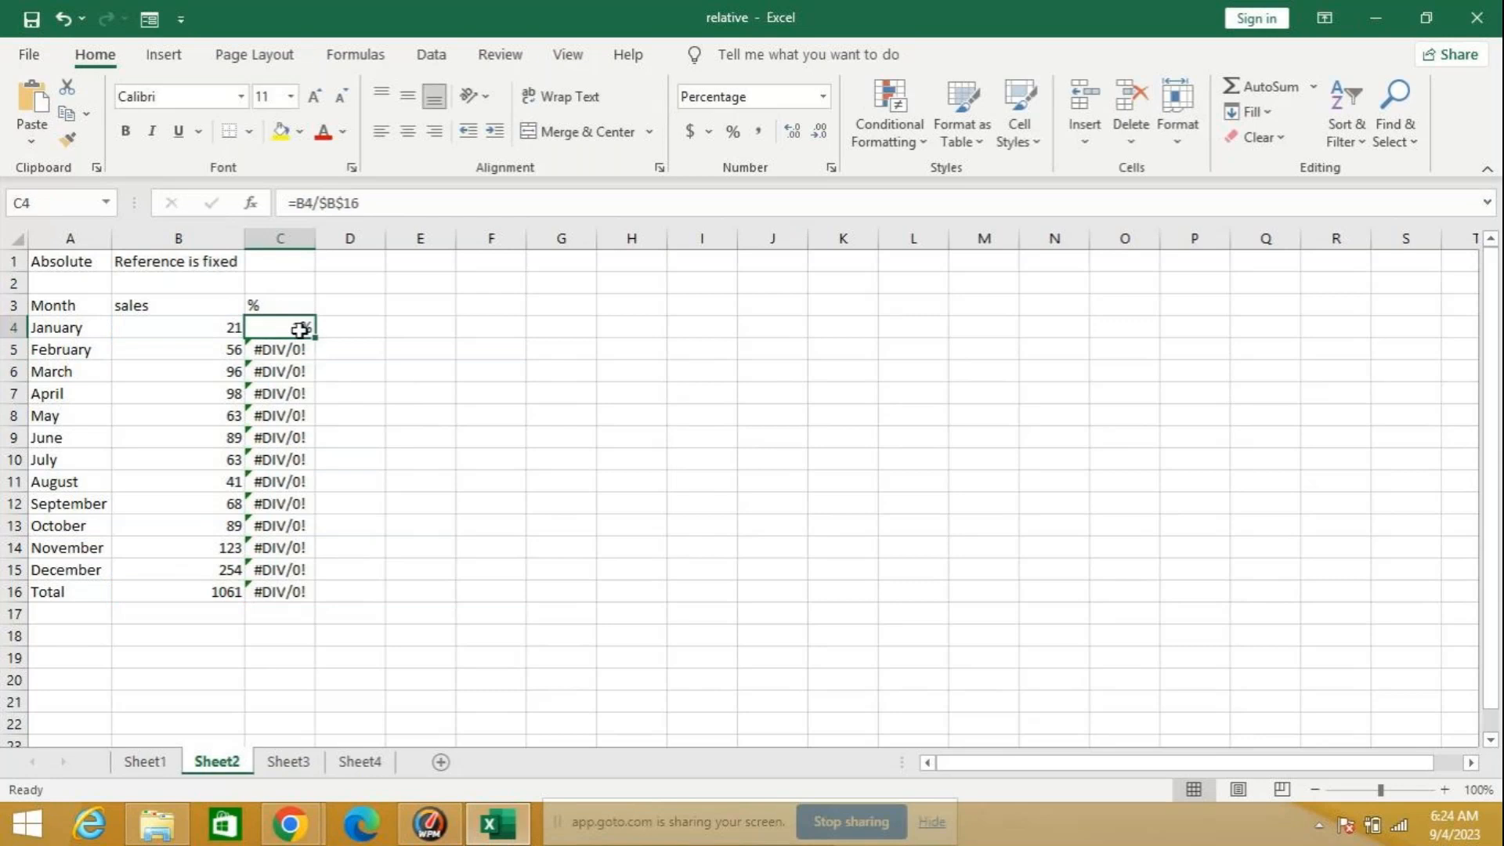
{"action": "left_click_drag", "start_coordinate": [318, 337], "coordinate": [368, 611]}
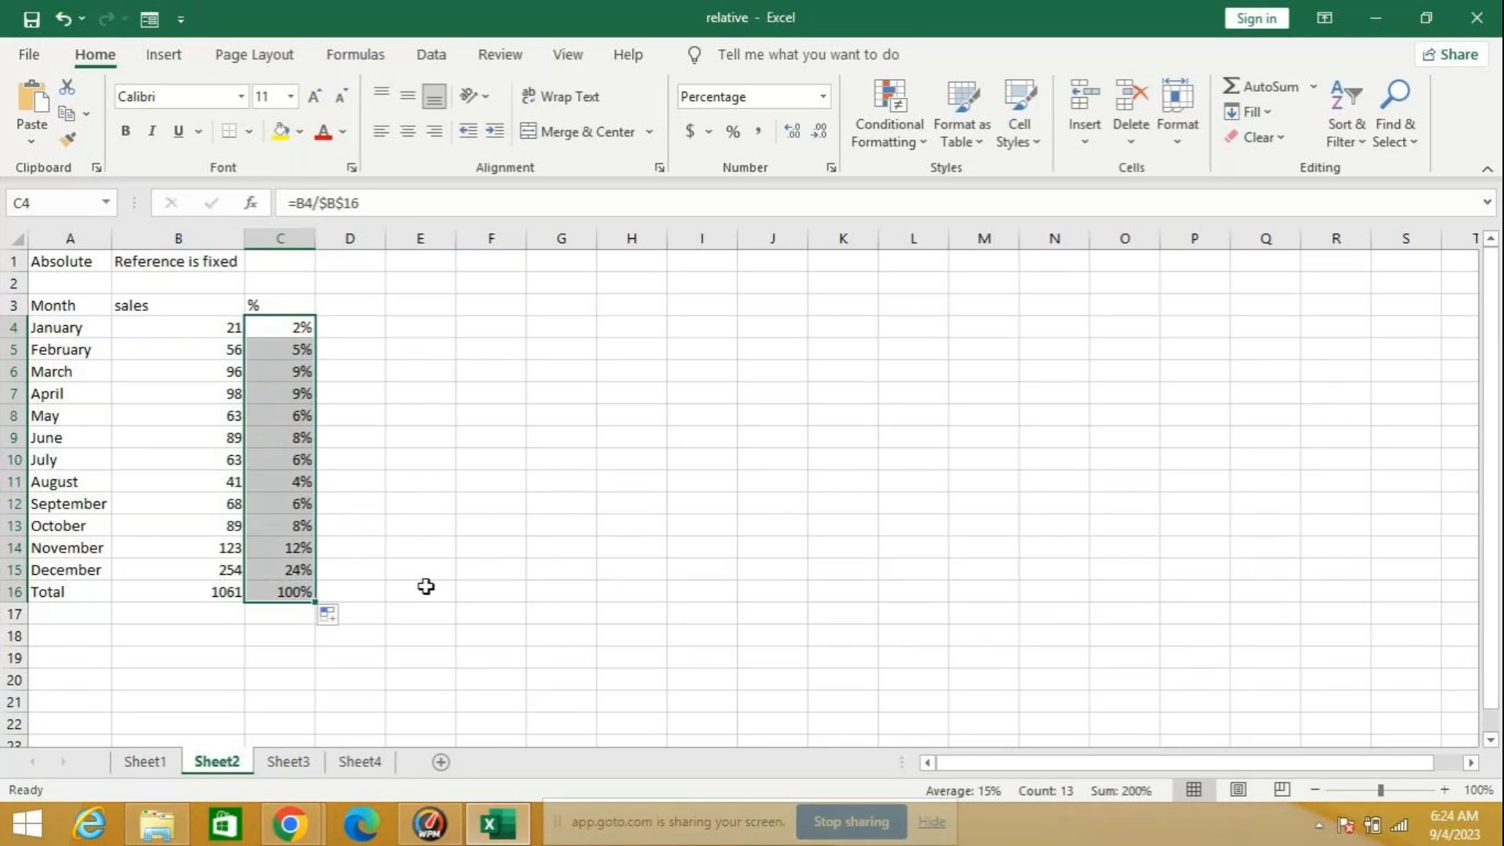
{"action": "left_click", "coordinate": [294, 330]}
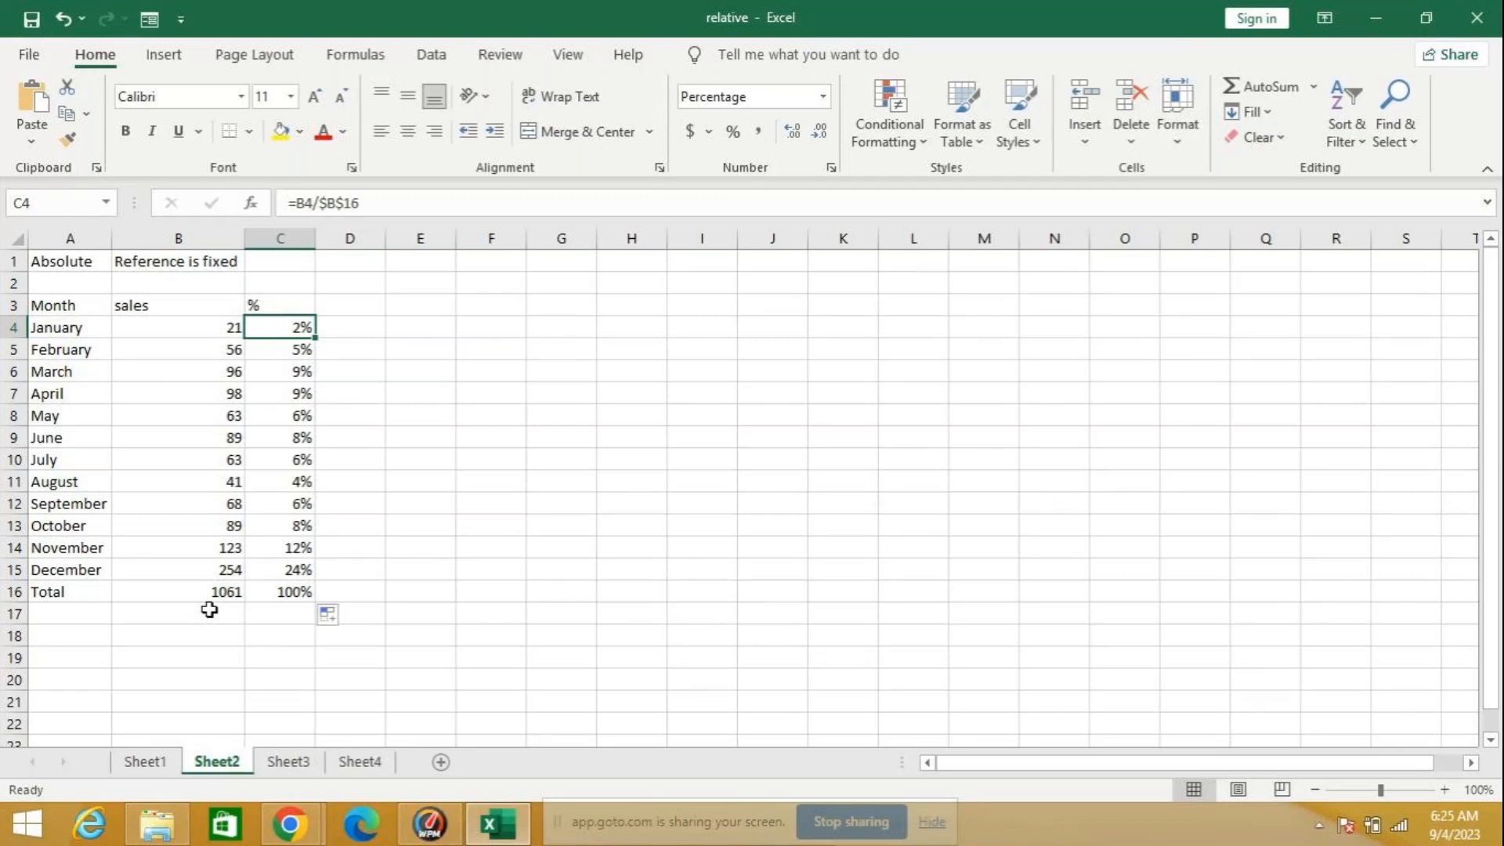
{"action": "key", "text": "Down"}
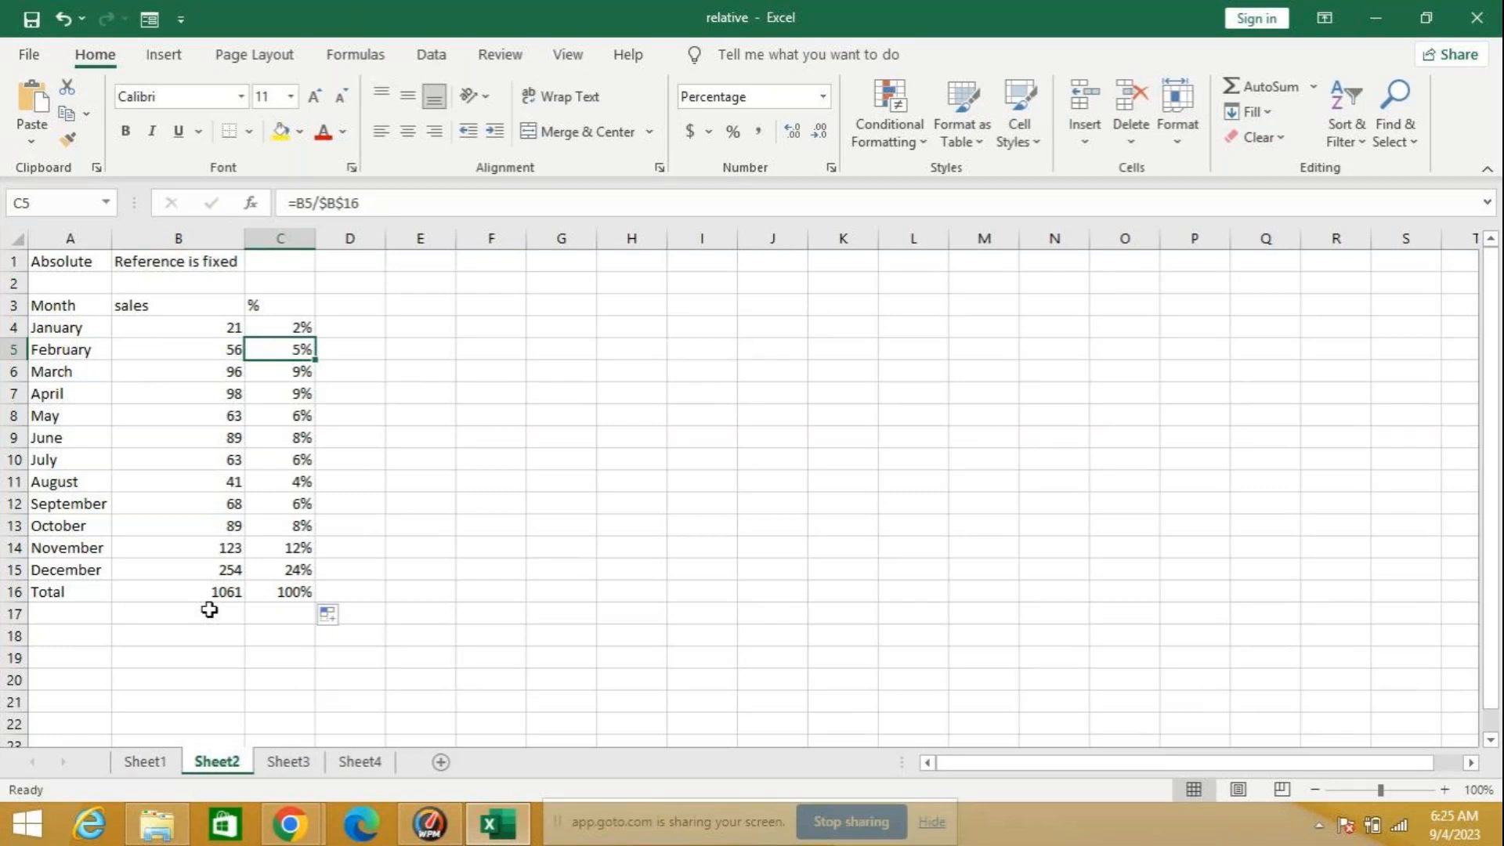
Step: Remove the $B$16 reference from the C4 formula, re-enter it as b16 and convert it to an absolute reference
{"action": "left_click", "coordinate": [281, 330]}
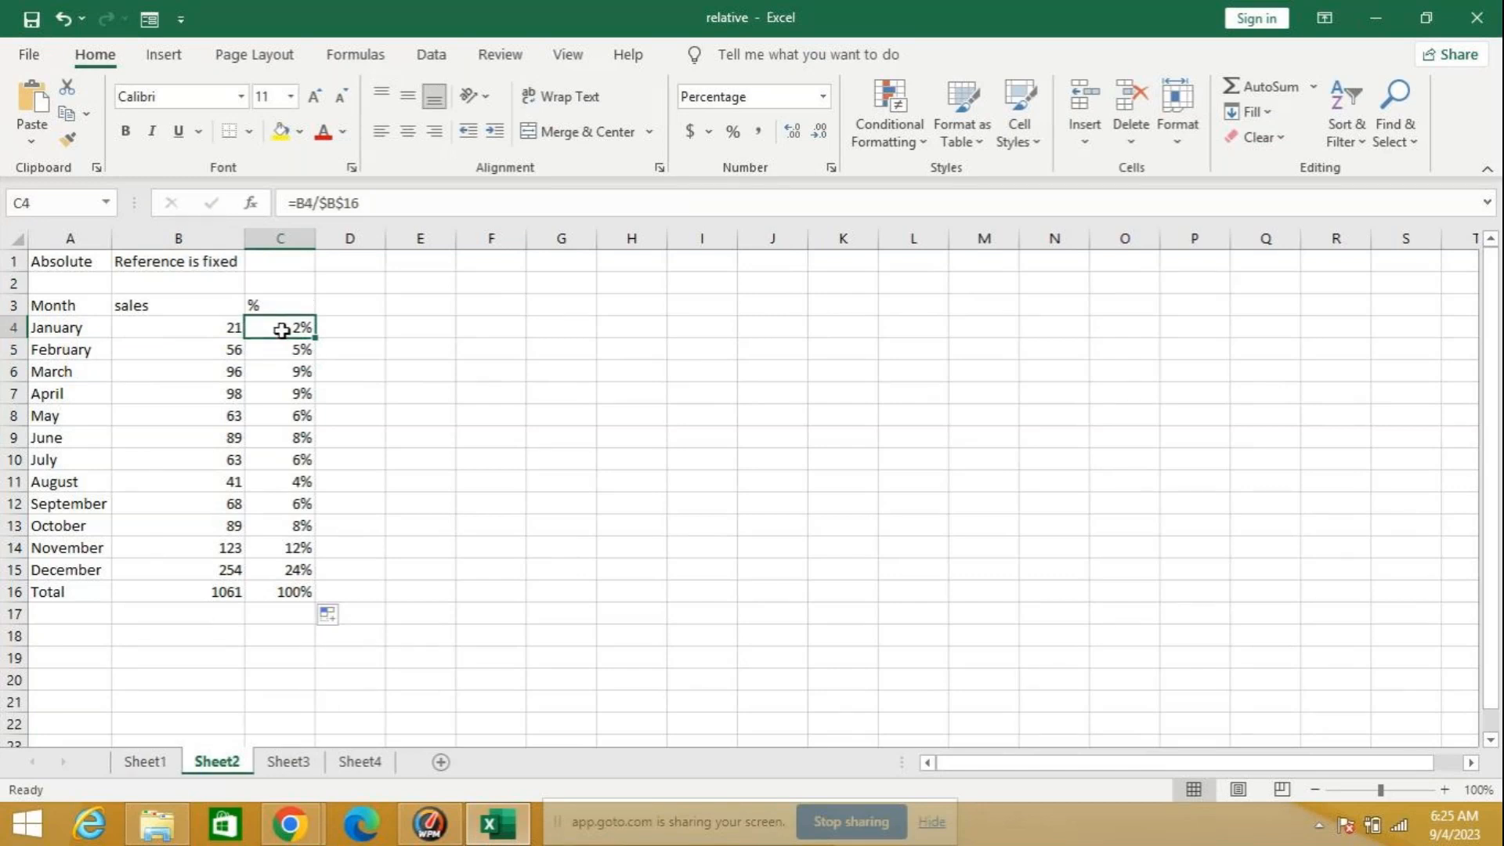
{"action": "left_click", "coordinate": [370, 202]}
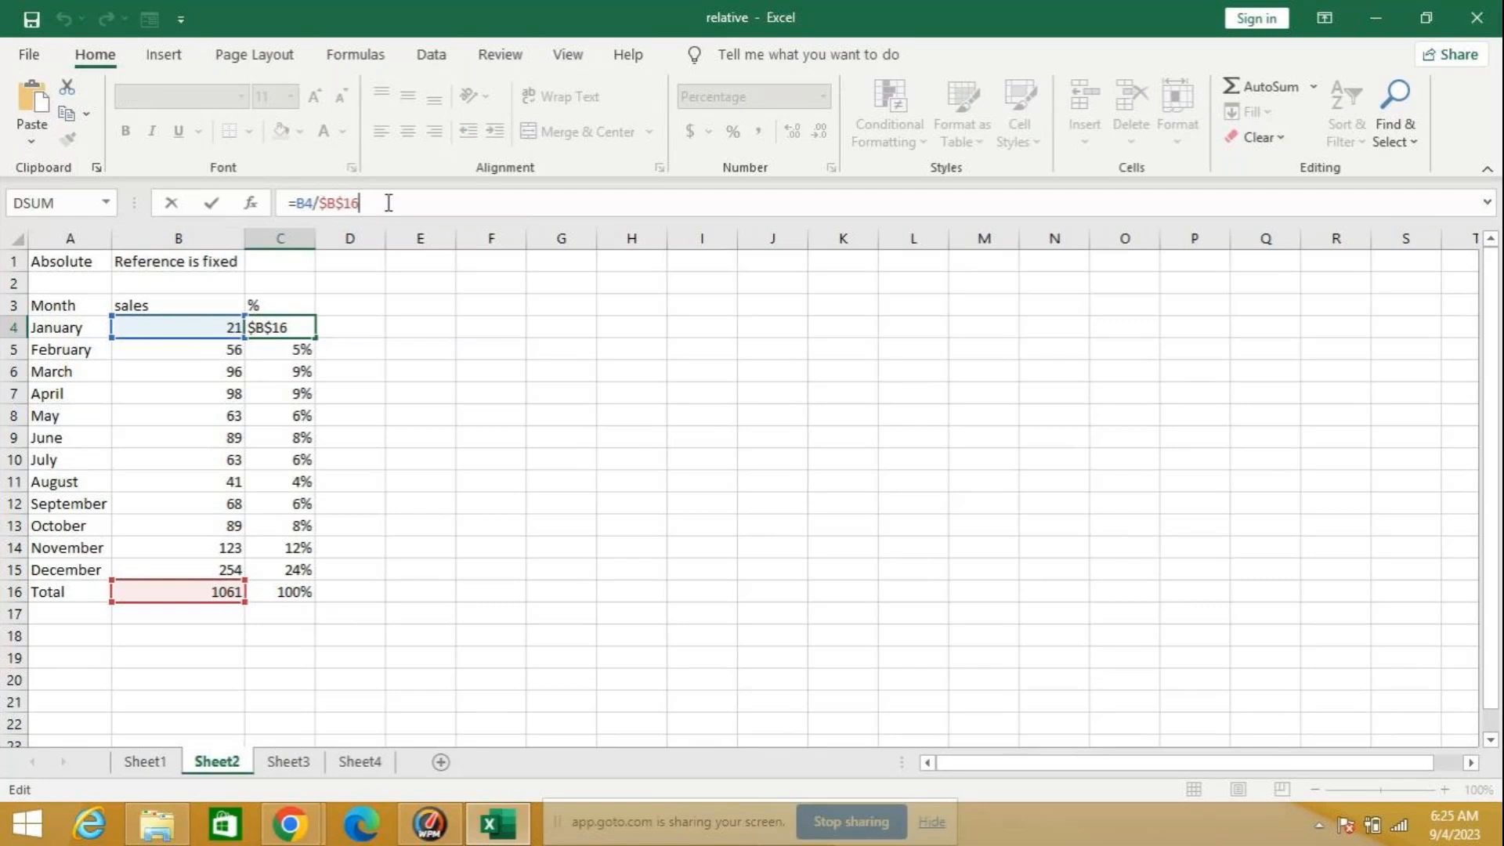
{"action": "key", "text": "BackSpace"}
{"action": "key", "text": "BackSpace"}
{"action": "key", "text": "BackSpace"}
{"action": "key", "text": "BackSpace"}
{"action": "key", "text": "BackSpace"}
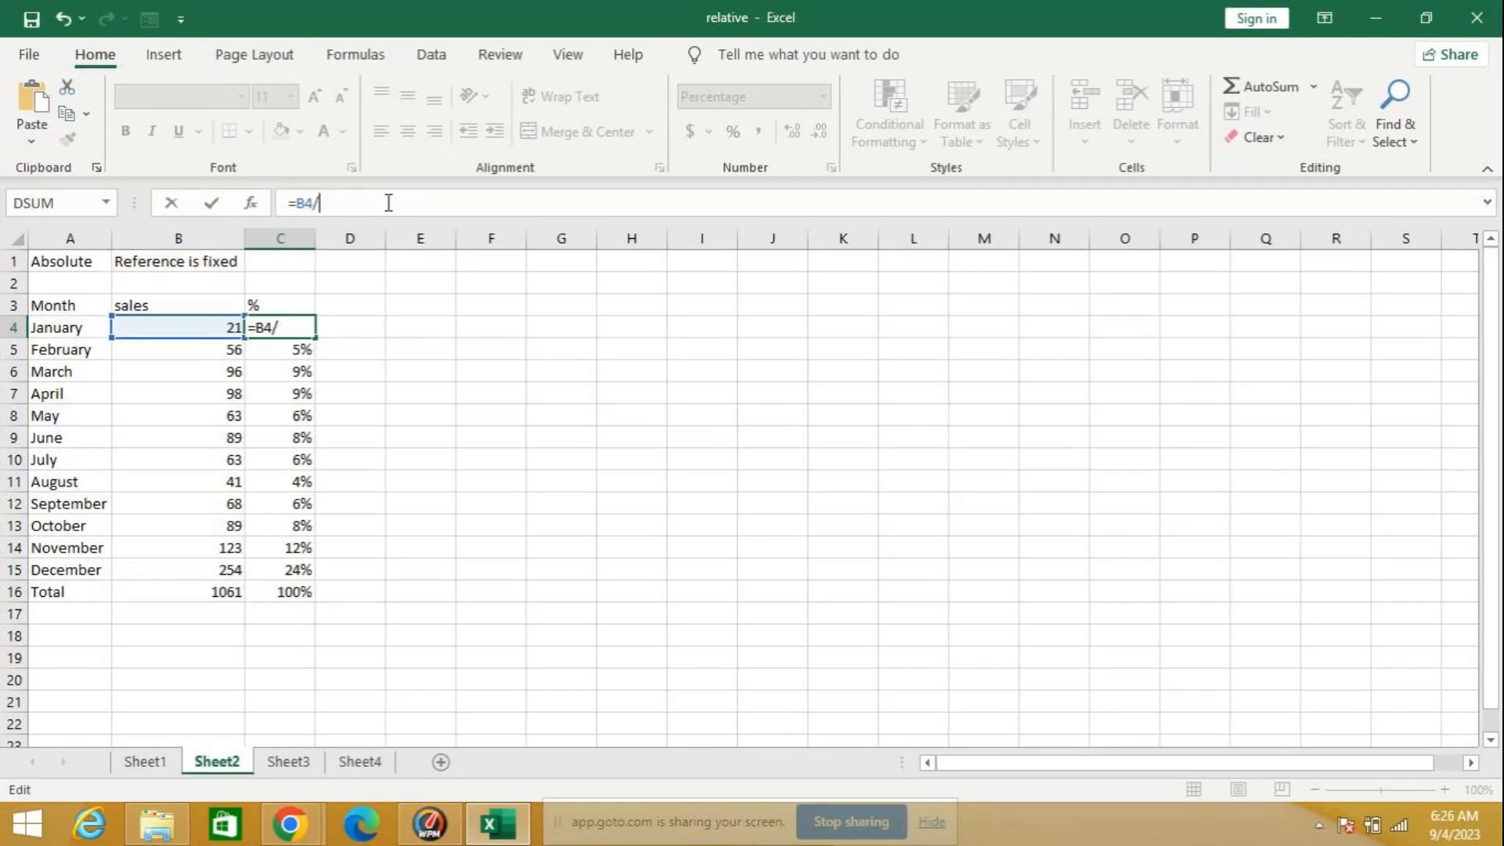
{"action": "type", "text": "b16"}
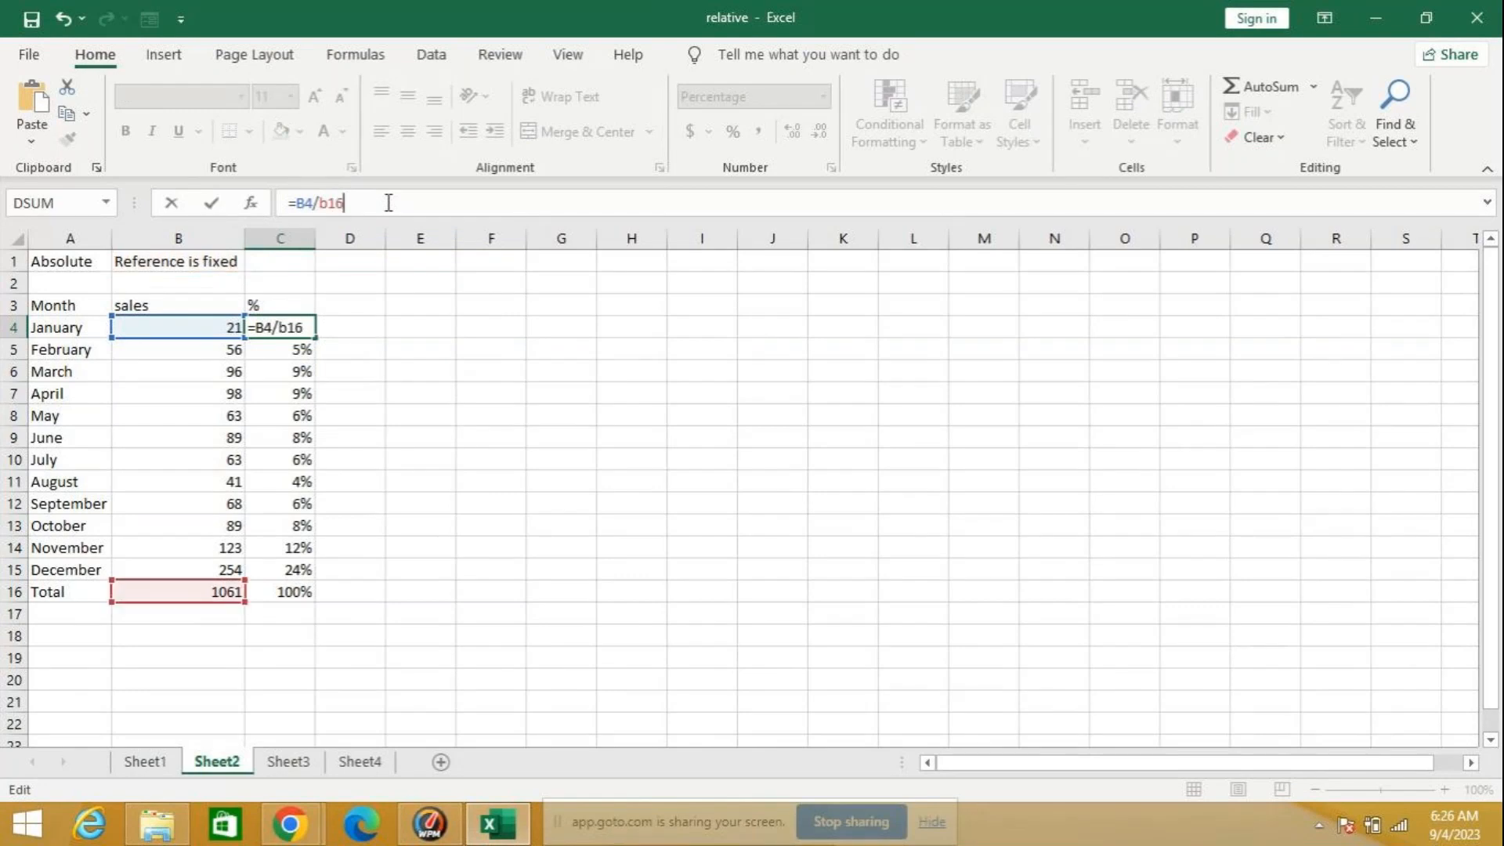
{"action": "key", "text": "F4"}
{"action": "key", "text": "Return"}
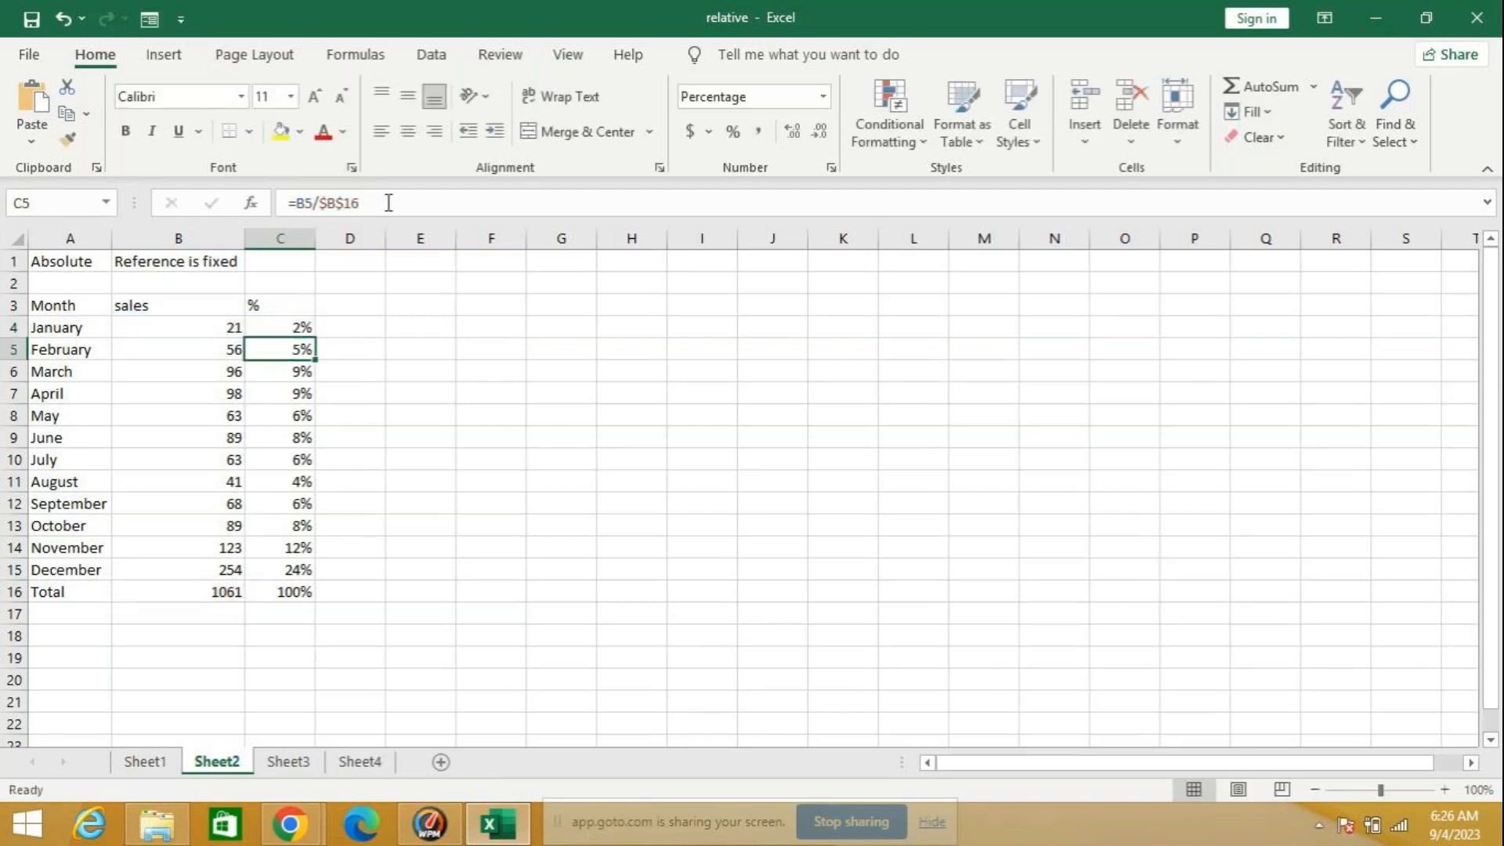
Step: Fill the re-entered C4 percentage formula down through the Total row in C16 and deselect the range
{"action": "left_click", "coordinate": [296, 328]}
{"action": "left_click_drag", "start_coordinate": [319, 339], "coordinate": [324, 609]}
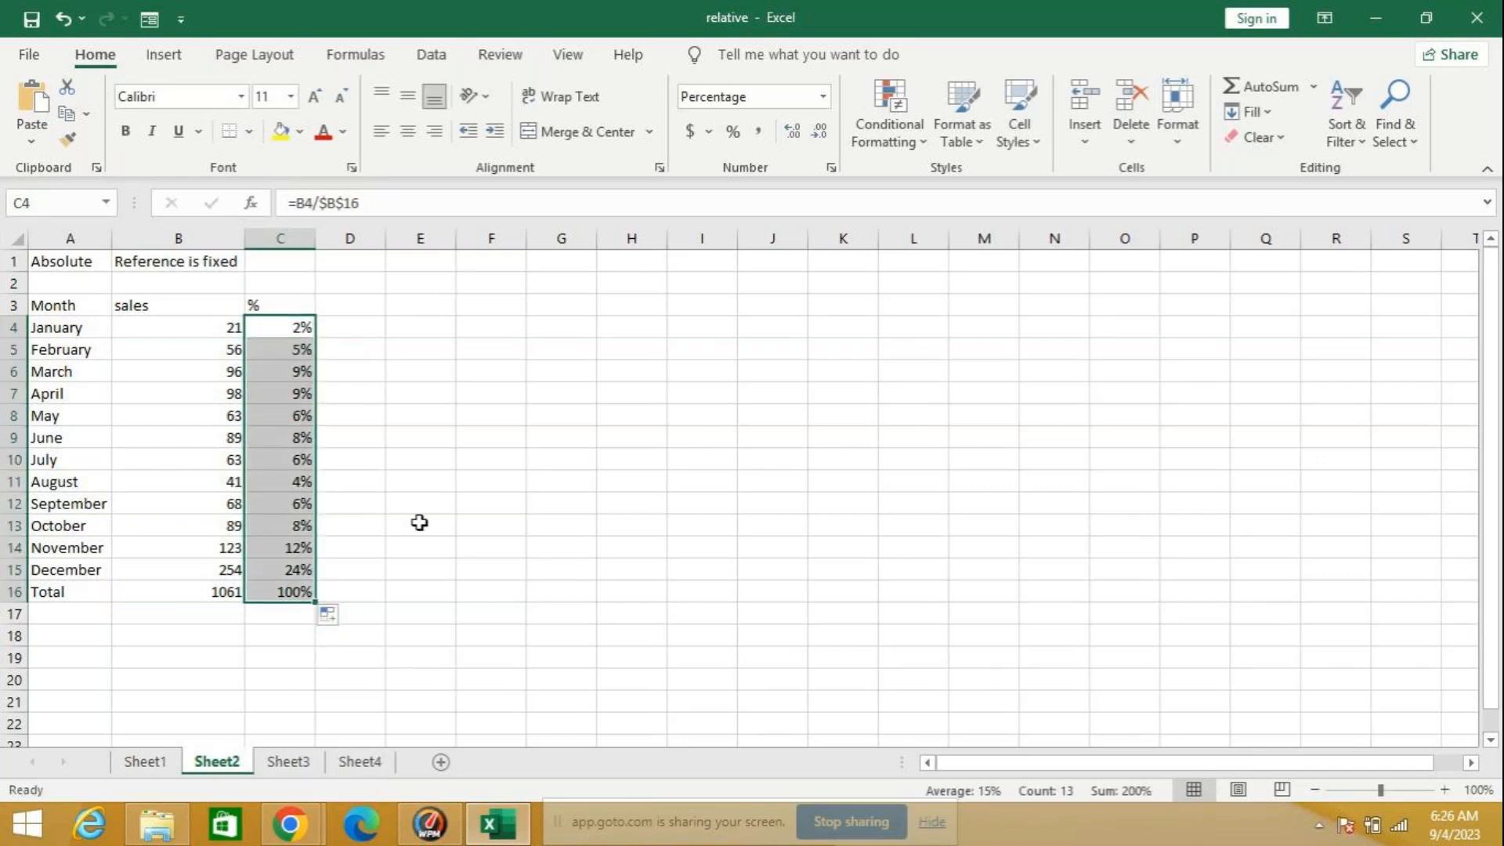
{"action": "left_click", "coordinate": [421, 521]}
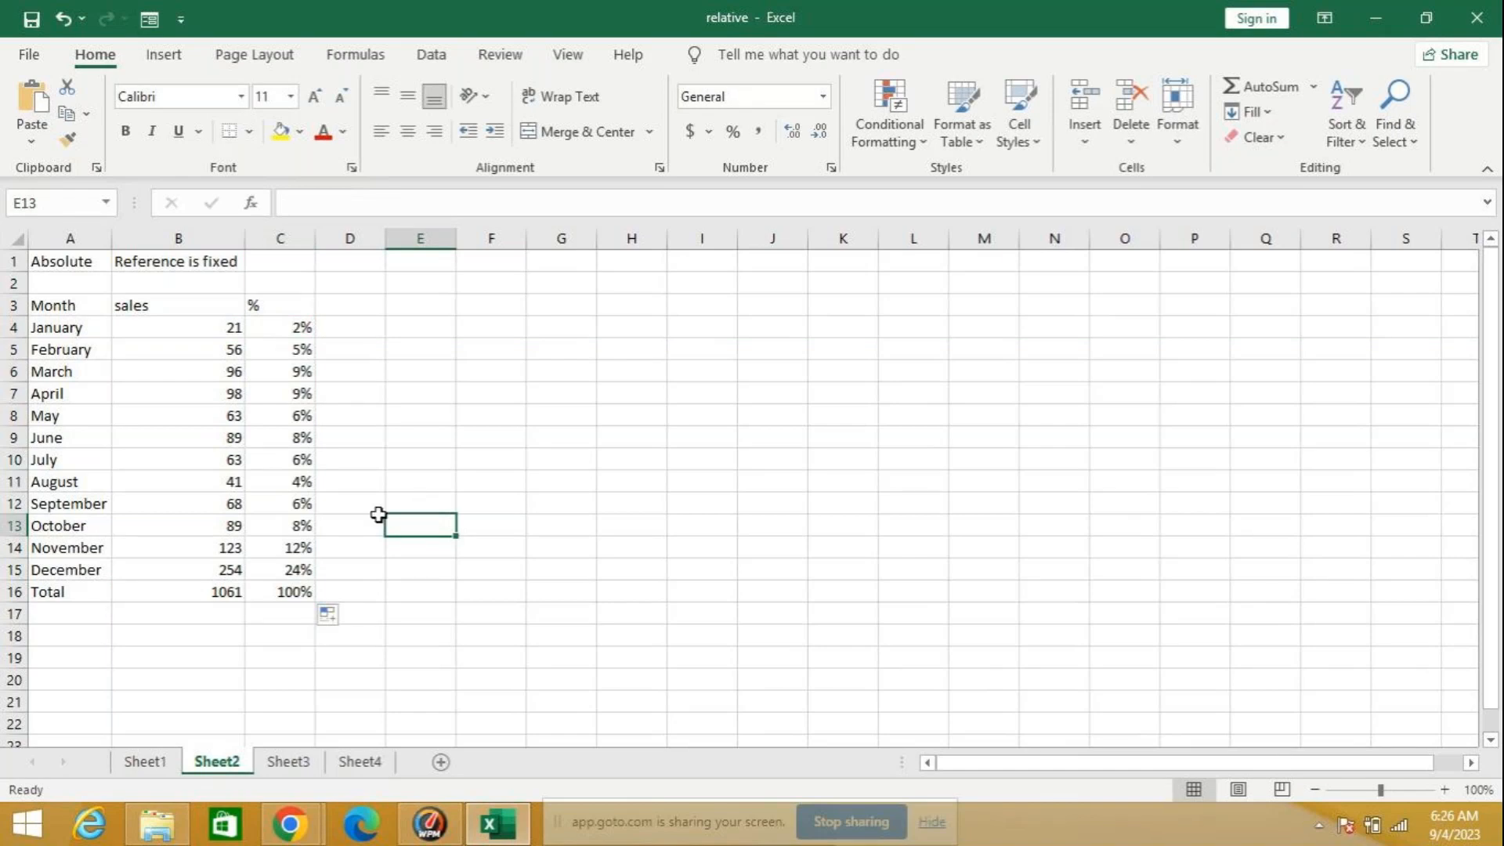
Step: Clear the percentage formulas from C4:C17 of the monthly sales table
{"action": "left_click_drag", "start_coordinate": [298, 325], "coordinate": [301, 614]}
{"action": "key", "text": "Delete"}
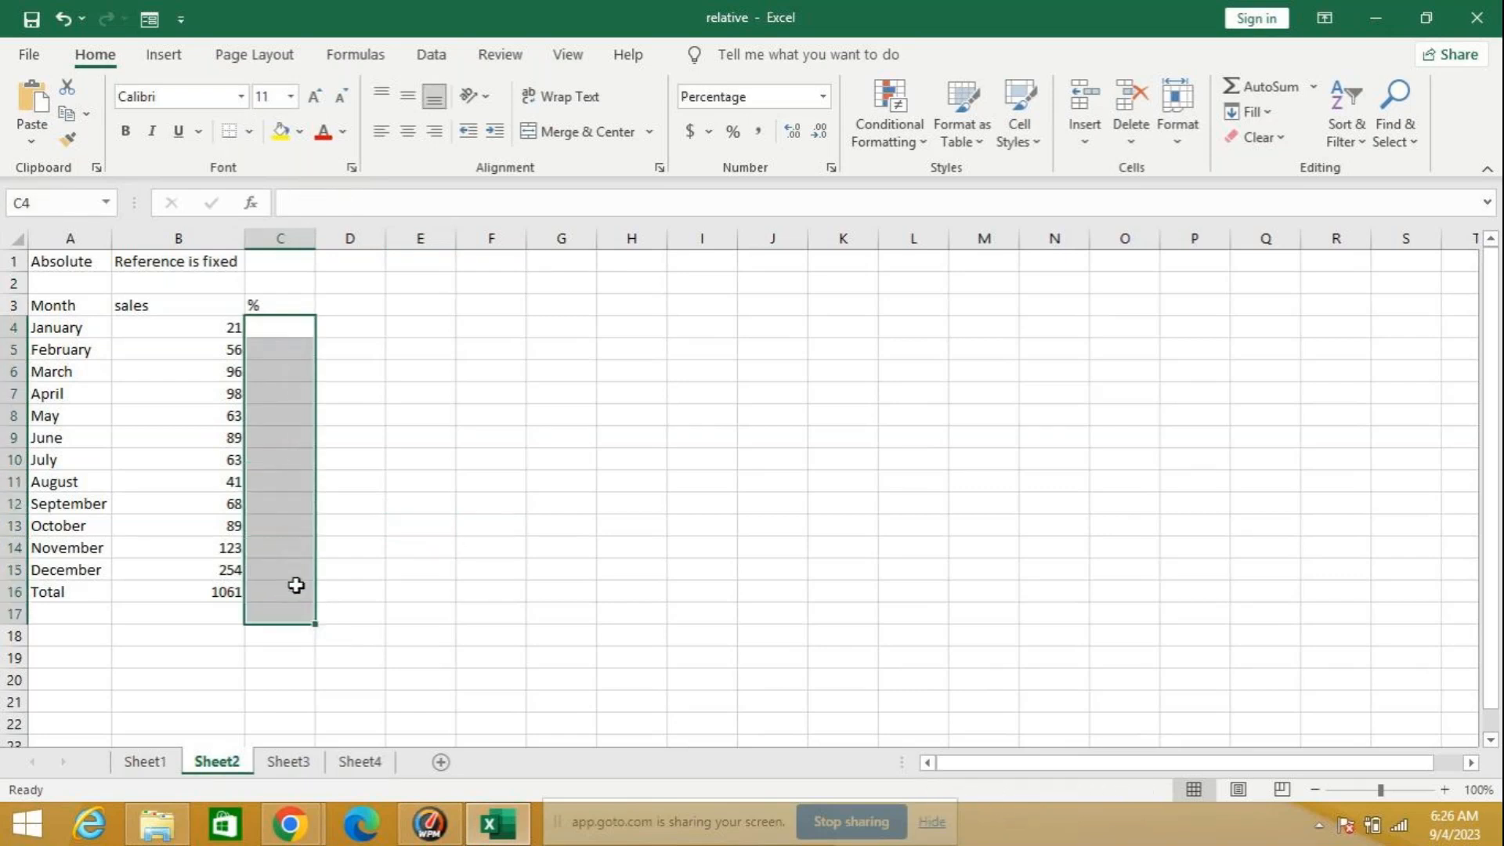
{"action": "left_click", "coordinate": [350, 305]}
Step: Delete the sales total from B16, highlight the sales column B4:B16, and reselect the empty total cell
{"action": "left_click", "coordinate": [201, 589]}
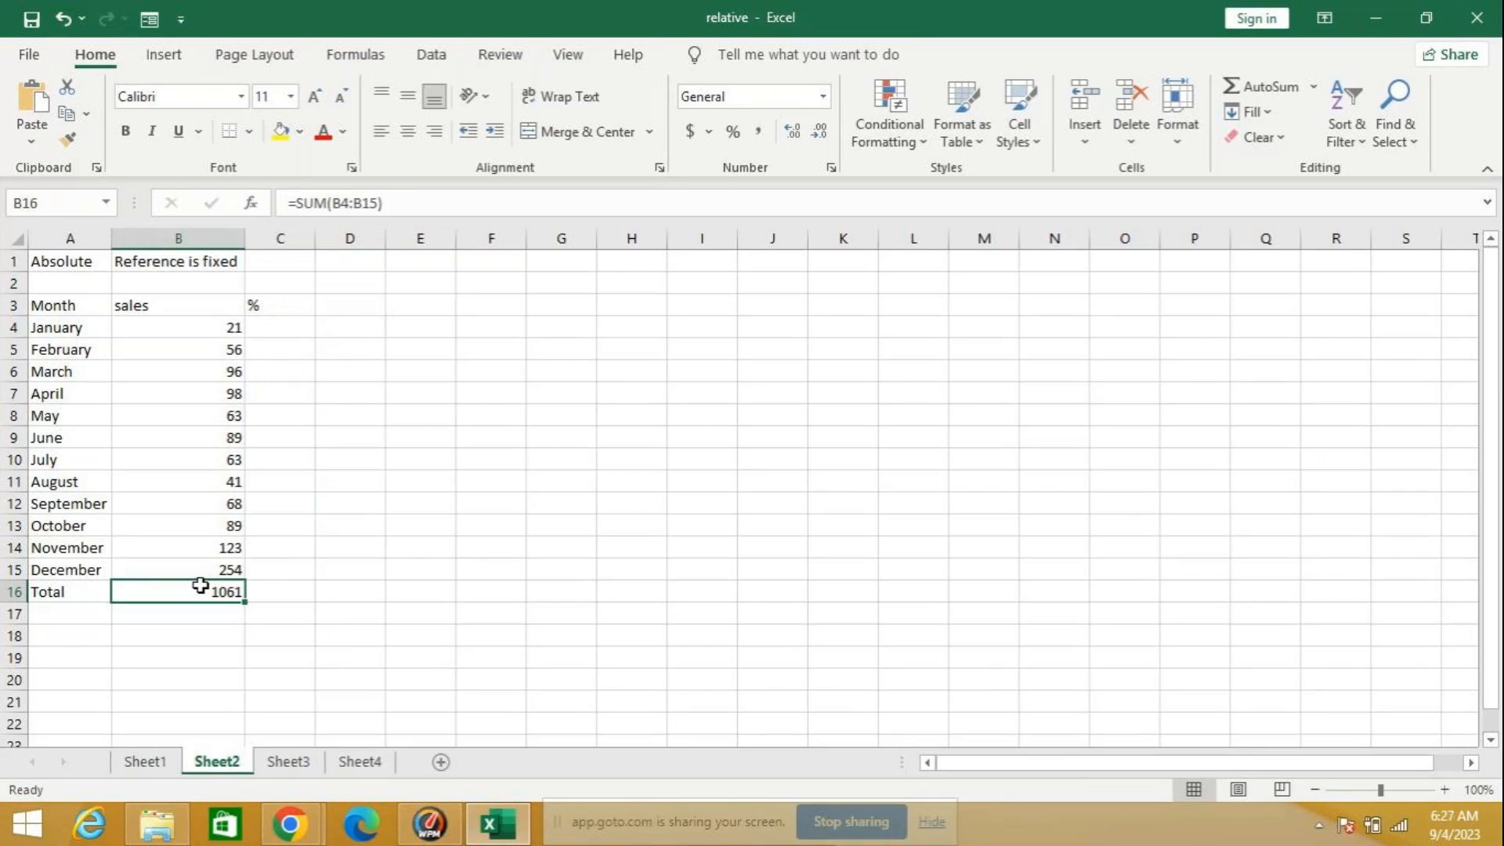
{"action": "key", "text": "Delete"}
{"action": "left_click", "coordinate": [413, 498]}
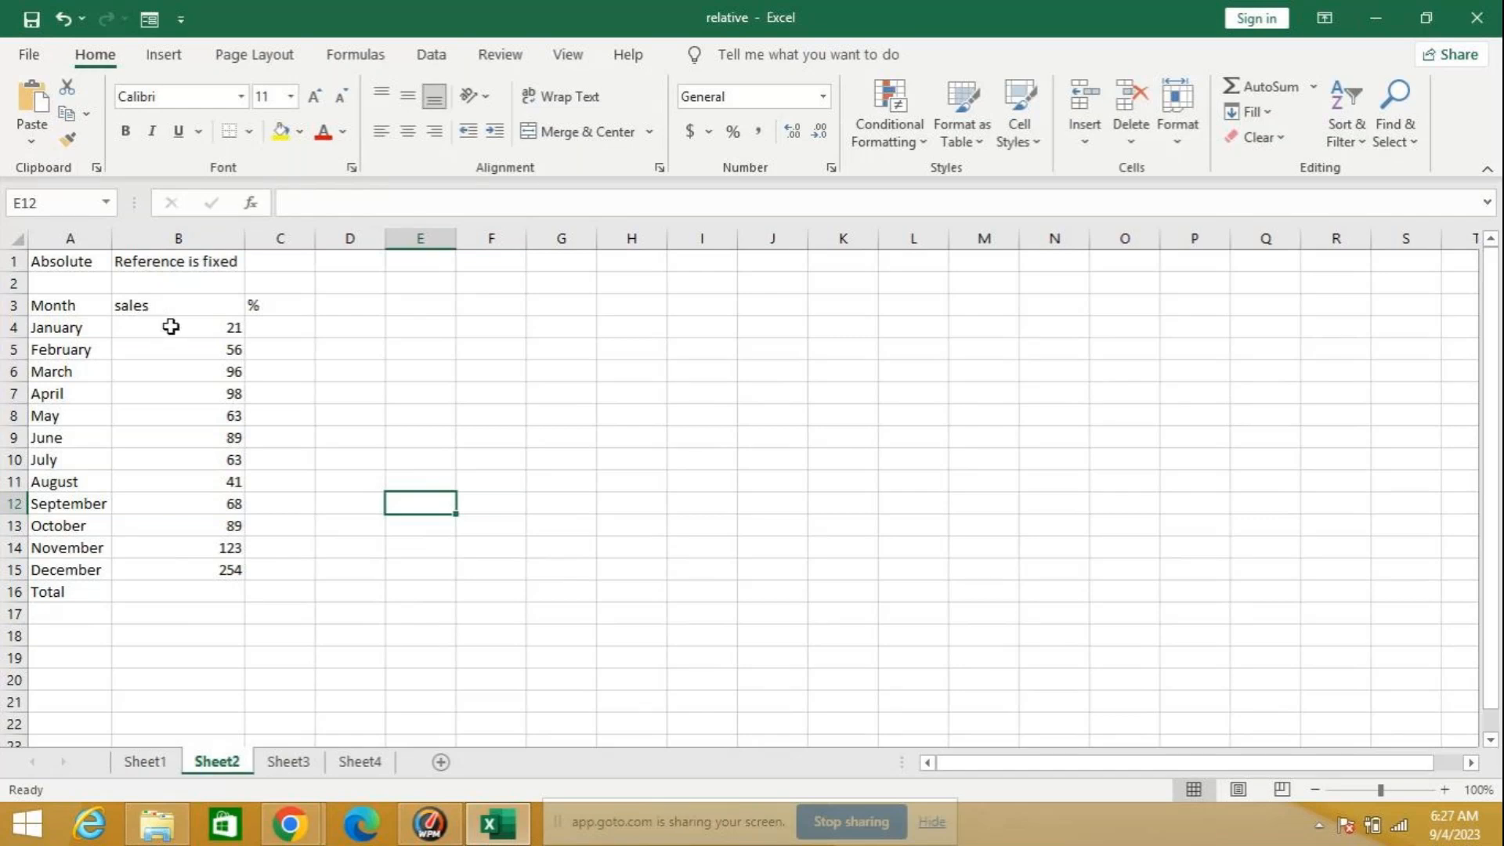
{"action": "left_click_drag", "start_coordinate": [171, 327], "coordinate": [165, 594]}
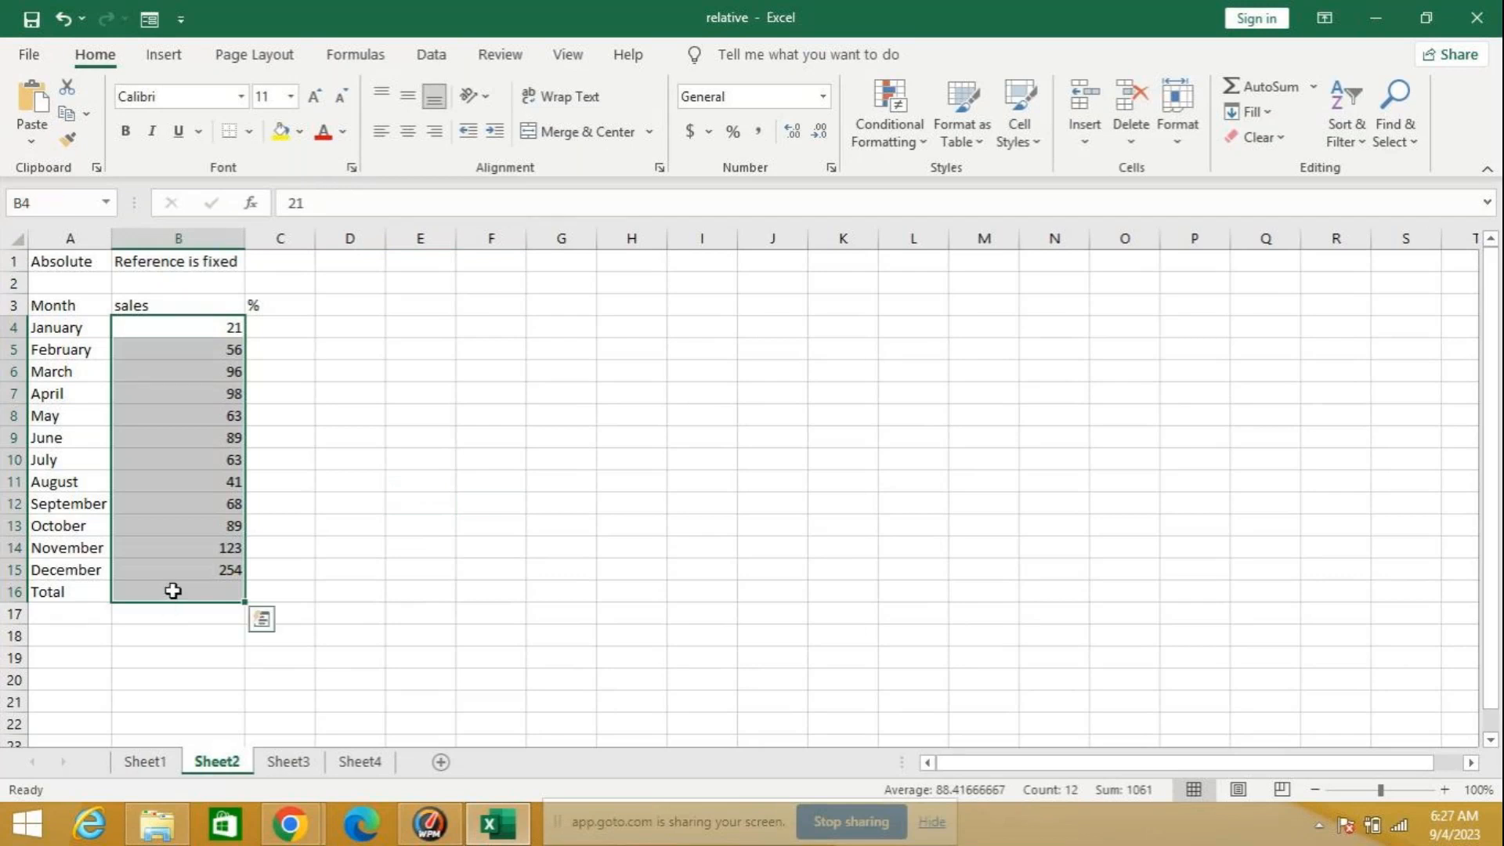
{"action": "left_click", "coordinate": [172, 590]}
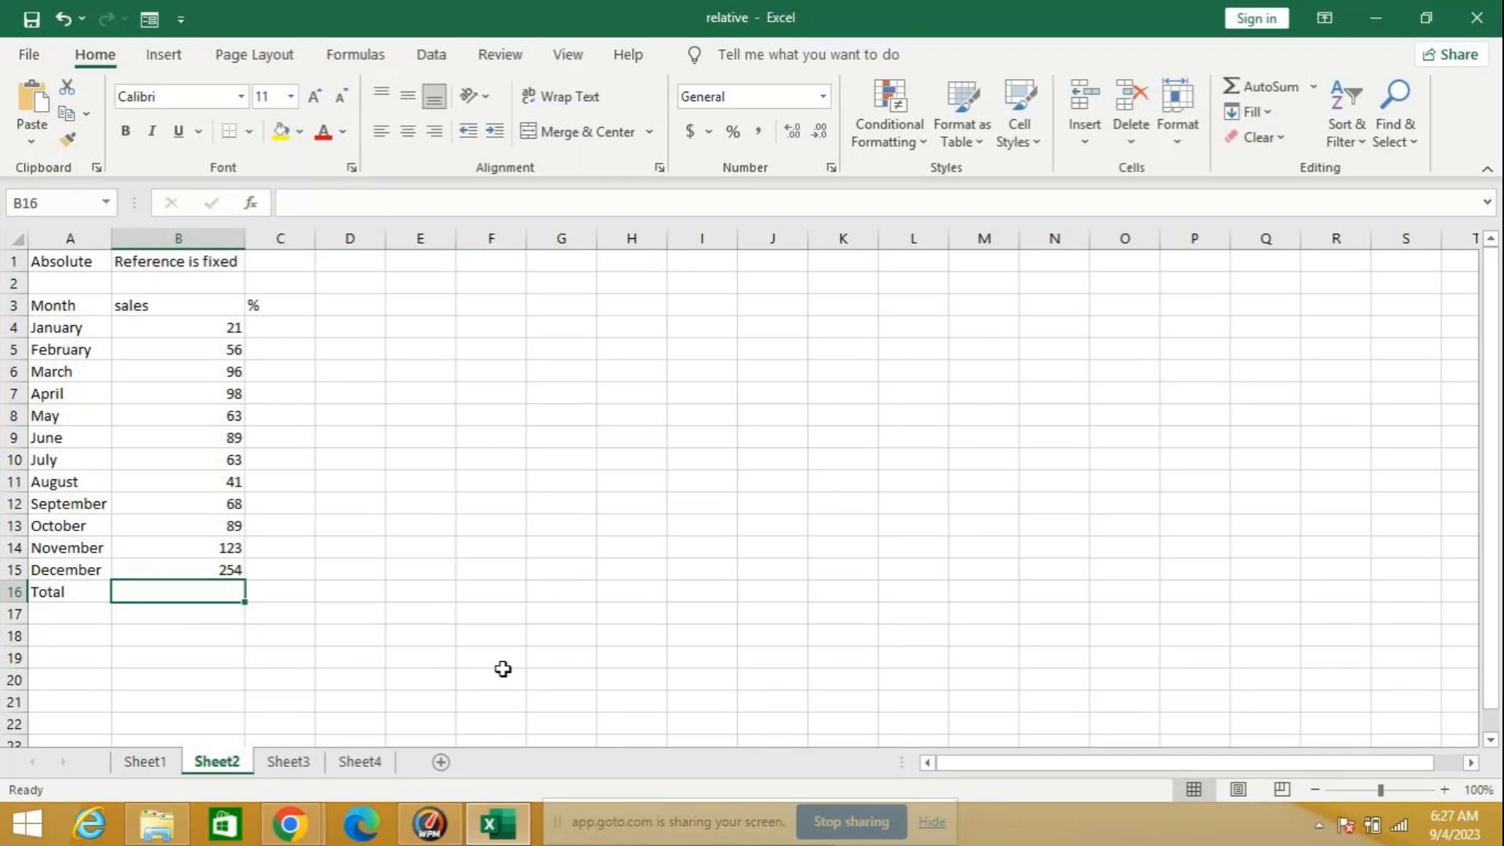
Step: Enter the formula =sum(b4:b16) in the sales total cell B16 and accept the circular reference warning
{"action": "type", "text": "="}
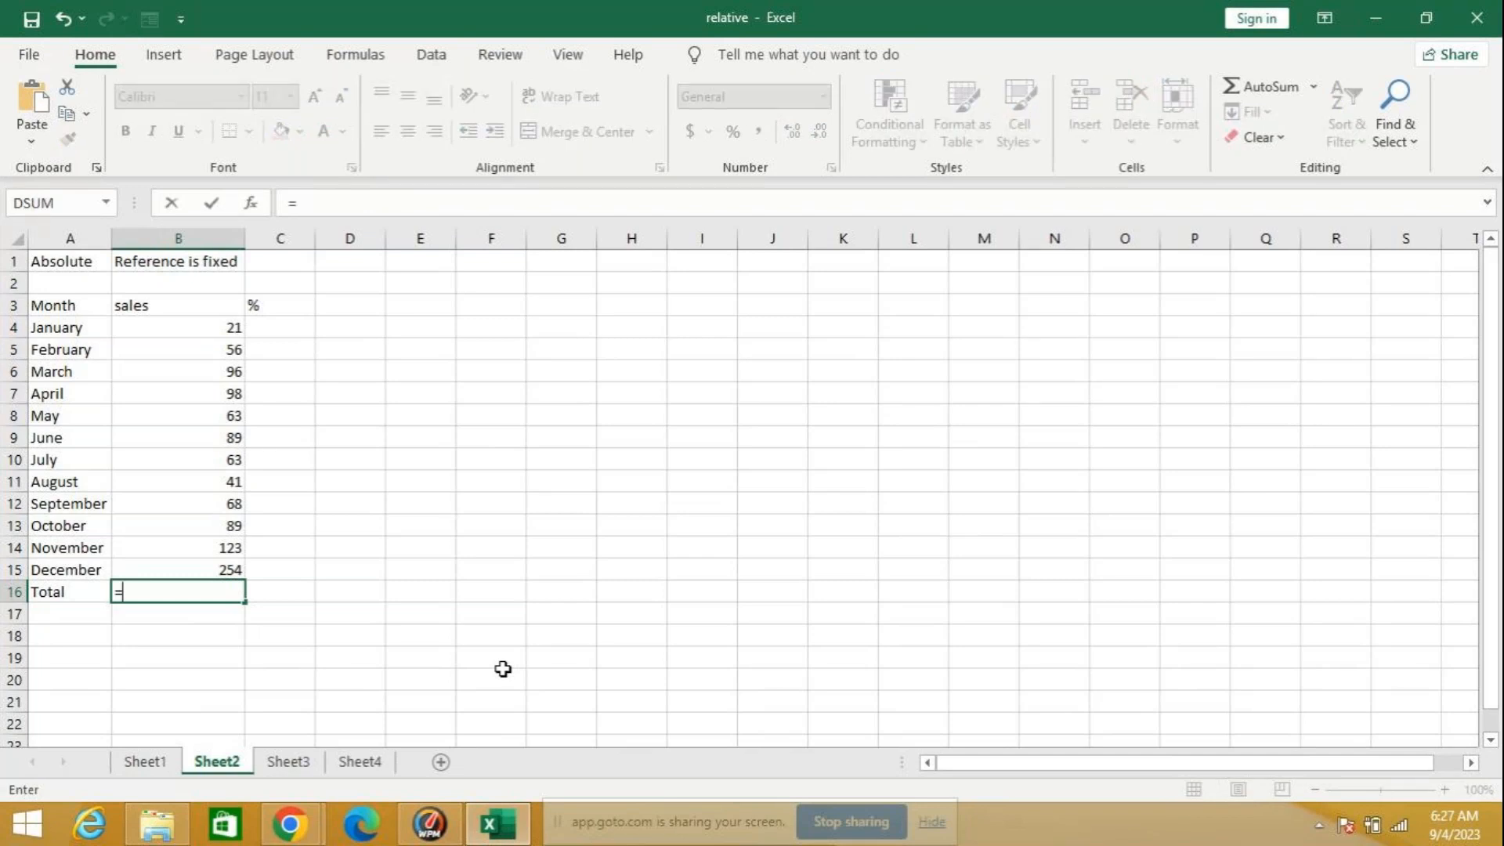
{"action": "type", "text": "sum"}
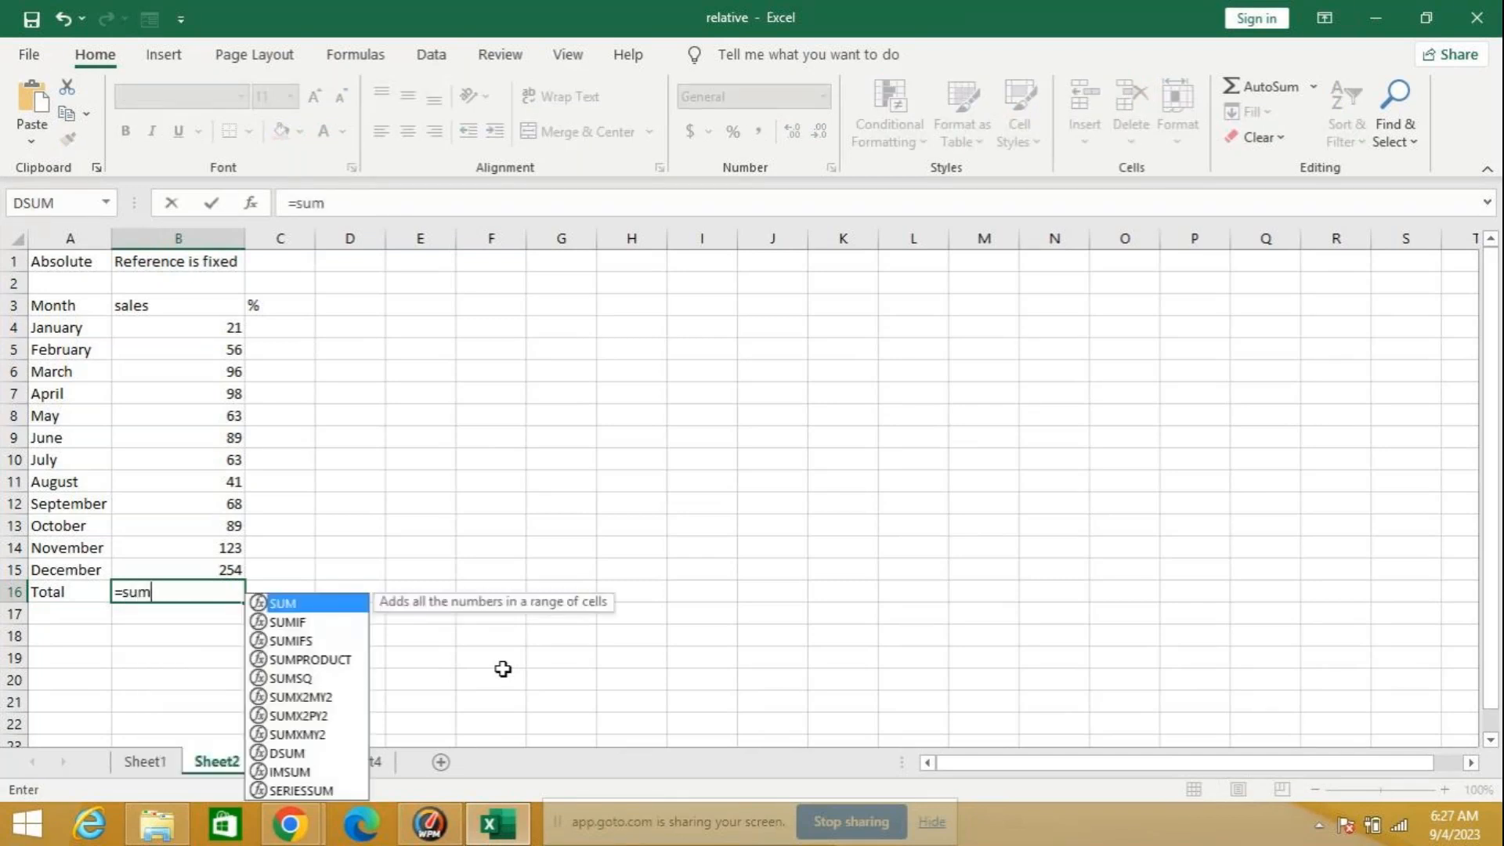
{"action": "type", "text": "("}
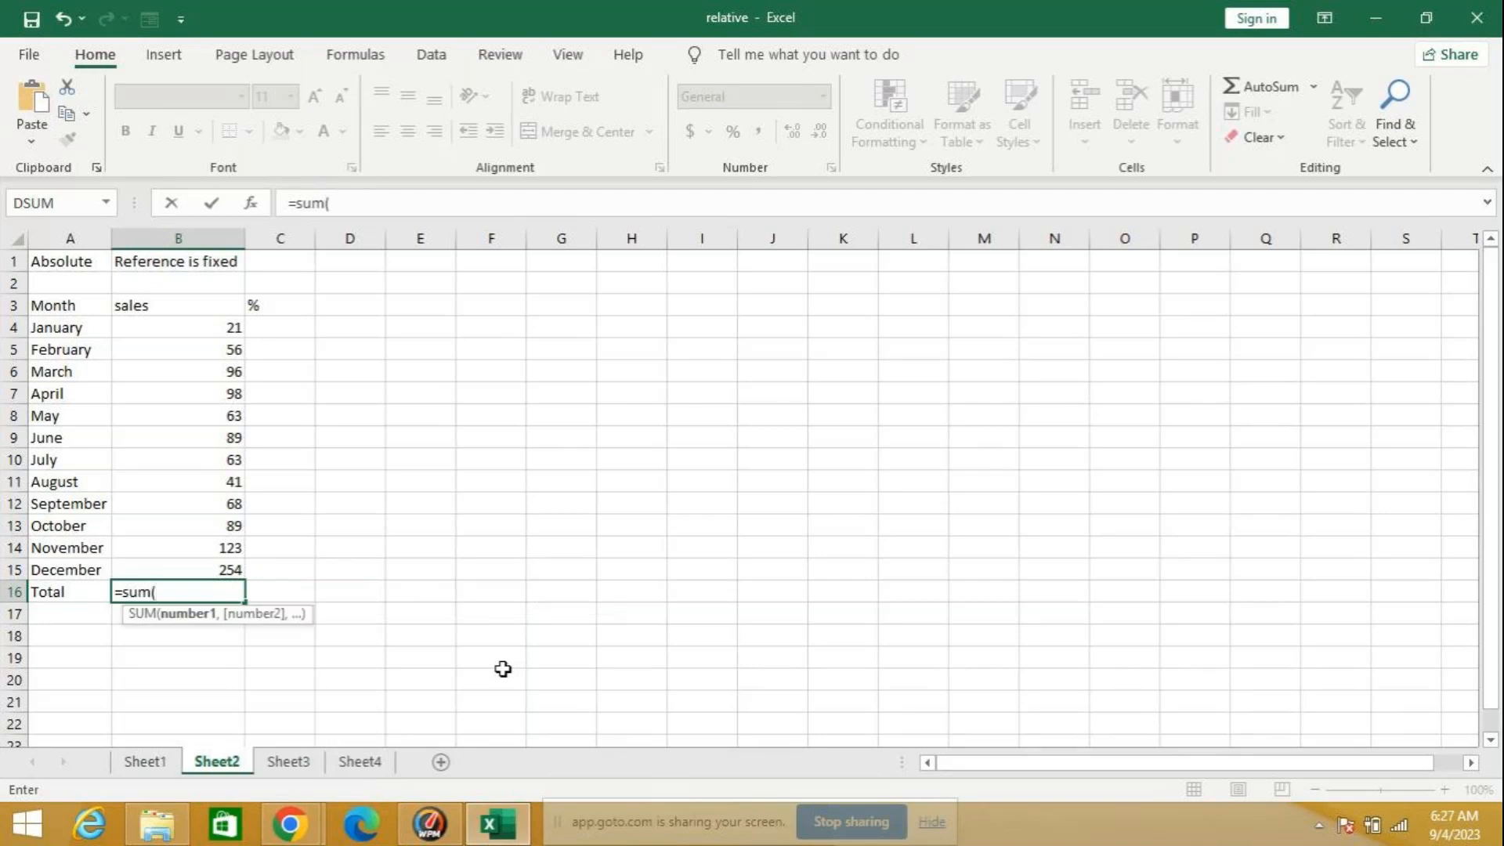
{"action": "type", "text": "b"}
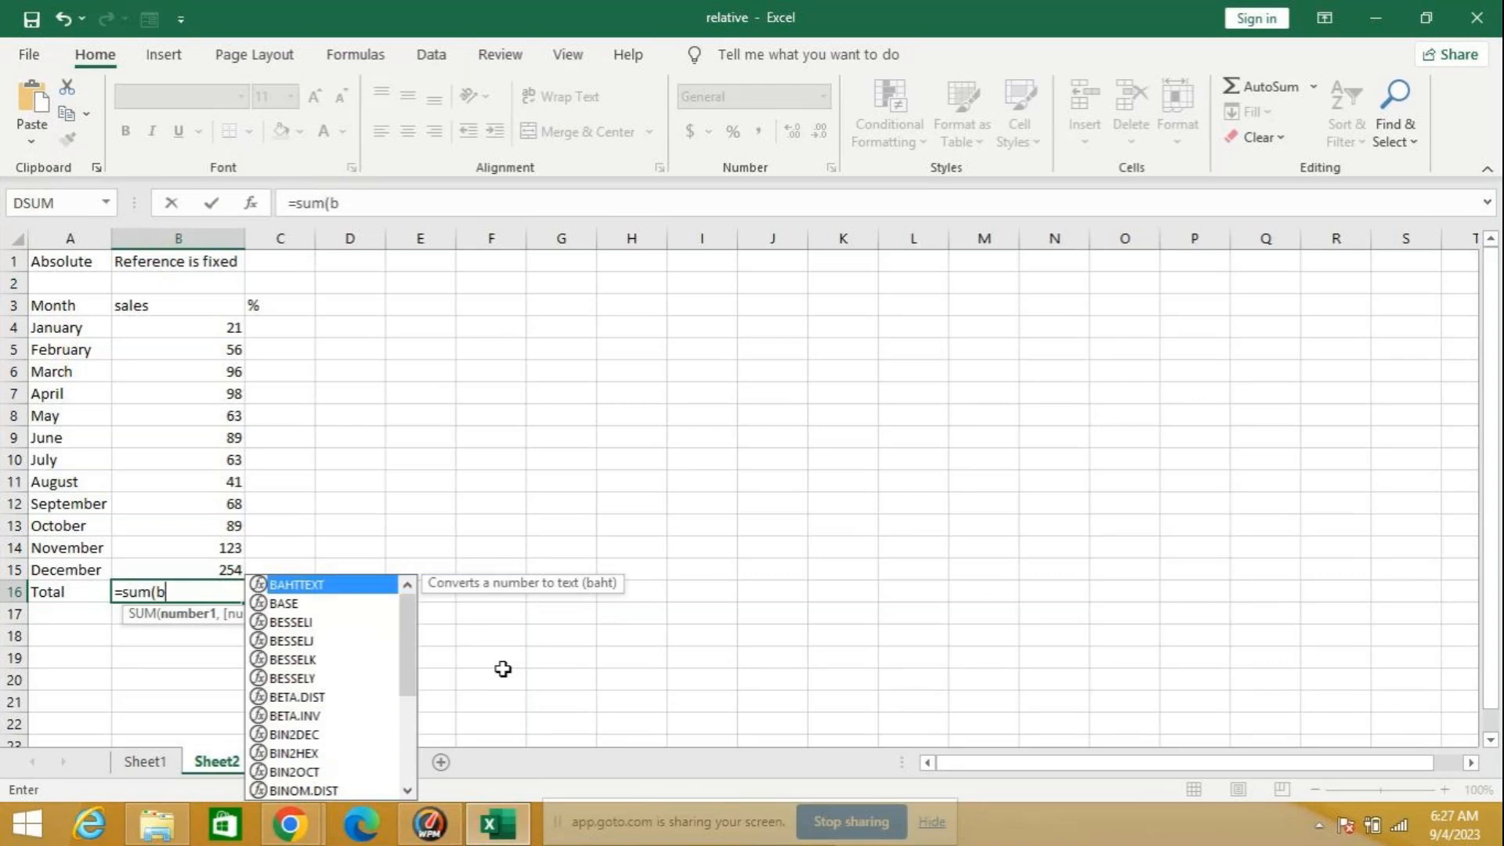
{"action": "type", "text": "4:b"}
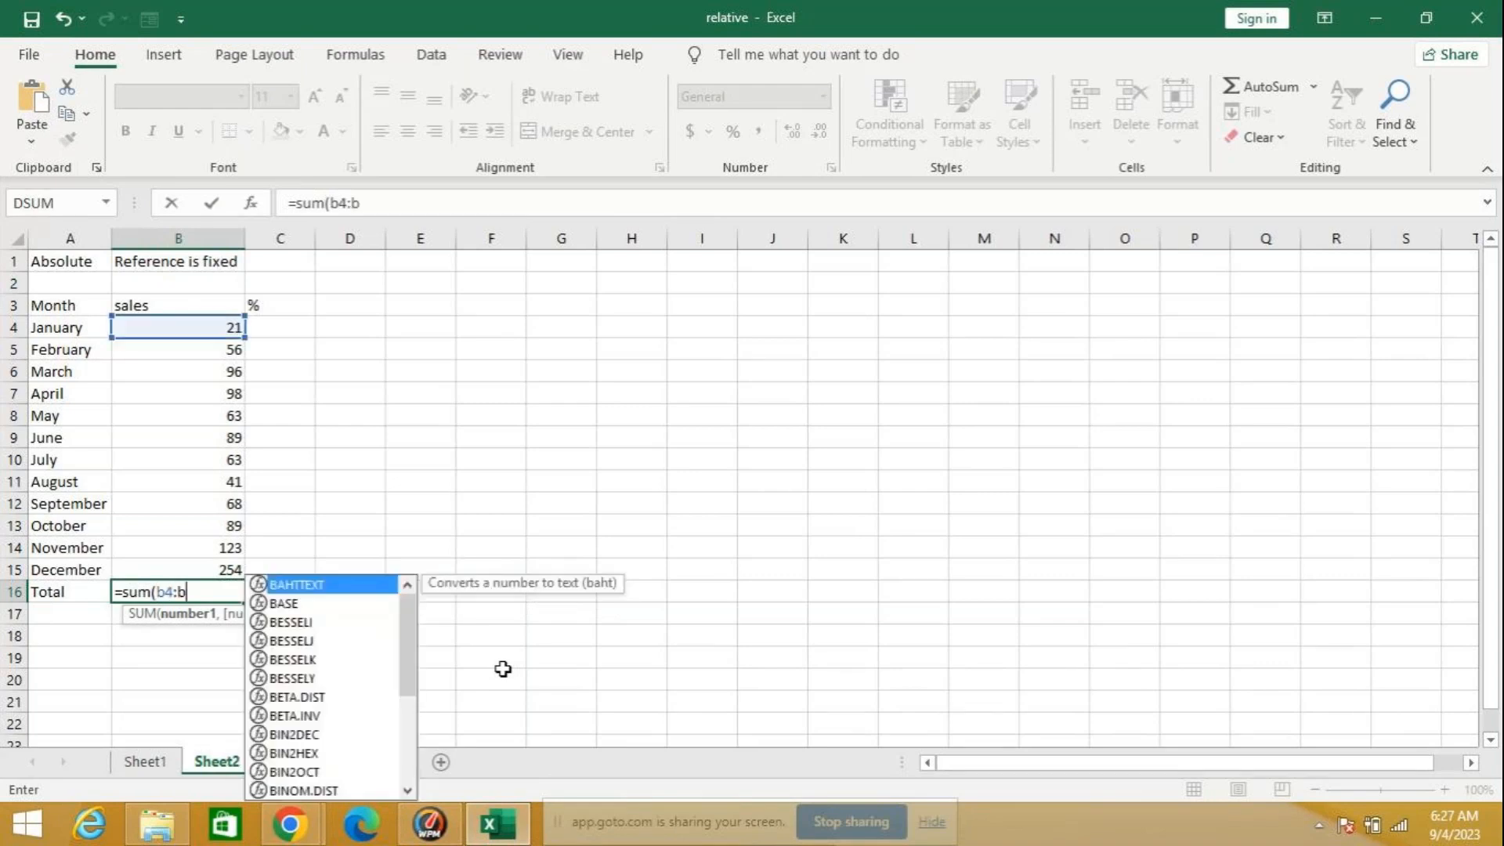
{"action": "type", "text": "1"}
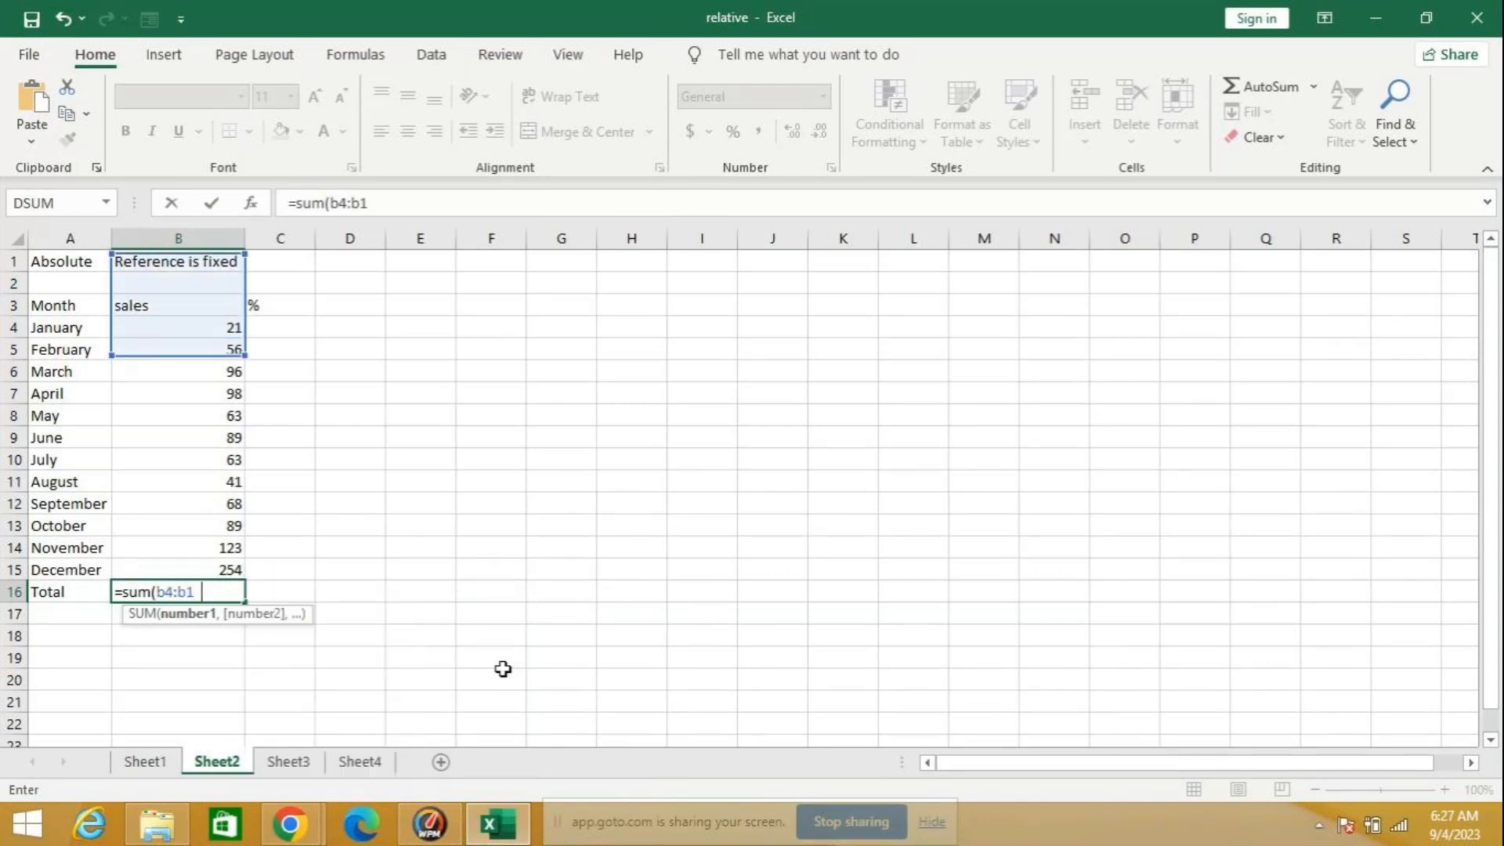
{"action": "type", "text": "6)"}
{"action": "key", "text": "Return"}
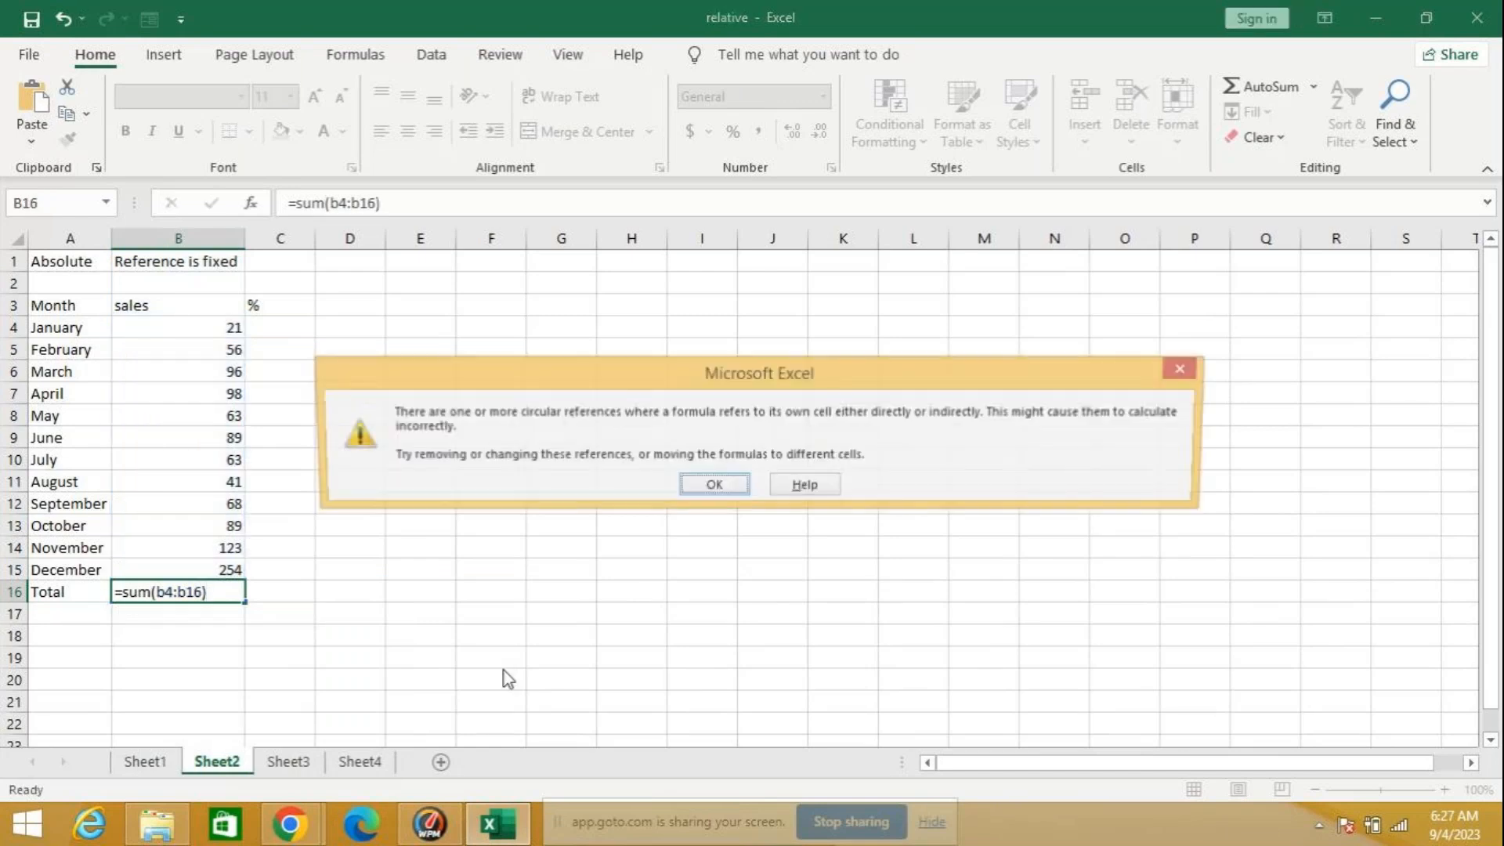
{"action": "key", "text": "Return"}
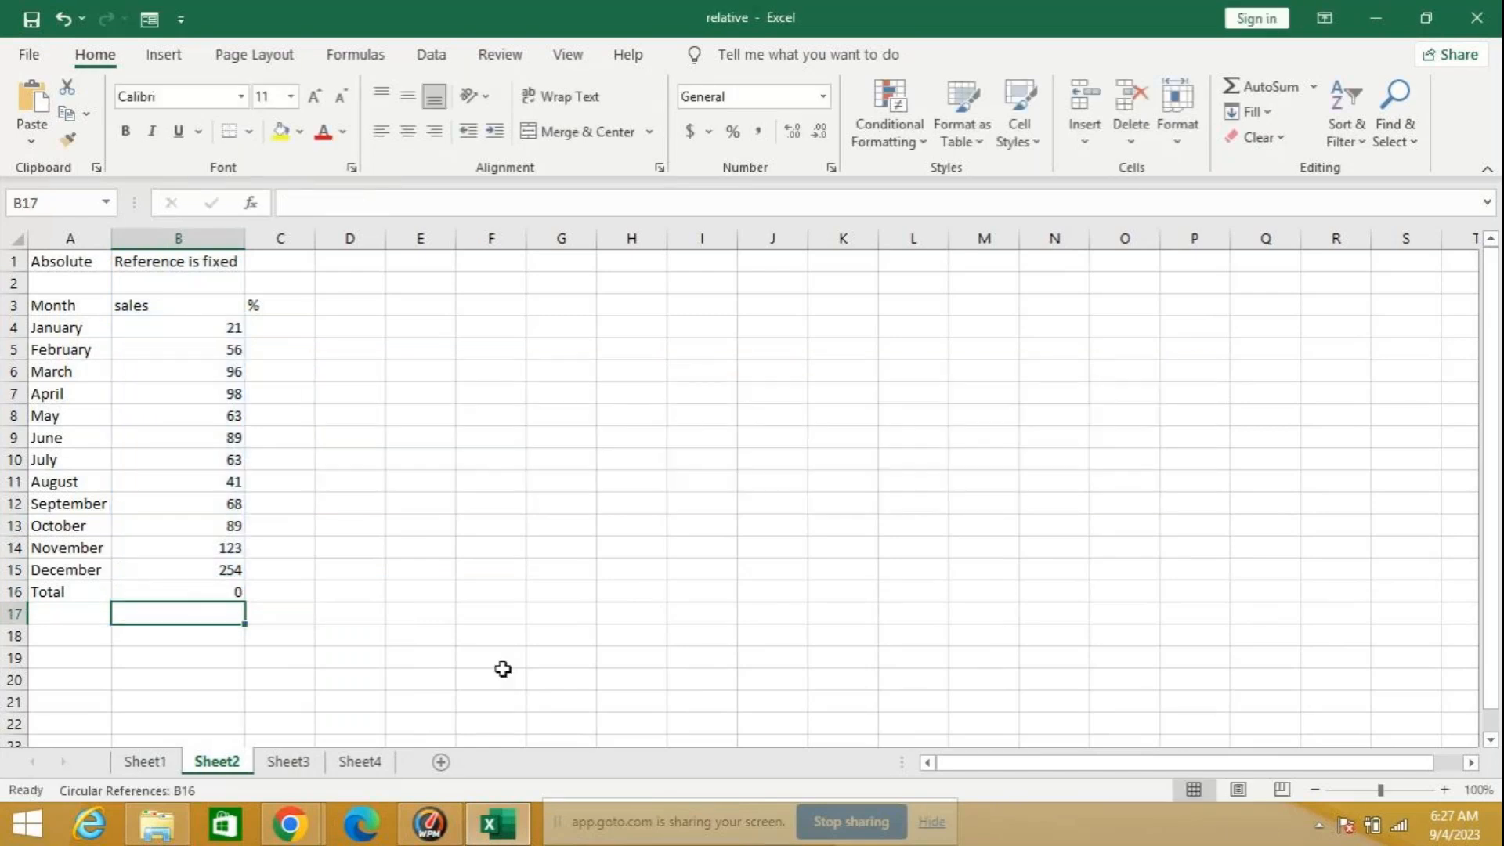
Step: Correct the B16 total formula so that its sum range ends at B15
{"action": "left_click", "coordinate": [206, 590]}
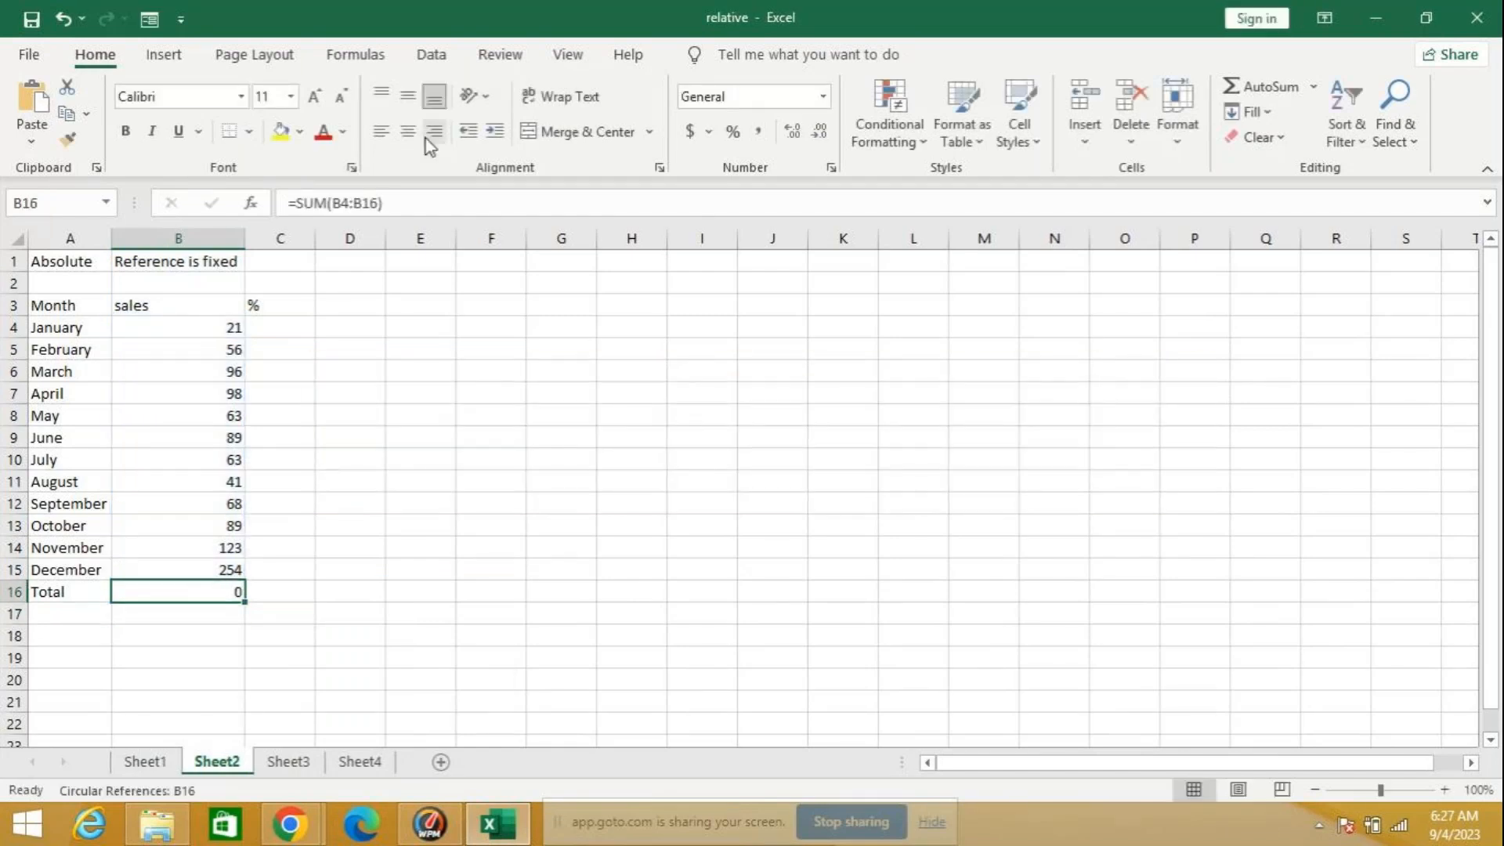
{"action": "left_click", "coordinate": [387, 203]}
{"action": "key", "text": "BackSpace"}
{"action": "type", "text": "5"}
{"action": "key", "text": "Return"}
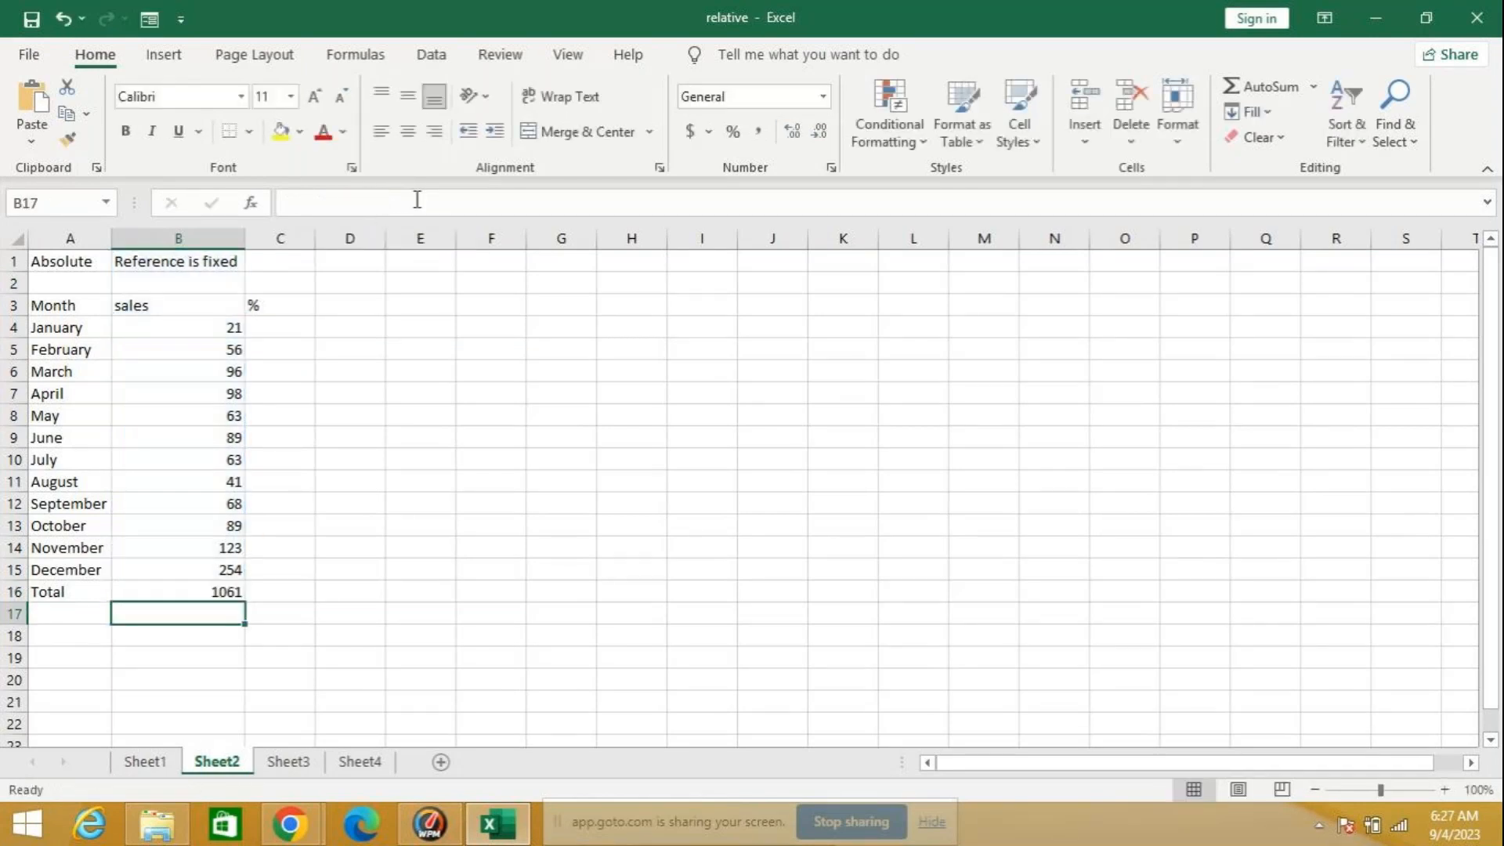
Step: Enter the percentage formula =b4/b16 for January in C4
{"action": "left_click", "coordinate": [279, 326]}
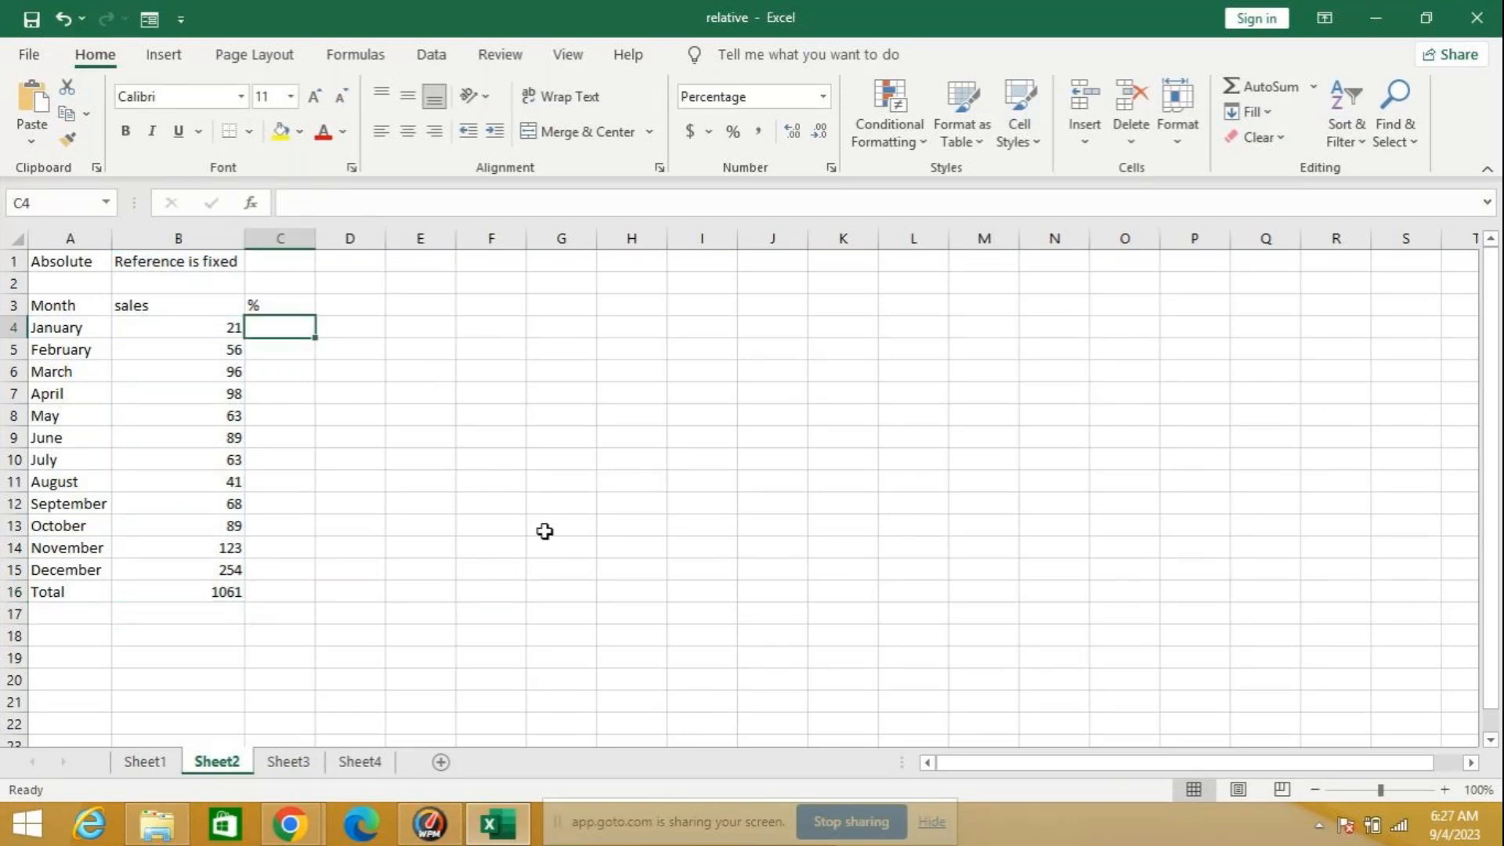
{"action": "type", "text": "="}
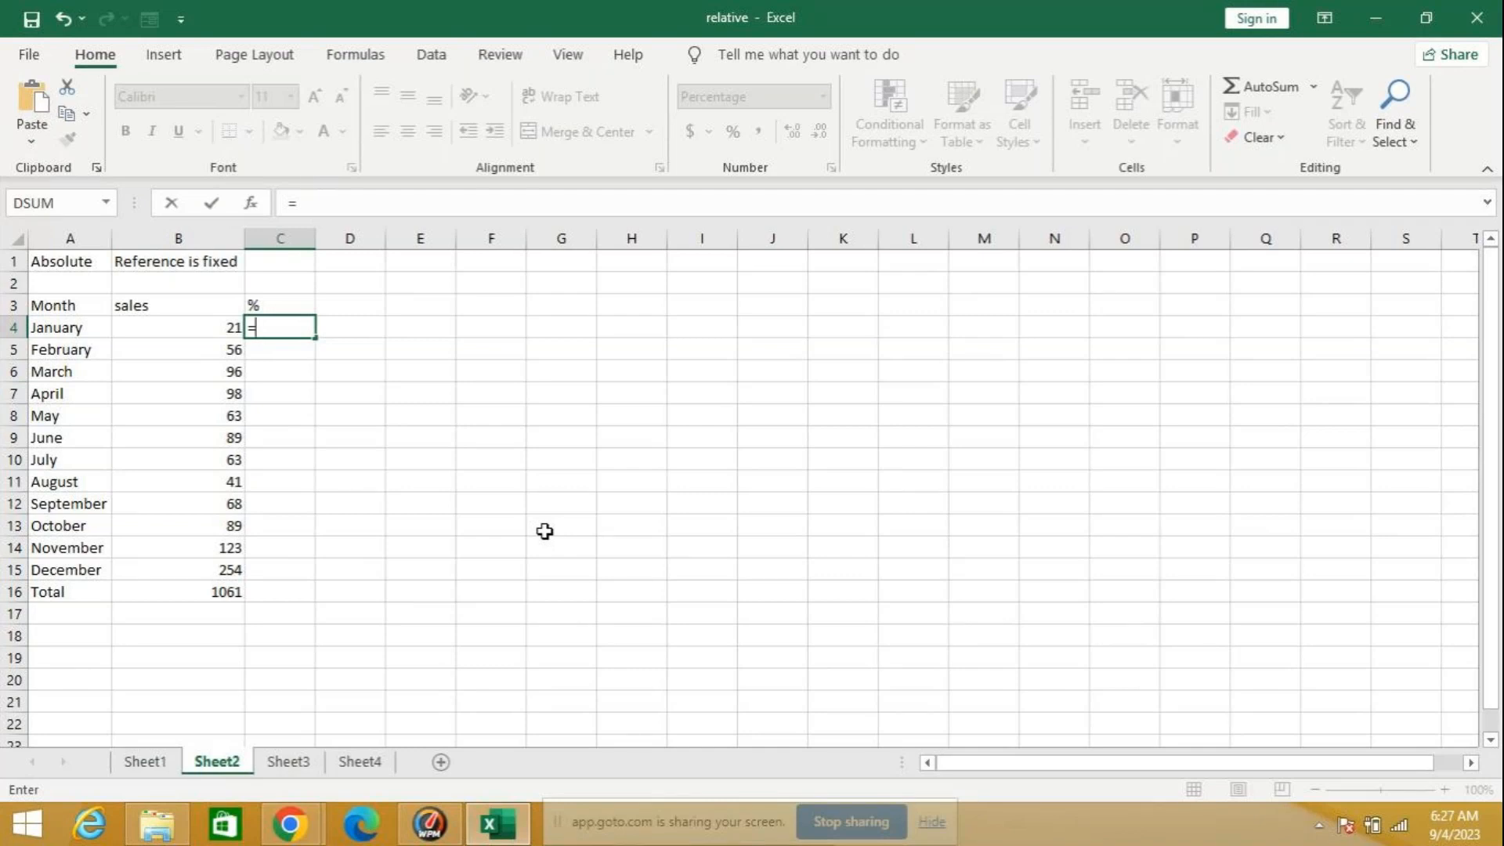
{"action": "type", "text": "b"}
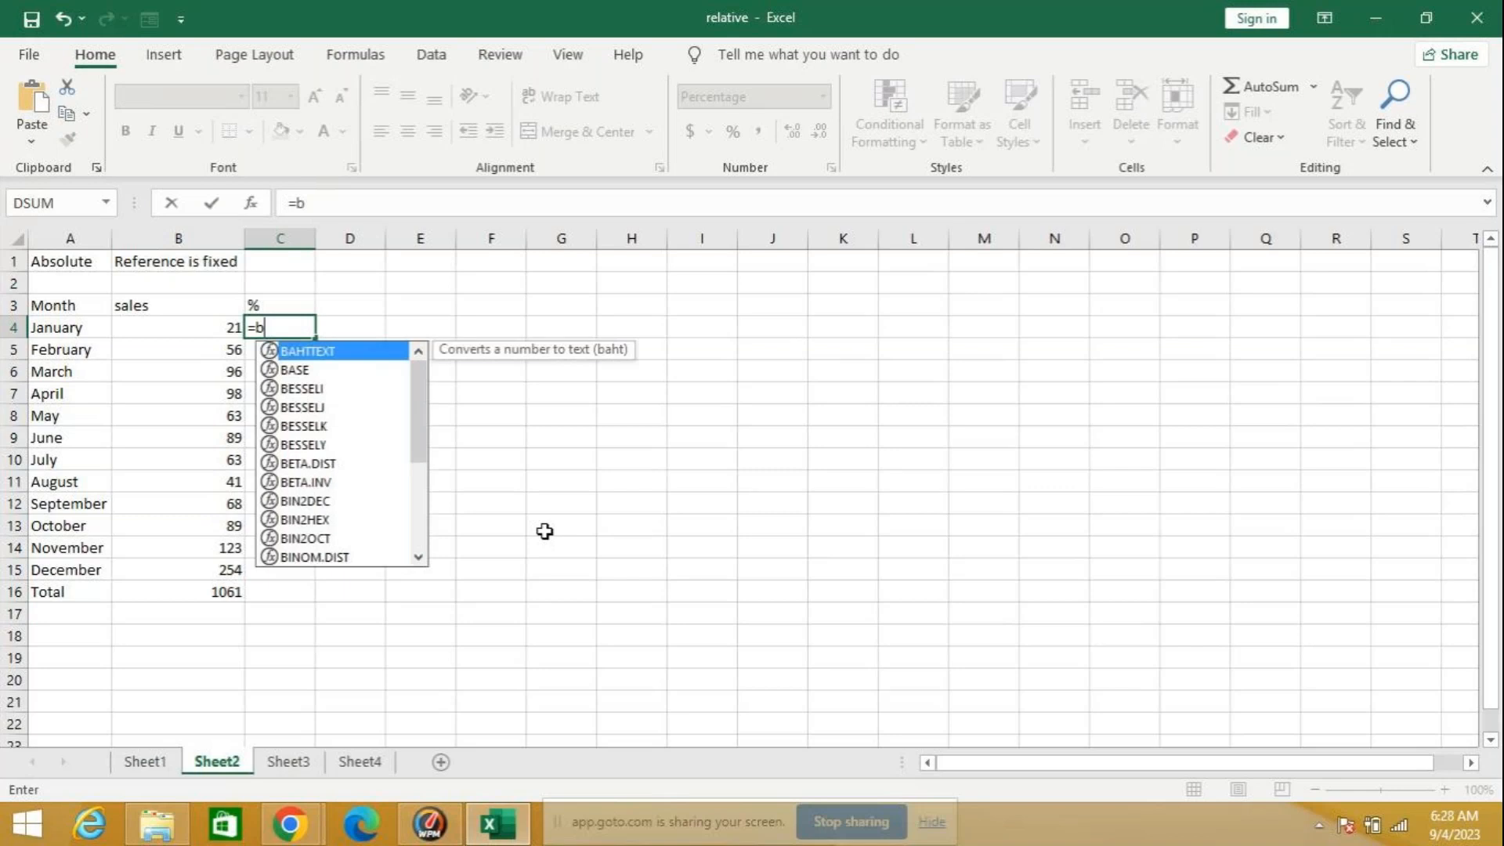
{"action": "type", "text": "4"}
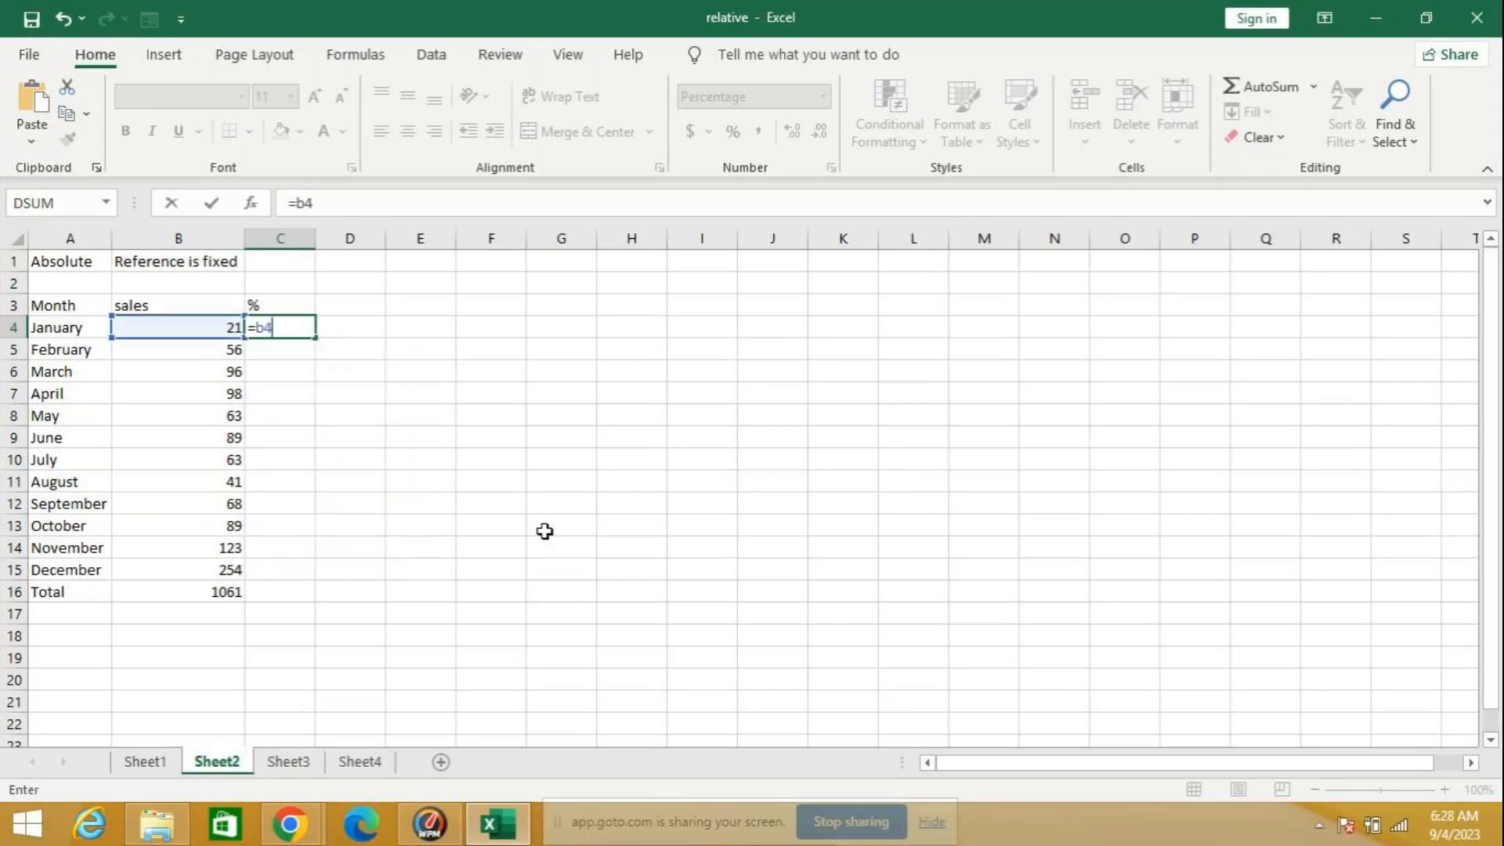
{"action": "type", "text": "/b1"}
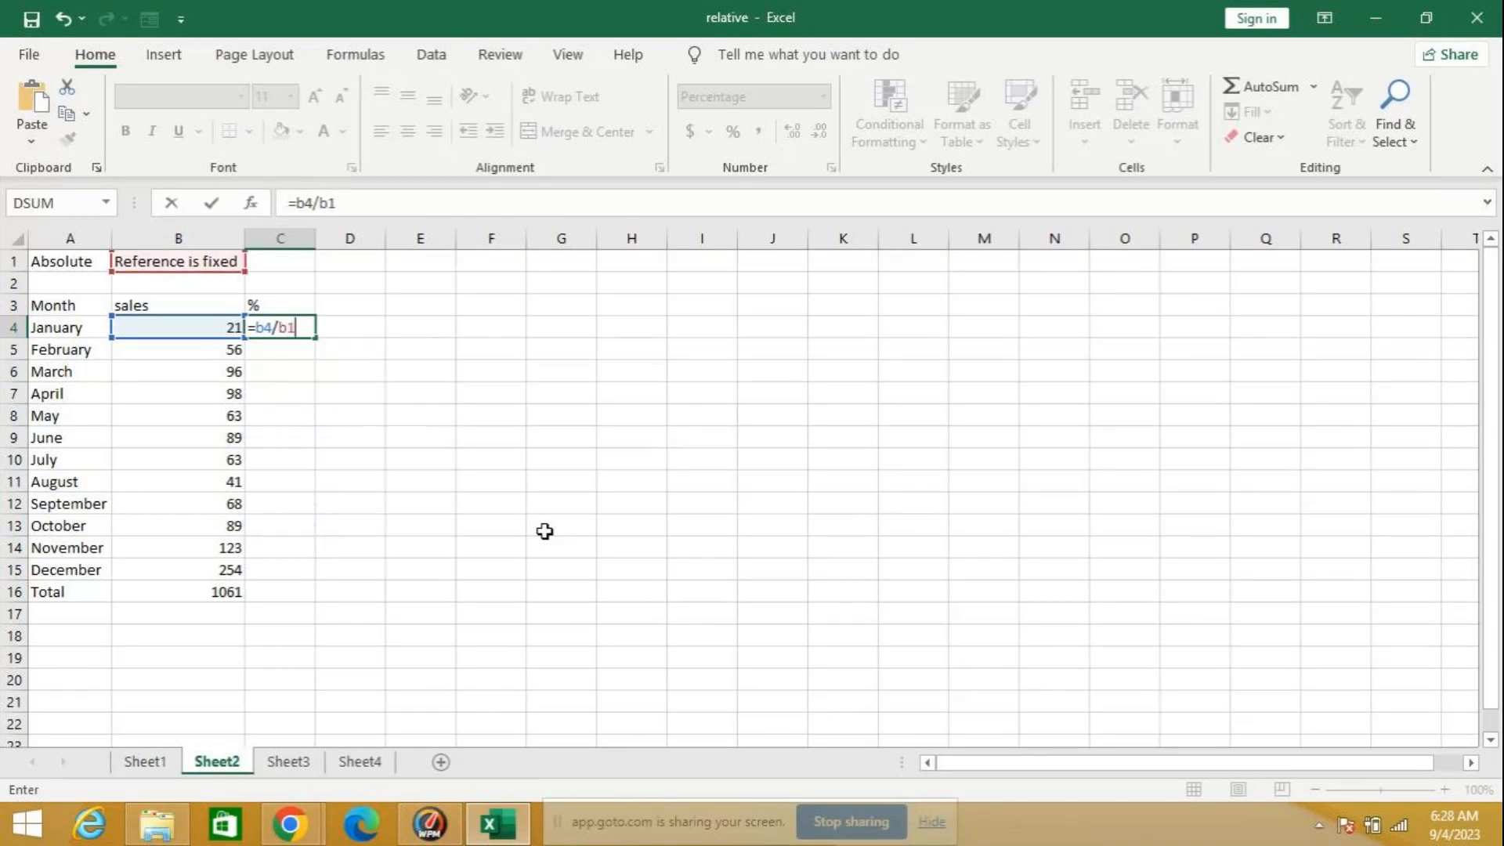
{"action": "type", "text": "6"}
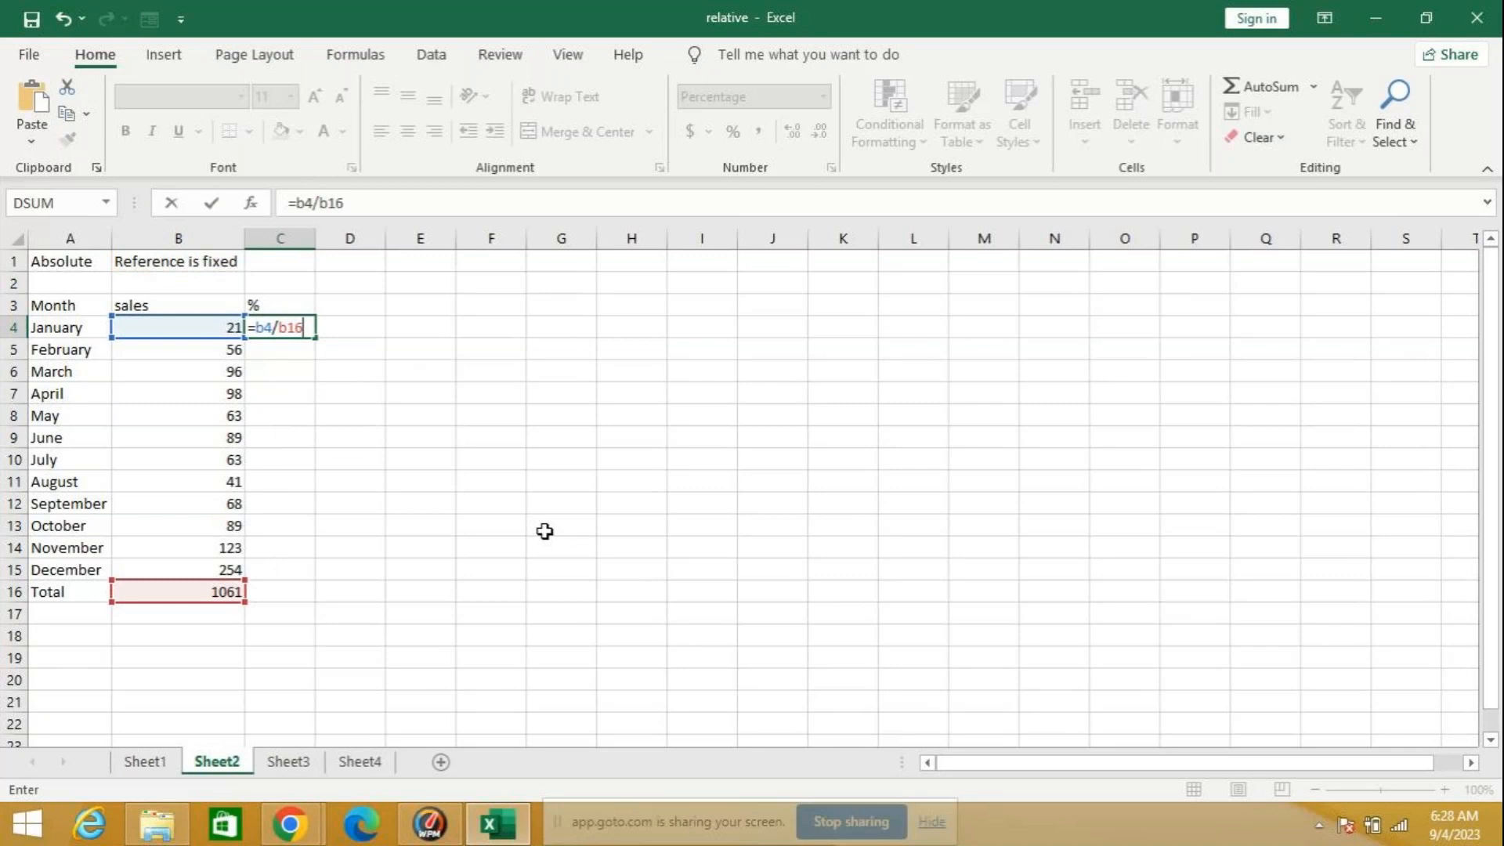
{"action": "key", "text": "Return"}
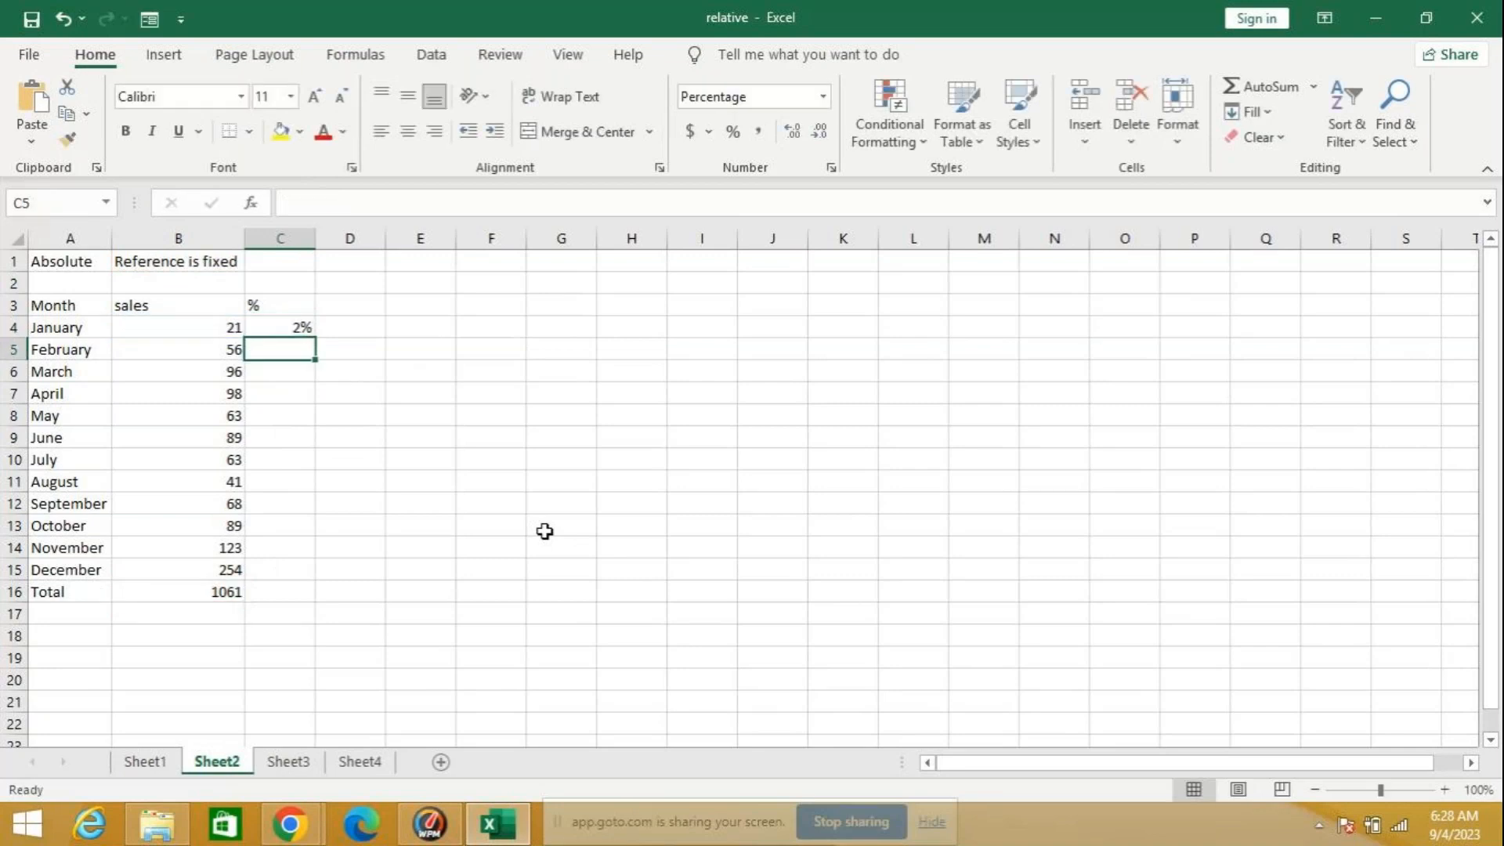
Step: Fill the relative C4 percentage formula down through the Total row in C16 and inspect the February formula in C5
{"action": "left_click", "coordinate": [302, 324]}
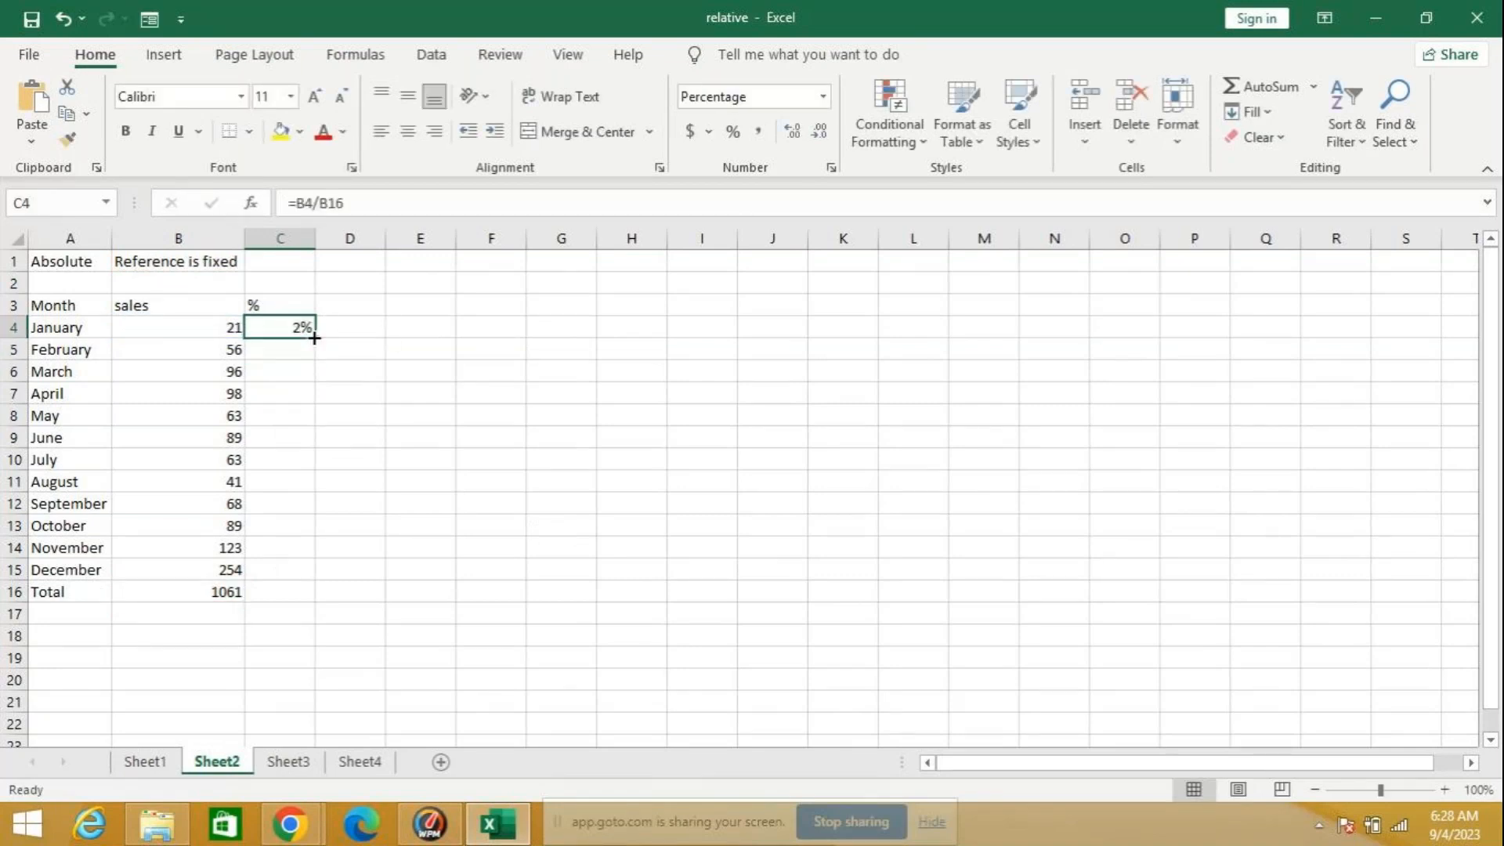
{"action": "left_click_drag", "start_coordinate": [316, 338], "coordinate": [333, 604]}
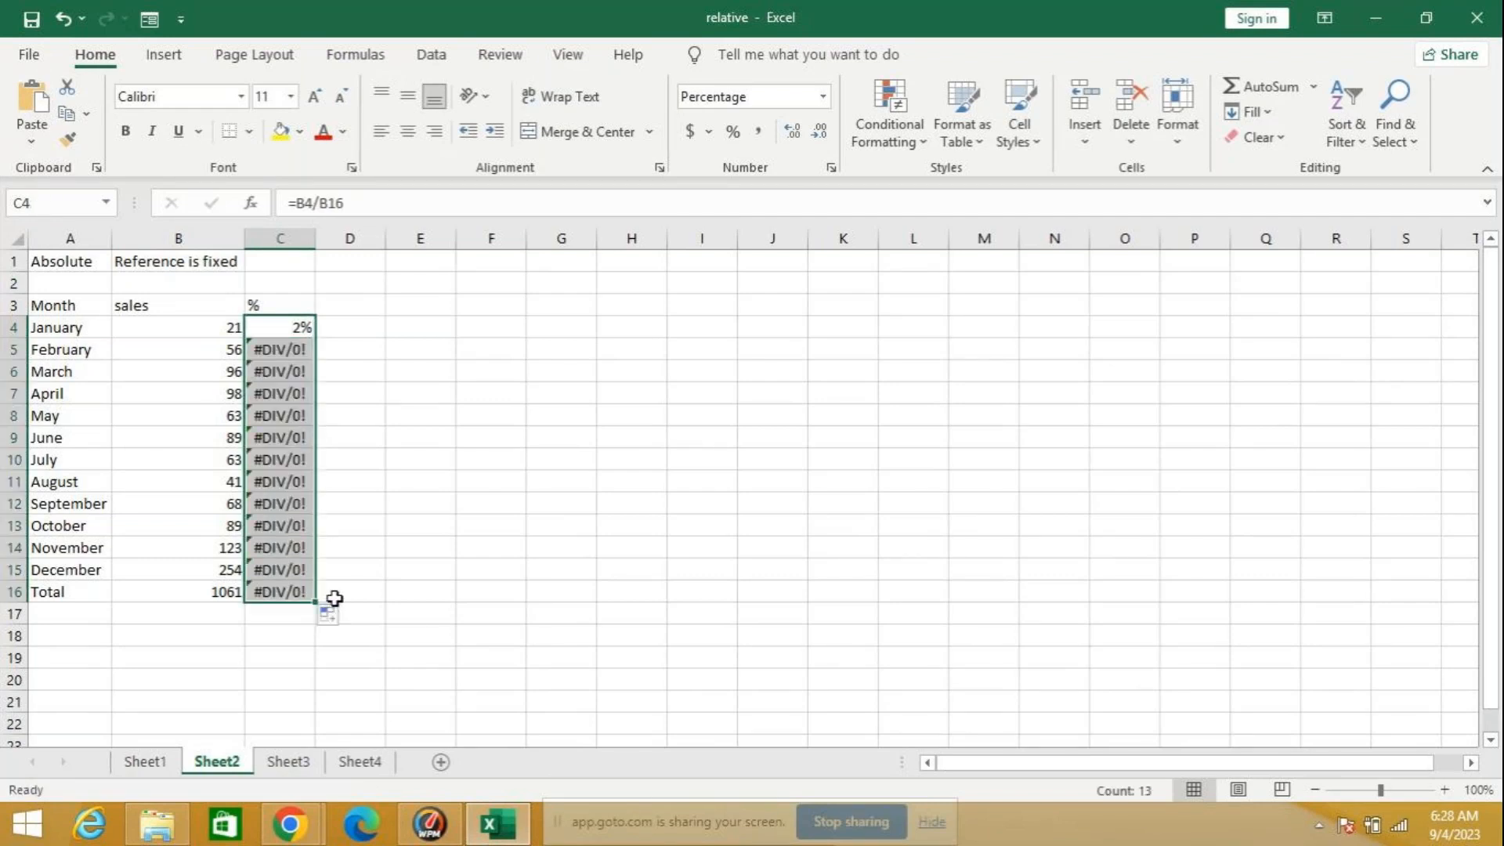
{"action": "left_click", "coordinate": [296, 347]}
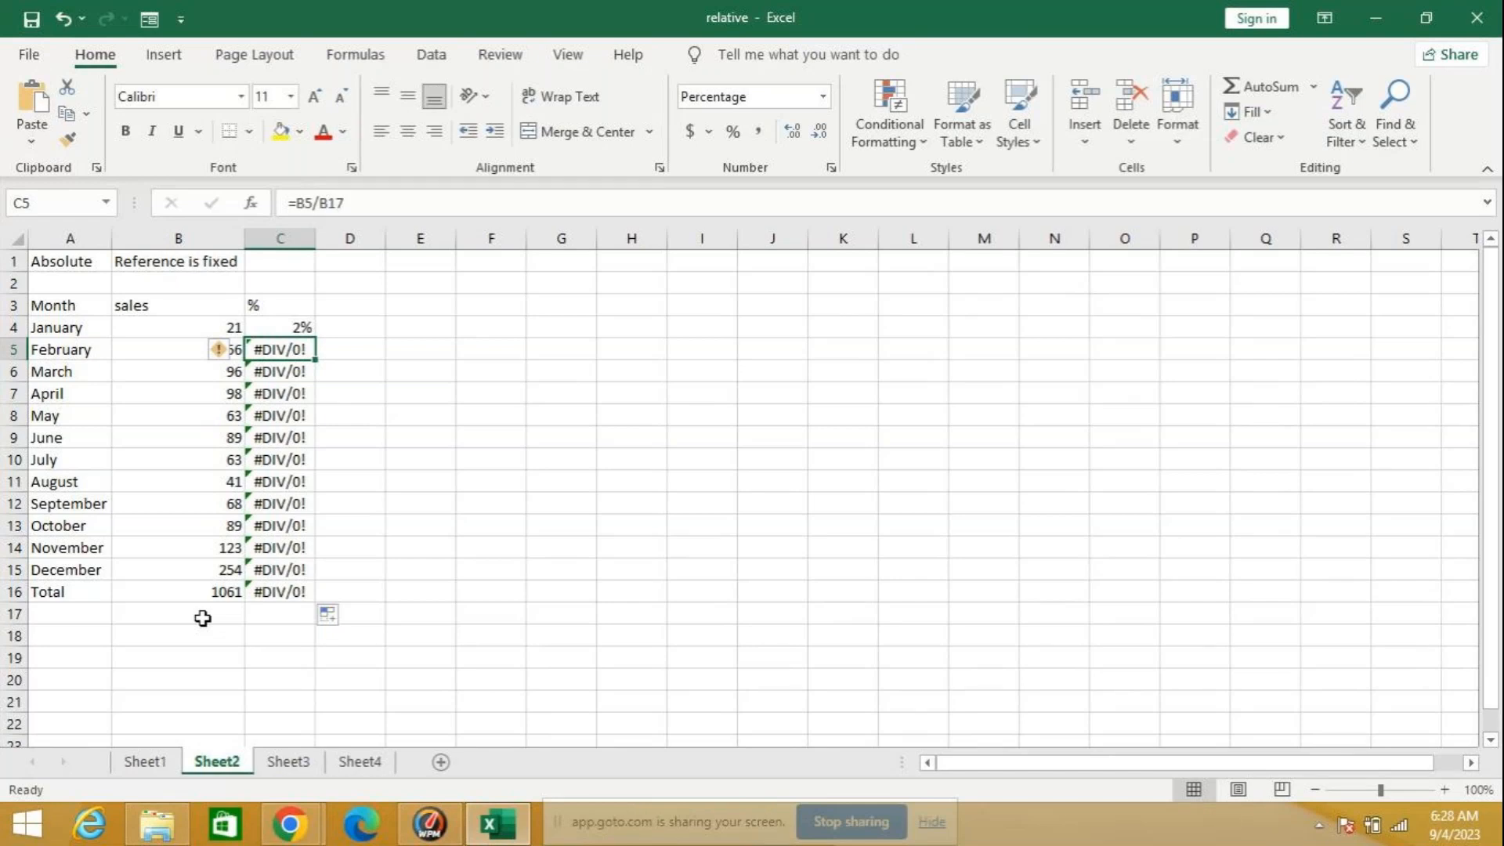
Step: Make the B16 reference in the C4 formula absolute as $B$16 and refill the formula down through December in C15
{"action": "left_click", "coordinate": [300, 327]}
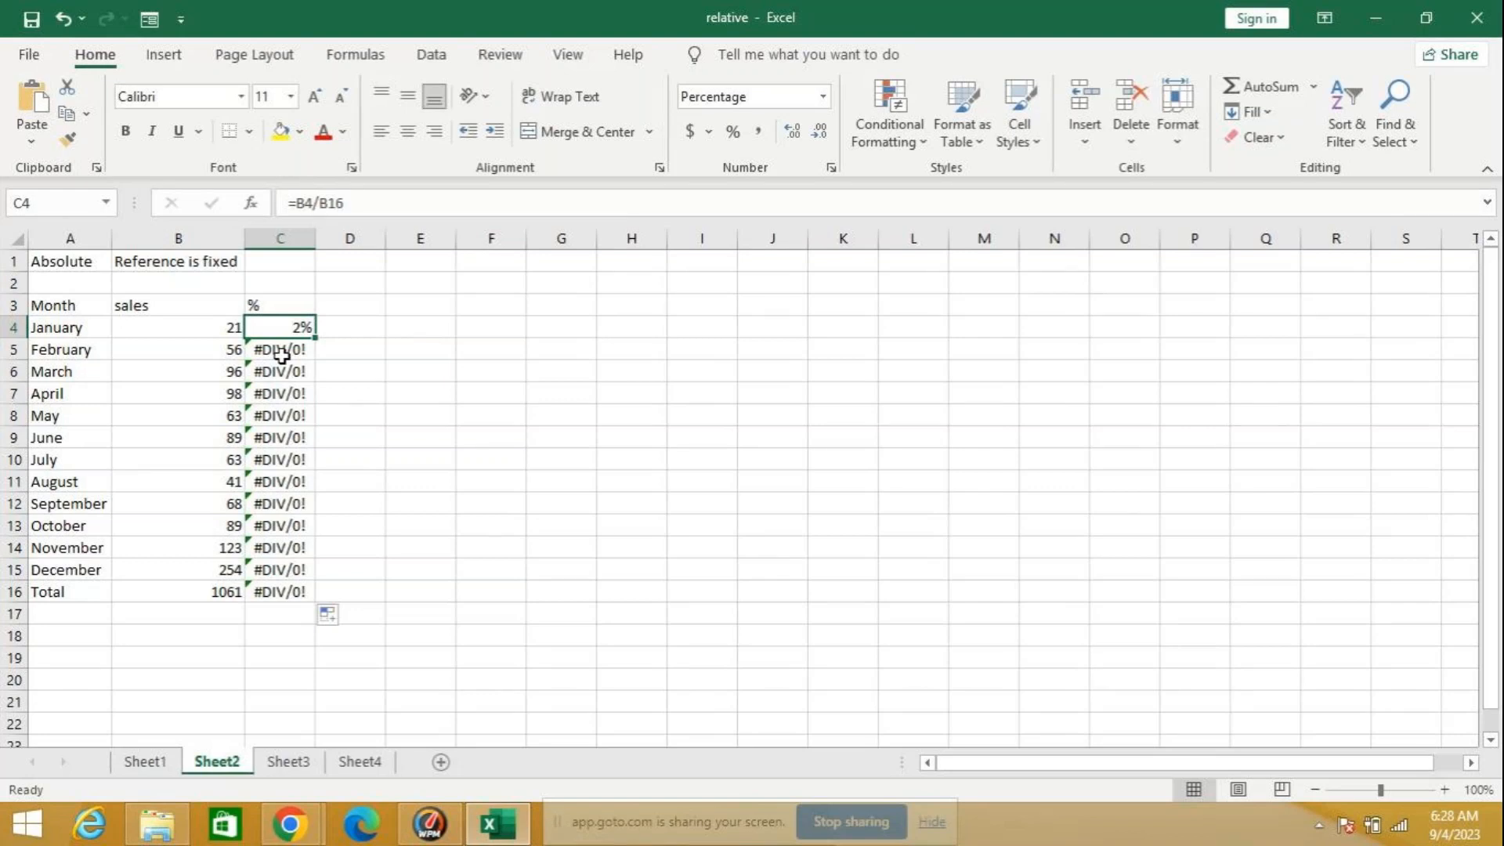
{"action": "left_click", "coordinate": [355, 203]}
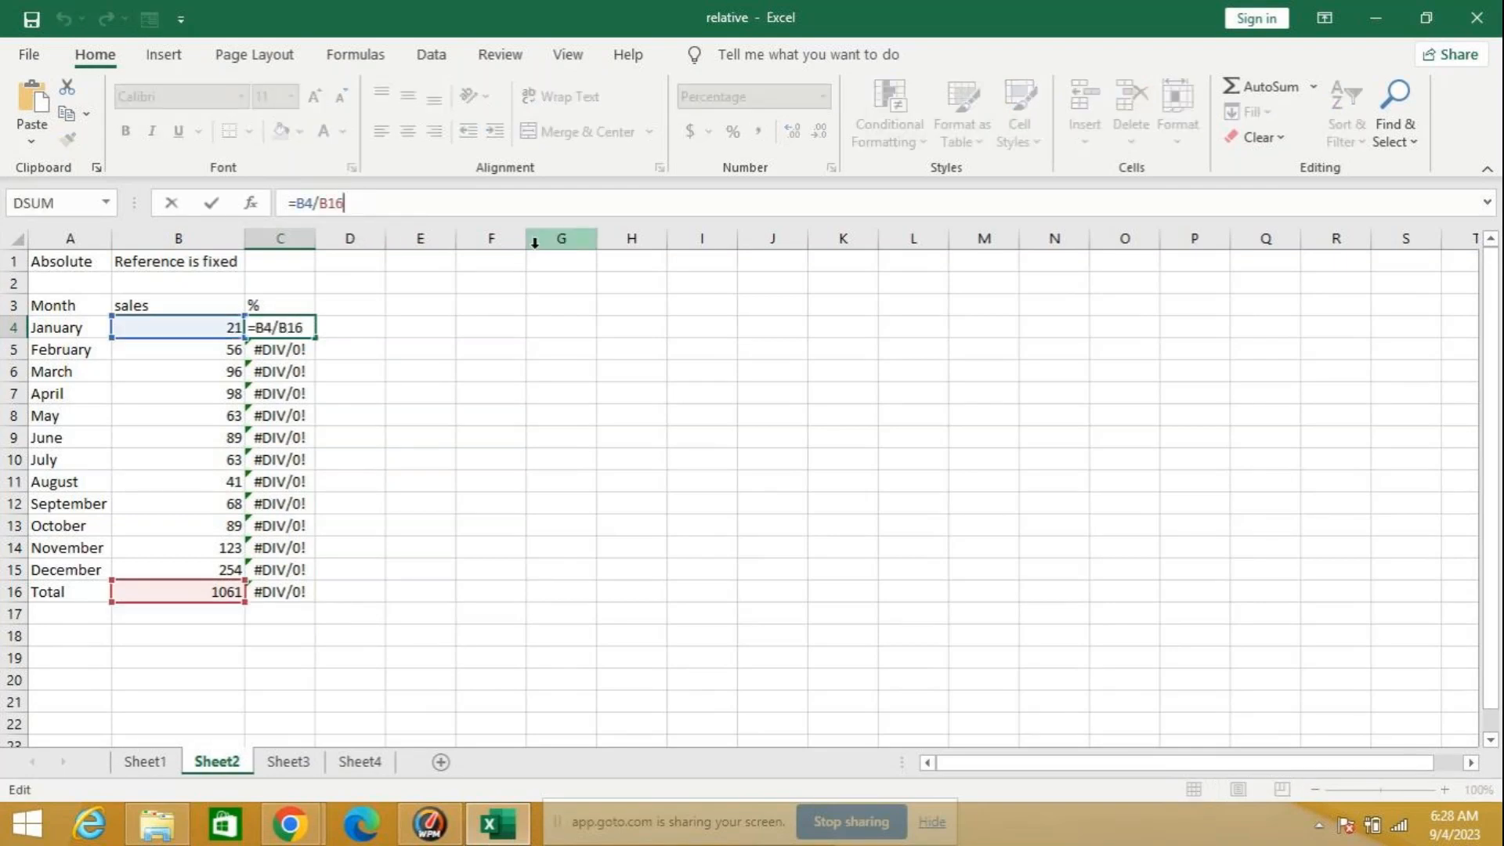
{"action": "key", "text": "F4"}
{"action": "key", "text": "Return"}
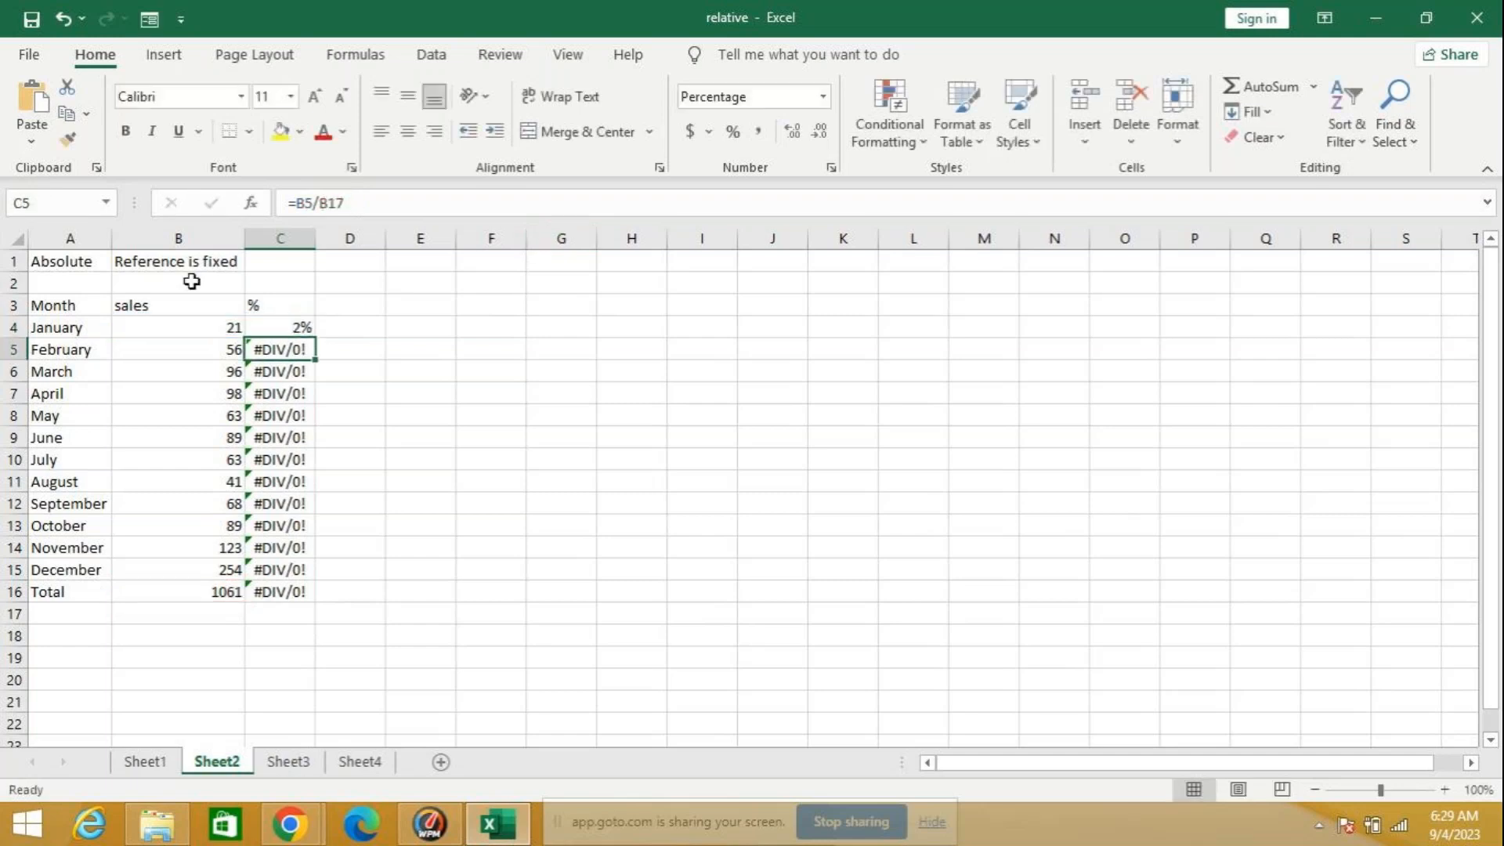
{"action": "left_click", "coordinate": [303, 326]}
{"action": "double_click", "coordinate": [315, 338]}
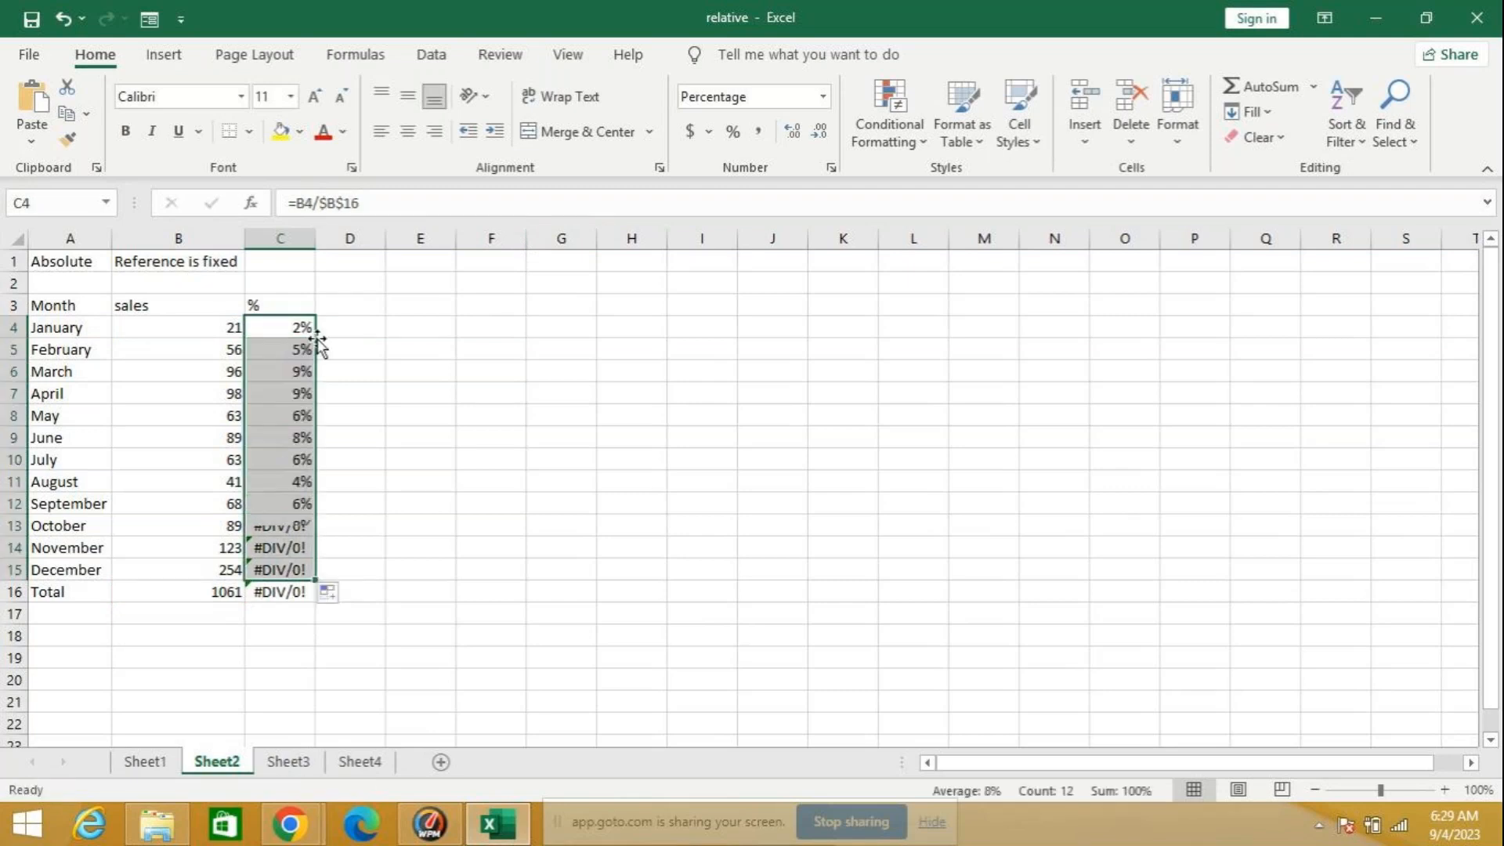
Step: Try AutoSum on C4:C16 and clear the formulas from C16 and C17
{"action": "left_click", "coordinate": [276, 589]}
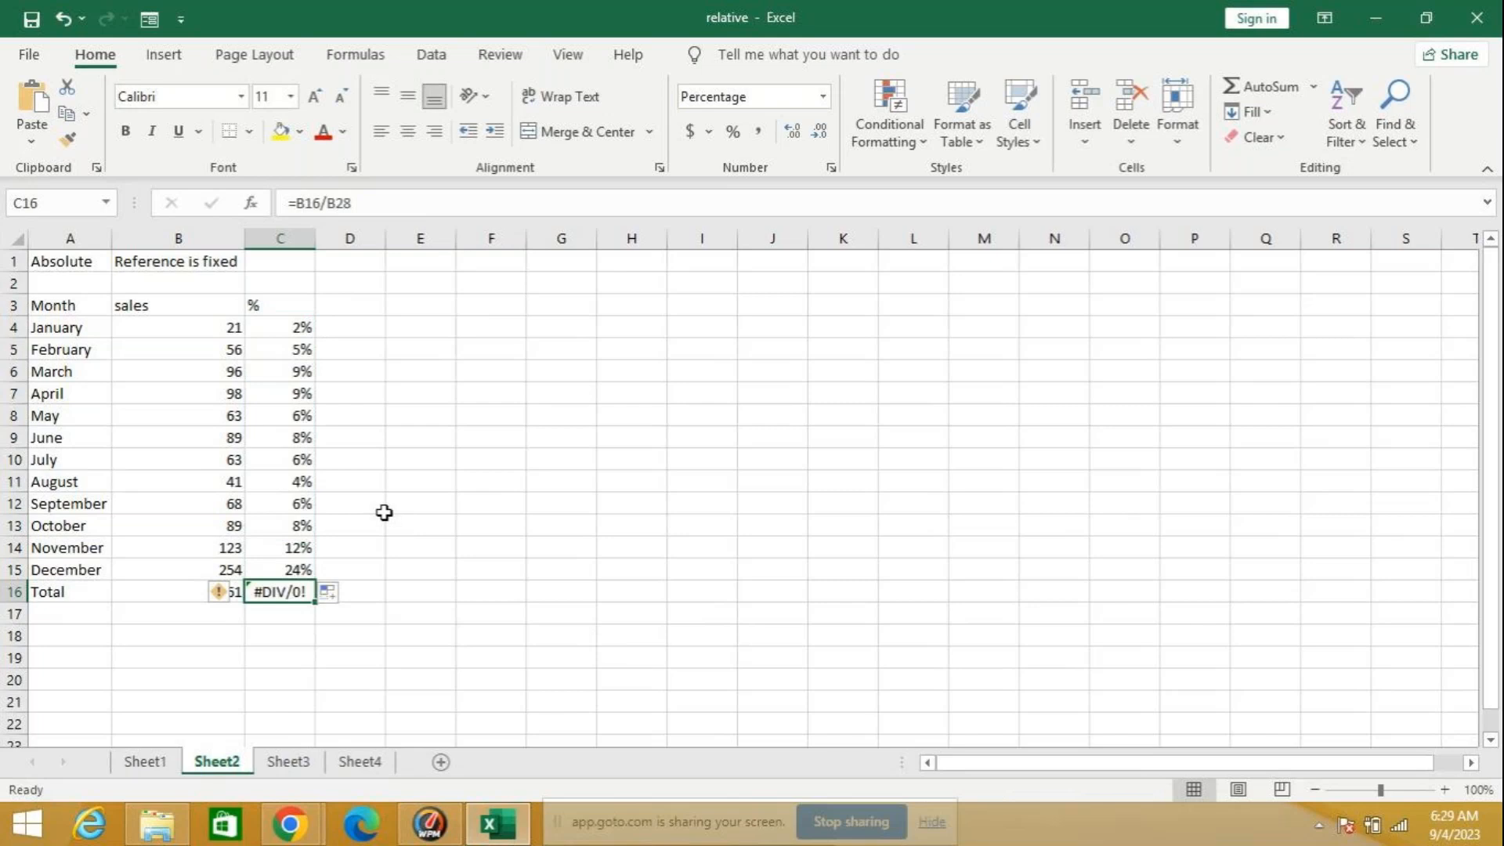
{"action": "left_click_drag", "start_coordinate": [295, 328], "coordinate": [263, 592]}
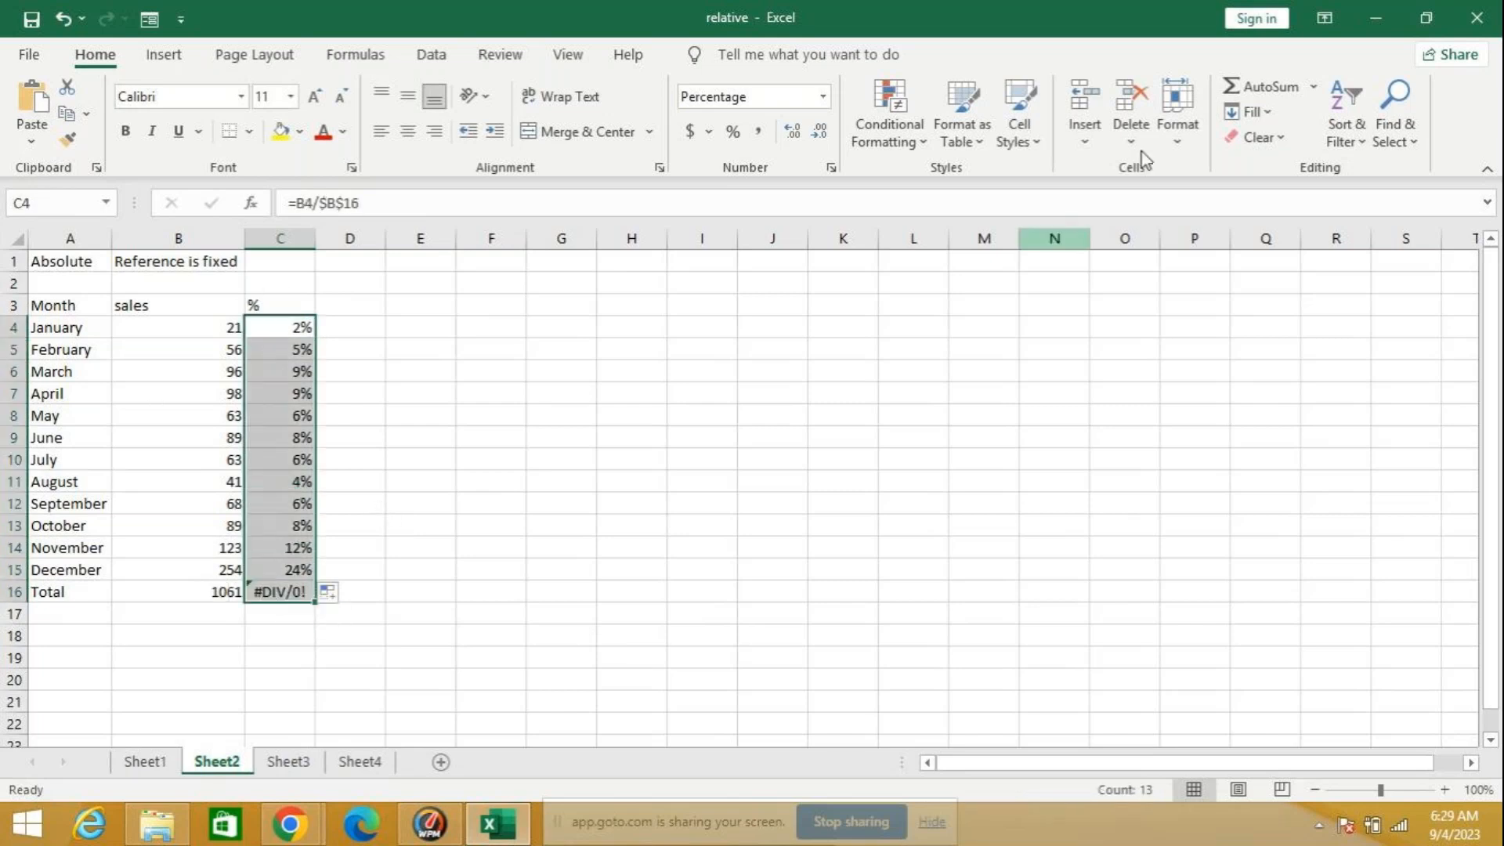
{"action": "left_click", "coordinate": [1264, 88]}
{"action": "left_click", "coordinate": [280, 596]}
{"action": "key", "text": "Delete"}
{"action": "left_click", "coordinate": [279, 614]}
{"action": "key", "text": "Delete"}
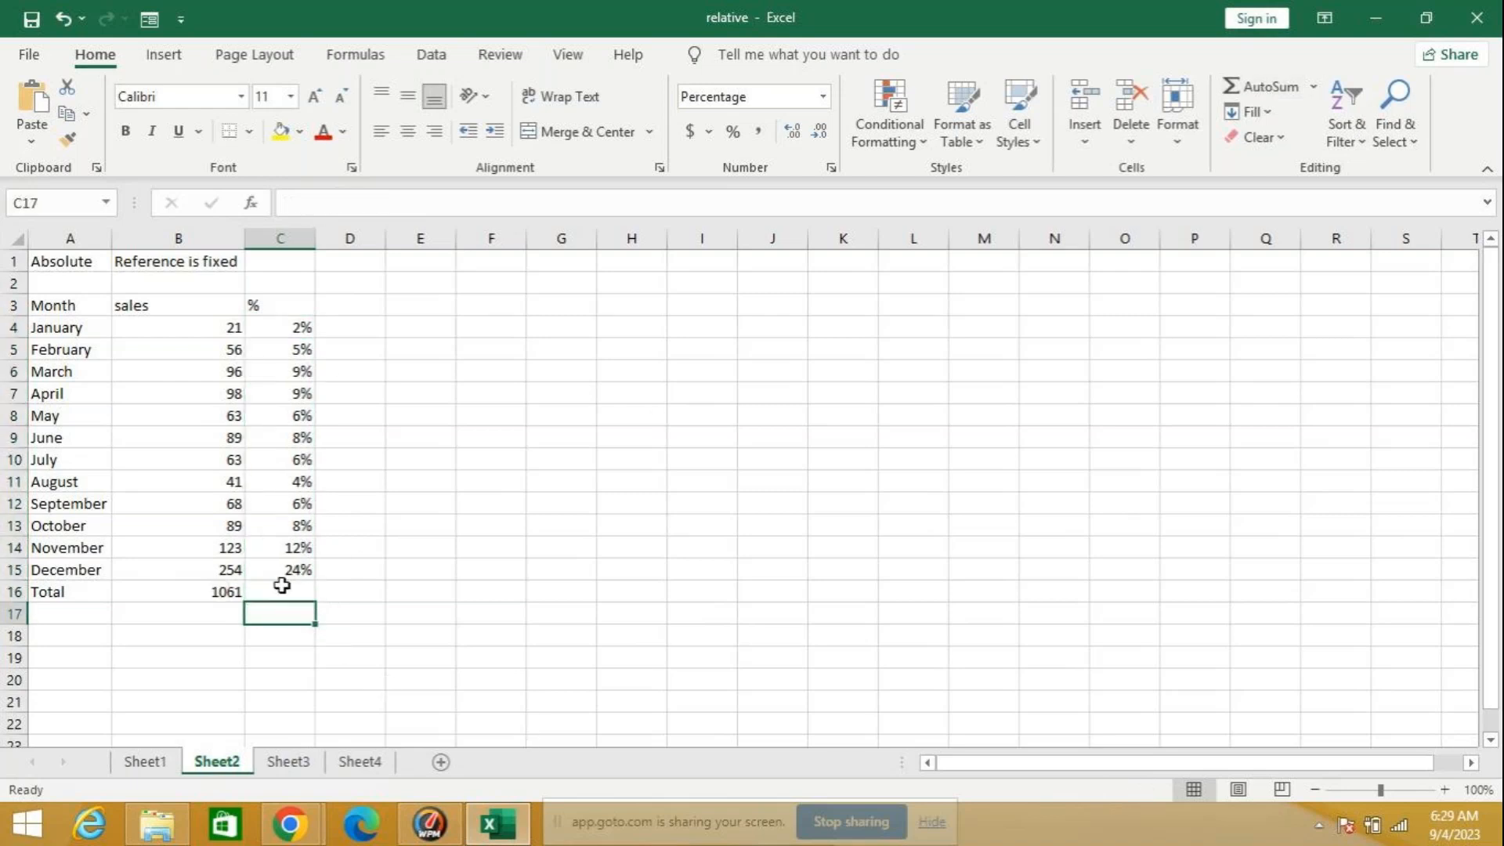
Step: Total the monthly percentages in C16 with AutoSum over C4:C16 and check the resulting formula
{"action": "left_click_drag", "start_coordinate": [295, 325], "coordinate": [313, 591]}
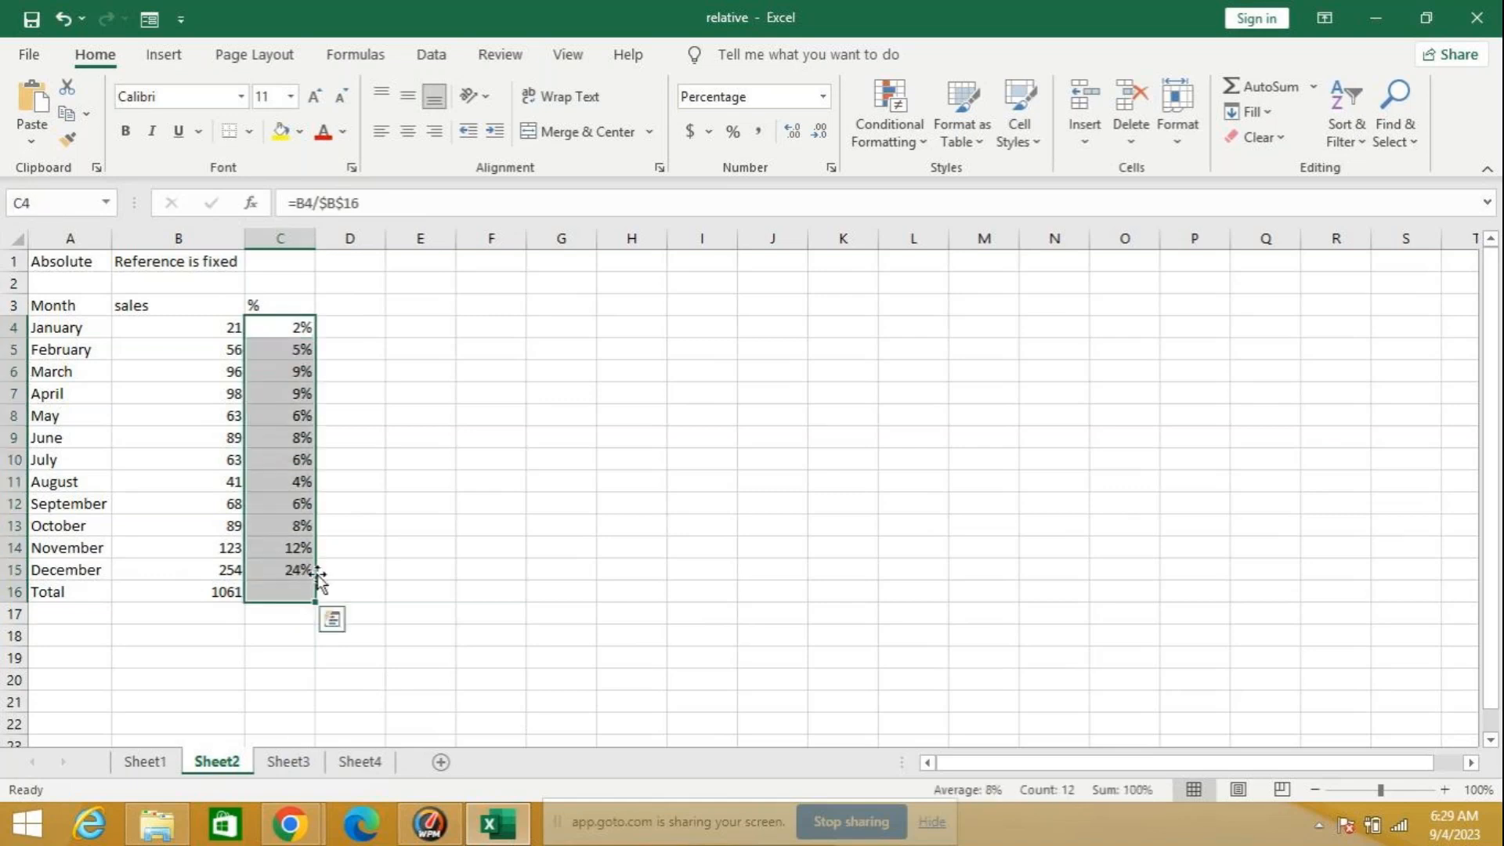
{"action": "left_click", "coordinate": [1281, 88]}
{"action": "key", "text": "Return"}
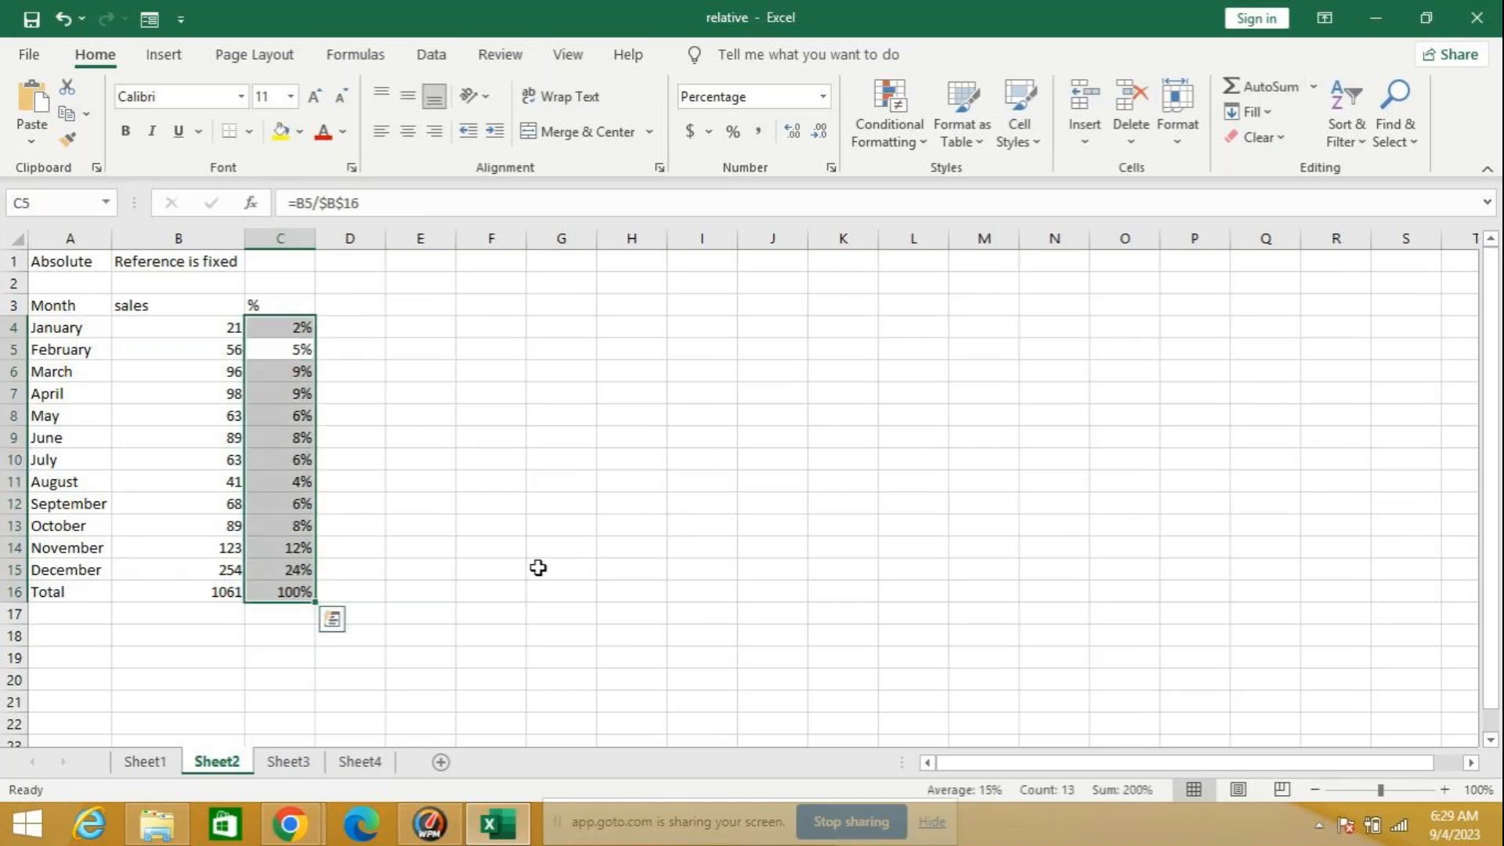
{"action": "left_click", "coordinate": [264, 589]}
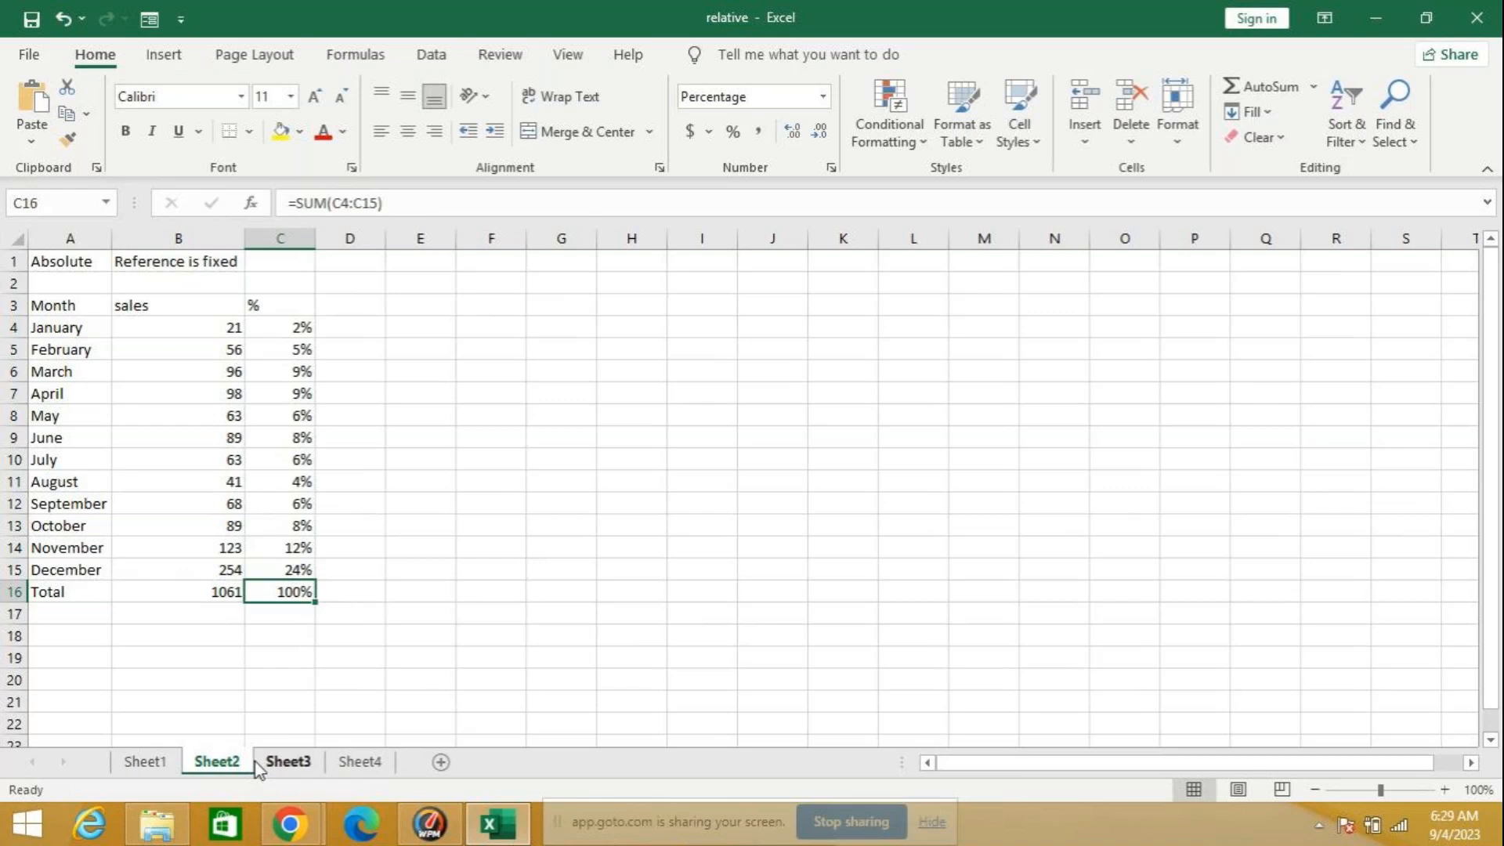
Step: Open Sheet3 and auto-fit column A to the Mixed Reference heading
{"action": "left_click", "coordinate": [282, 764]}
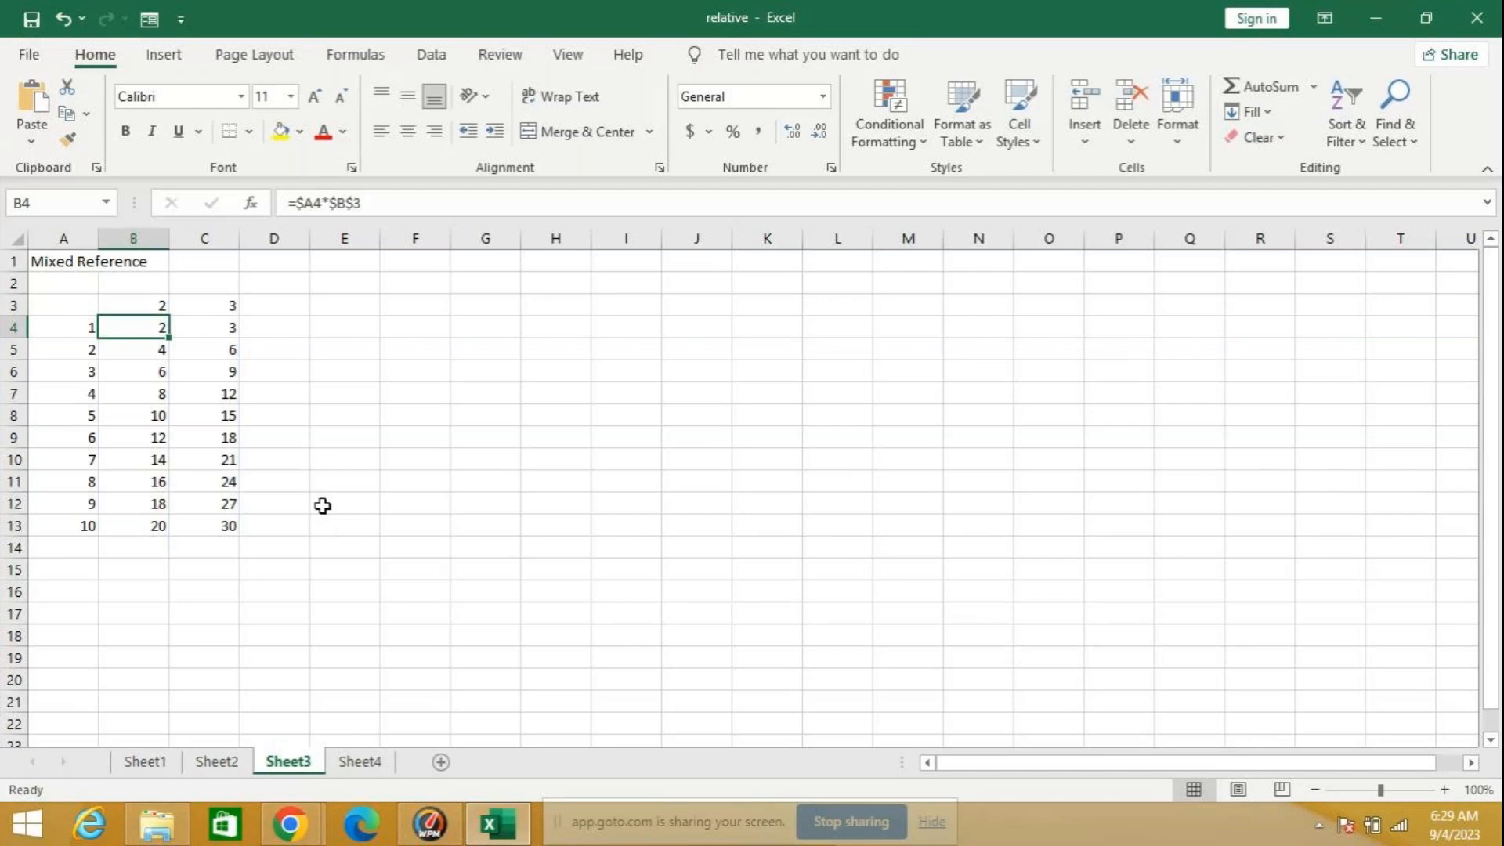
{"action": "left_click", "coordinate": [373, 433]}
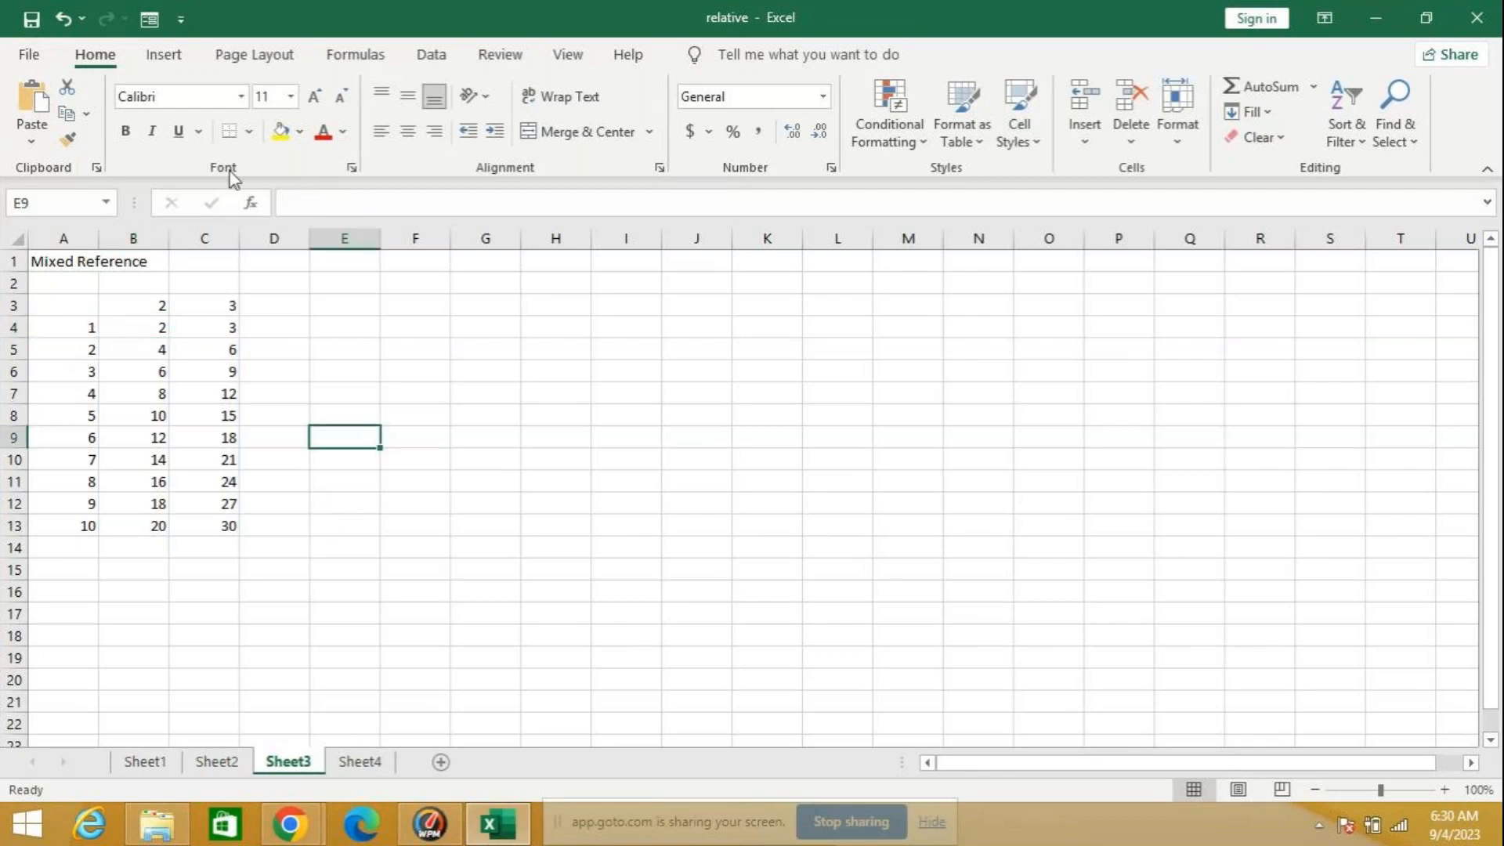
{"action": "double_click", "coordinate": [98, 238]}
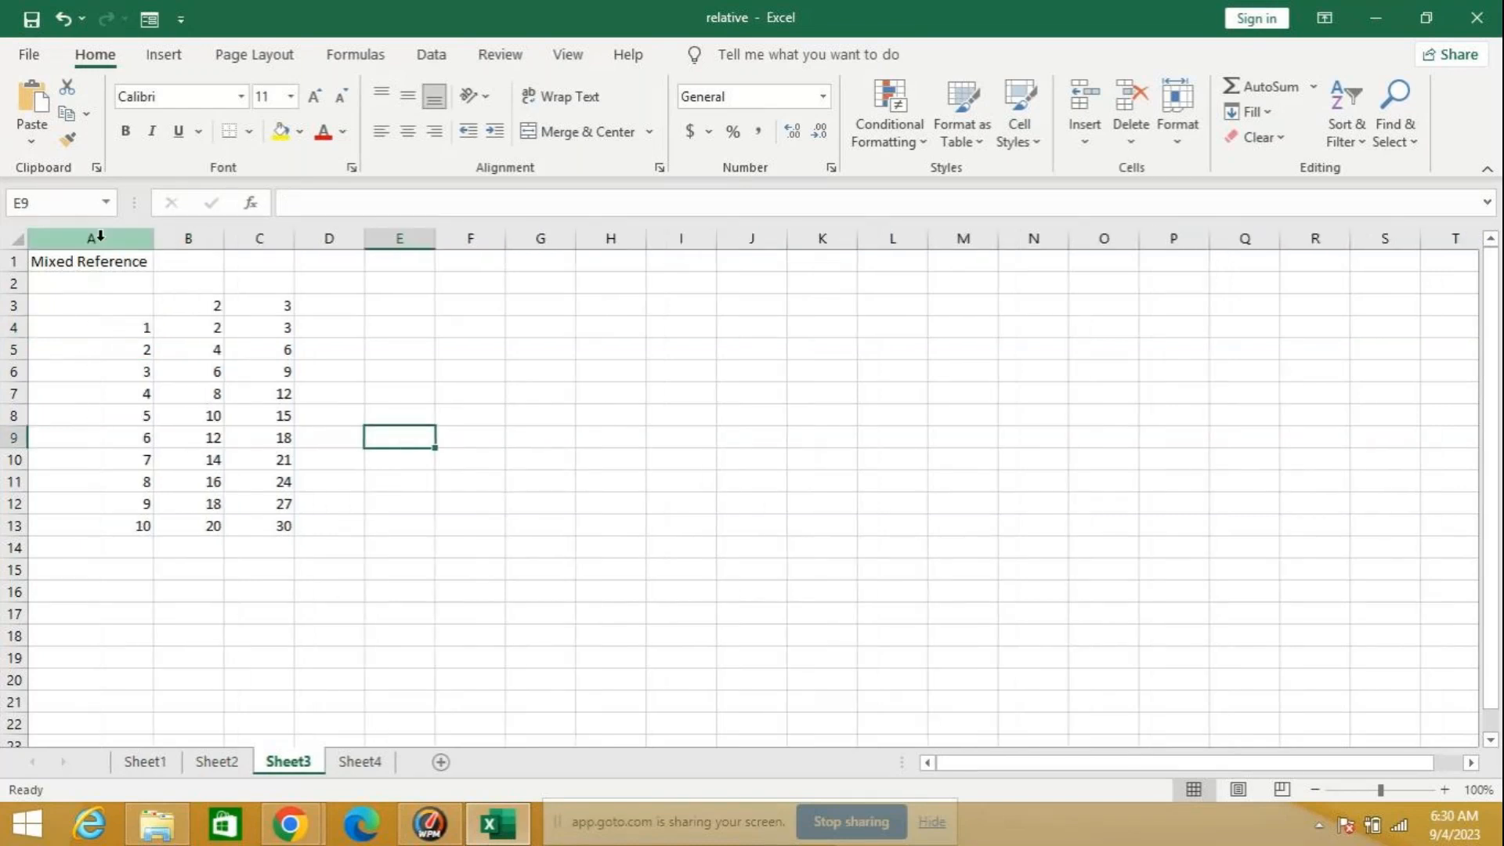
{"action": "left_click", "coordinate": [520, 456]}
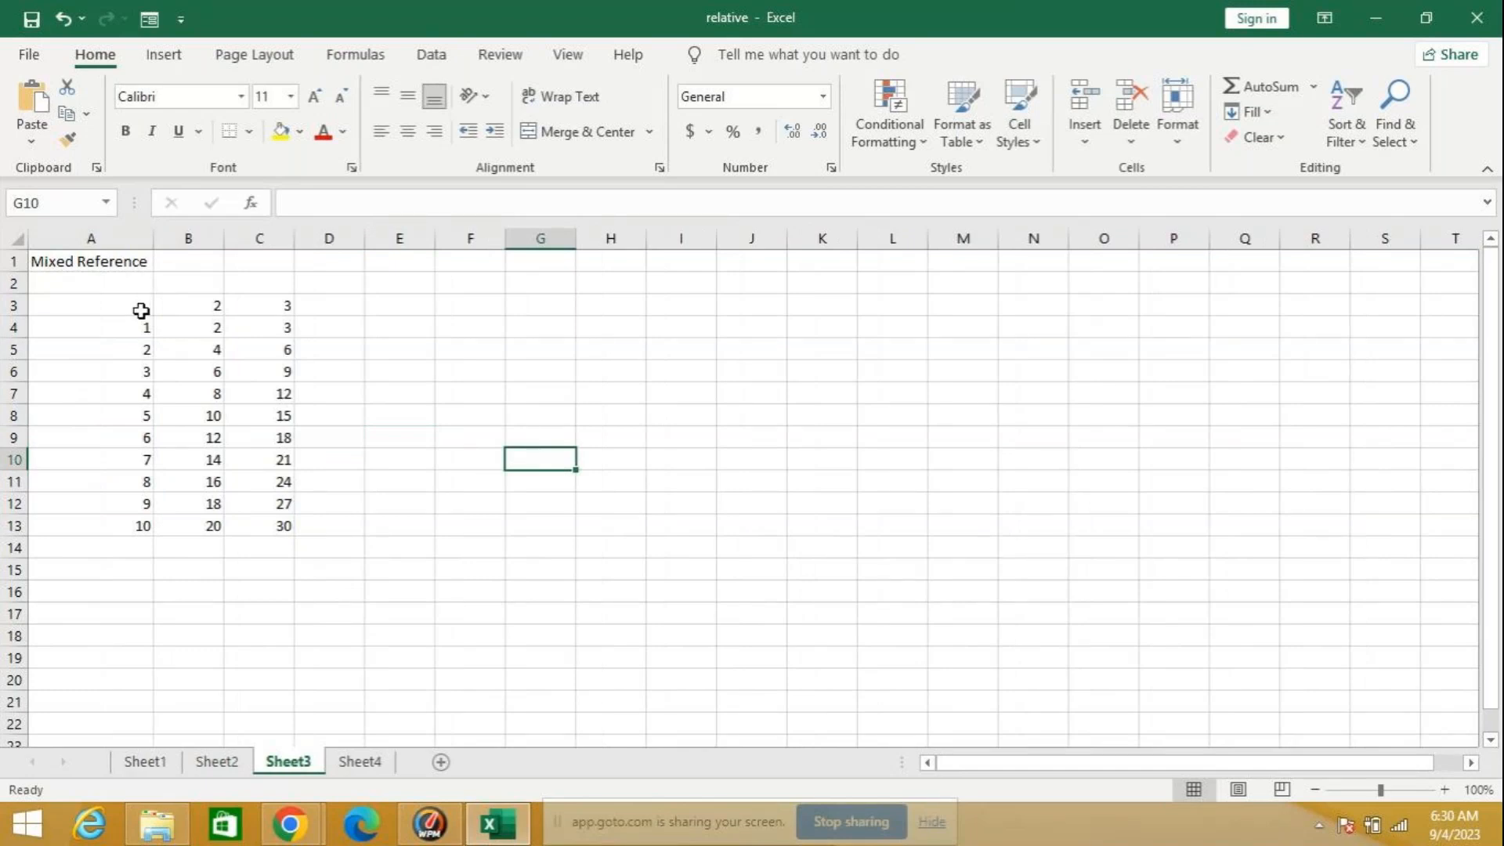
Step: Clear the multiplication formulas from B4:C13 beneath the two header numbers
{"action": "left_click", "coordinate": [195, 332]}
{"action": "left_click_drag", "start_coordinate": [195, 332], "coordinate": [259, 513]}
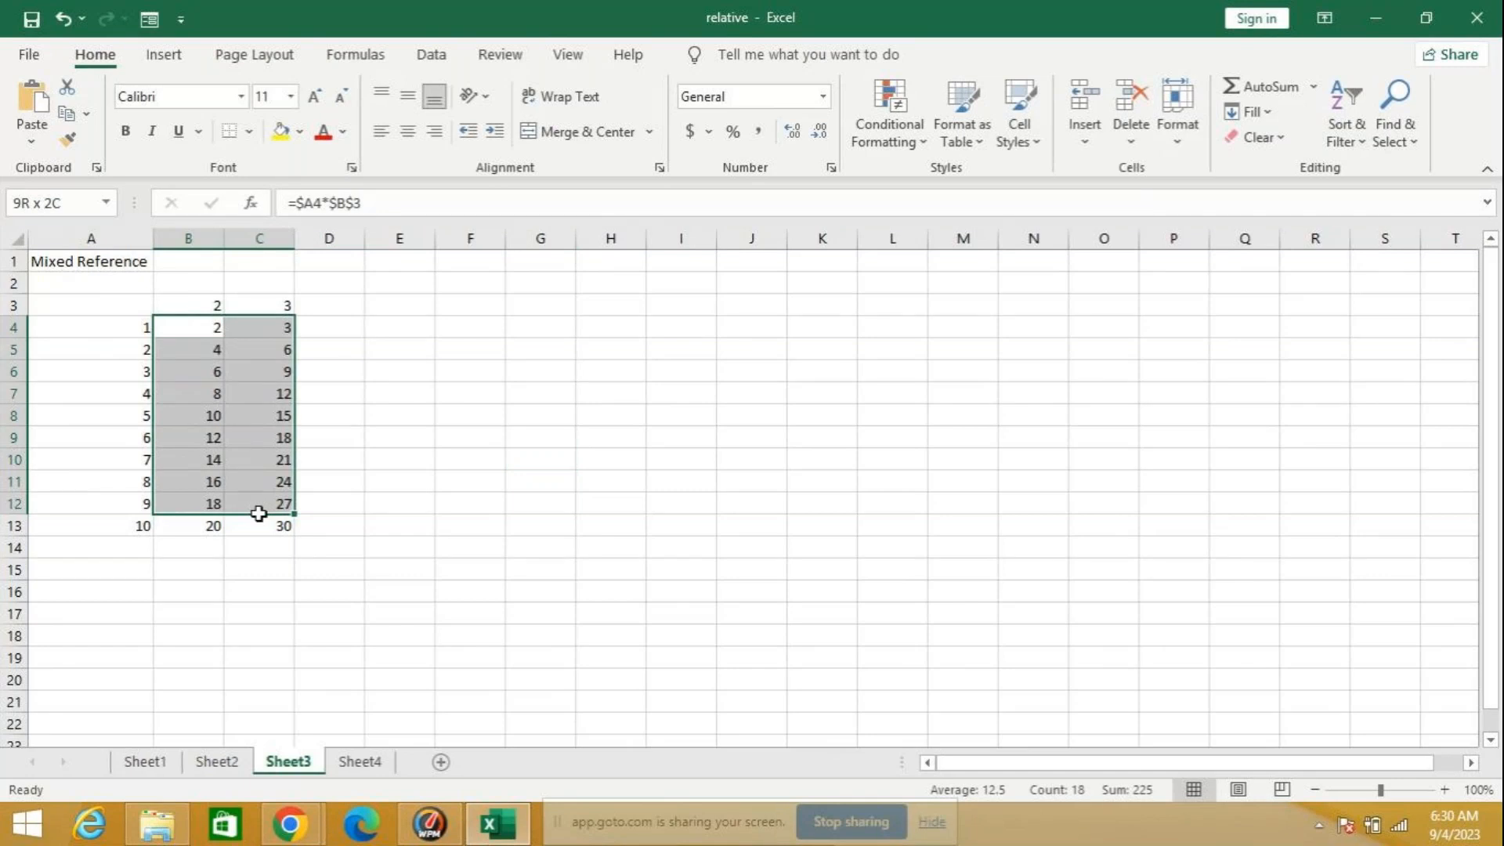
{"action": "left_click_drag", "start_coordinate": [258, 513], "coordinate": [258, 519]}
{"action": "key", "text": "Delete"}
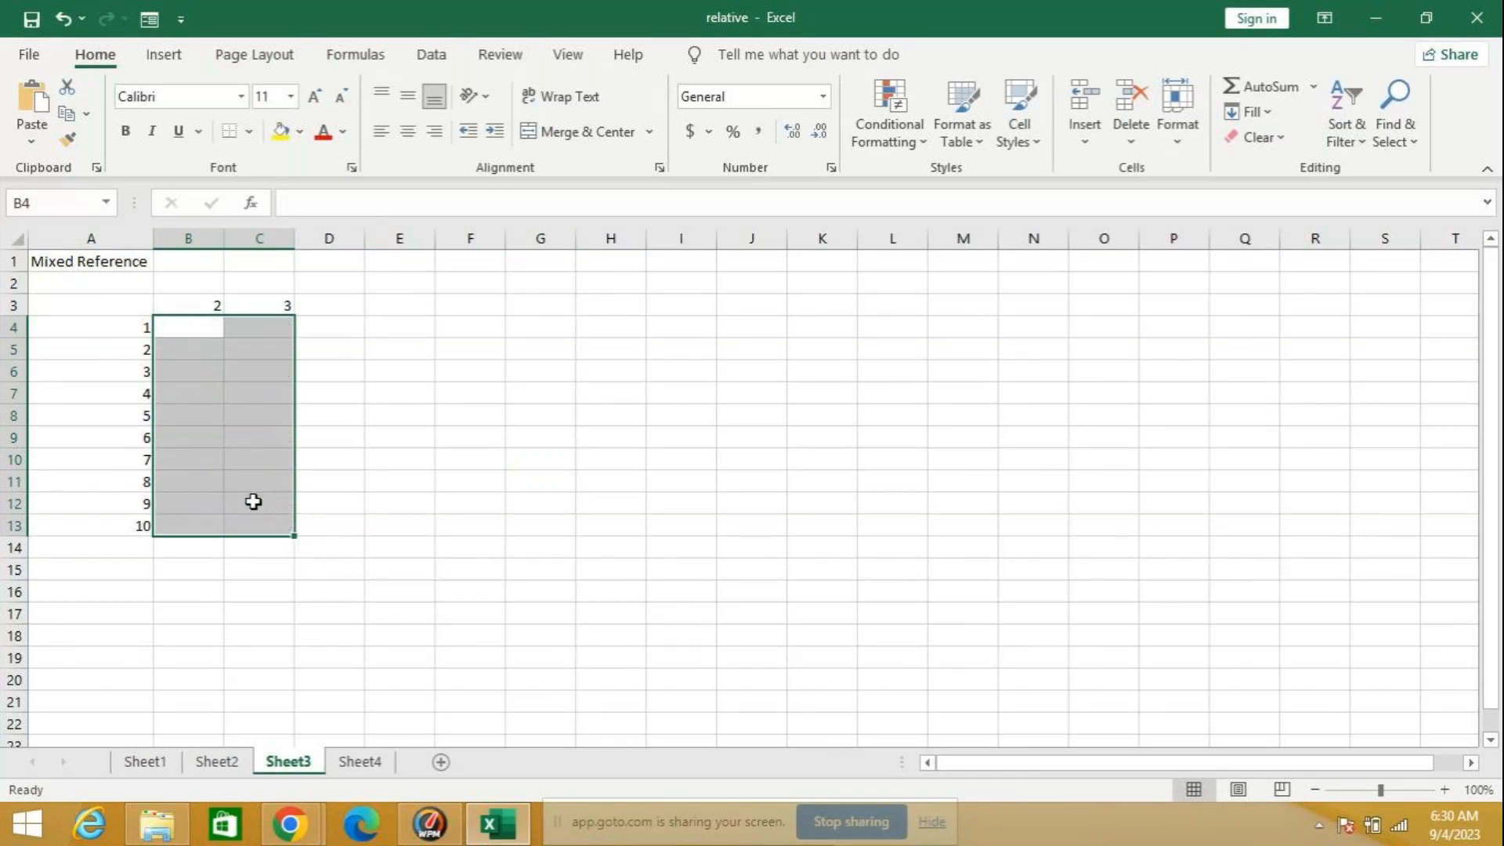
{"action": "left_click", "coordinate": [247, 355]}
{"action": "left_click", "coordinate": [197, 327]}
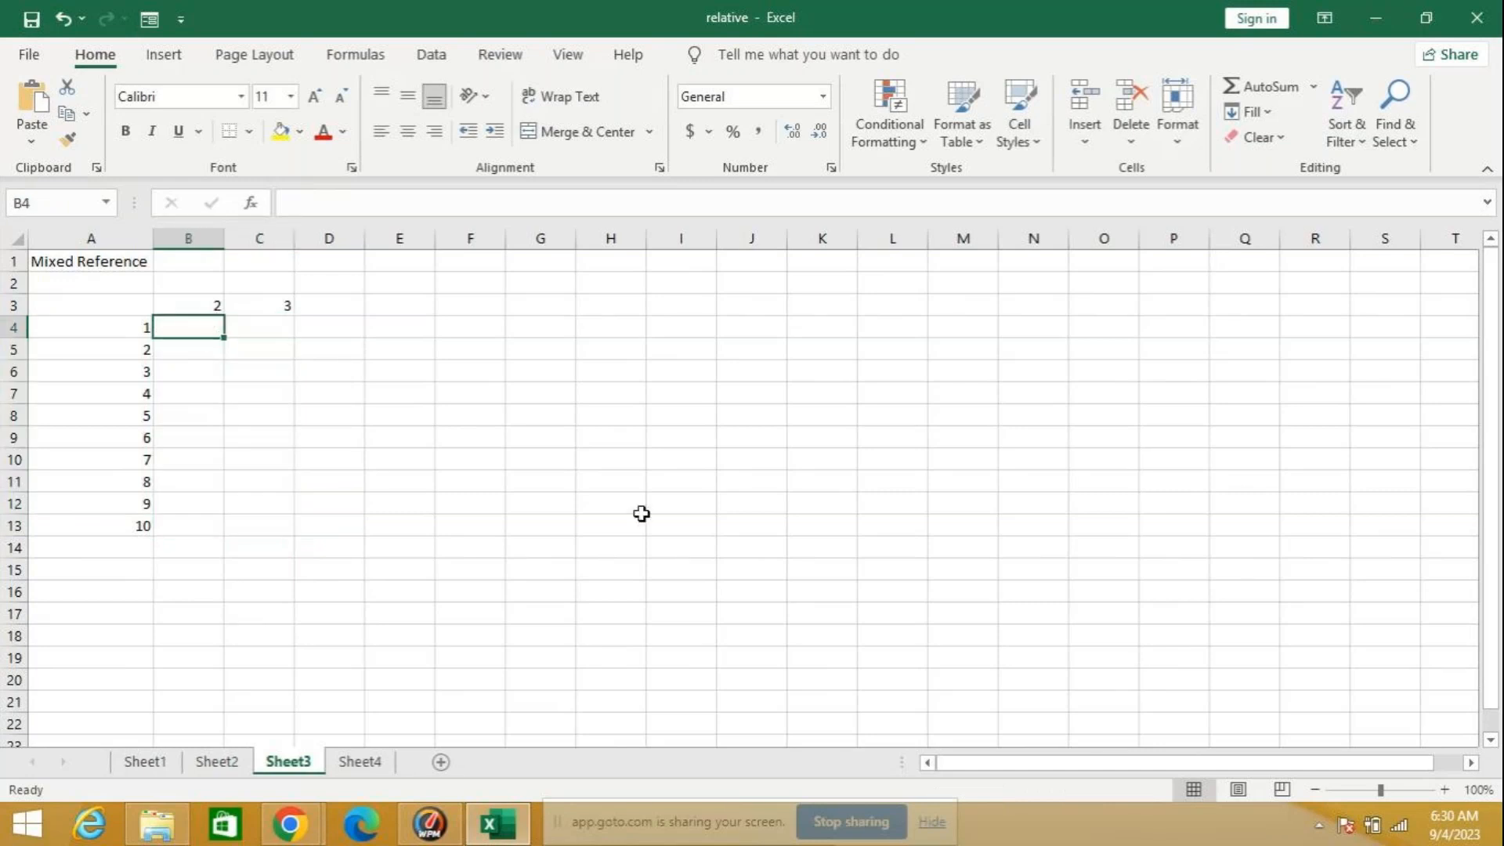
Step: Set the multiplier in B3 to 5 and the one in C3 to 10
{"action": "left_click", "coordinate": [179, 303]}
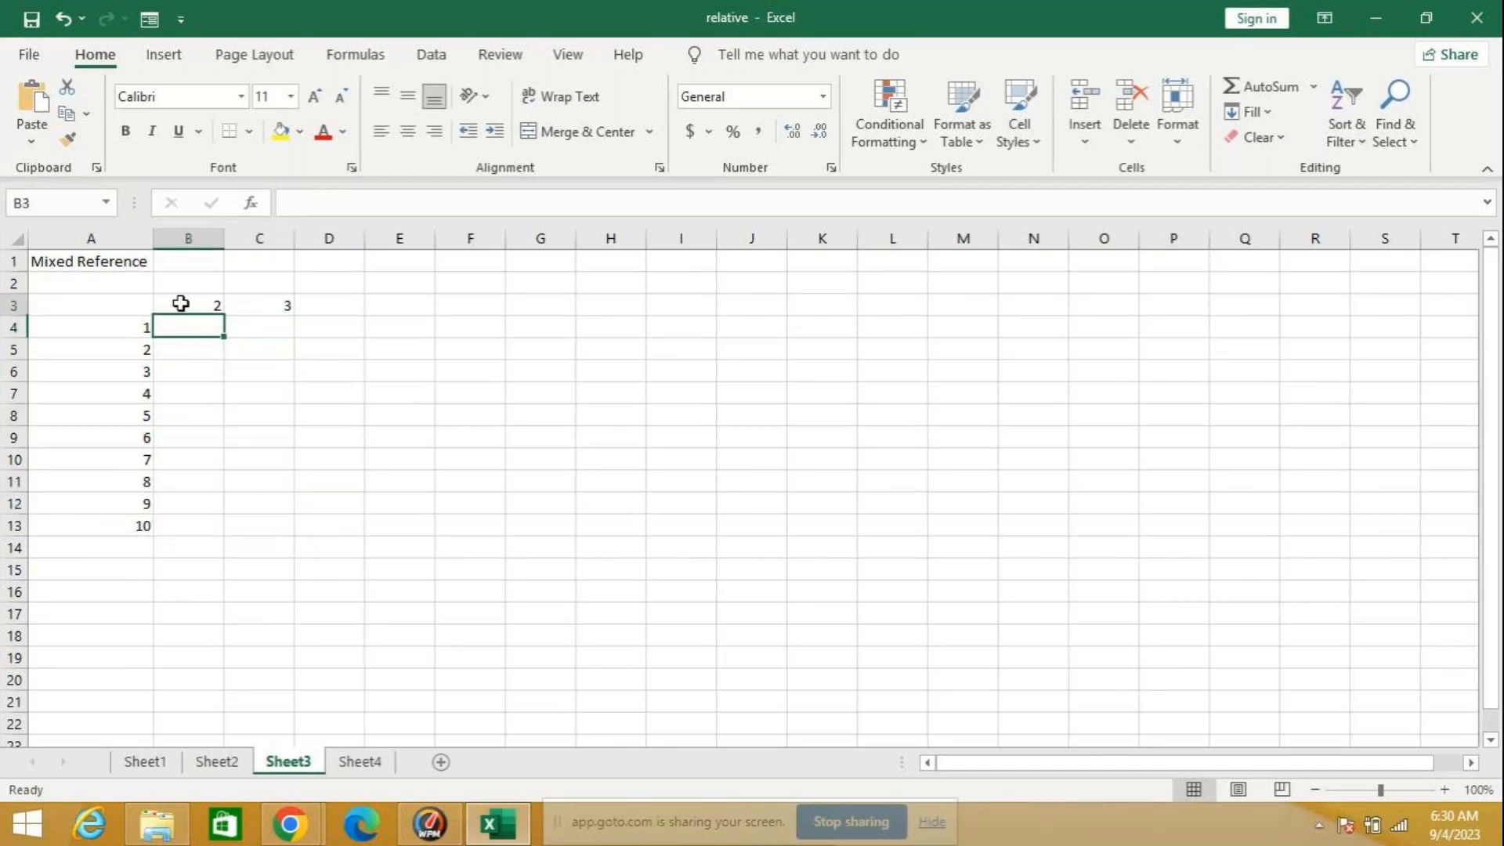
{"action": "type", "text": "5"}
{"action": "left_click", "coordinate": [281, 312]}
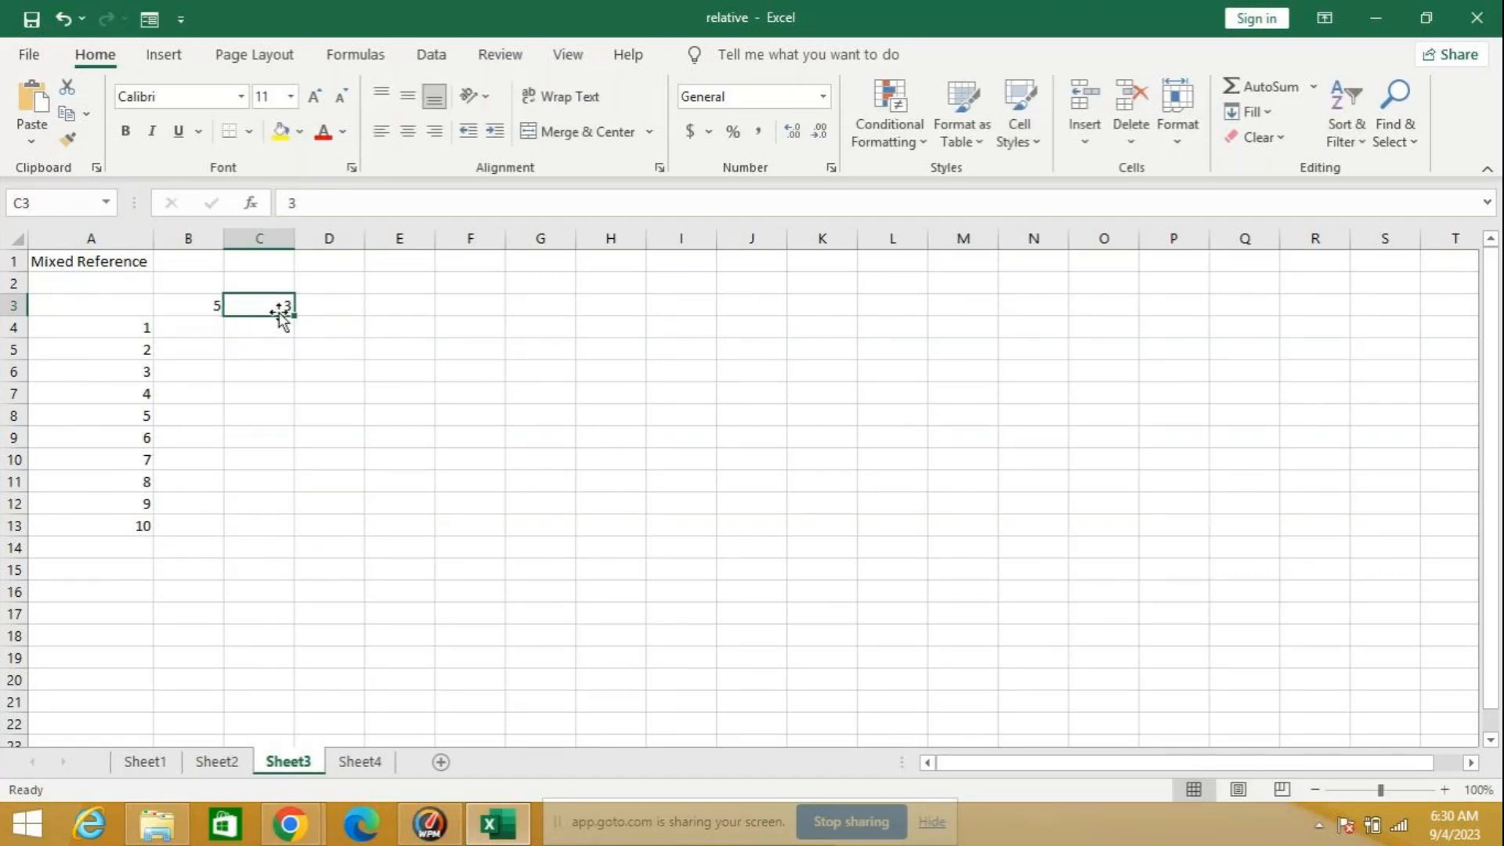
{"action": "type", "text": "10"}
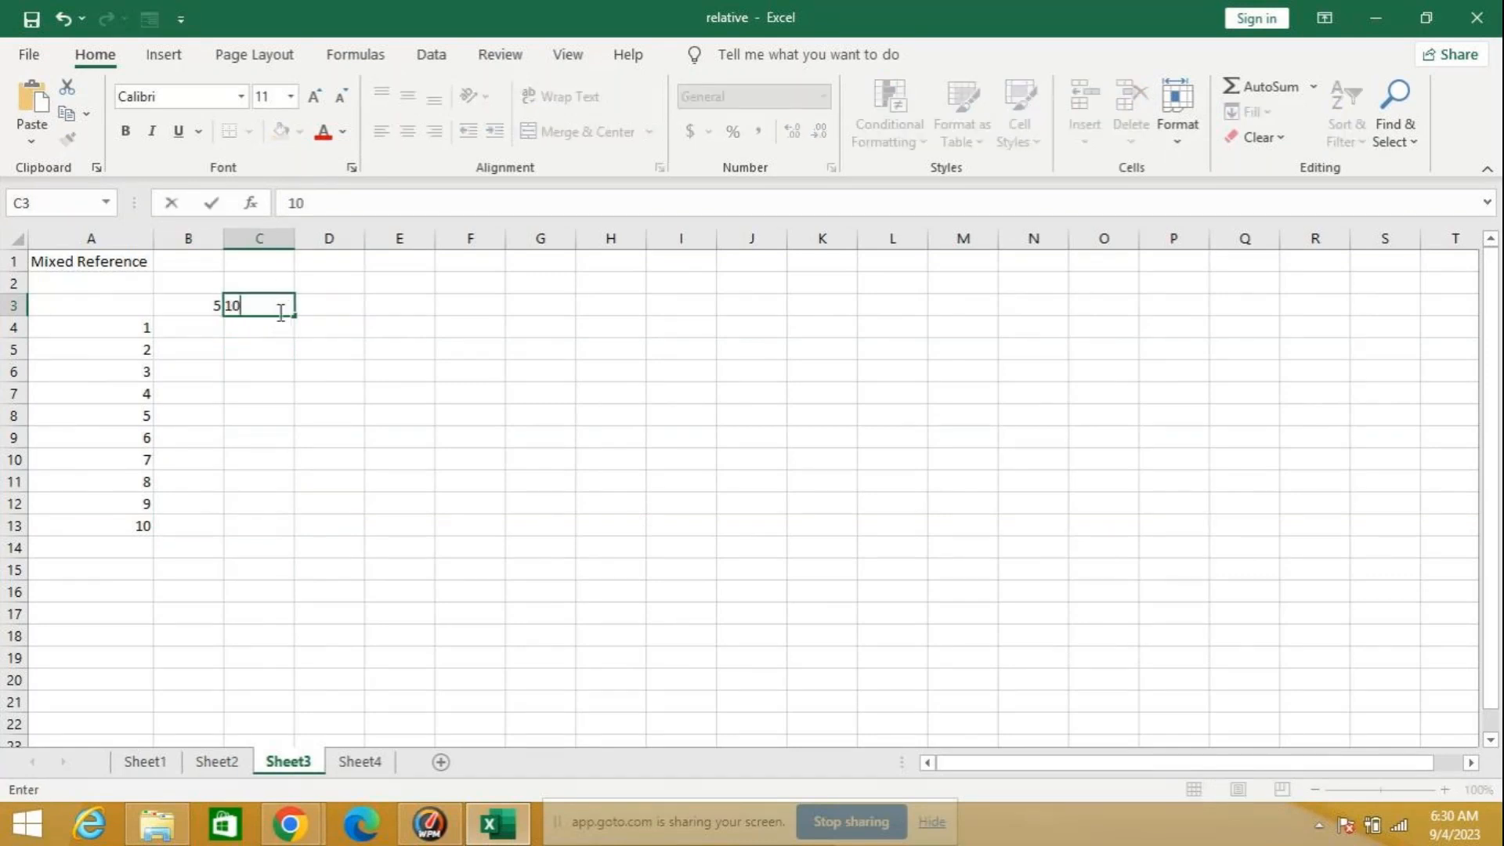
{"action": "key", "text": "Return"}
{"action": "left_click", "coordinate": [217, 308]}
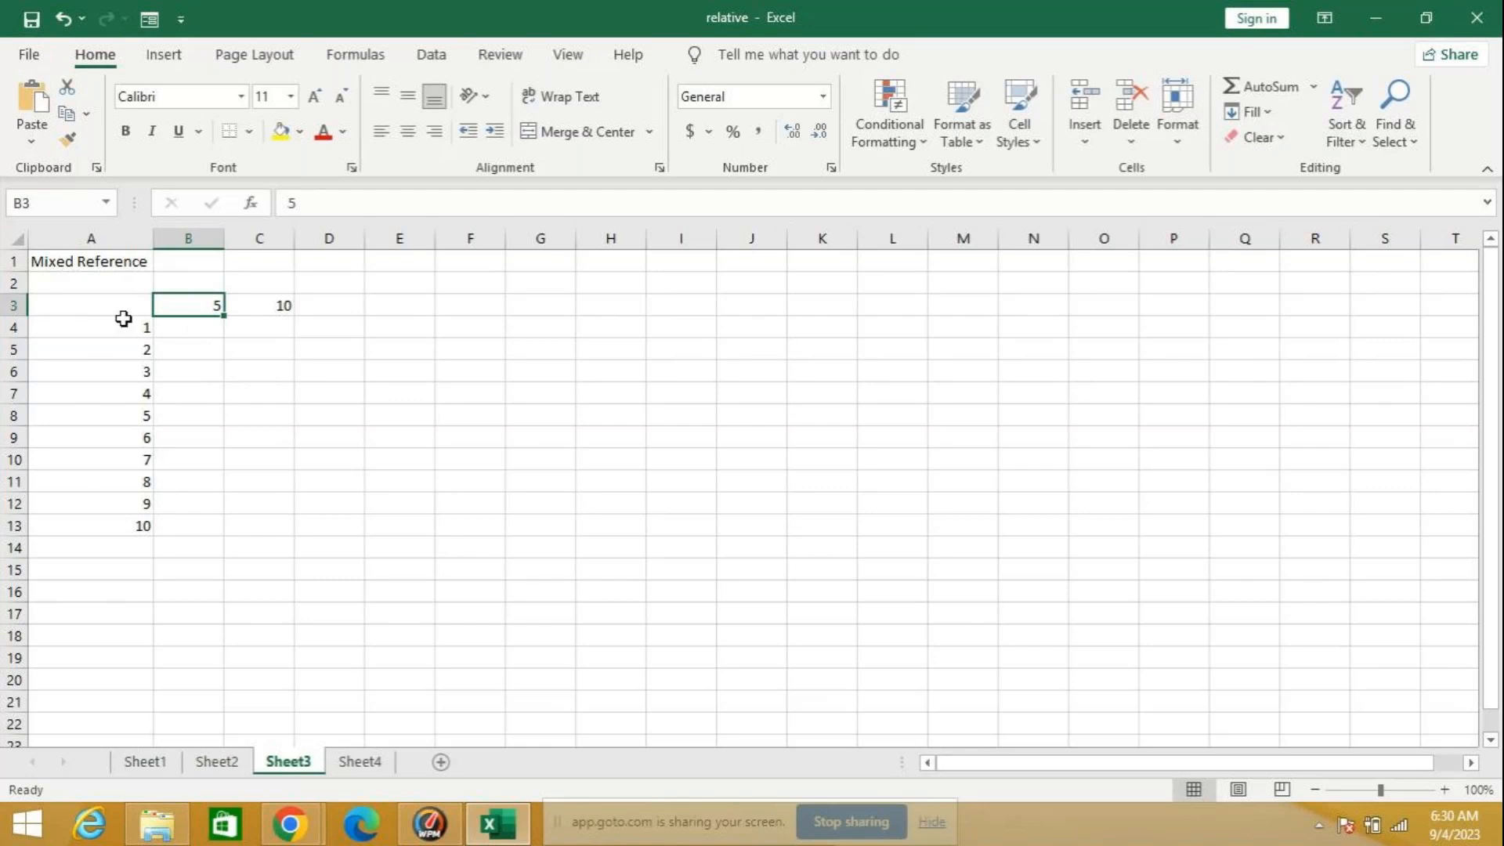
{"action": "left_click", "coordinate": [106, 299]}
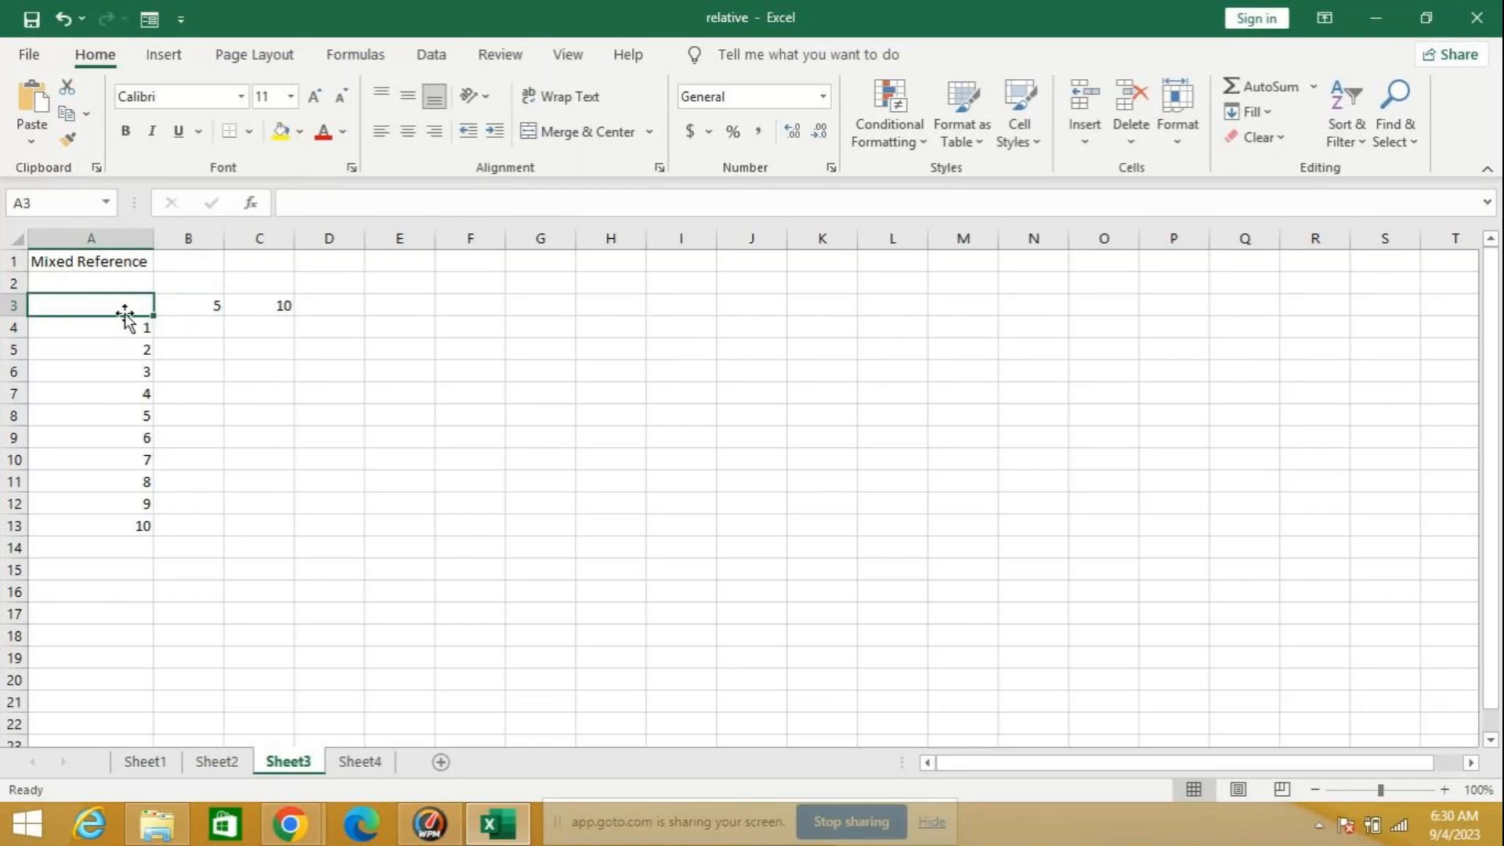
{"action": "left_click", "coordinate": [191, 304]}
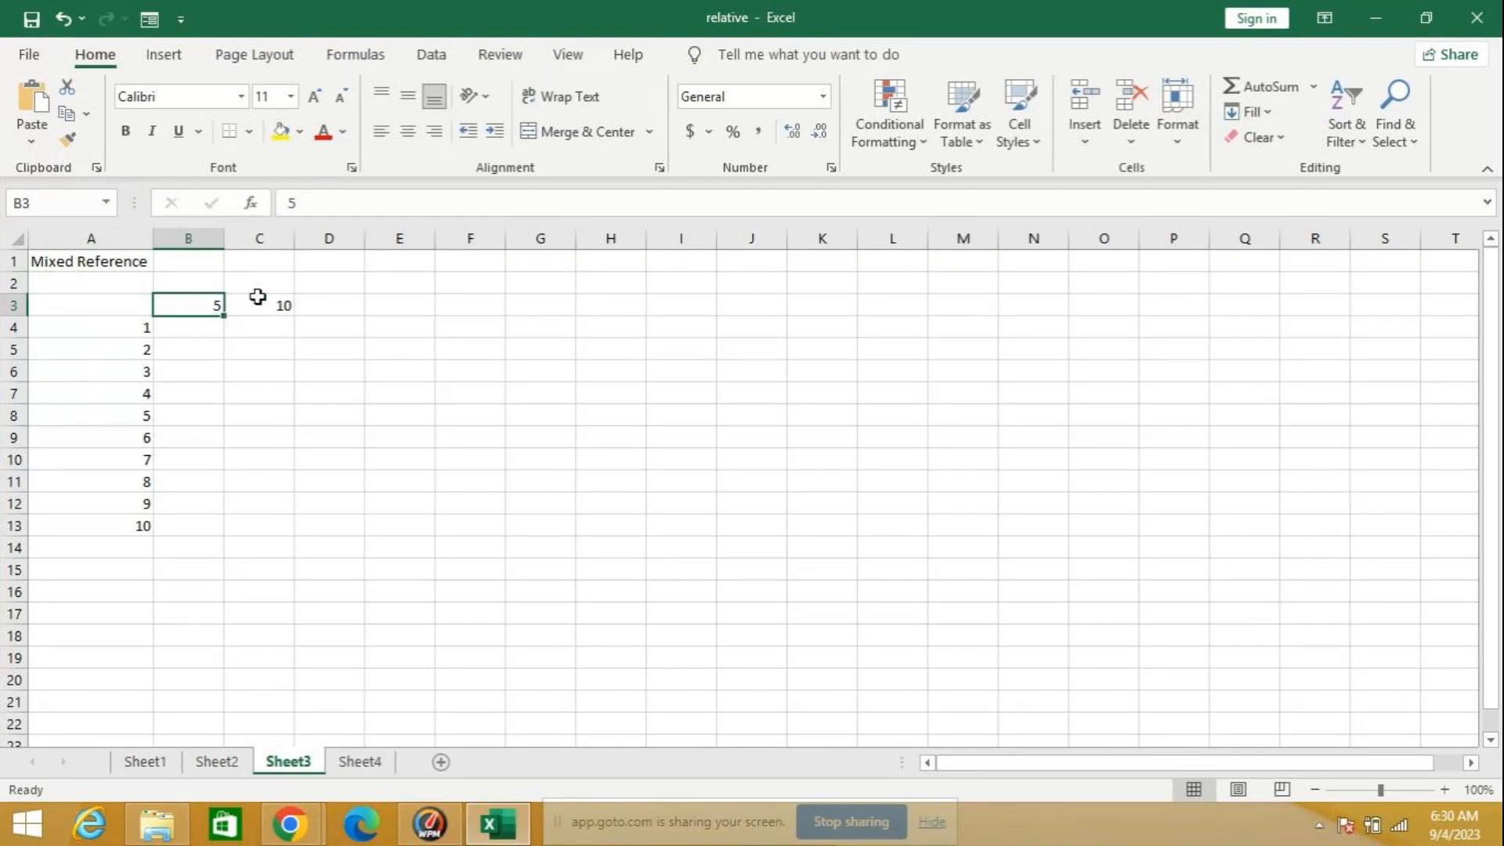
{"action": "left_click", "coordinate": [254, 306]}
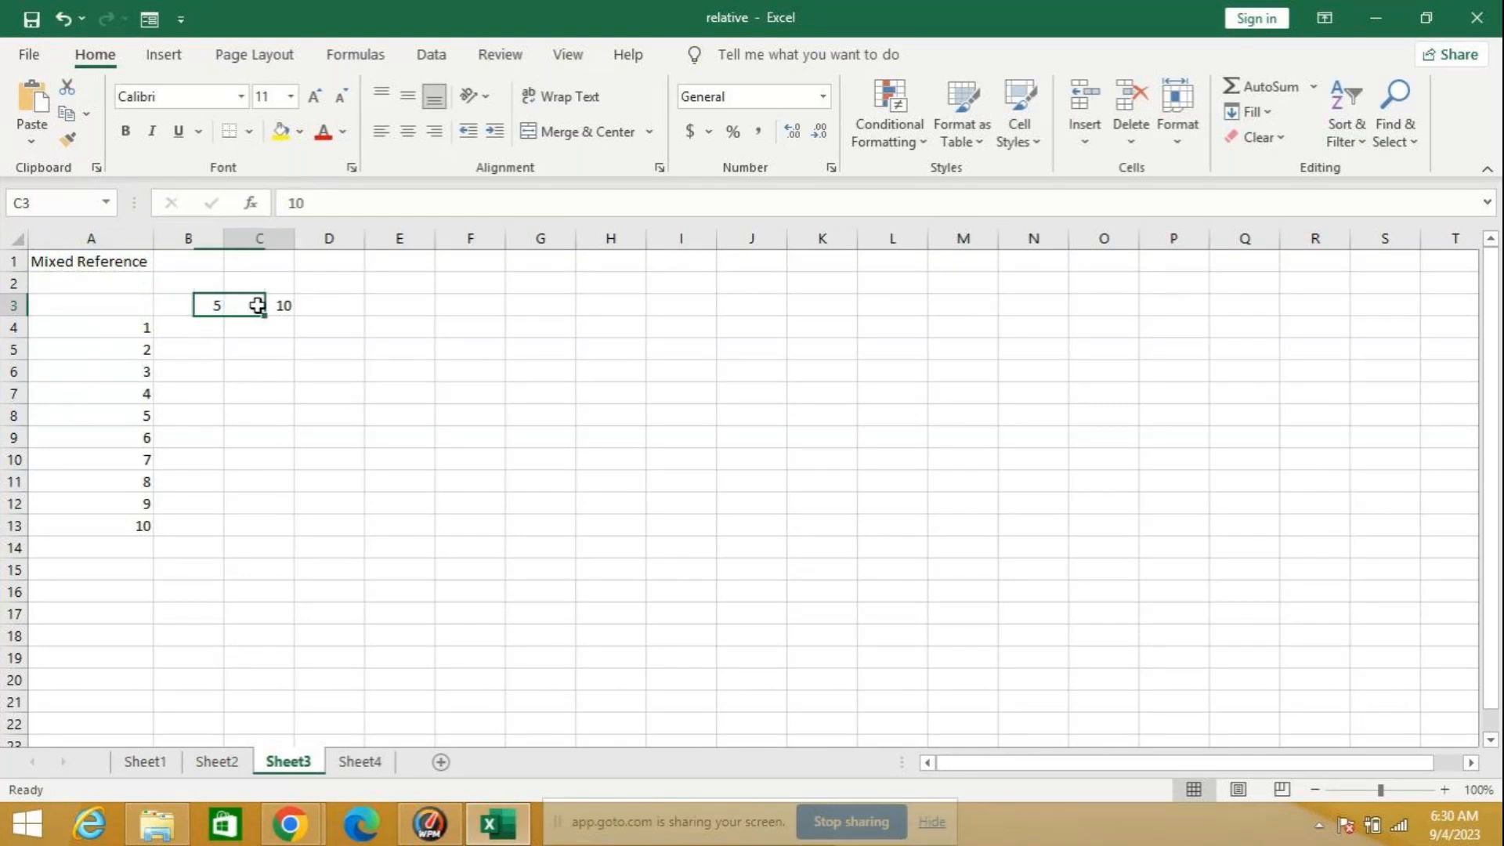
{"action": "left_click", "coordinate": [119, 323]}
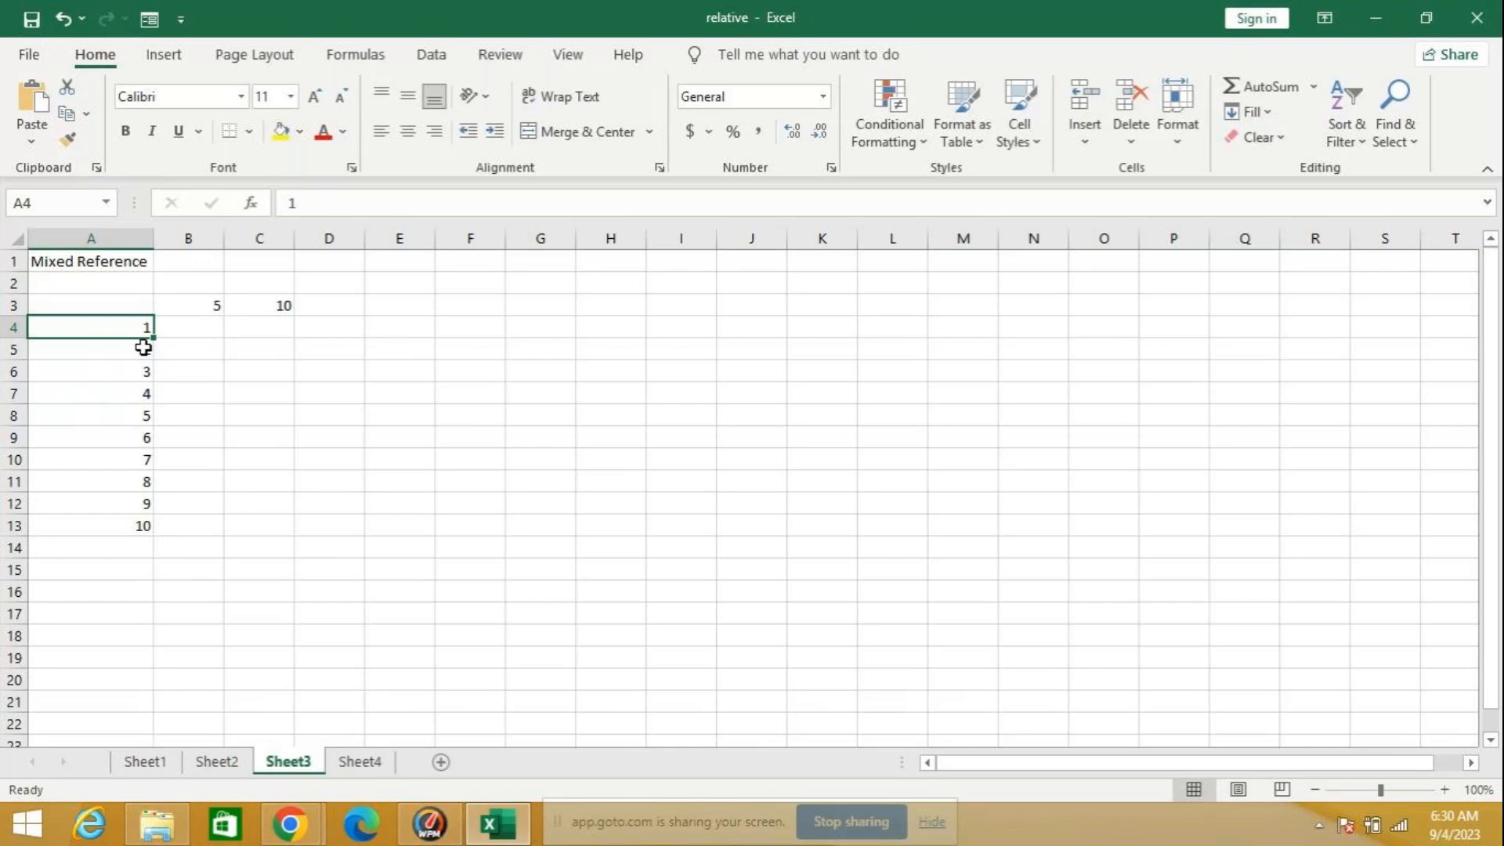
Step: Enter the relative formula =A4*B3 in B4 and fill it down through B13
{"action": "left_click", "coordinate": [174, 324]}
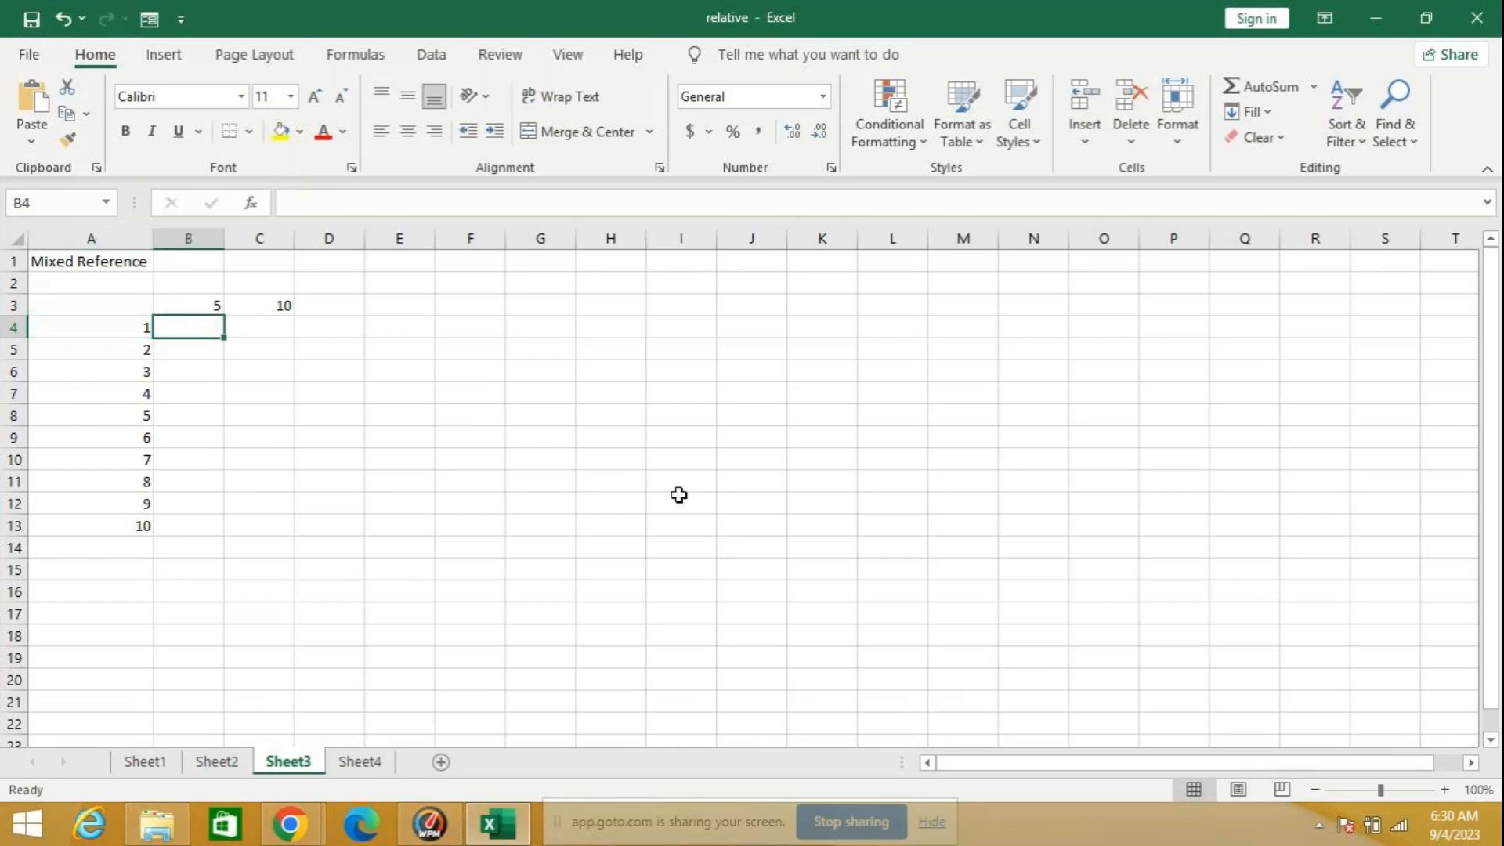
{"action": "type", "text": "="}
{"action": "left_click", "coordinate": [90, 319]}
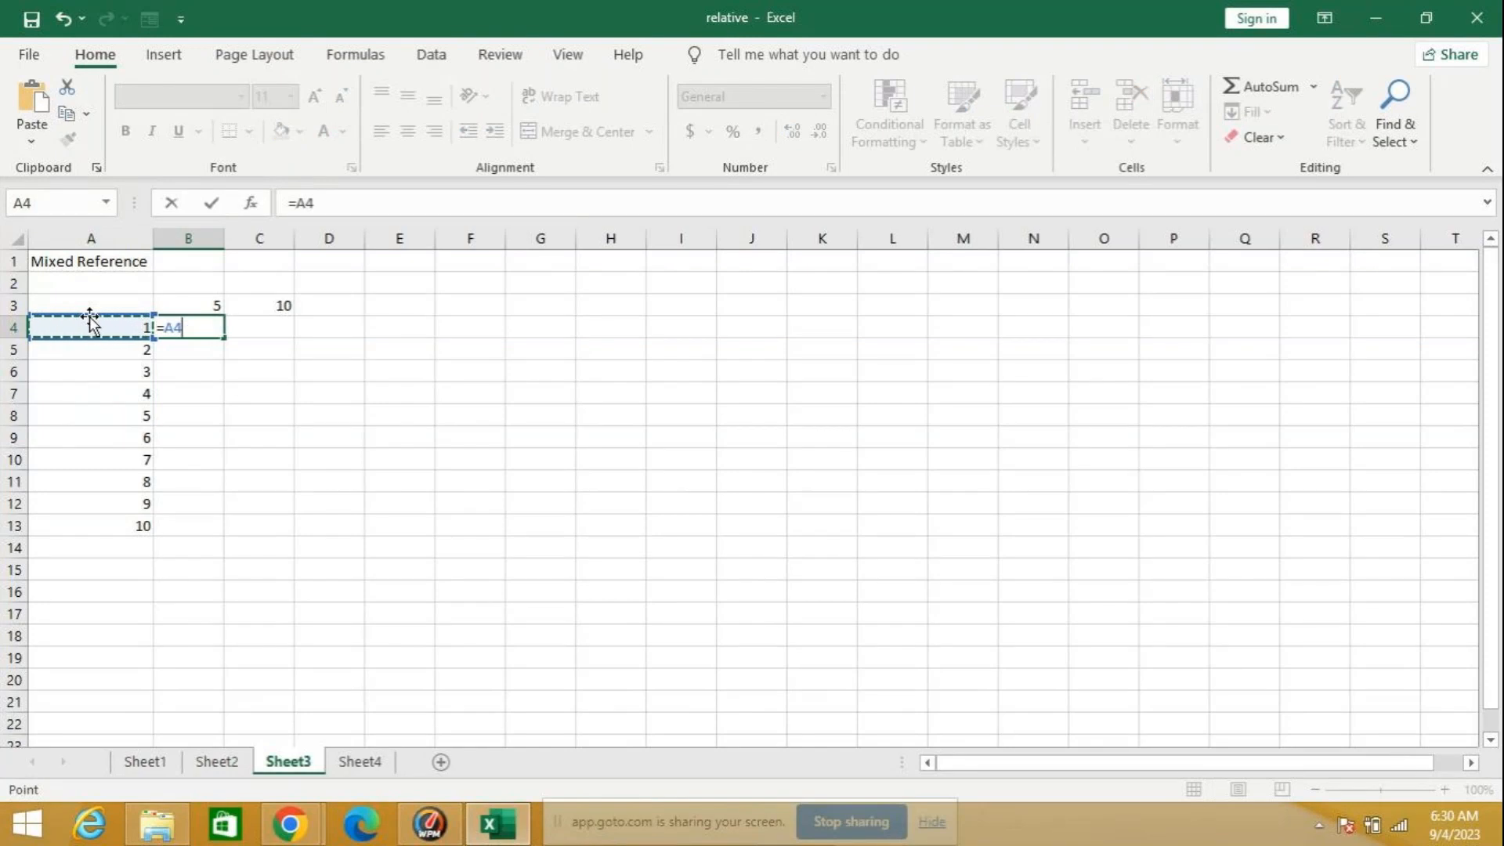
{"action": "type", "text": "*"}
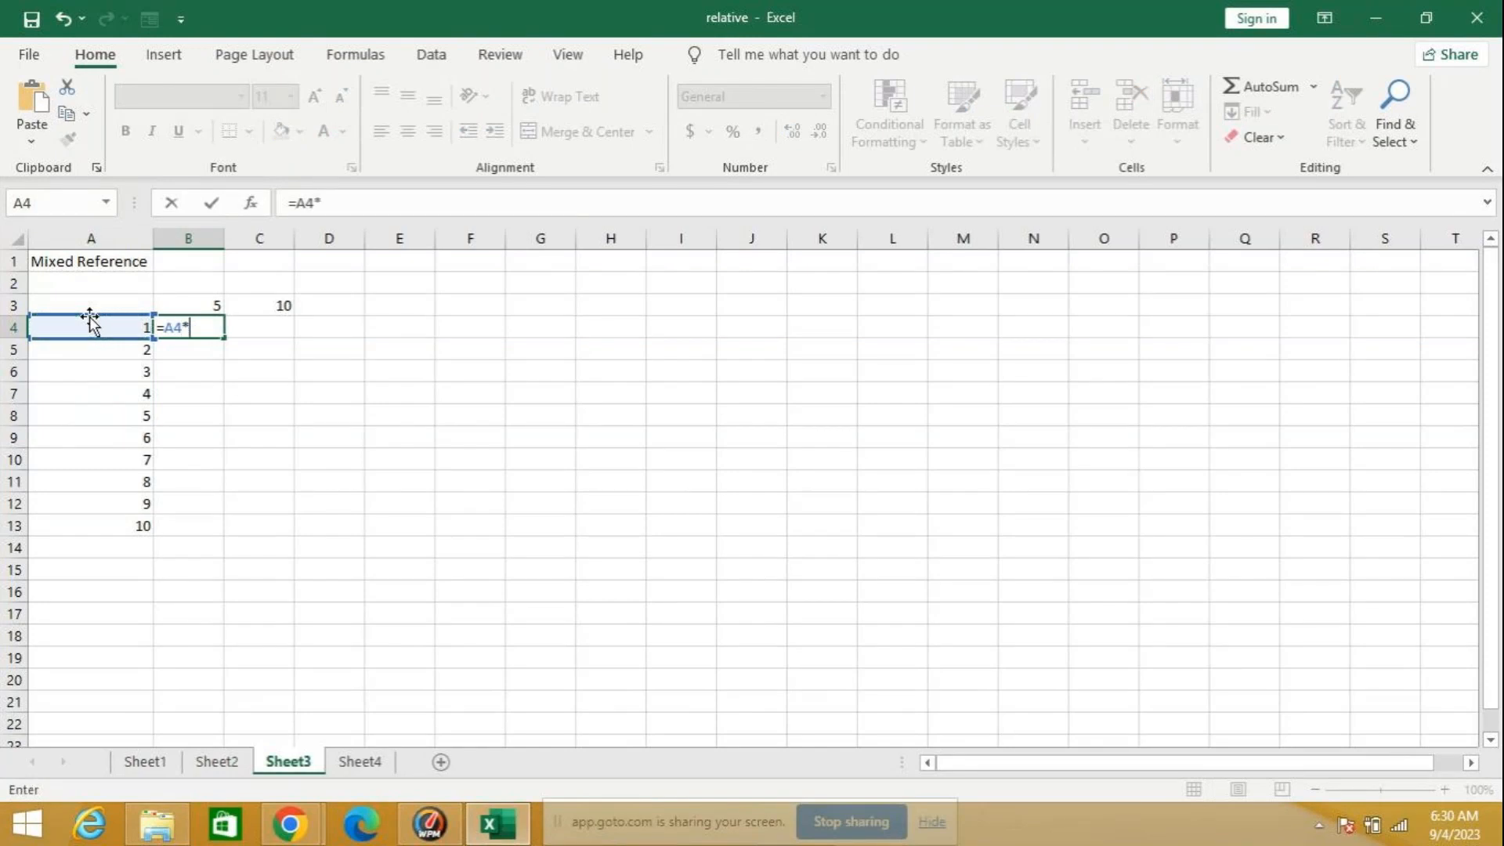
{"action": "left_click", "coordinate": [189, 296]}
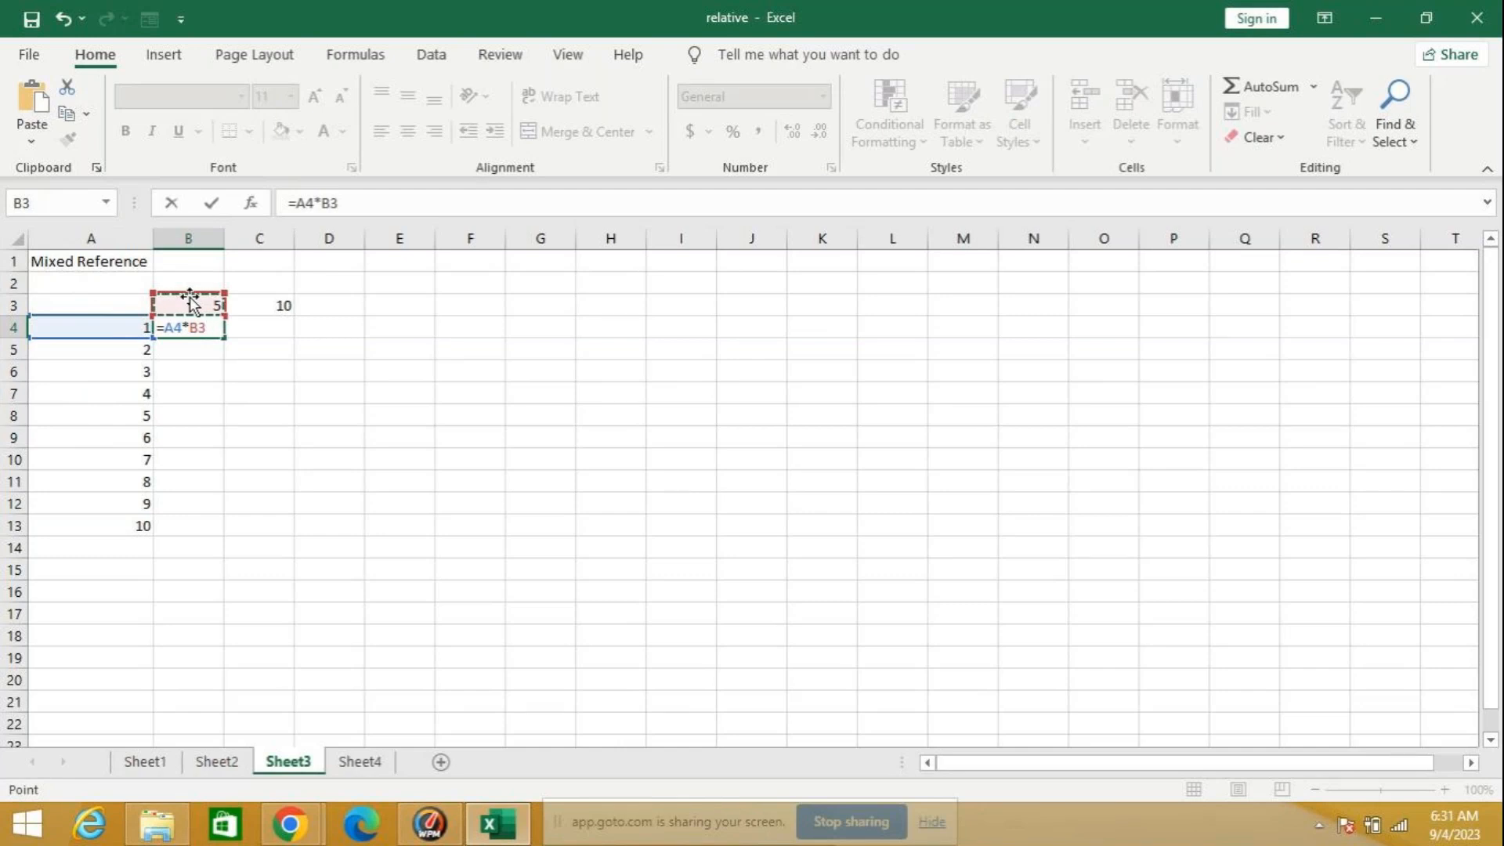
{"action": "key", "text": "Return"}
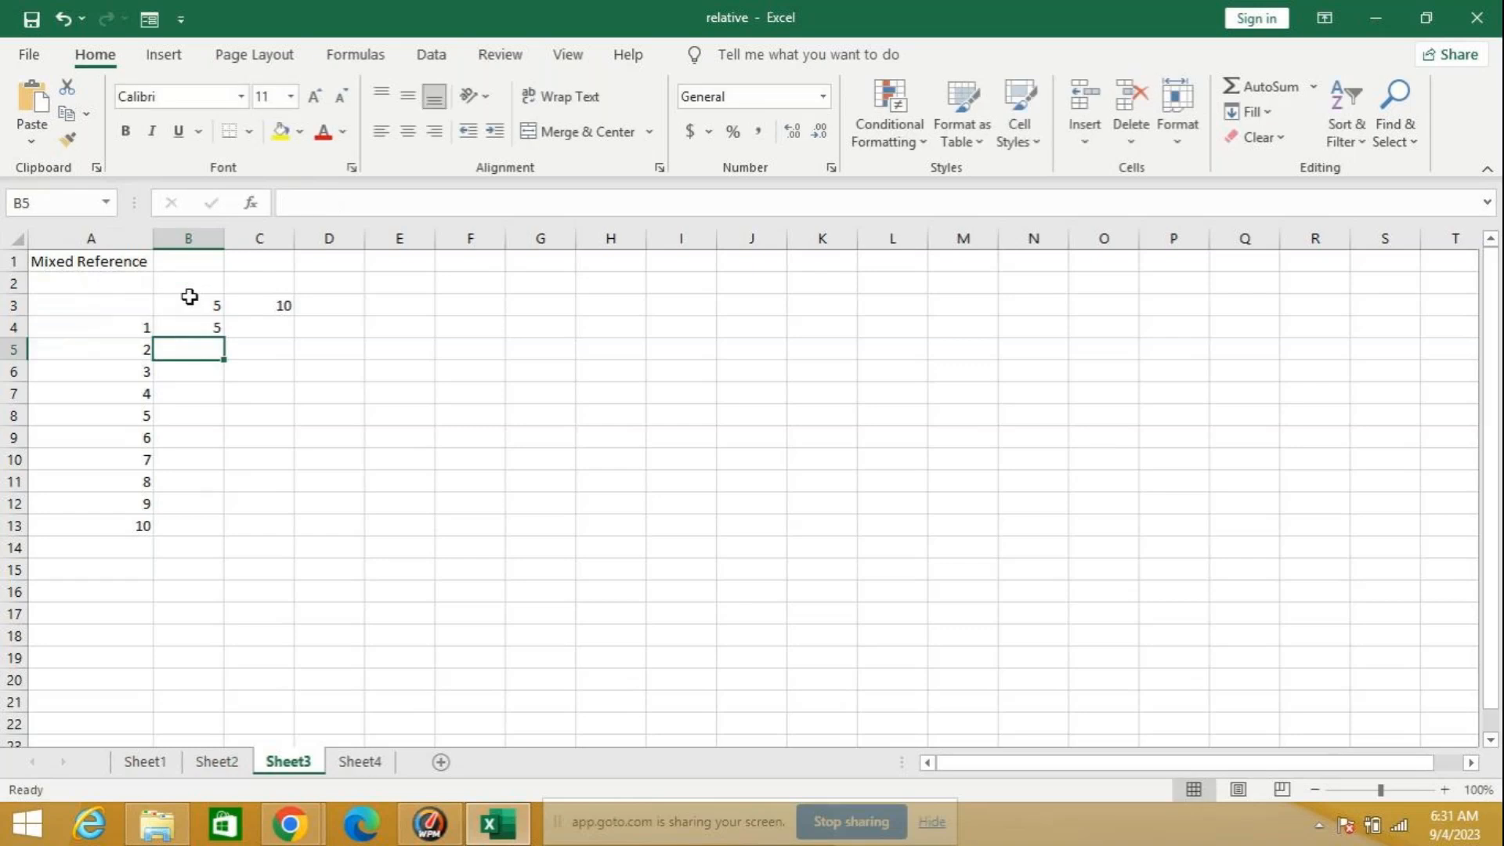
{"action": "left_click", "coordinate": [213, 326]}
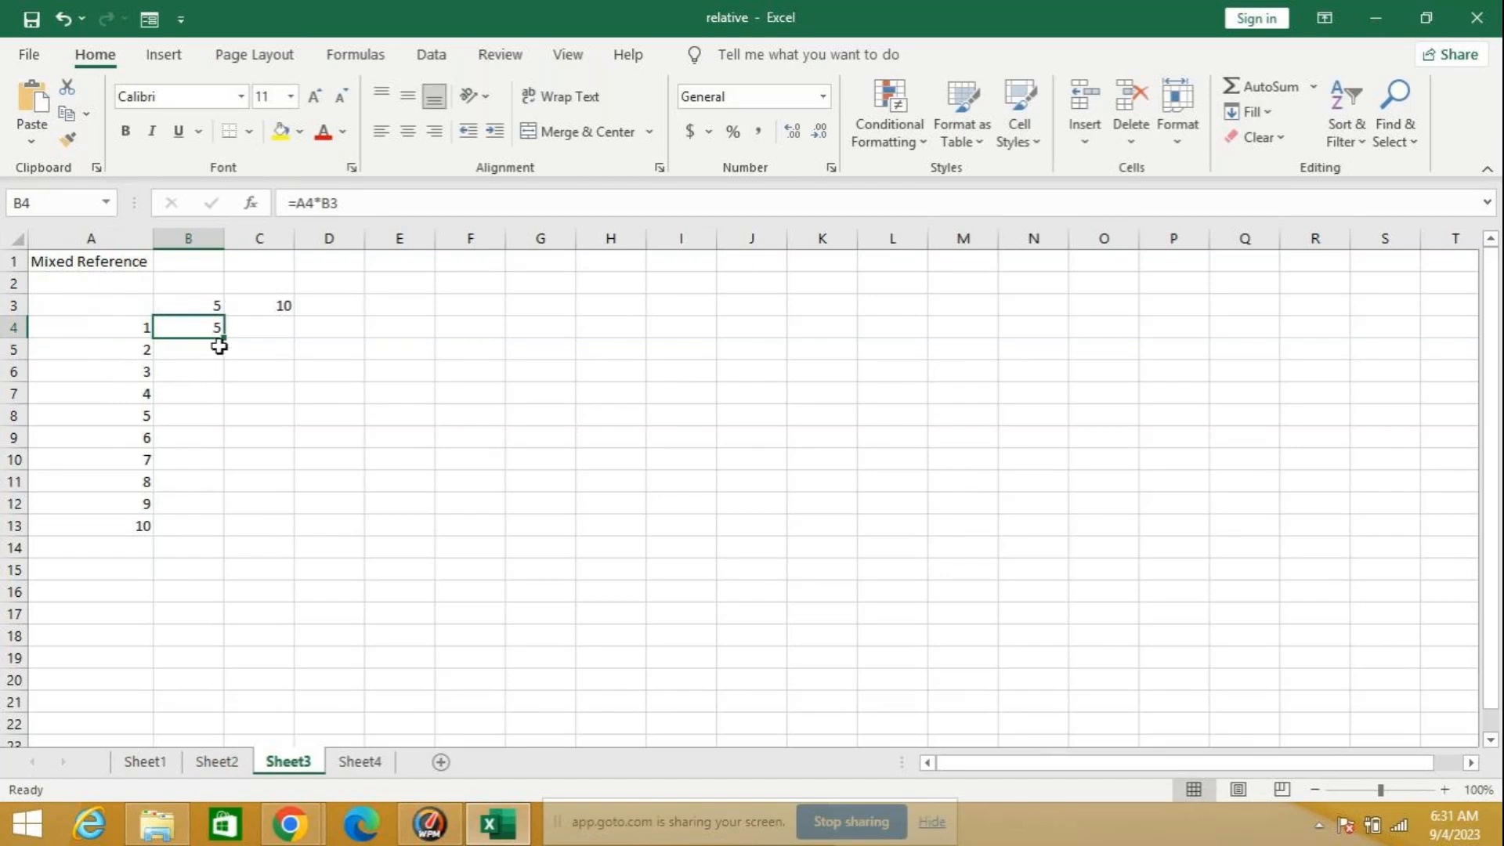
{"action": "left_click_drag", "start_coordinate": [219, 345], "coordinate": [215, 533]}
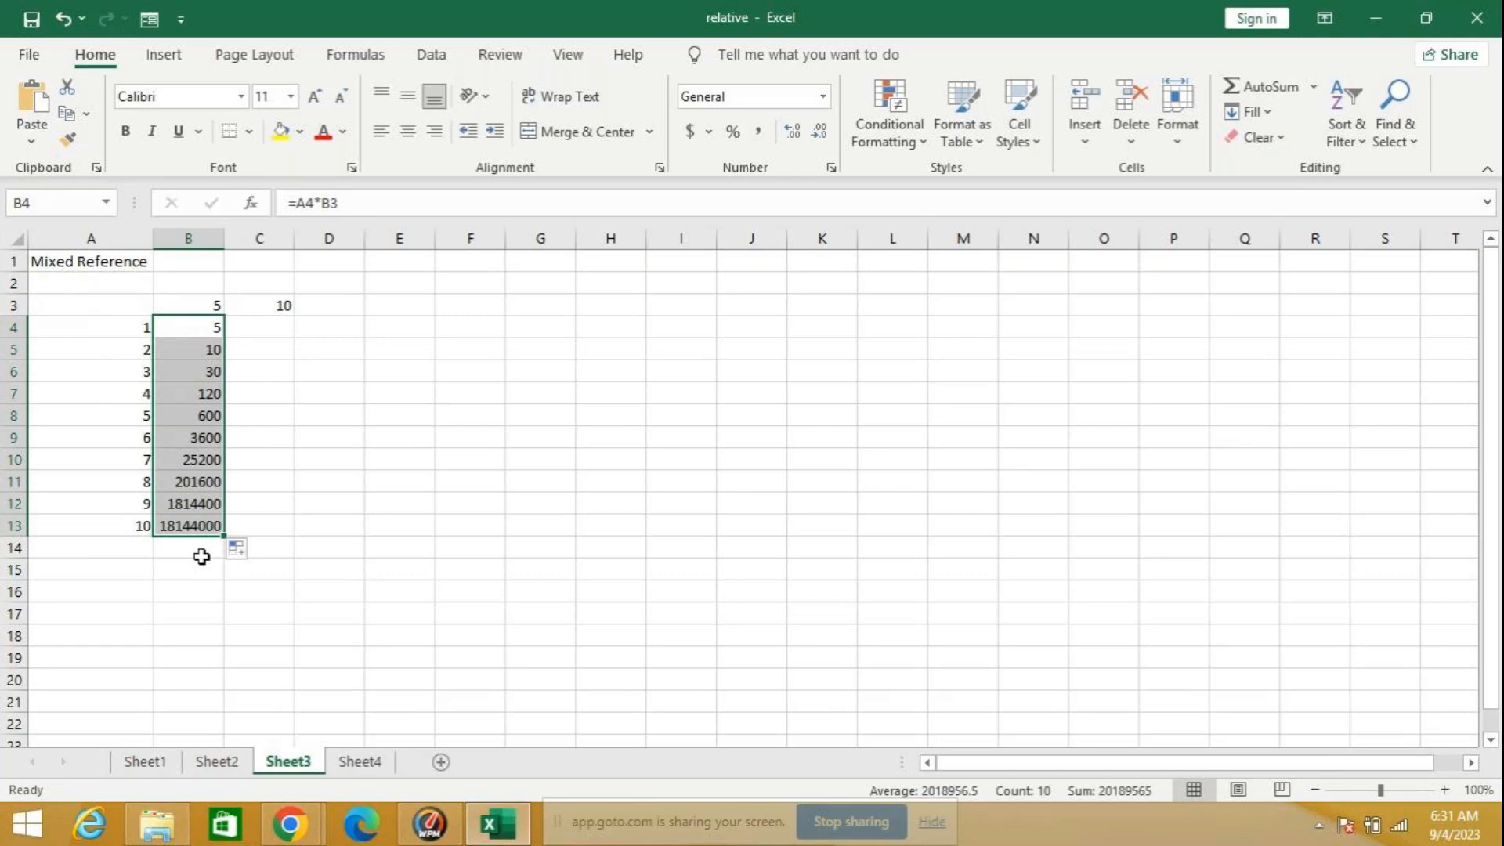
Step: Make both references in the B4 formula absolute as =$A$4*$B$3 and refill it down through B13
{"action": "left_click", "coordinate": [301, 203]}
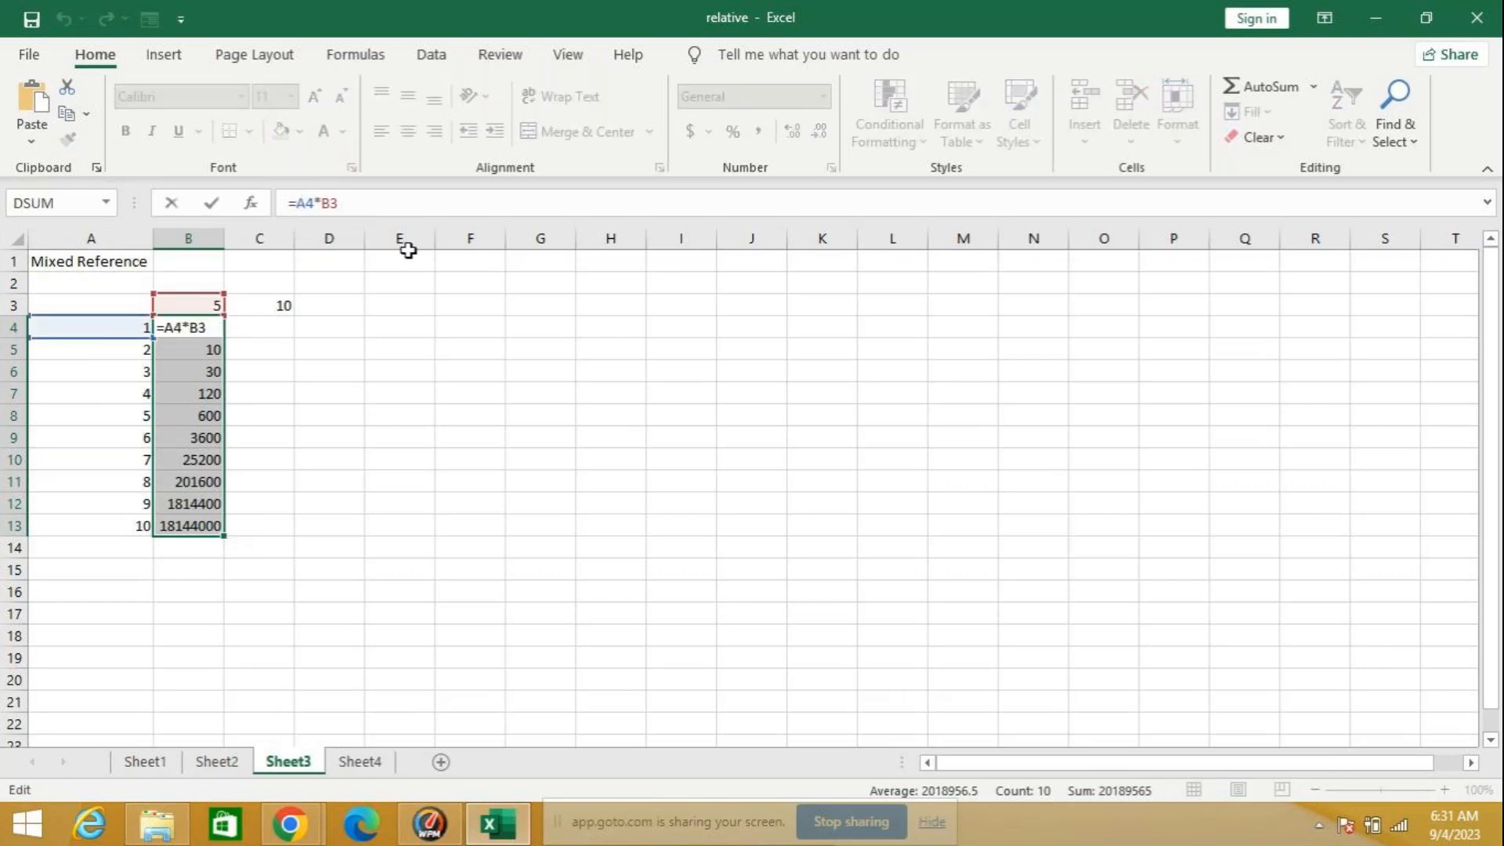
{"action": "key", "text": "F4"}
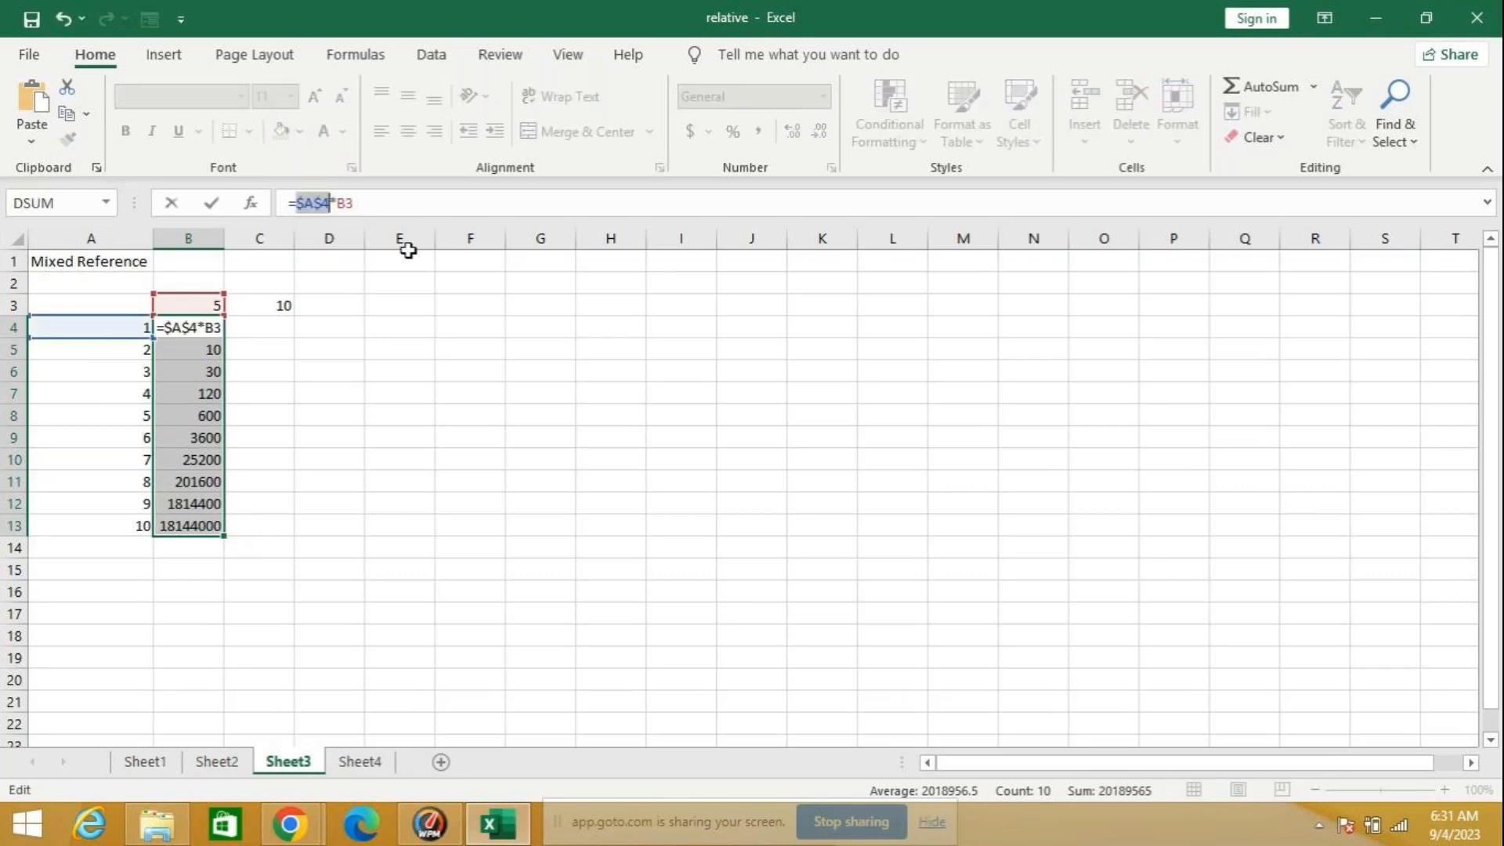
{"action": "left_click", "coordinate": [346, 202]}
{"action": "key", "text": "F4"}
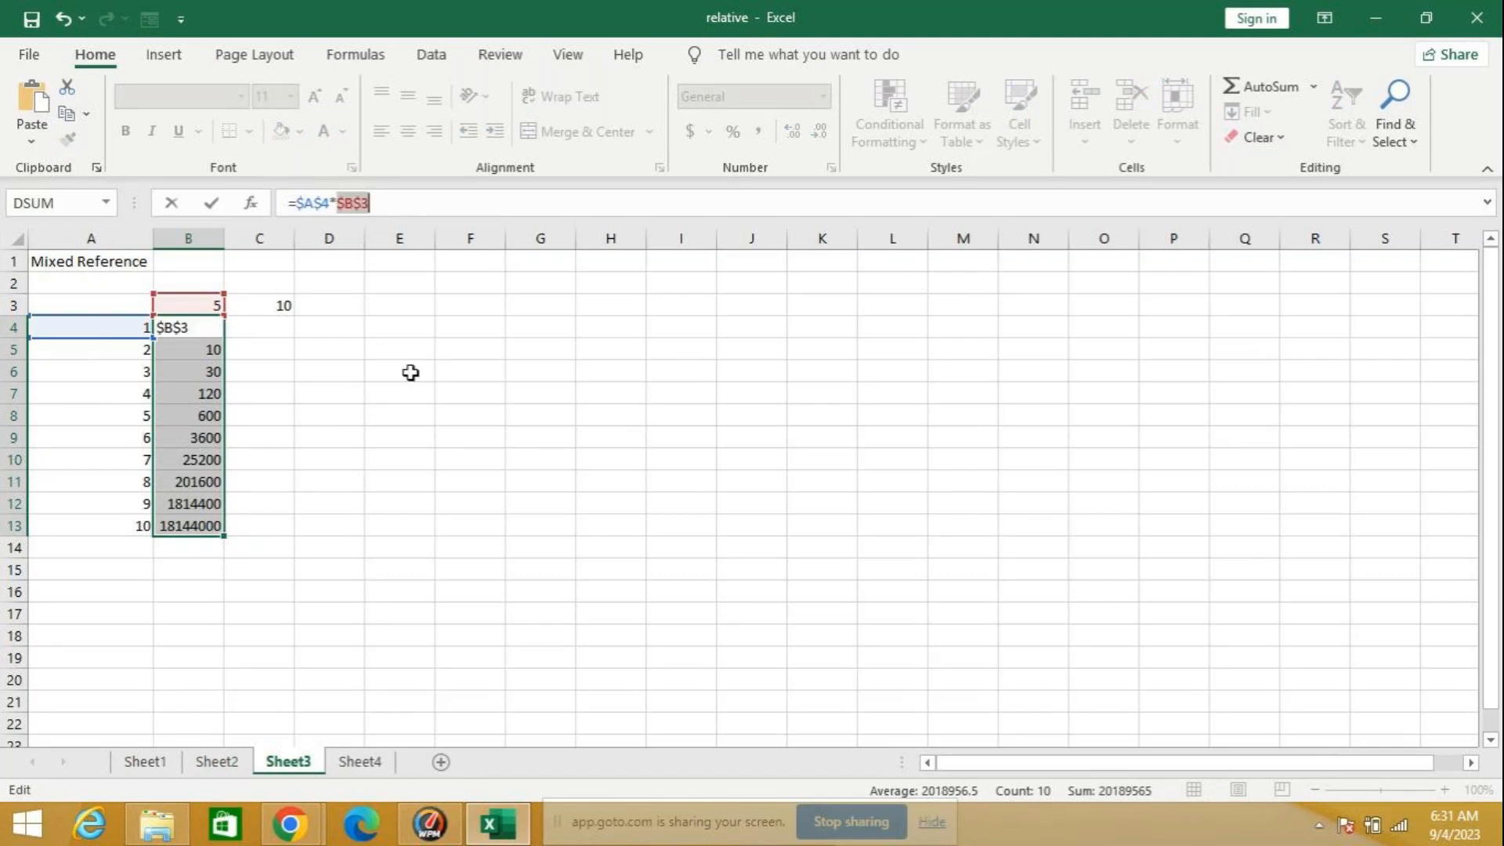
{"action": "key", "text": "Return"}
{"action": "left_click", "coordinate": [208, 327]}
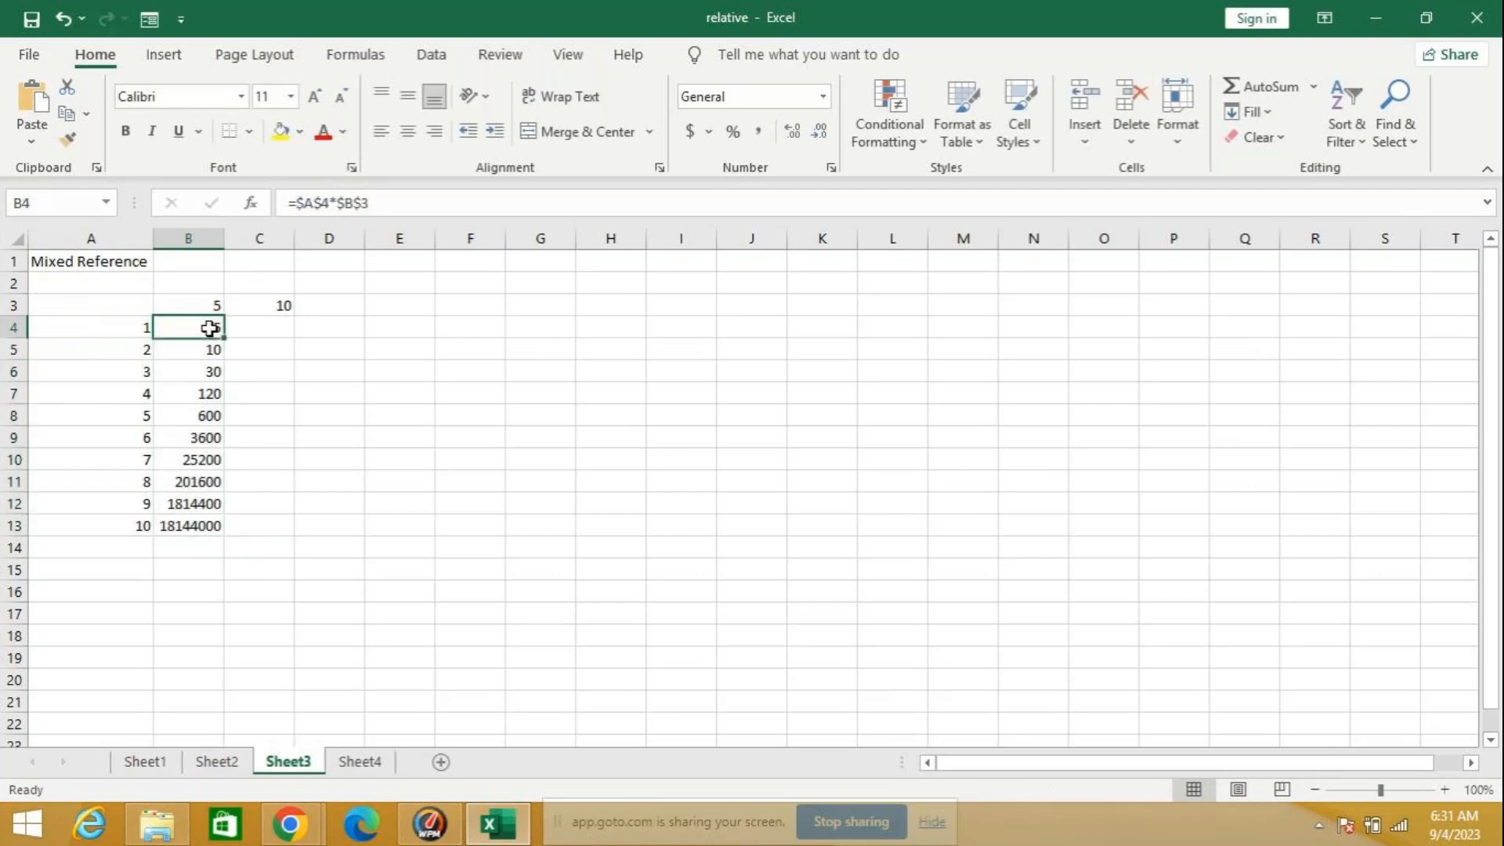
{"action": "double_click", "coordinate": [224, 337]}
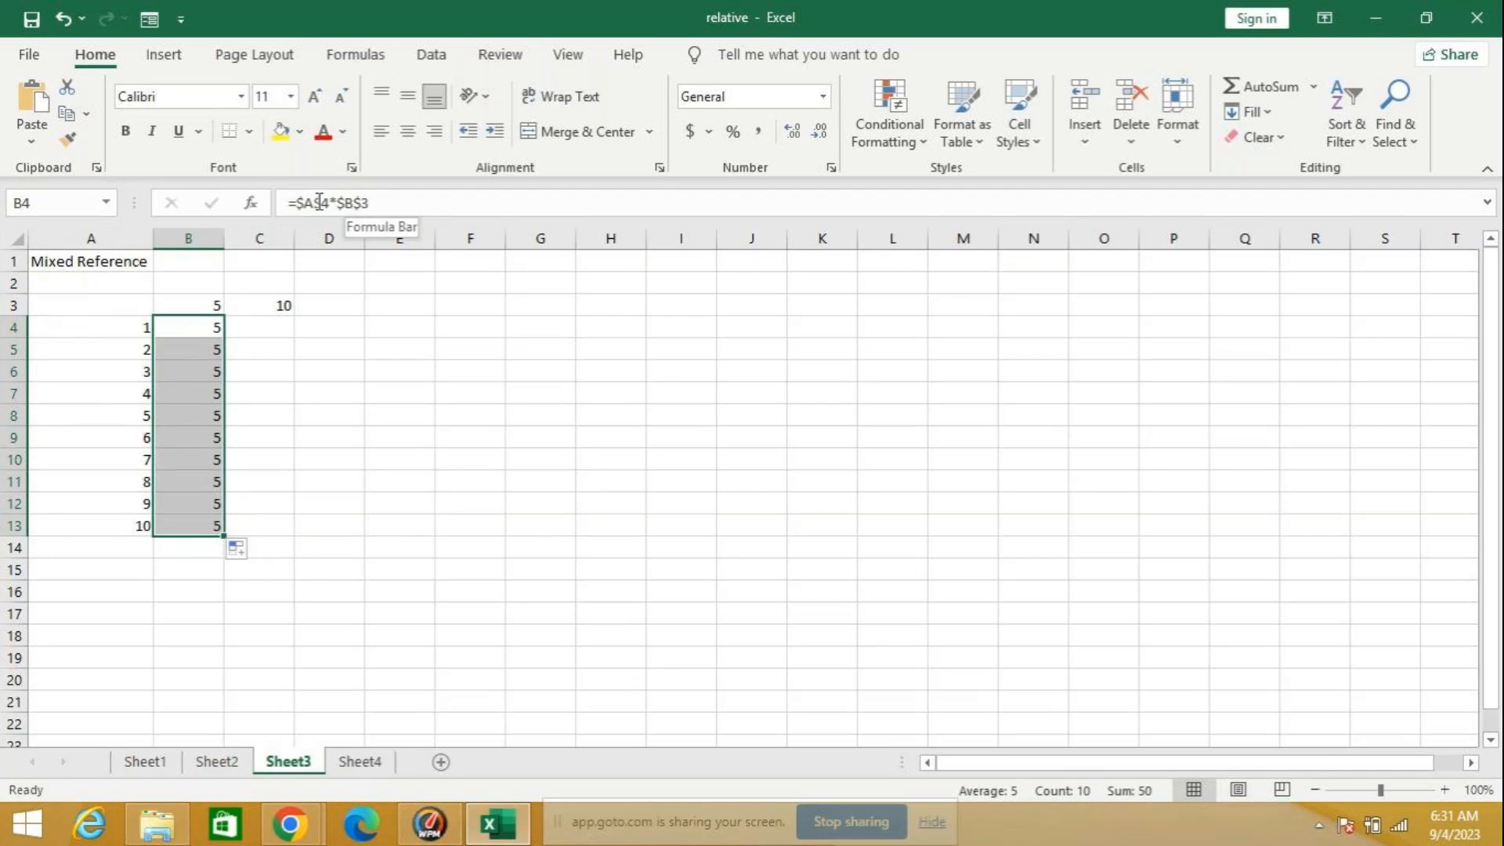
Step: Unlock the row of the second reference, making B4 =$A$4*$B3, and refill it down through B13
{"action": "left_click", "coordinate": [365, 202]}
{"action": "key", "text": "BackSpace"}
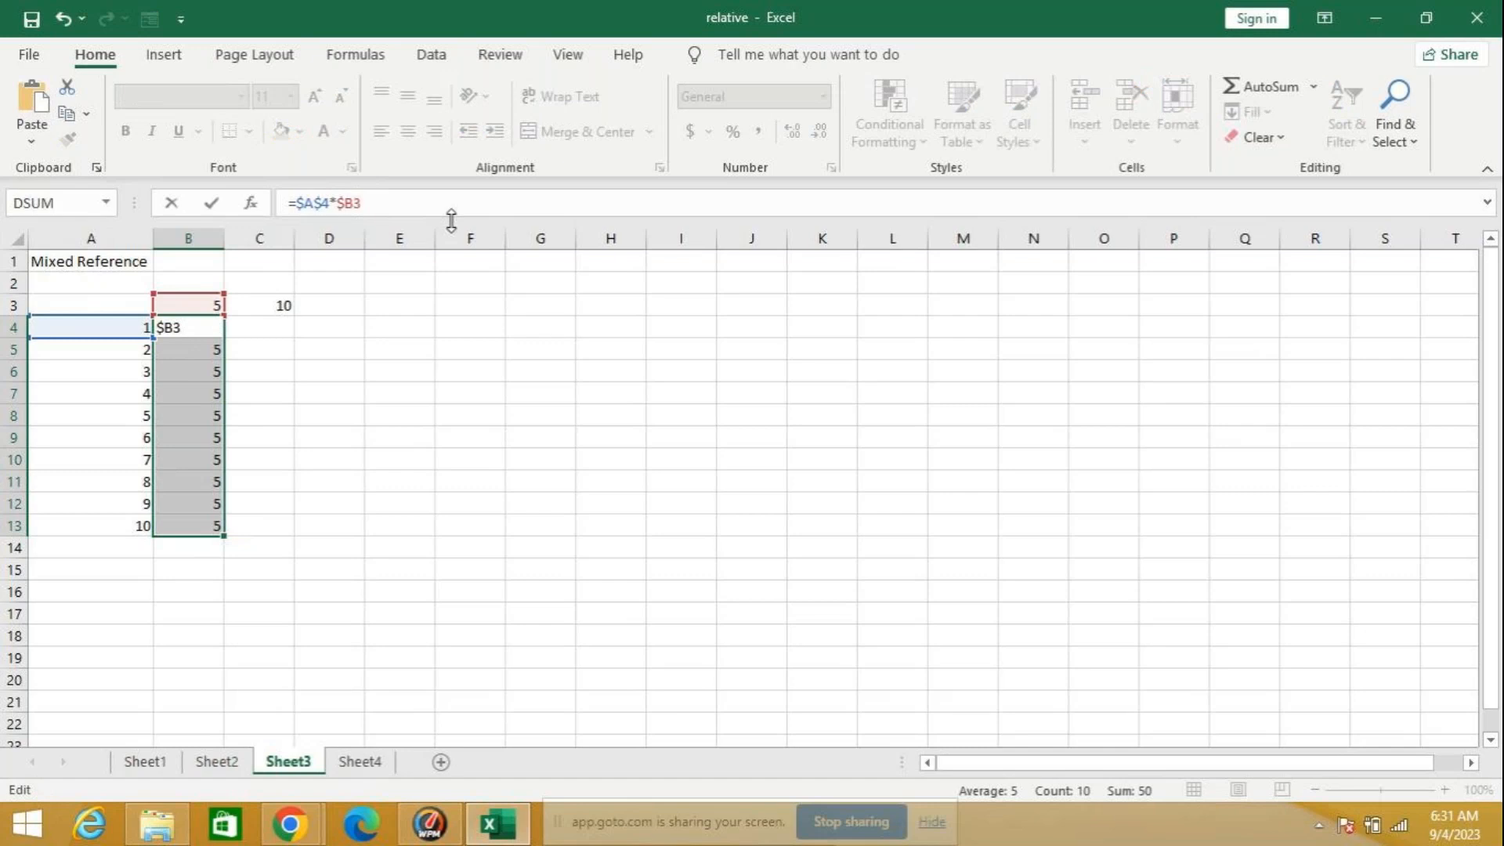
{"action": "key", "text": "Return"}
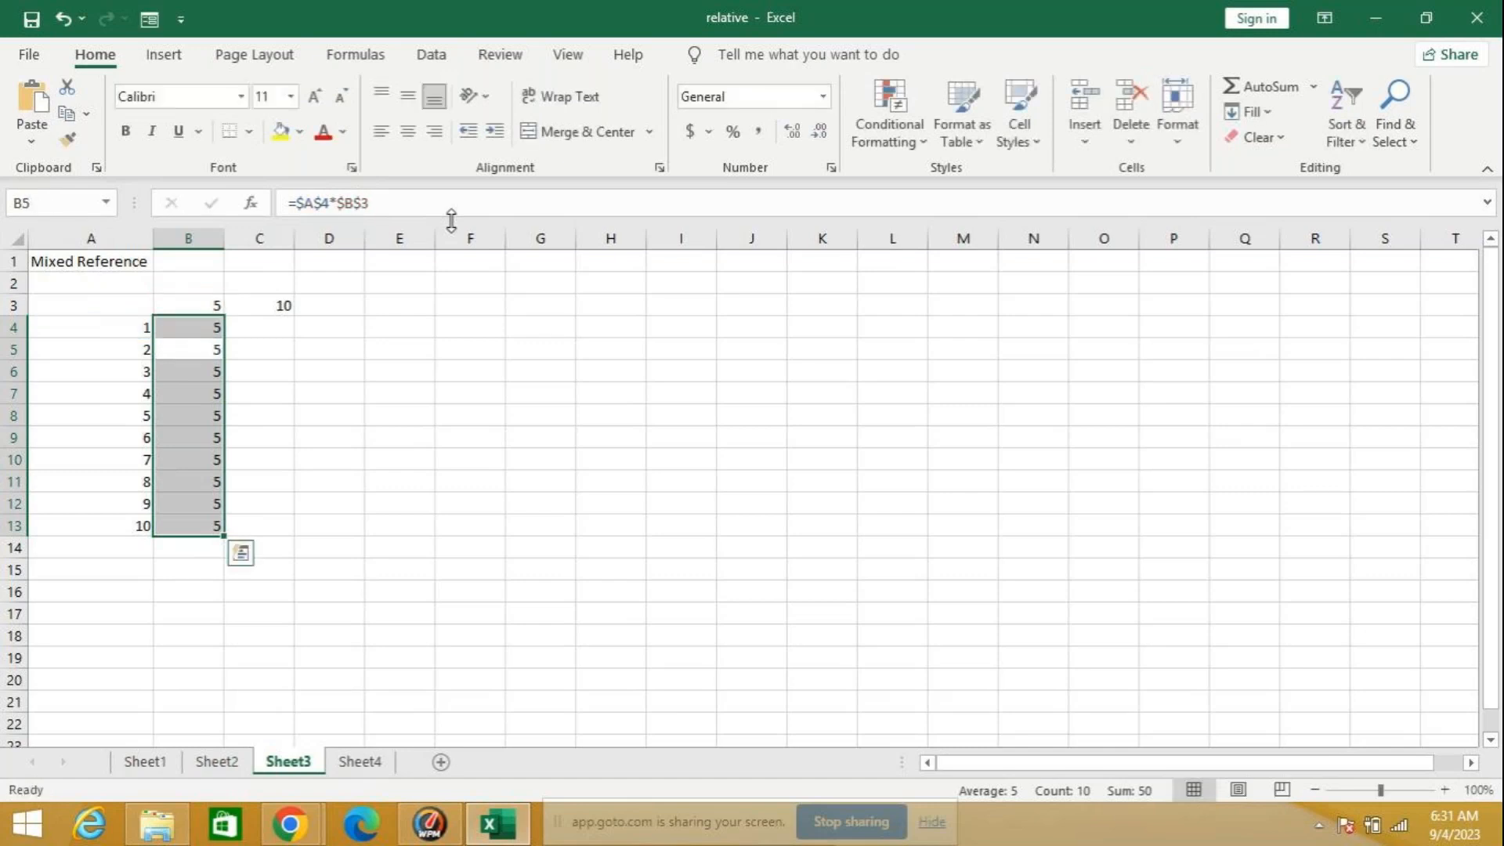
{"action": "left_click", "coordinate": [199, 327]}
{"action": "double_click", "coordinate": [227, 337]}
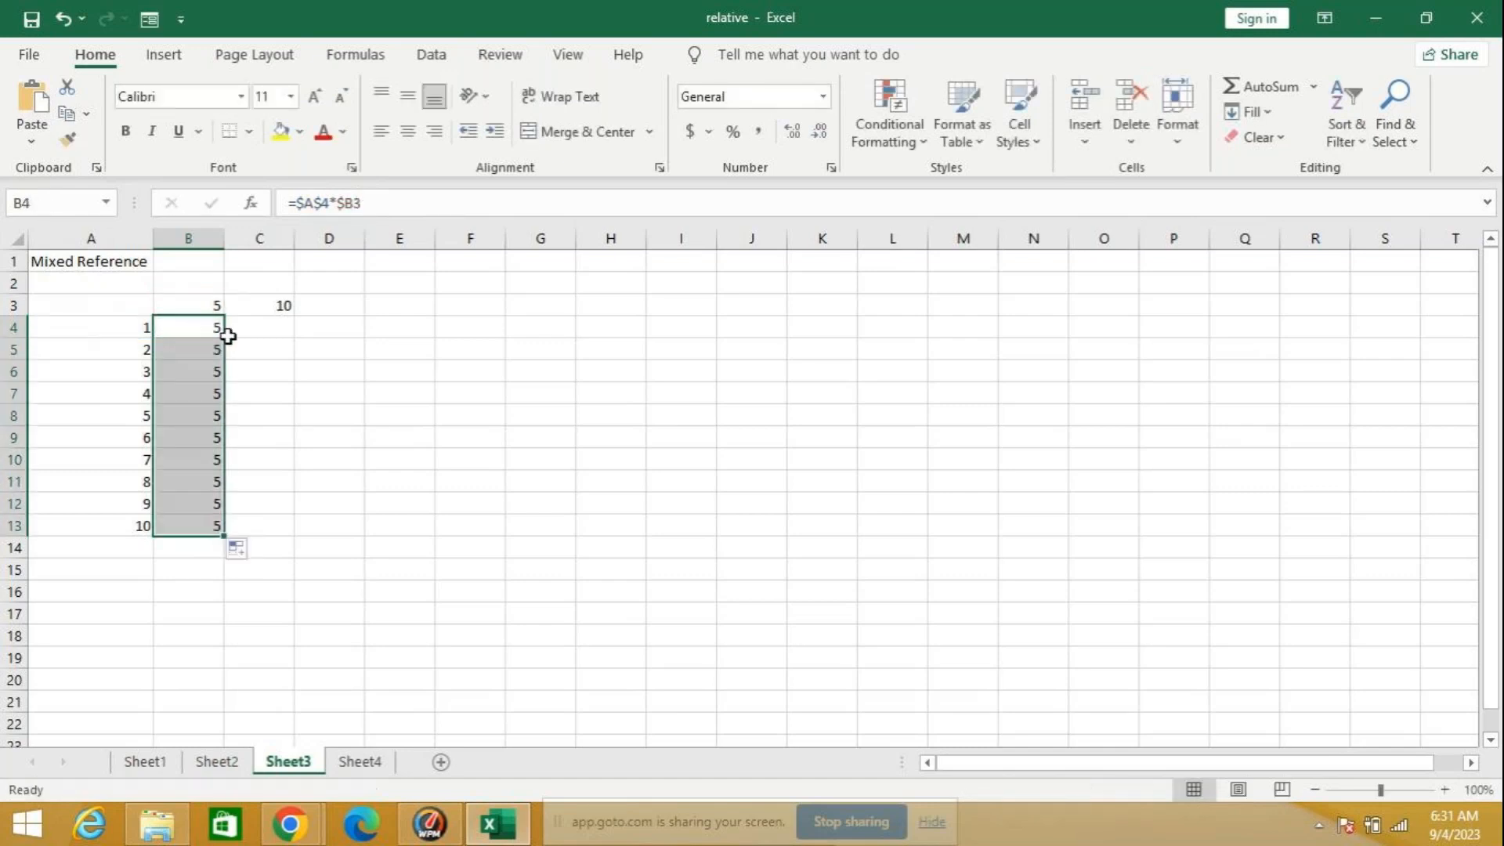
Step: Unlock the column of the second reference, making B4 =$A$4*B3, and refill it down through B13
{"action": "left_click", "coordinate": [348, 202]}
{"action": "key", "text": "BackSpace"}
{"action": "key", "text": "Return"}
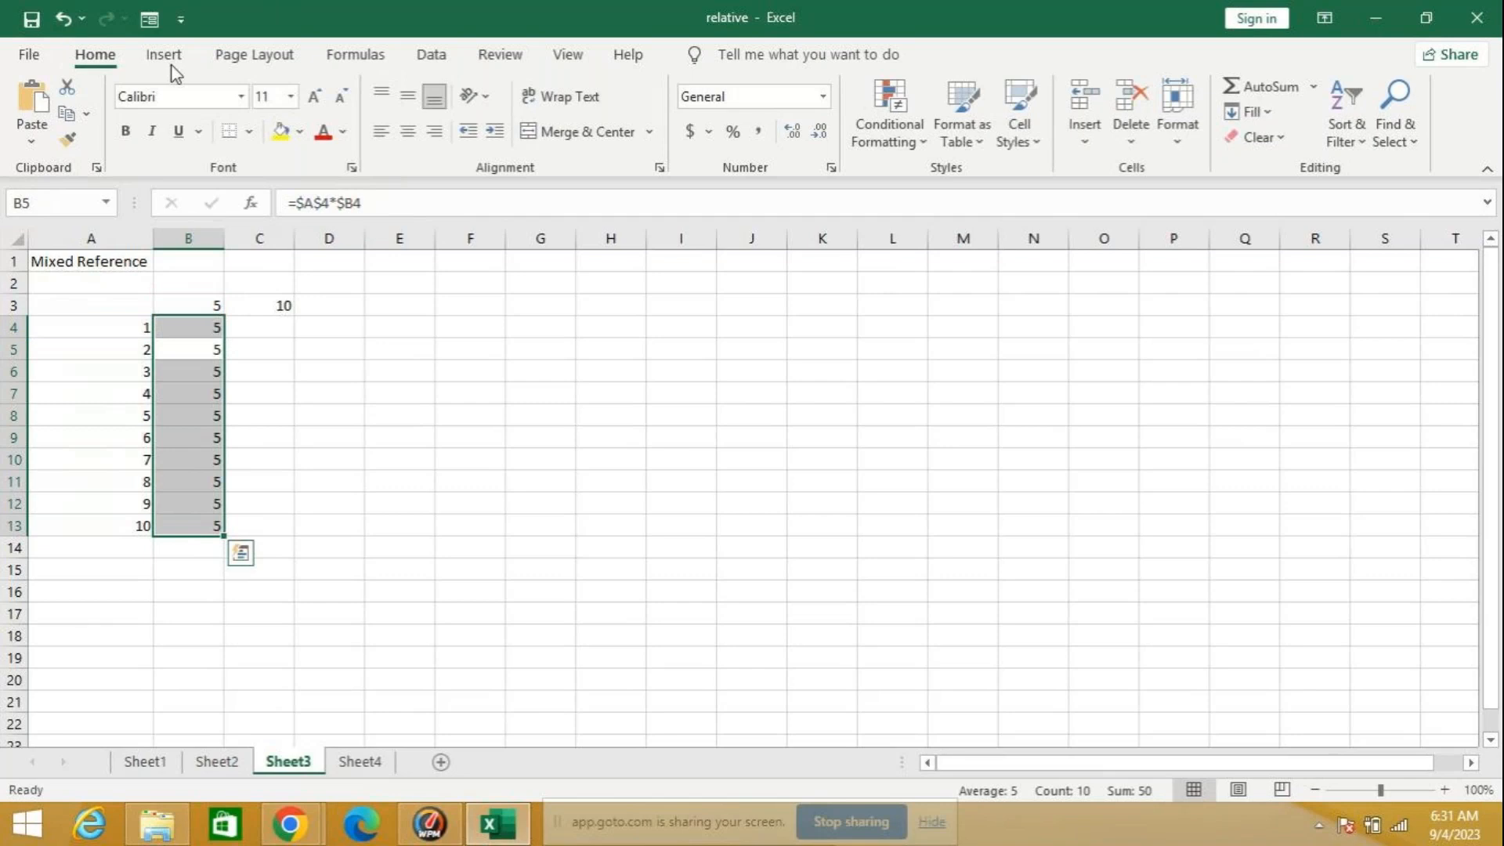
{"action": "left_click", "coordinate": [184, 324]}
{"action": "double_click", "coordinate": [227, 336]}
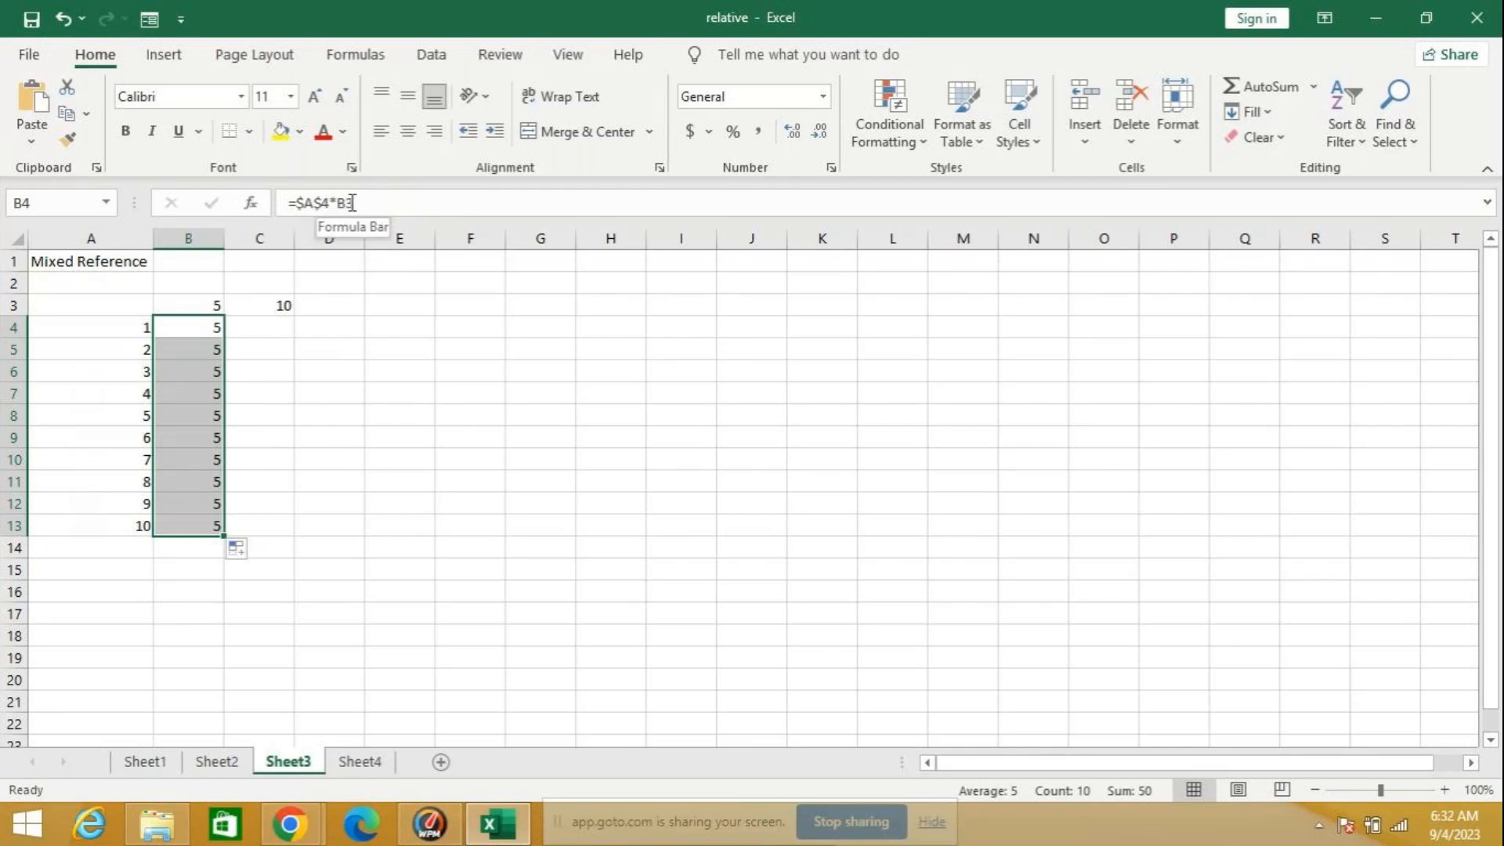
Step: Erase the whole existing formula from cell B4 while keeping the cell in editing
{"action": "left_click", "coordinate": [318, 203]}
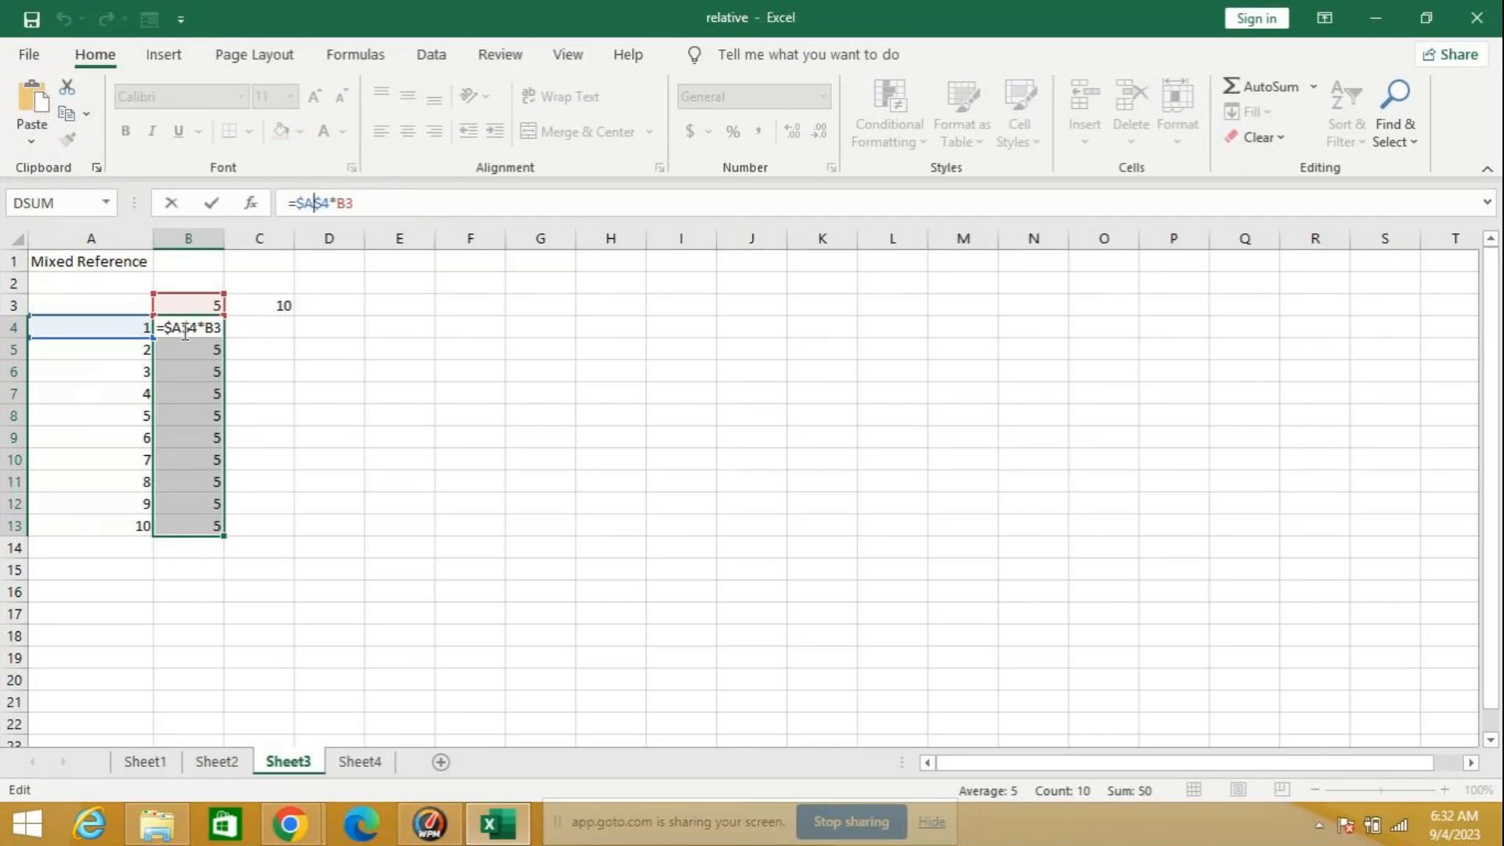
{"action": "key", "text": "Left"}
{"action": "key", "text": "Left"}
{"action": "key", "text": "Left"}
{"action": "key", "text": "Left"}
{"action": "key", "text": "Left"}
{"action": "key", "text": "Delete"}
{"action": "key", "text": "Delete"}
{"action": "key", "text": "Delete"}
{"action": "key", "text": "Delete"}
{"action": "key", "text": "Delete"}
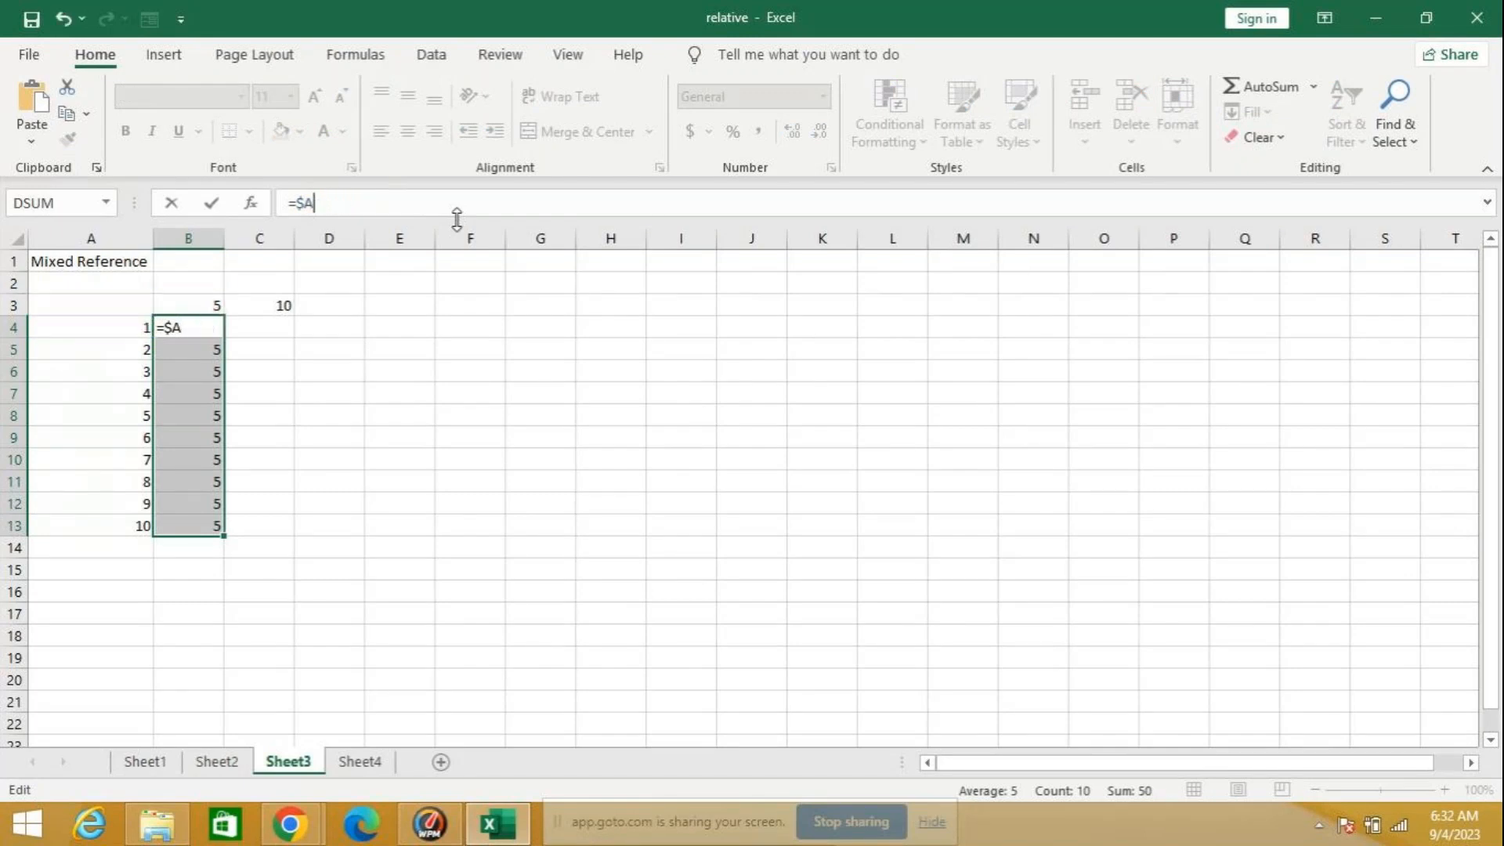
{"action": "key", "text": "BackSpace"}
{"action": "key", "text": "BackSpace"}
{"action": "key", "text": "BackSpace"}
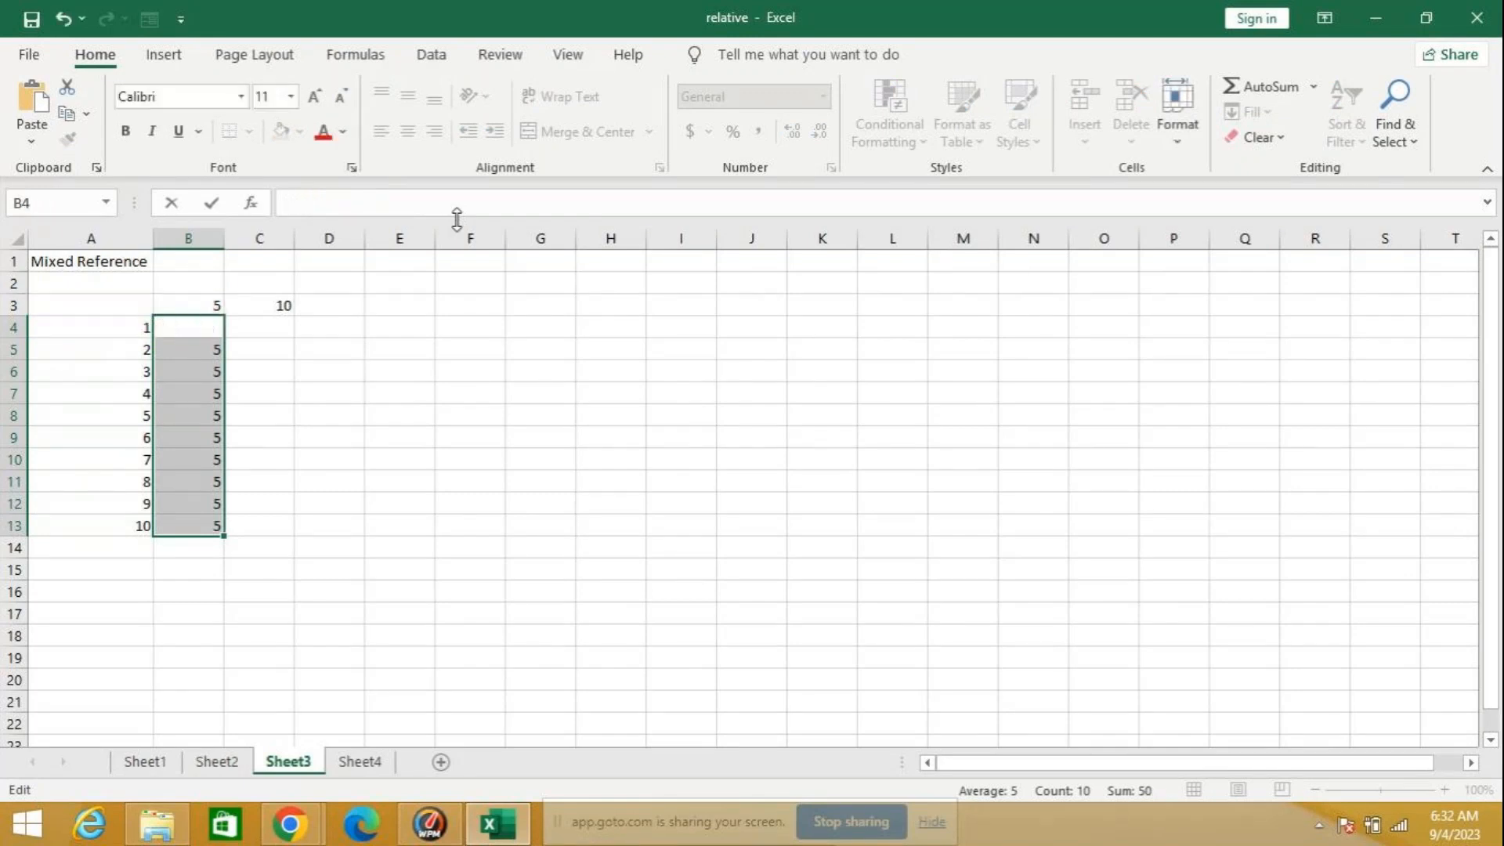
Step: Enter the relative formula =B3*A4 in B4 and fill it down through B13
{"action": "type", "text": "="}
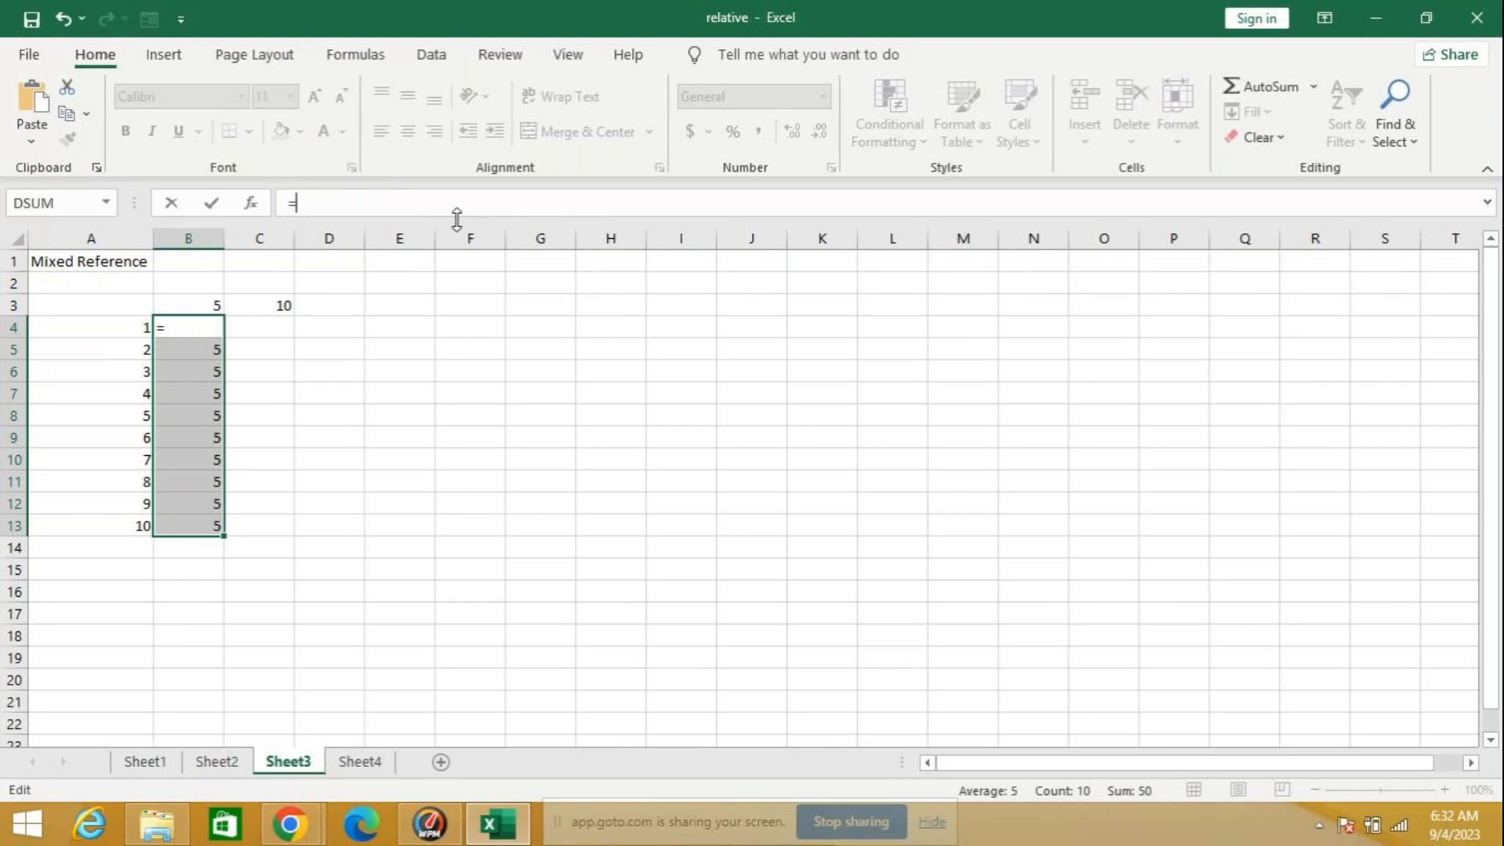
{"action": "left_click", "coordinate": [197, 308]}
{"action": "type", "text": "*"}
{"action": "left_click", "coordinate": [132, 329]}
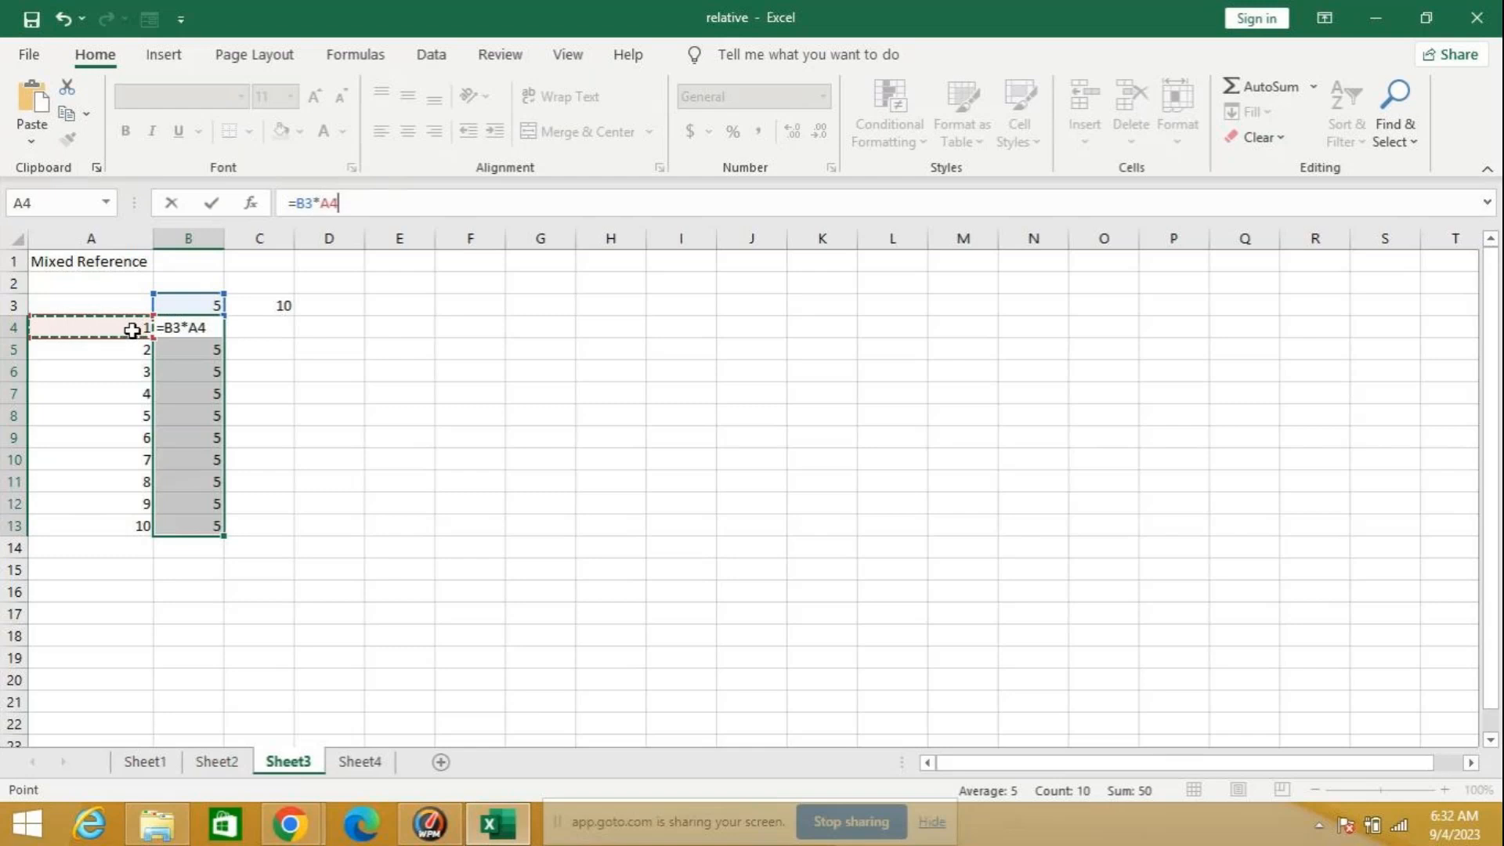
{"action": "key", "text": "Return"}
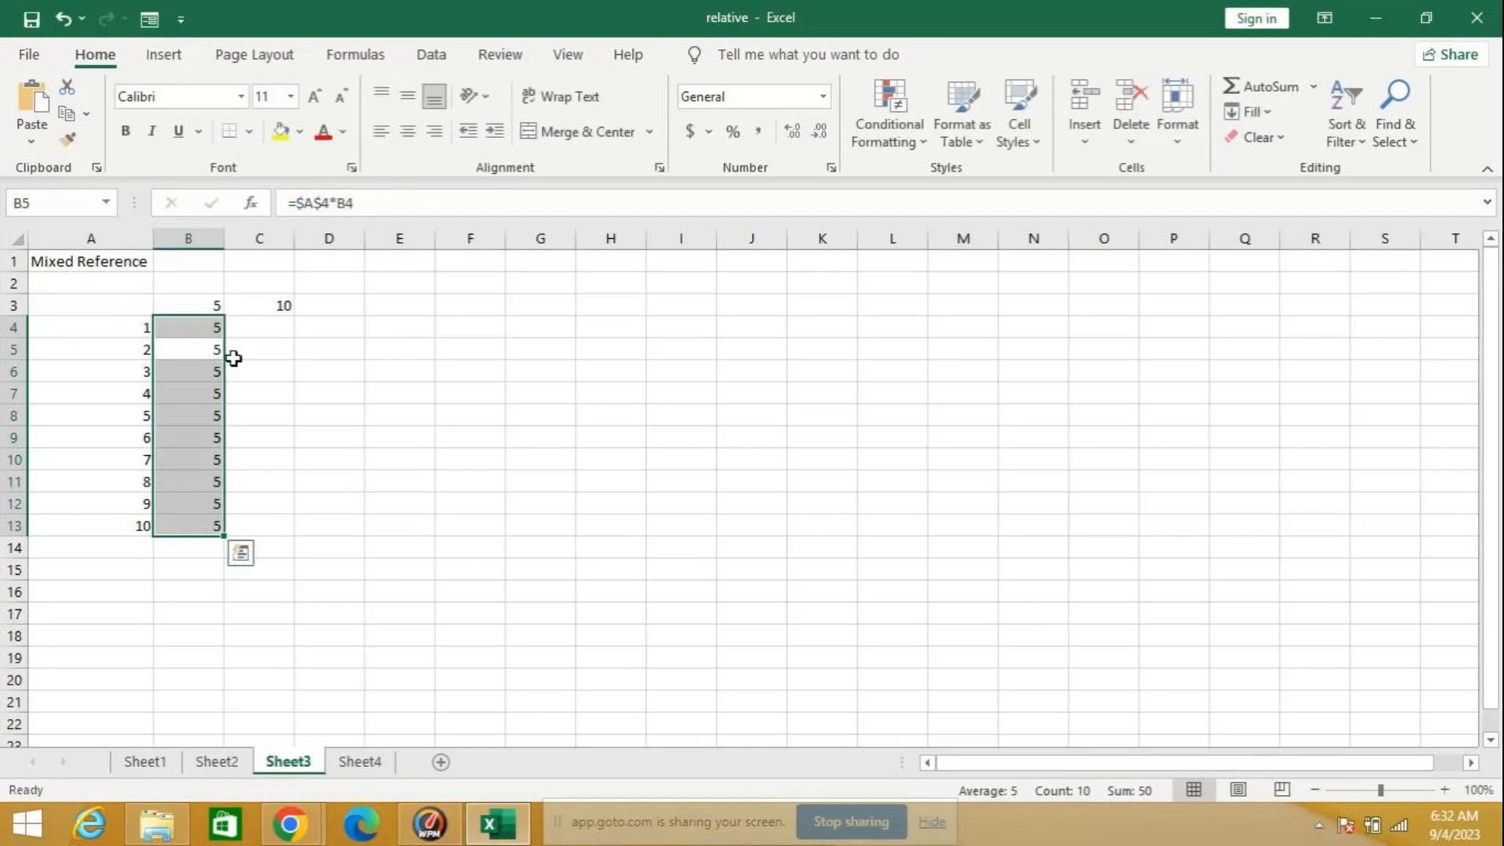
{"action": "left_click", "coordinate": [211, 327]}
{"action": "double_click", "coordinate": [224, 338]}
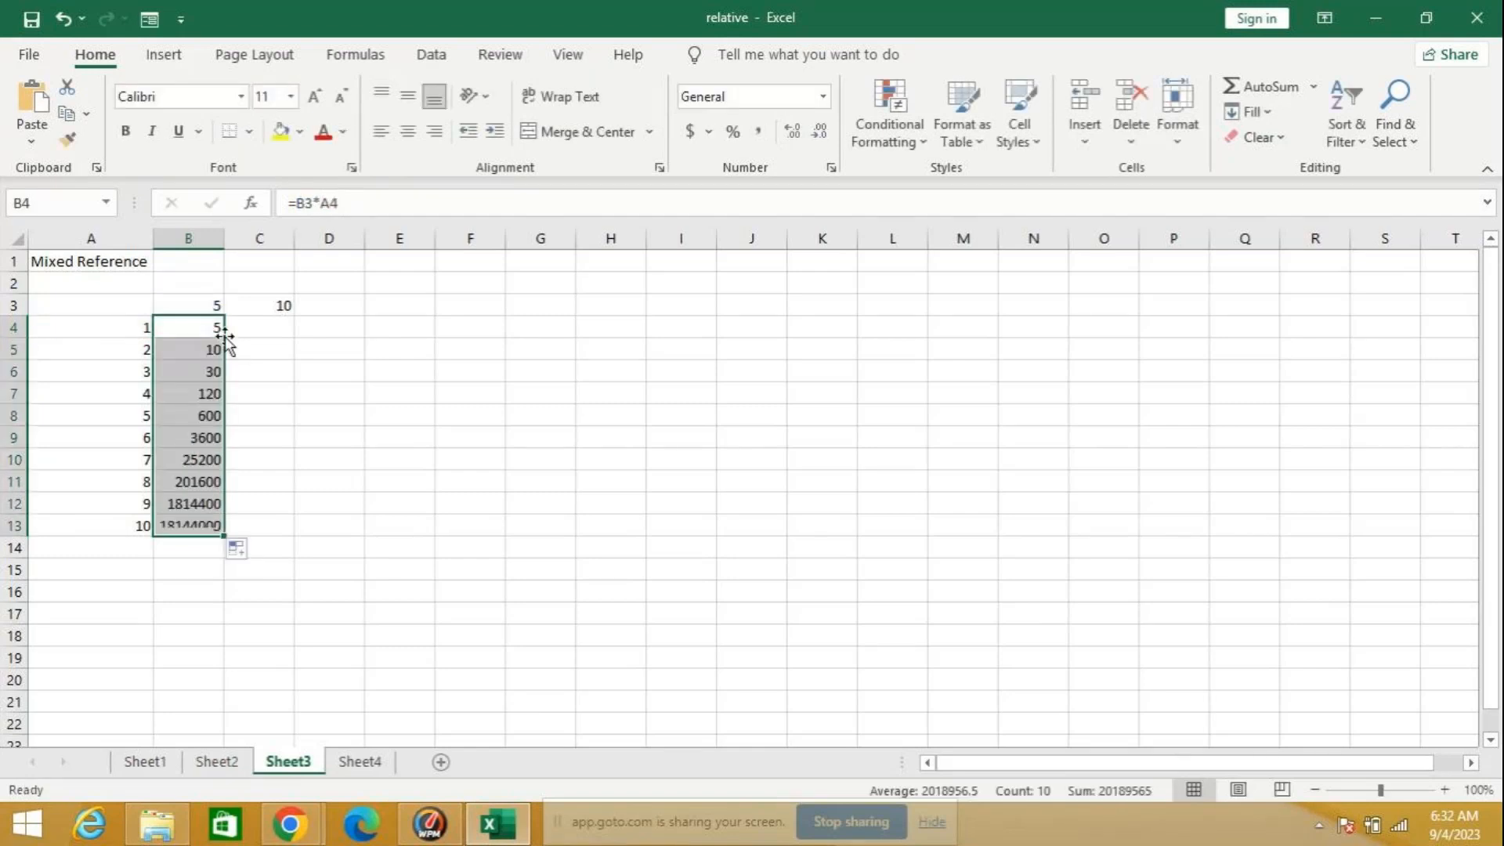
Step: Lock the first reference of B4 completely, making the formula =$B$3*A4, and refill it down through B13
{"action": "left_click", "coordinate": [306, 202]}
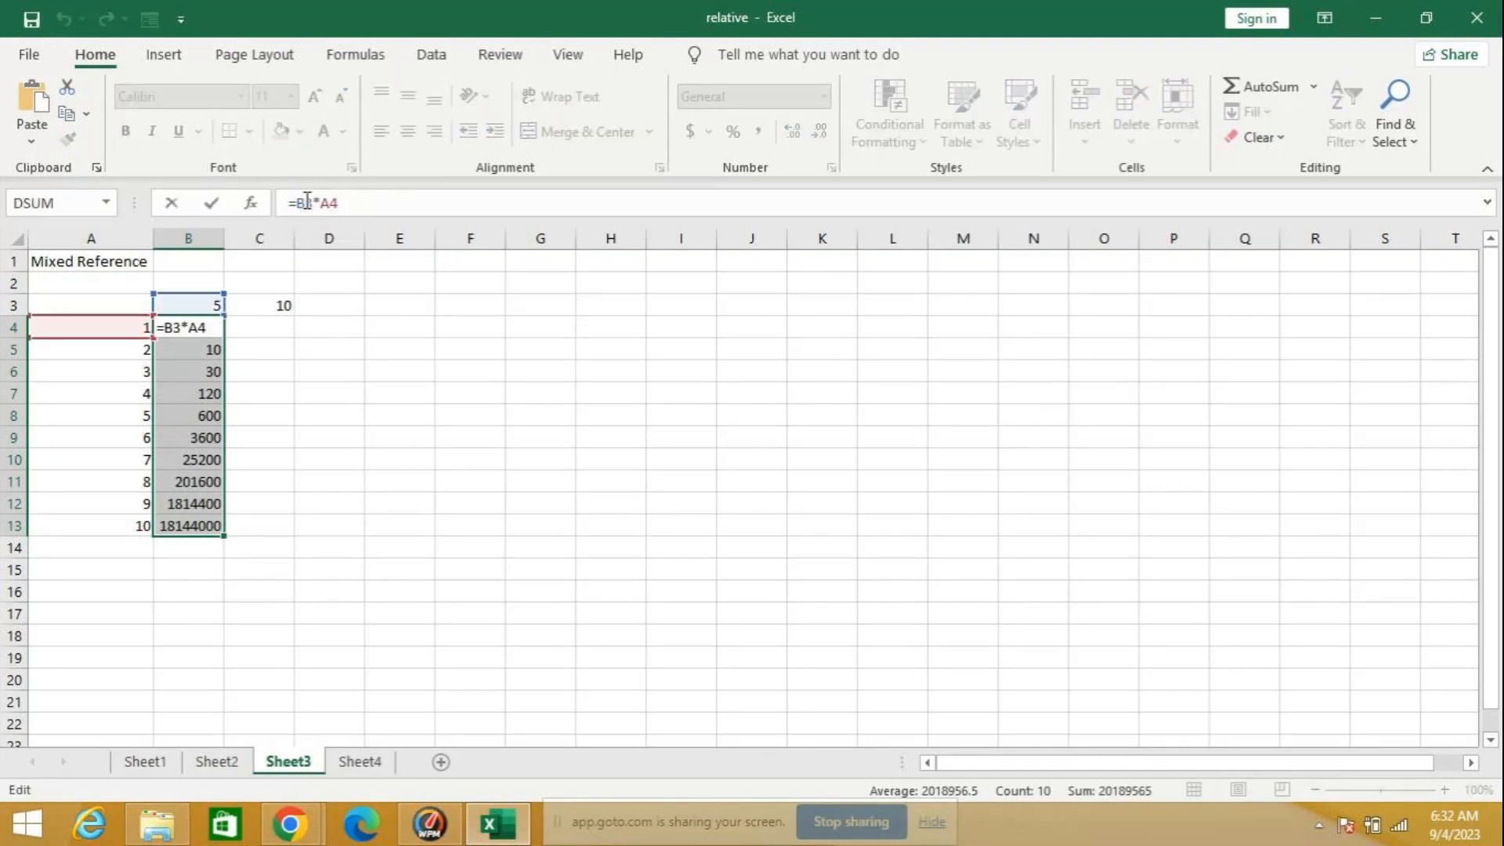
{"action": "key", "text": "F4"}
{"action": "key", "text": "Return"}
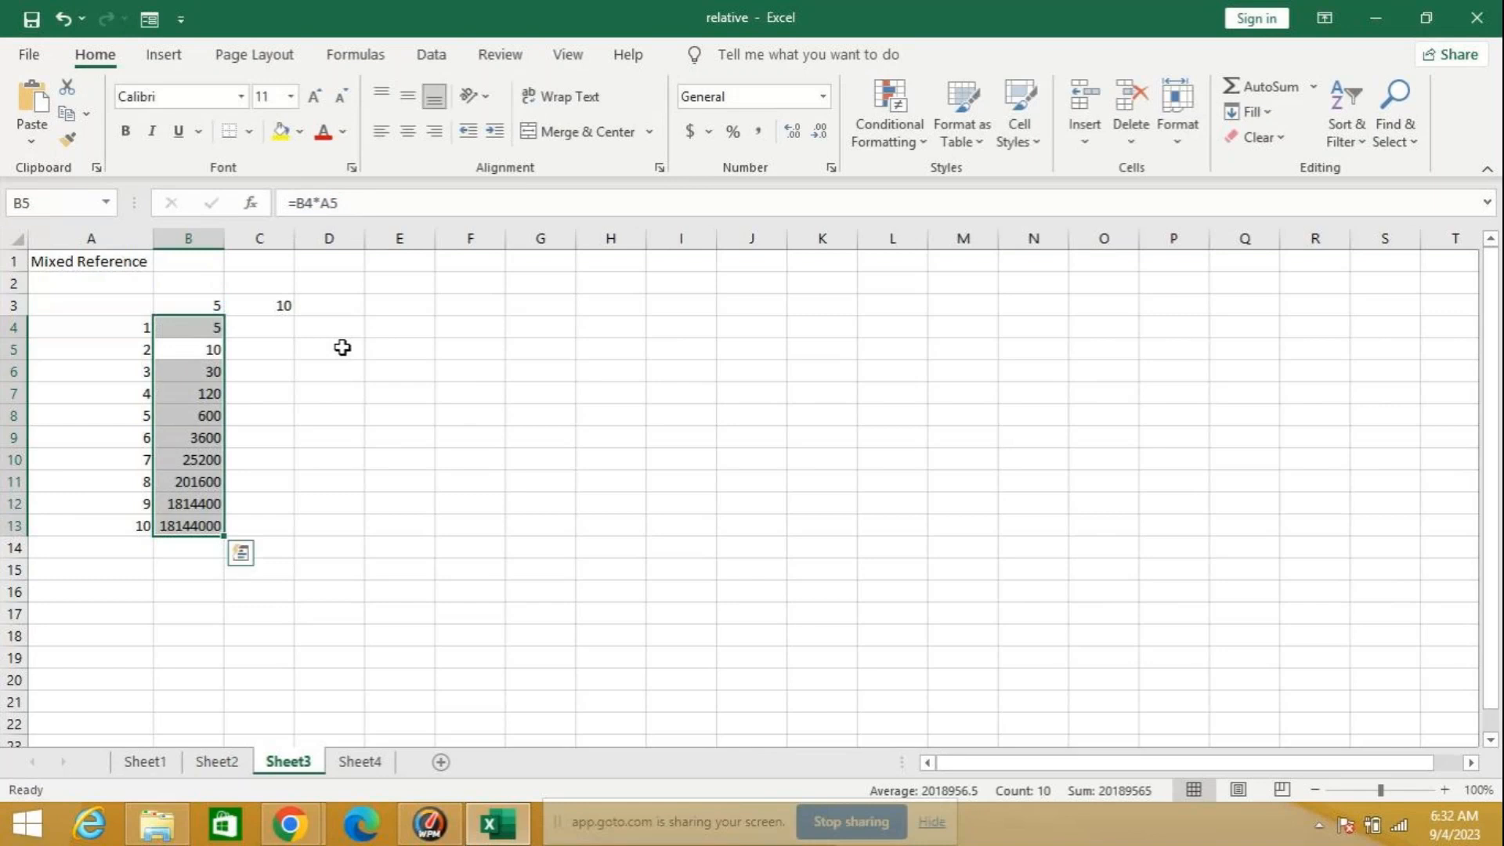
{"action": "left_click", "coordinate": [215, 325]}
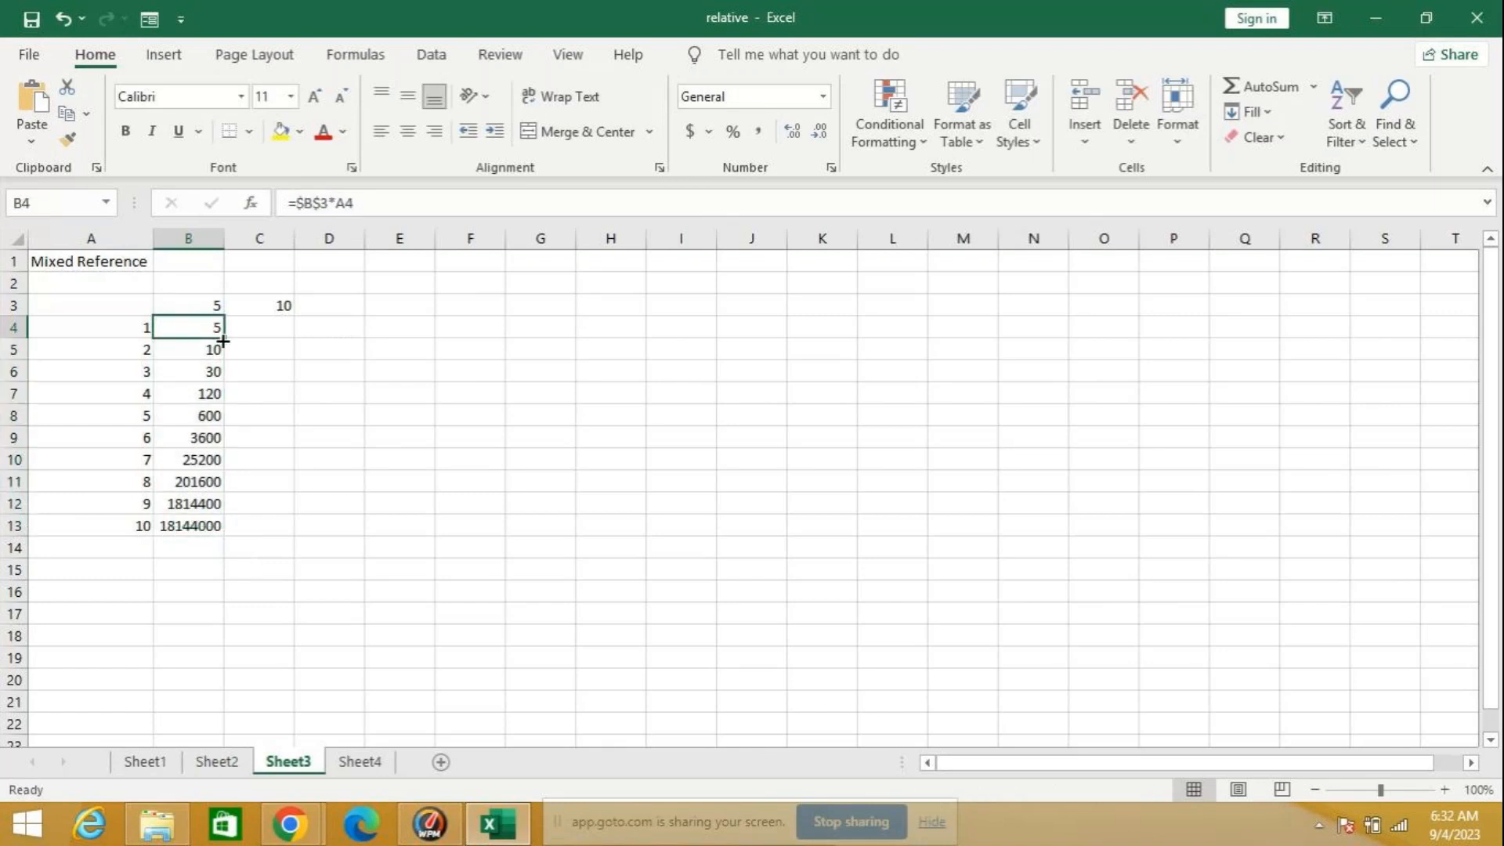
{"action": "double_click", "coordinate": [223, 340]}
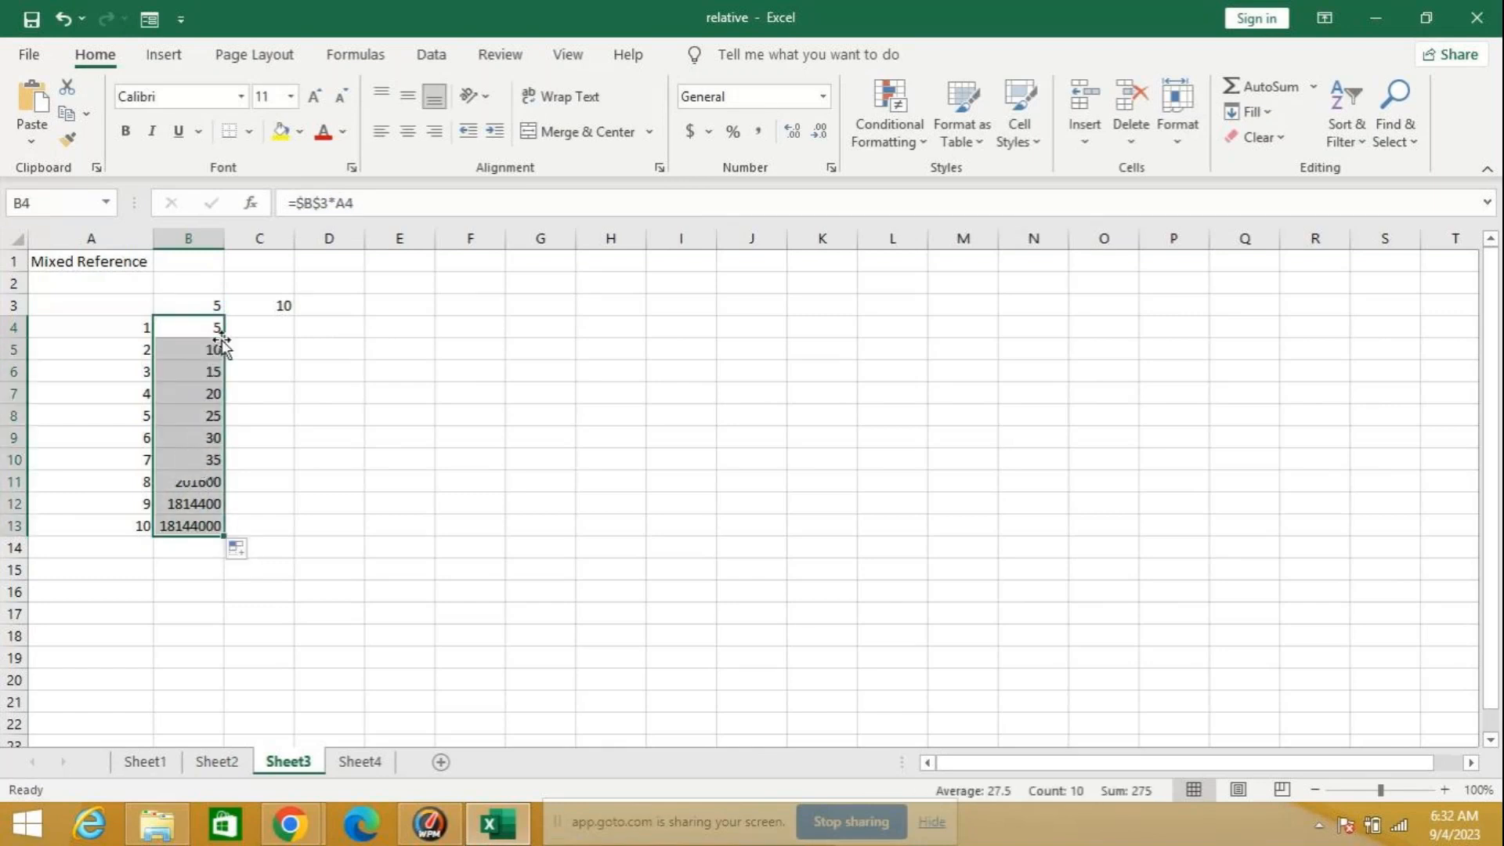
{"action": "left_click", "coordinate": [278, 423]}
Step: Lock the second reference as well, making B4 =$B$3*$A$4, and refill it down through B13
{"action": "left_click", "coordinate": [200, 321]}
{"action": "left_click", "coordinate": [348, 202]}
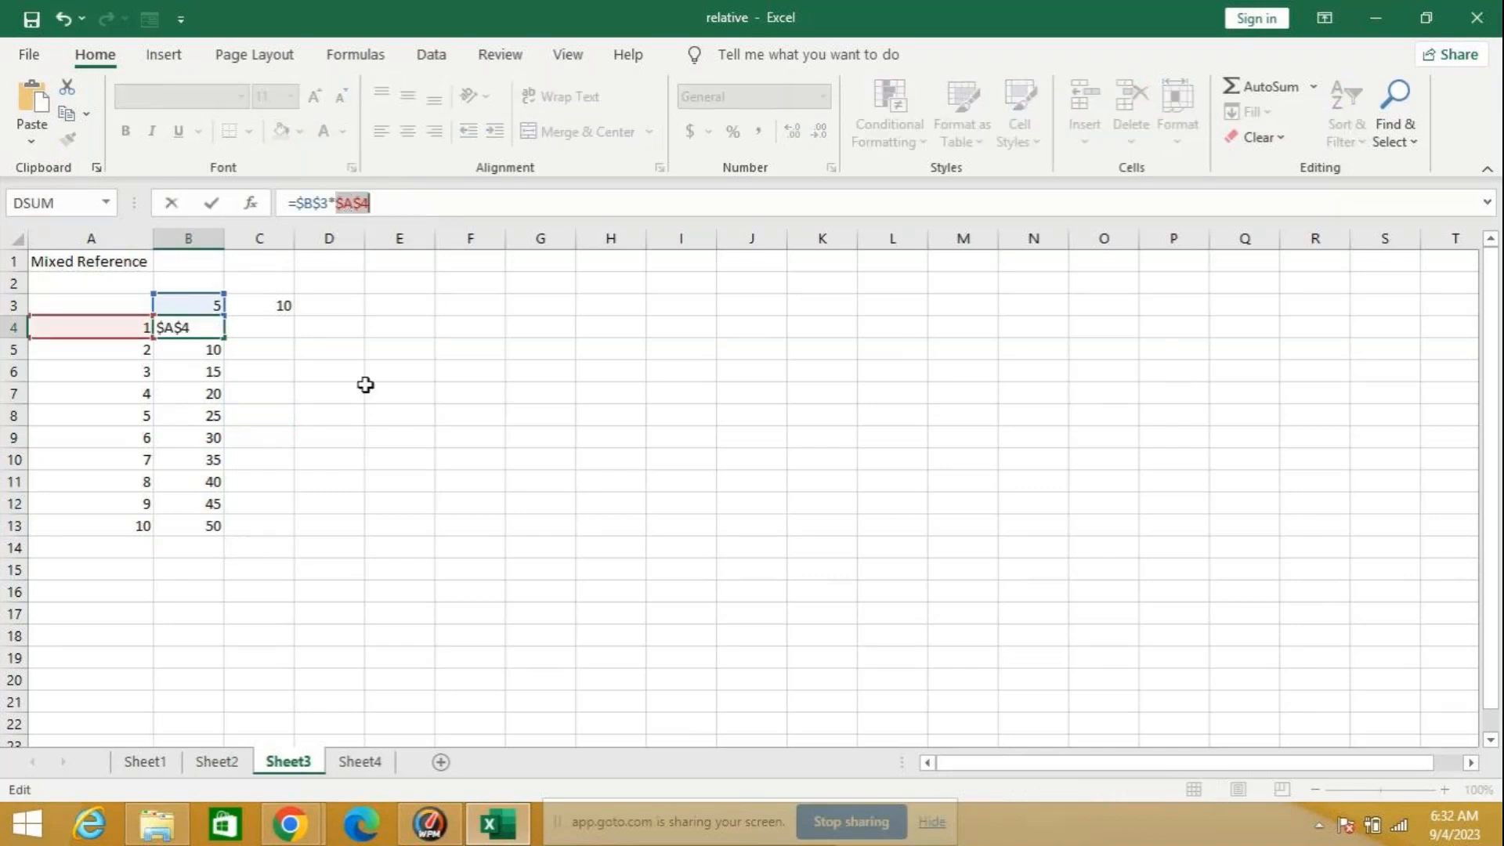
{"action": "left_click", "coordinate": [329, 415]}
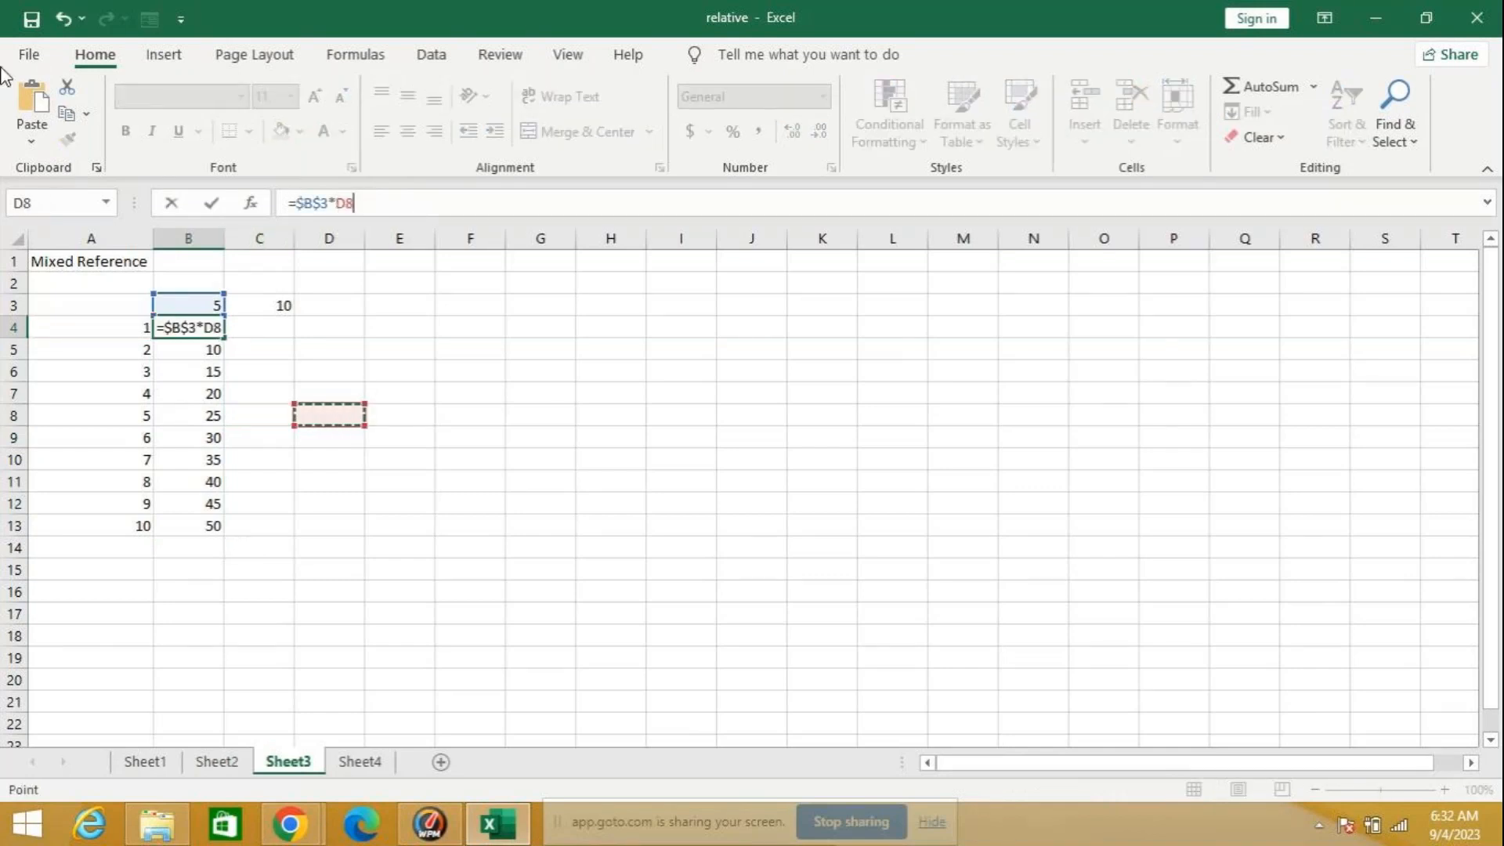
{"action": "left_click", "coordinate": [62, 17]}
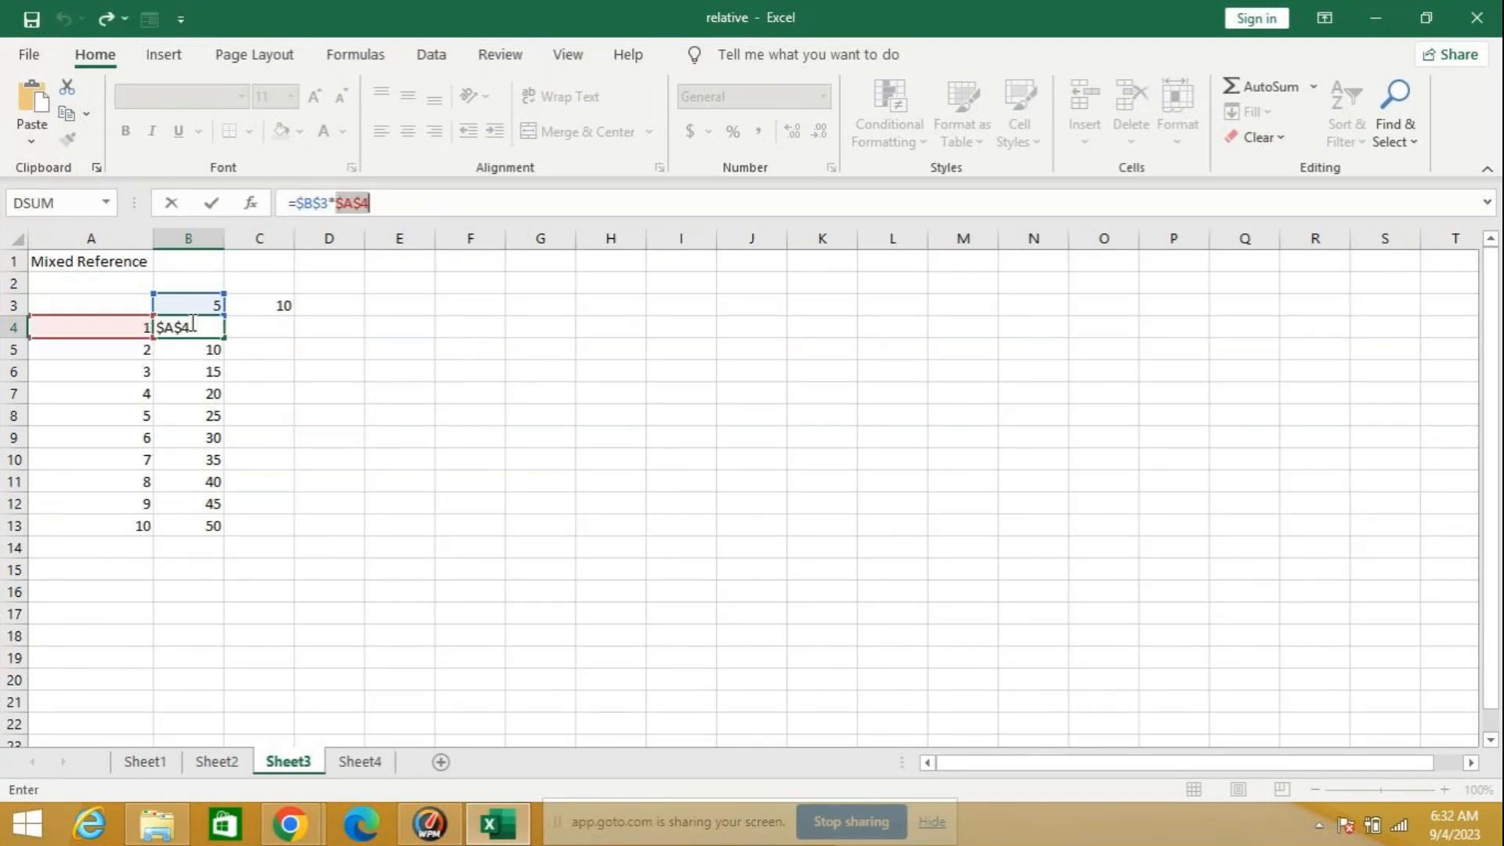
{"action": "left_click", "coordinate": [391, 203]}
{"action": "key", "text": "Return"}
{"action": "left_click", "coordinate": [202, 327]}
{"action": "double_click", "coordinate": [225, 337]}
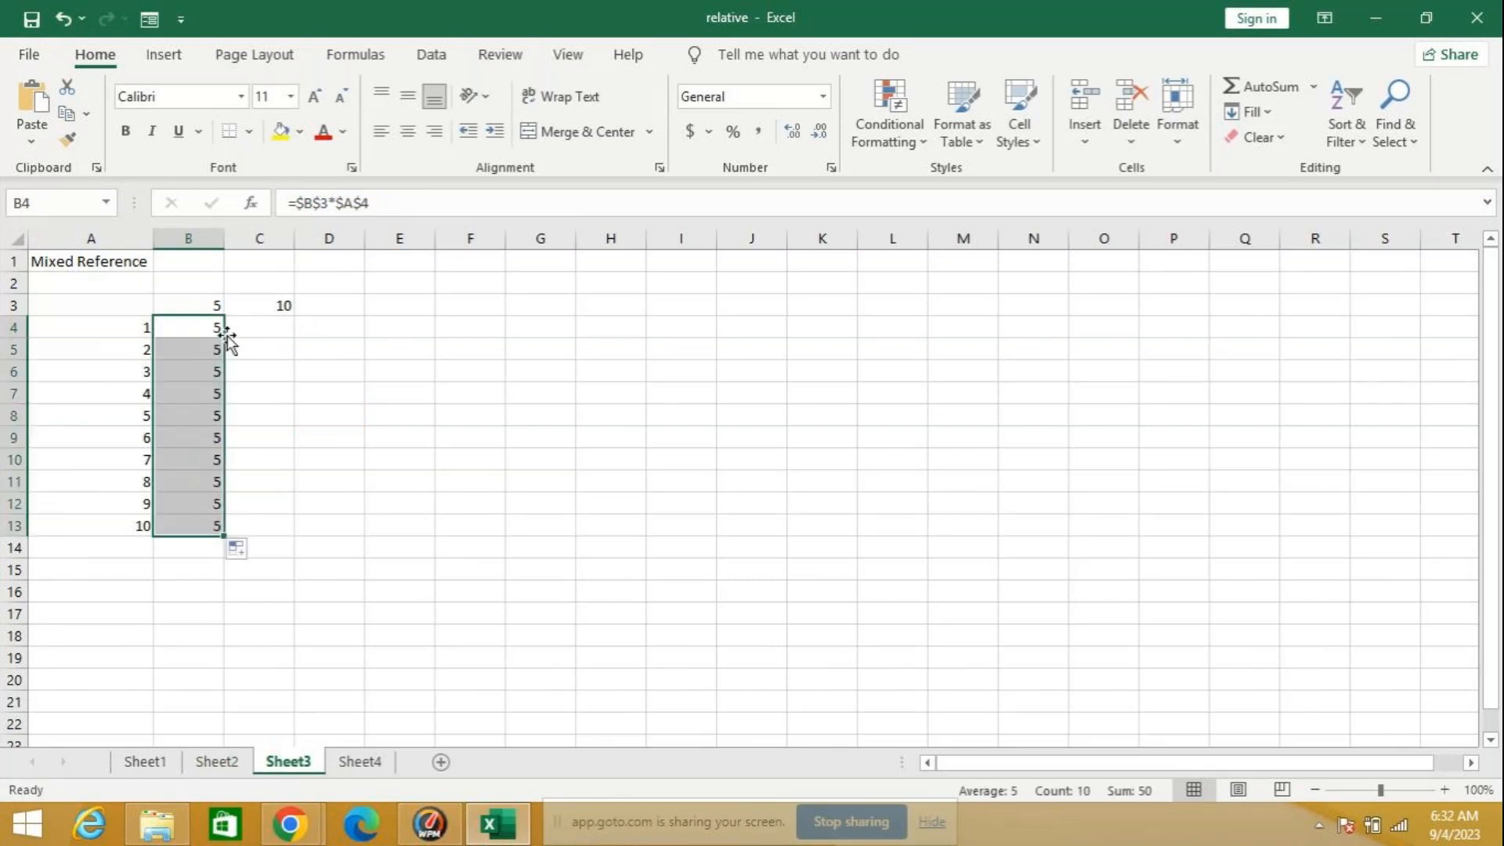
Step: Replace the second reference in B4 with a relative A4, giving =$B$3*A4, and refill down through B13
{"action": "left_click", "coordinate": [364, 203]}
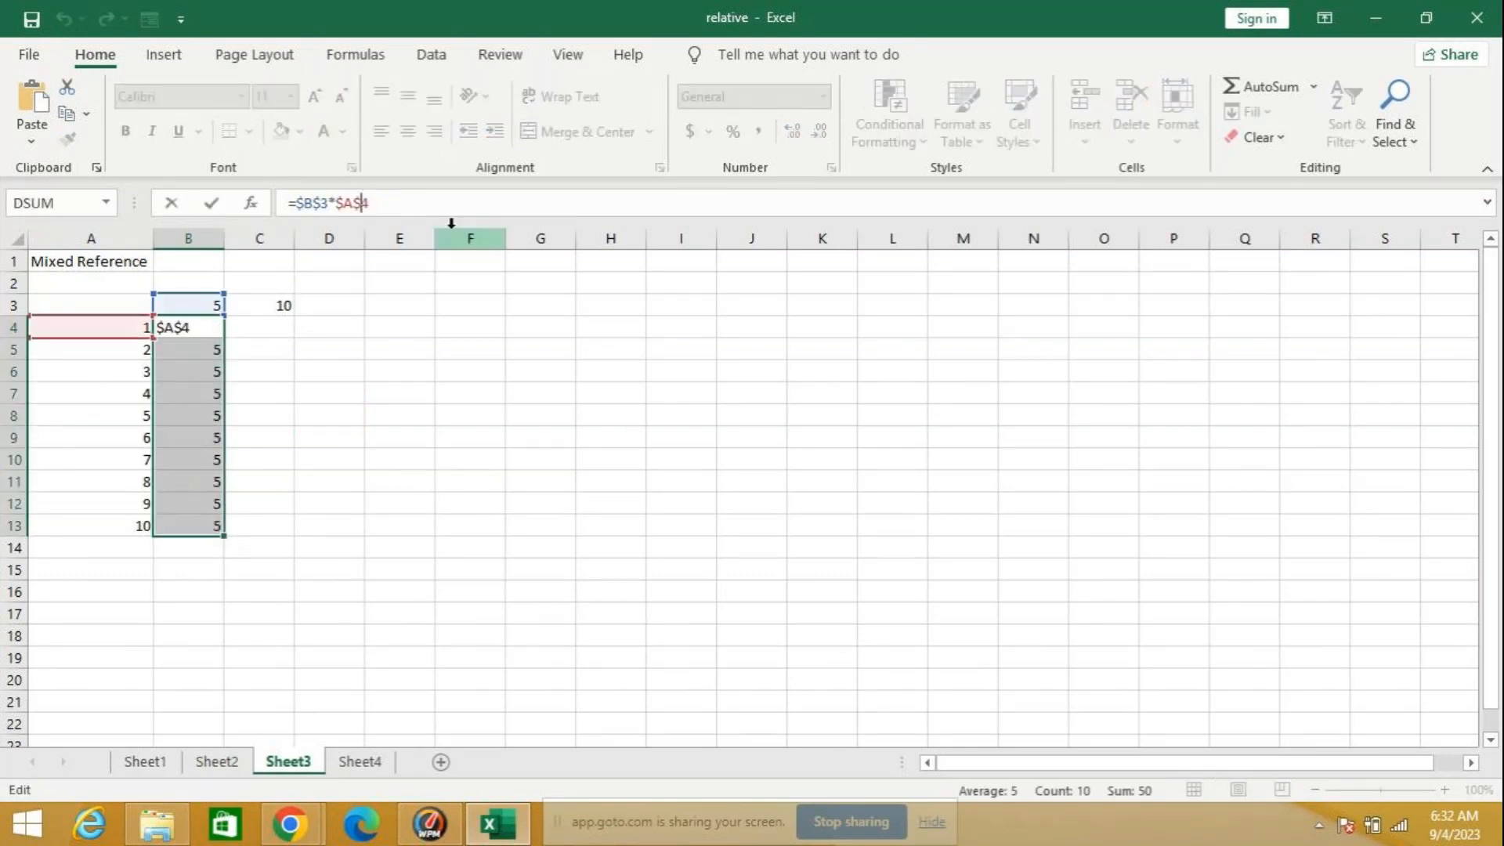
{"action": "key", "text": "BackSpace"}
{"action": "key", "text": "BackSpace"}
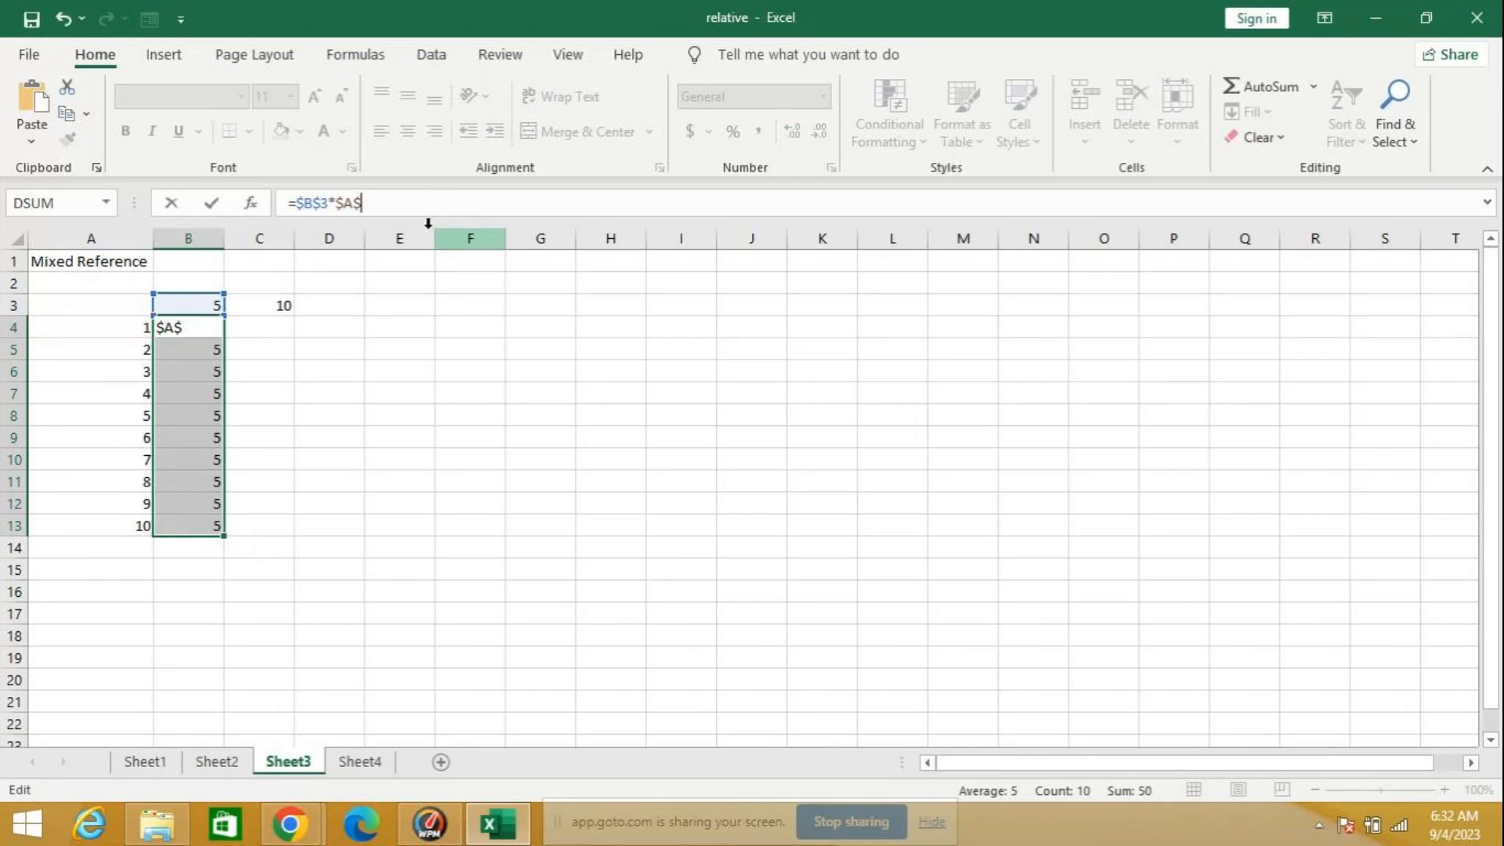
{"action": "key", "text": "BackSpace"}
{"action": "key", "text": "BackSpace"}
{"action": "key", "text": "BackSpace"}
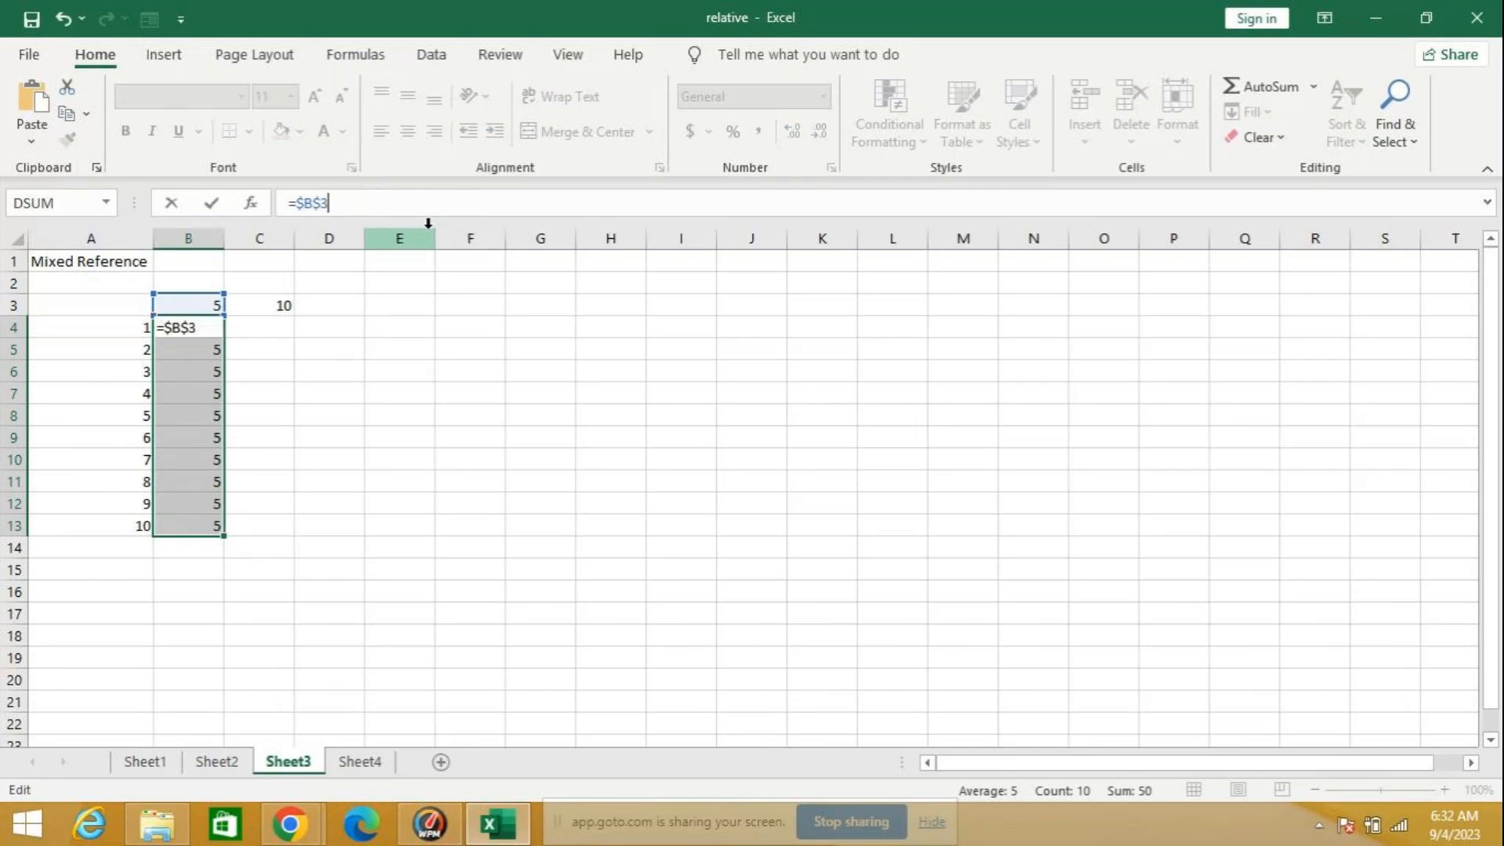
{"action": "type", "text": "*"}
{"action": "left_click", "coordinate": [110, 325]}
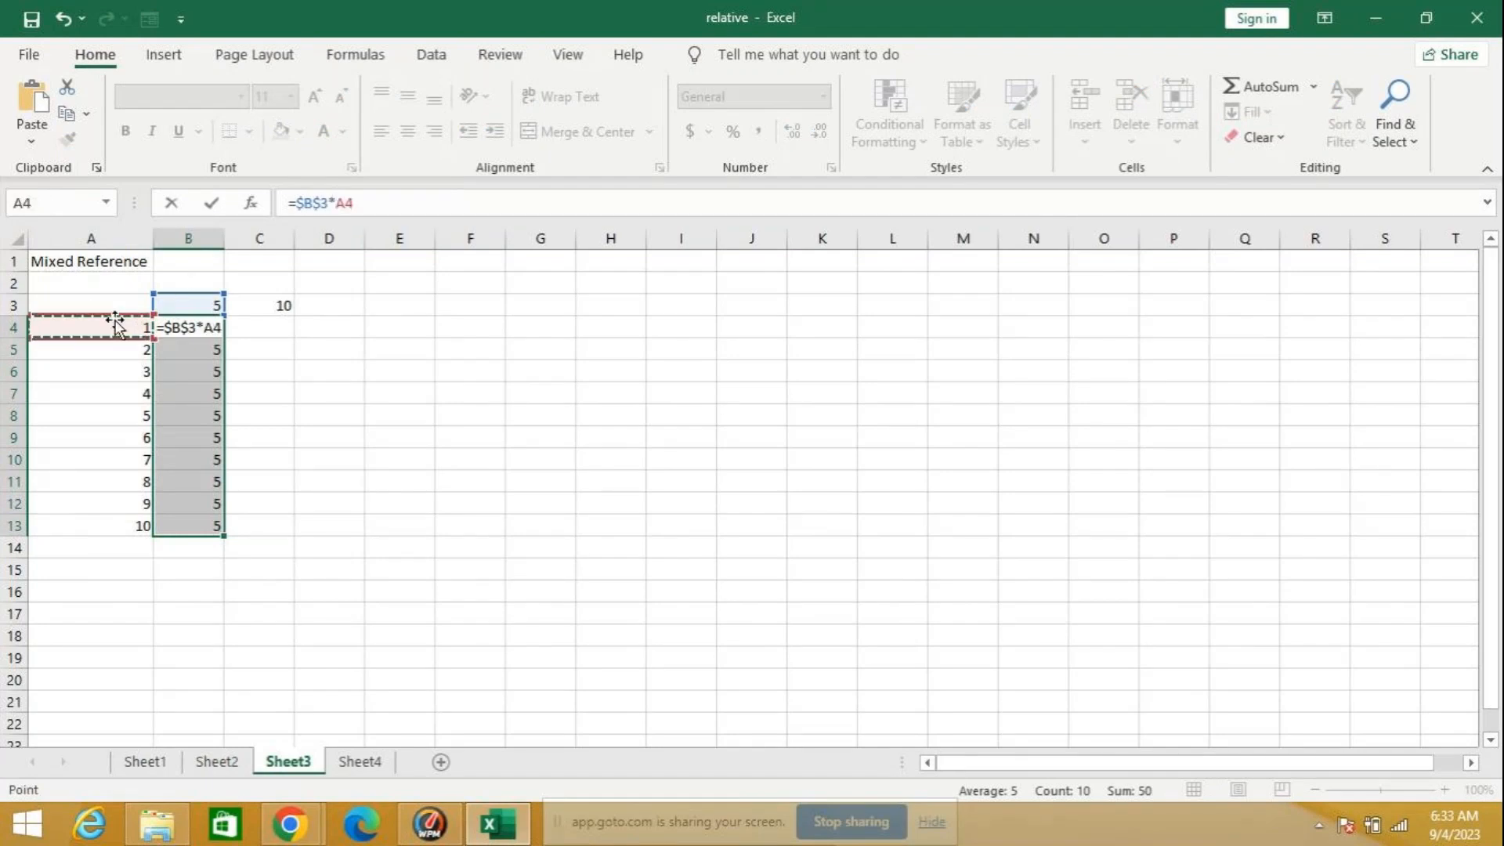
{"action": "key", "text": "ctrl+Return"}
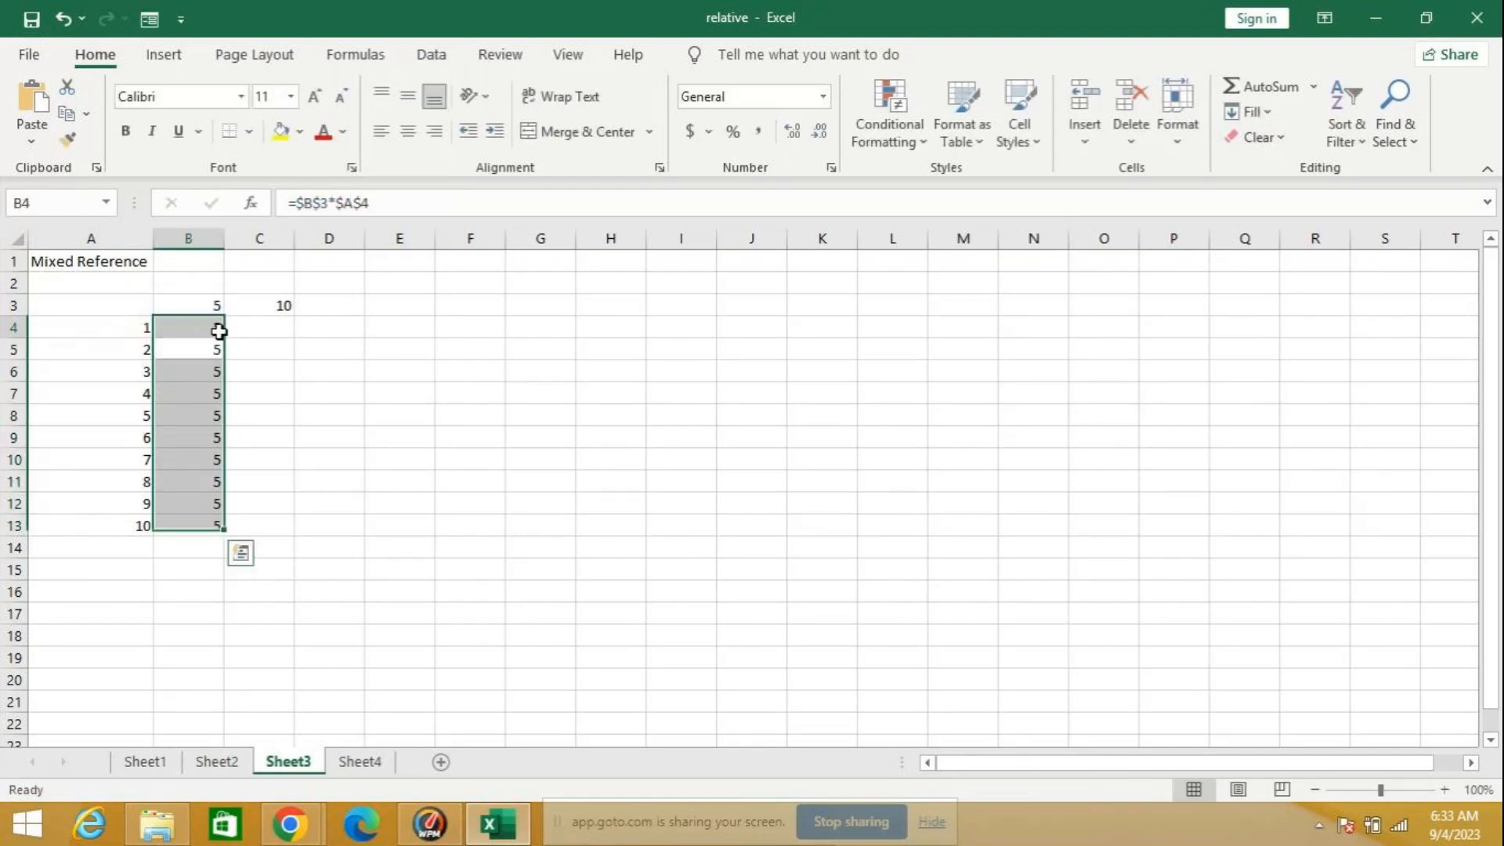
{"action": "left_click", "coordinate": [220, 330]}
{"action": "double_click", "coordinate": [225, 337]}
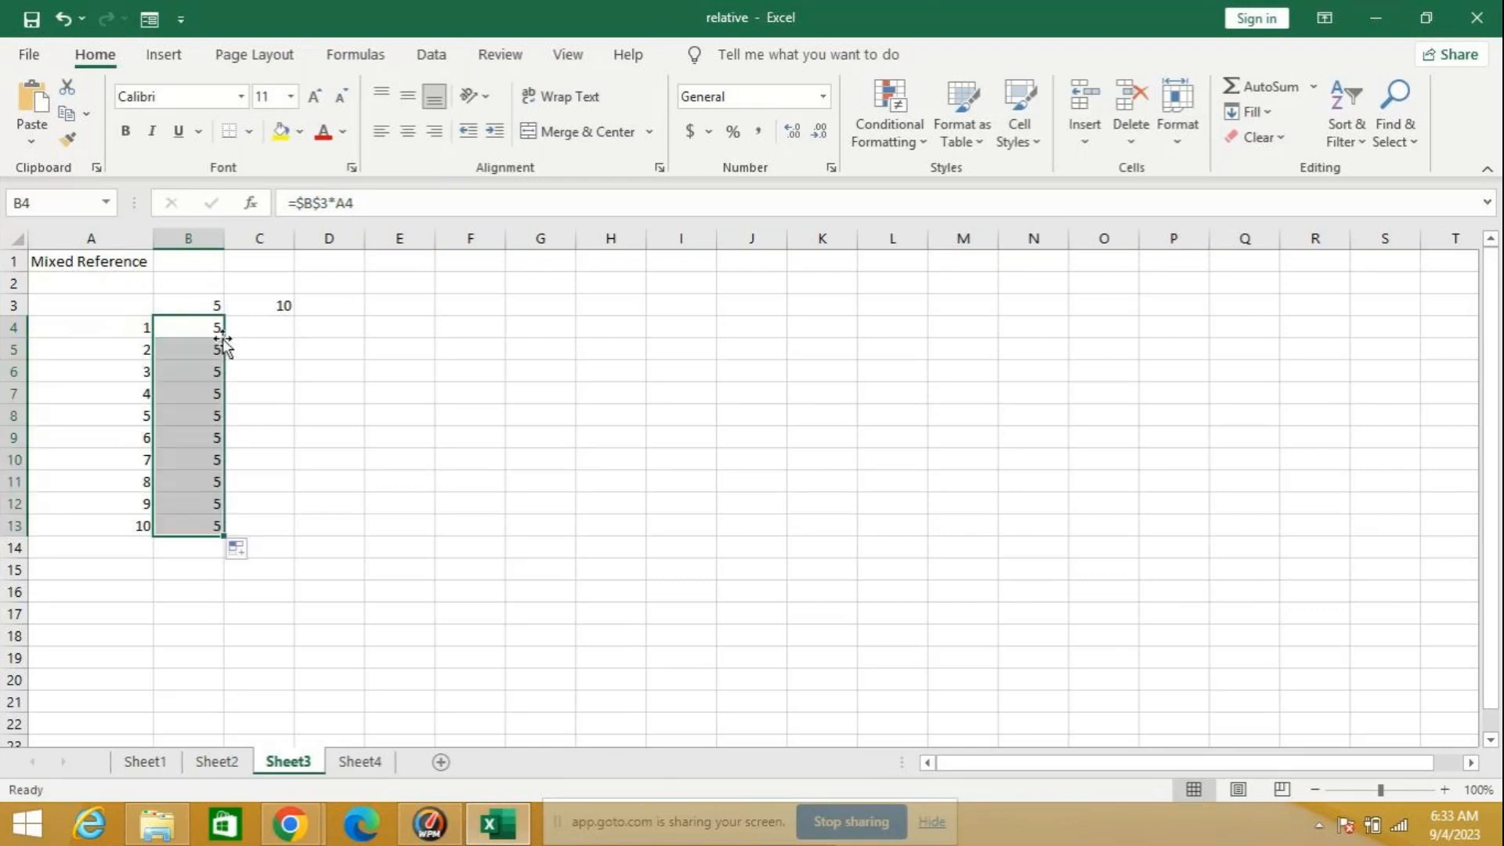
Step: Fill the column B formulas across into C4:C13
{"action": "left_click", "coordinate": [191, 328]}
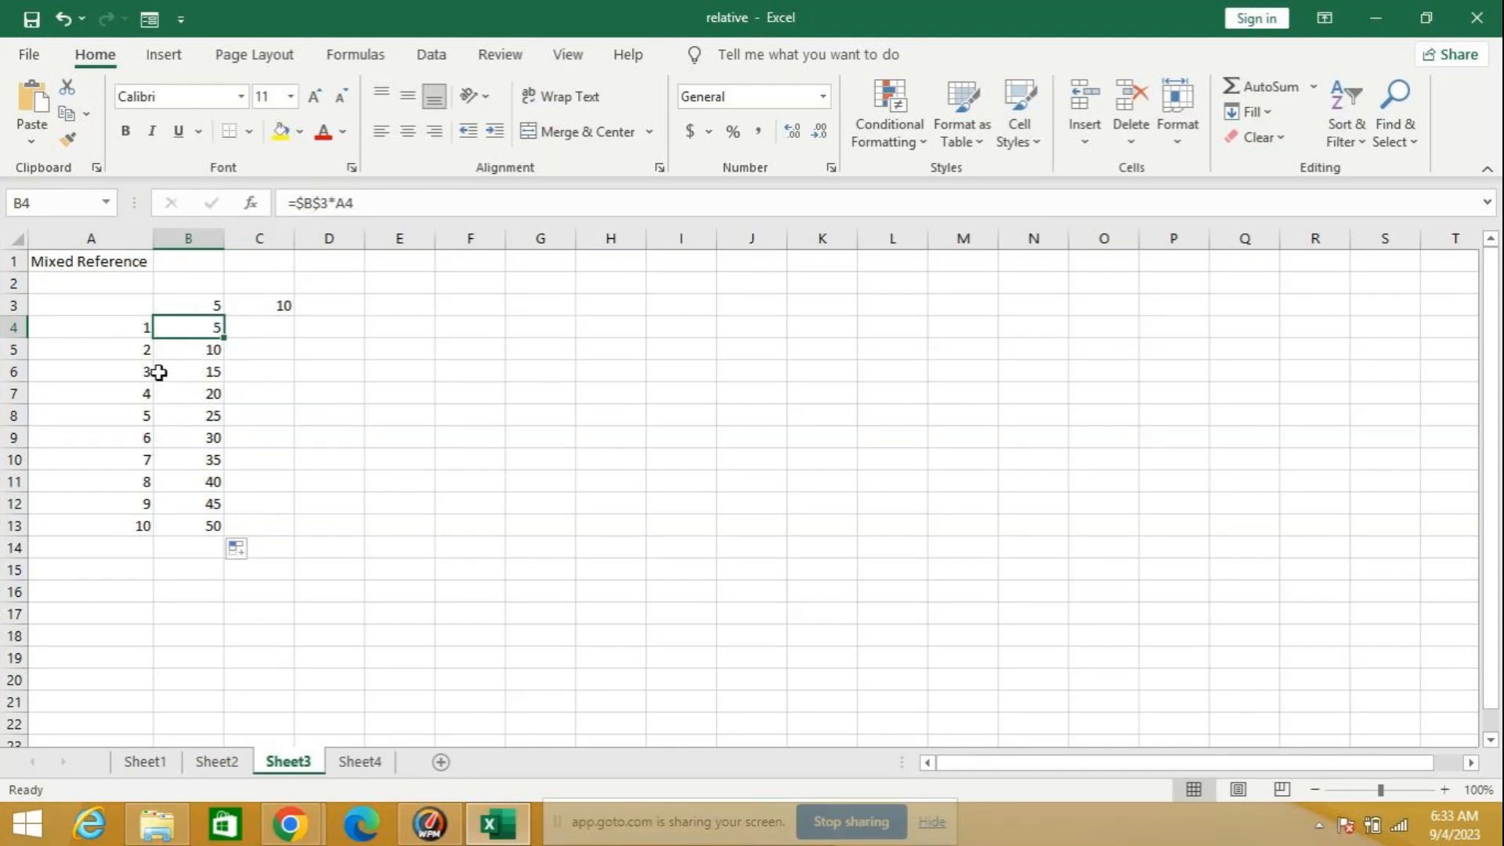
{"action": "left_click", "coordinate": [279, 332]}
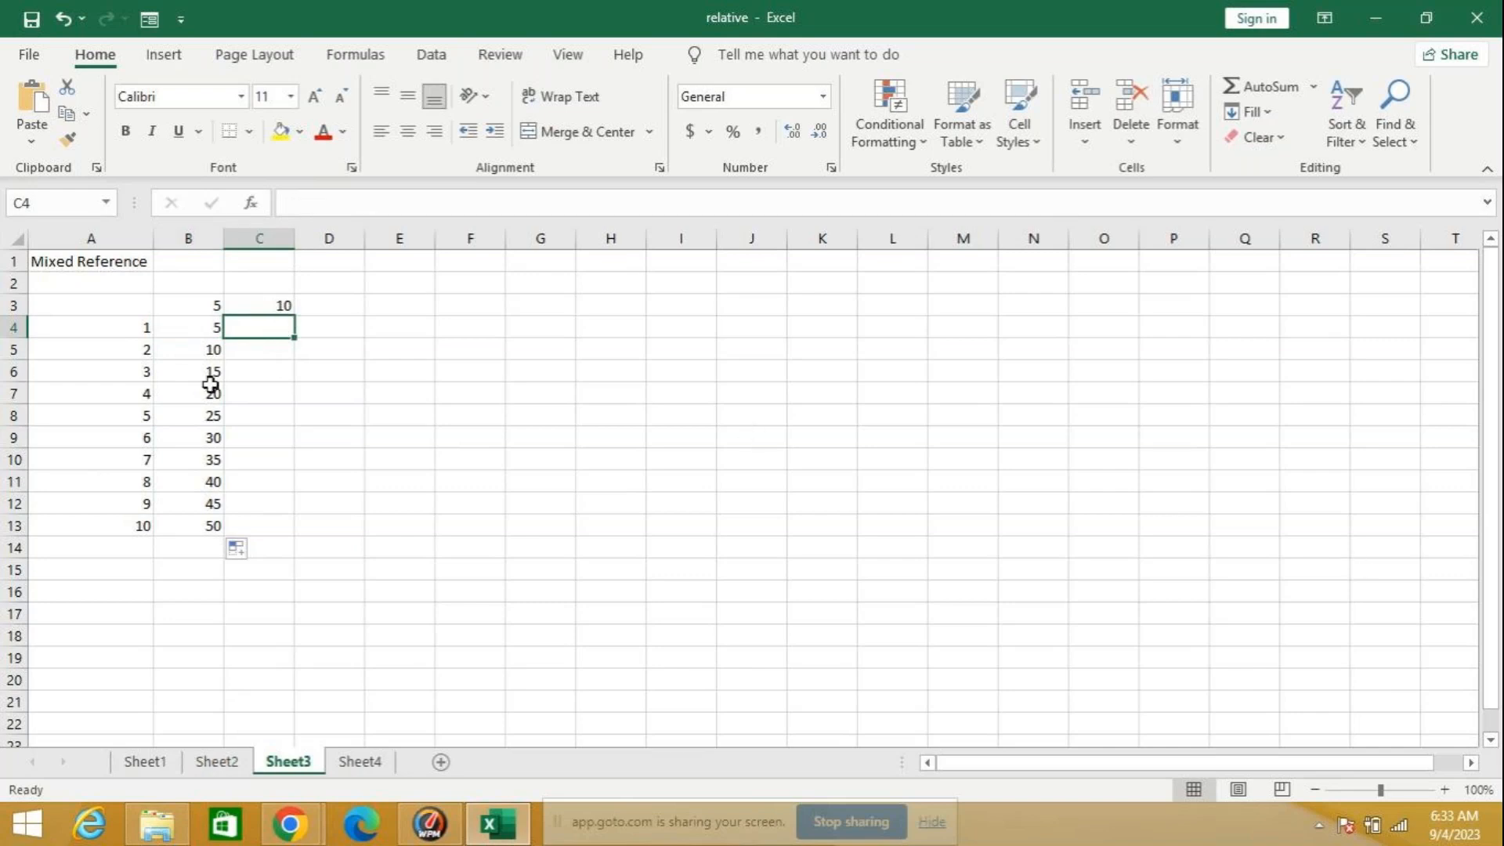
{"action": "left_click", "coordinate": [210, 327]}
{"action": "left_click_drag", "start_coordinate": [198, 329], "coordinate": [308, 537]}
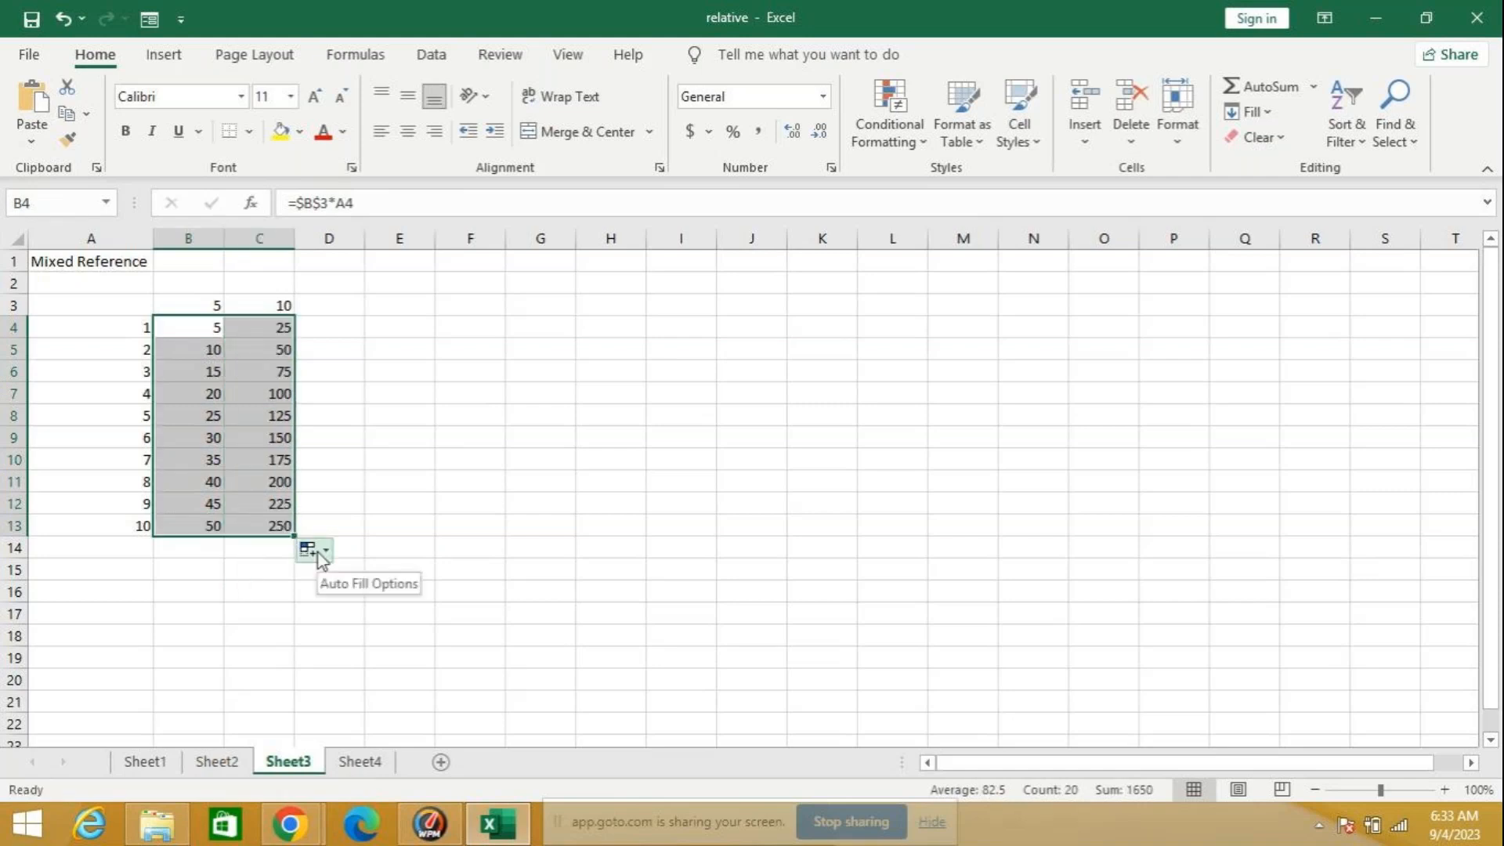
Step: Delete the contents of C4:C14
{"action": "left_click", "coordinate": [358, 487]}
{"action": "left_click", "coordinate": [267, 327]}
{"action": "left_click_drag", "start_coordinate": [270, 342], "coordinate": [265, 549]}
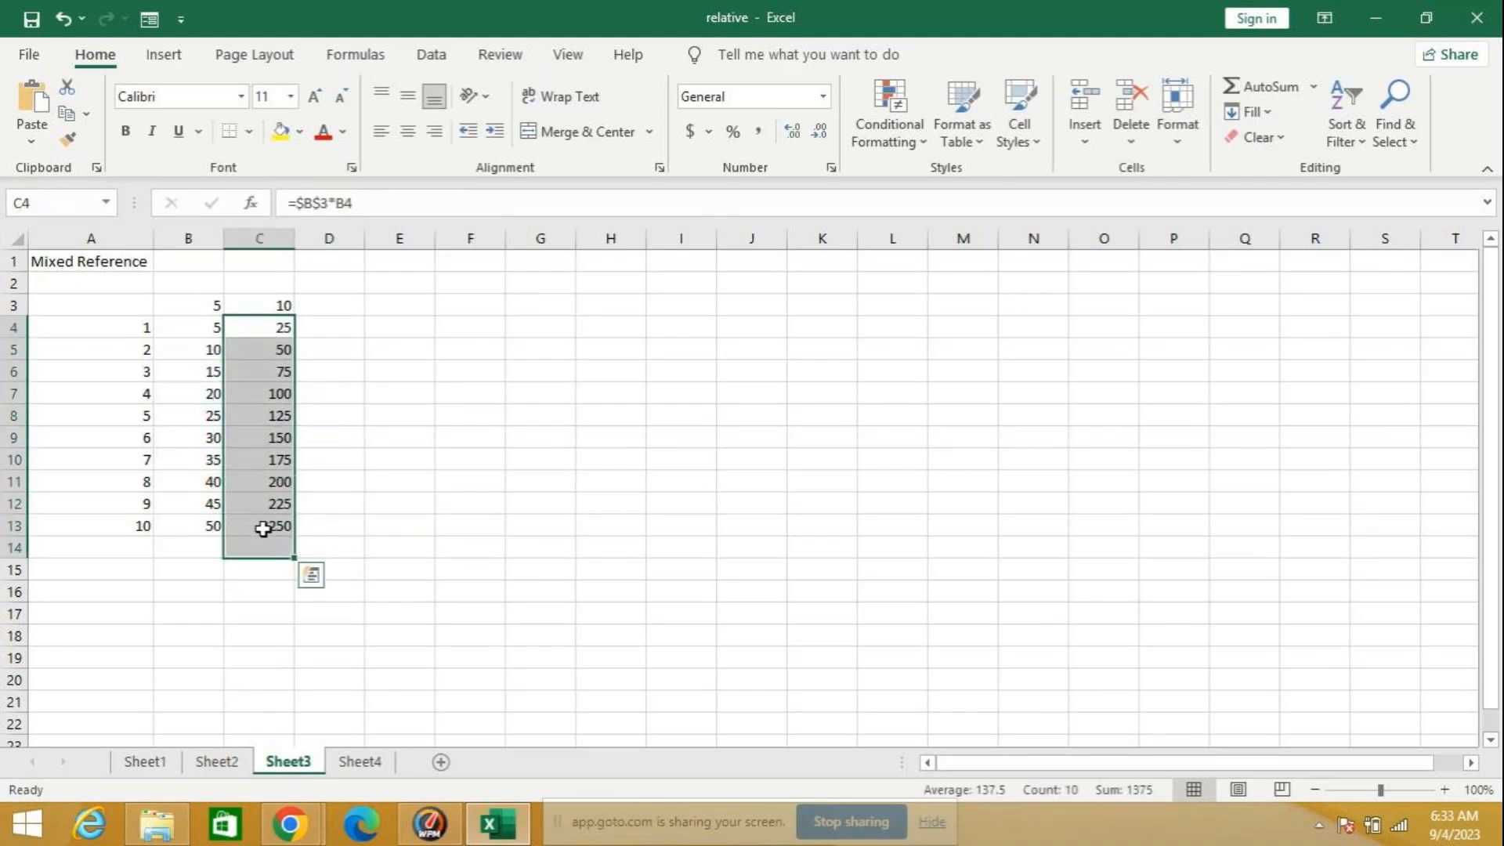
{"action": "key", "text": "Delete"}
Step: Enter the relative formula =C3*A4 in C4 and fill it down through C13
{"action": "left_click", "coordinate": [269, 329]}
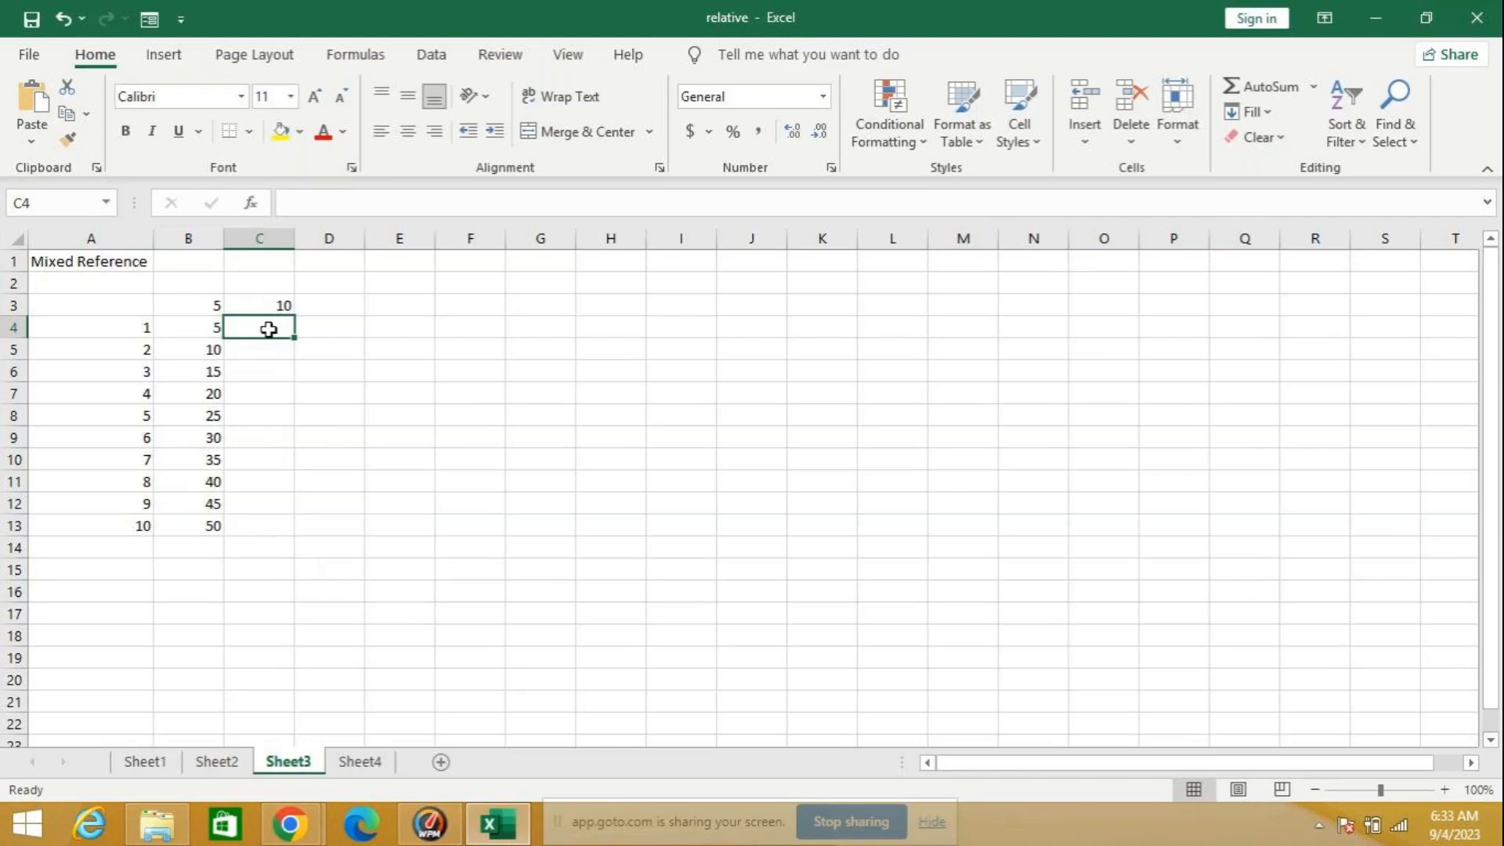
{"action": "type", "text": "="}
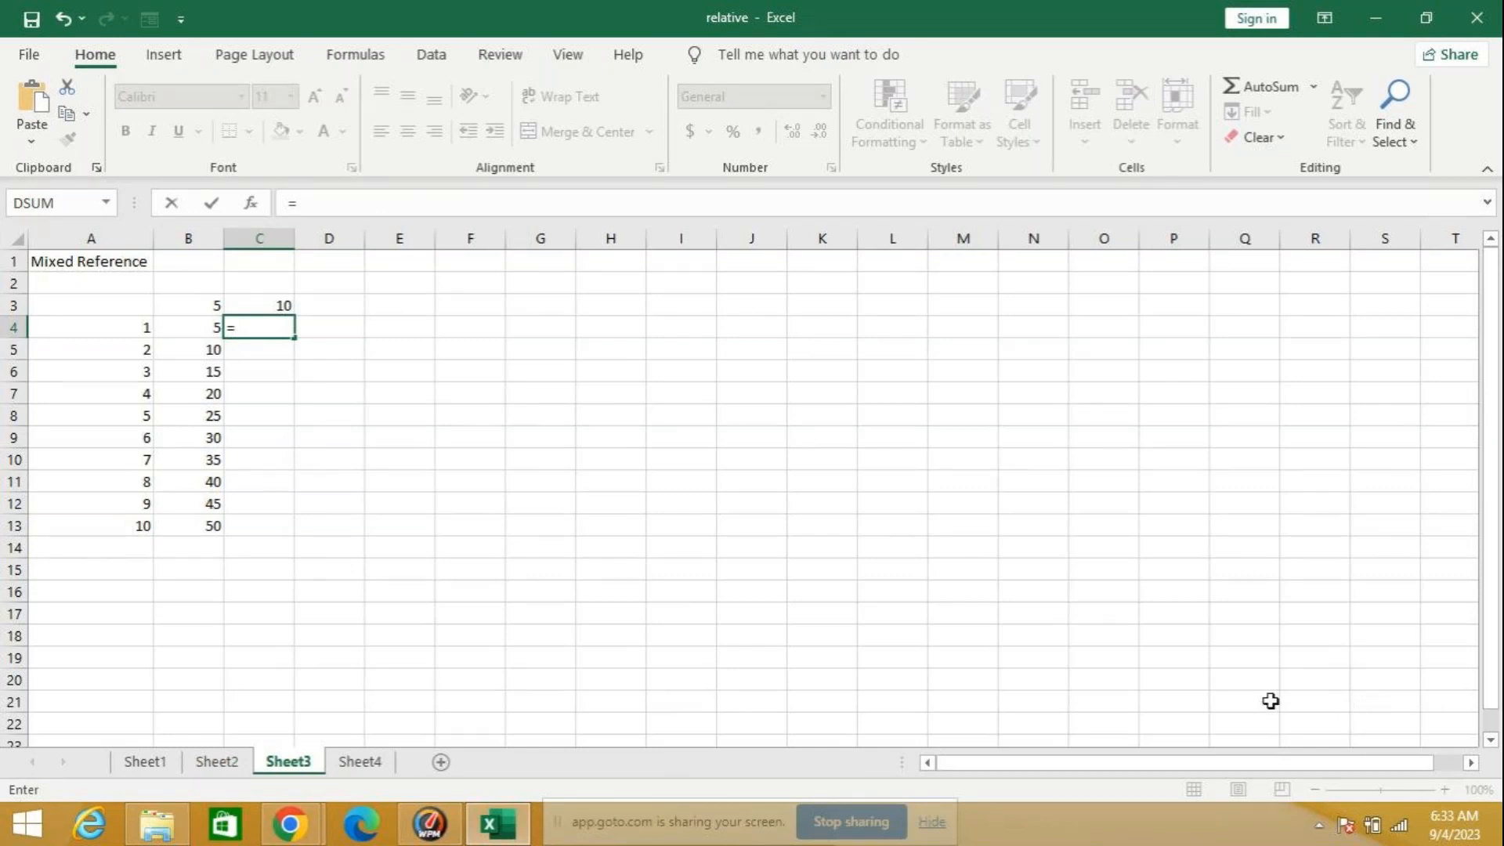
{"action": "left_click", "coordinate": [268, 305]}
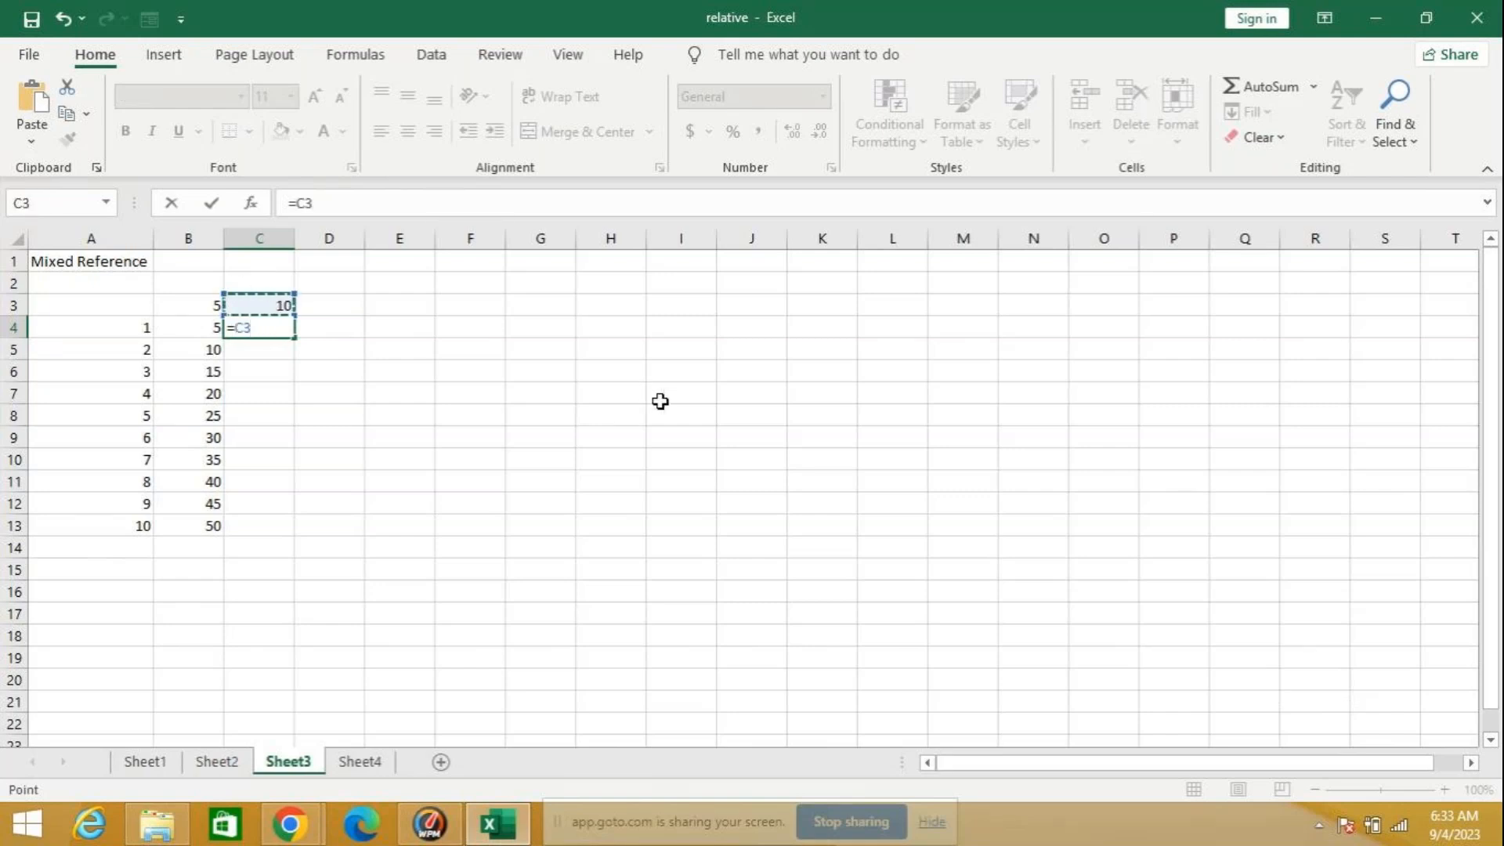
{"action": "type", "text": "*"}
{"action": "left_click", "coordinate": [120, 332]}
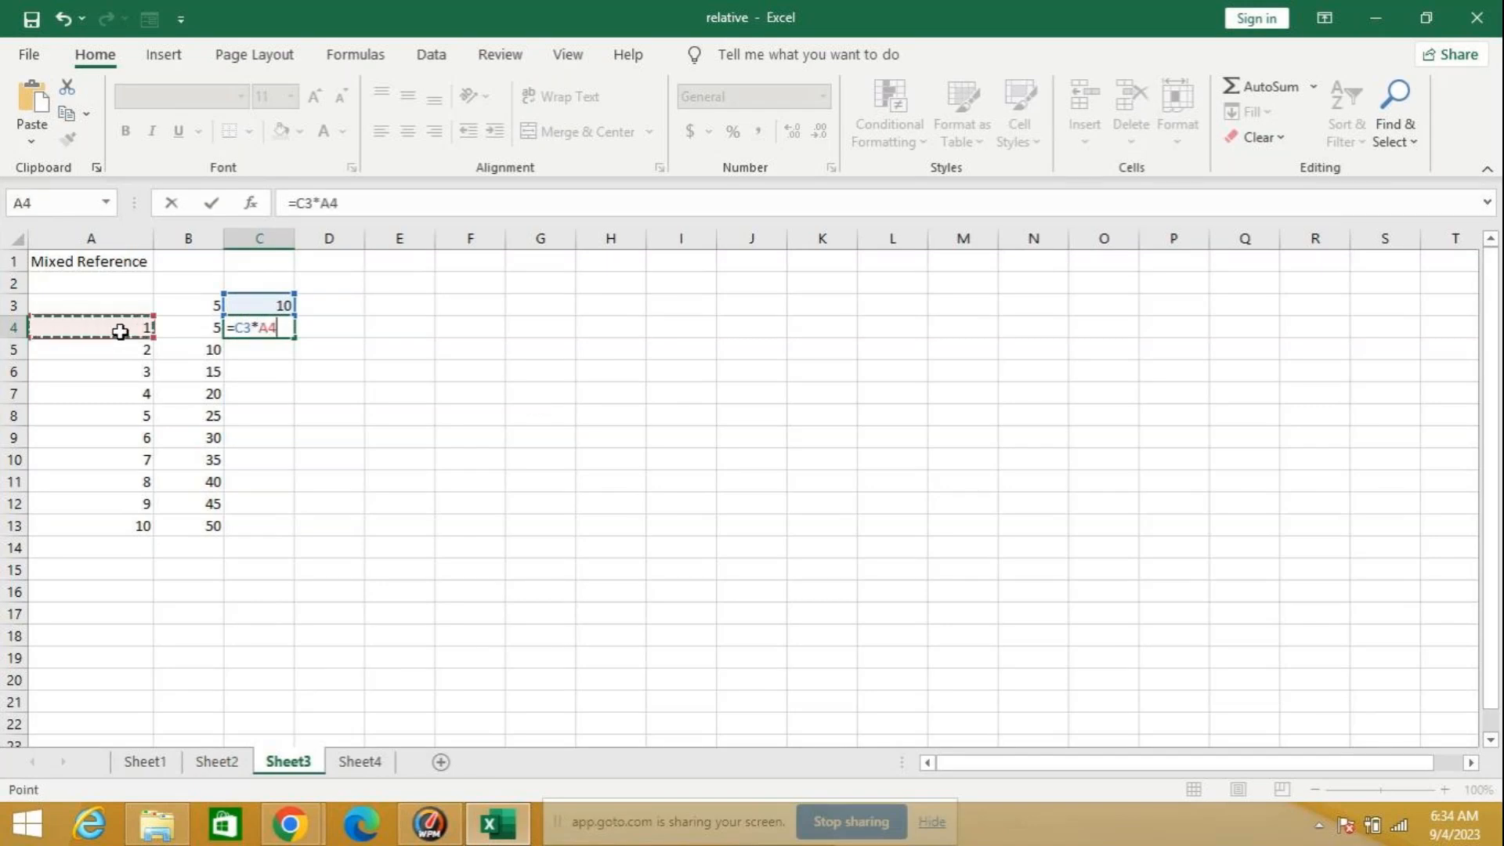
{"action": "key", "text": "Return"}
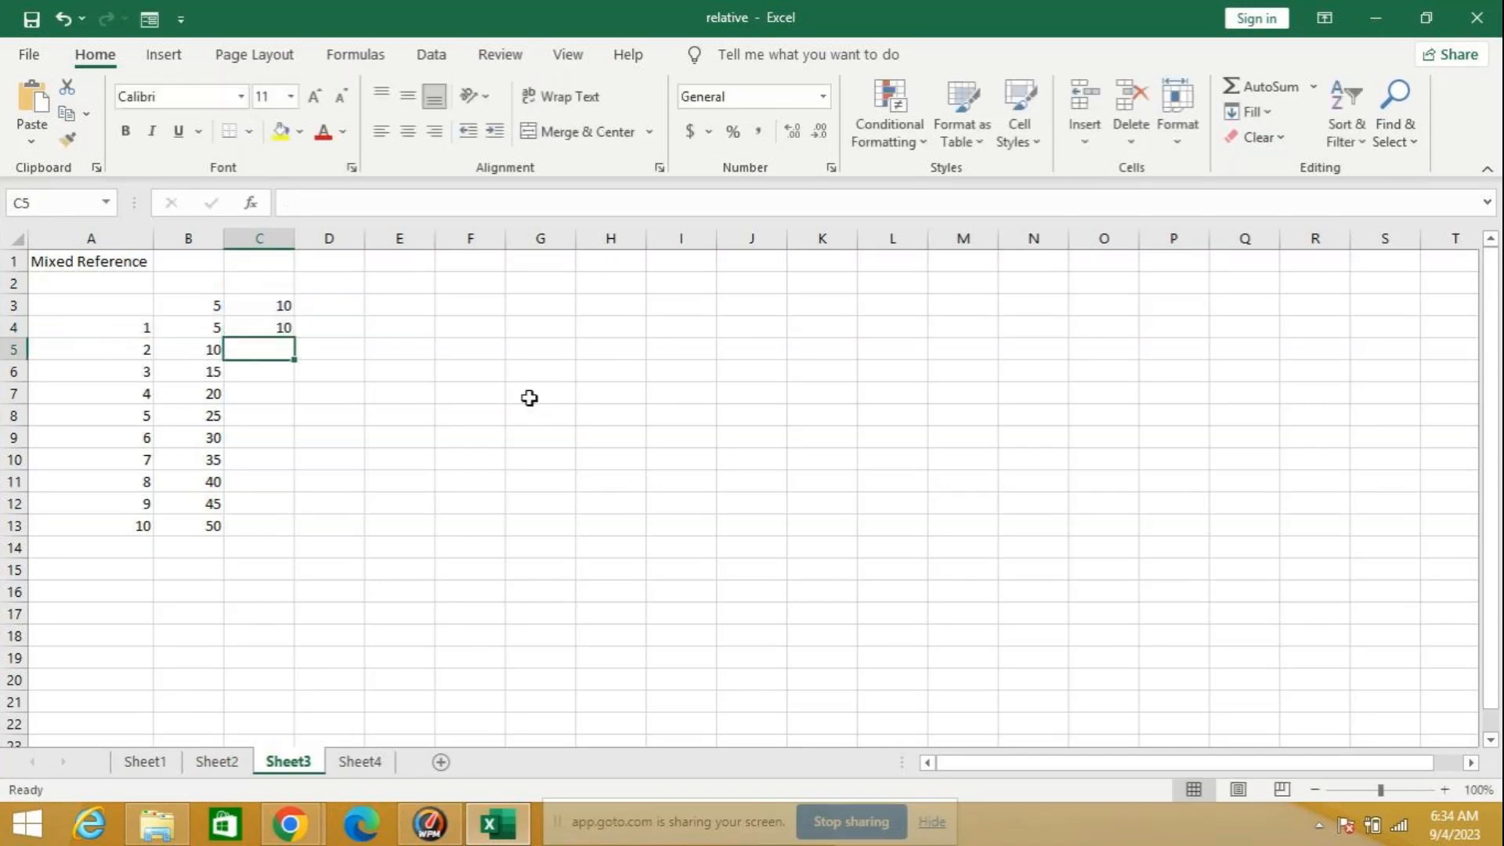
{"action": "left_click", "coordinate": [261, 325]}
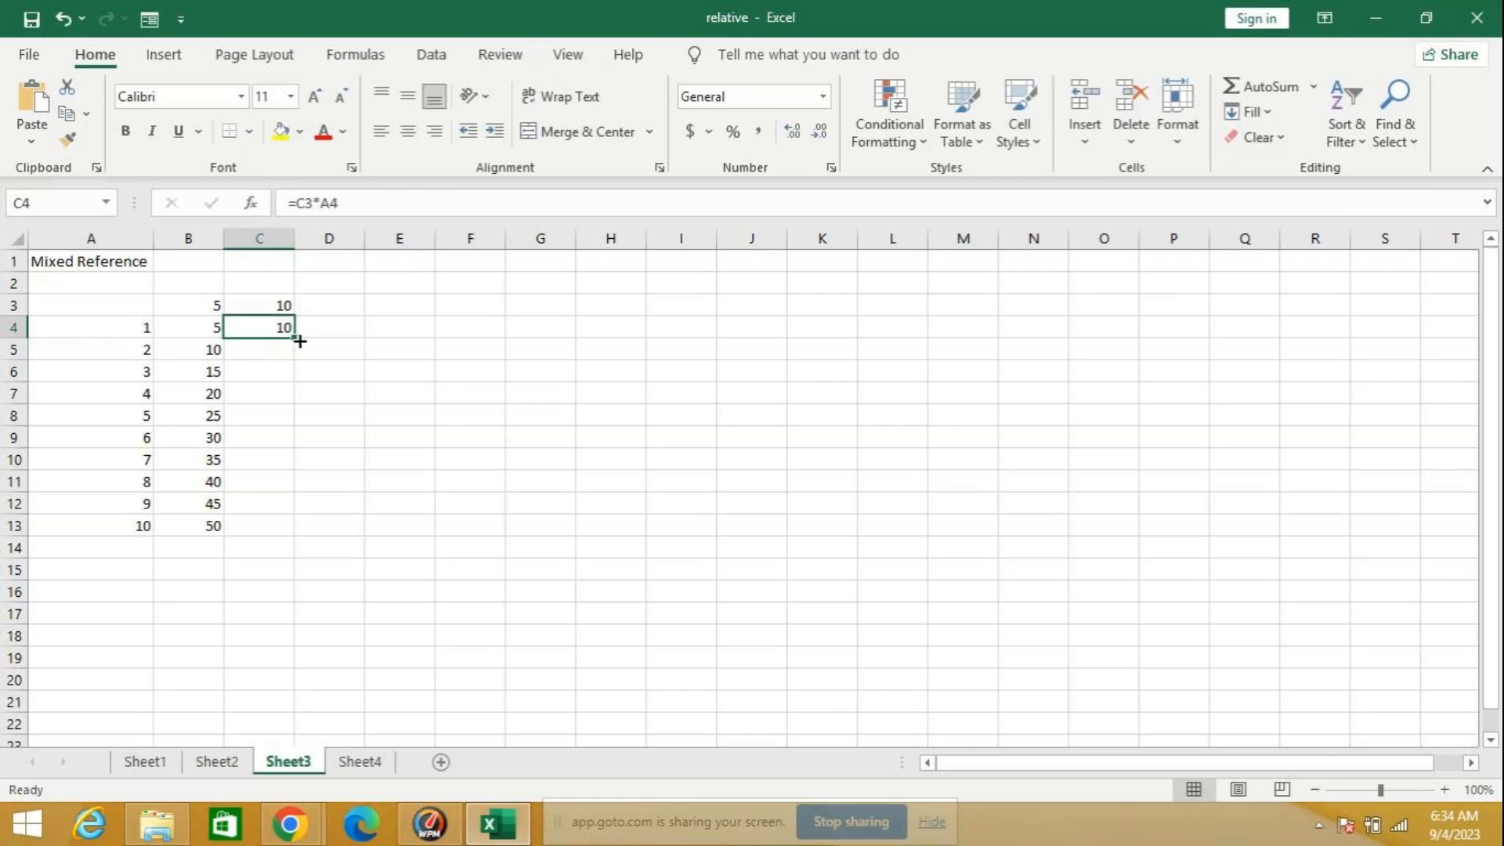
{"action": "double_click", "coordinate": [300, 342]}
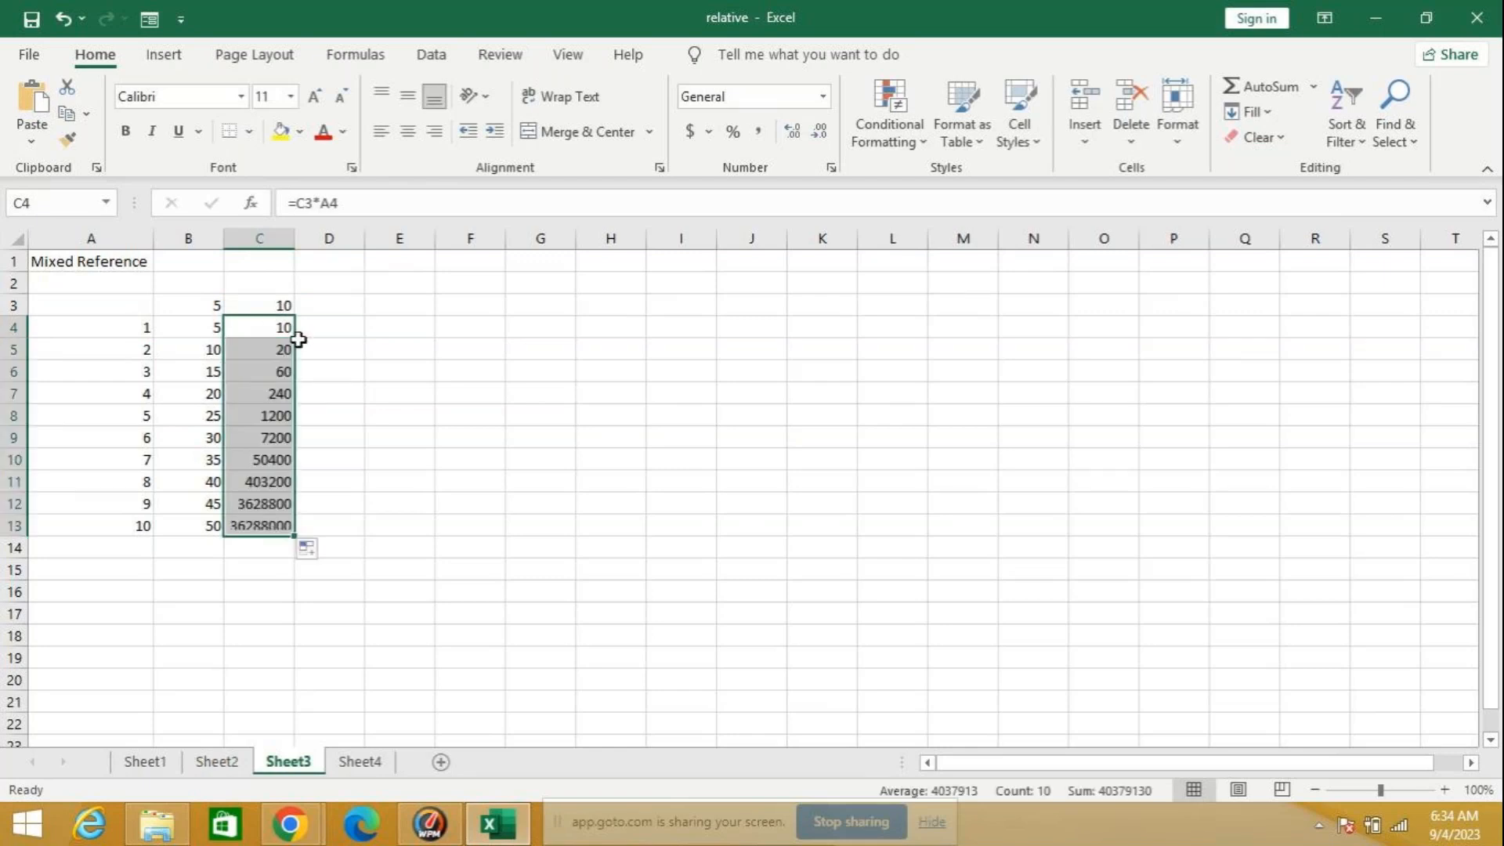
Step: Lock the first reference of C4 completely, making the formula =$C$3*A4, and refill it down through C13
{"action": "left_click", "coordinate": [247, 326]}
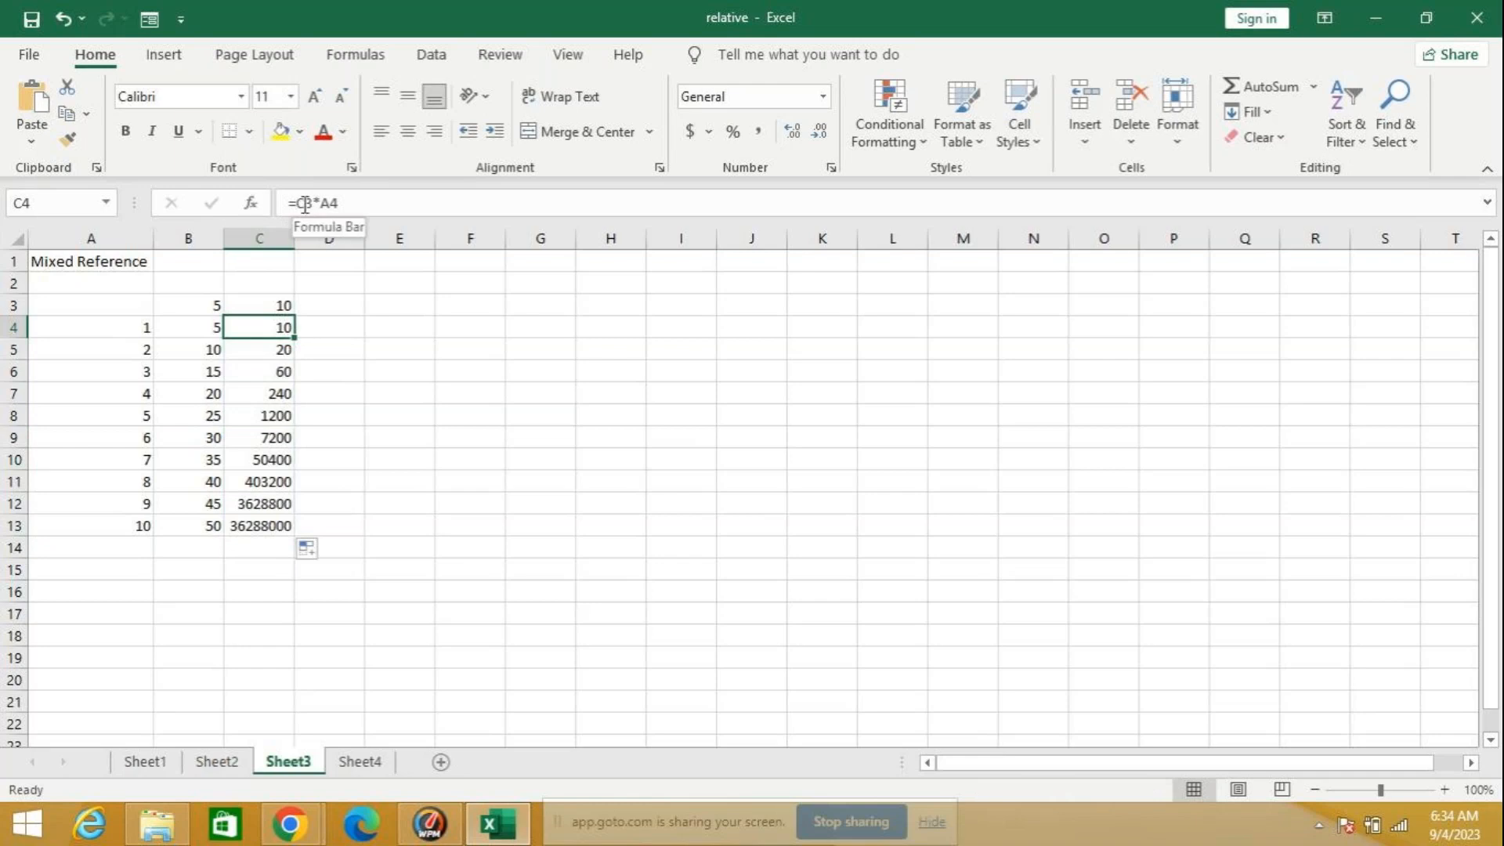
{"action": "left_click", "coordinate": [314, 203]}
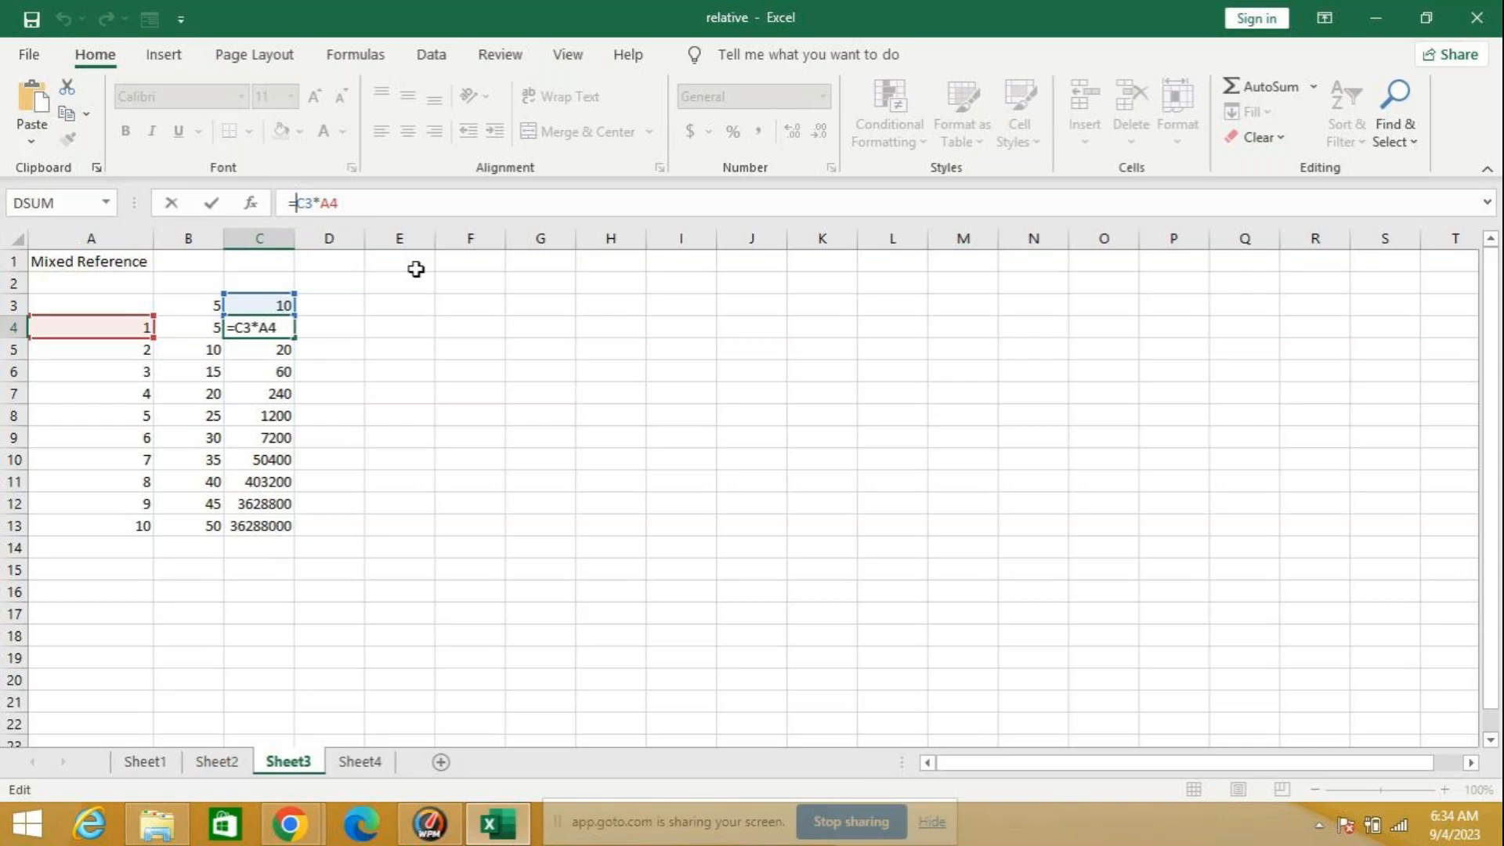
{"action": "key", "text": "F4"}
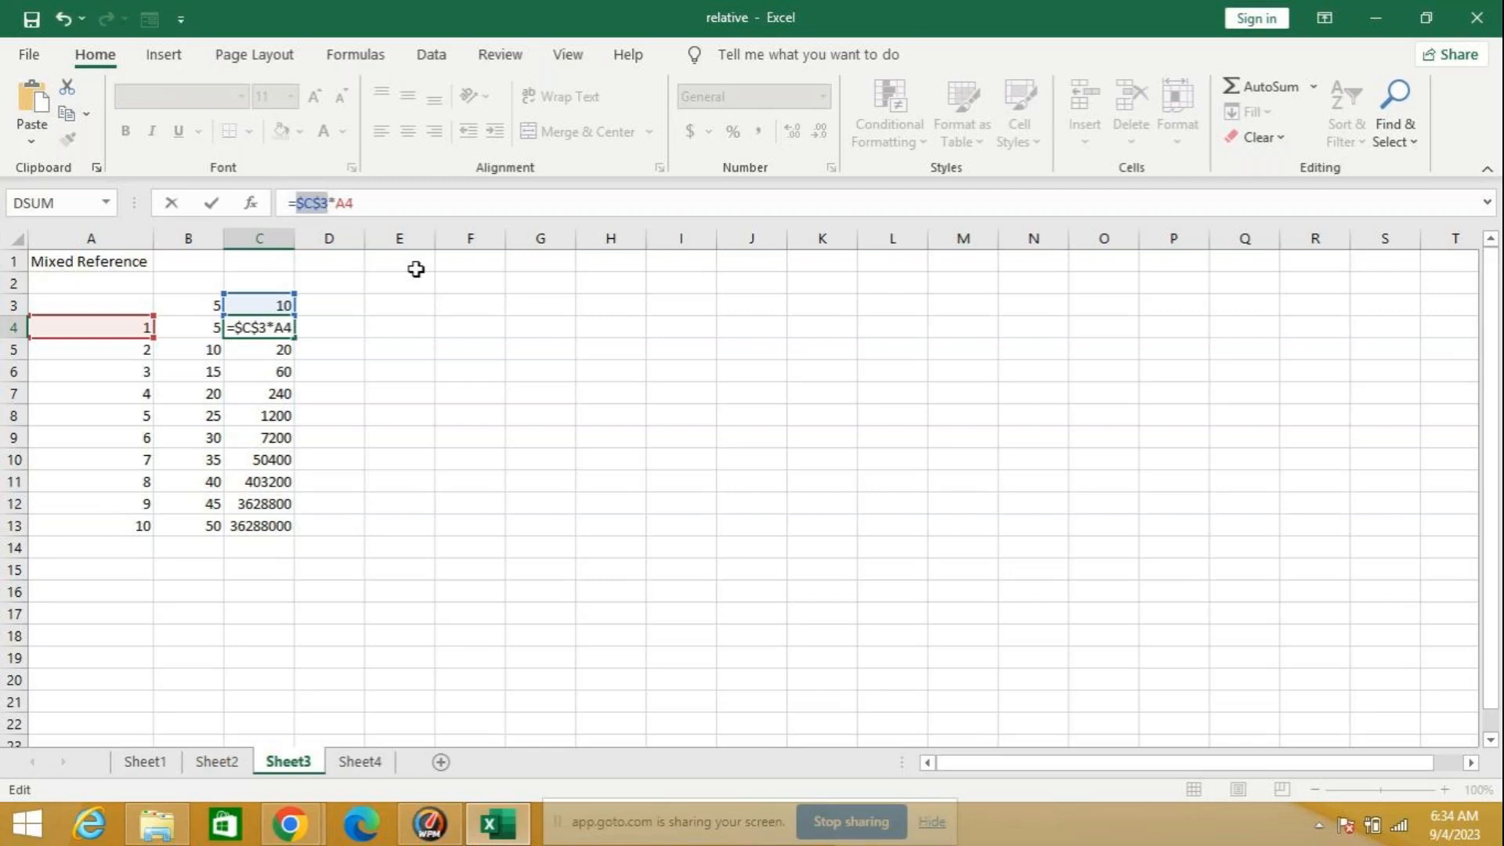
{"action": "key", "text": "Return"}
{"action": "left_click", "coordinate": [262, 327]}
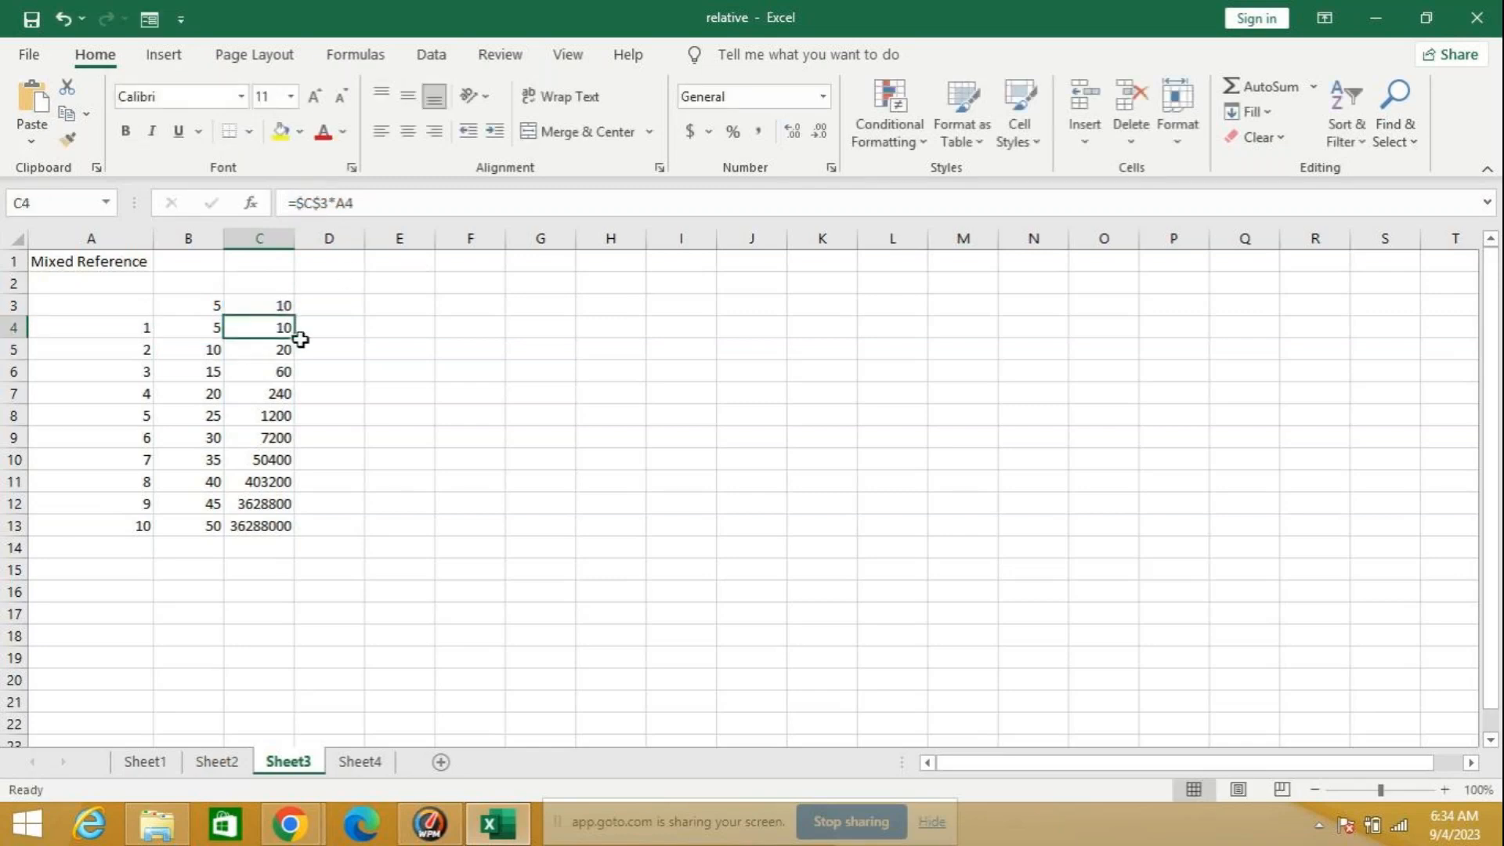
{"action": "double_click", "coordinate": [295, 336]}
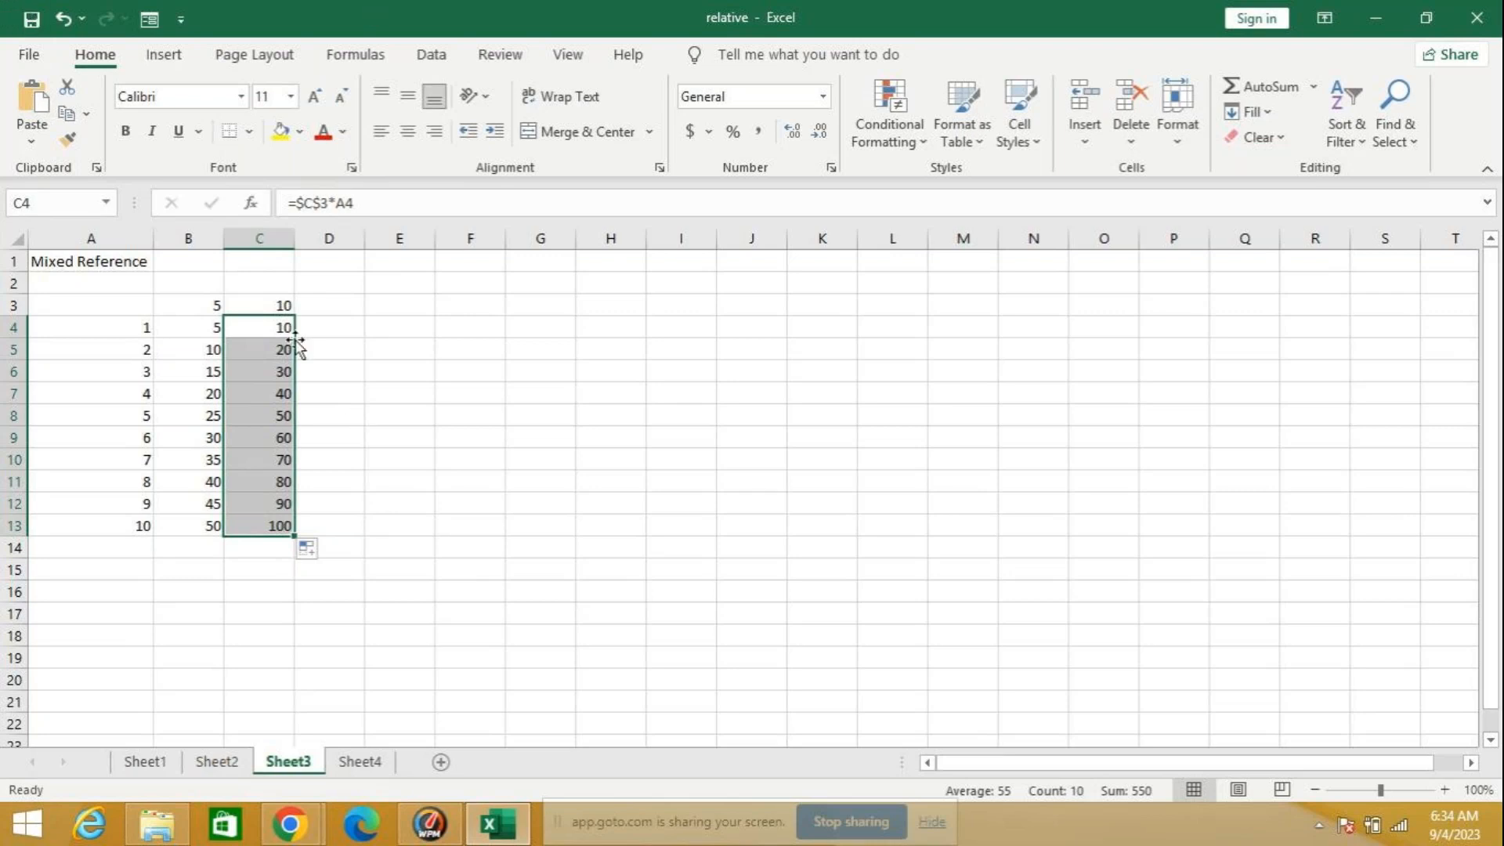
Step: Clear the multiplication results by deleting the contents of B4:D15, leaving B4 selected
{"action": "left_click_drag", "start_coordinate": [203, 324], "coordinate": [346, 559]}
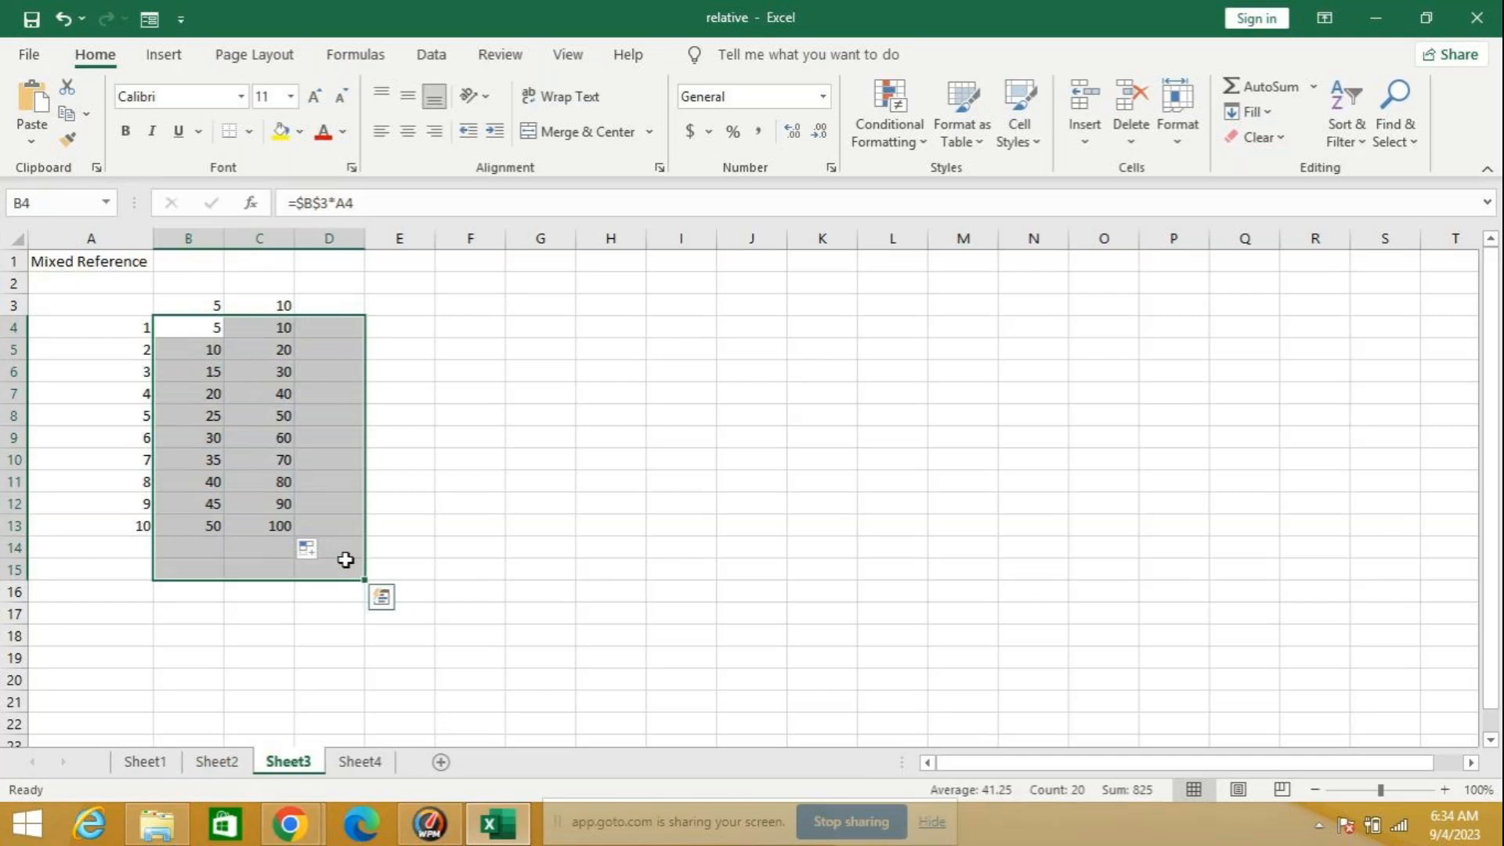
{"action": "key", "text": "Delete"}
{"action": "left_click_drag", "start_coordinate": [207, 322], "coordinate": [196, 330]}
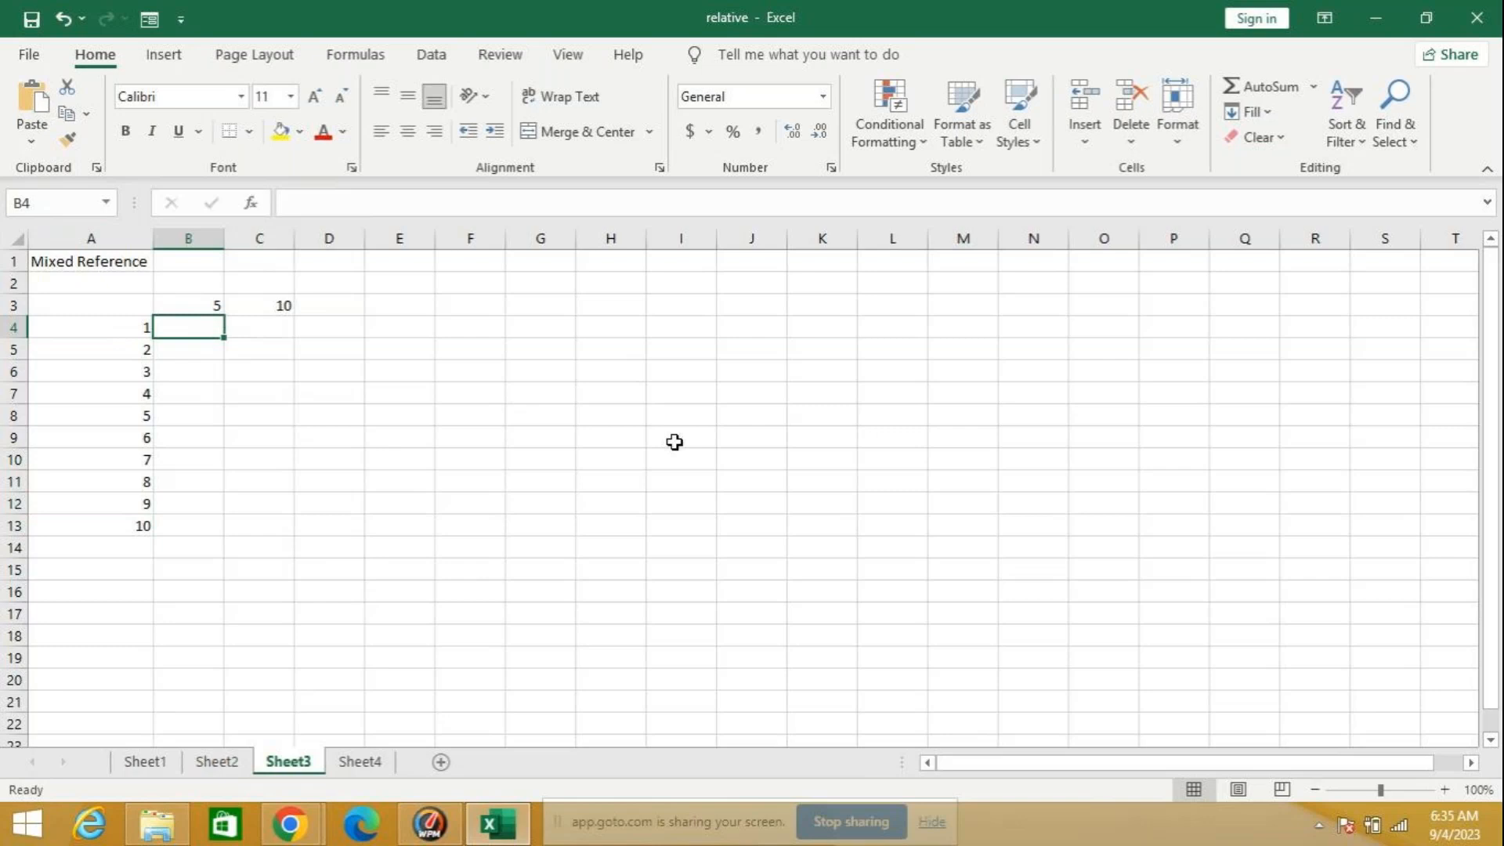
Step: Enter the relative formula =B3*A4 in B4 and fill it down through B13
{"action": "type", "text": "="}
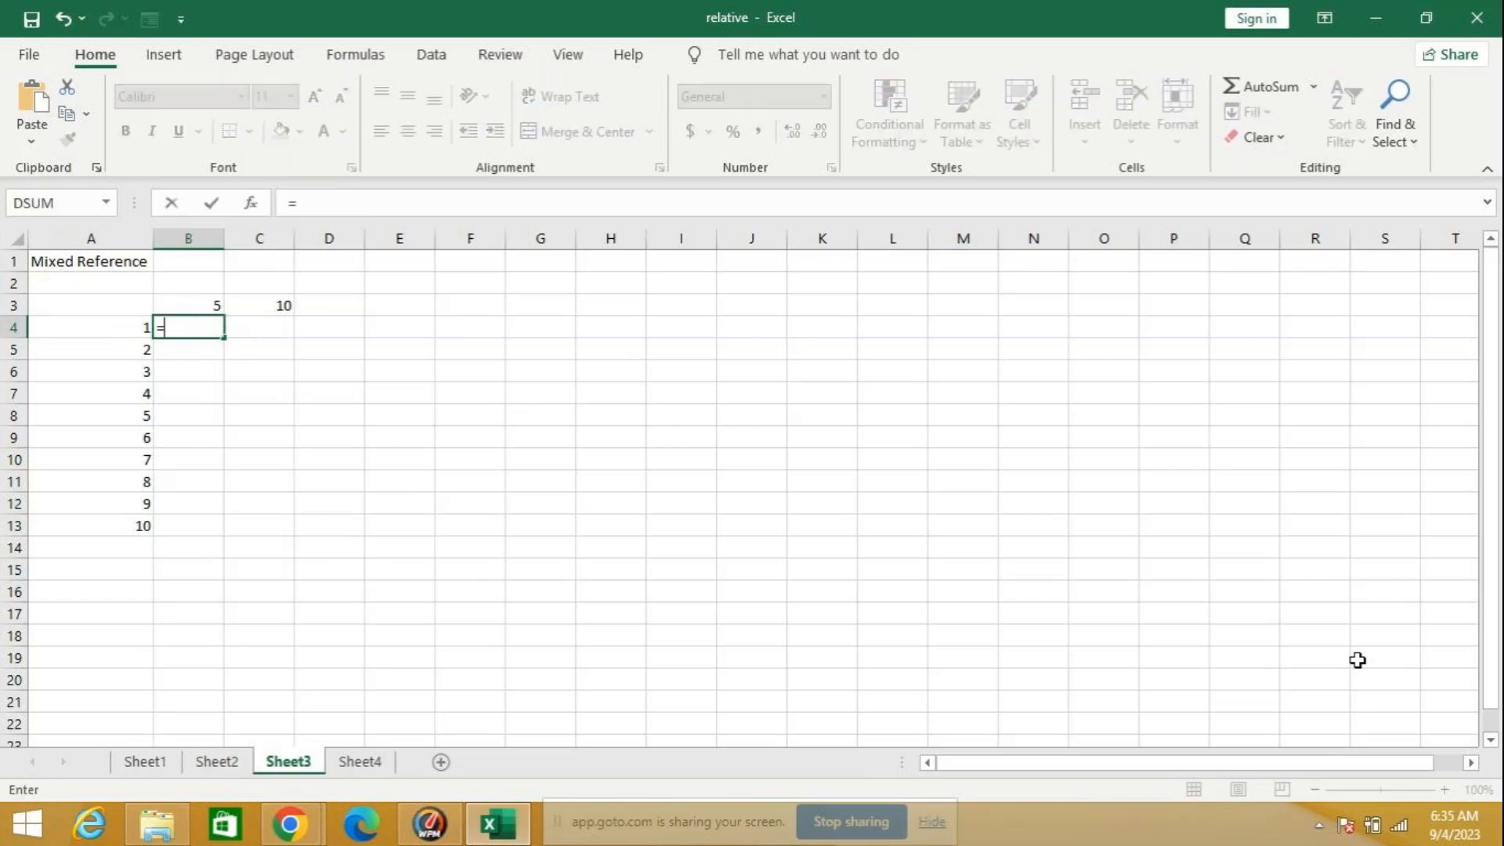
{"action": "type", "text": "b"}
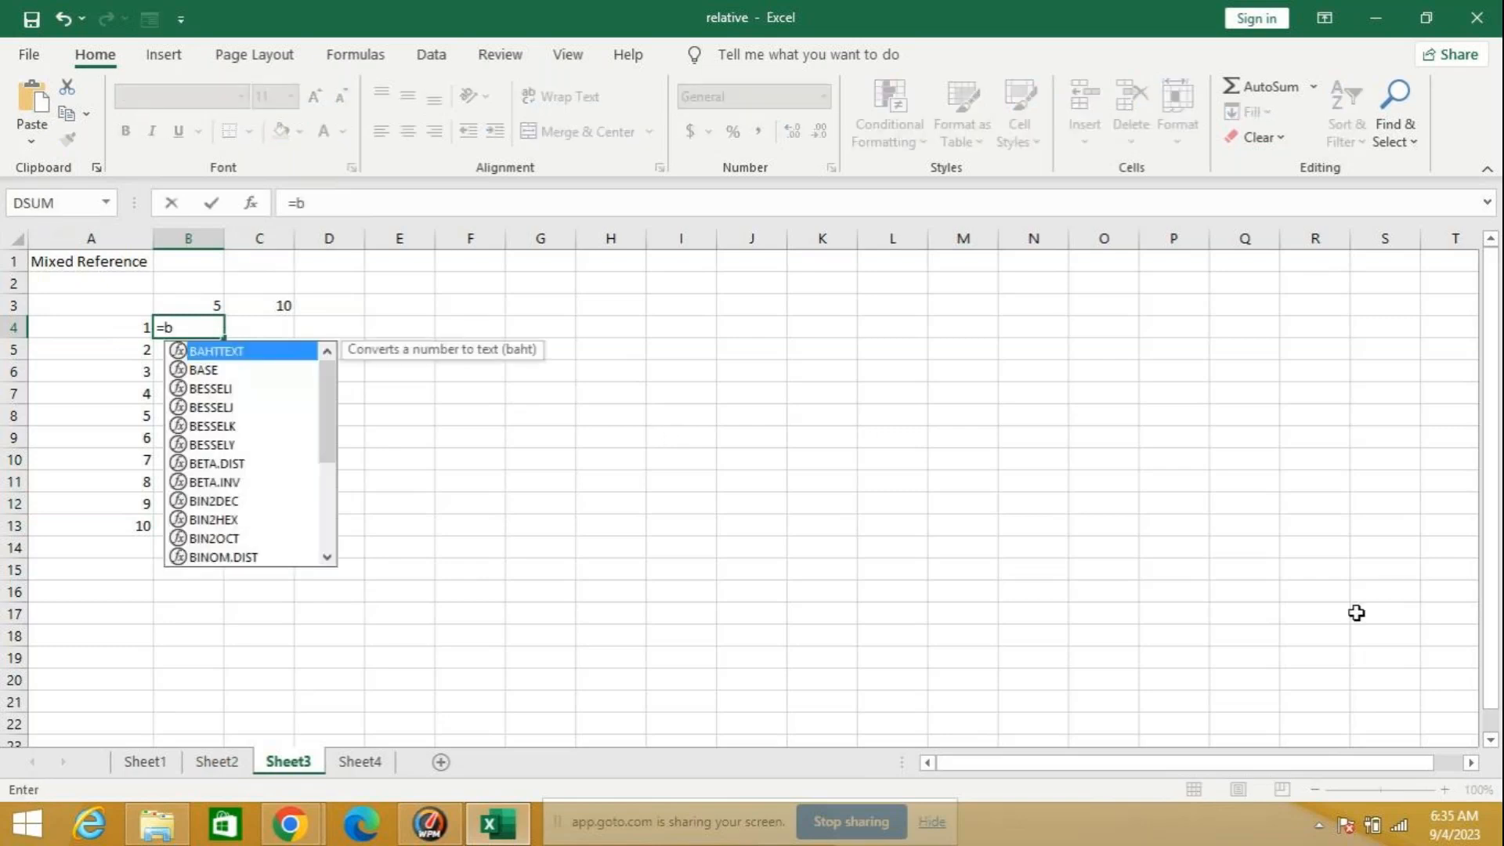
{"action": "type", "text": "3*"}
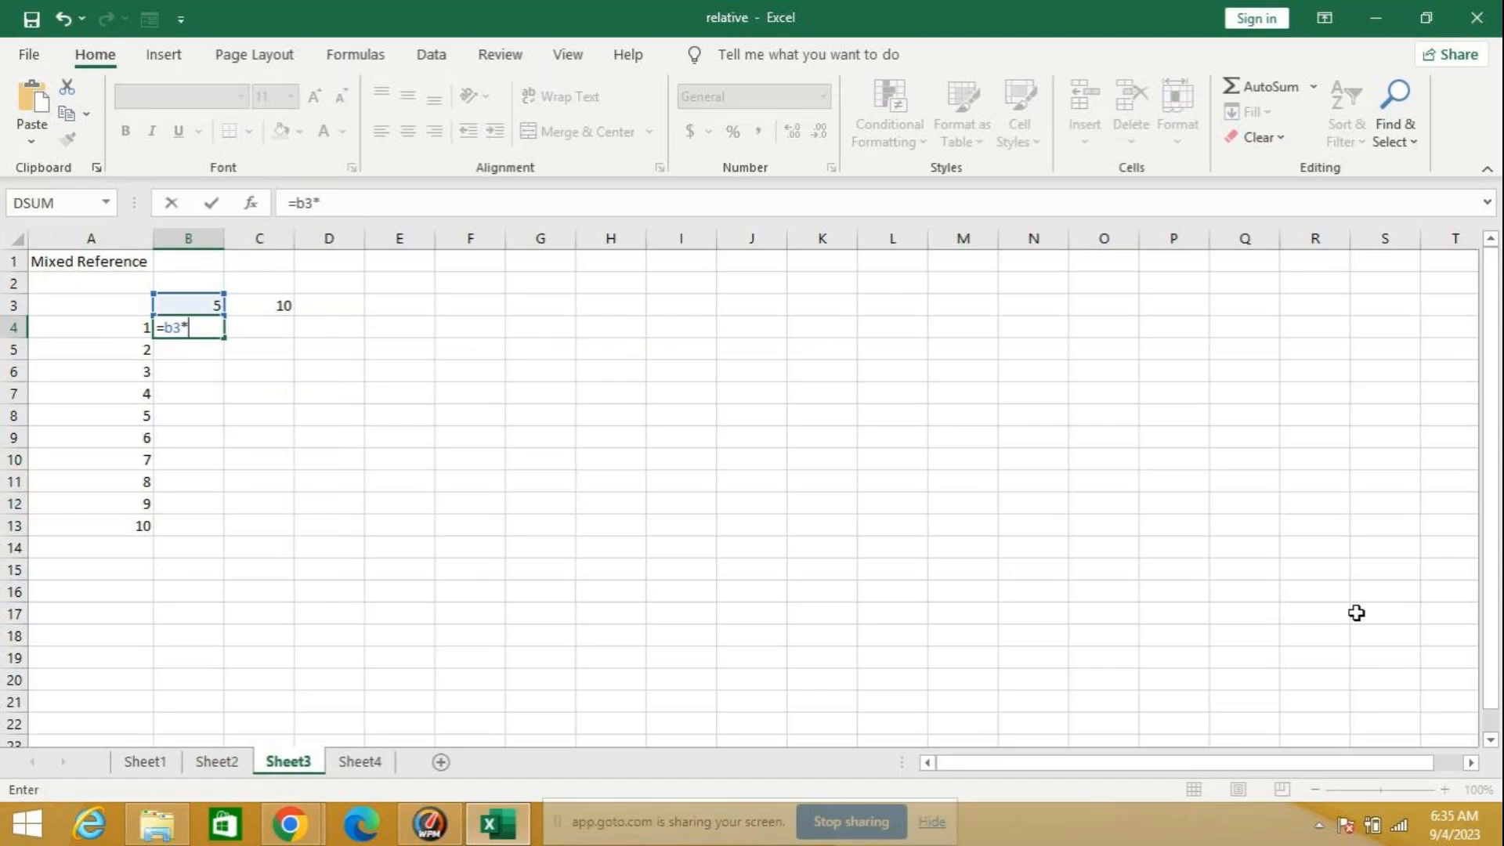
{"action": "left_click", "coordinate": [133, 327]}
{"action": "key", "text": "Return"}
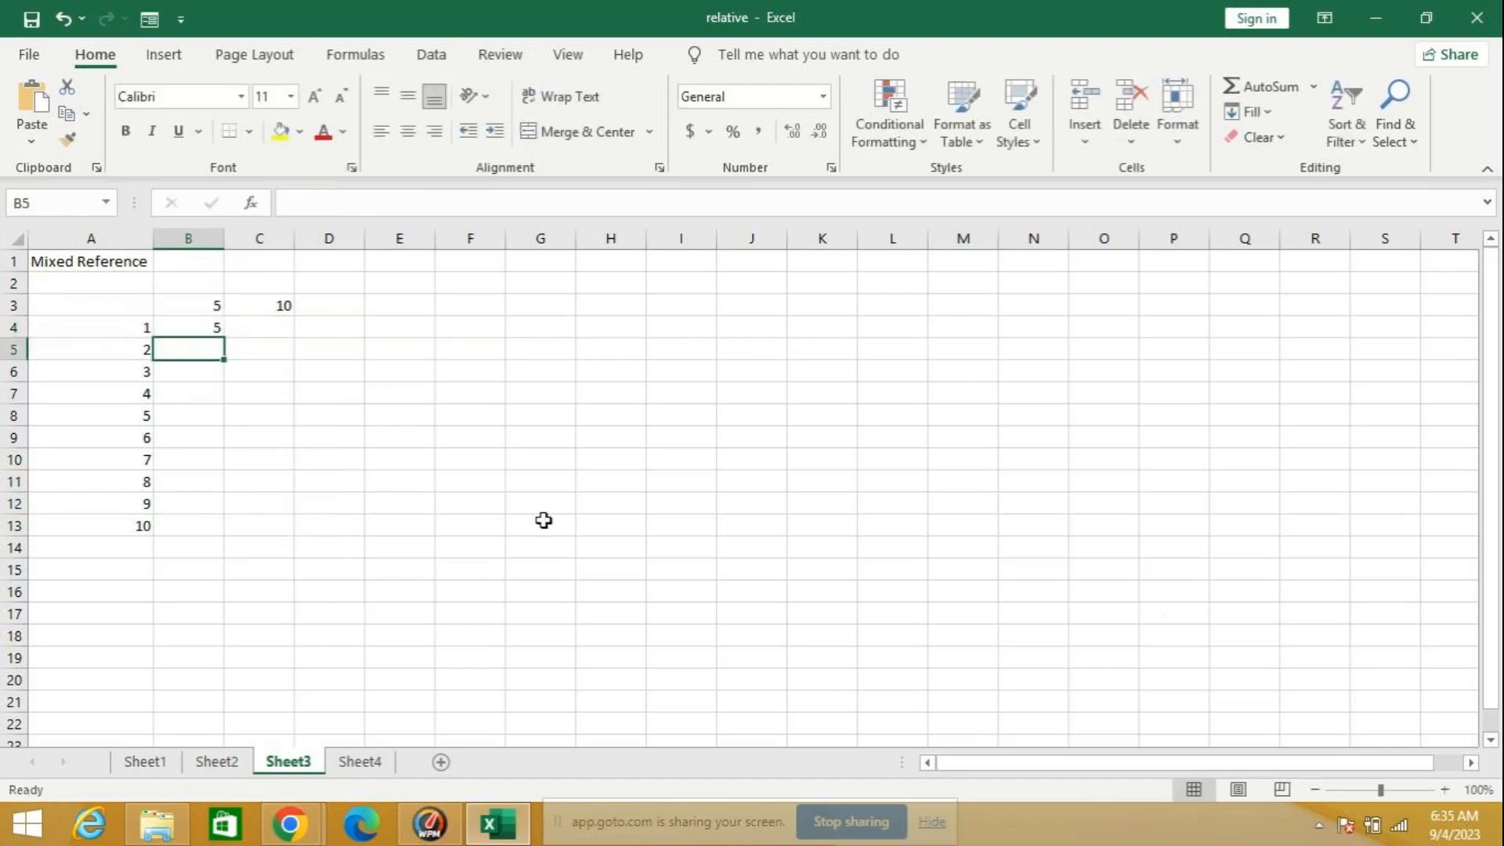
{"action": "left_click", "coordinate": [206, 327]}
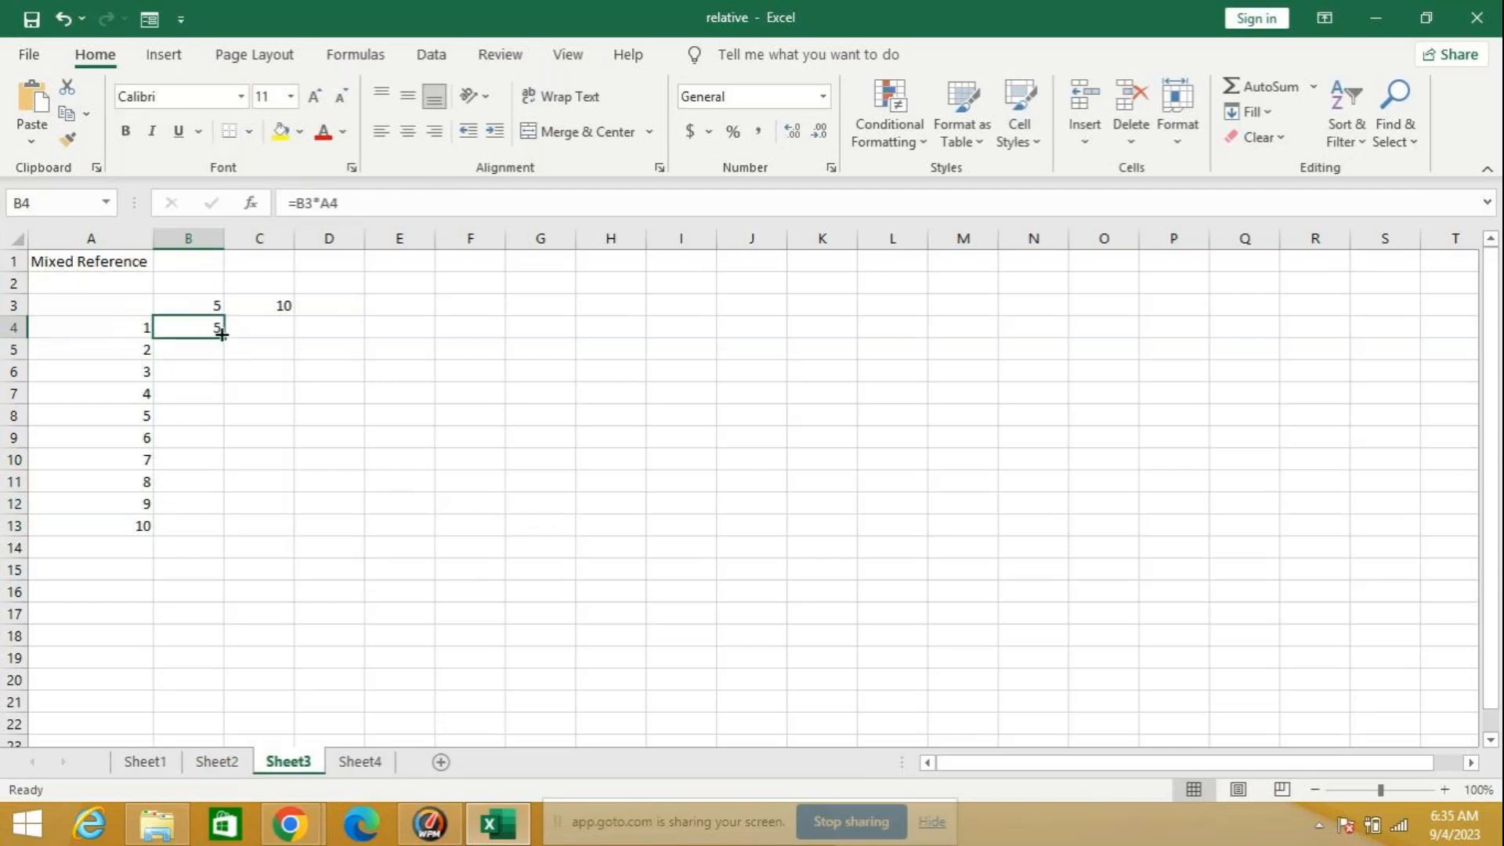
{"action": "left_click_drag", "start_coordinate": [228, 340], "coordinate": [223, 548]}
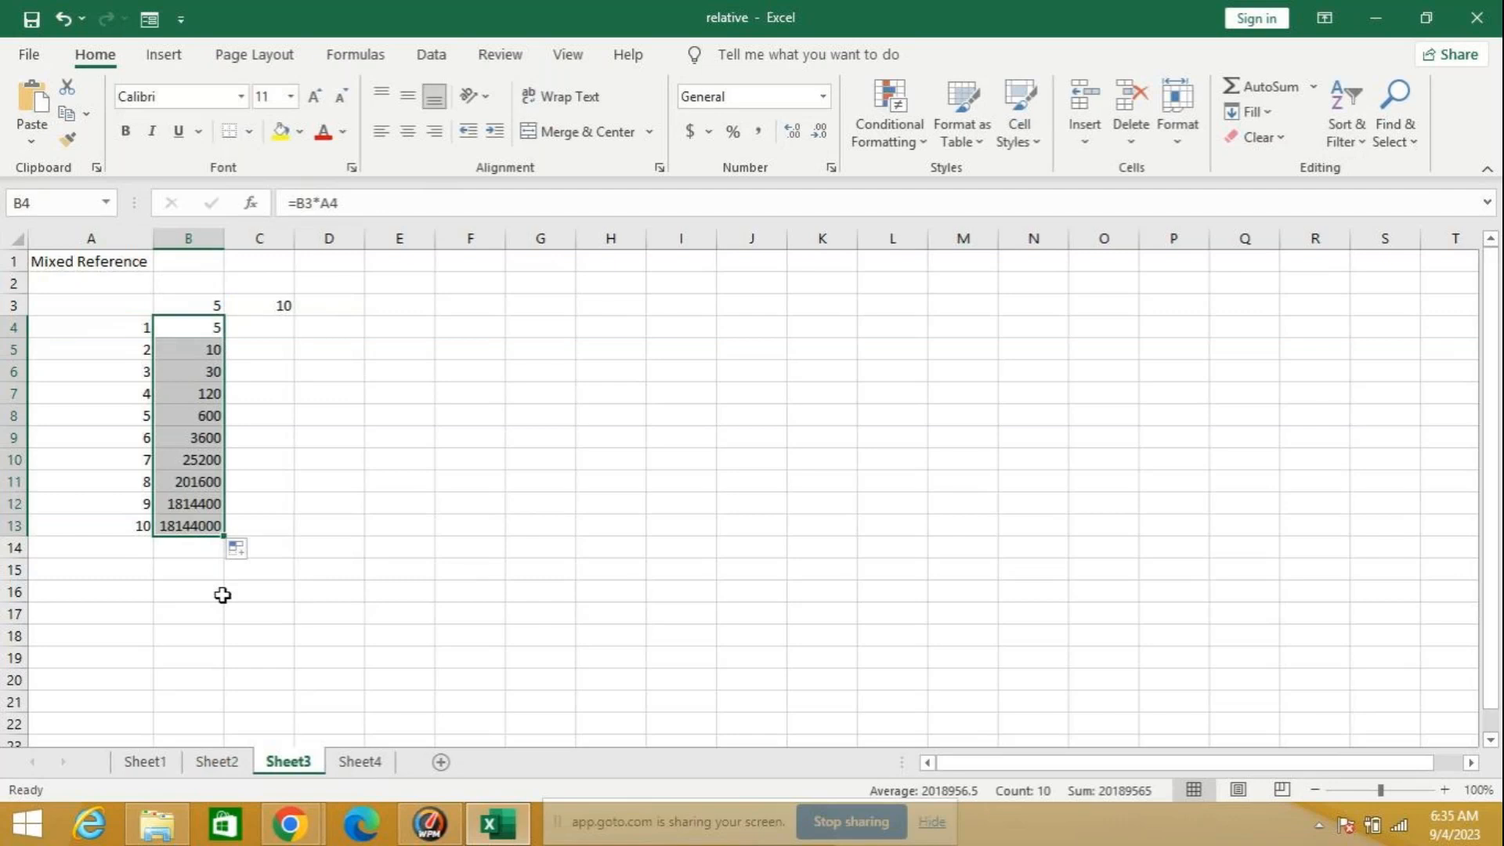
Step: Lock the first reference of B4 completely, making the formula =$B$3*A4, and refill it down through B13
{"action": "left_click", "coordinate": [206, 325]}
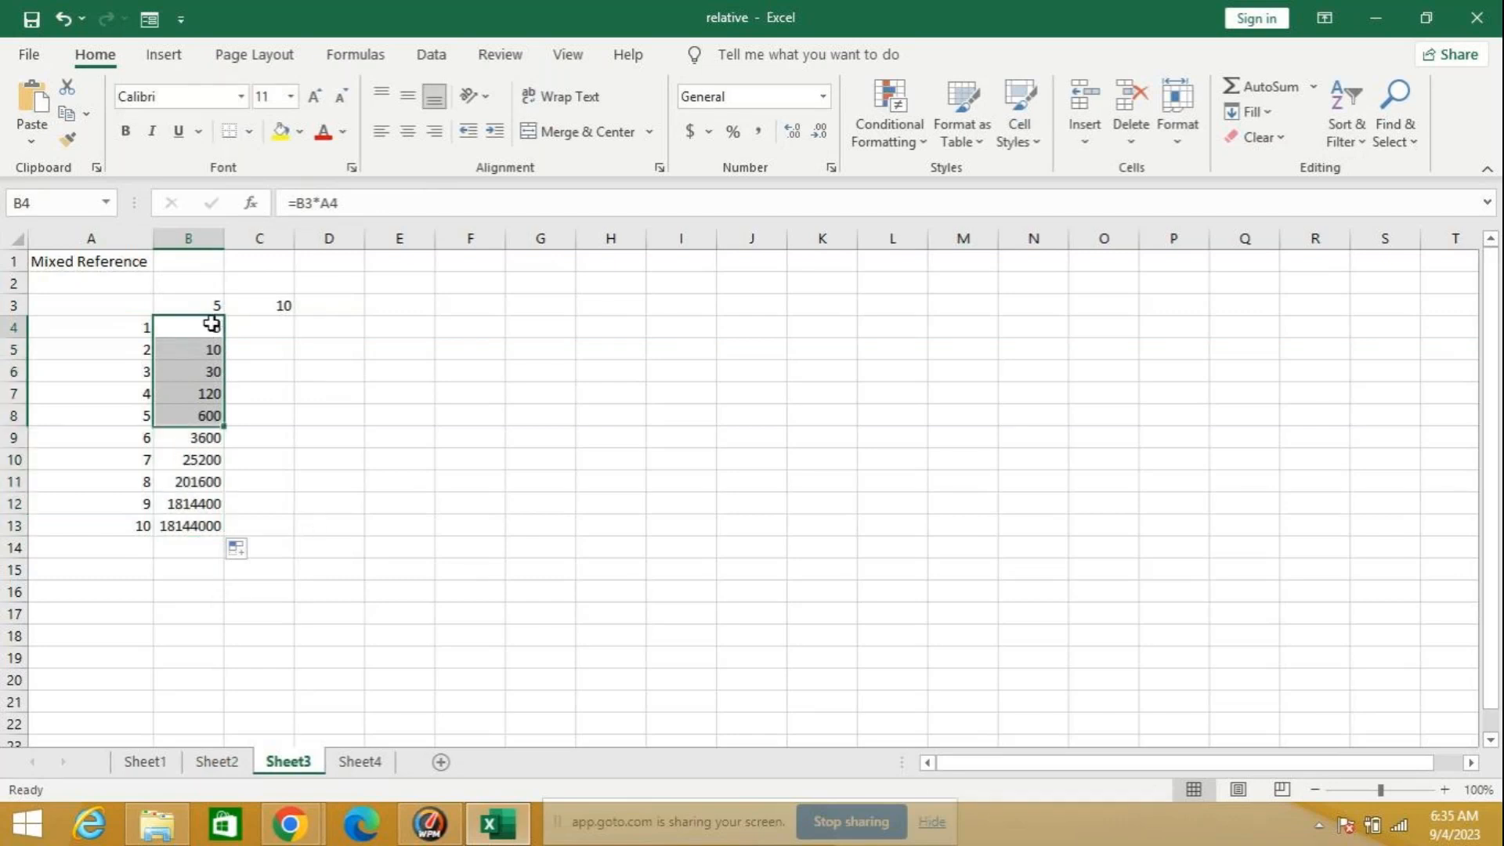
{"action": "left_click", "coordinate": [295, 203]}
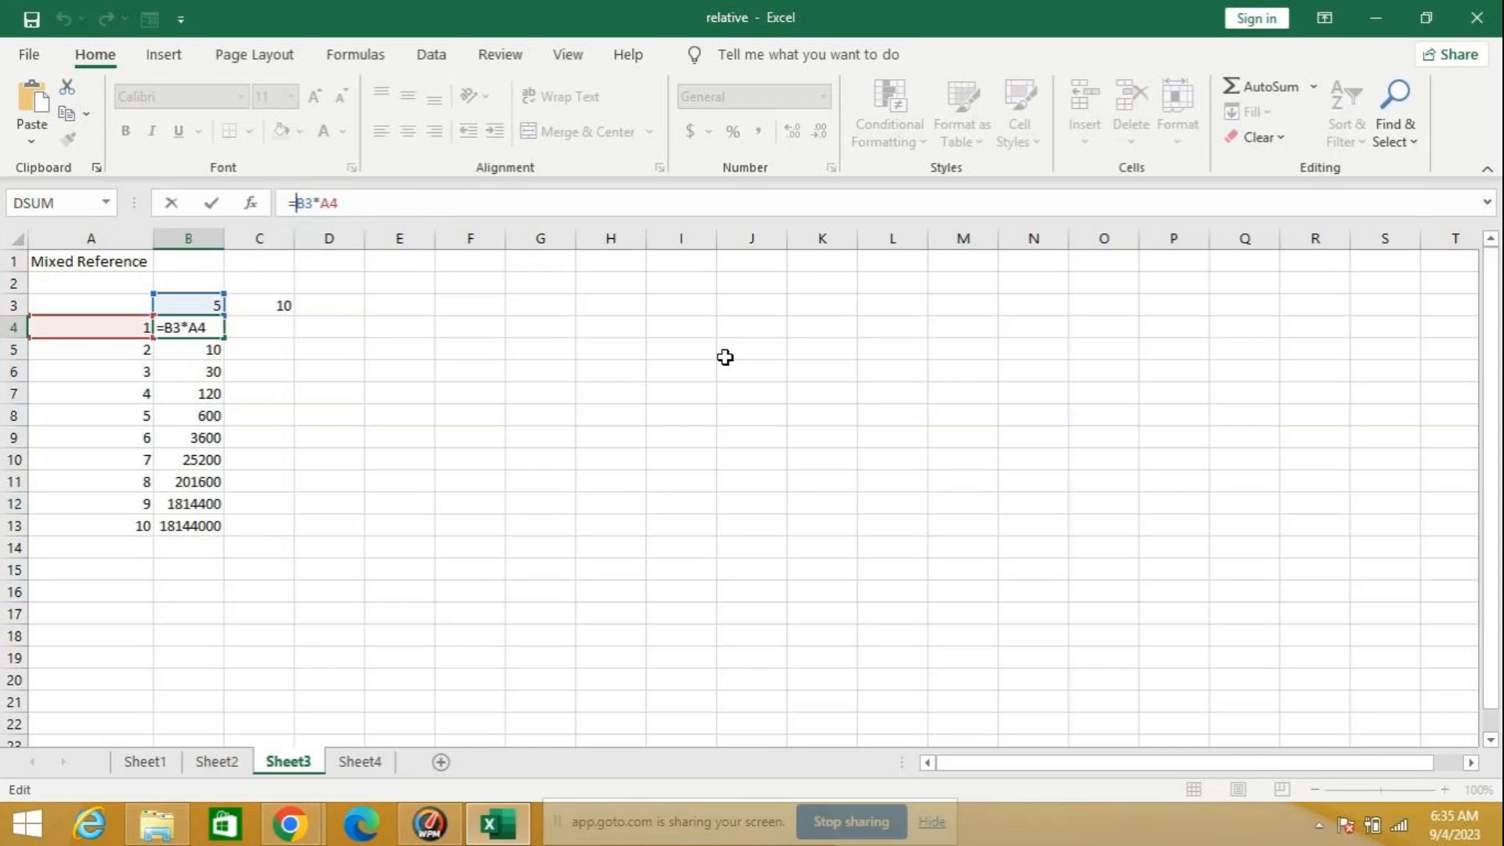
{"action": "key", "text": "F4"}
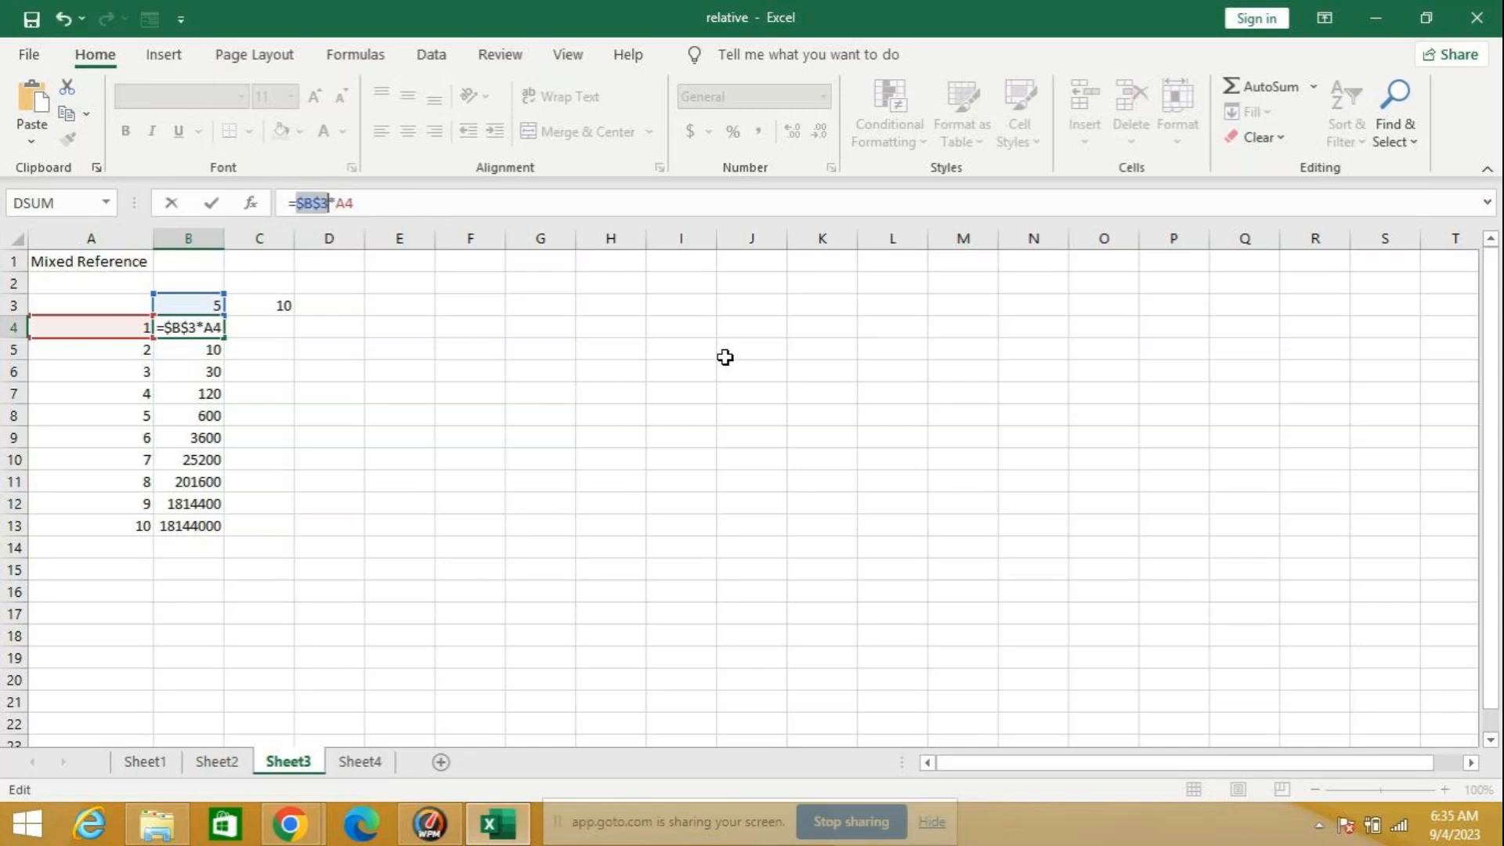
{"action": "key", "text": "Return"}
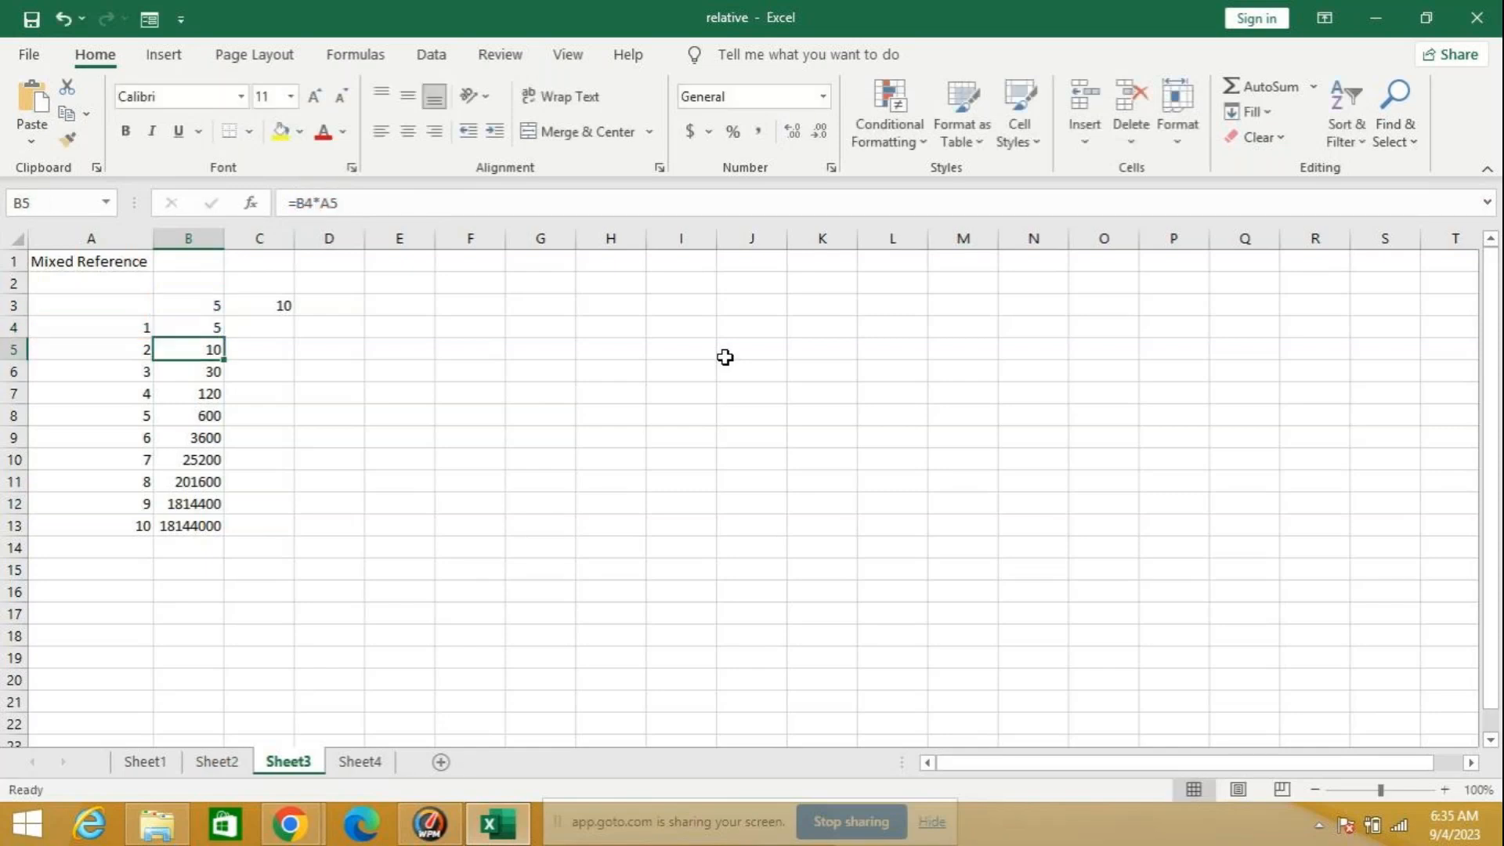
{"action": "left_click", "coordinate": [177, 321]}
{"action": "double_click", "coordinate": [224, 338]}
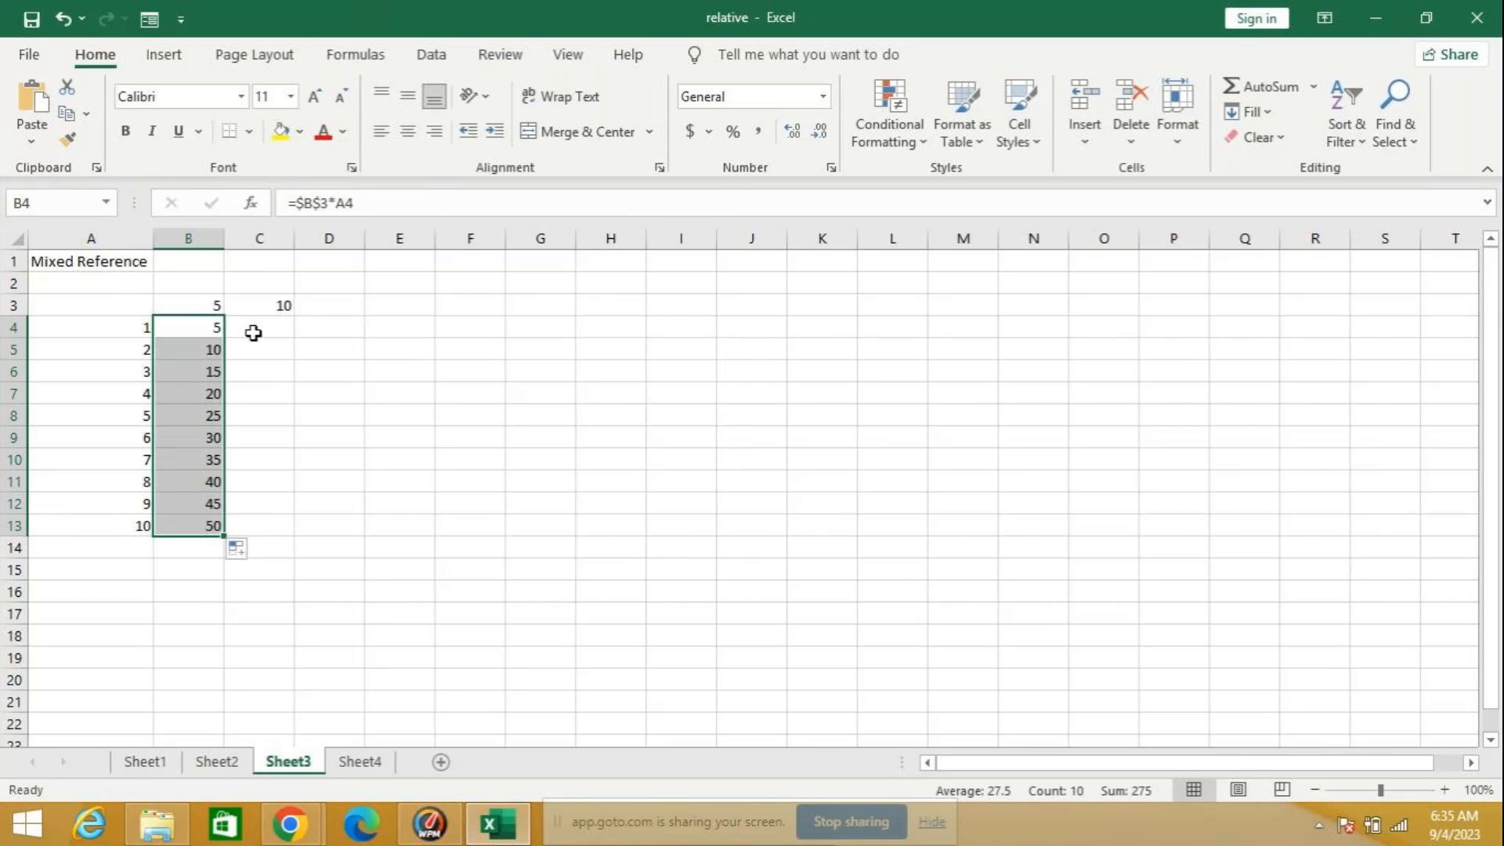
Step: Enter =$C$3*A4 in C4 with the first reference fully locked and fill it down through C13
{"action": "left_click", "coordinate": [253, 333]}
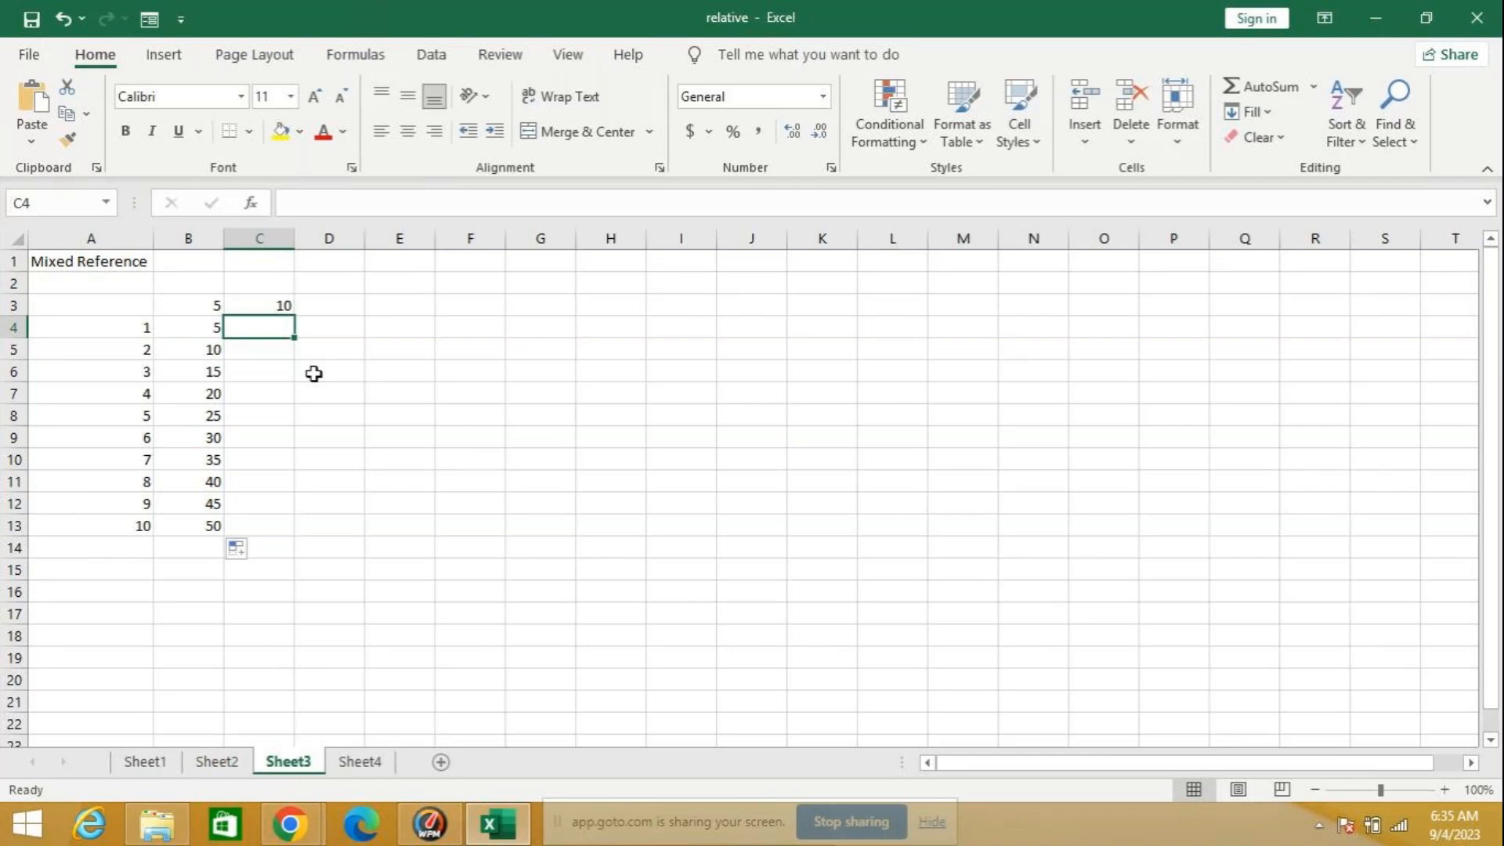
{"action": "type", "text": "="}
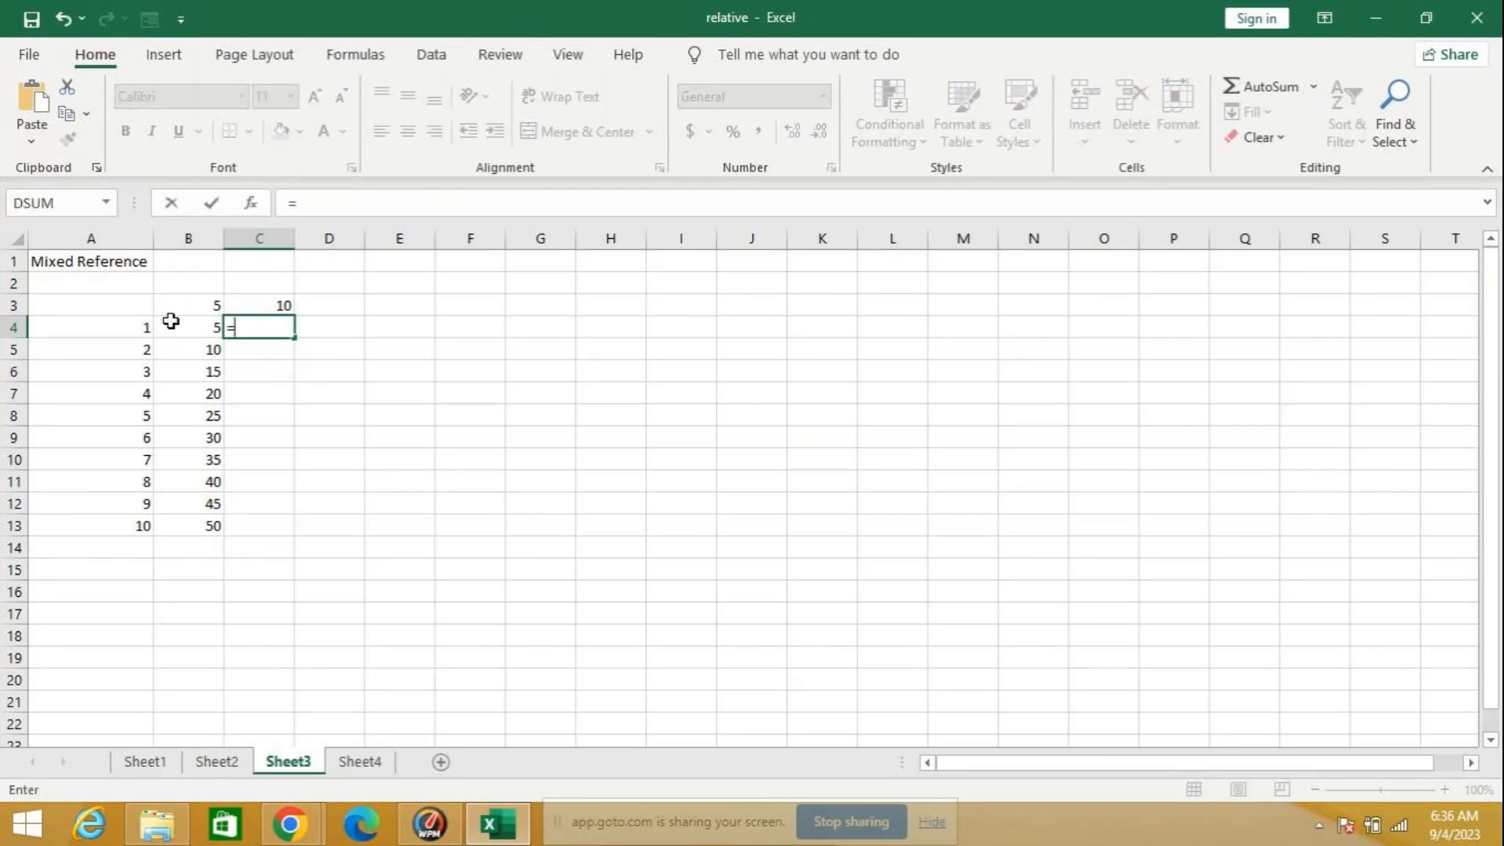
{"action": "left_click", "coordinate": [269, 304]}
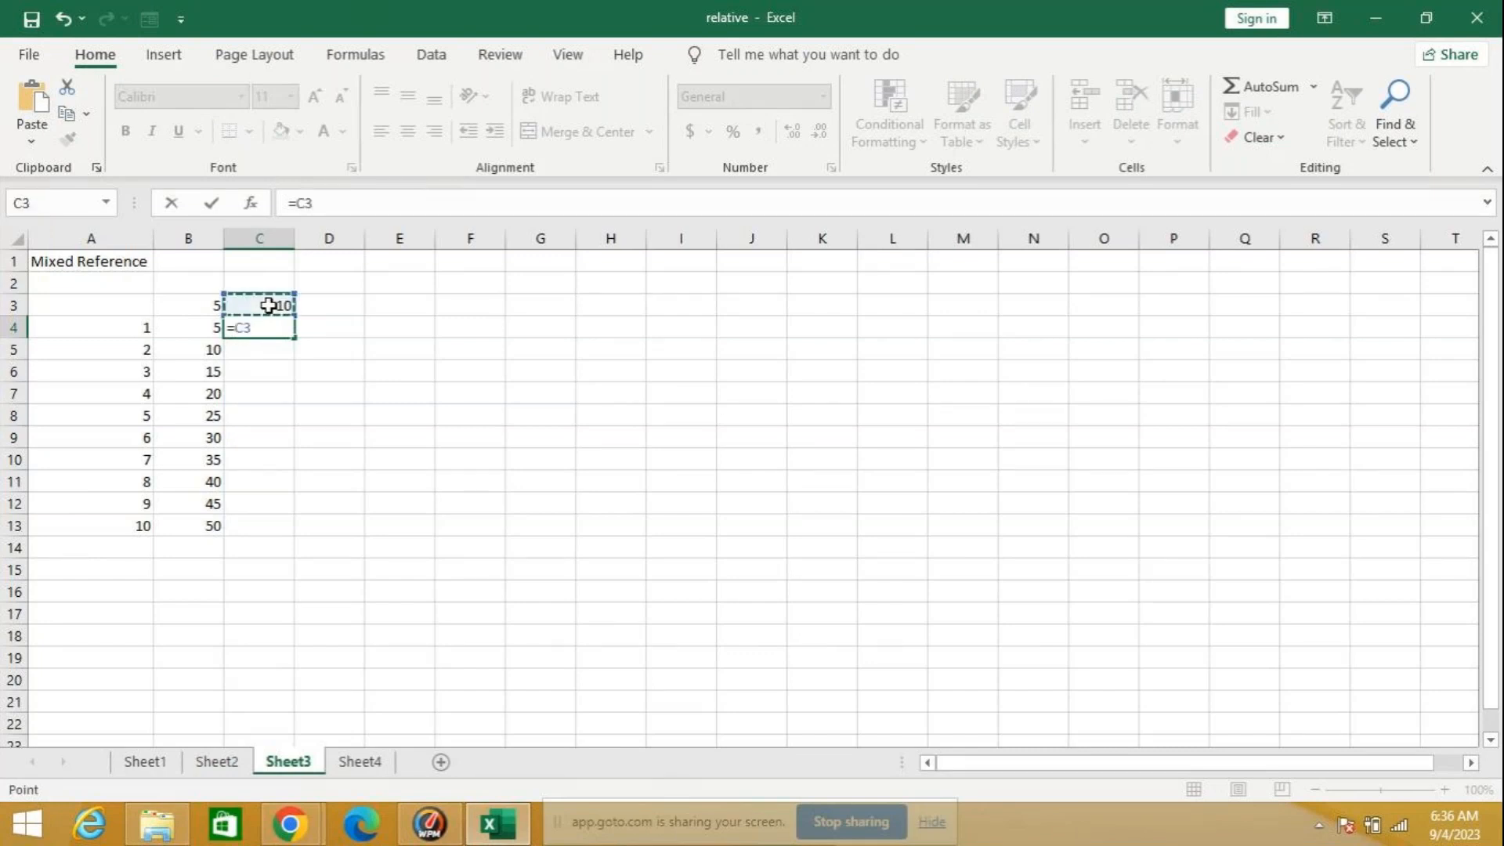
{"action": "mouse_move", "coordinate": [1502, 841]}
{"action": "type", "text": "*"}
{"action": "left_click", "coordinate": [82, 325]}
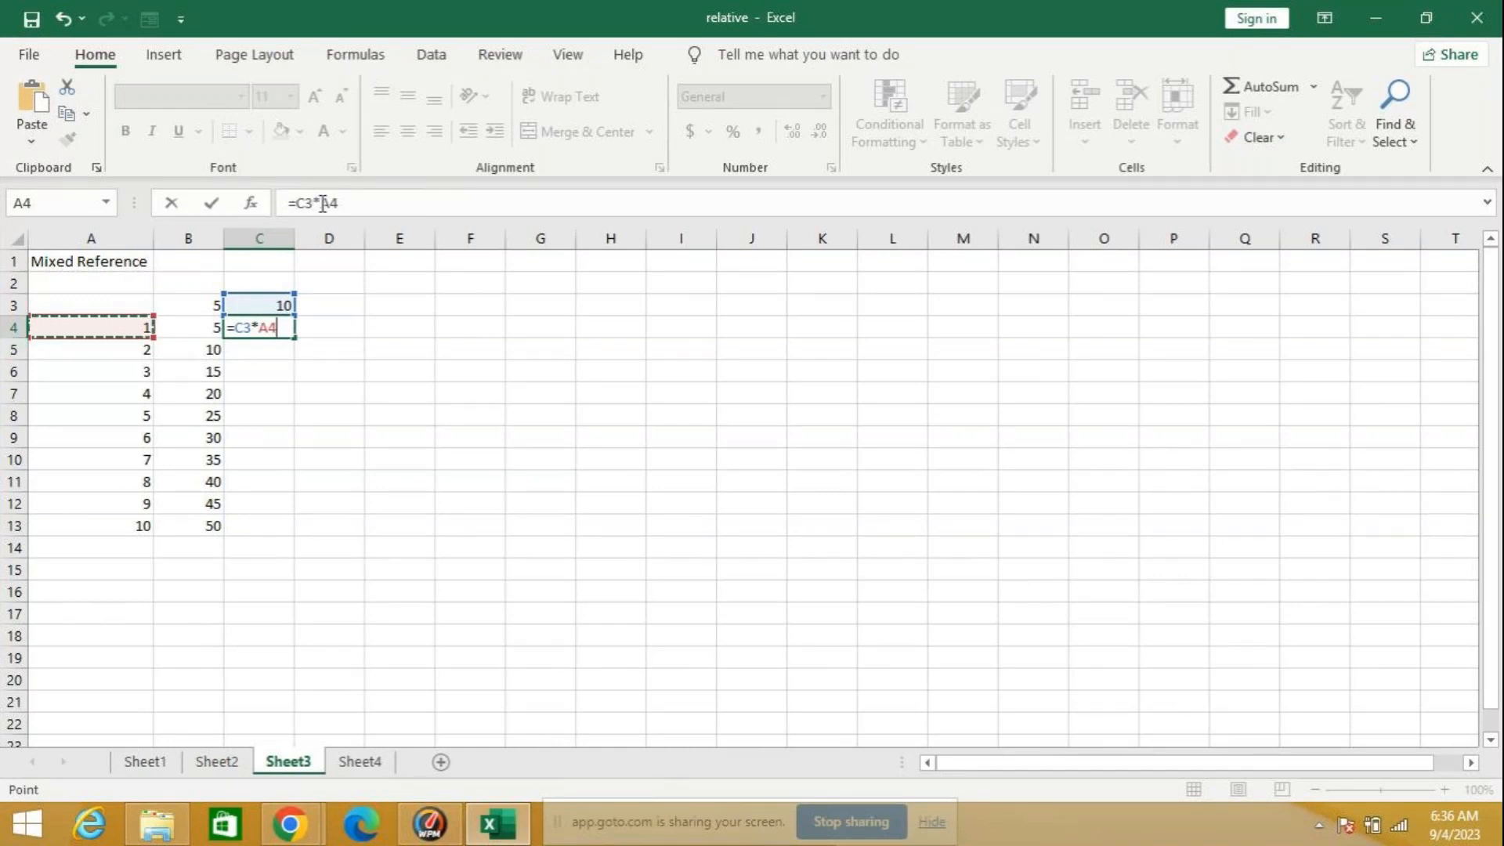
{"action": "left_click", "coordinate": [295, 204]}
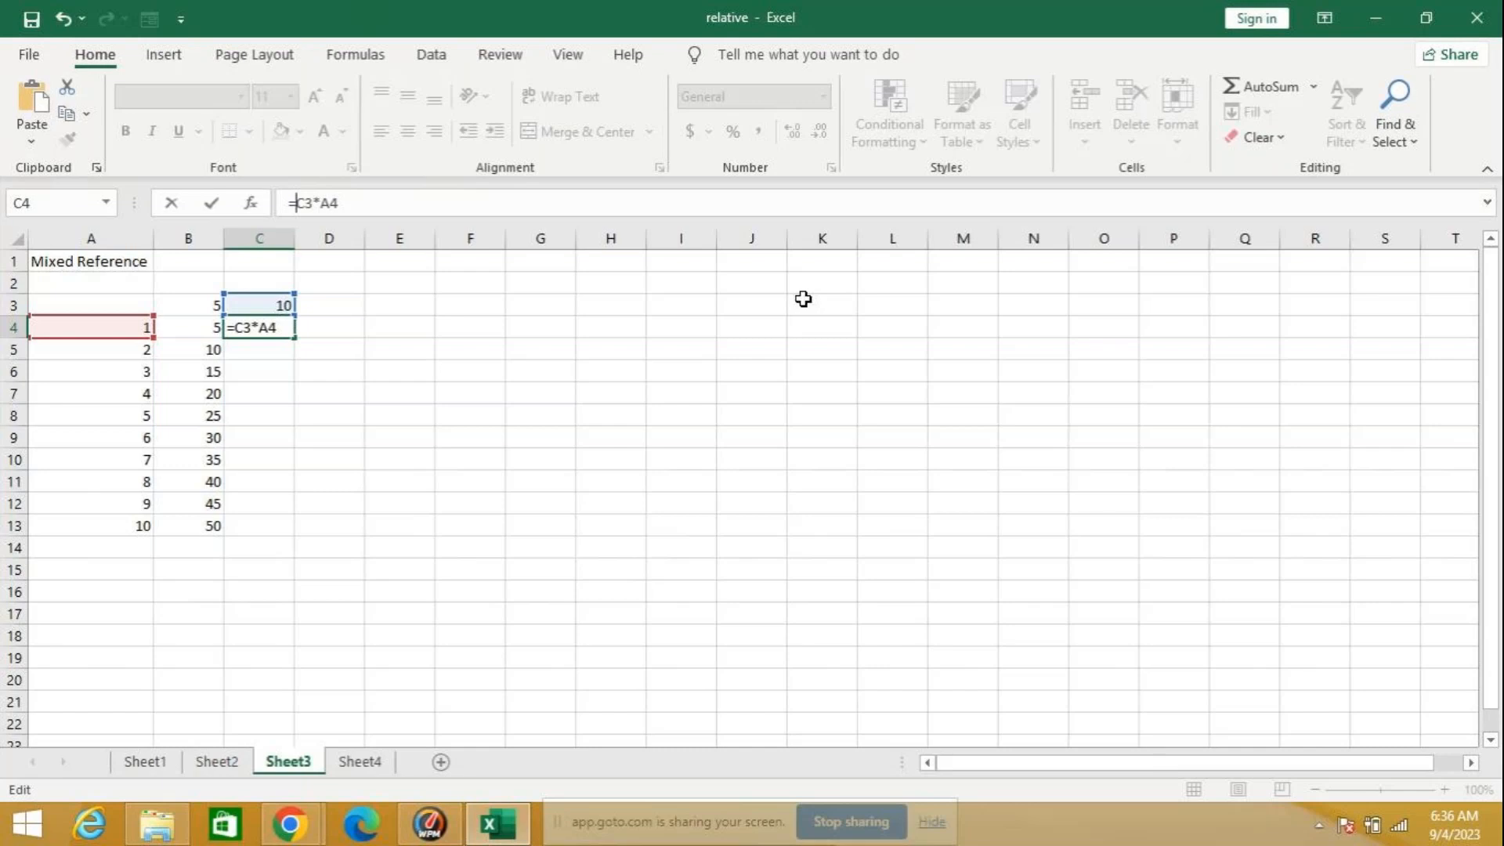
{"action": "key", "text": "F4"}
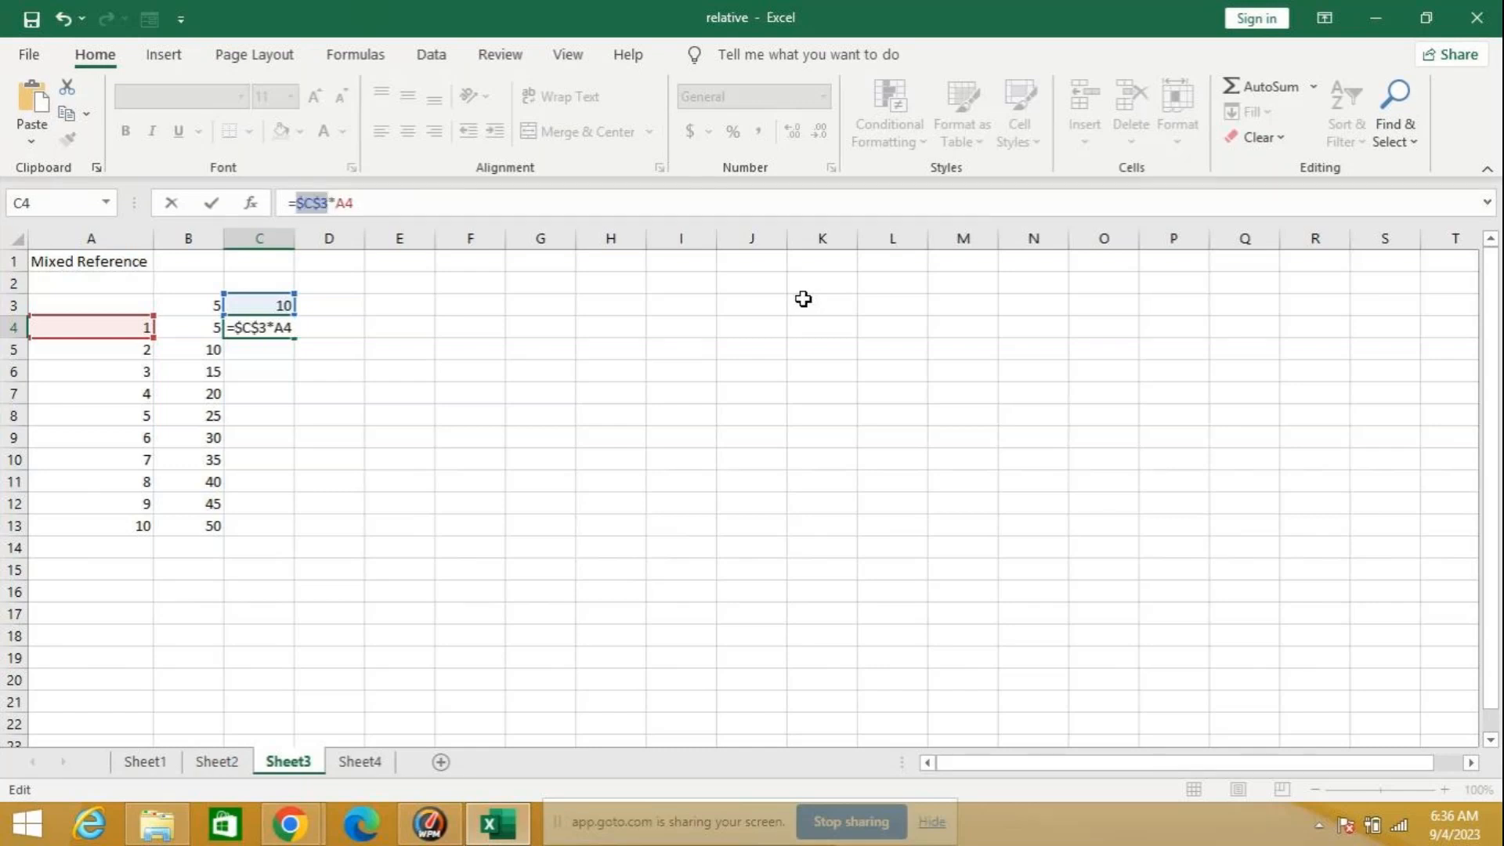
{"action": "key", "text": "Return"}
{"action": "left_click", "coordinate": [247, 326]}
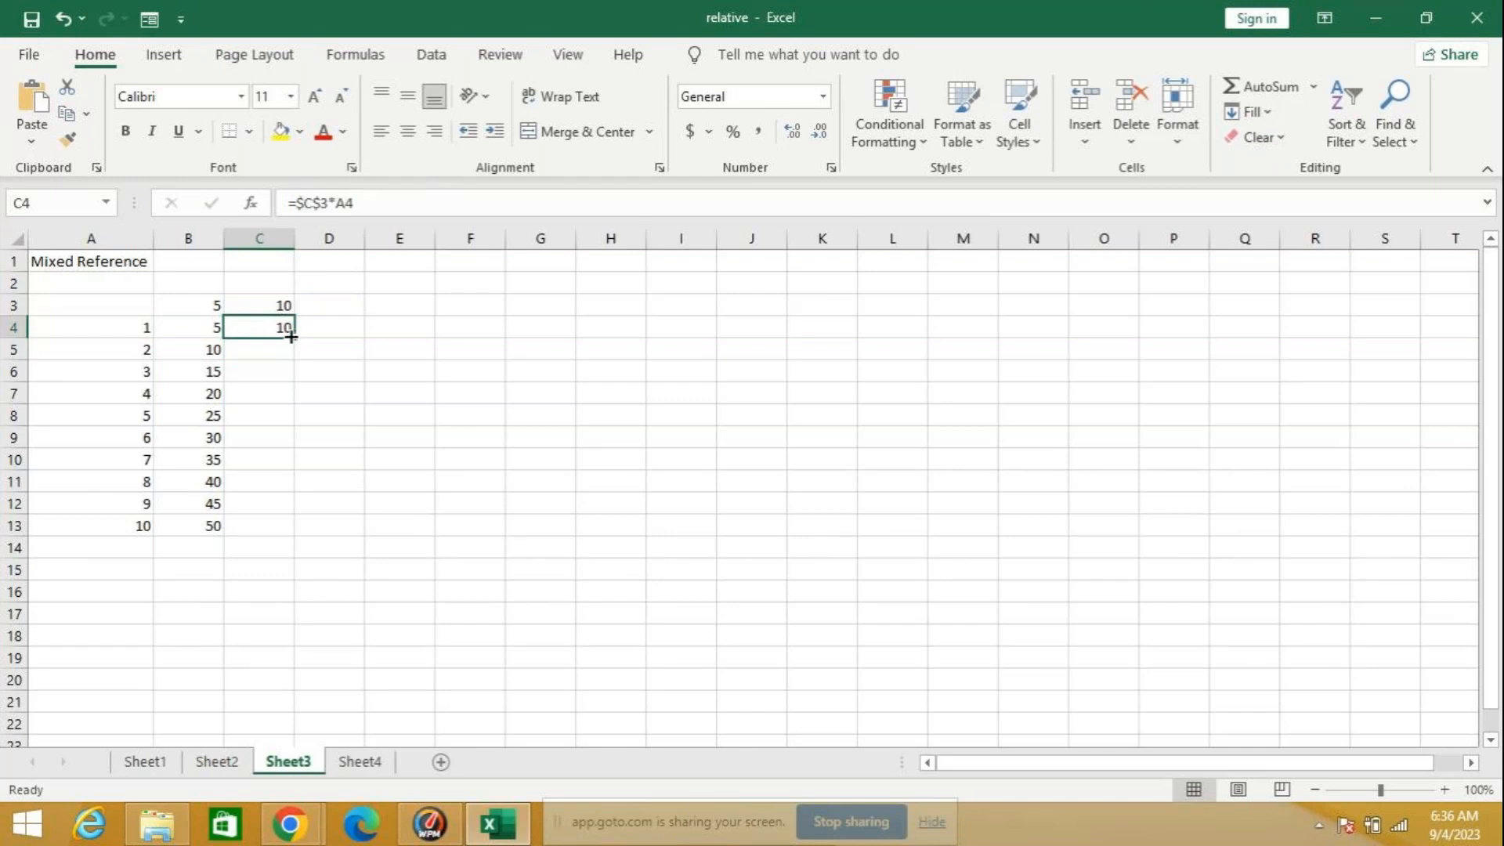
{"action": "double_click", "coordinate": [287, 338]}
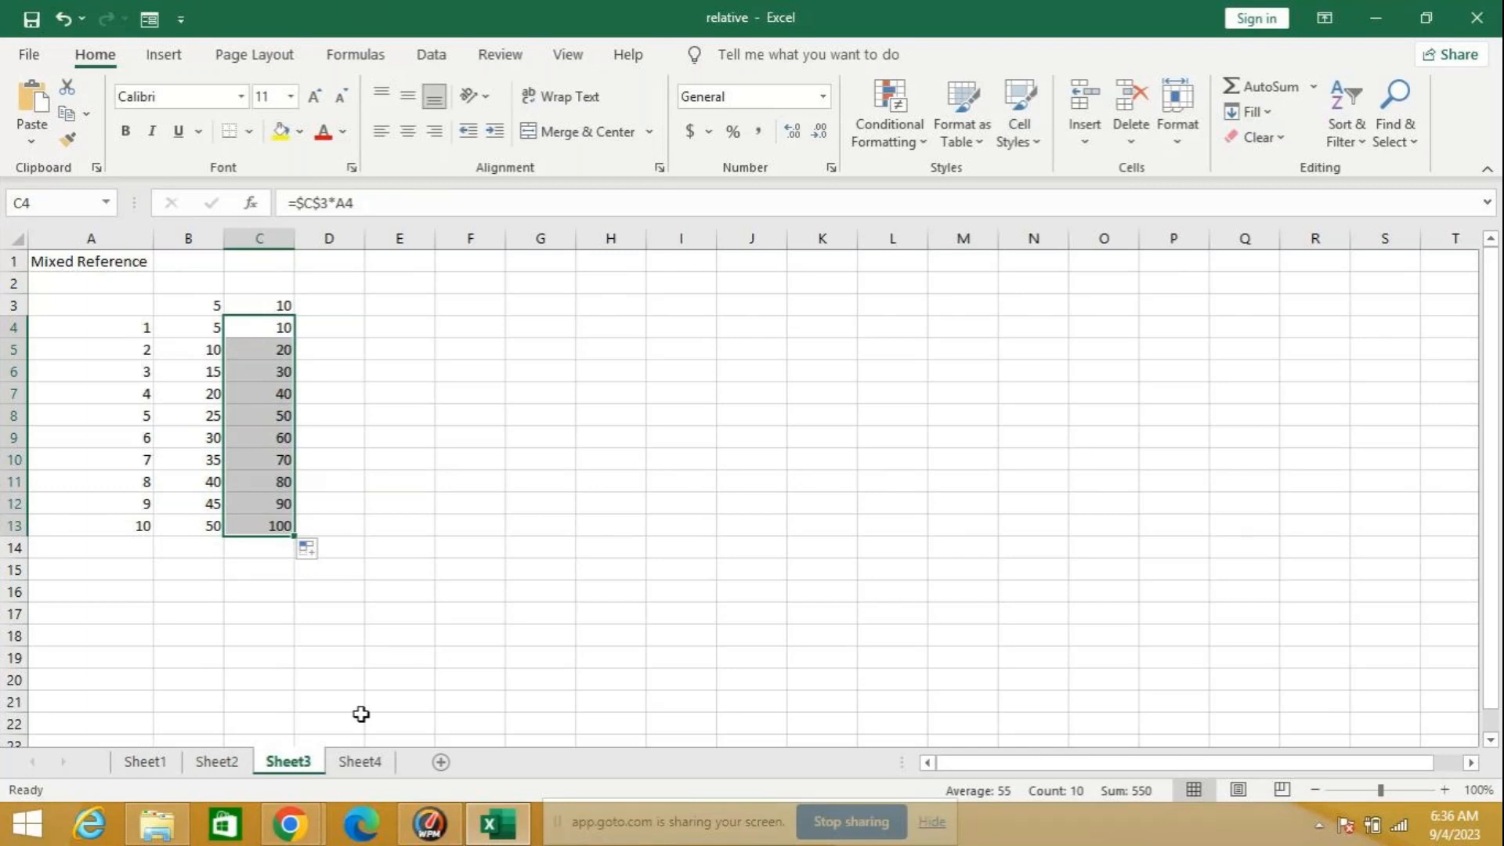
Step: On Sheet4, delete the small multiplication grid in H3:L9 beside the Cashier's Reconciliation Sheet
{"action": "left_click", "coordinate": [365, 763]}
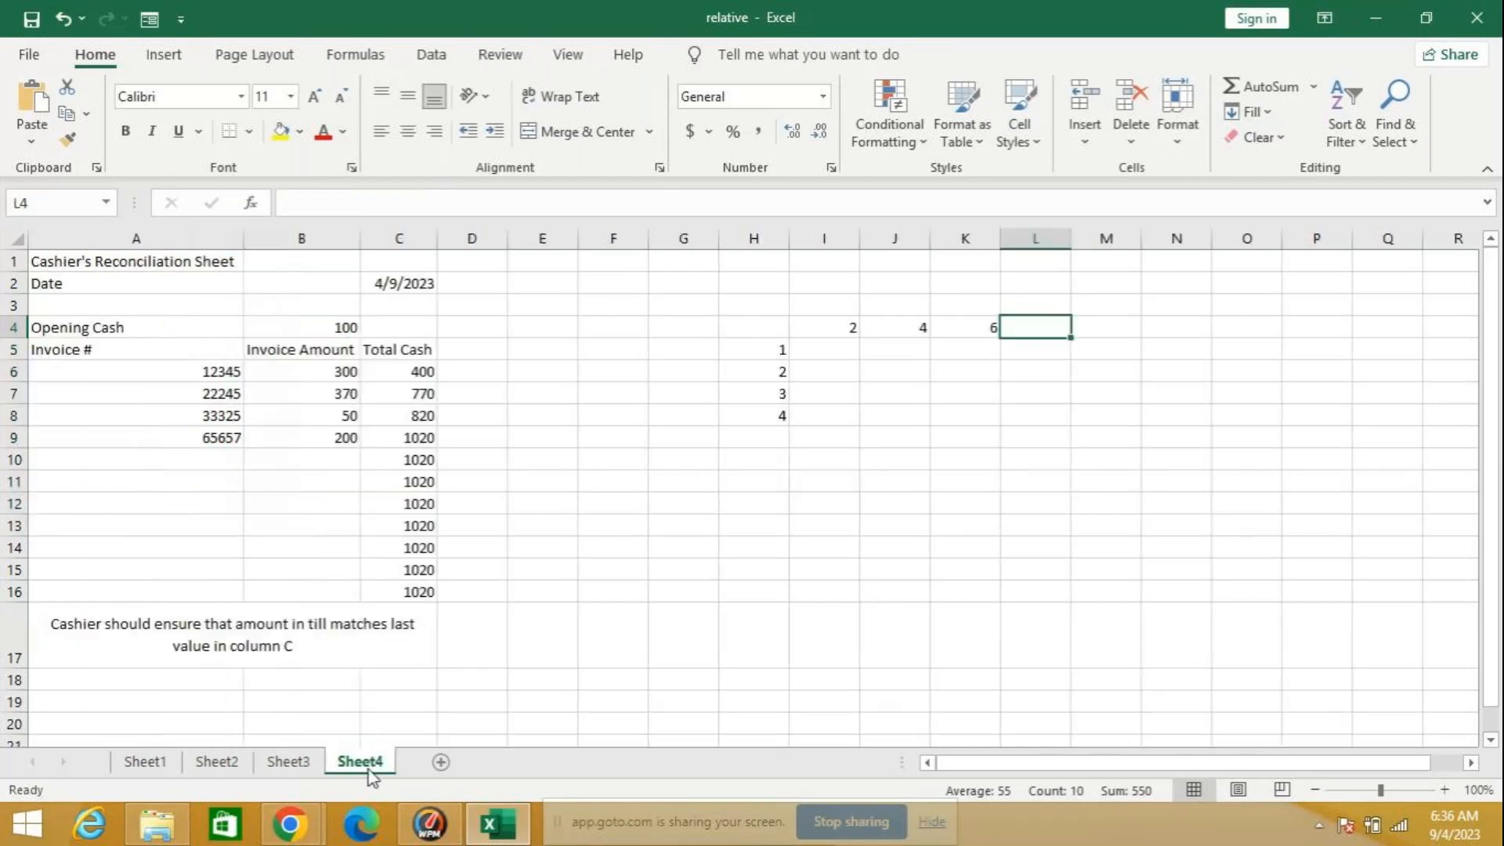
{"action": "mouse_move", "coordinate": [749, 309]}
{"action": "left_mouse_down"}
{"action": "mouse_move", "coordinate": [809, 376]}
{"action": "mouse_move", "coordinate": [1011, 427]}
{"action": "left_mouse_up"}
{"action": "key", "text": "Delete"}
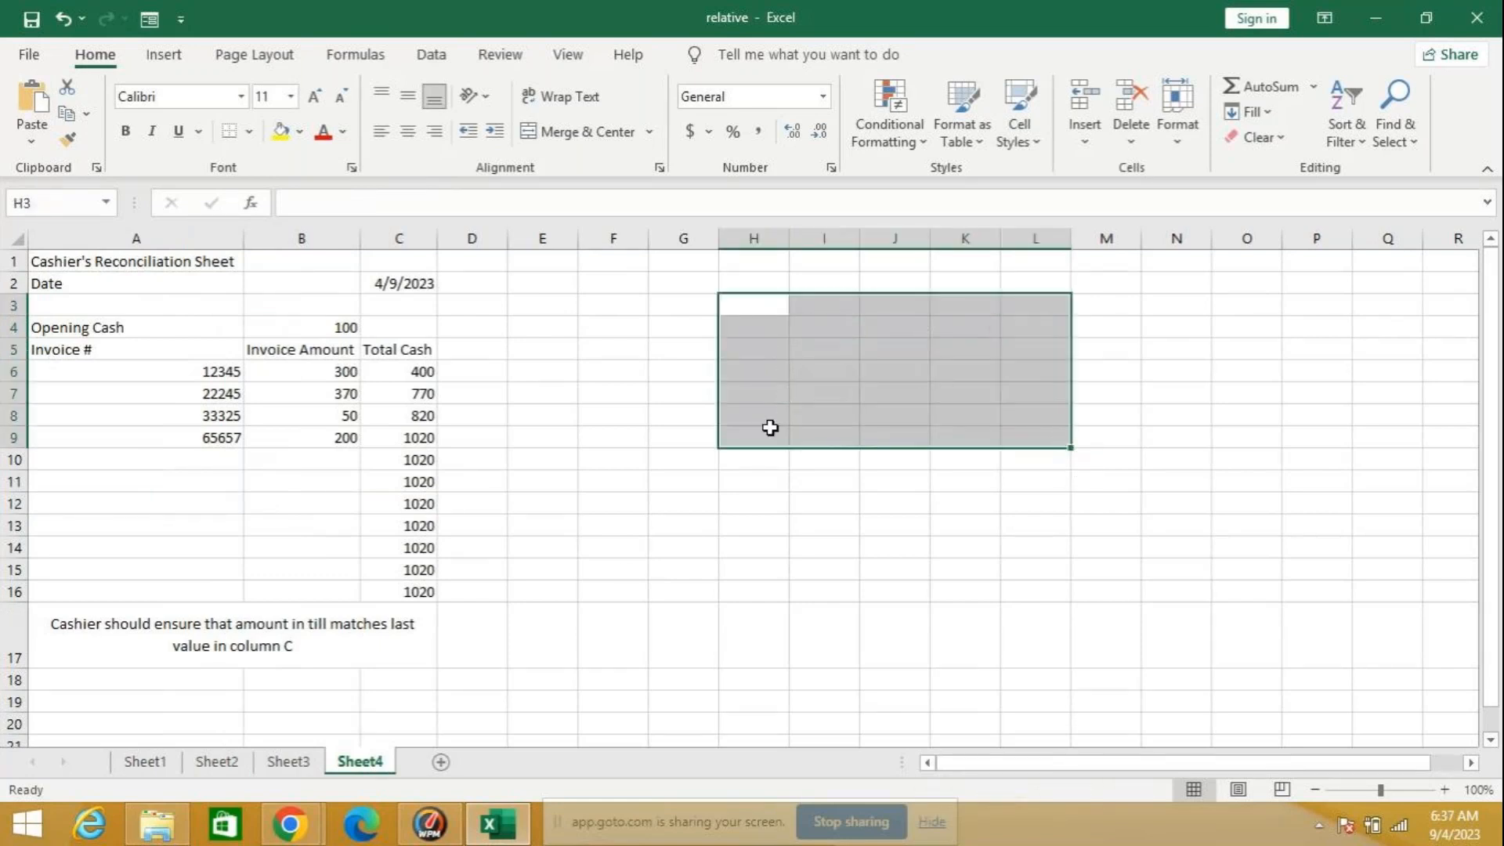
{"action": "left_click", "coordinate": [572, 320]}
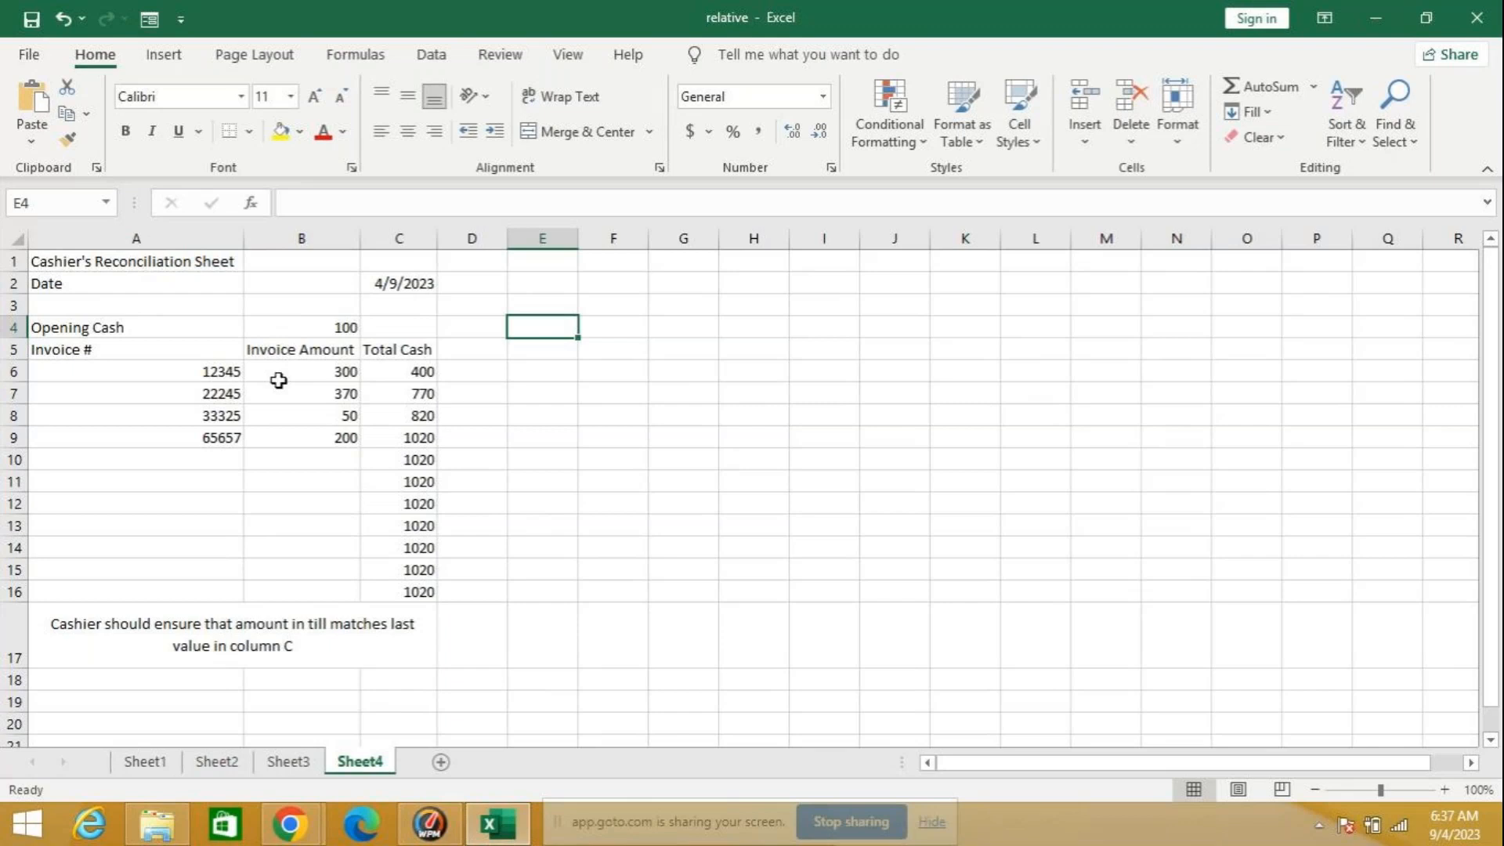
Step: Clear the invoice numbers, invoice amounts and total cash formulas in A6:C16
{"action": "left_click", "coordinate": [201, 372]}
{"action": "left_click_drag", "start_coordinate": [201, 372], "coordinate": [319, 446]}
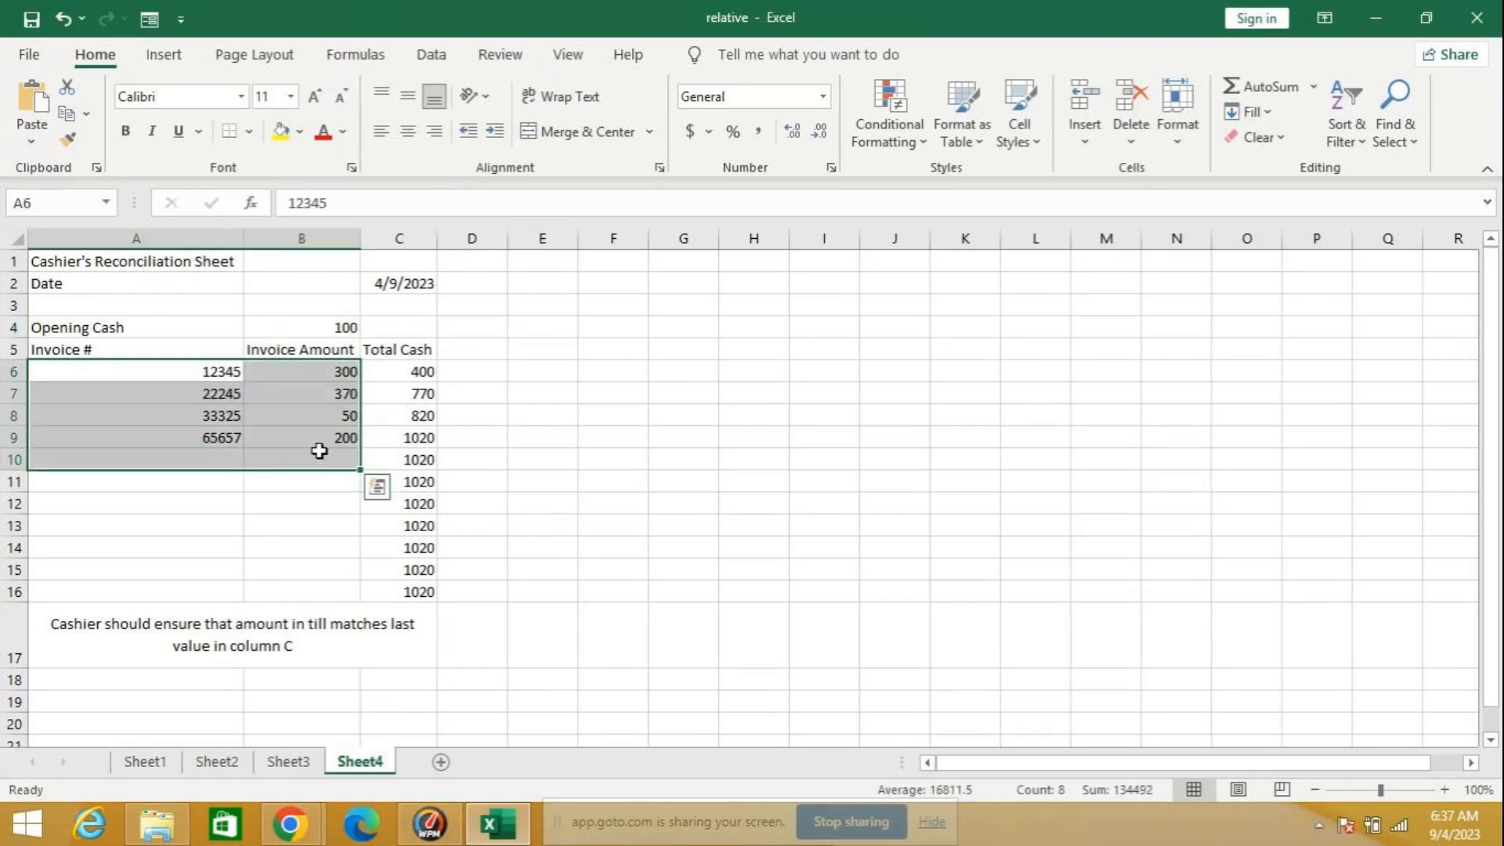
{"action": "left_click", "coordinate": [420, 373]}
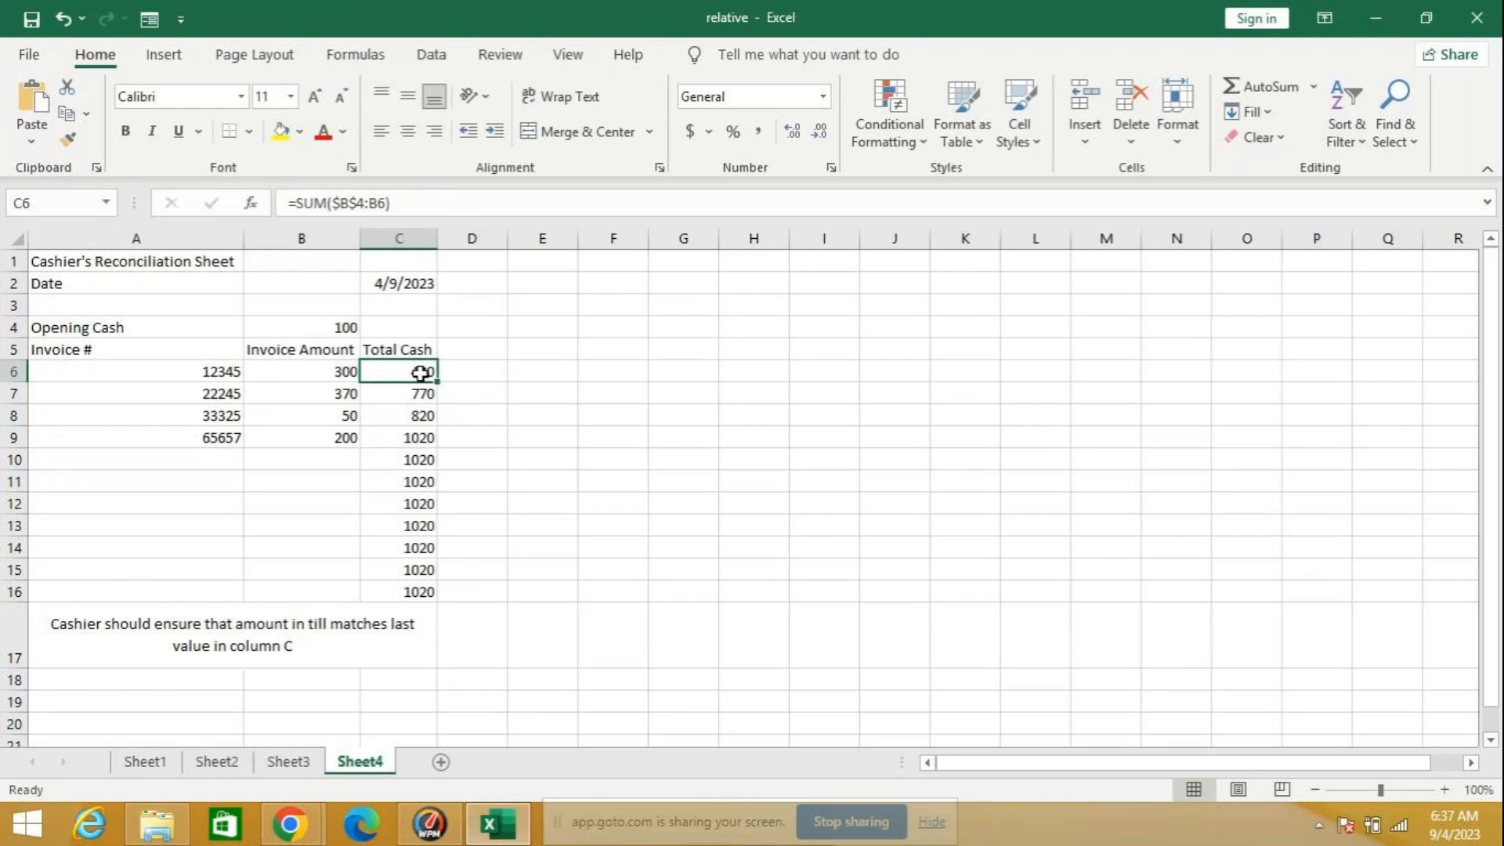
{"action": "left_click_drag", "start_coordinate": [164, 366], "coordinate": [429, 593]}
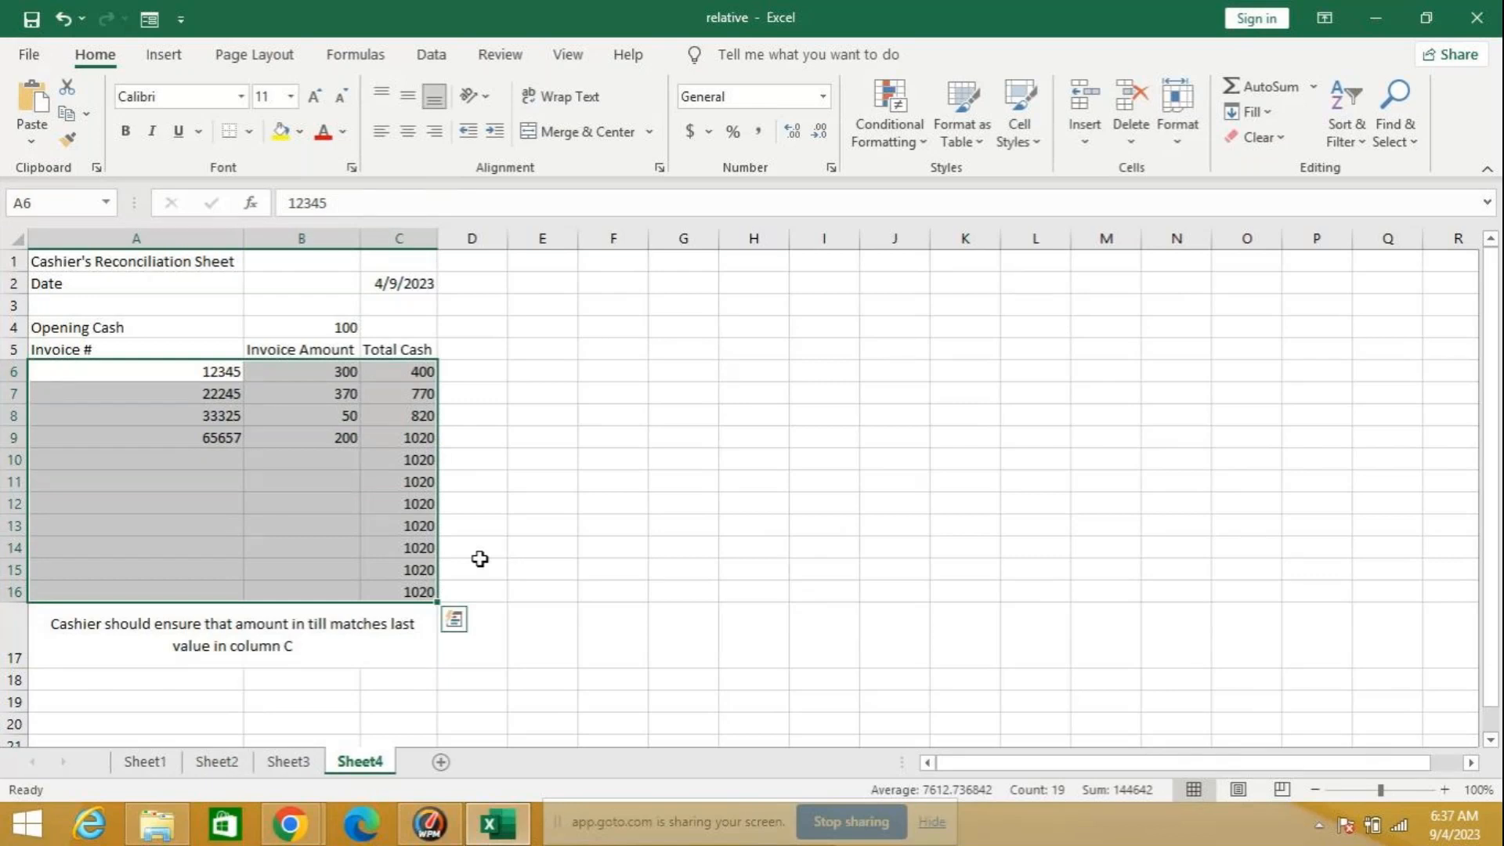
{"action": "key", "text": "Delete"}
Step: Enter =SUM(B4:B6) in C6, extending the range from the opening cash cell to the first invoice amount
{"action": "left_click", "coordinate": [379, 372]}
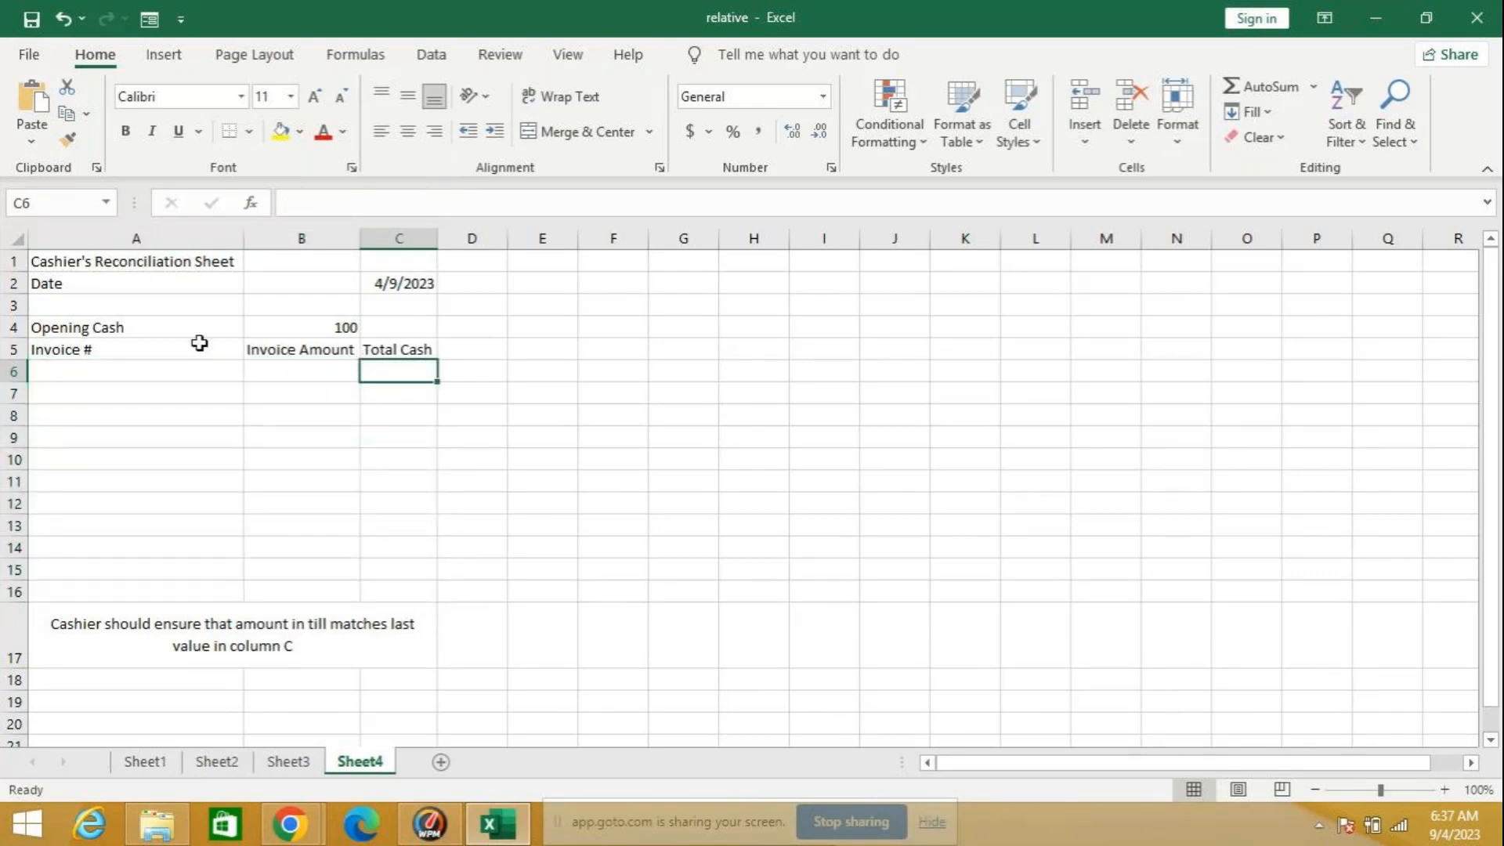
{"action": "left_click", "coordinate": [335, 326]}
{"action": "left_click", "coordinate": [379, 373]}
{"action": "type", "text": "=sum"}
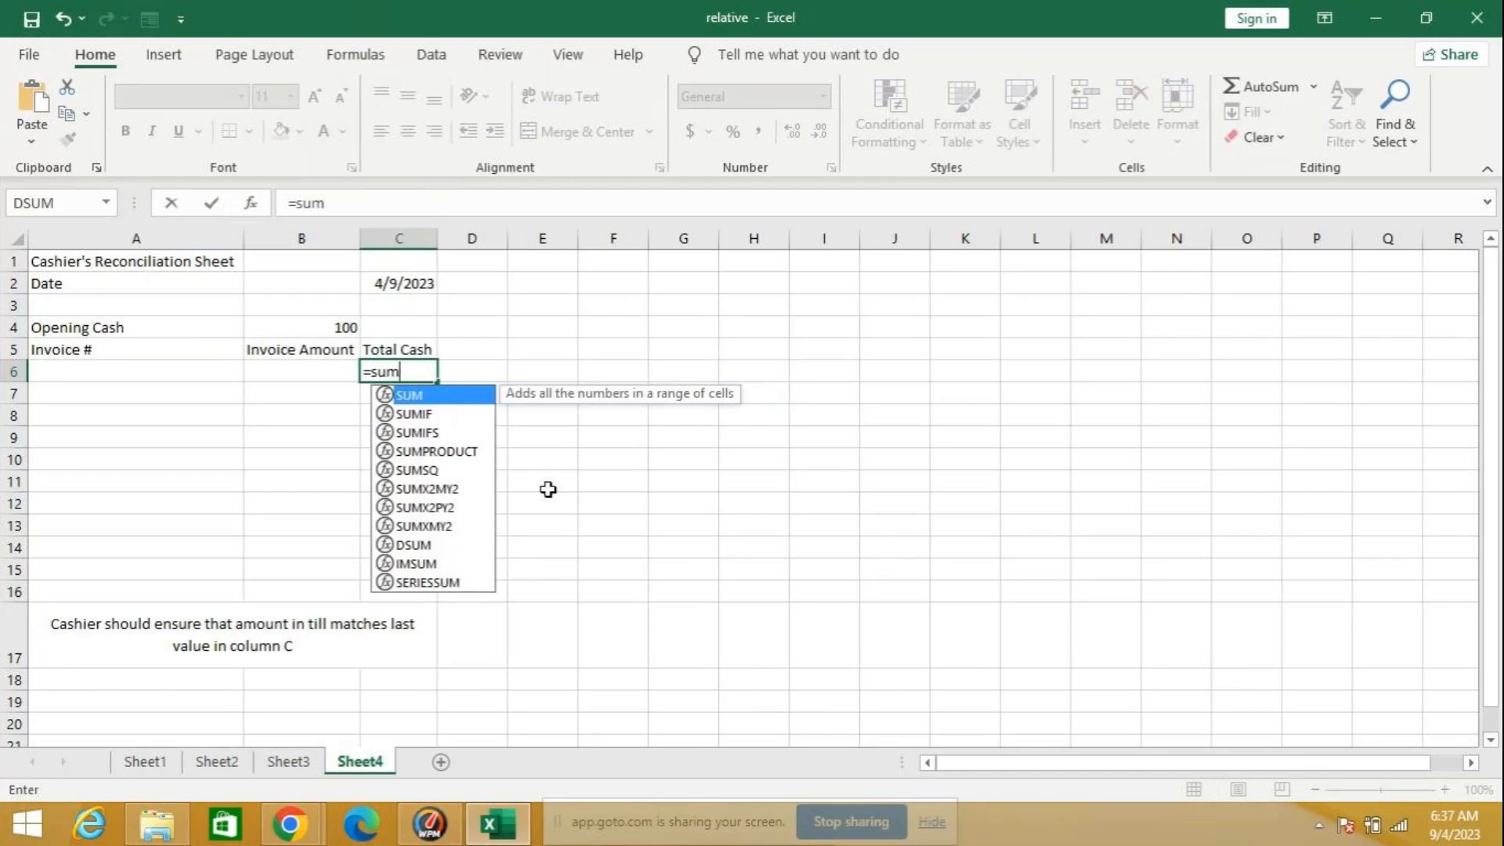
{"action": "type", "text": "("}
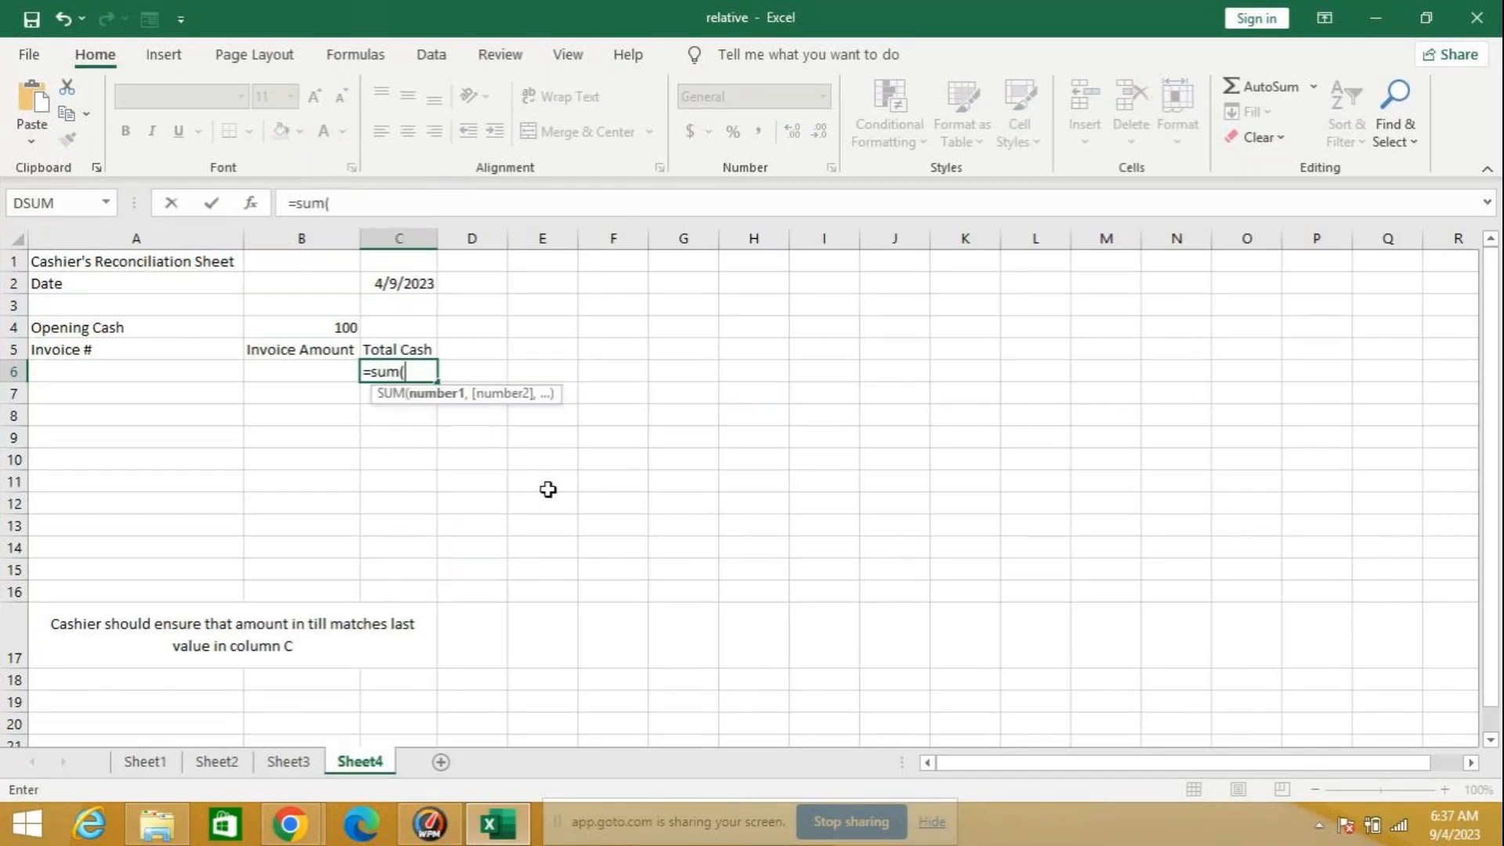
{"action": "left_click", "coordinate": [321, 324]}
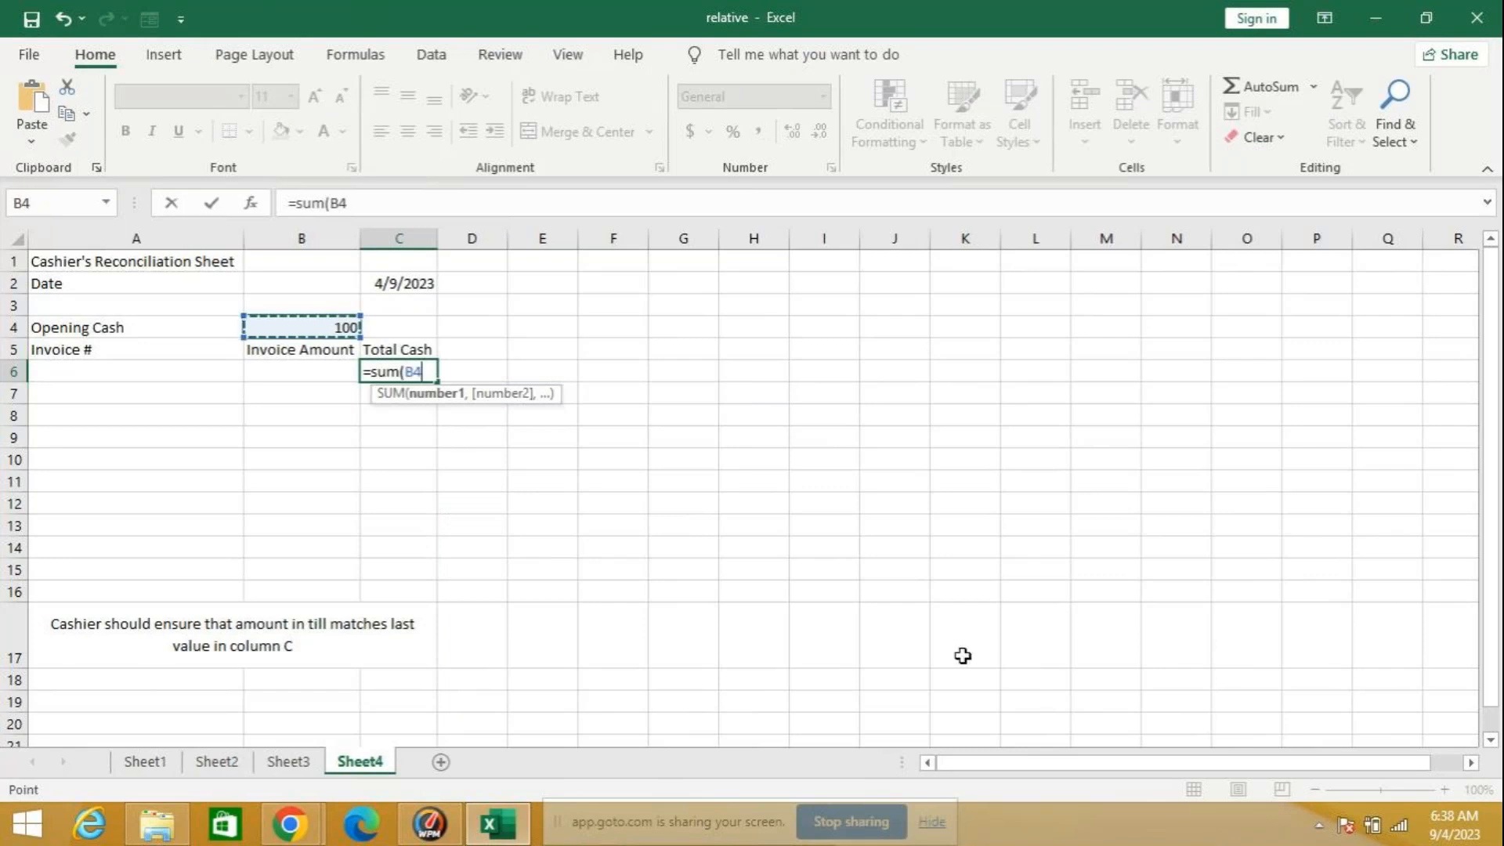
{"action": "key", "text": "F8"}
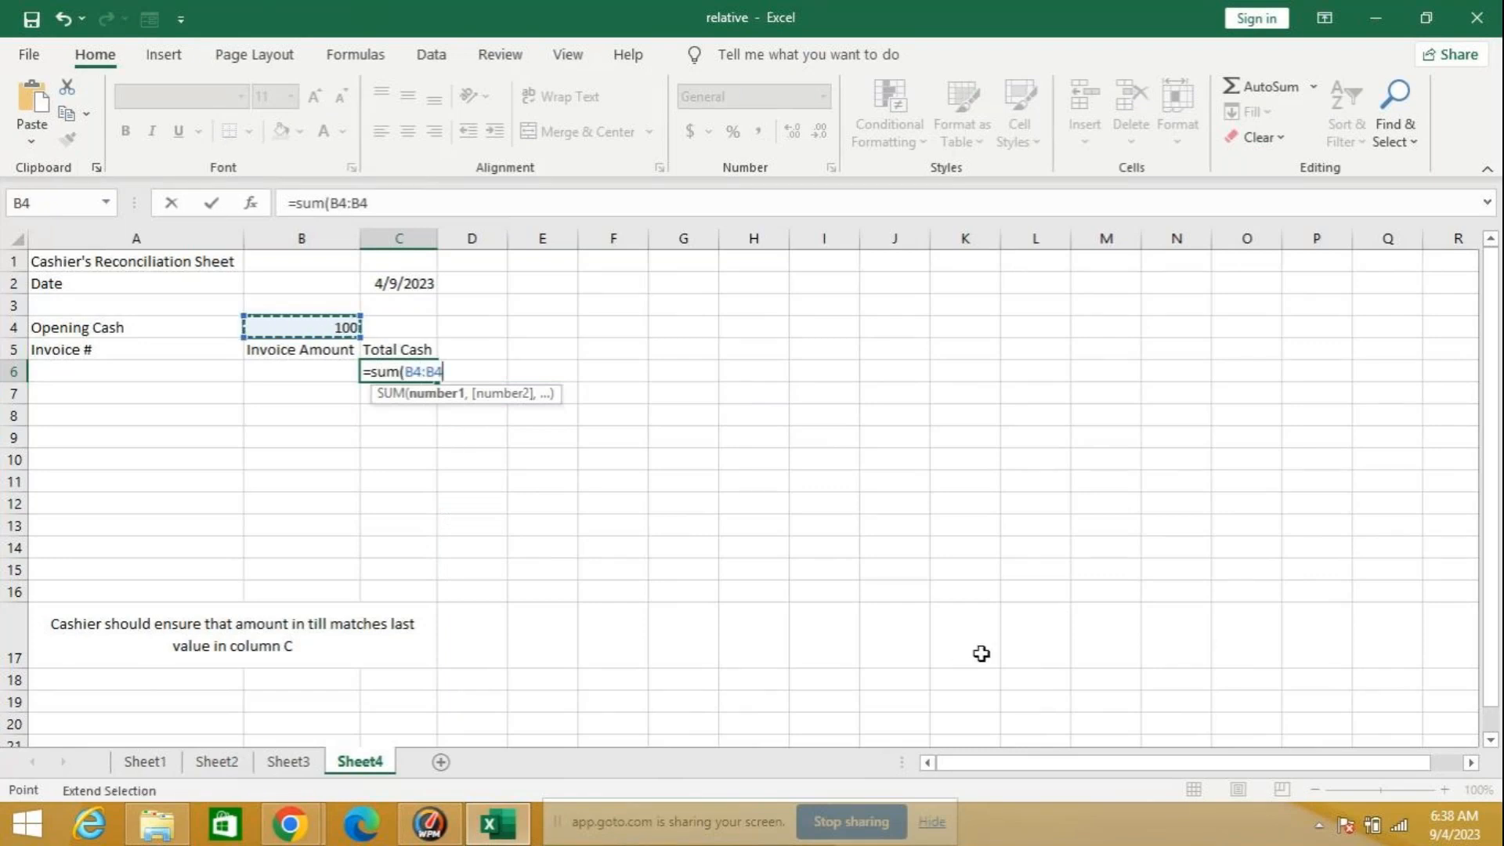
{"action": "left_click", "coordinate": [307, 370]}
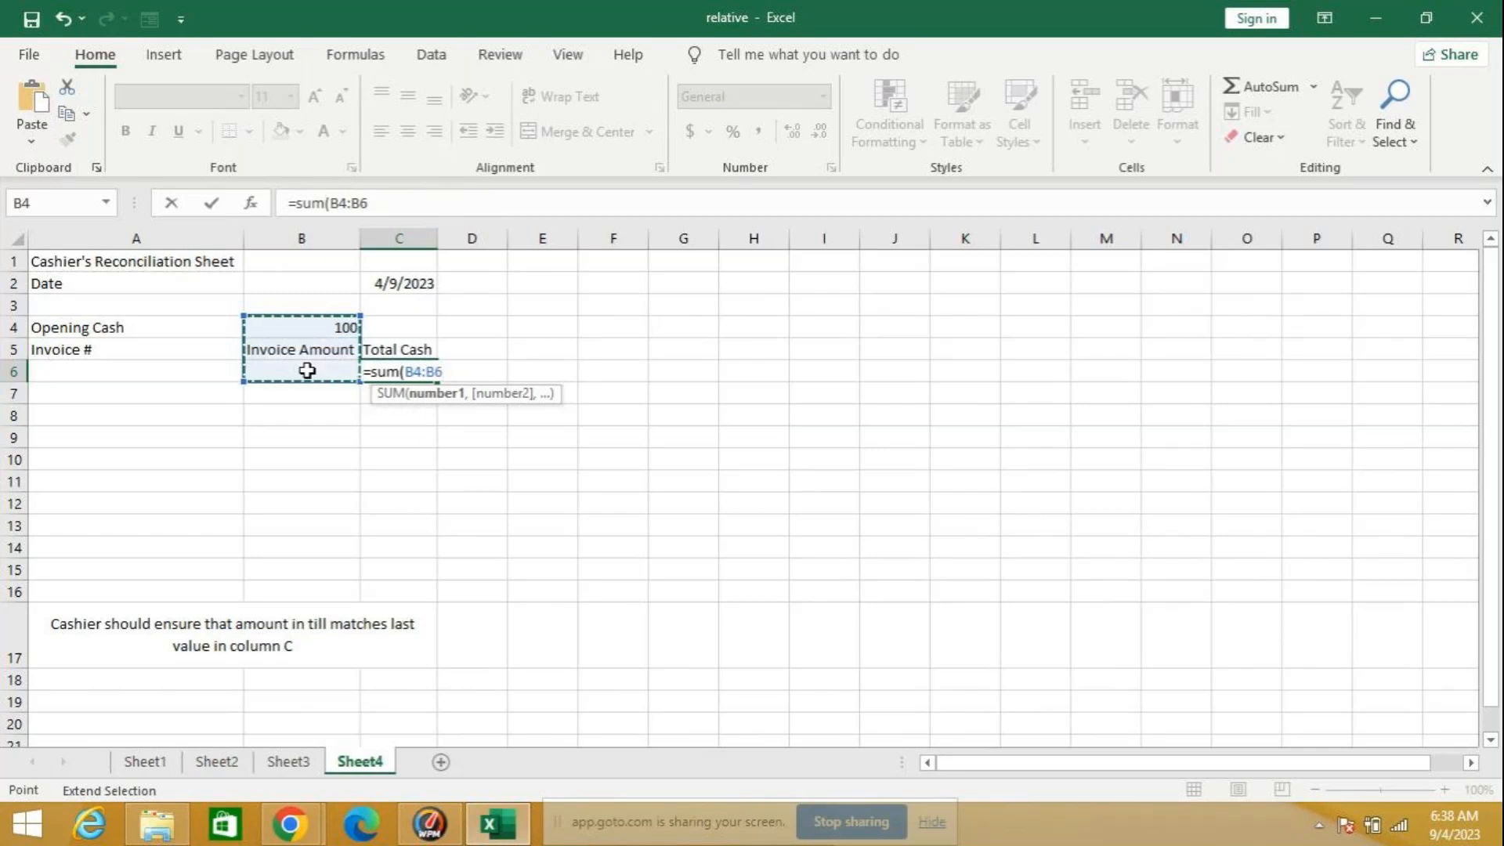
{"action": "key", "text": "Return"}
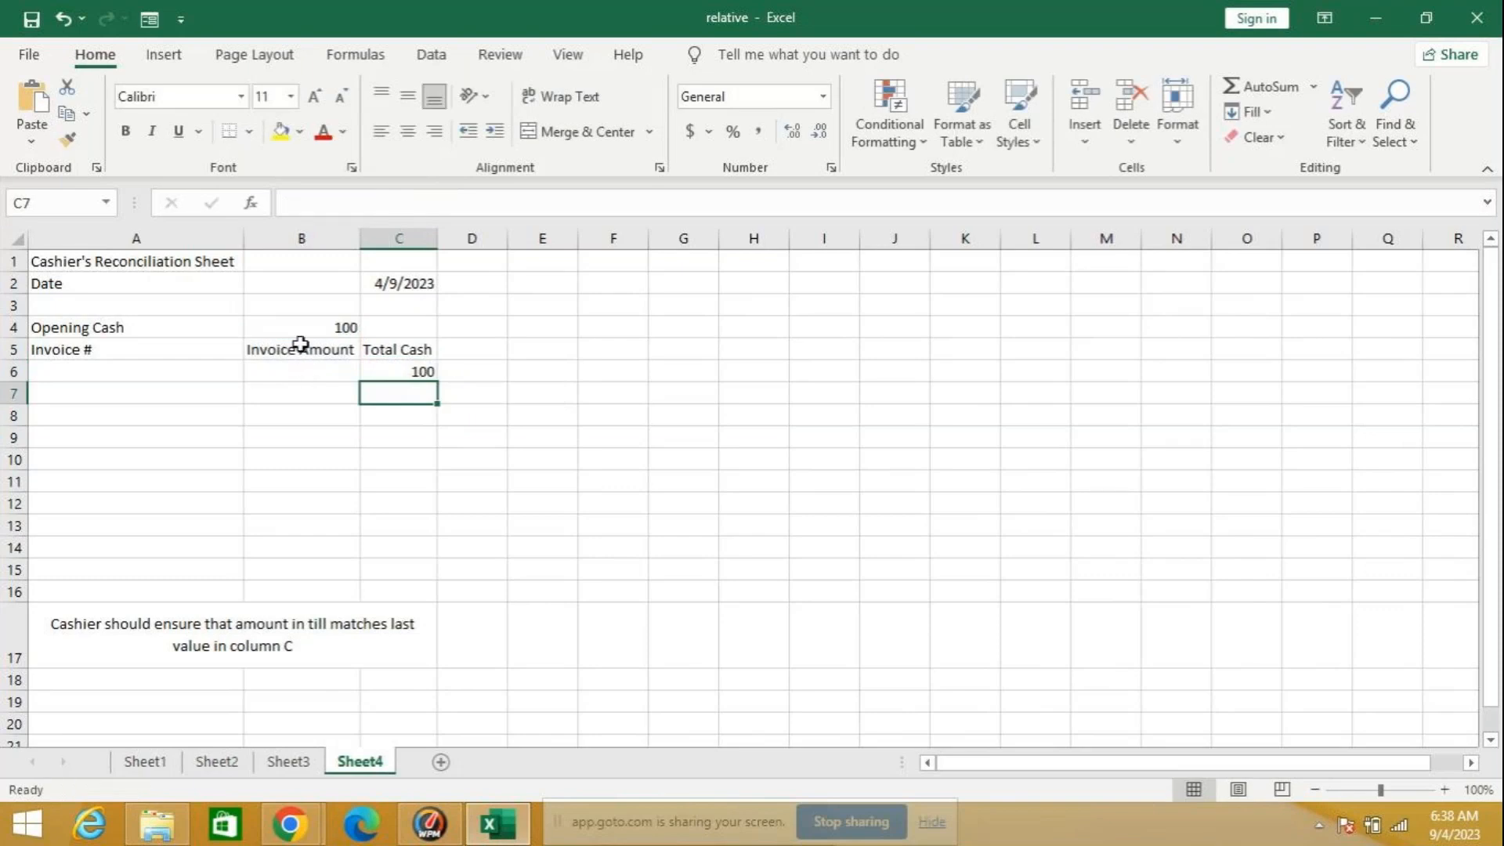
Step: Fill the Total Cash formula in C6 down through C16 and select B6
{"action": "left_click", "coordinate": [417, 371]}
{"action": "left_click", "coordinate": [314, 364]}
{"action": "left_click", "coordinate": [404, 372]}
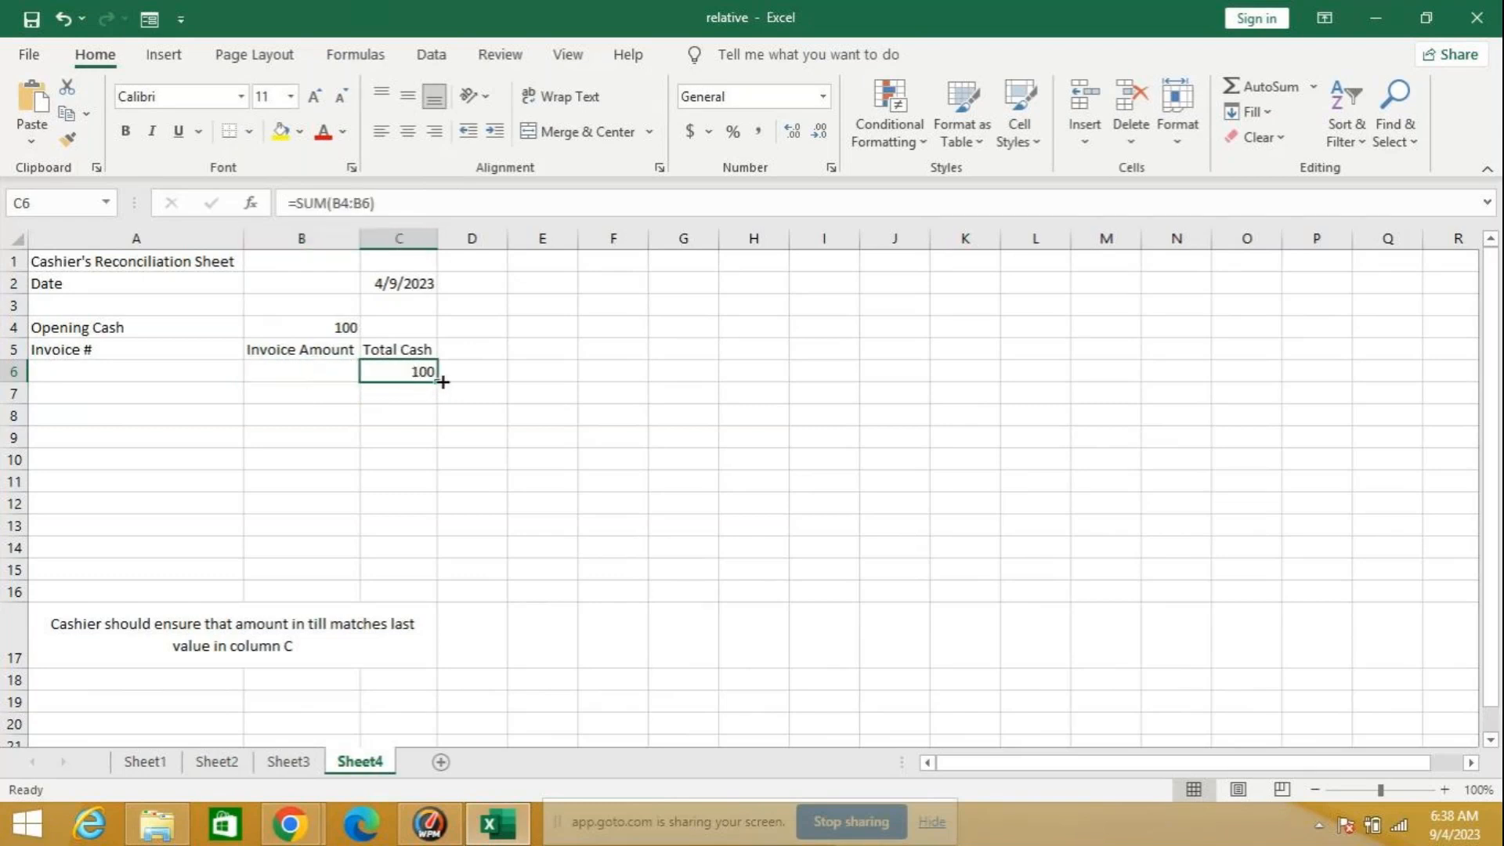
{"action": "left_click_drag", "start_coordinate": [440, 384], "coordinate": [451, 597]}
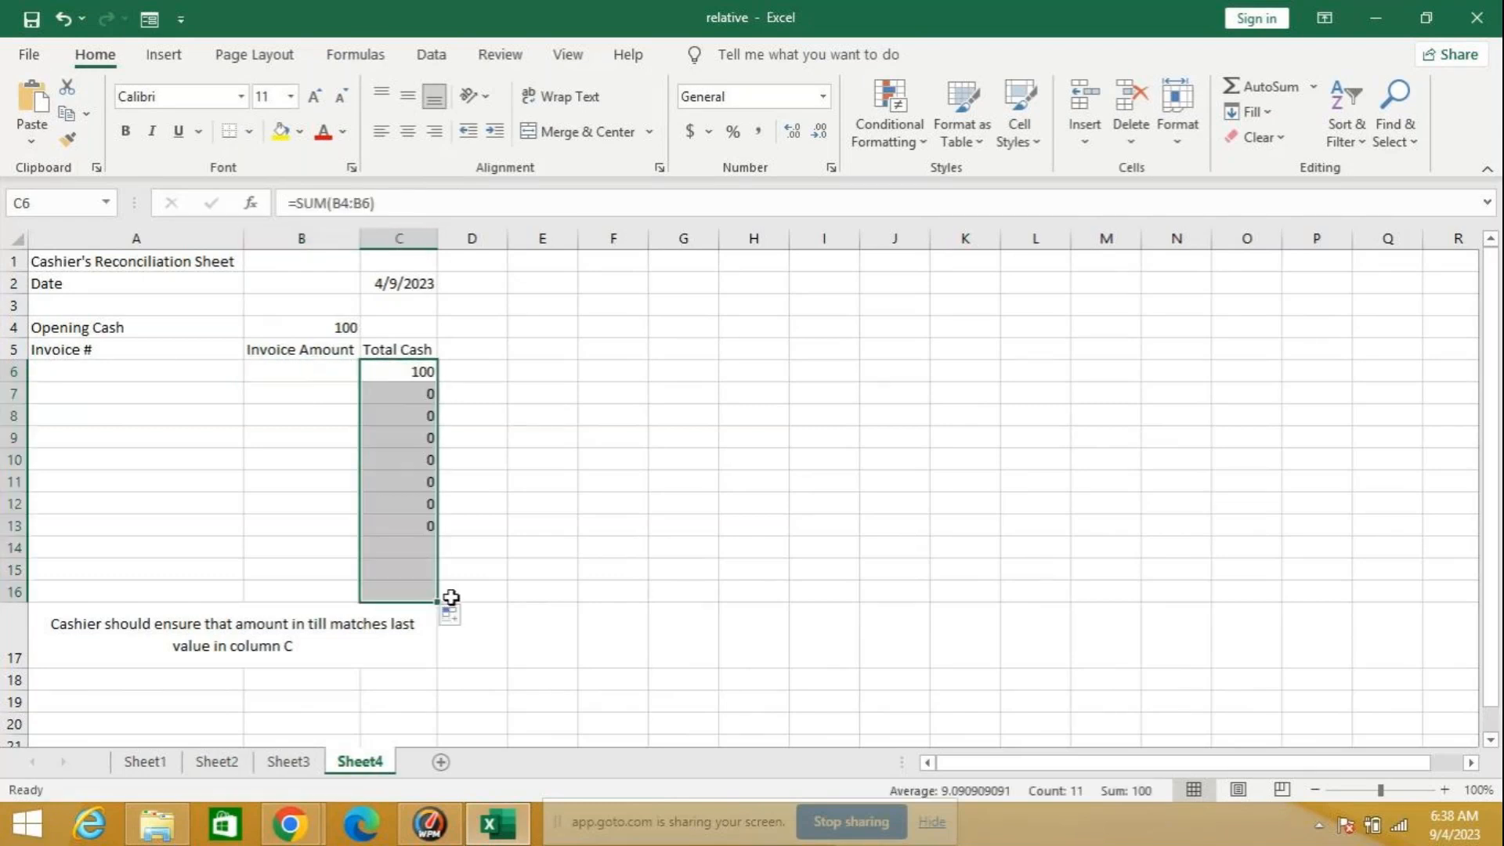
{"action": "left_click", "coordinate": [319, 367]}
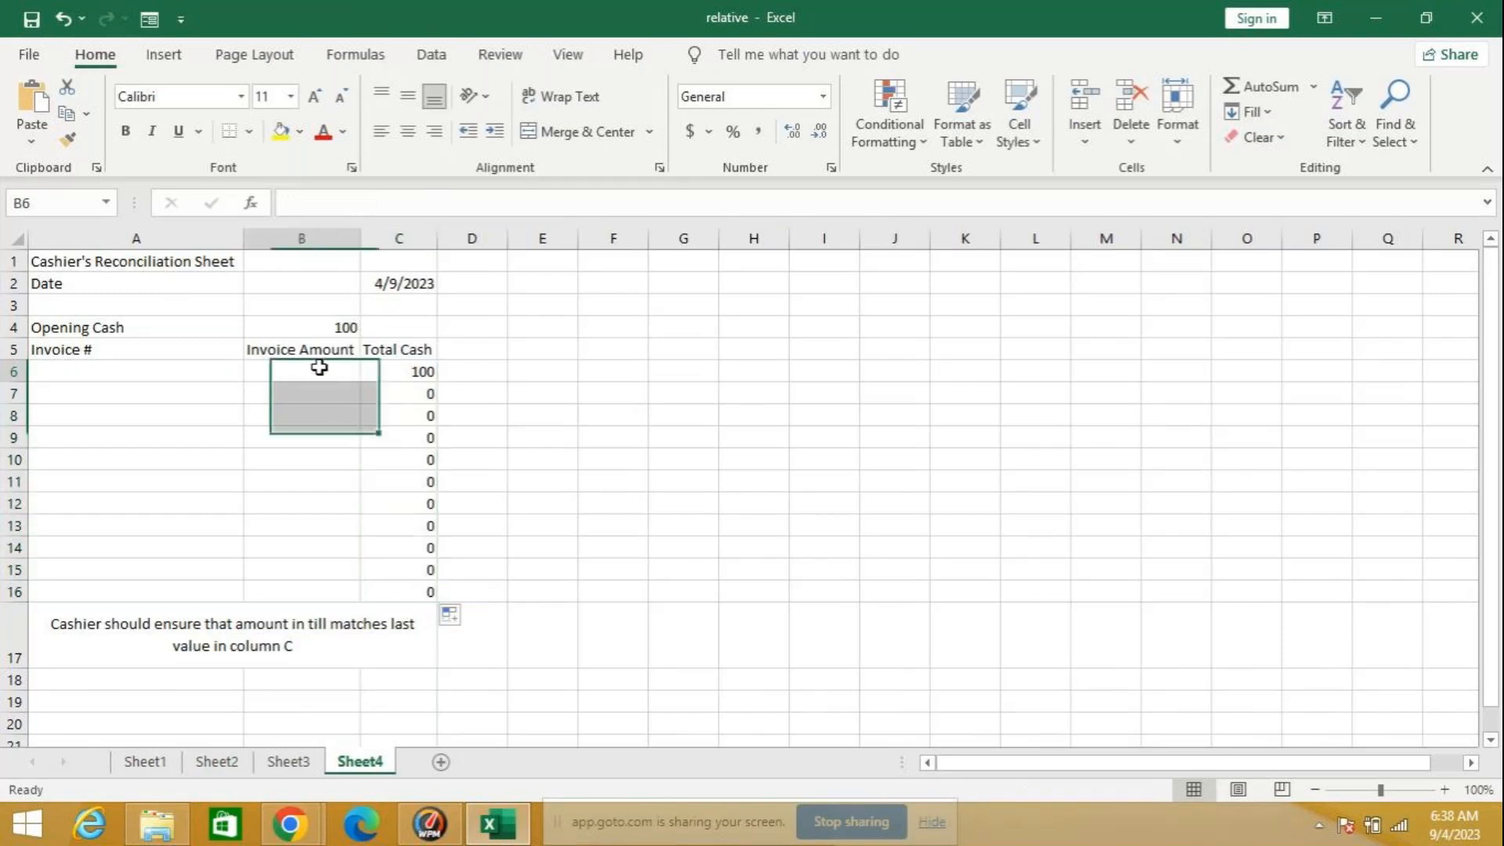
Step: Enter invoice number 123 in A6 with amount 50 in B6, and invoice amount 40 in B7
{"action": "left_click", "coordinate": [71, 367]}
{"action": "type", "text": "123"}
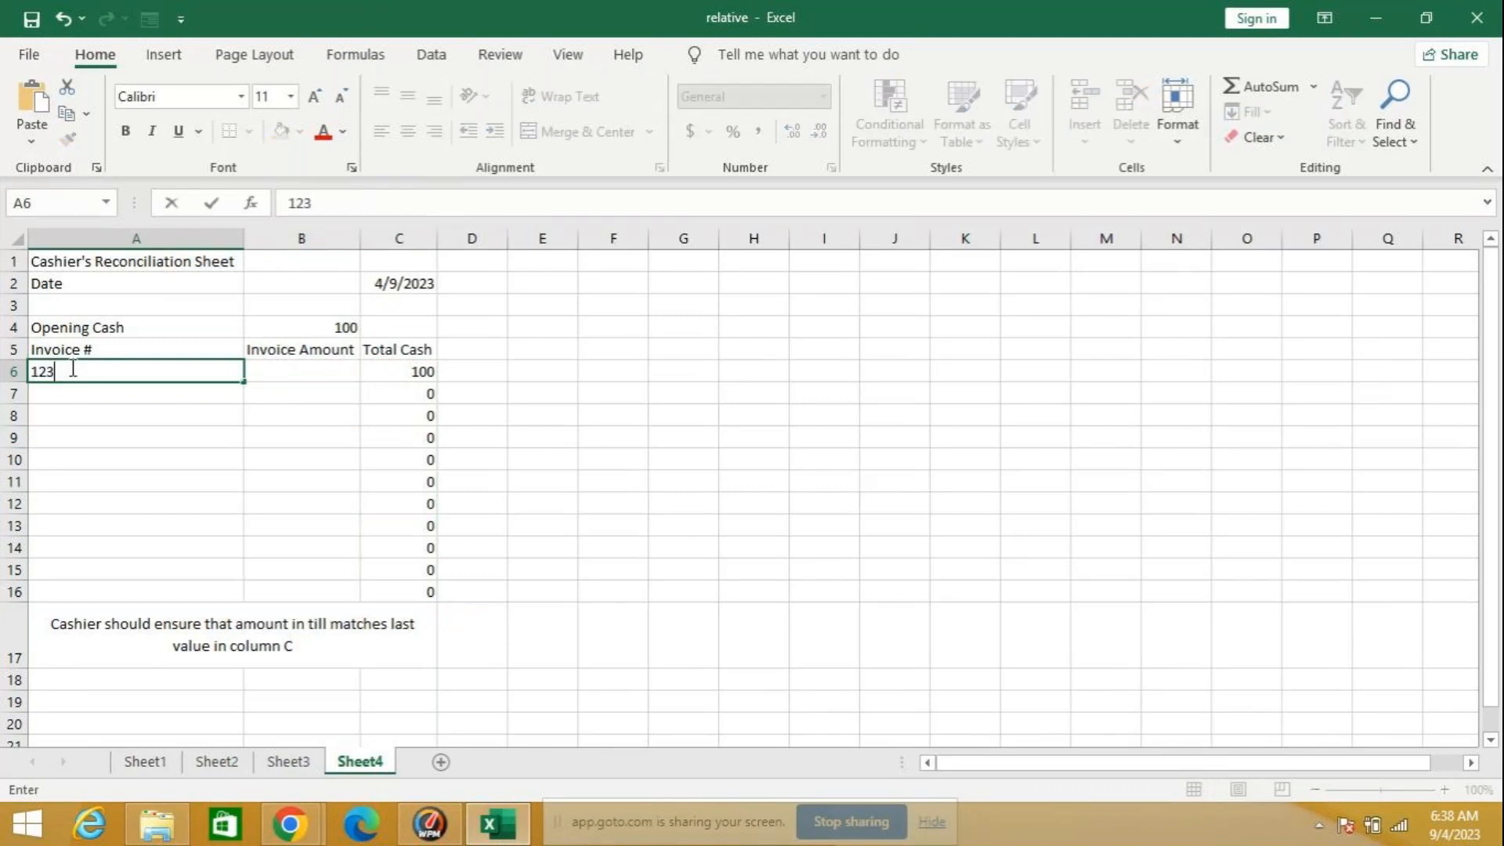
{"action": "left_click", "coordinate": [277, 370]}
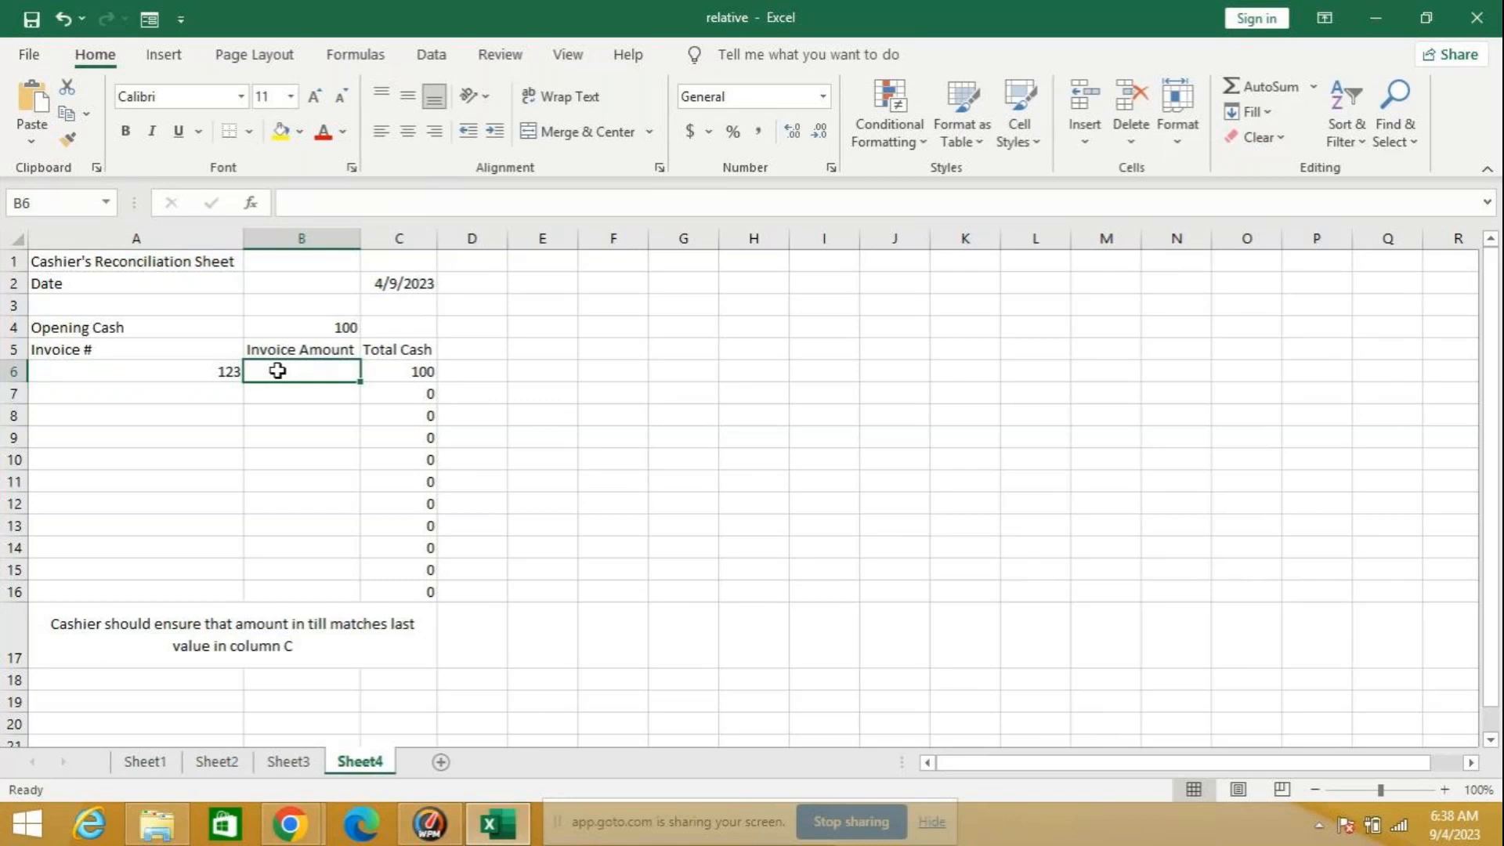
{"action": "type", "text": "50"}
{"action": "key", "text": "Return"}
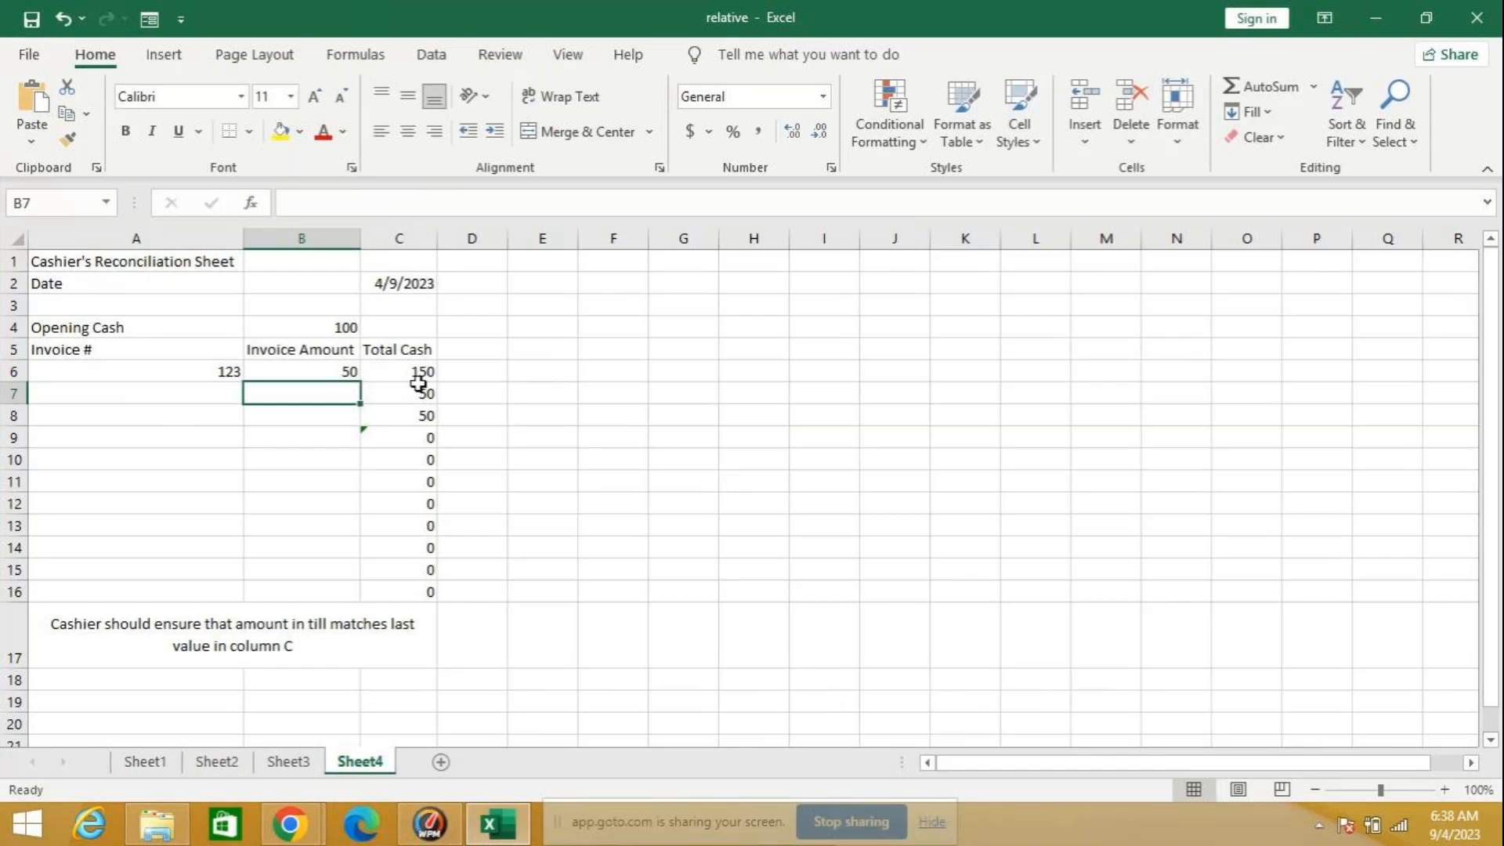
{"action": "type", "text": "40"}
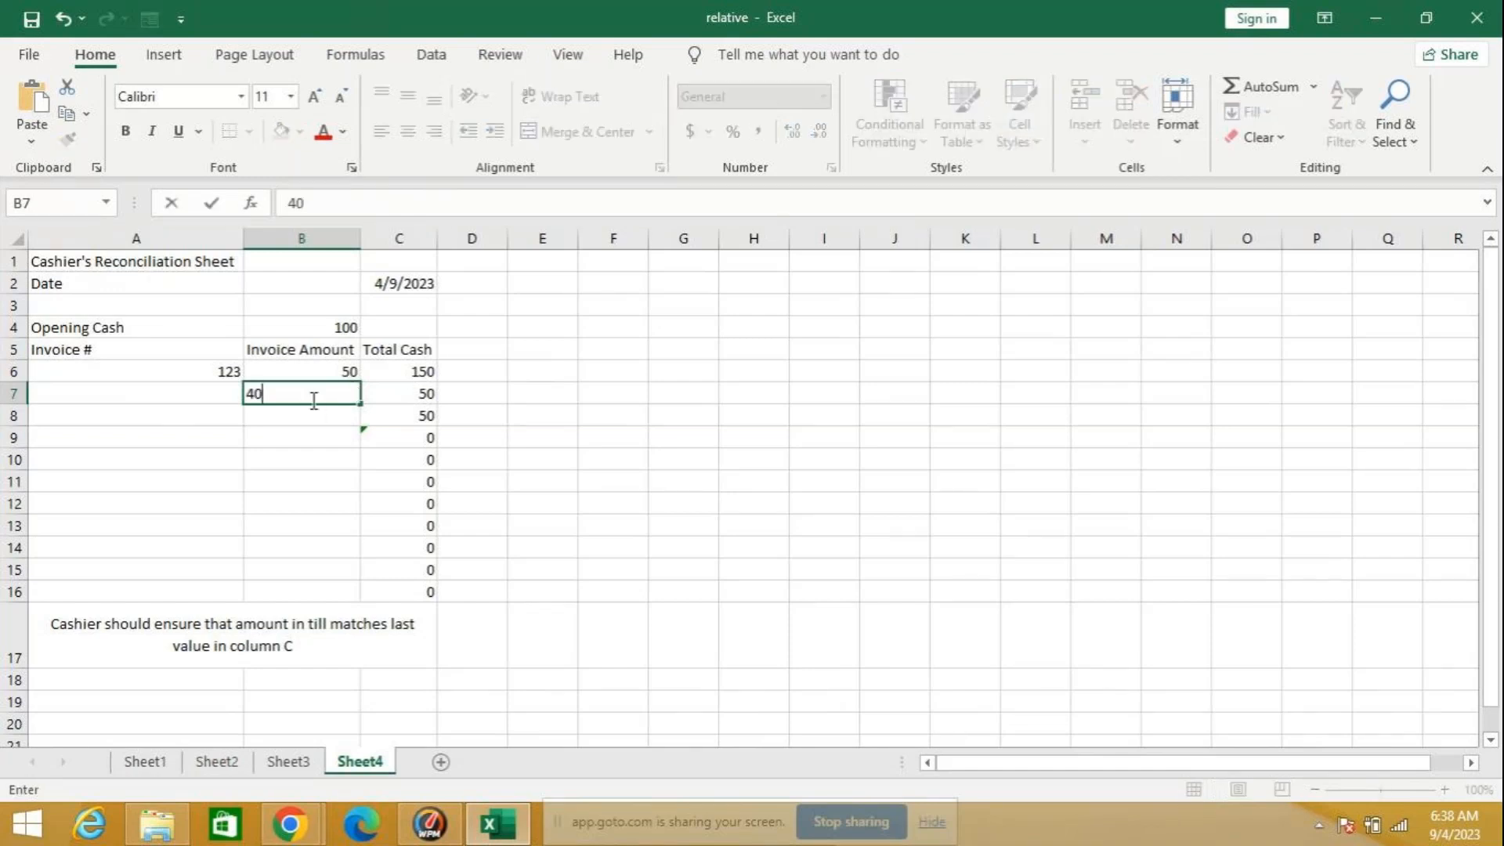
{"action": "key", "text": "Return"}
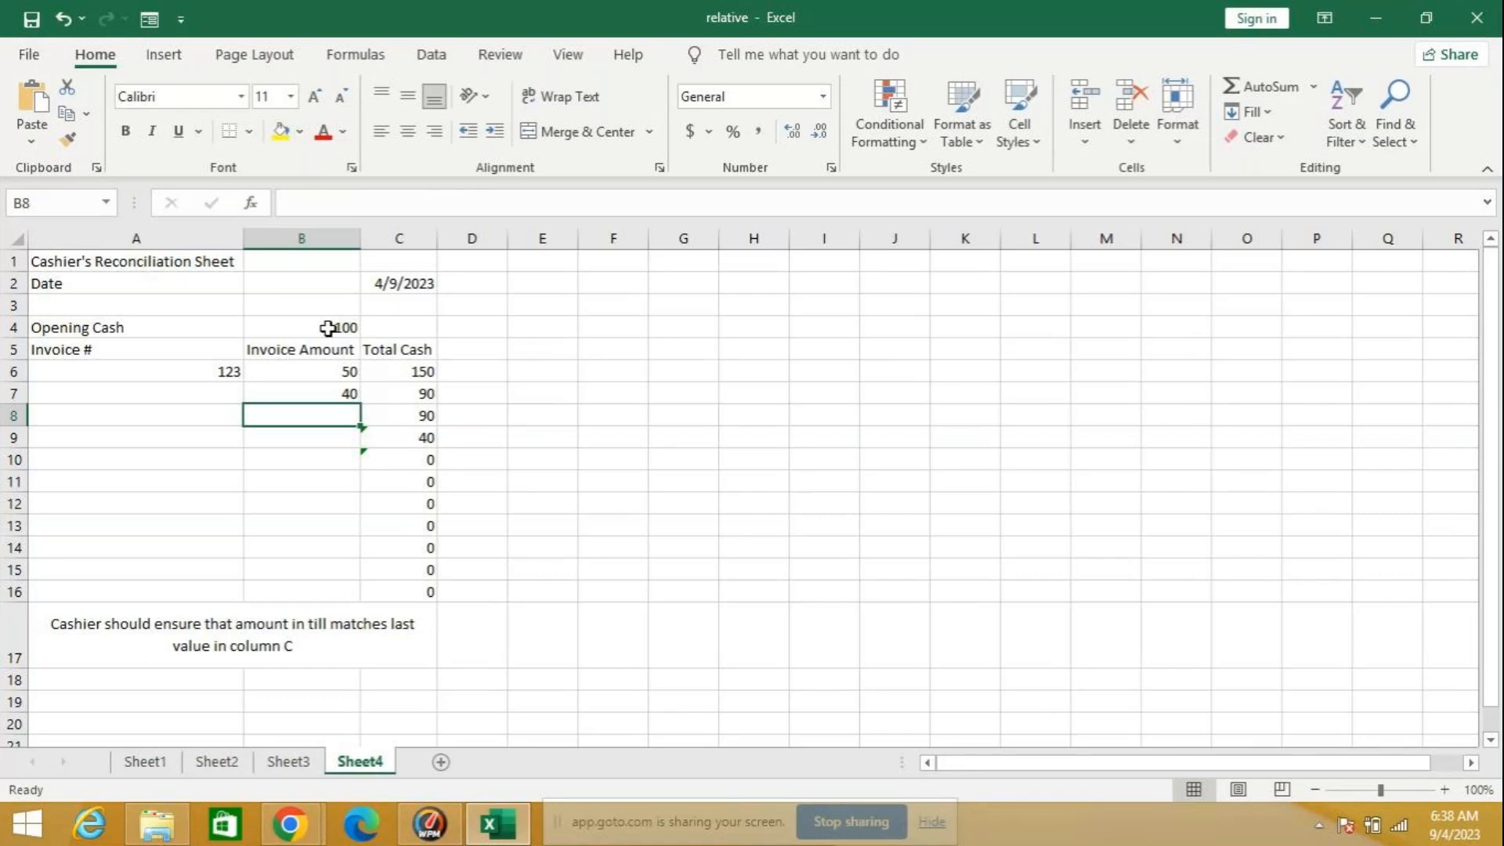
Step: Make the opening cash reference absolute in C6, giving =SUM($B$4:B6), and fill the formula down through C16
{"action": "left_click", "coordinate": [379, 373]}
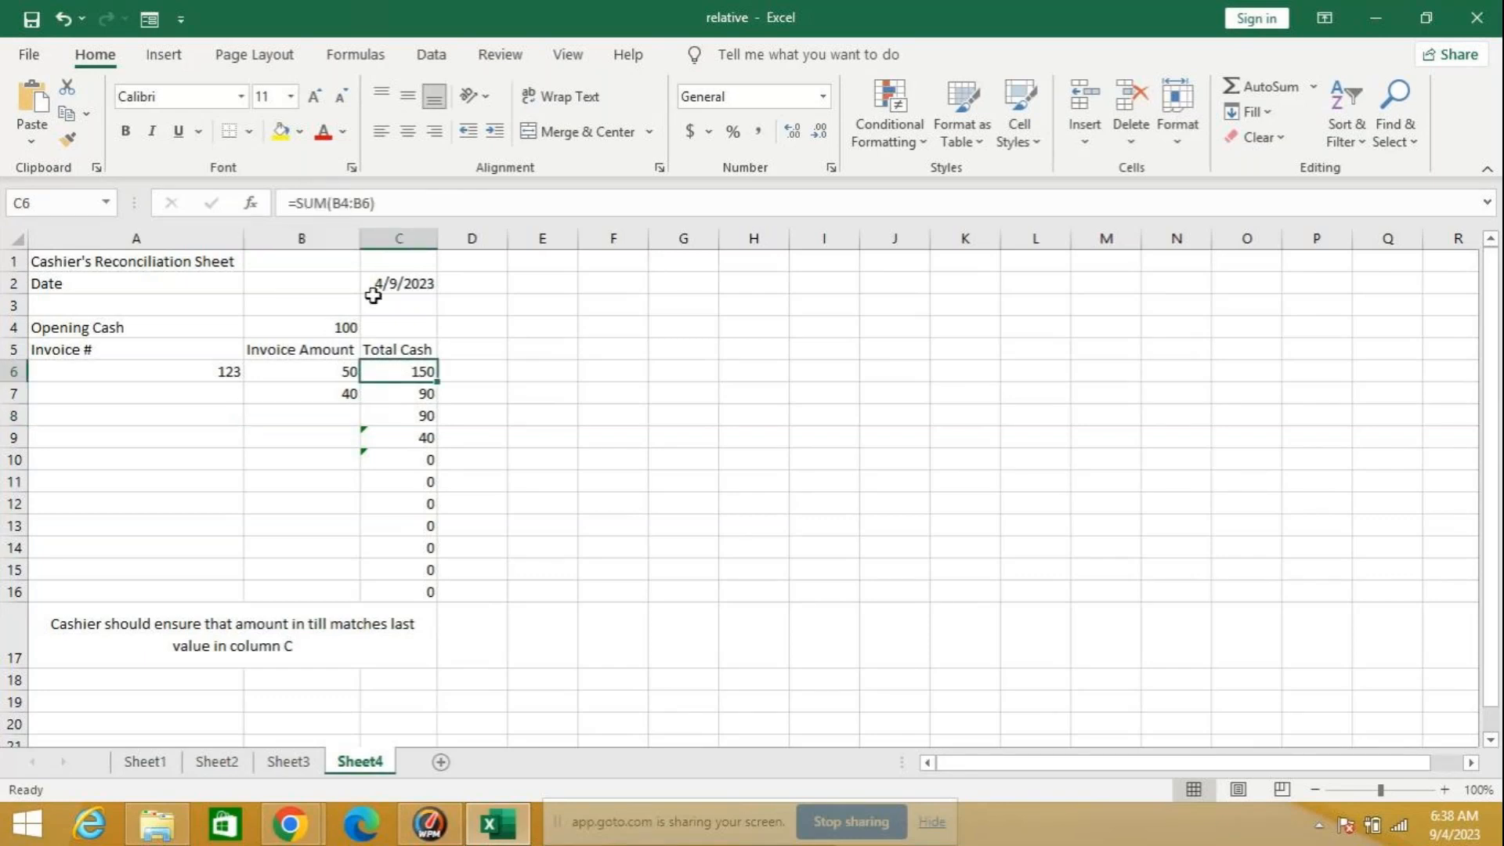
{"action": "left_click", "coordinate": [343, 202]}
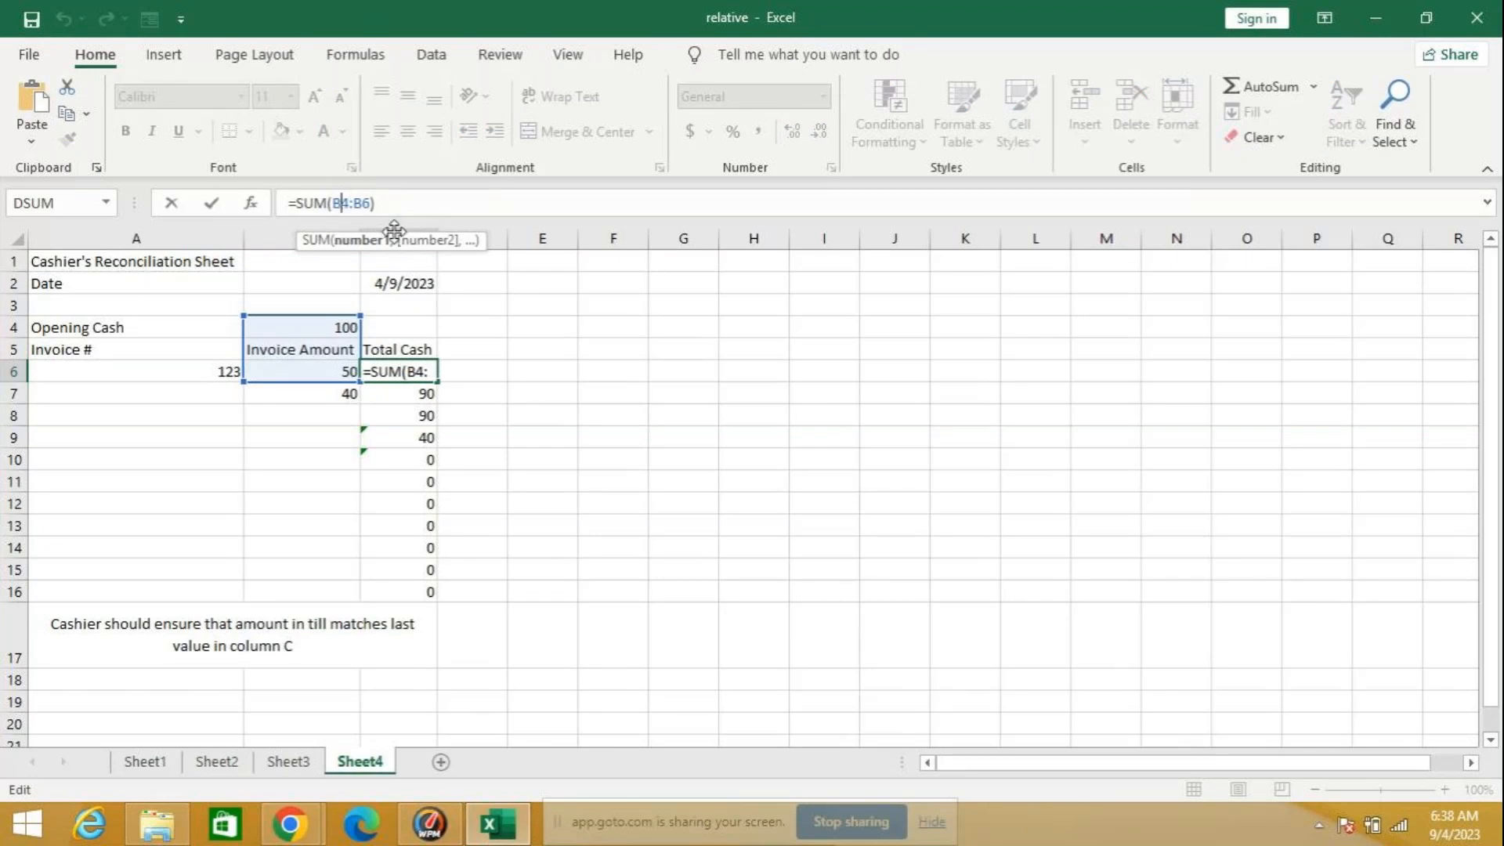
{"action": "key", "text": "F4"}
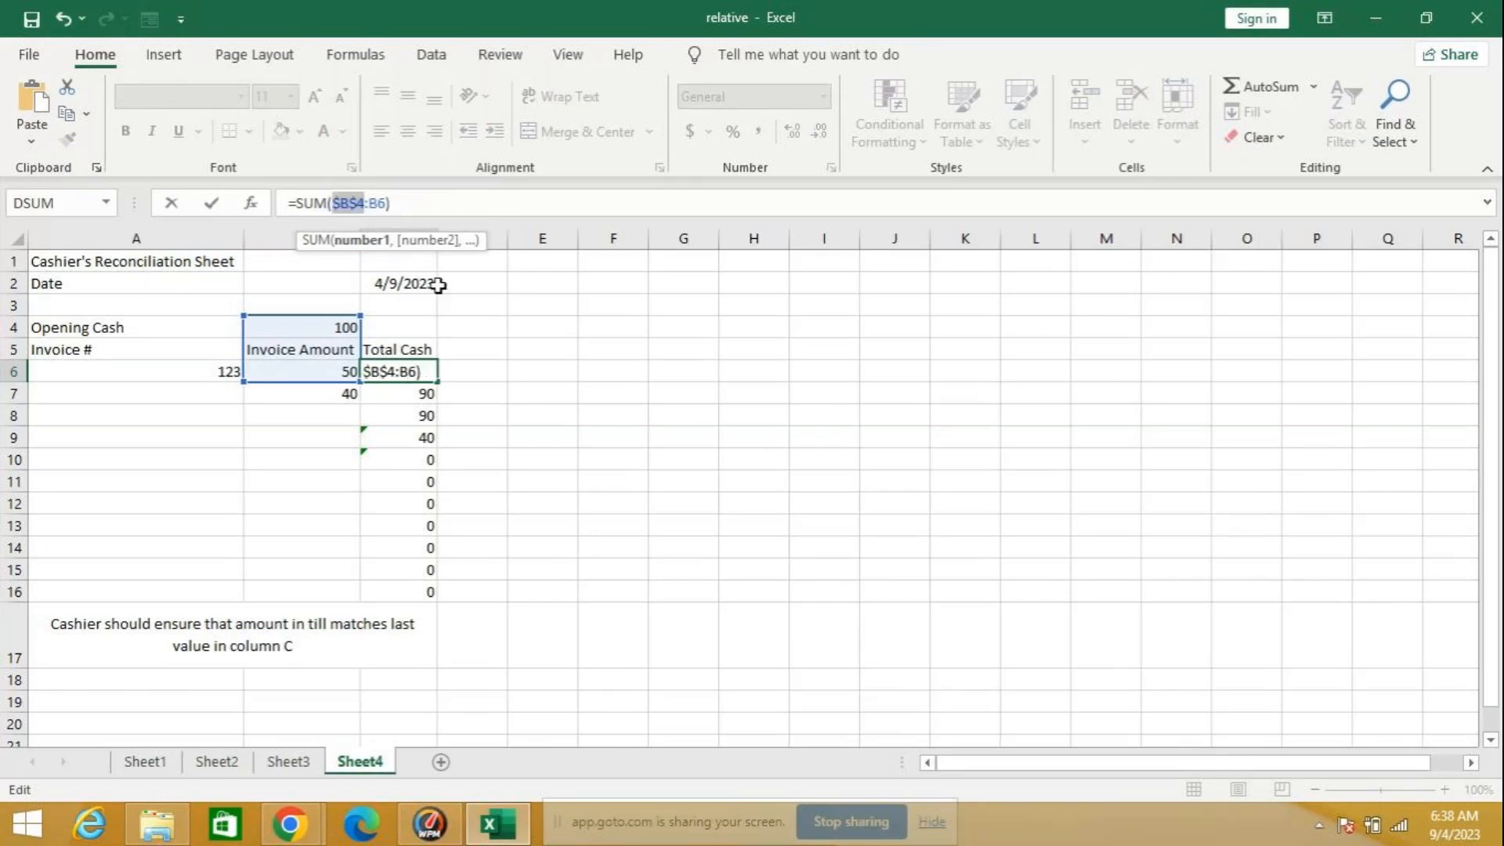
{"action": "key", "text": "Return"}
{"action": "left_click", "coordinate": [410, 372]}
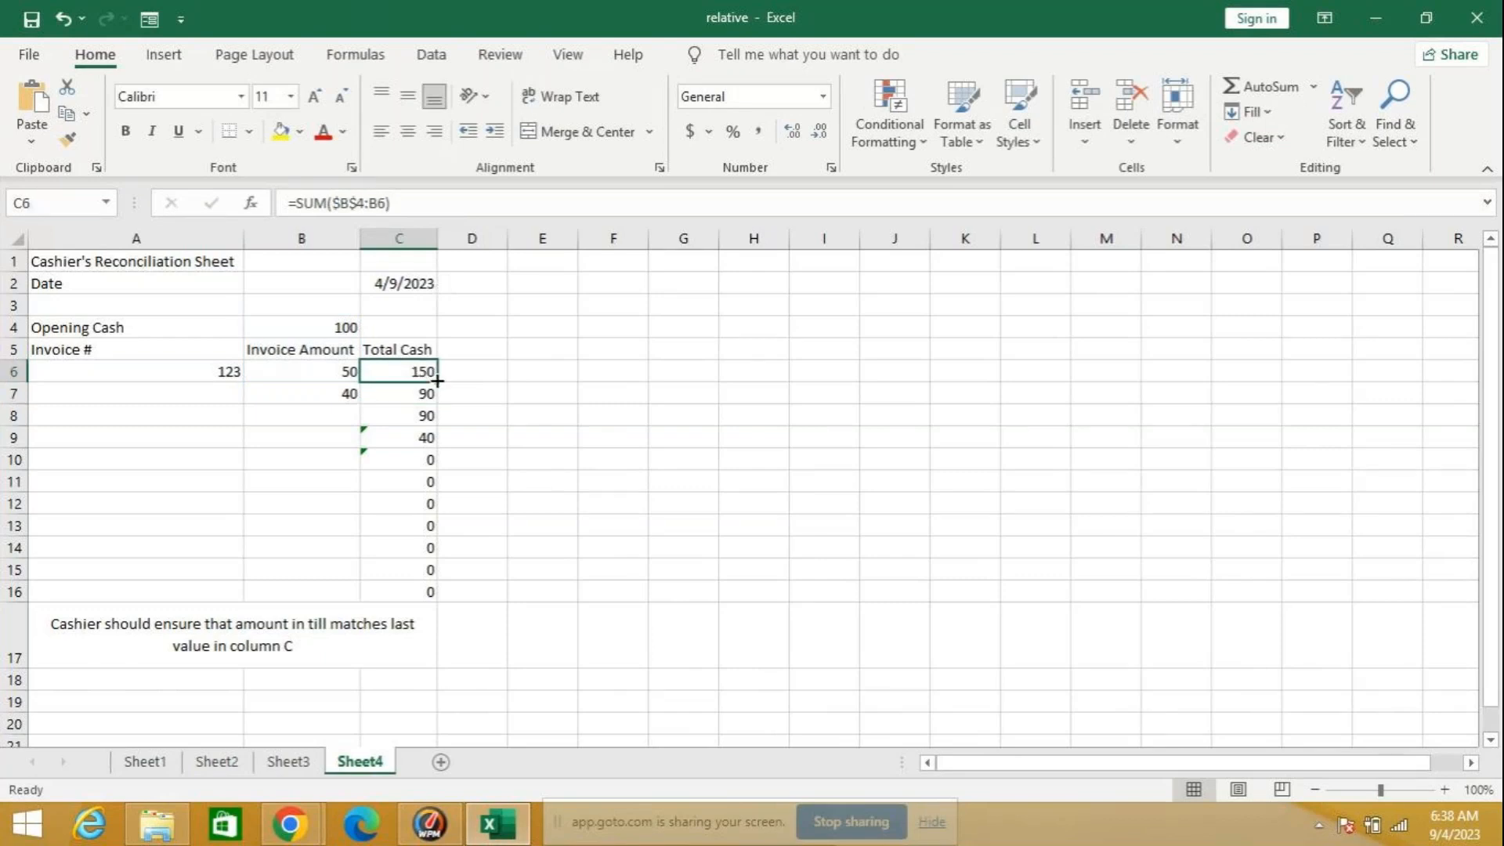
{"action": "double_click", "coordinate": [437, 381]}
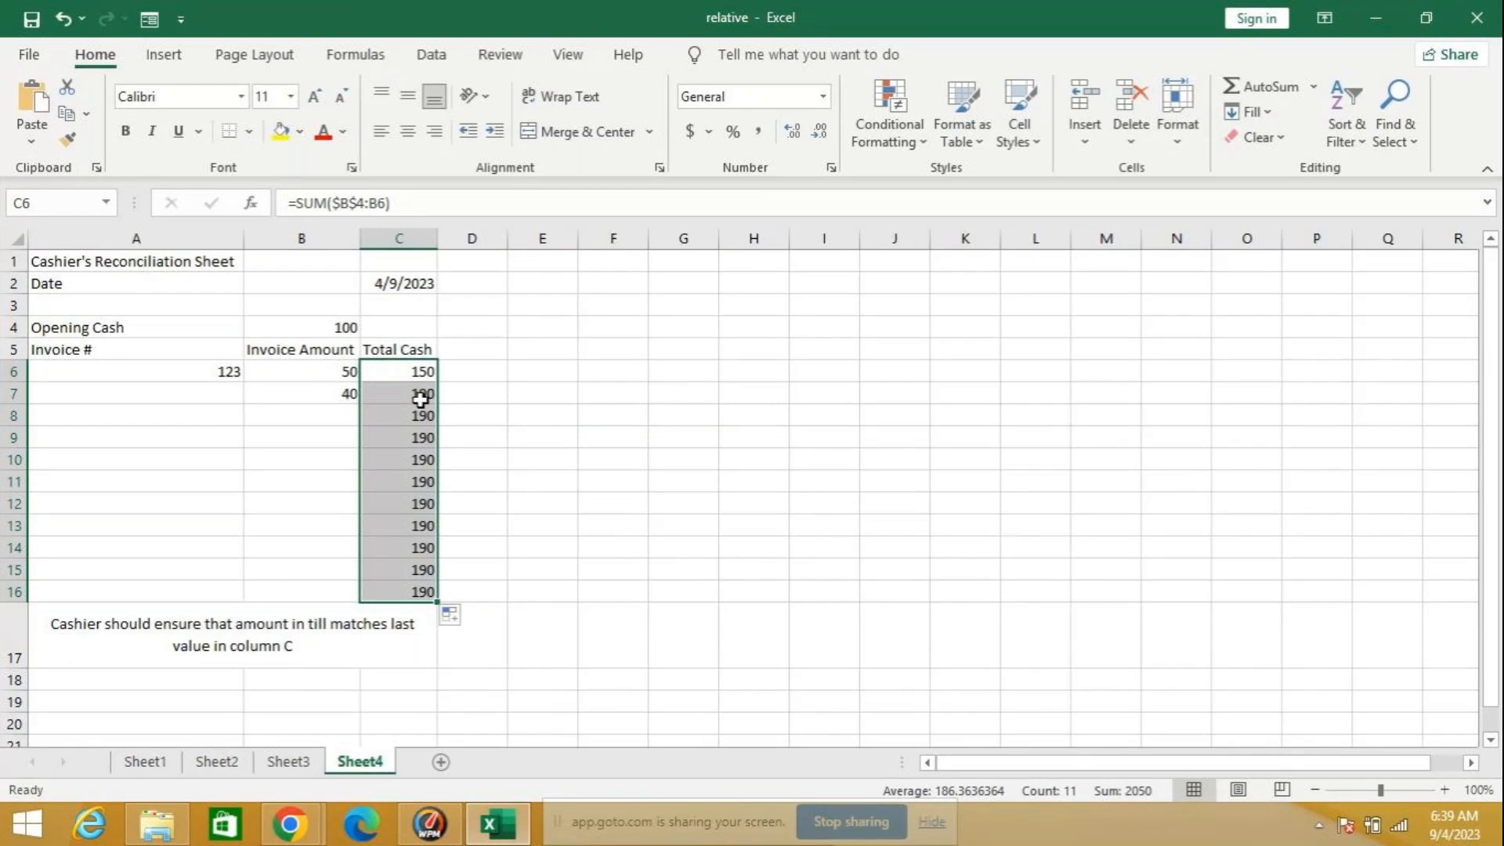
Step: Enter invoice number 3434 in A7, and invoice number 6767 in A8 with an amount of 150 in B8
{"action": "left_click", "coordinate": [190, 404]}
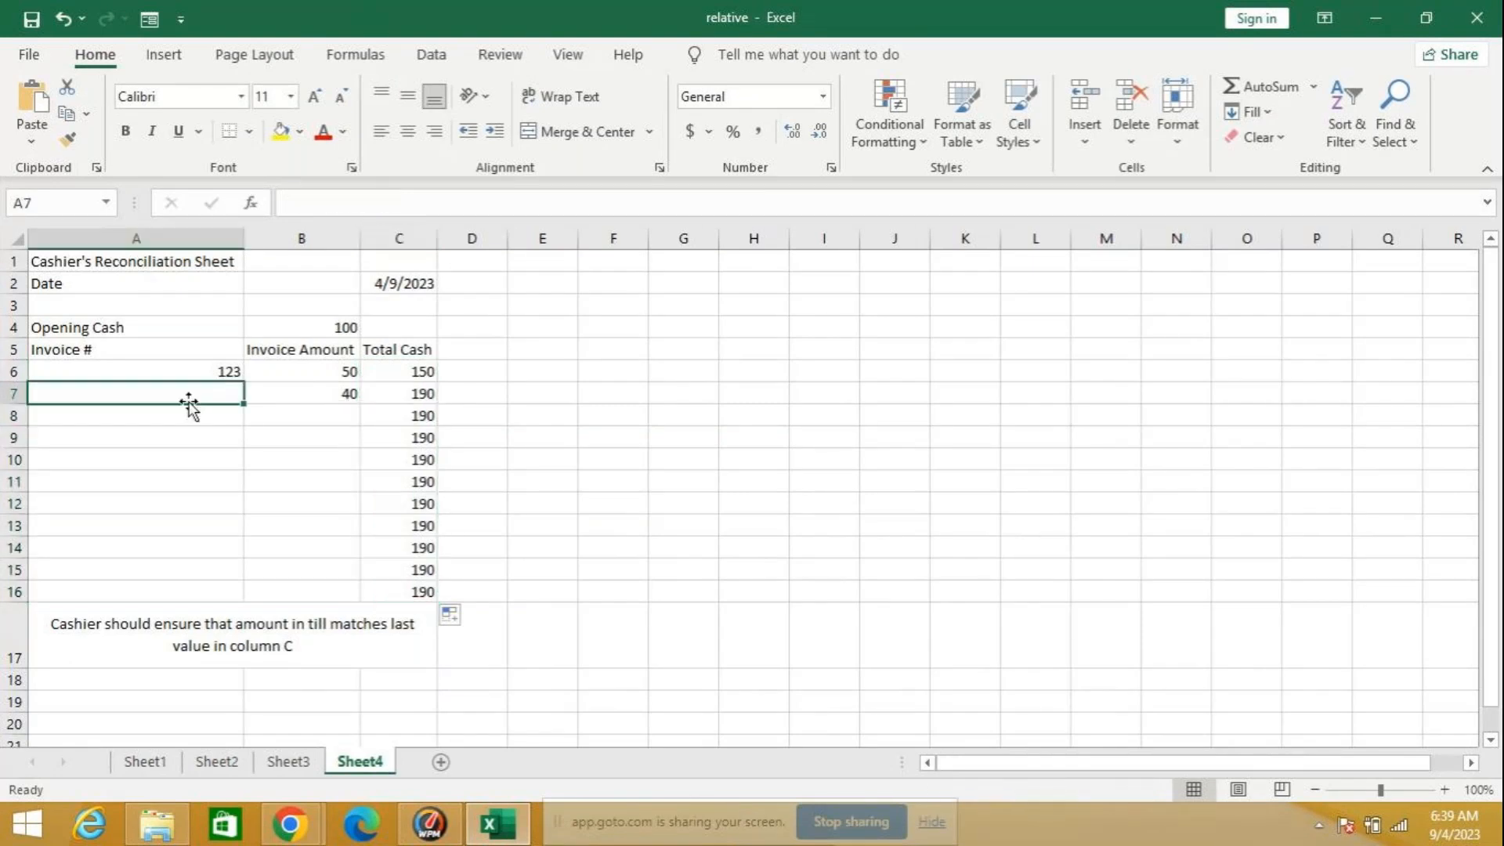
{"action": "type", "text": "3434"}
{"action": "left_click", "coordinate": [195, 399]}
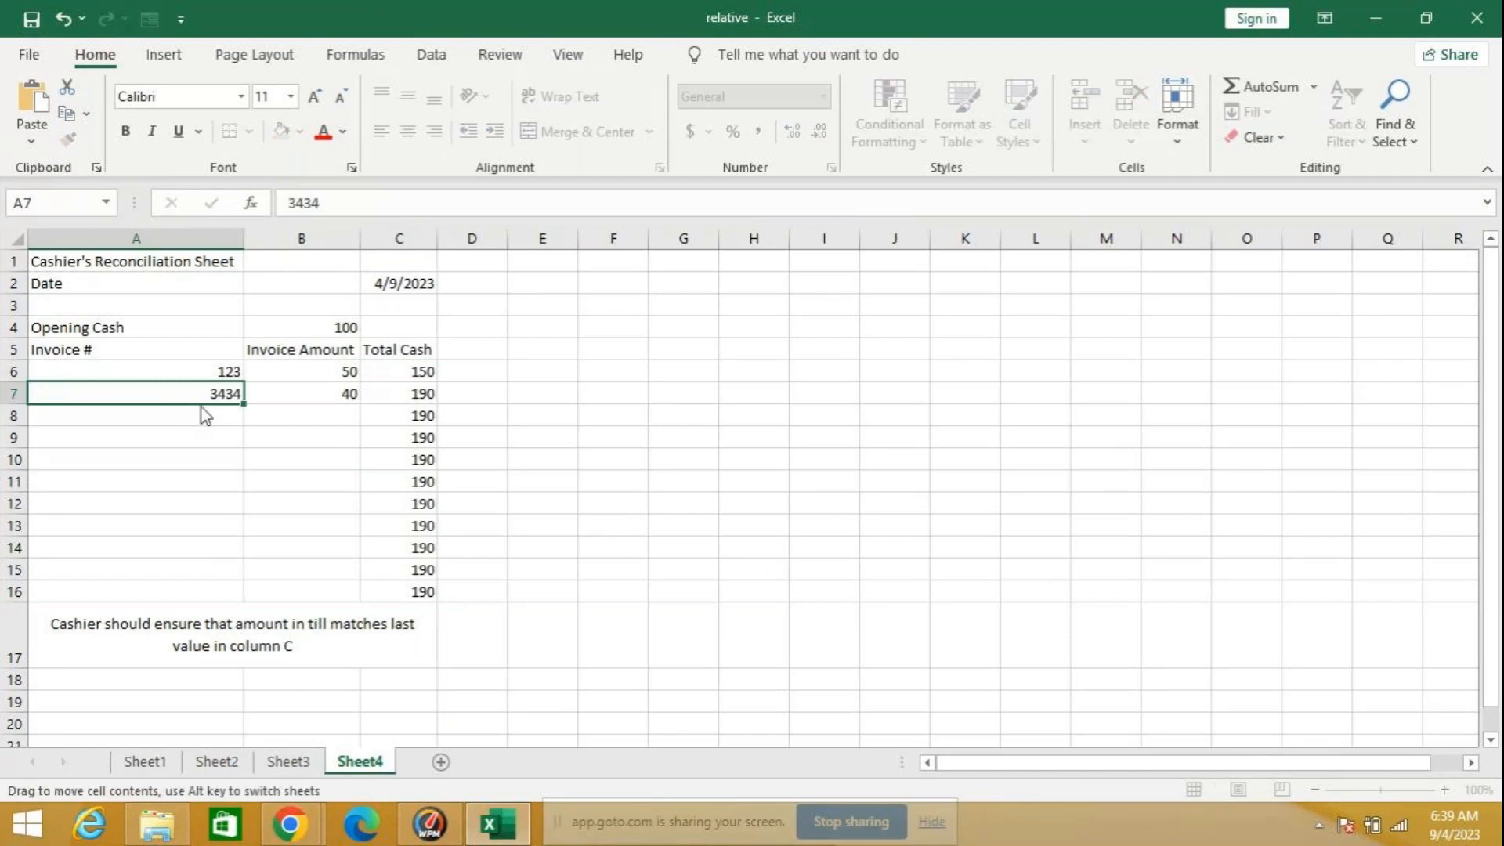
{"action": "left_click", "coordinate": [198, 416]}
{"action": "type", "text": "6767"}
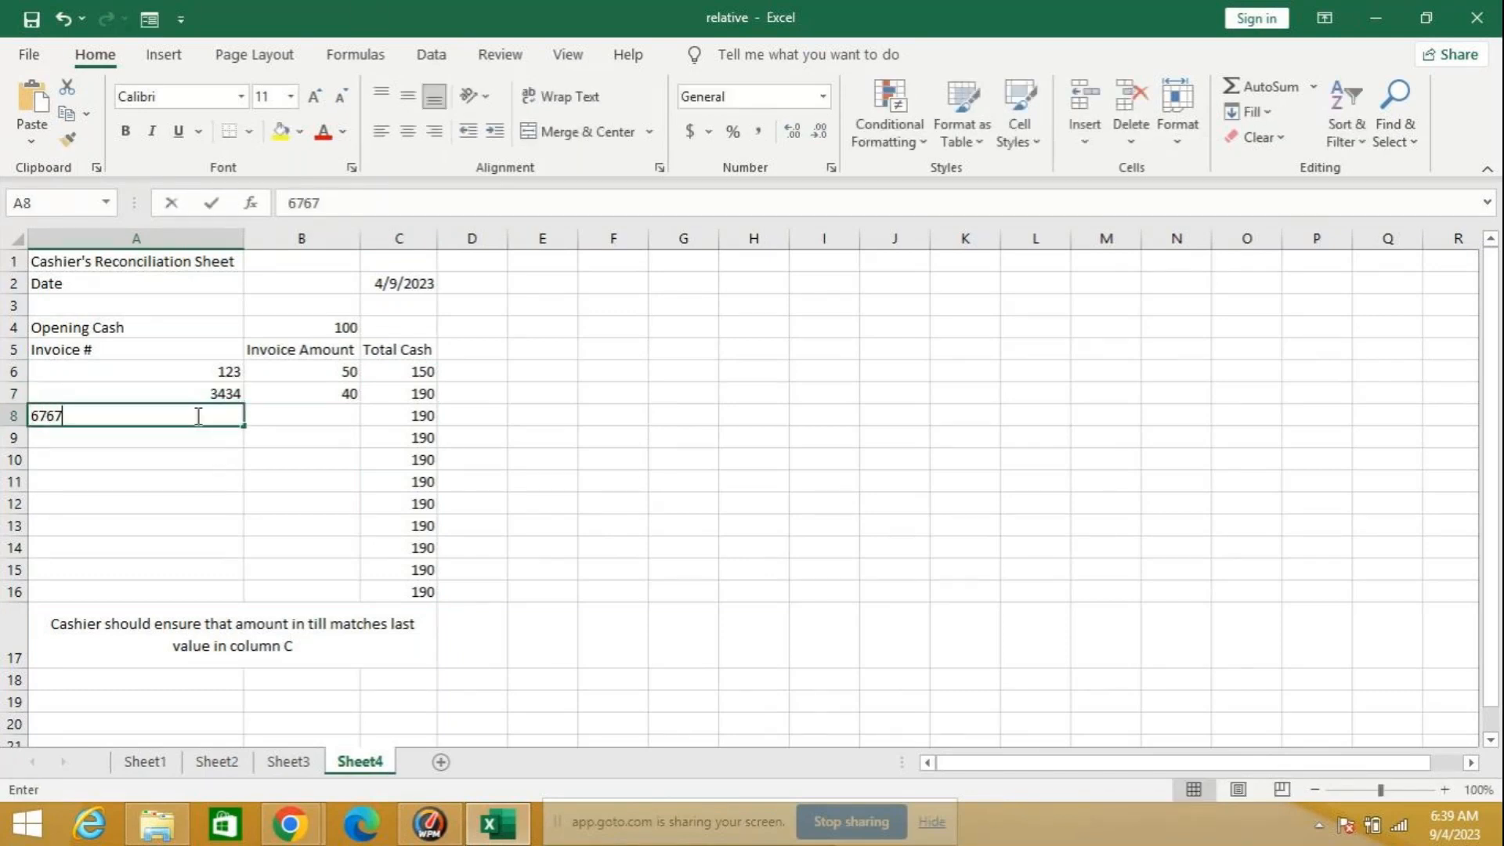
{"action": "left_click", "coordinate": [284, 415]}
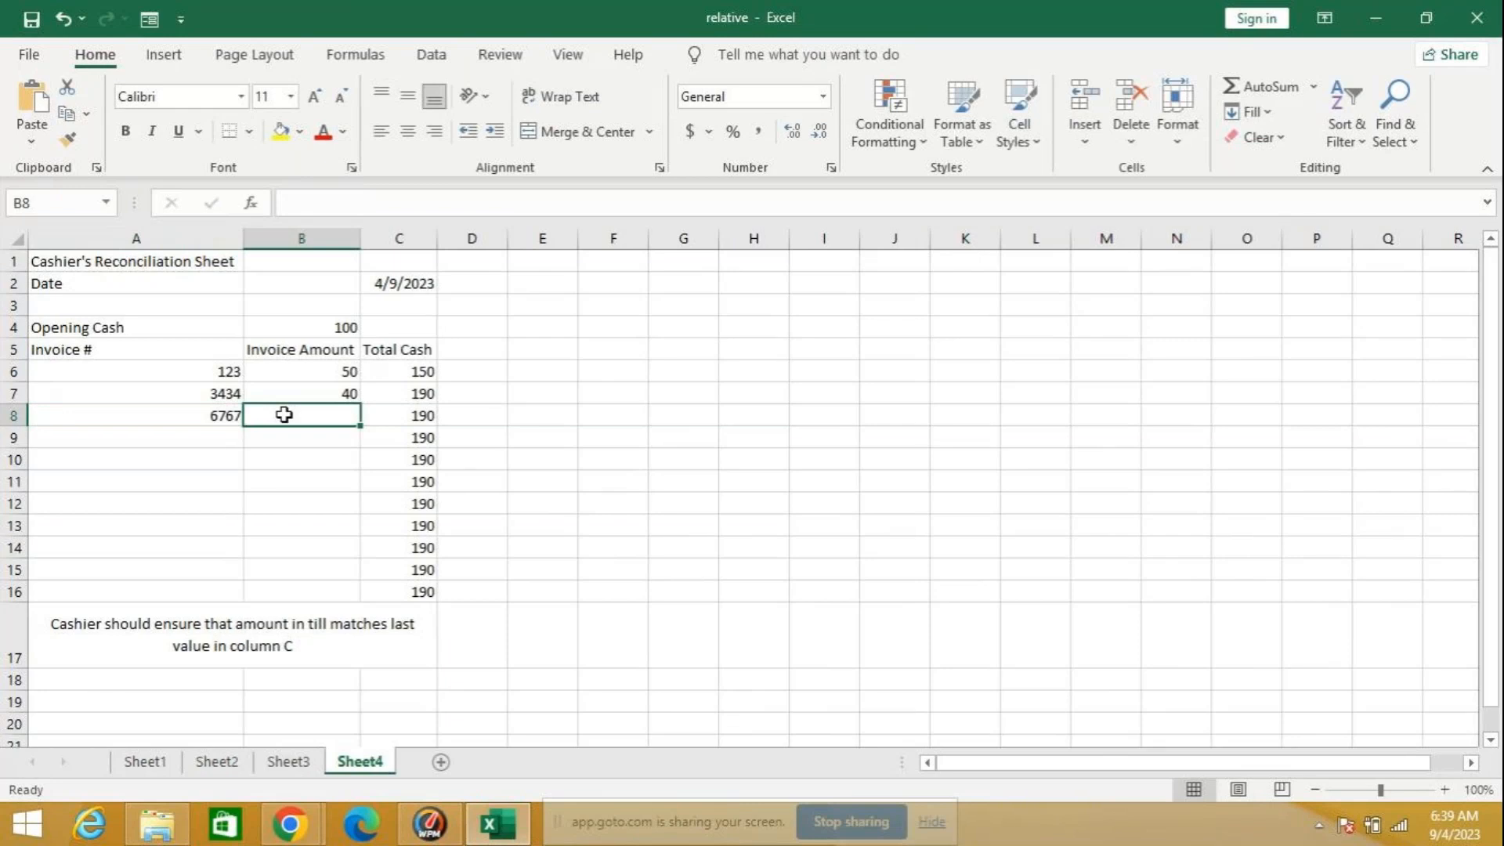
{"action": "type", "text": "150"}
{"action": "key", "text": "Return"}
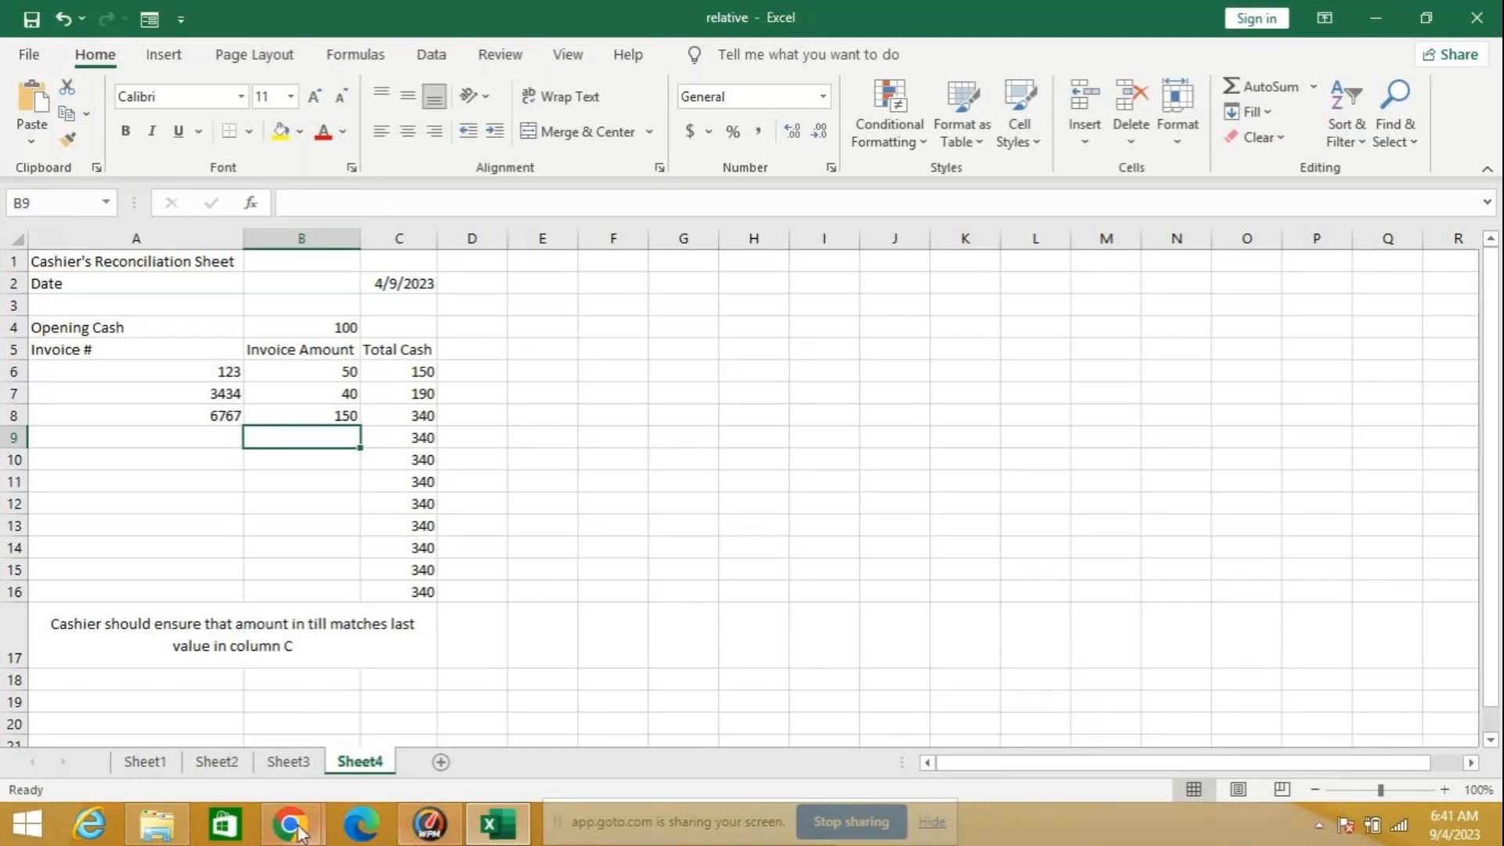
Step: Switch to a new Google Chrome window and search the web for "zenoxexpr"
{"action": "mouse_move", "coordinate": [295, 831]}
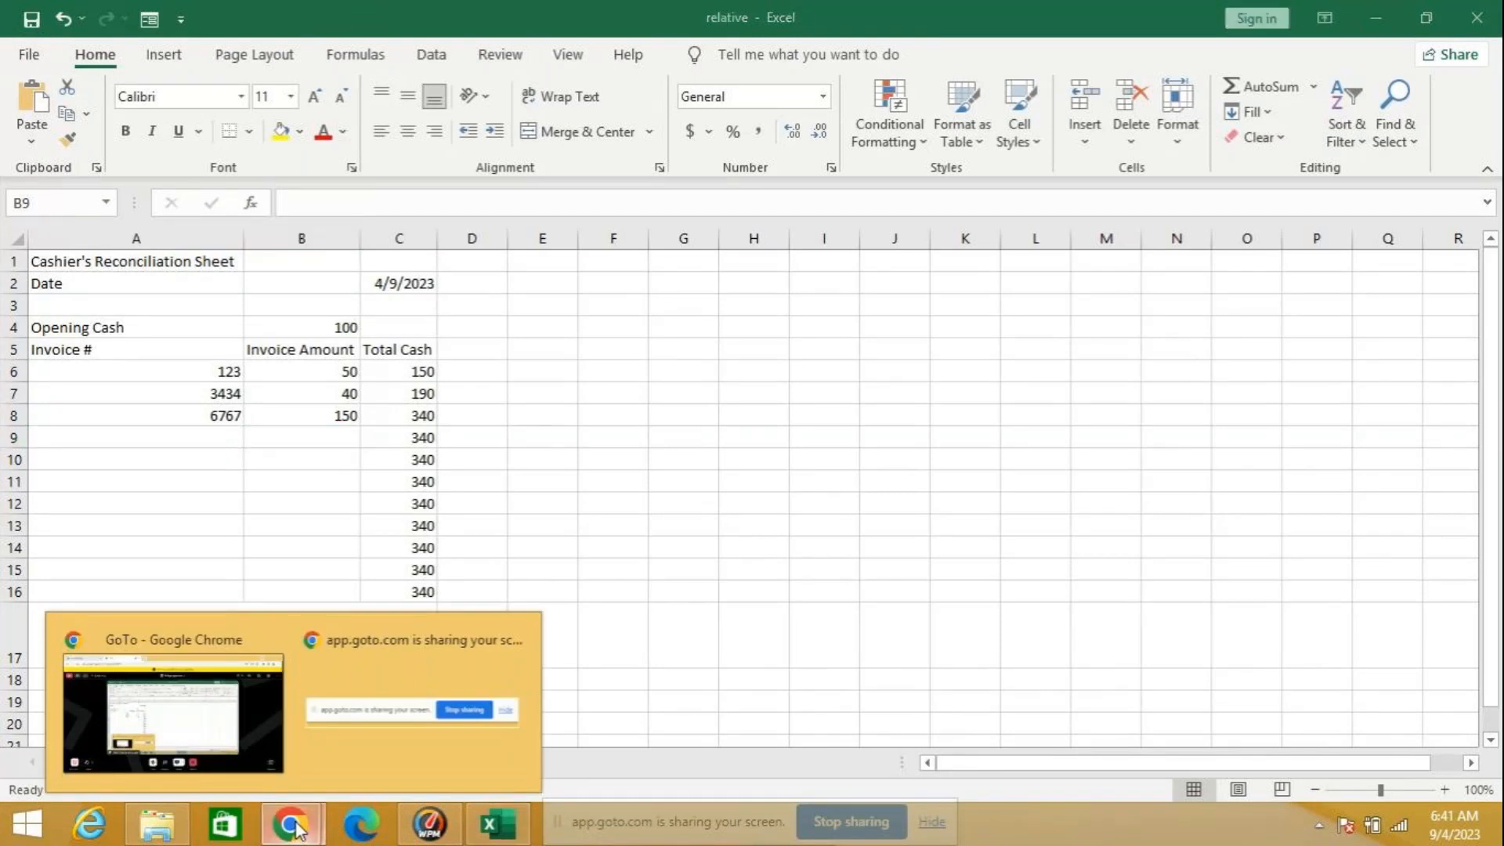
{"action": "right_click", "coordinate": [301, 830]}
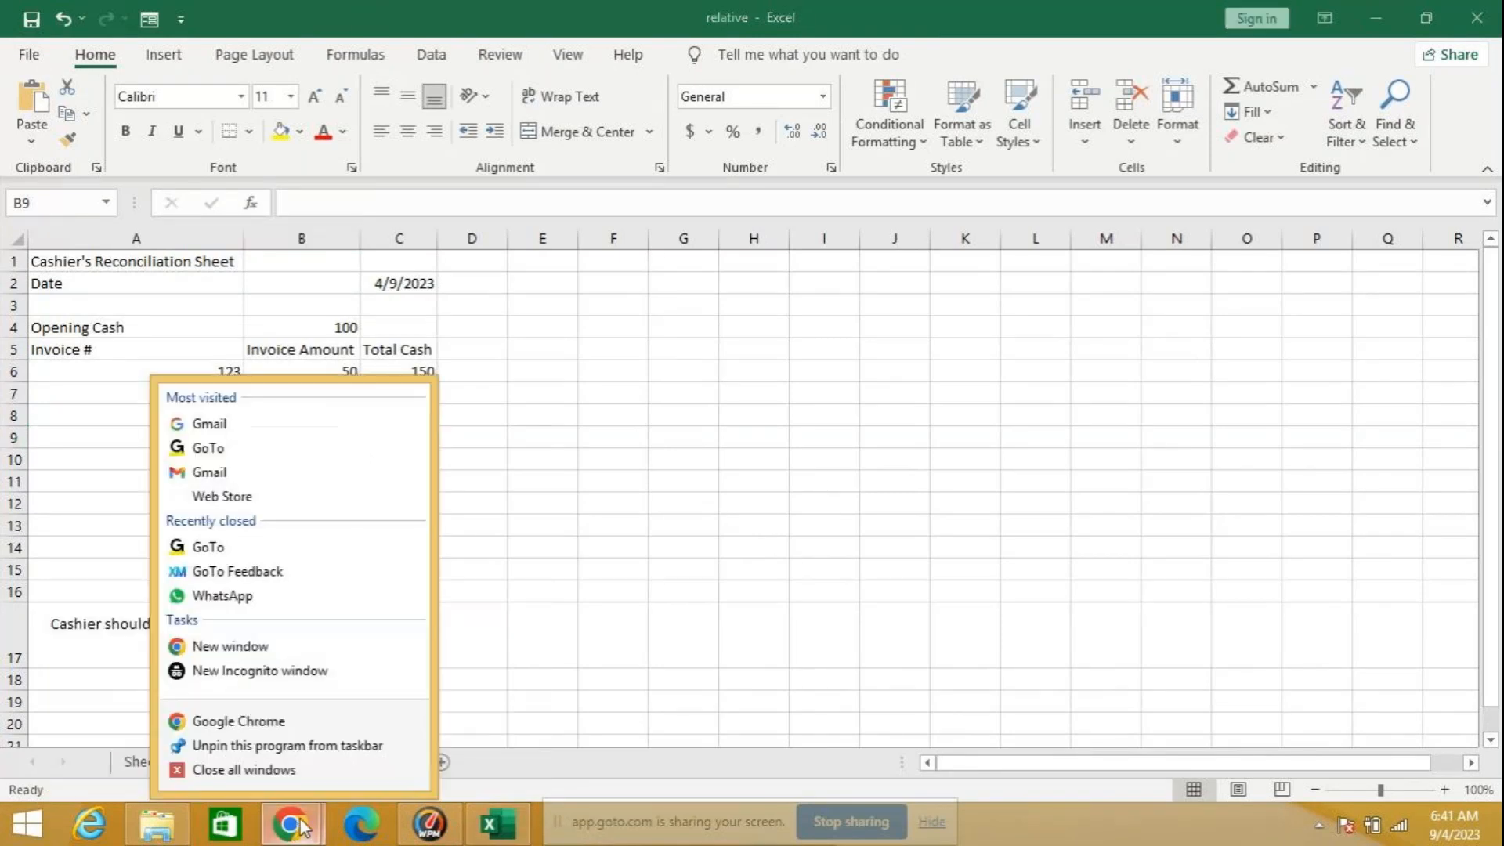
{"action": "left_click", "coordinate": [281, 644]}
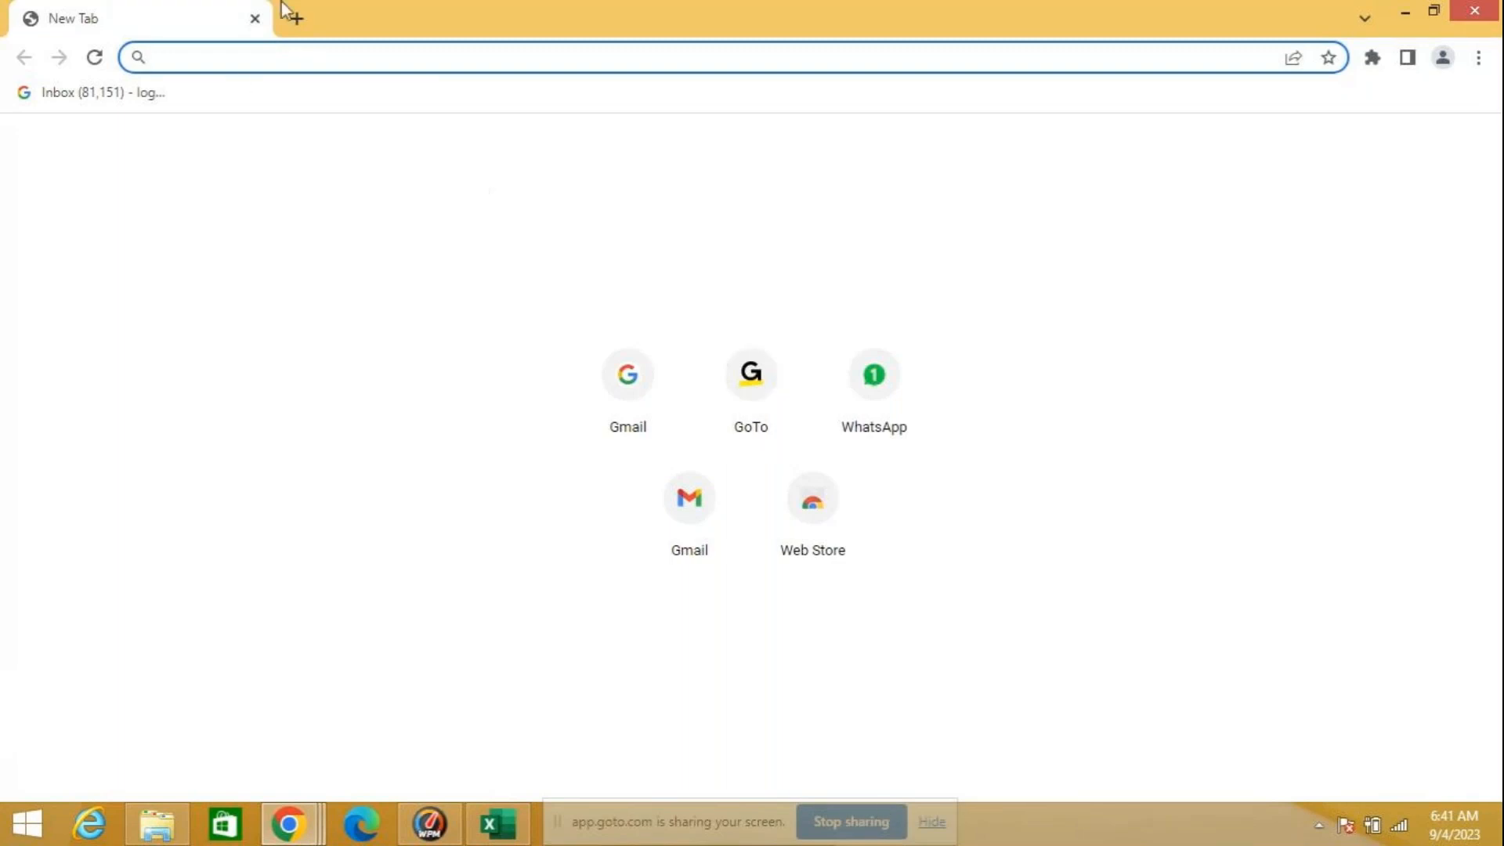
{"action": "type", "text": "z"}
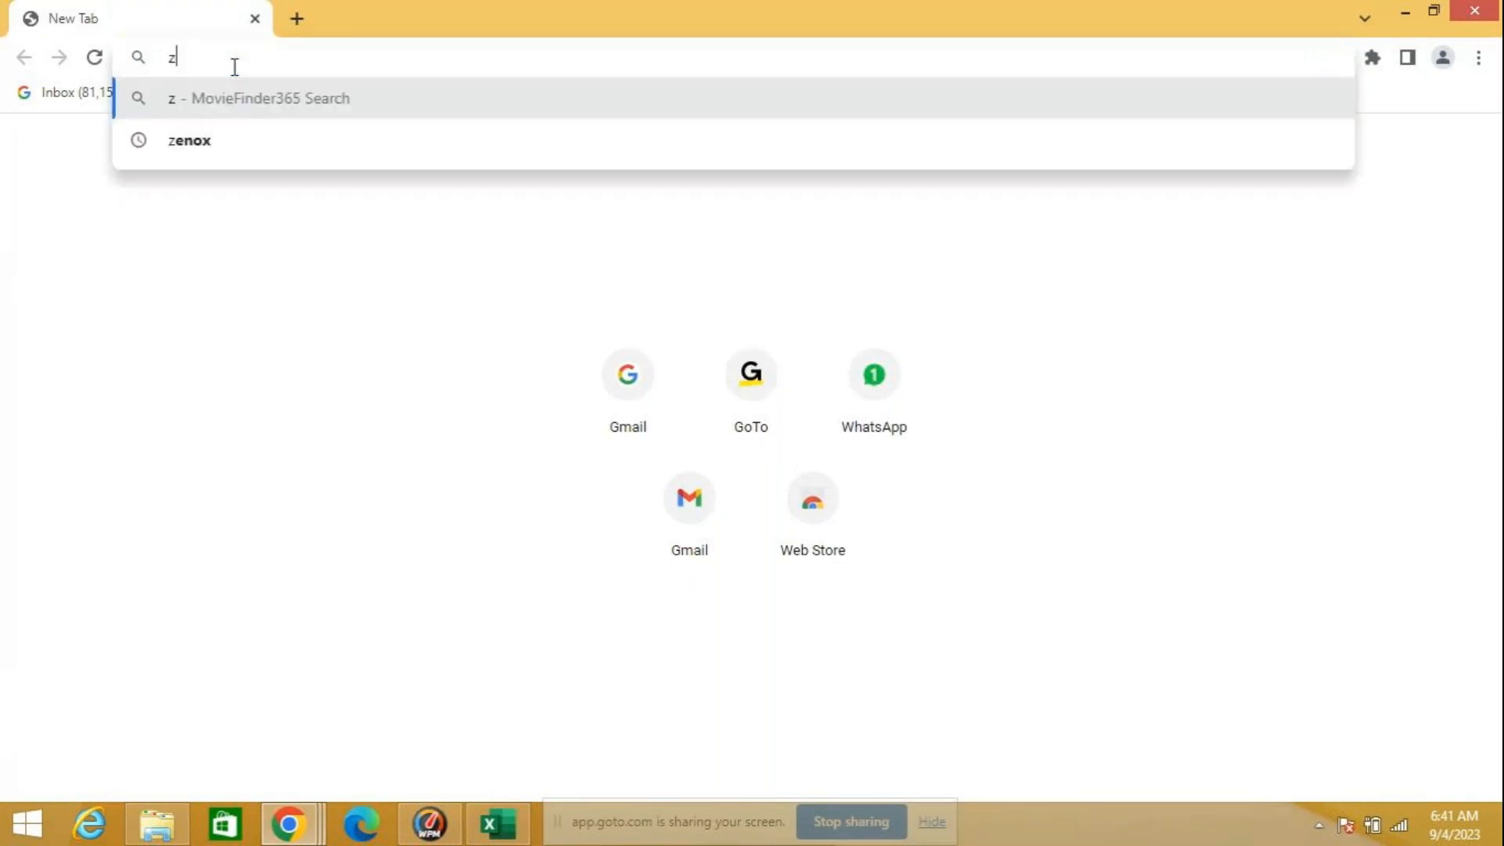
{"action": "type", "text": "enoxe"}
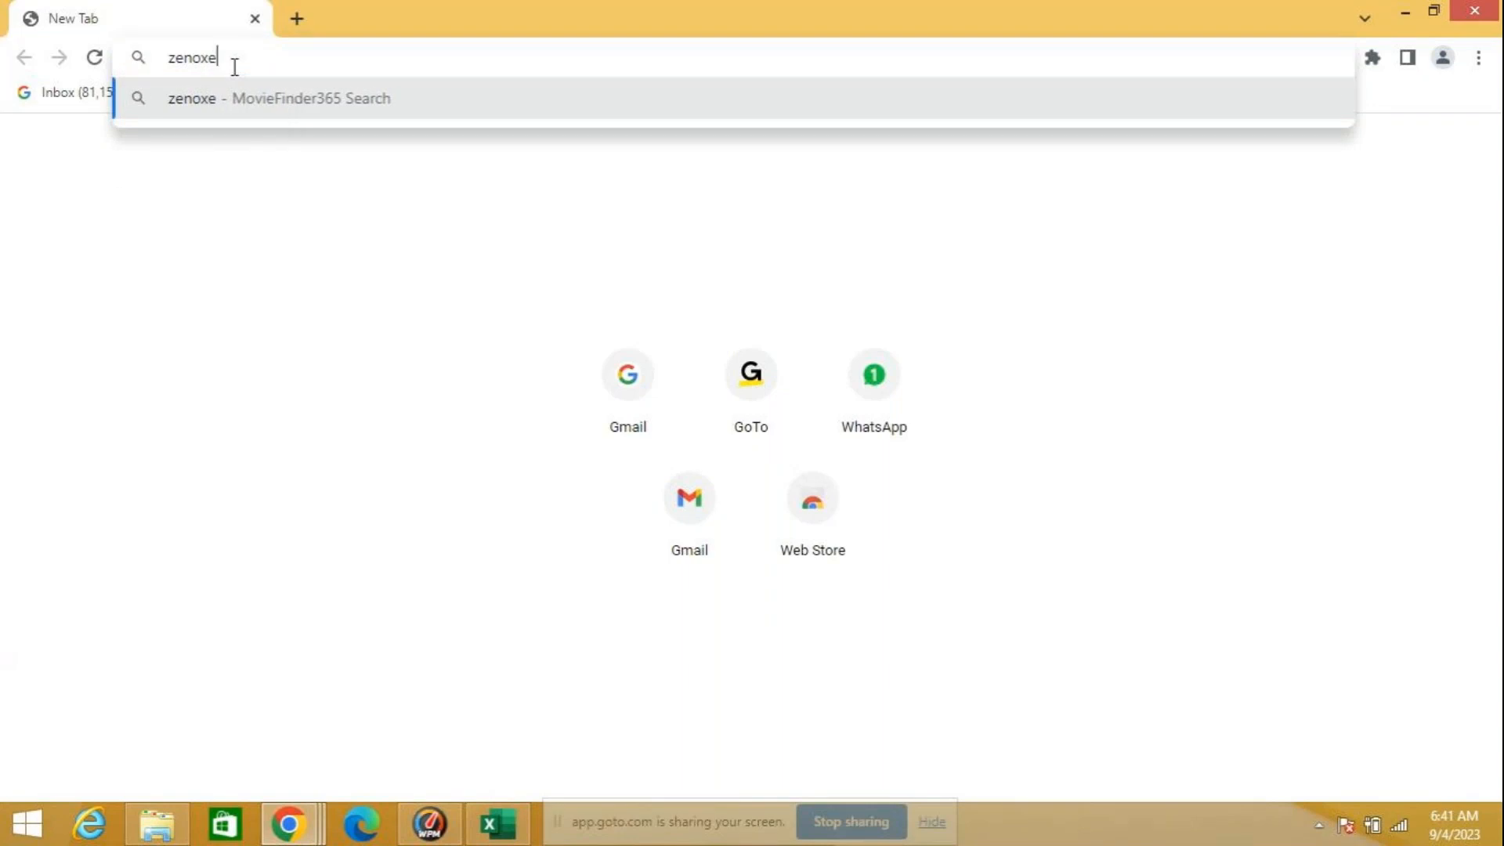
{"action": "key", "text": "BackSpace"}
{"action": "type", "text": "expr"}
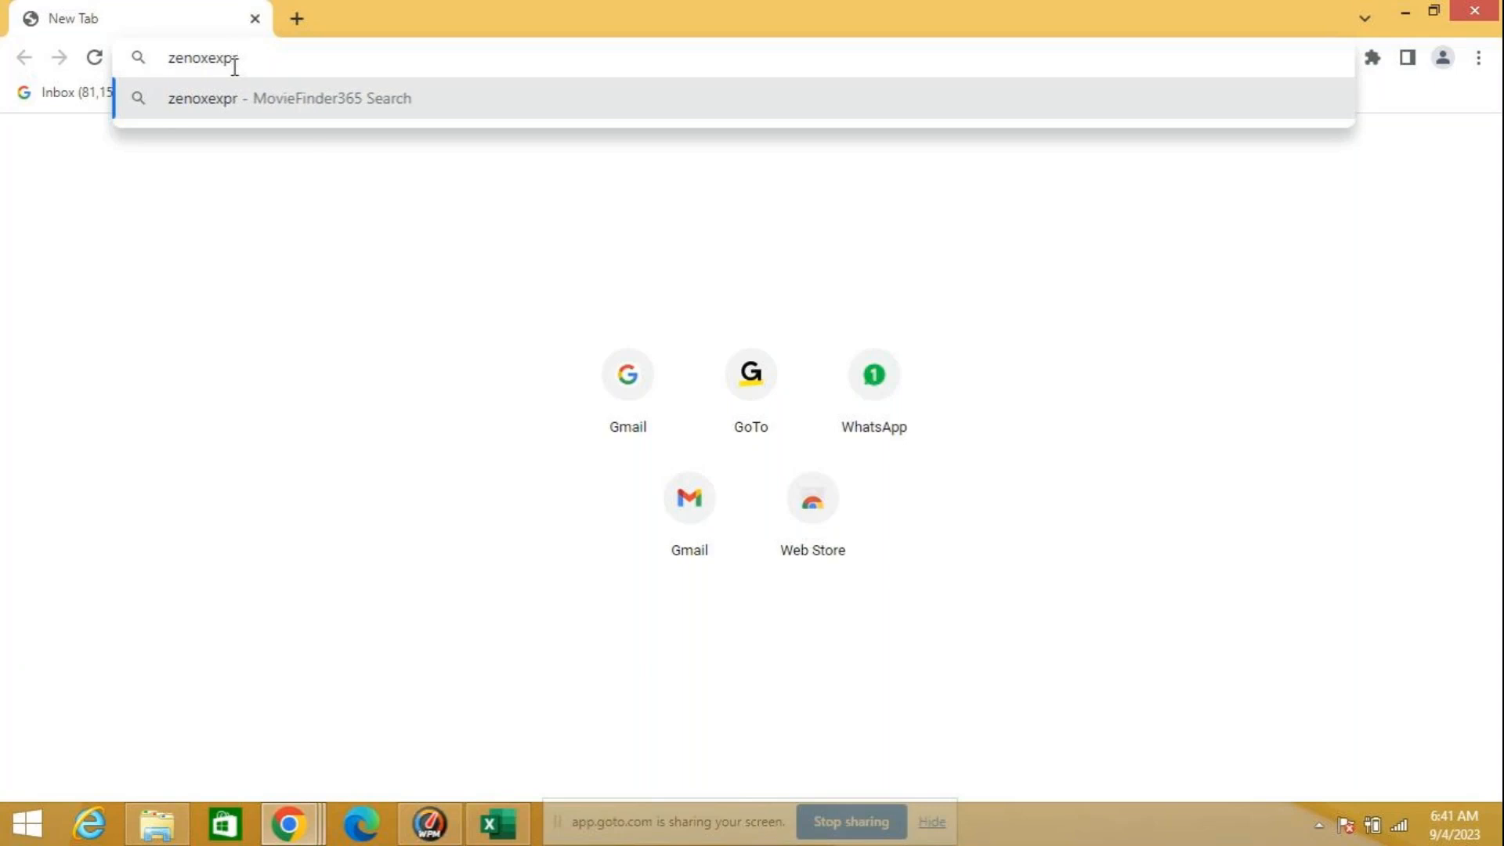
{"action": "key", "text": "Return"}
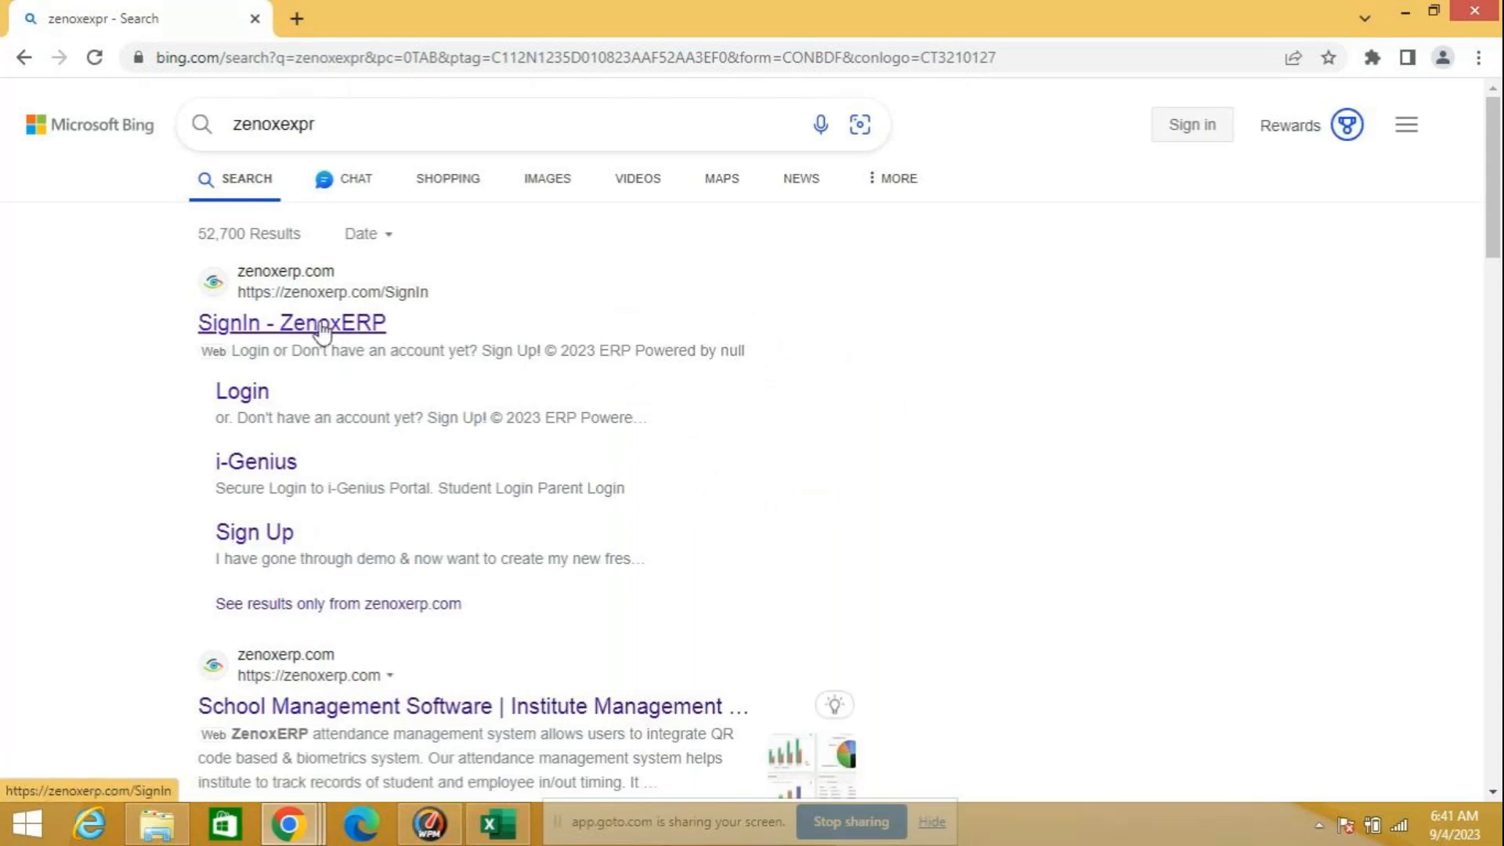
Step: Refine the web search to "zenoxexpr student login" and open the Student Login result from zenoxerp.com
{"action": "scroll", "coordinate": [307, 374], "scroll_direction": "down", "scroll_amount": 2}
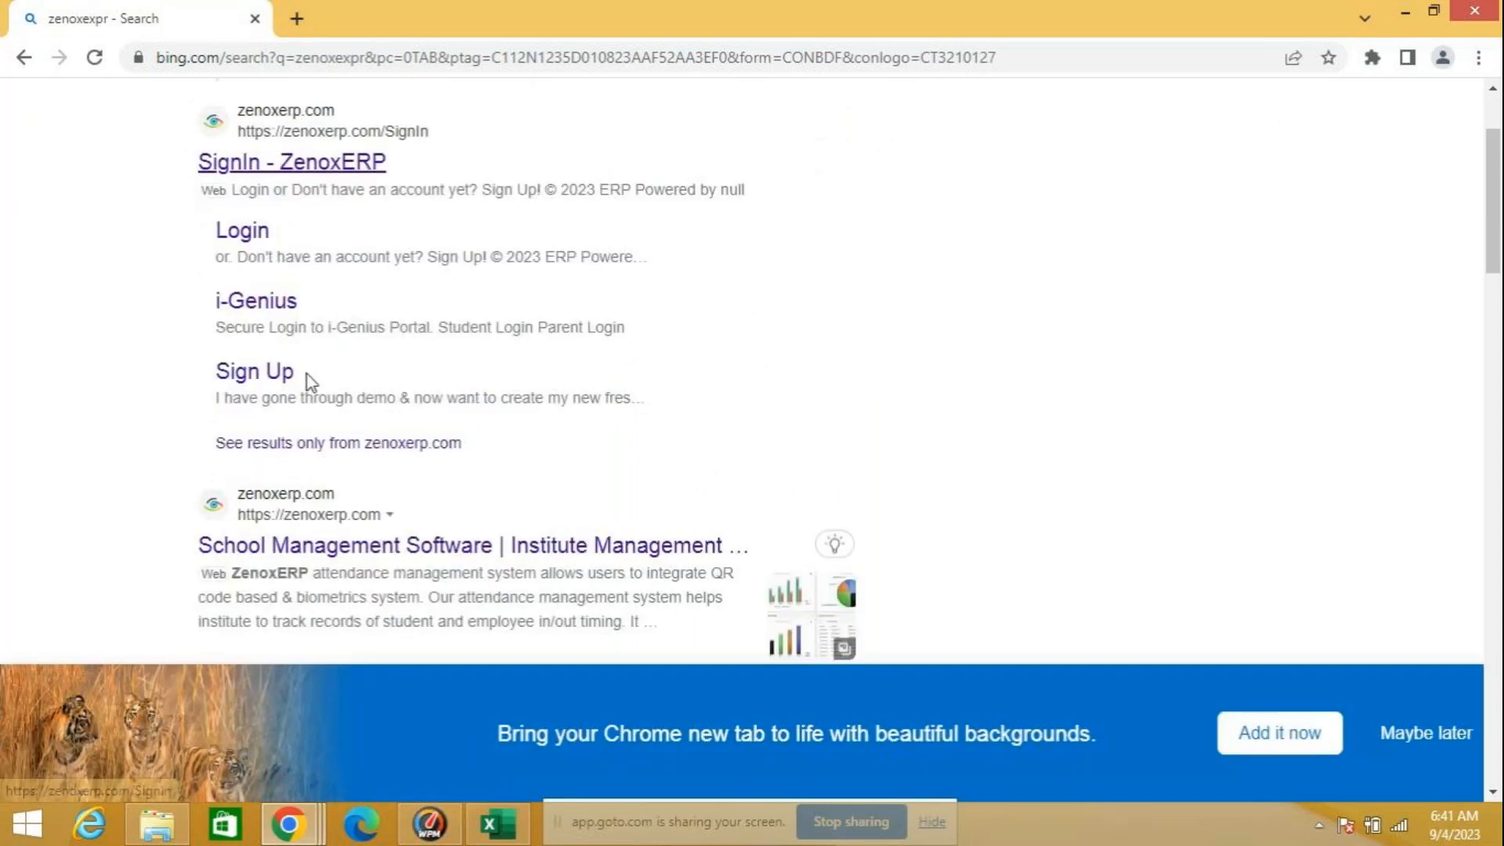
{"action": "scroll", "coordinate": [314, 321], "scroll_direction": "up", "scroll_amount": 3}
{"action": "left_click", "coordinate": [393, 116]}
{"action": "type", "text": "stude"}
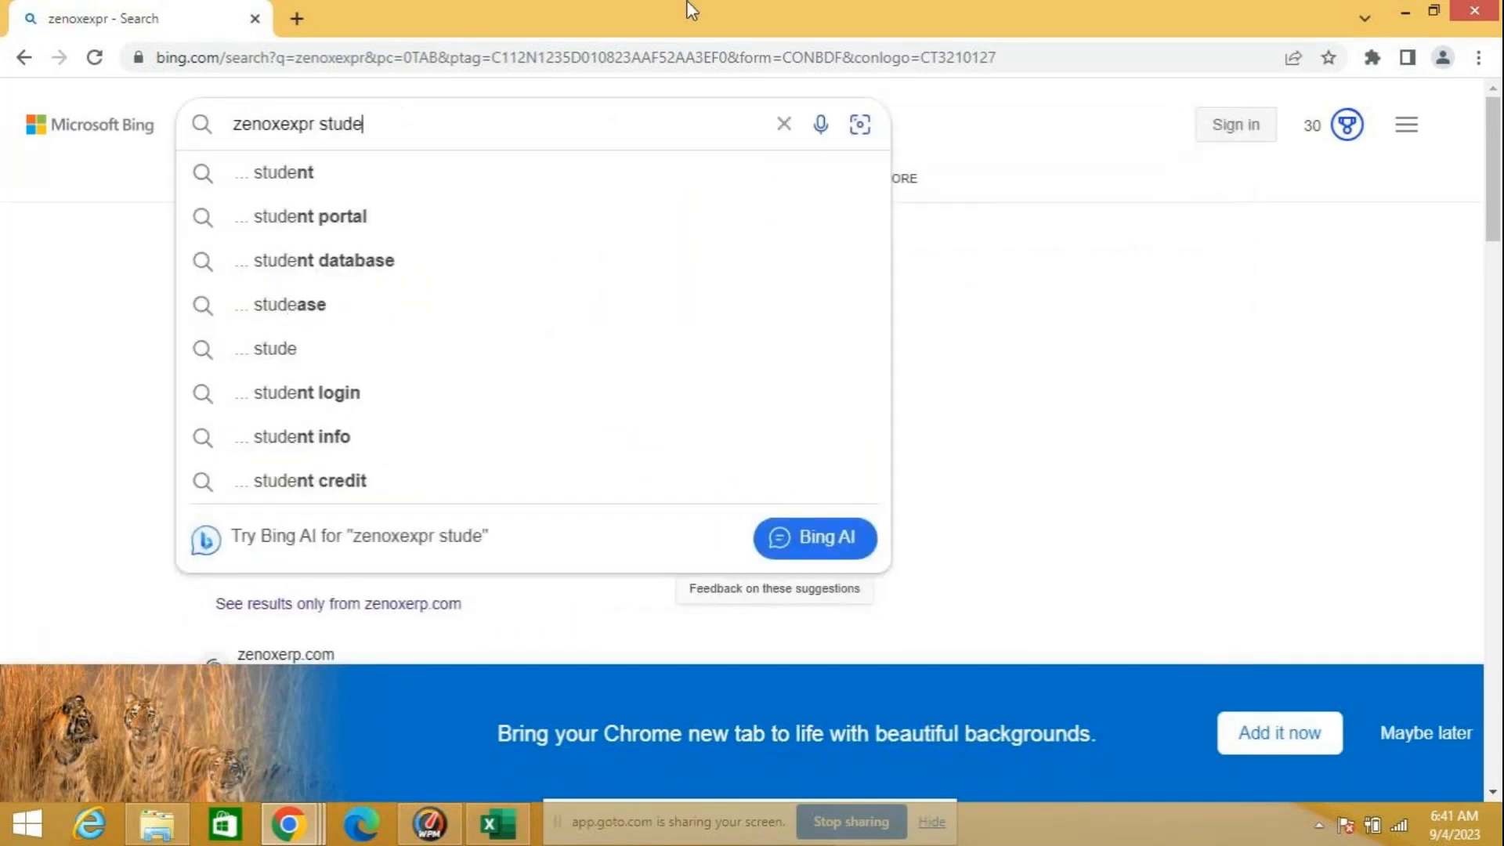
{"action": "left_click", "coordinate": [378, 392]}
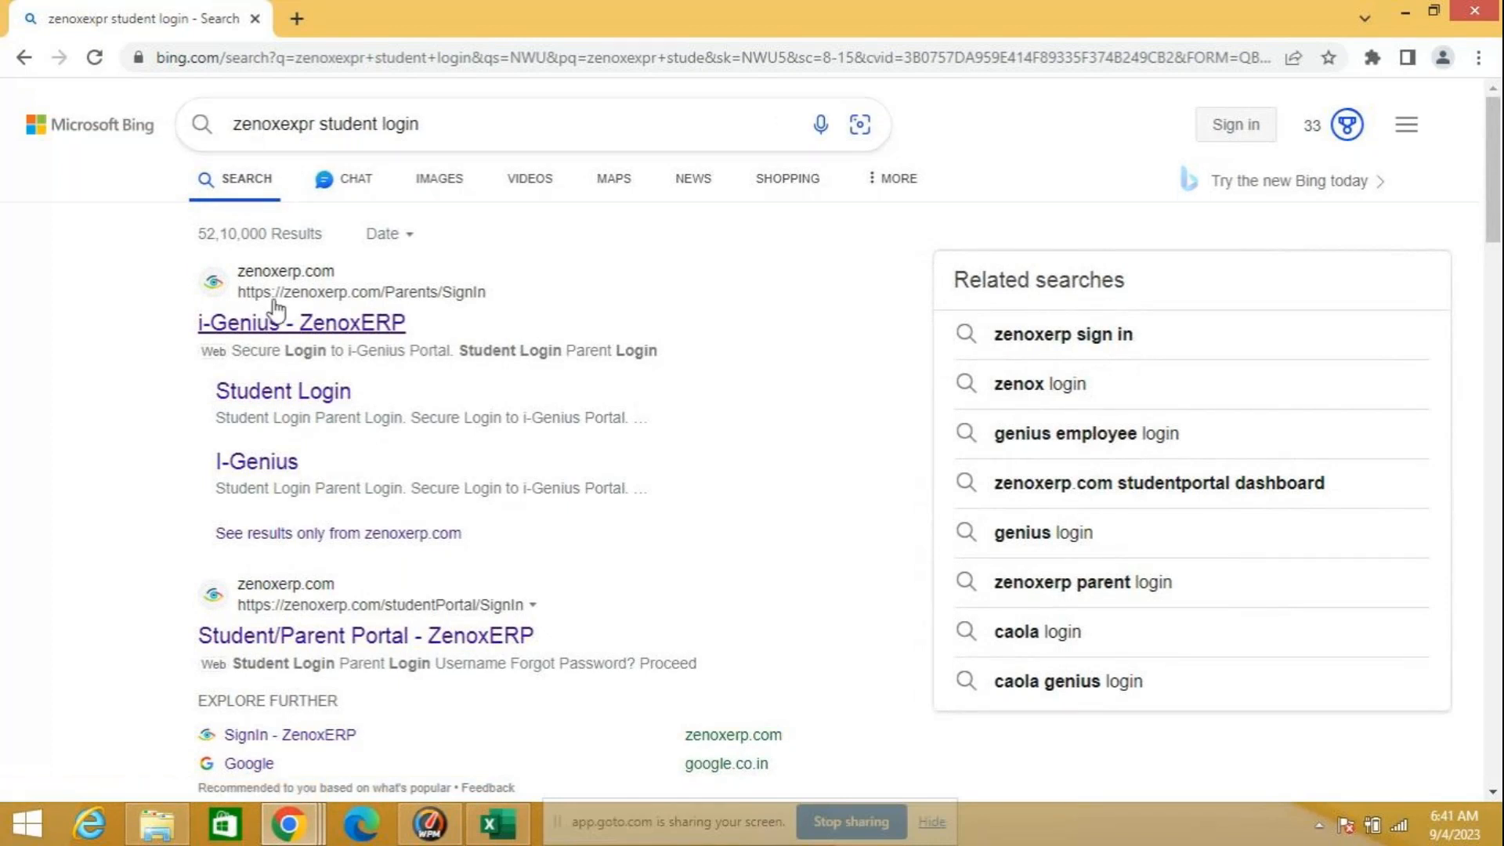
{"action": "left_click", "coordinate": [291, 396]}
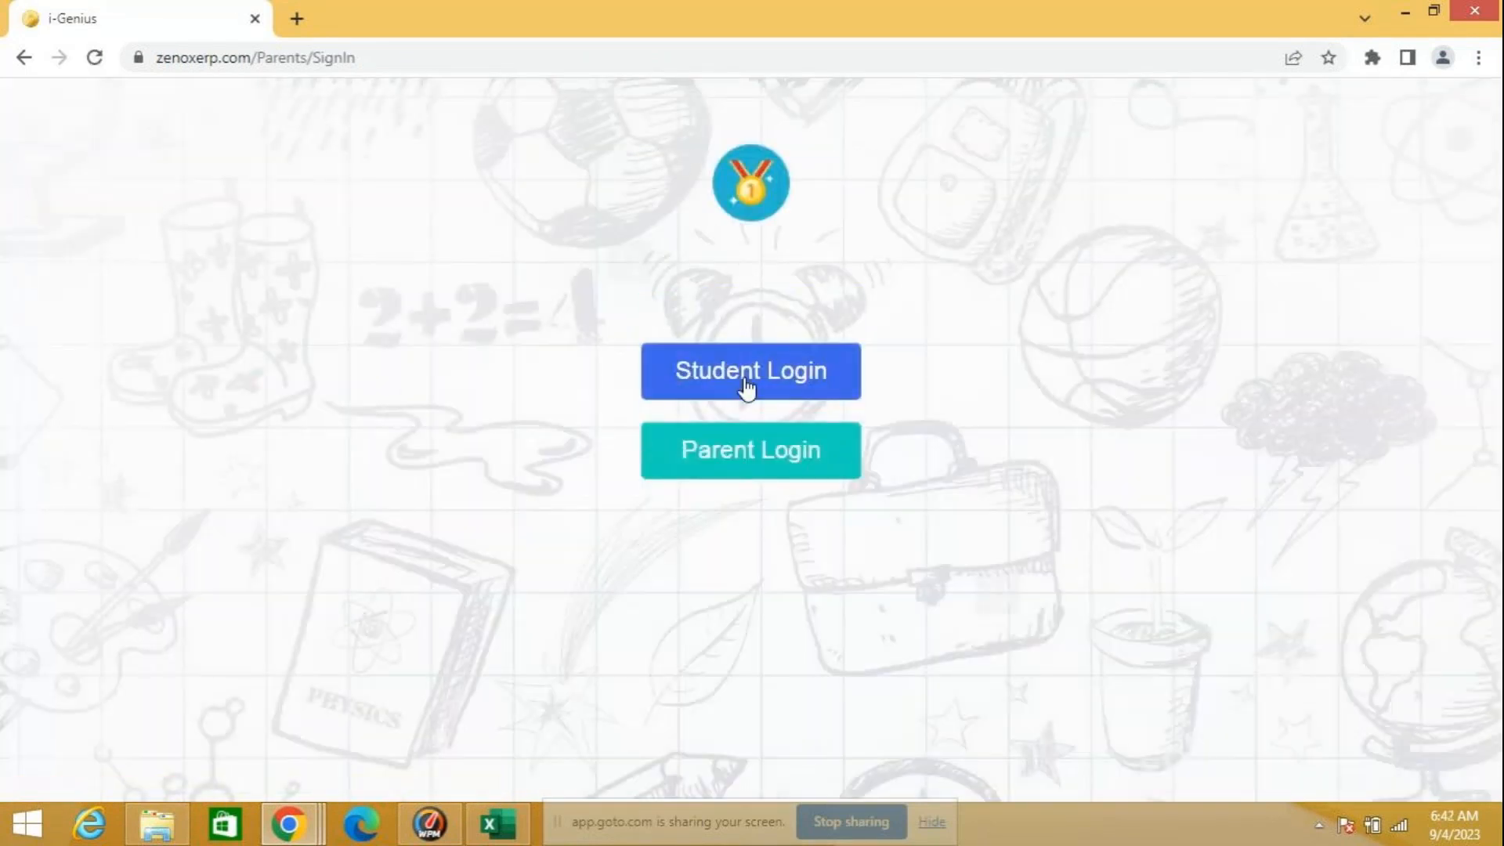
Step: Choose the student login and submit the student's mobile number on the sign-in form
{"action": "left_click", "coordinate": [746, 383]}
{"action": "left_click", "coordinate": [656, 420]}
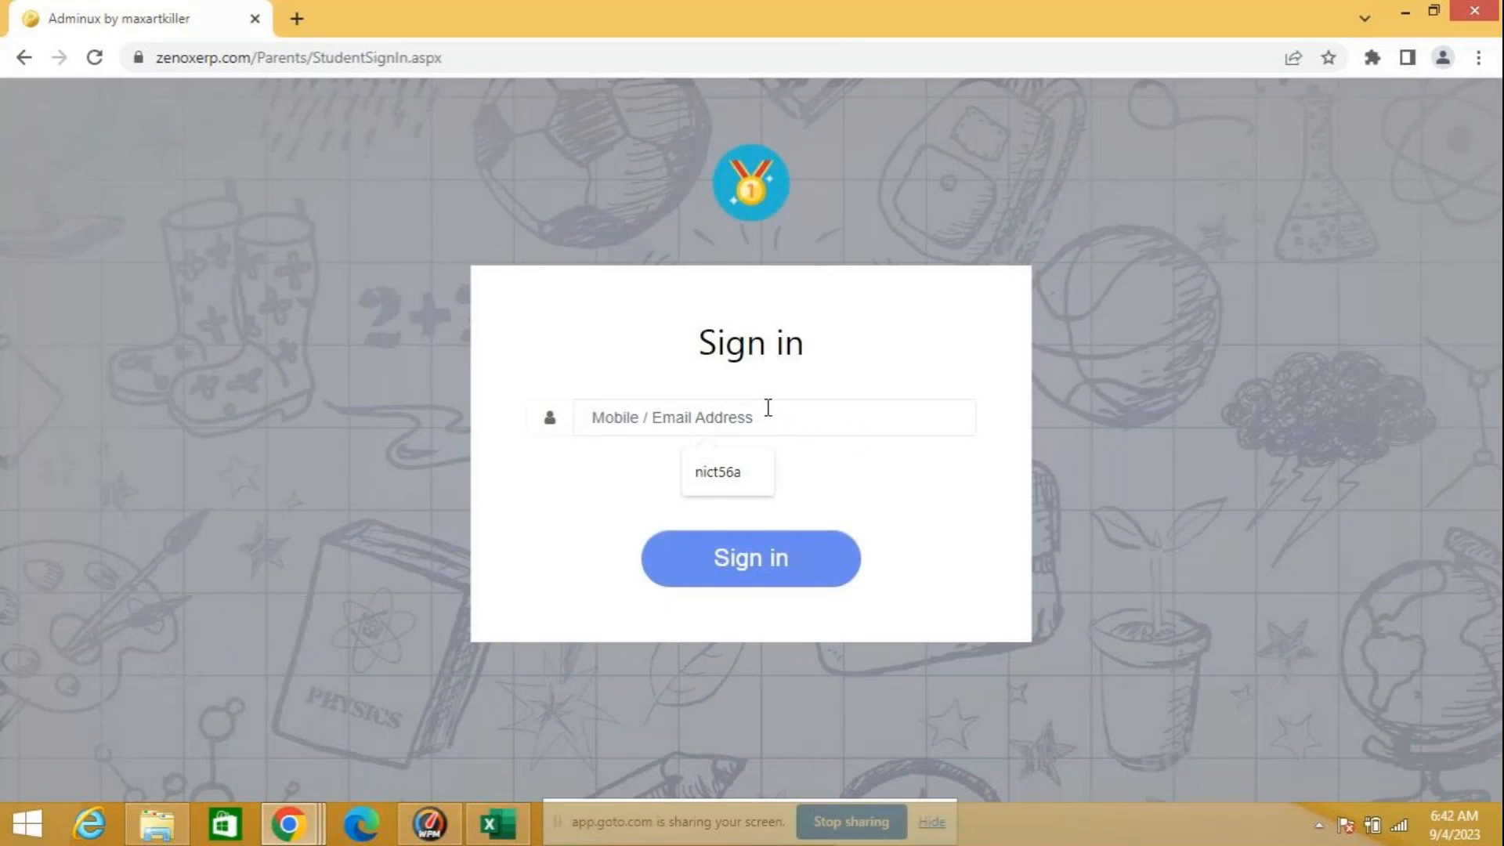
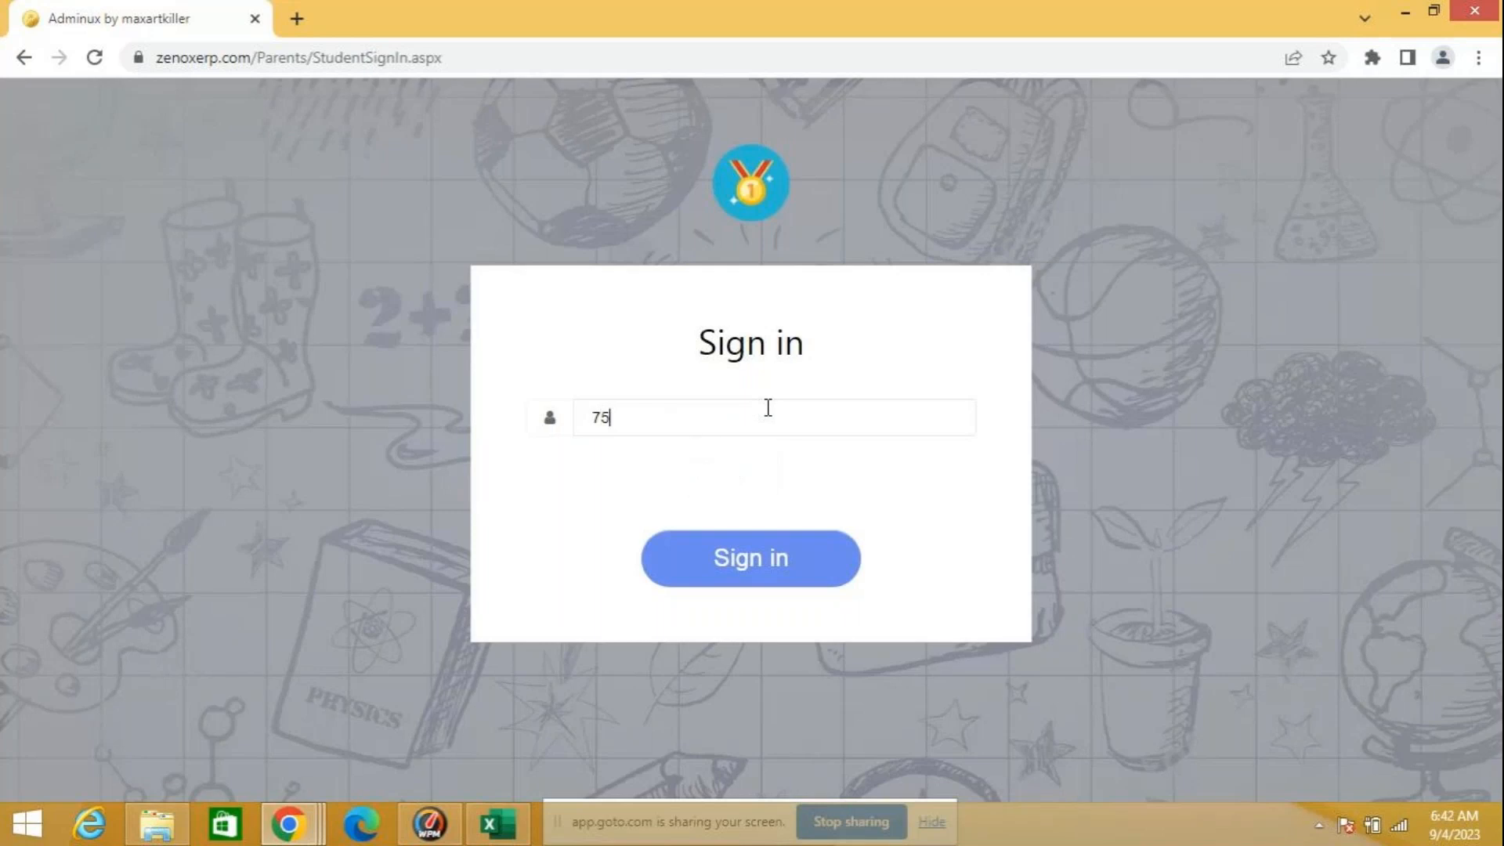
{"action": "left_click", "coordinate": [741, 565]}
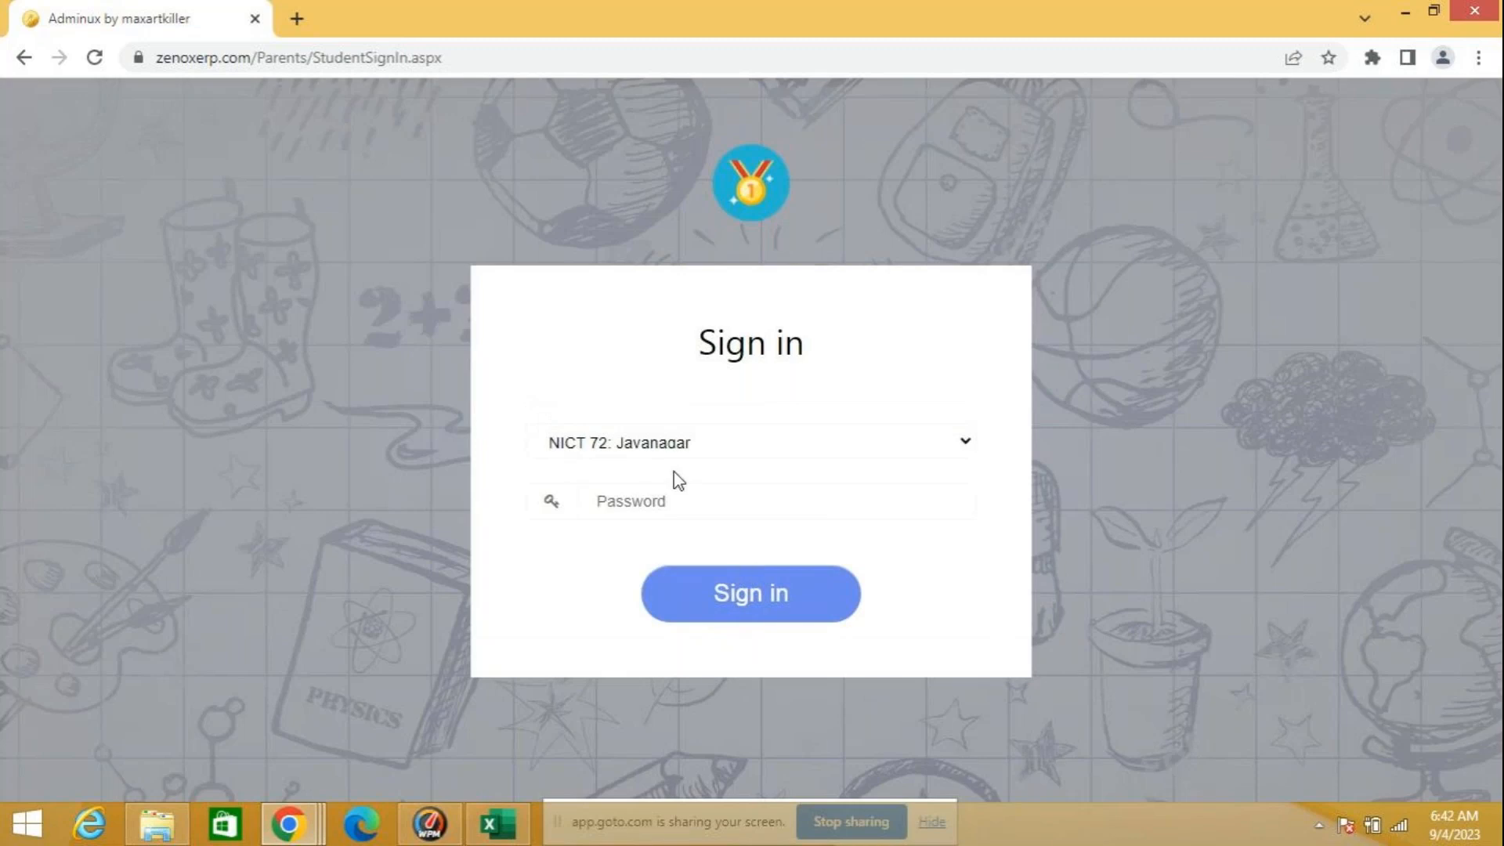
Step: Enter the account password for NICT 72: Jayanagar, sign in, and decline to save the password for this site
{"action": "left_click", "coordinate": [667, 499]}
{"action": "type", "text": "•••"}
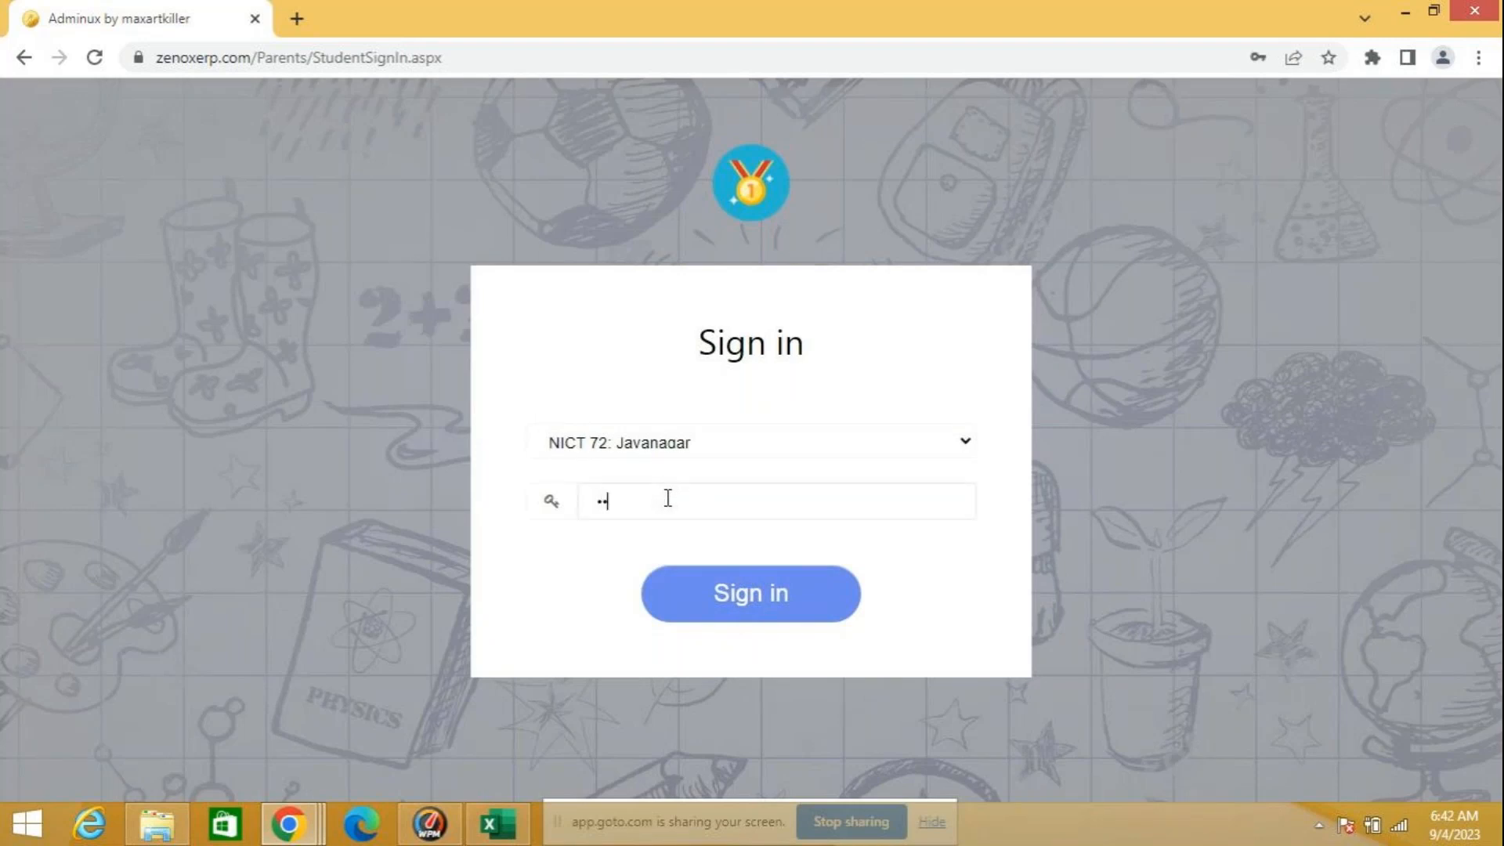
{"action": "type", "text": "•••"}
{"action": "left_click", "coordinate": [800, 601]}
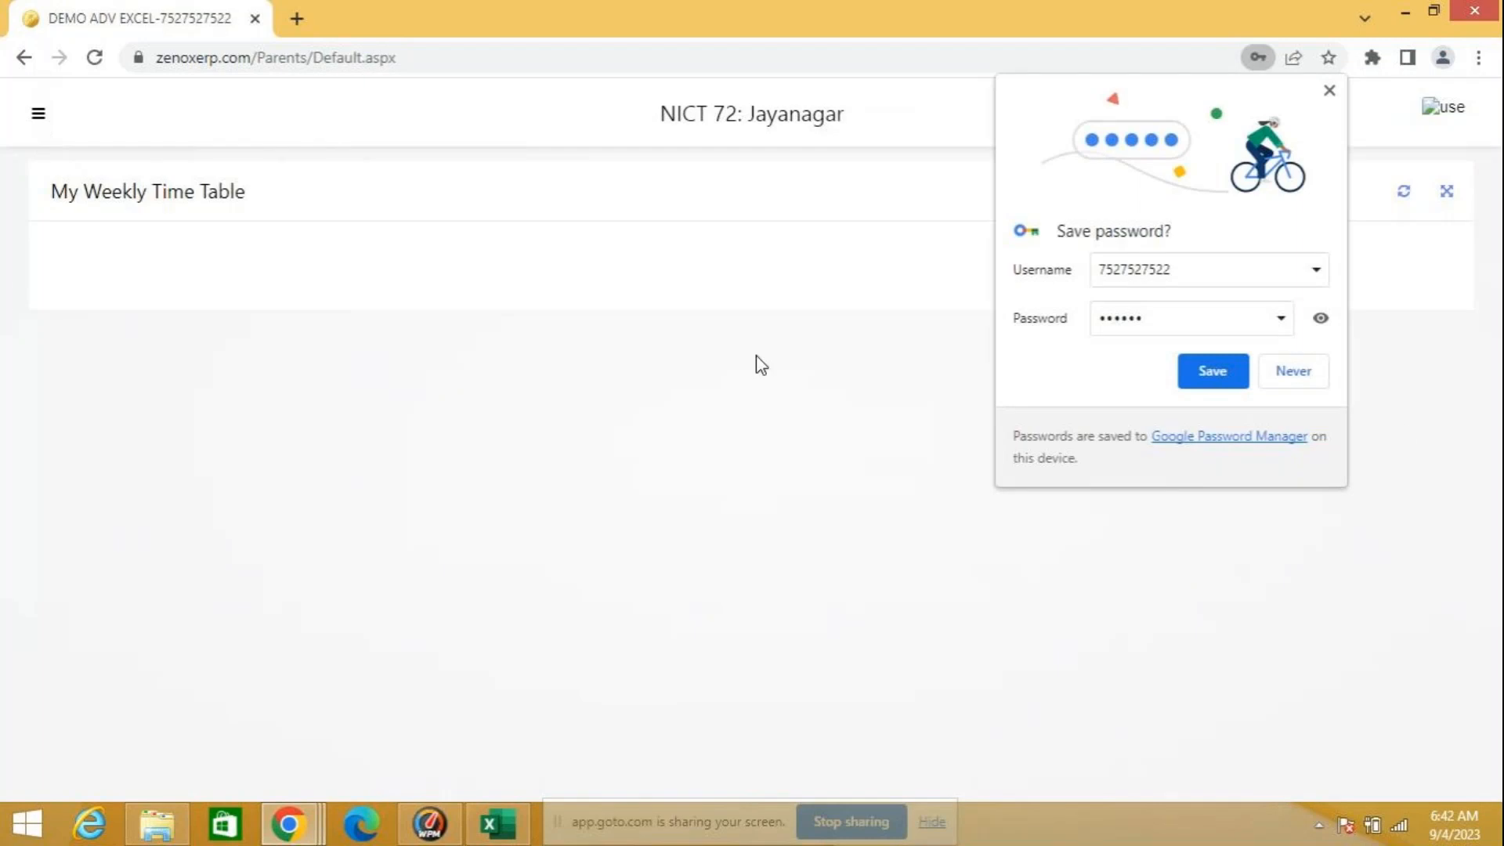
{"action": "left_click", "coordinate": [1308, 379]}
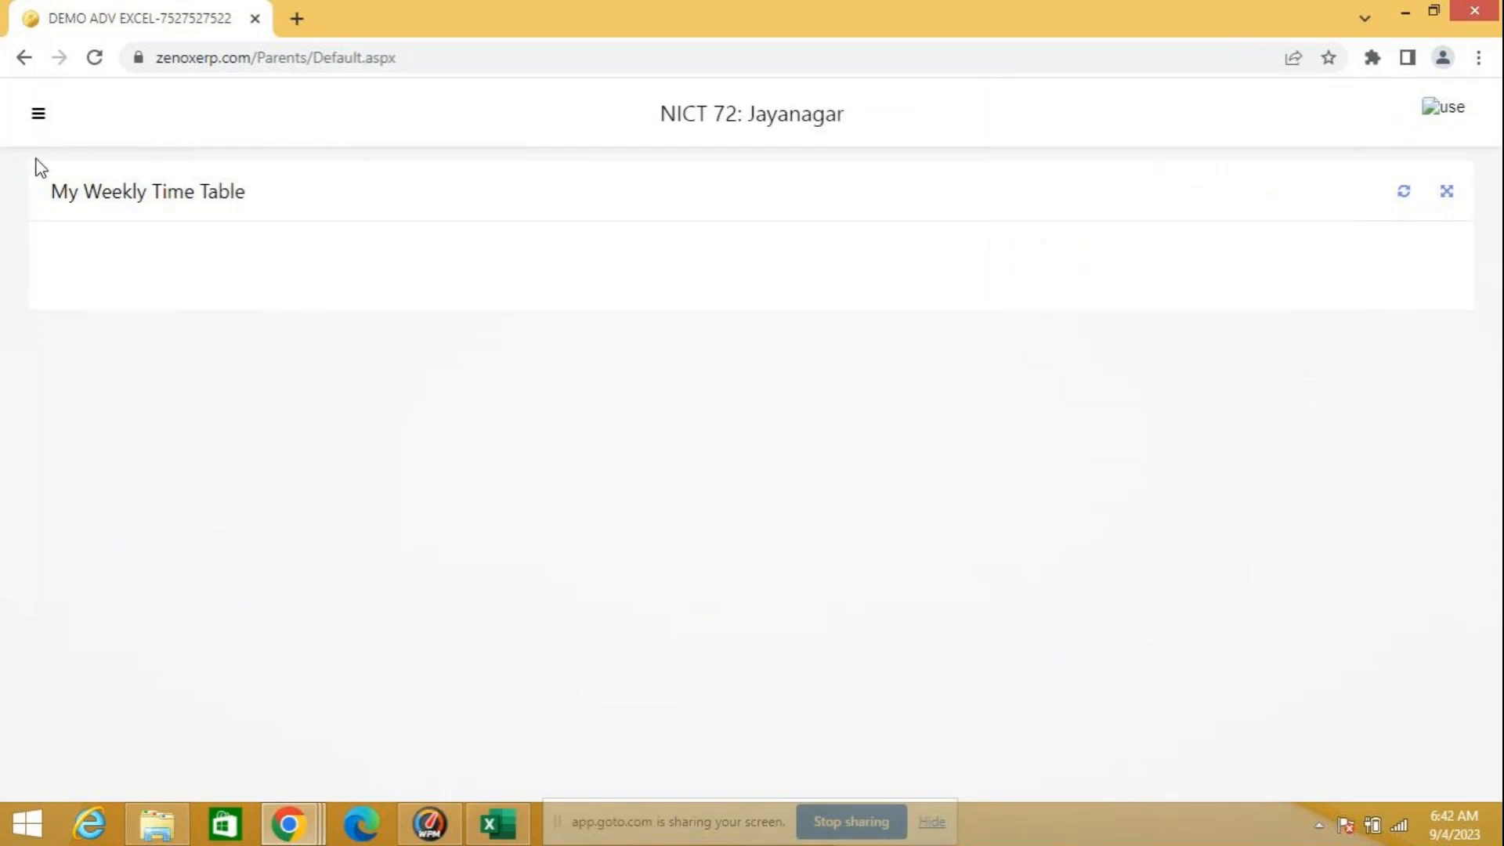
Step: Open the student portal's Exam section and view the details of the College Adv MS Excel exam
{"action": "left_click", "coordinate": [39, 116]}
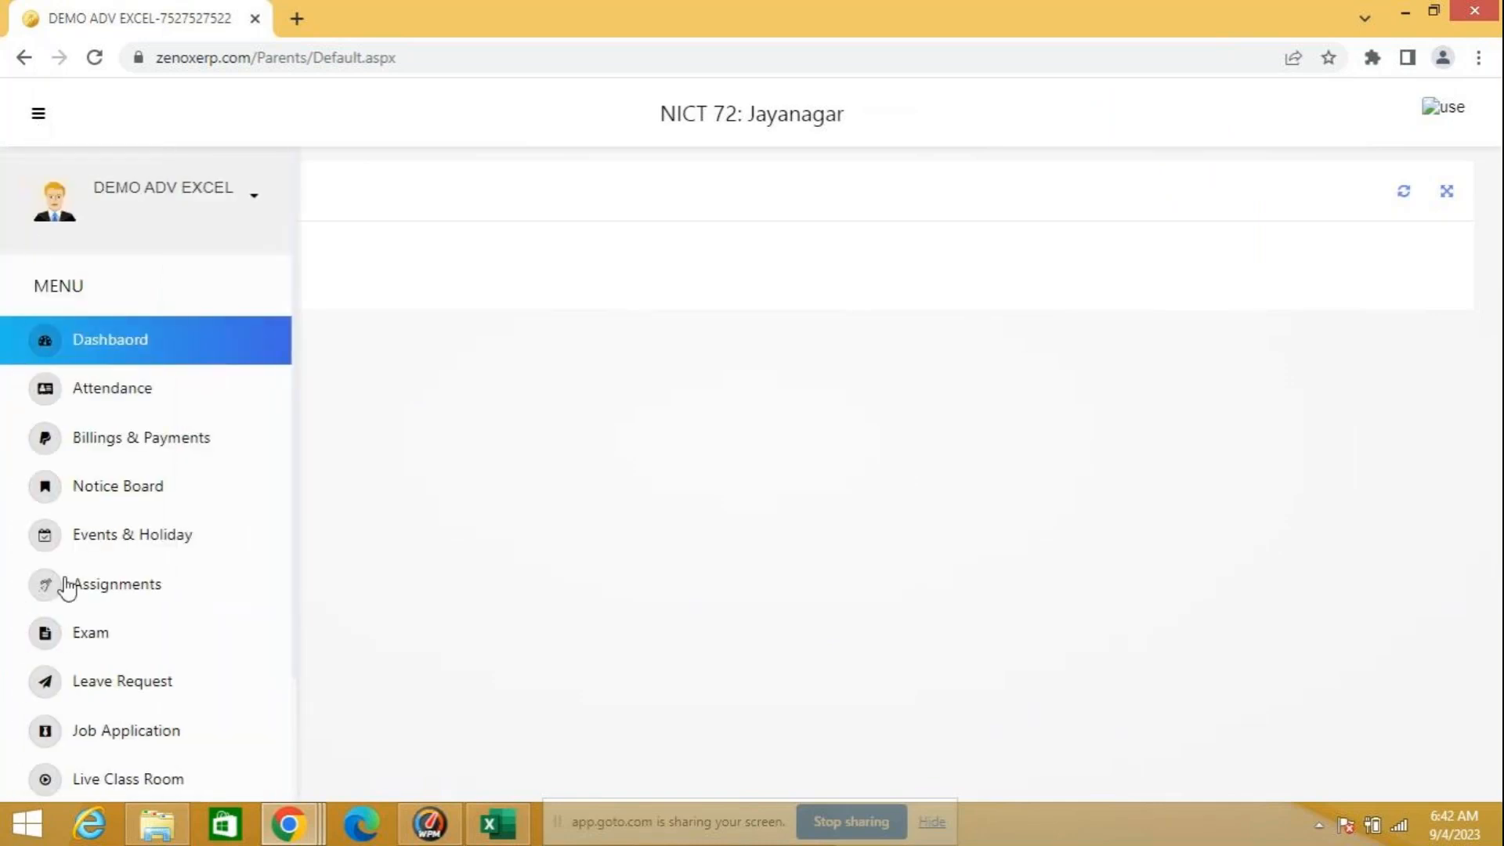
{"action": "left_click", "coordinate": [86, 644]}
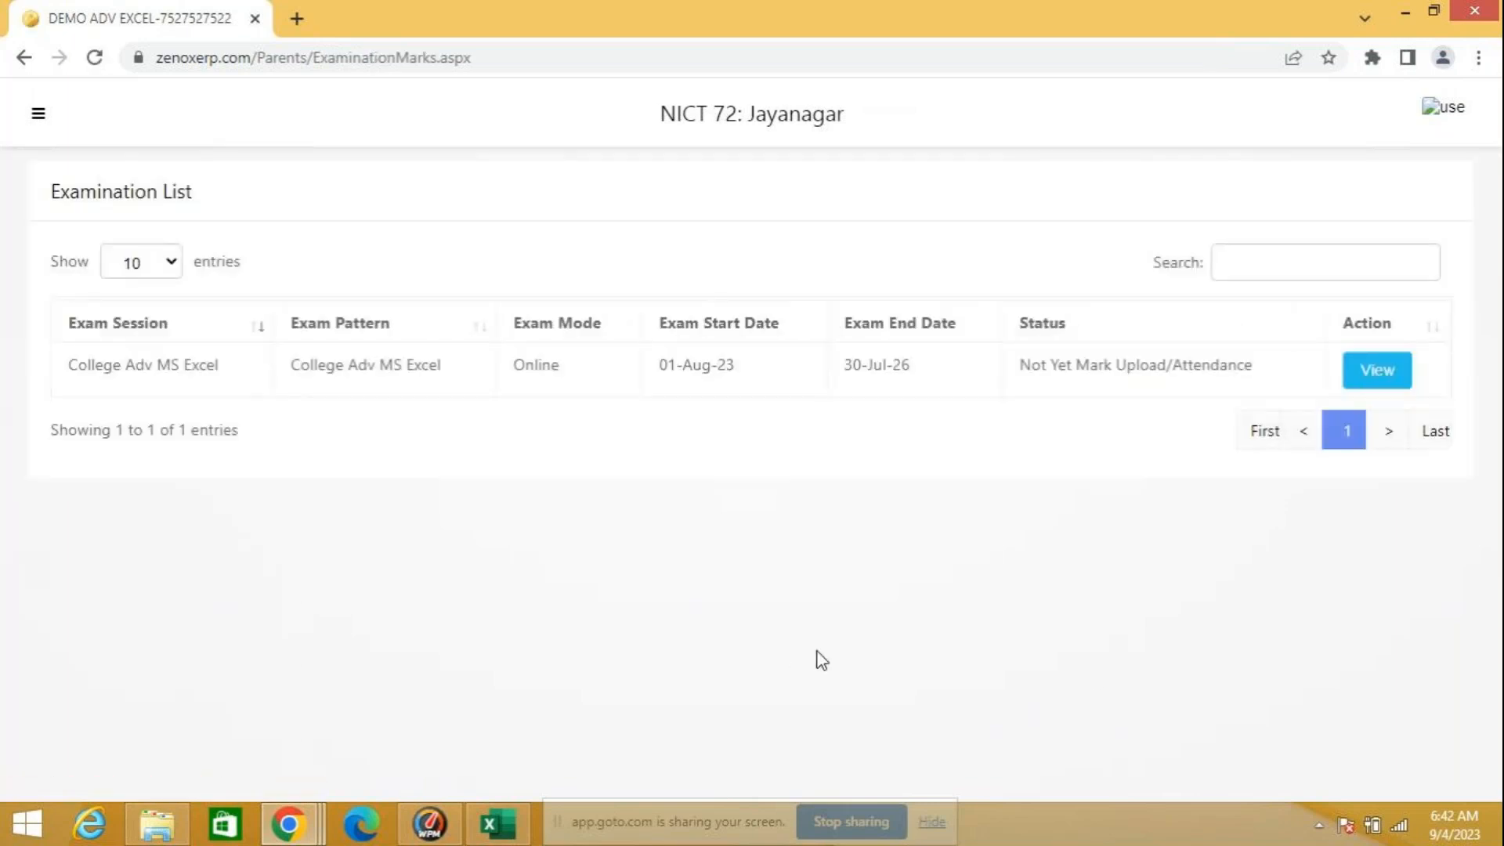
{"action": "left_click", "coordinate": [1380, 383]}
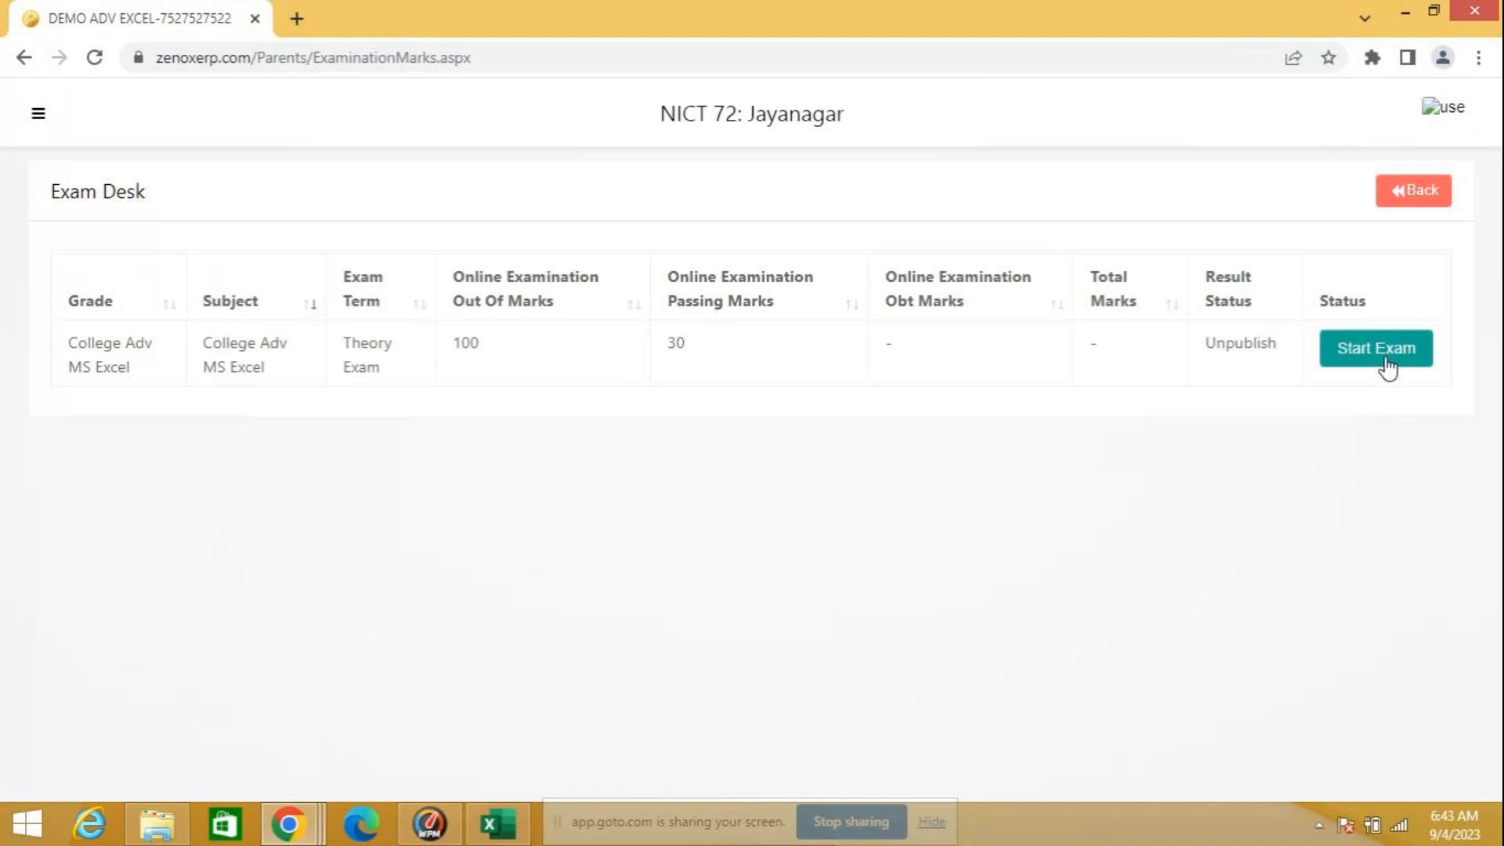
Step: Start the College Adv MS Excel theory exam by agreeing to the exam rules and entering the exam PIN
{"action": "left_click", "coordinate": [1385, 357]}
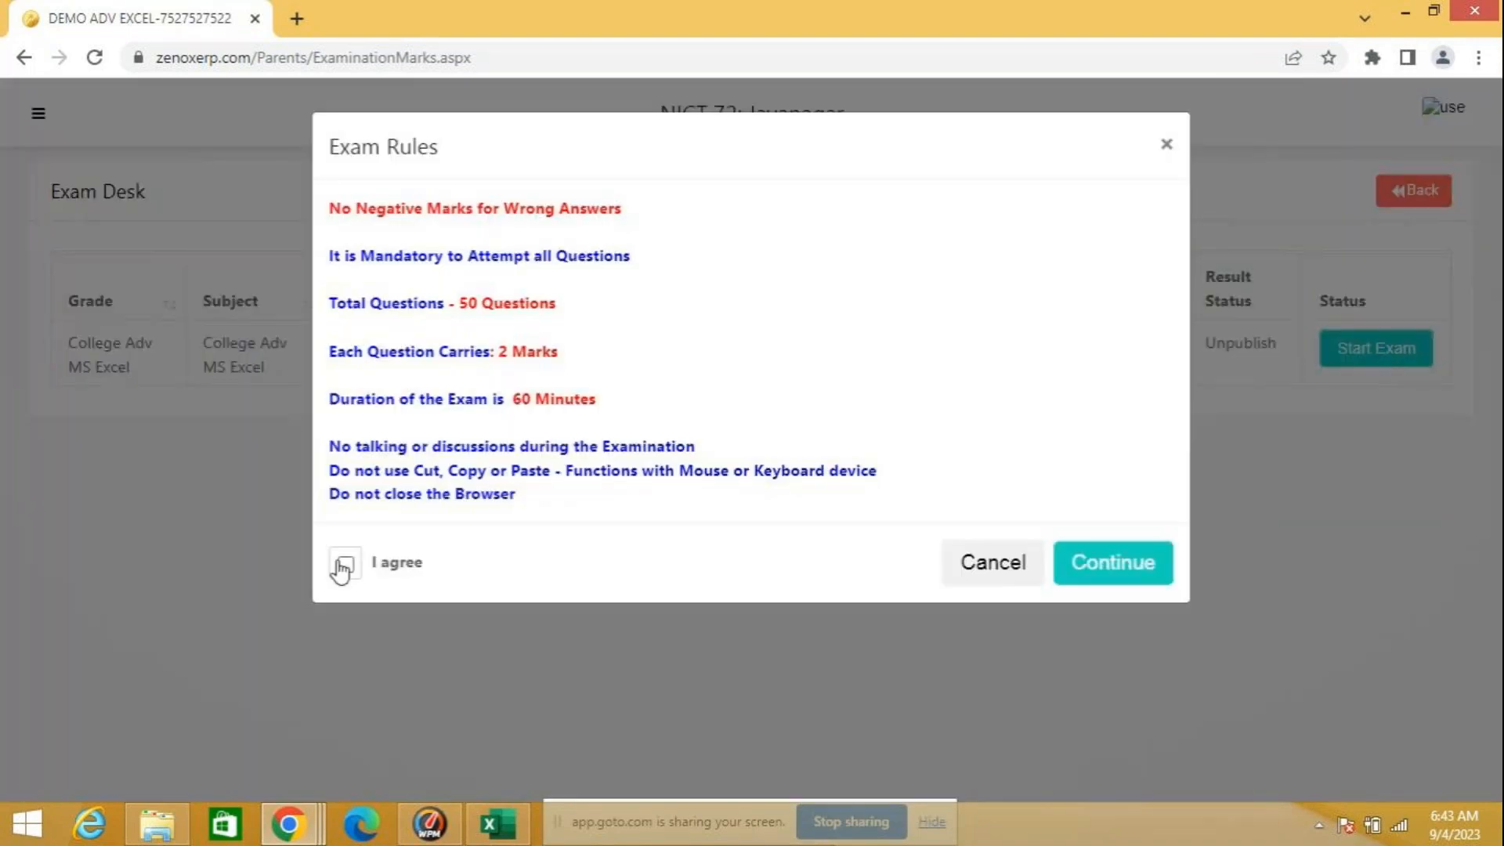
{"action": "left_click", "coordinate": [345, 564]}
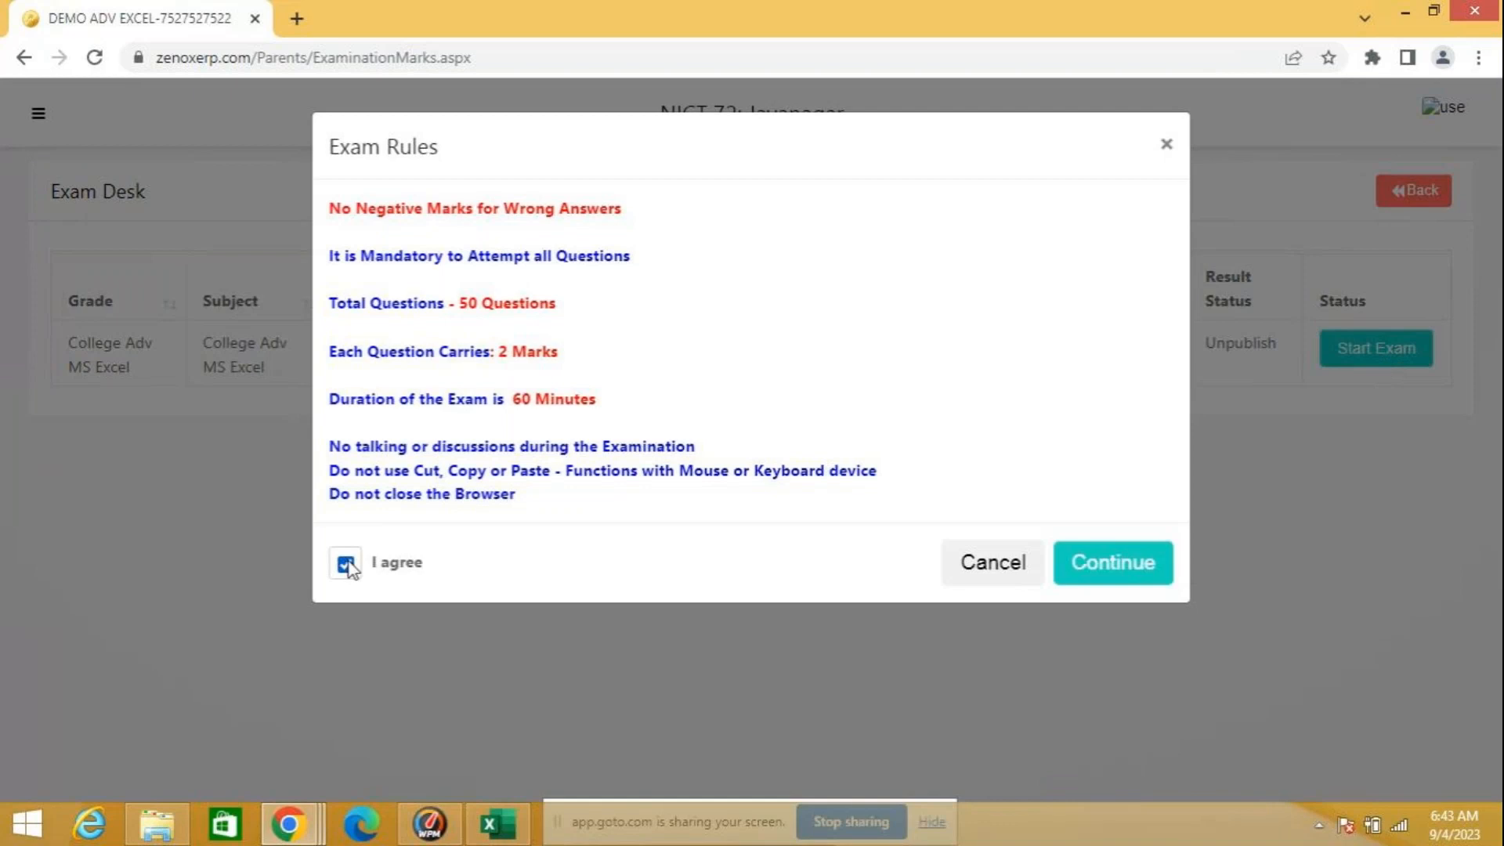
{"action": "left_click", "coordinate": [1104, 576]}
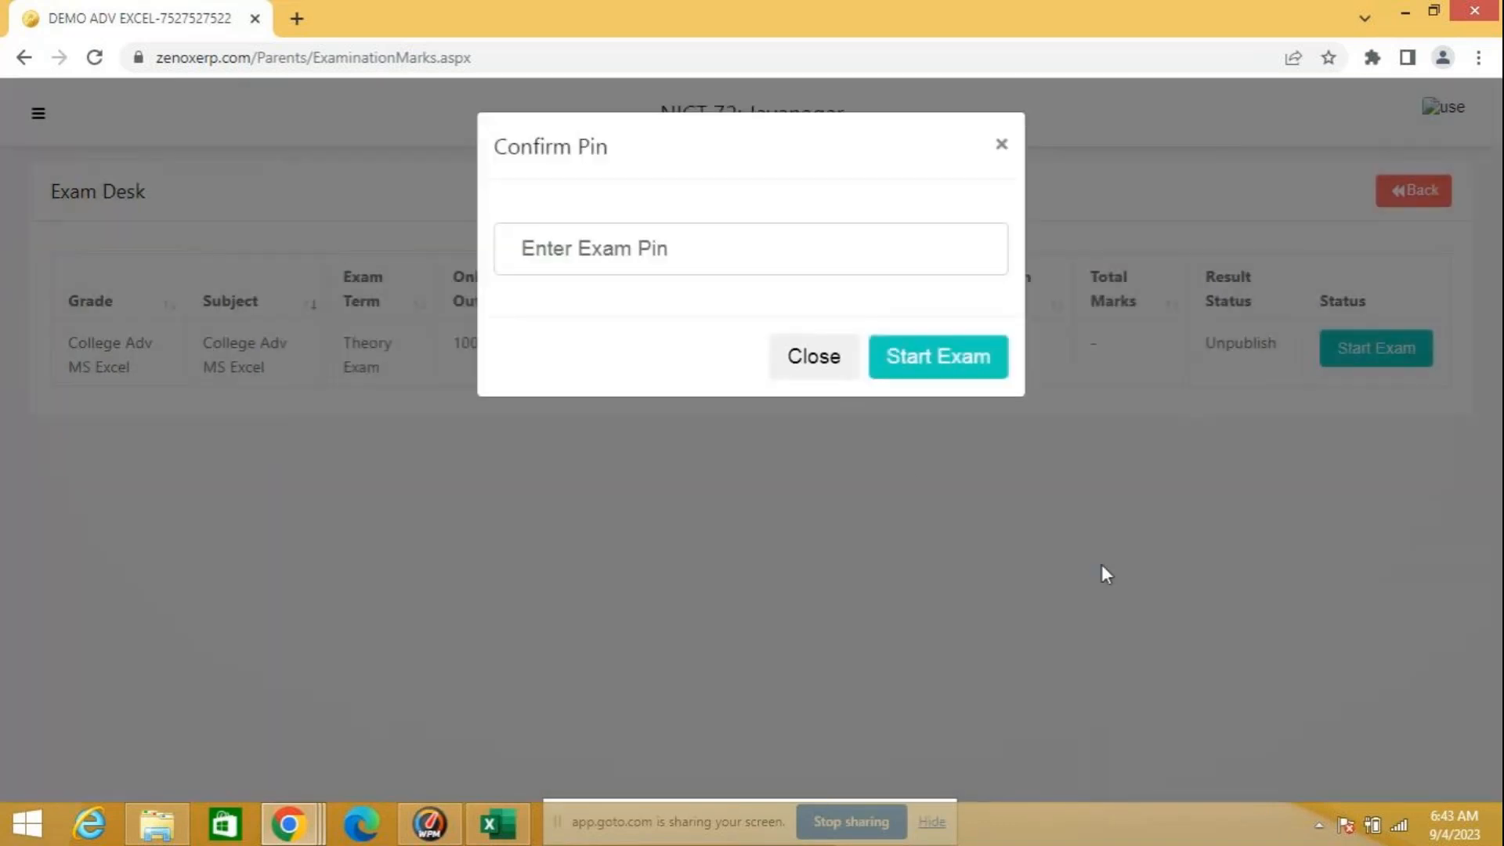
{"action": "left_click", "coordinate": [559, 251]}
{"action": "type", "text": "123"}
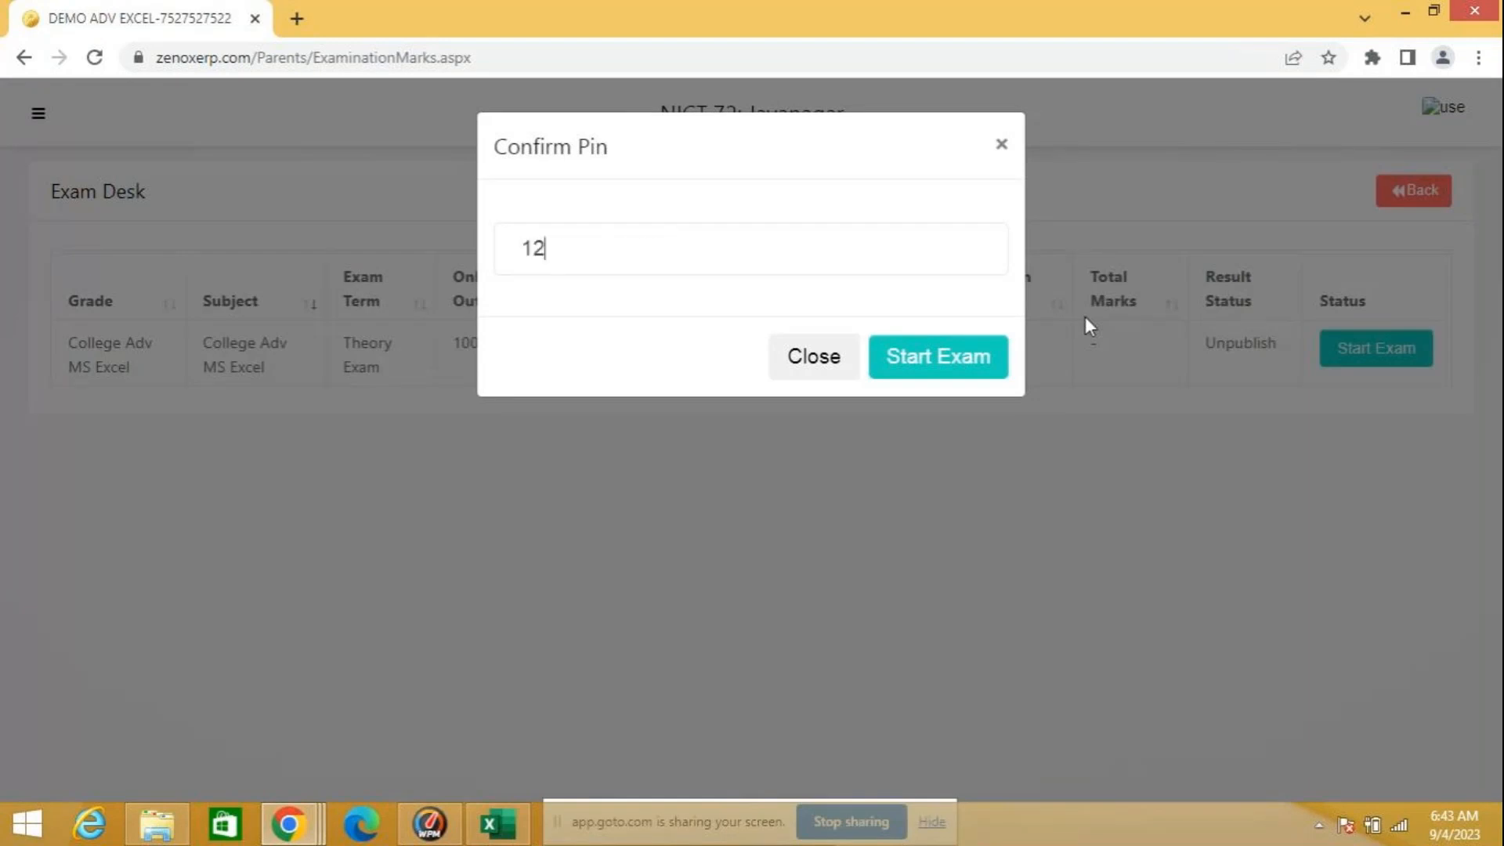
{"action": "left_click", "coordinate": [953, 362]}
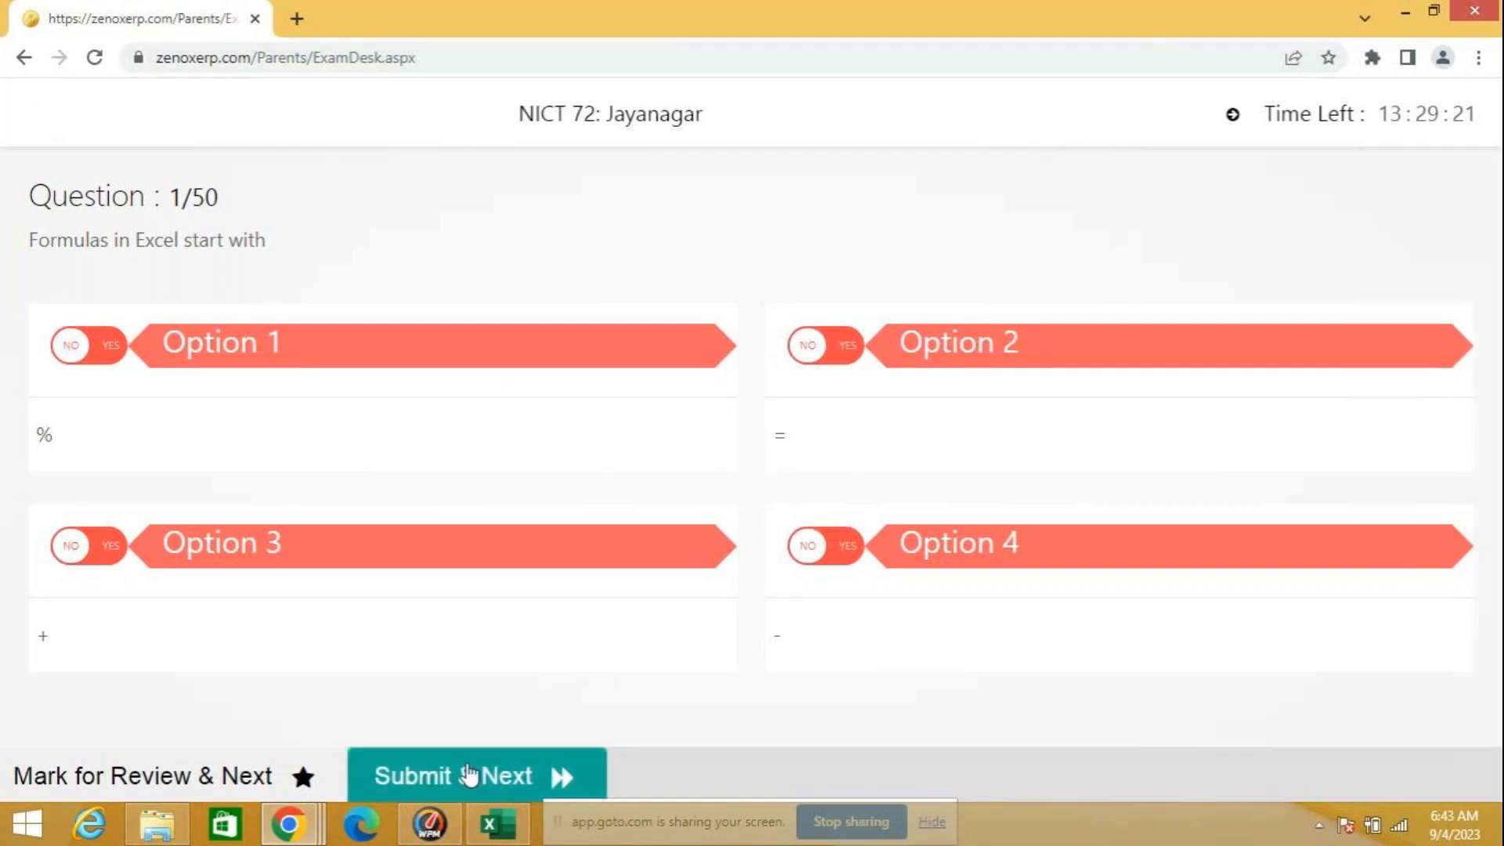
Step: Go back from the exam's first question to the student dashboard and log out of the portal
{"action": "left_click", "coordinate": [24, 59]}
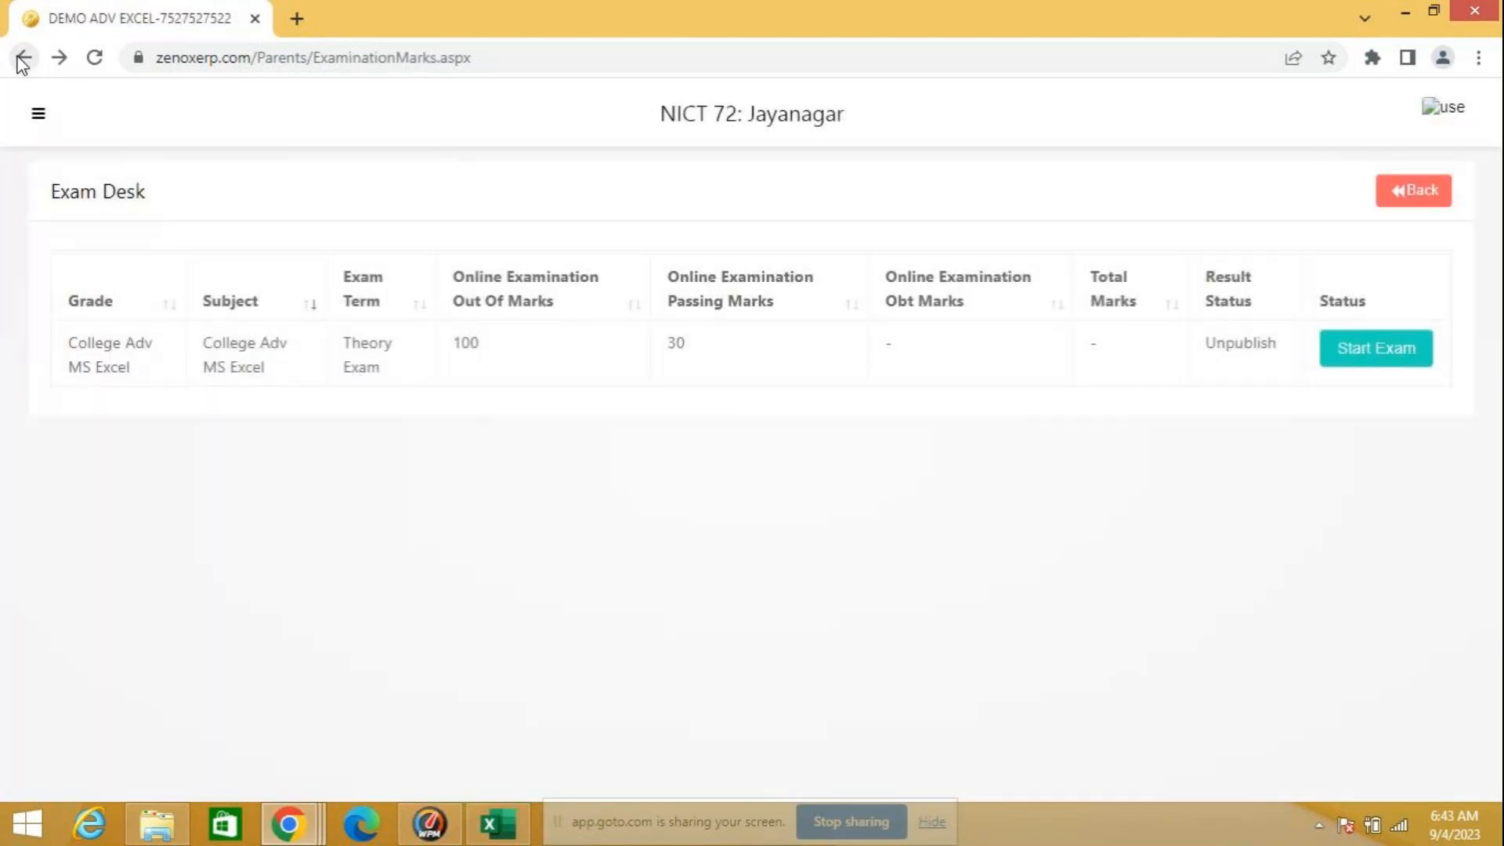
{"action": "left_click", "coordinate": [23, 59]}
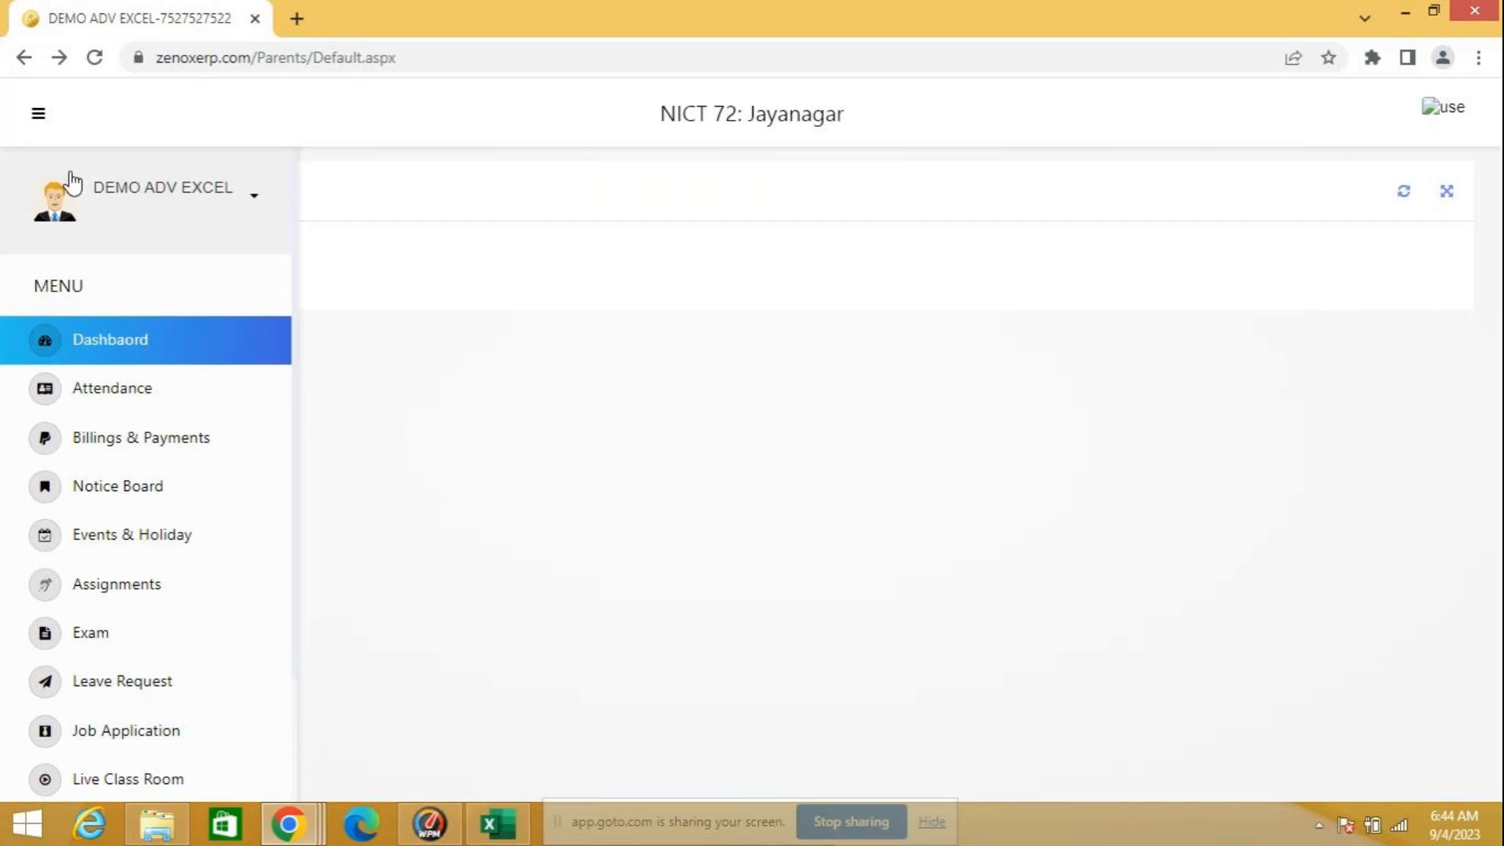
{"action": "left_click", "coordinate": [39, 119]}
{"action": "left_click", "coordinate": [39, 118]}
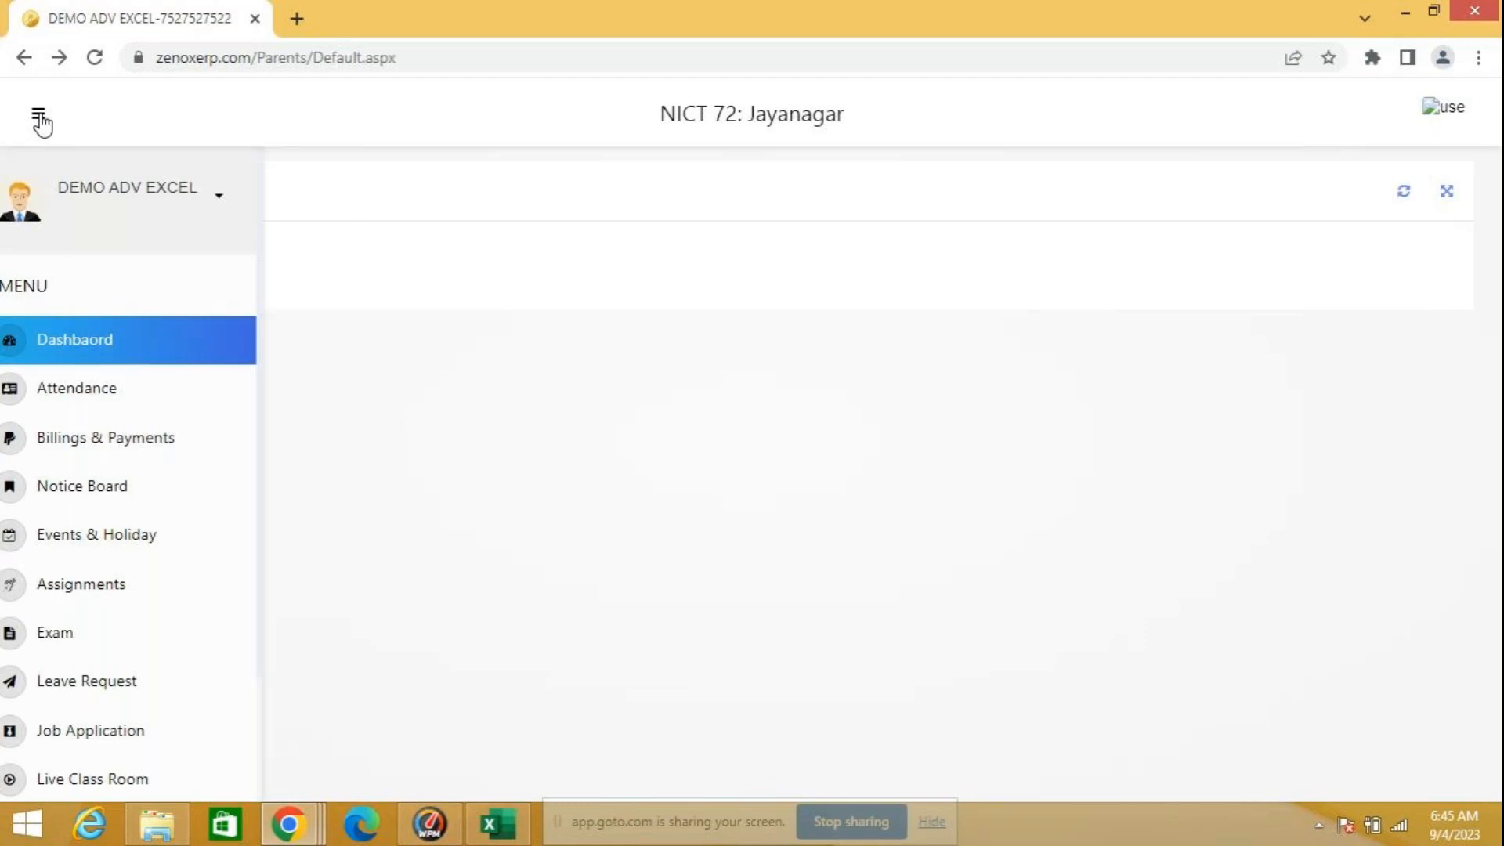
{"action": "scroll", "coordinate": [31, 524], "scroll_direction": "down", "scroll_amount": 2}
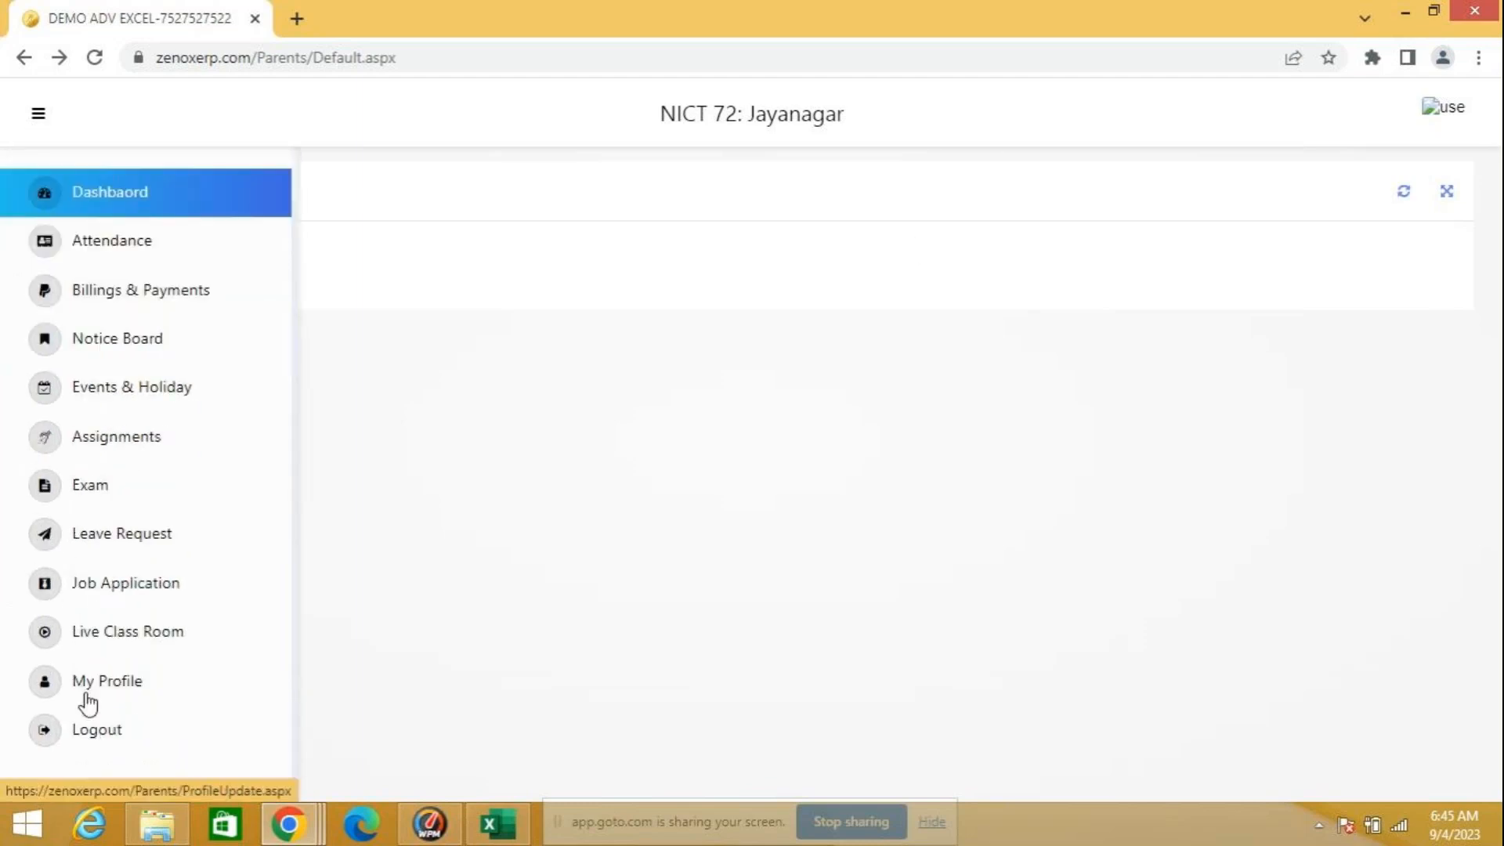
{"action": "left_click", "coordinate": [91, 732]}
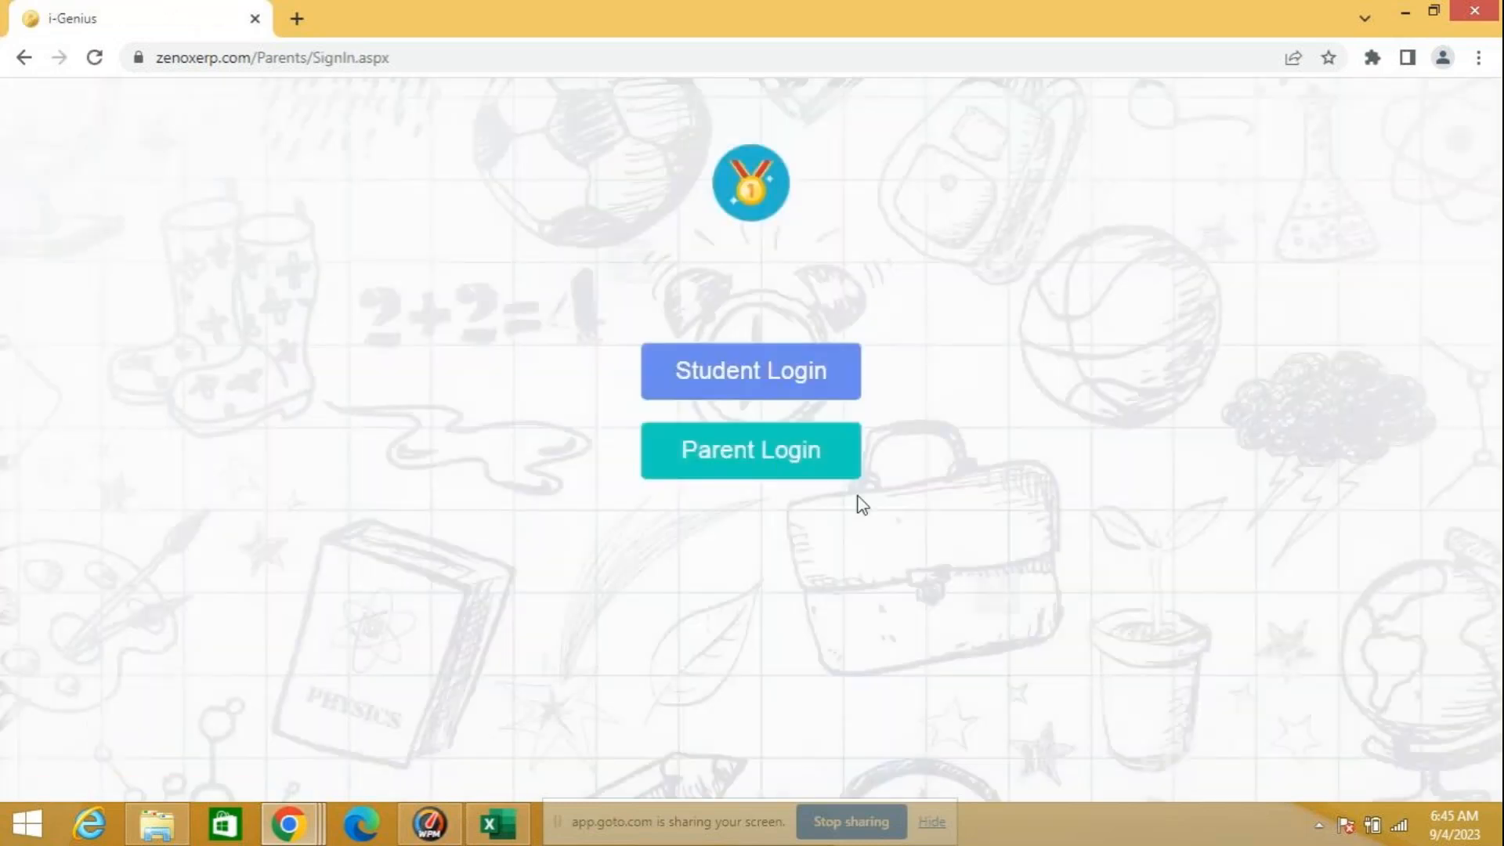
Step: Step back through the browsing history to the portal's login choice page, close the browser window and return to the Excel workbook
{"action": "left_click", "coordinate": [19, 58]}
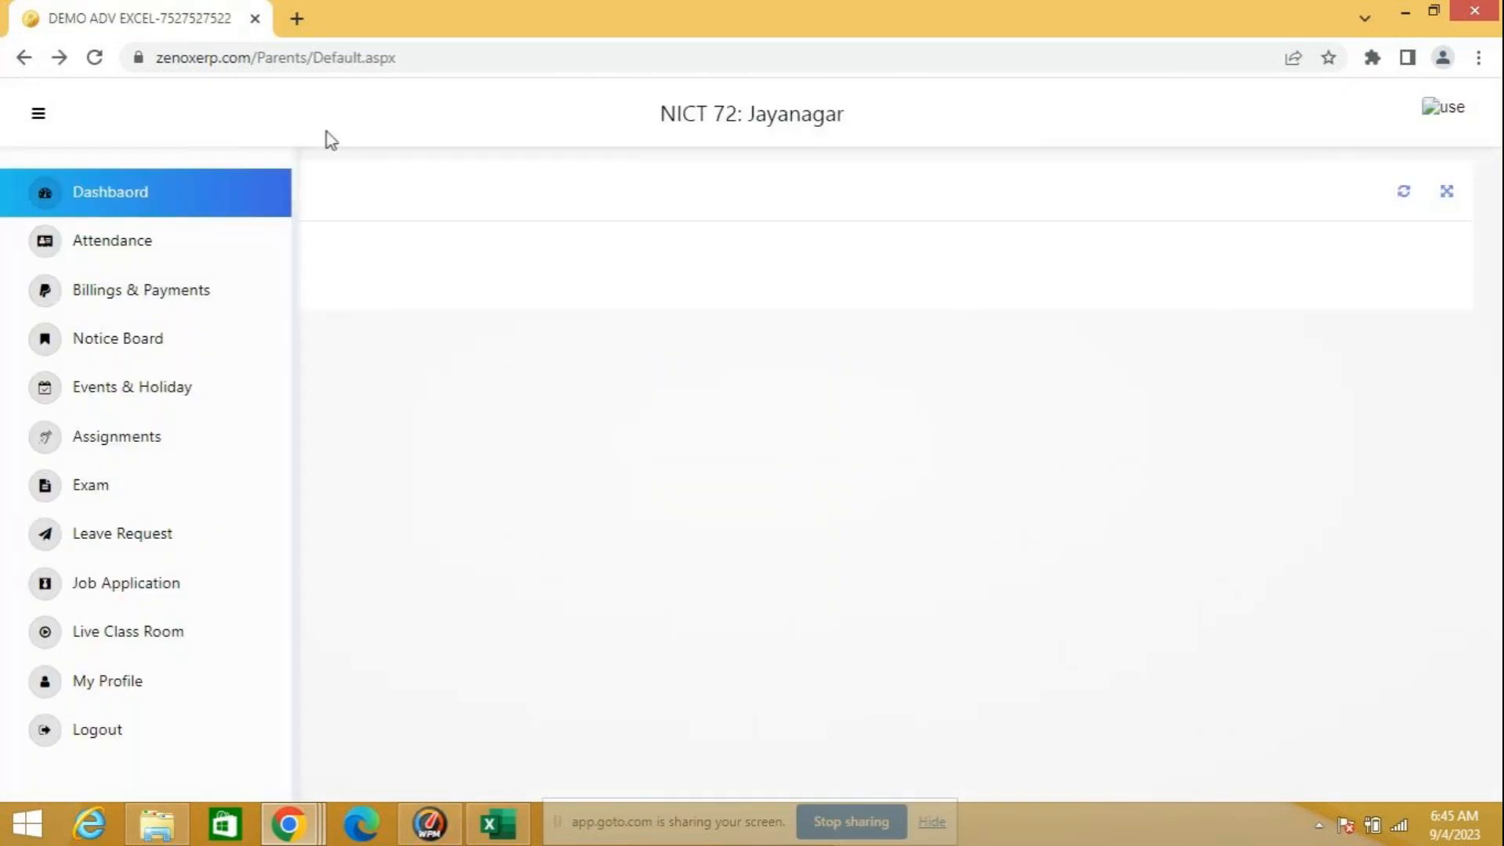
{"action": "left_click", "coordinate": [24, 58]}
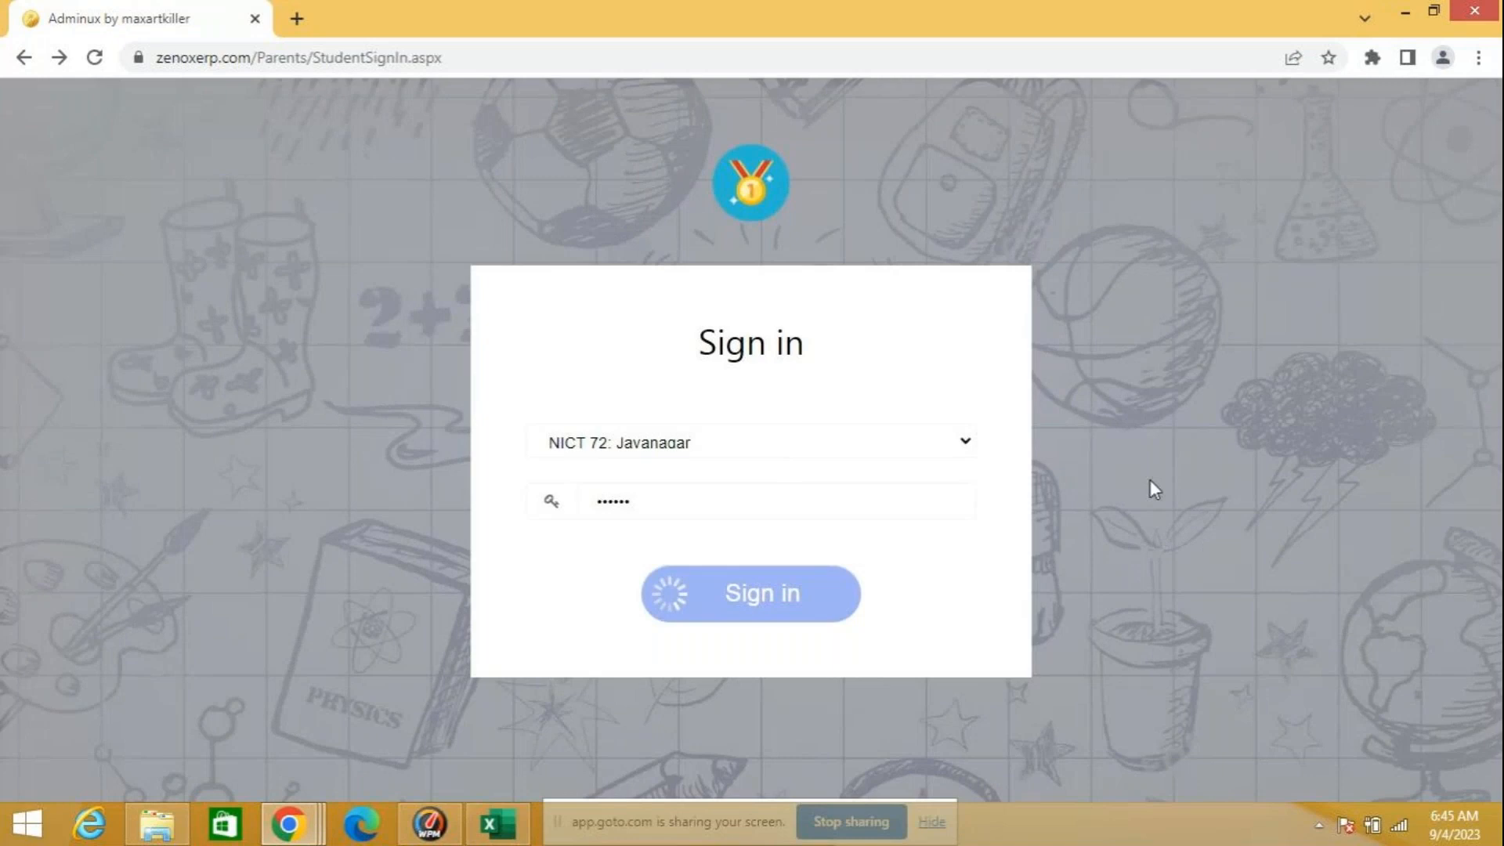
{"action": "left_click", "coordinate": [16, 65]}
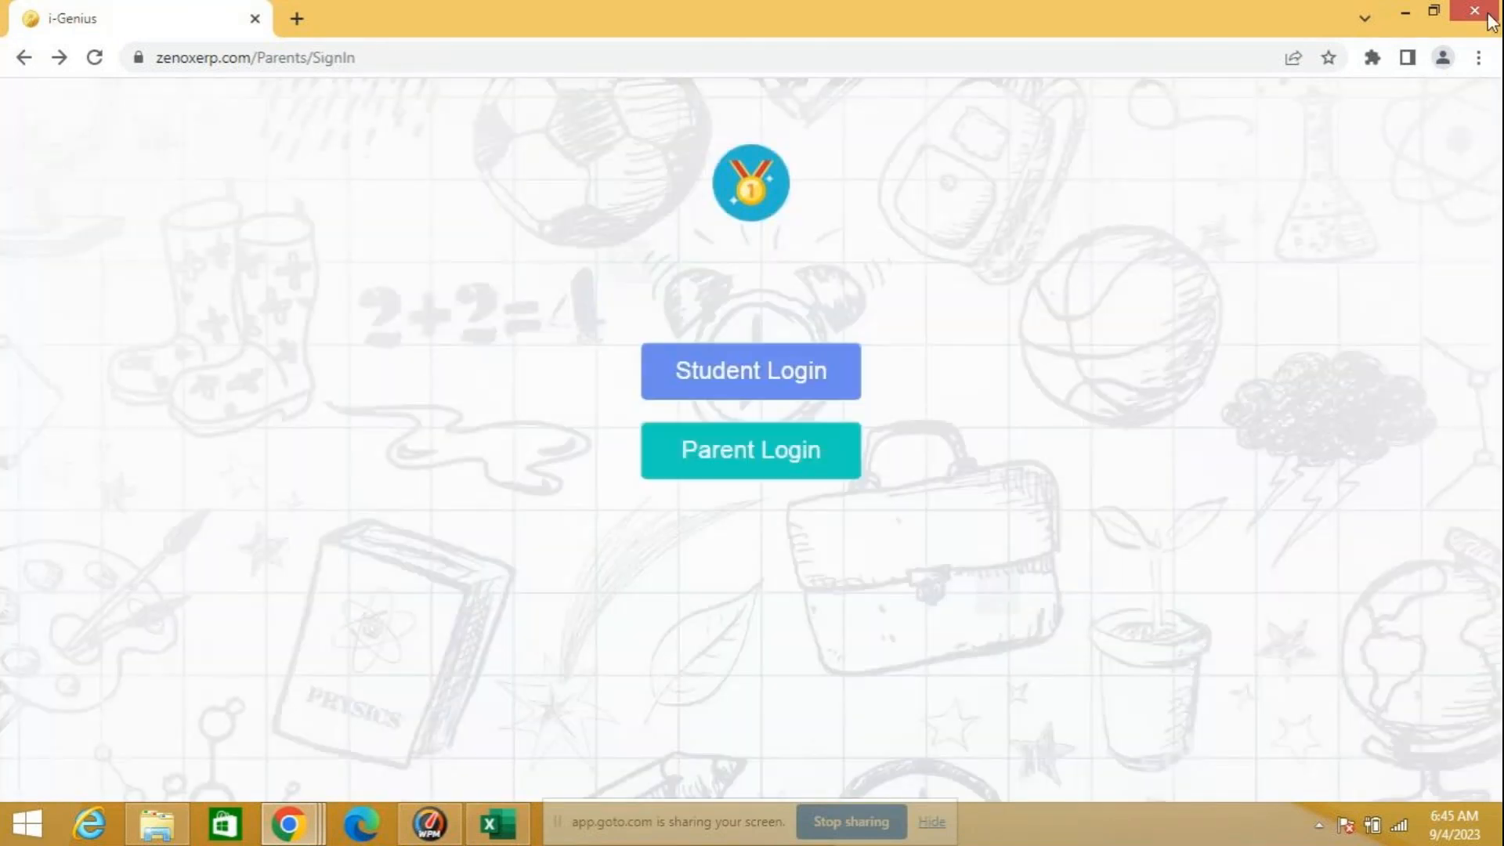
{"action": "key", "text": "alt+Tab"}
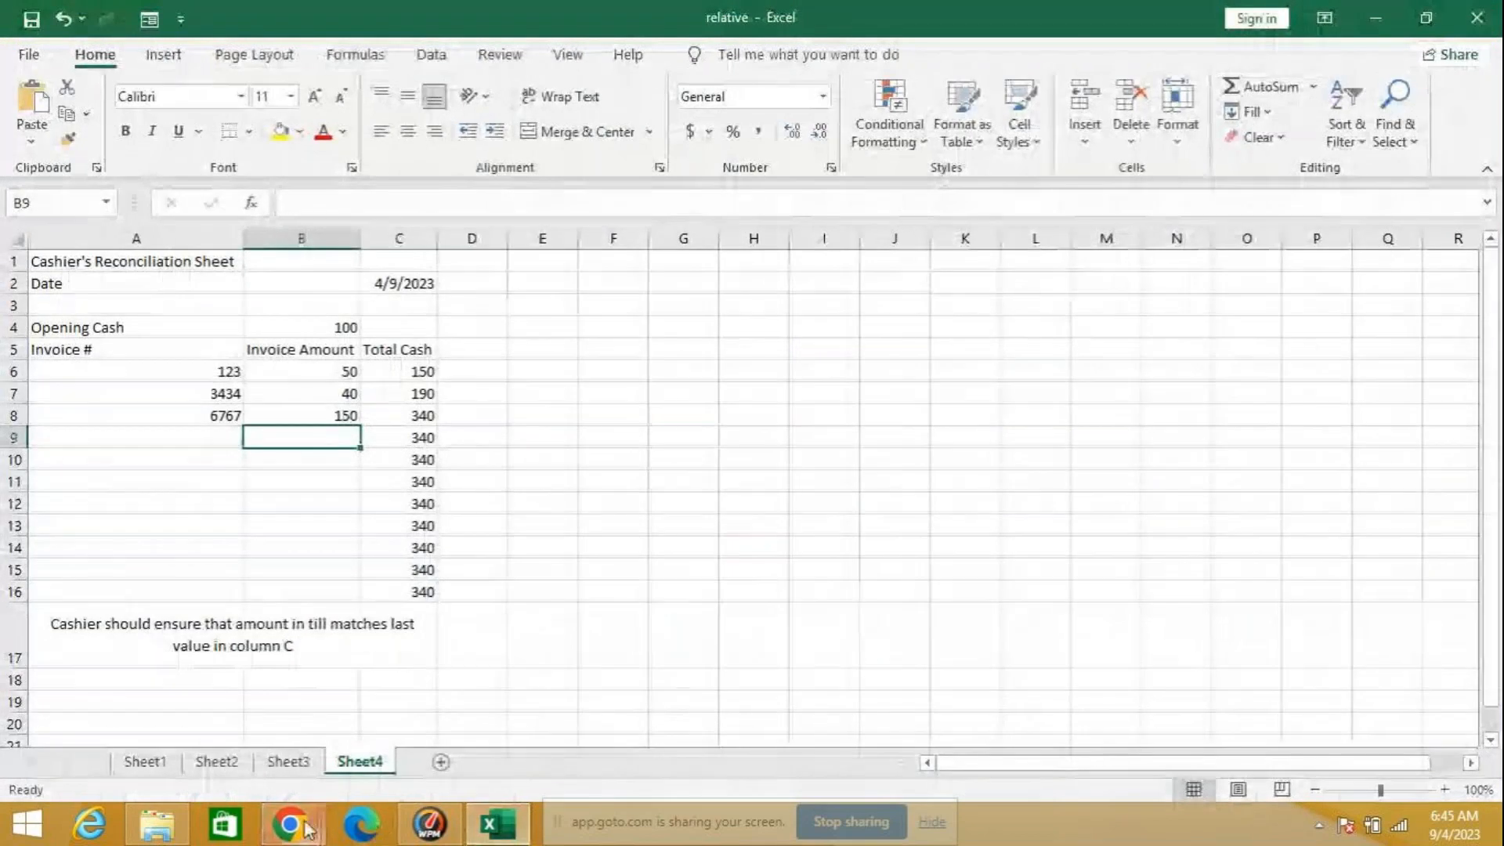
Step: Open a new Chrome window and search the web for "zenoxexpr student login"
{"action": "mouse_move", "coordinate": [291, 826]}
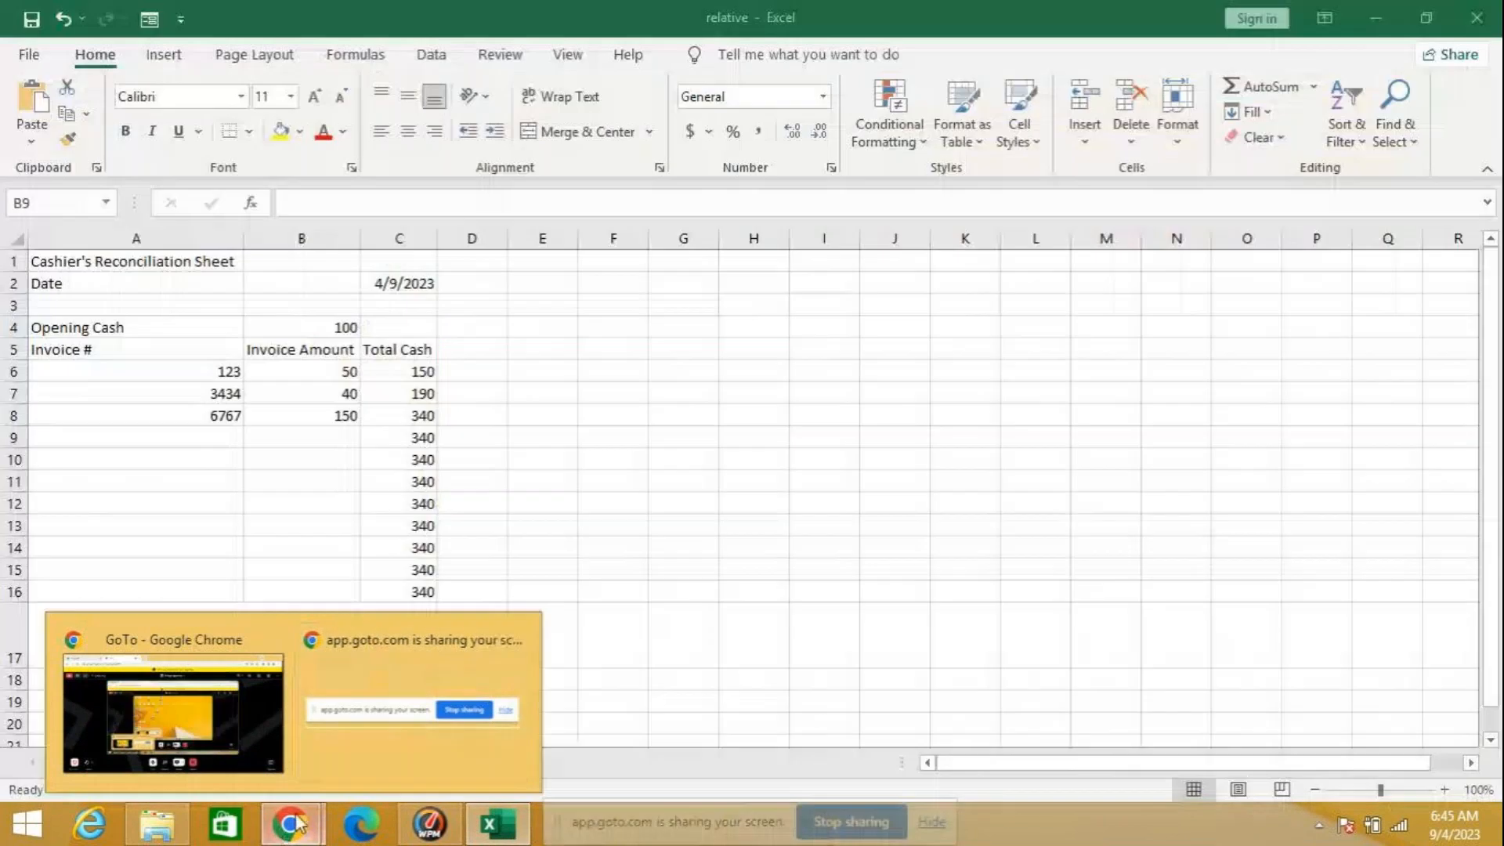
{"action": "right_click", "coordinate": [292, 824]}
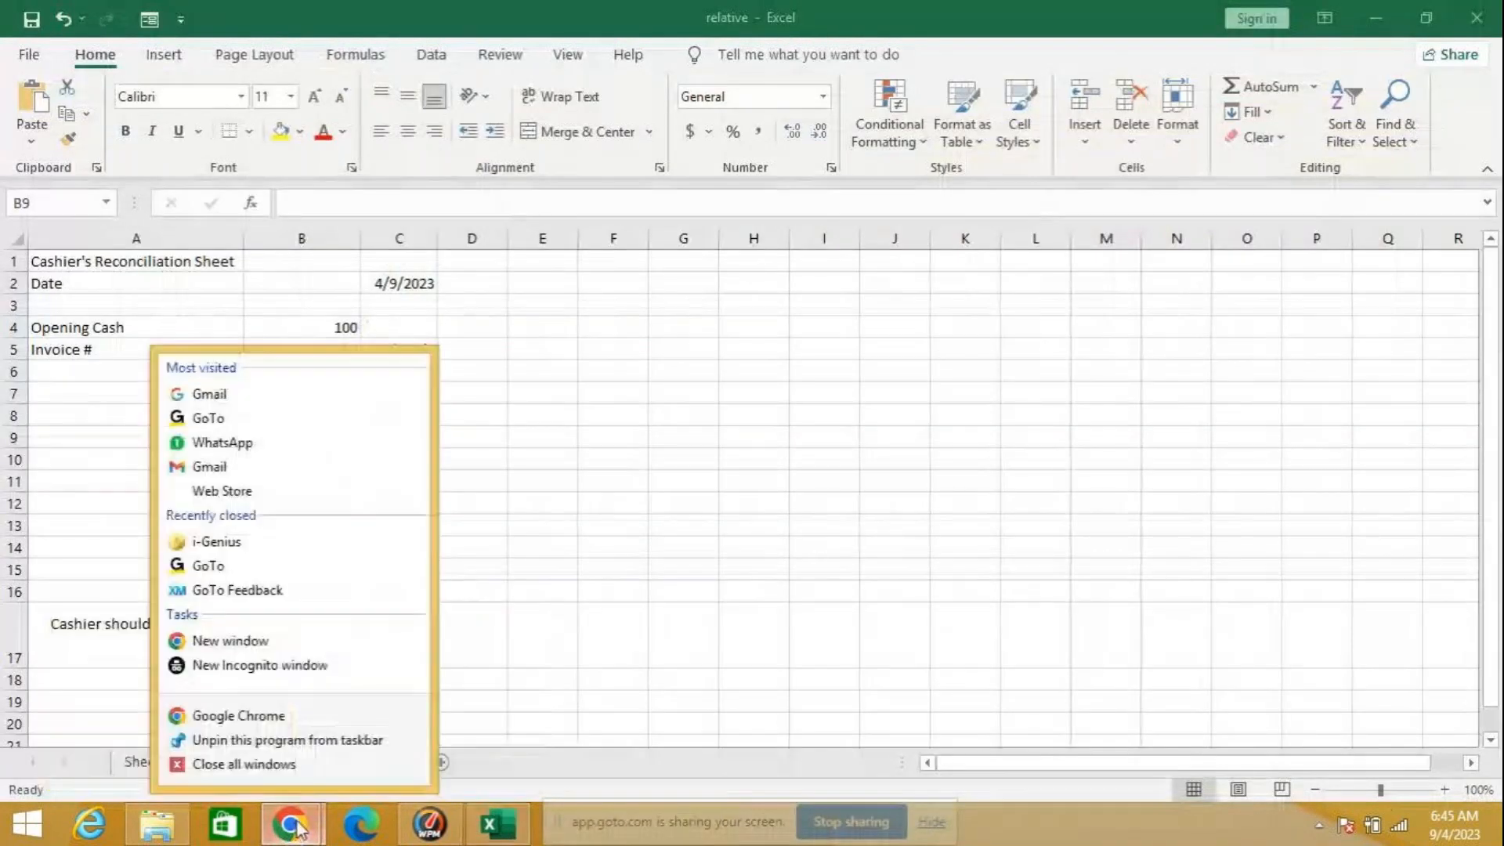
{"action": "left_click", "coordinate": [275, 641]}
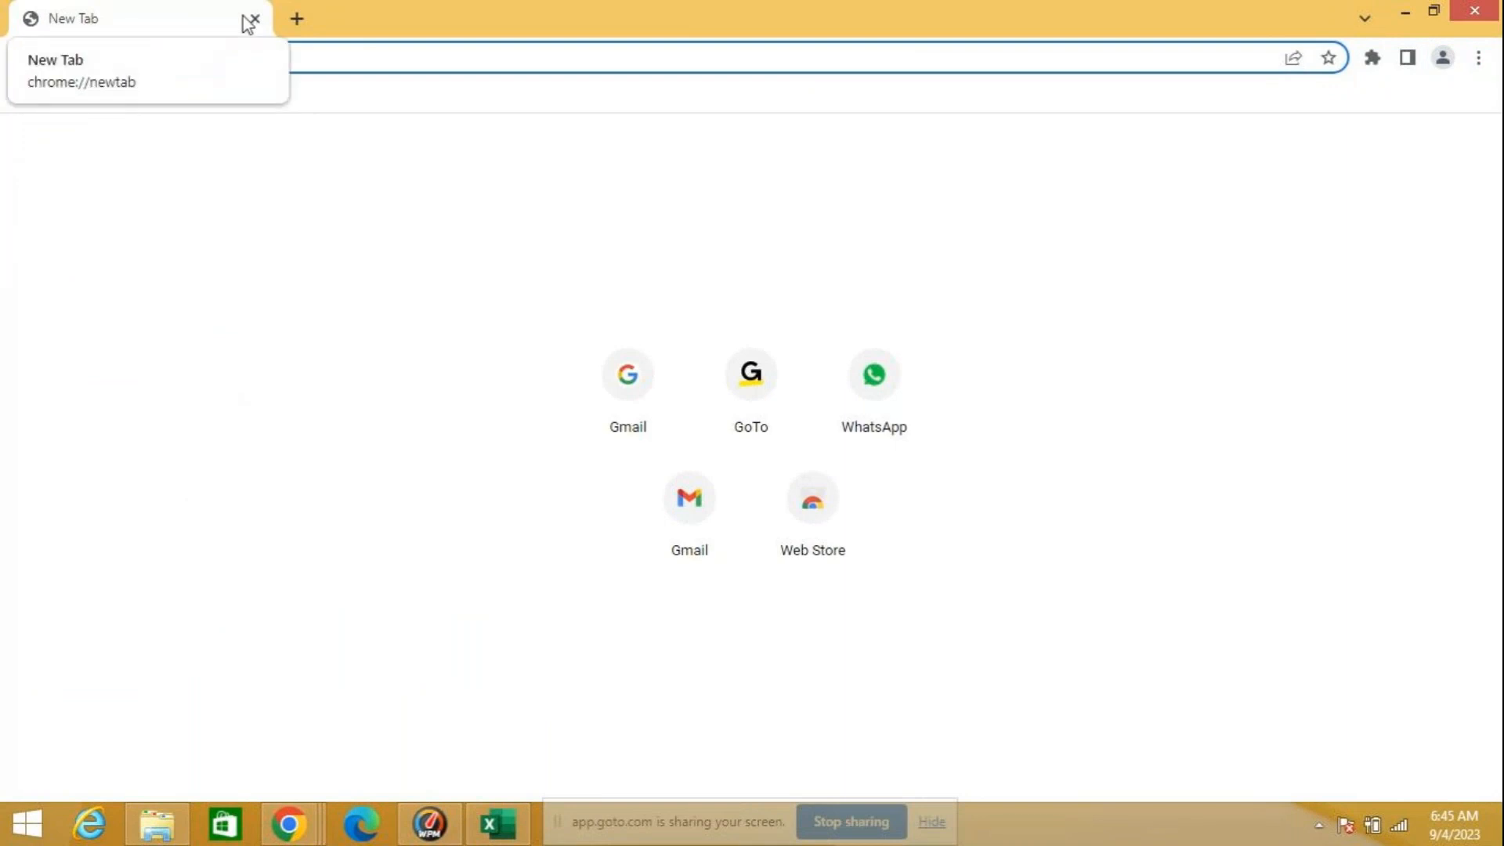
{"action": "type", "text": "zenox"}
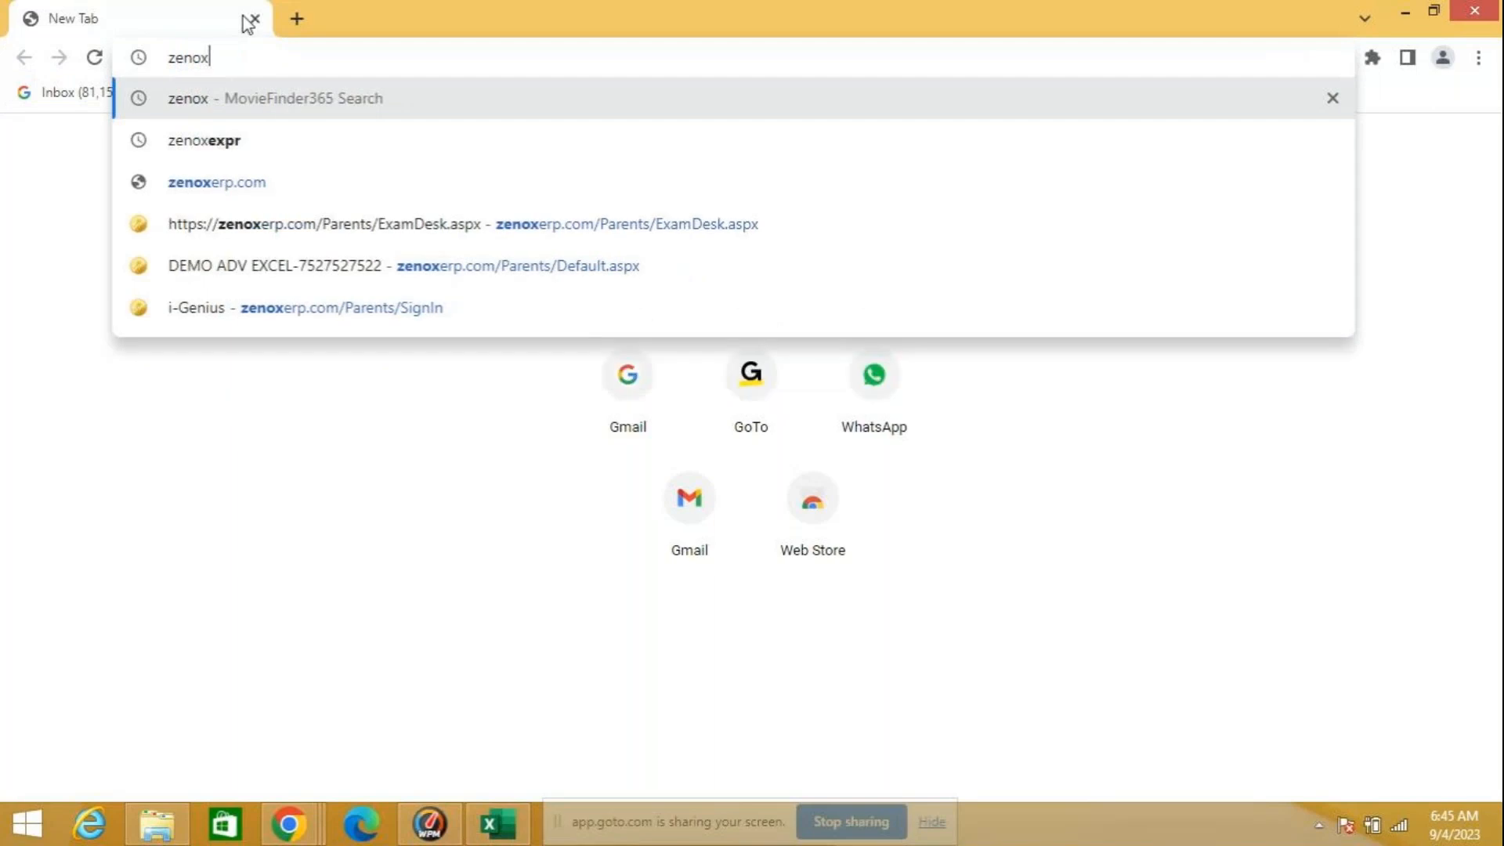
{"action": "type", "text": "expr"}
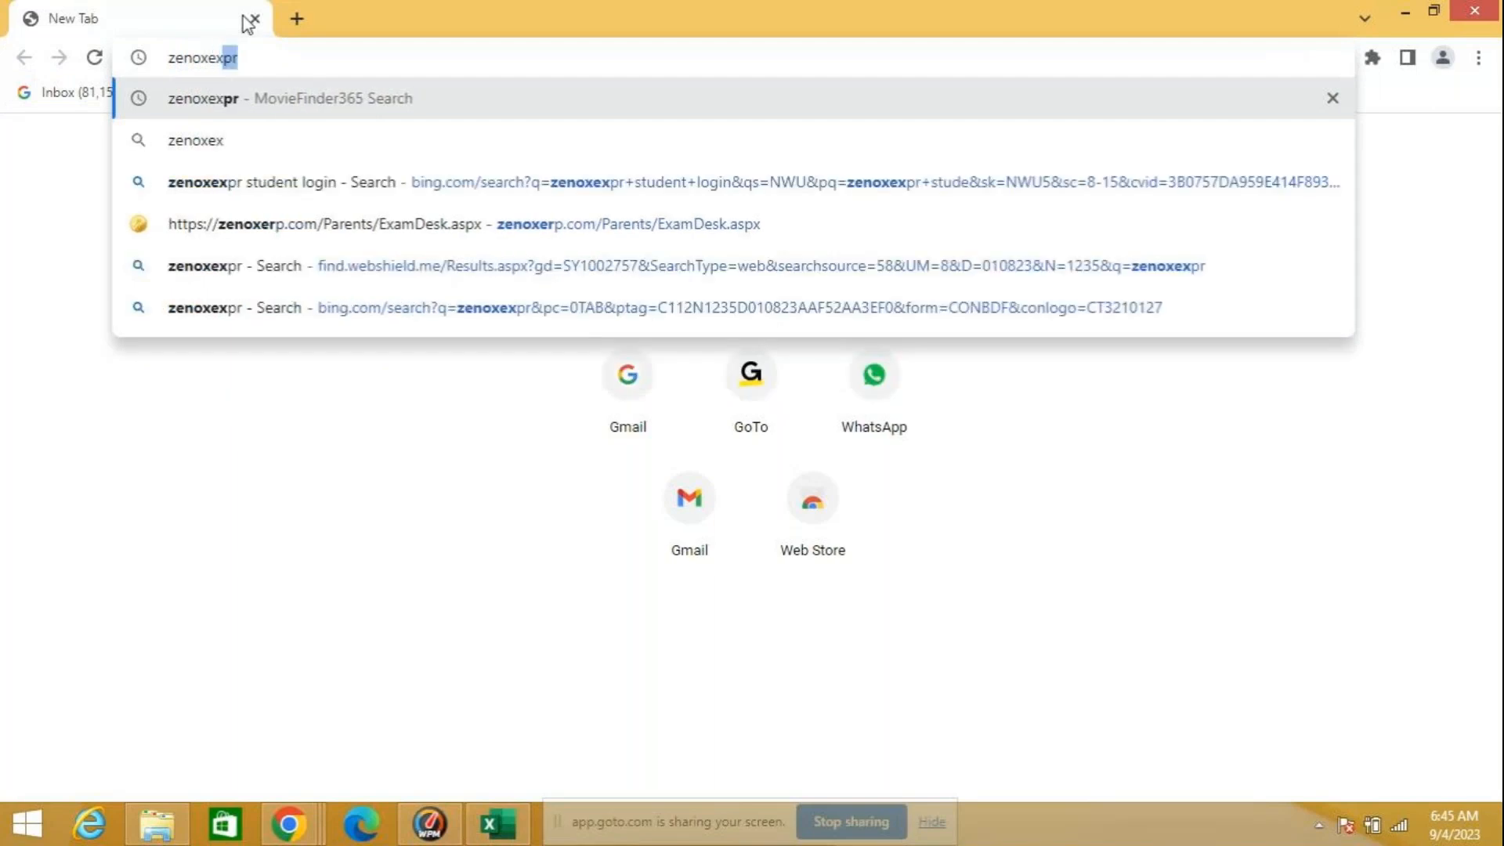
{"action": "type", "text": " stu"}
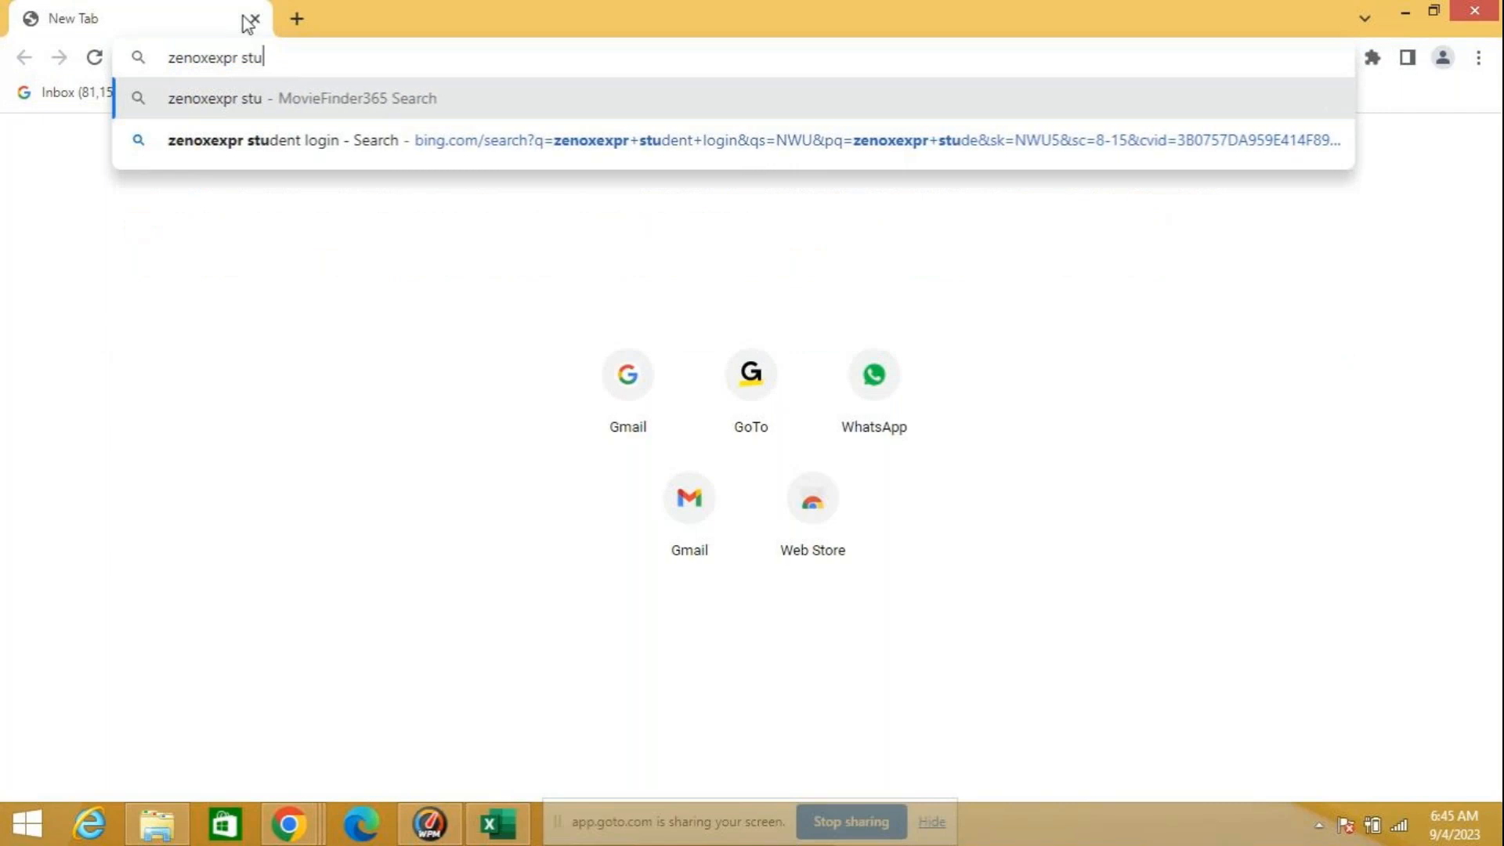
{"action": "type", "text": "dent login"}
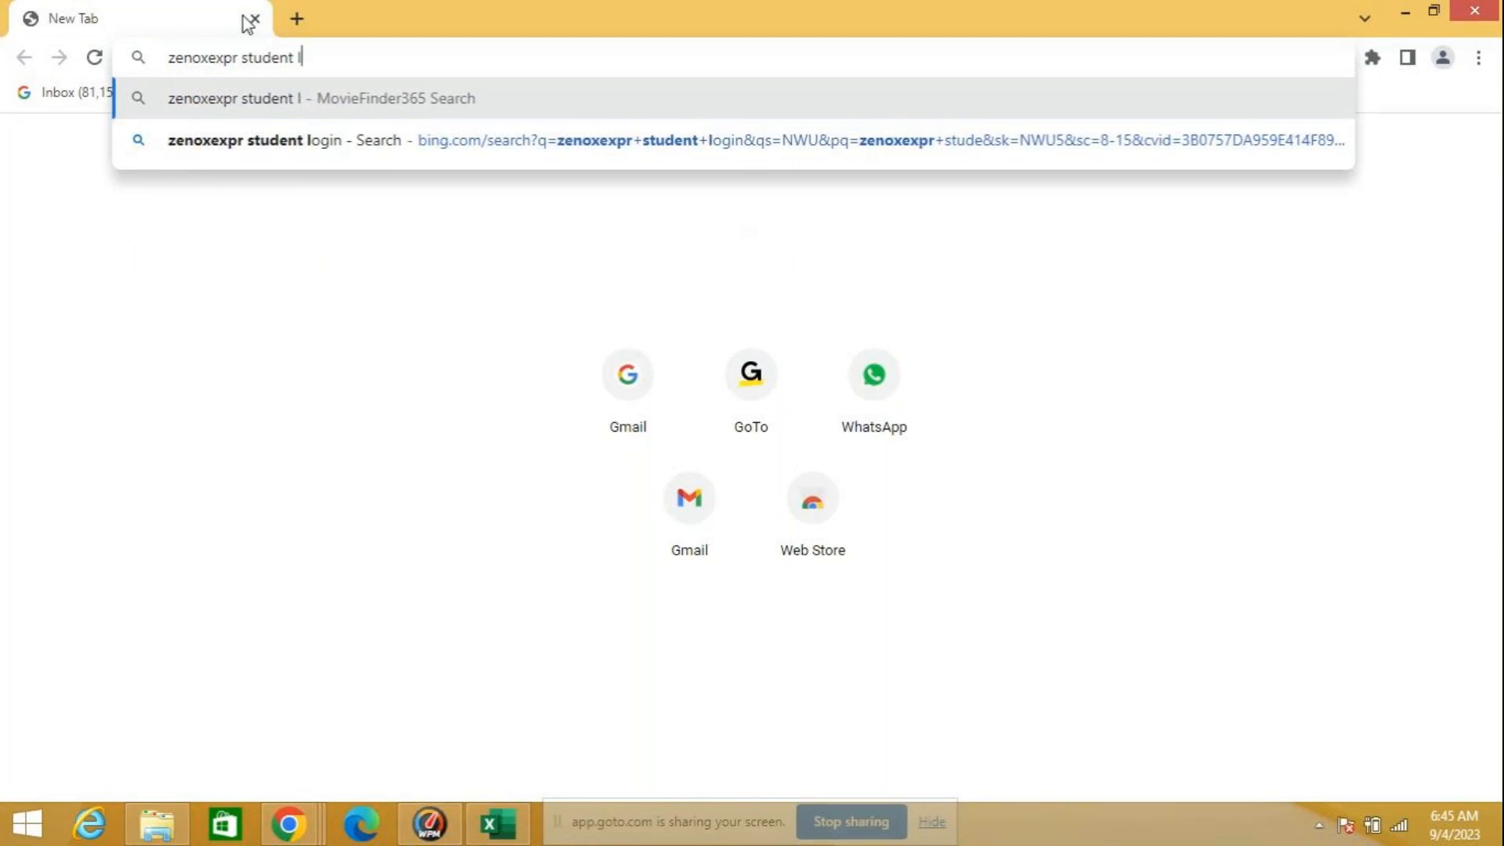
{"action": "key", "text": "Return"}
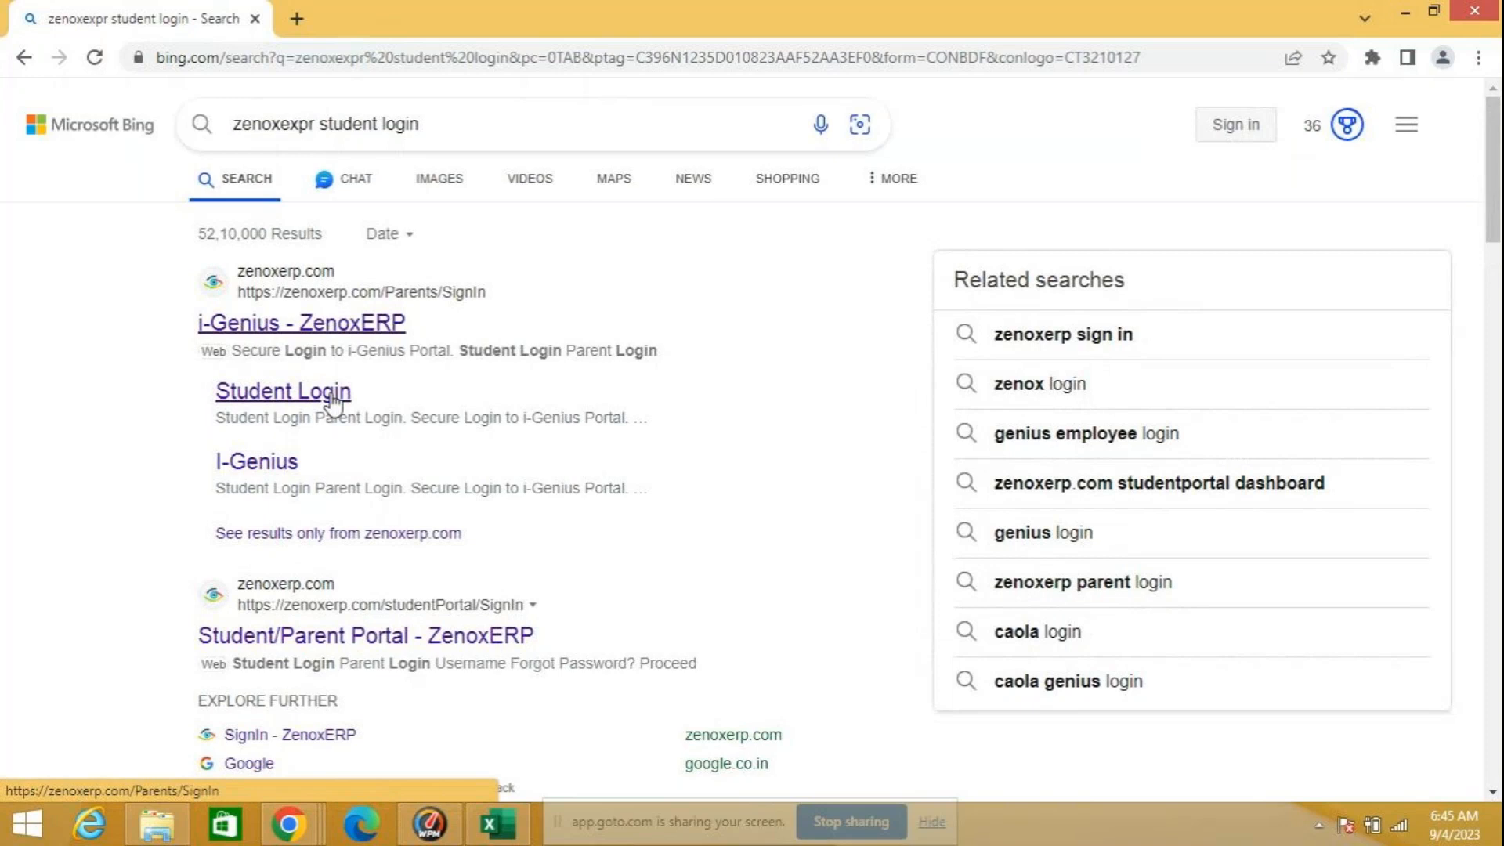
Step: Open the Student Login result from zenoxerp.com and submit the student's mobile number on the student sign-in form
{"action": "left_click", "coordinate": [333, 399]}
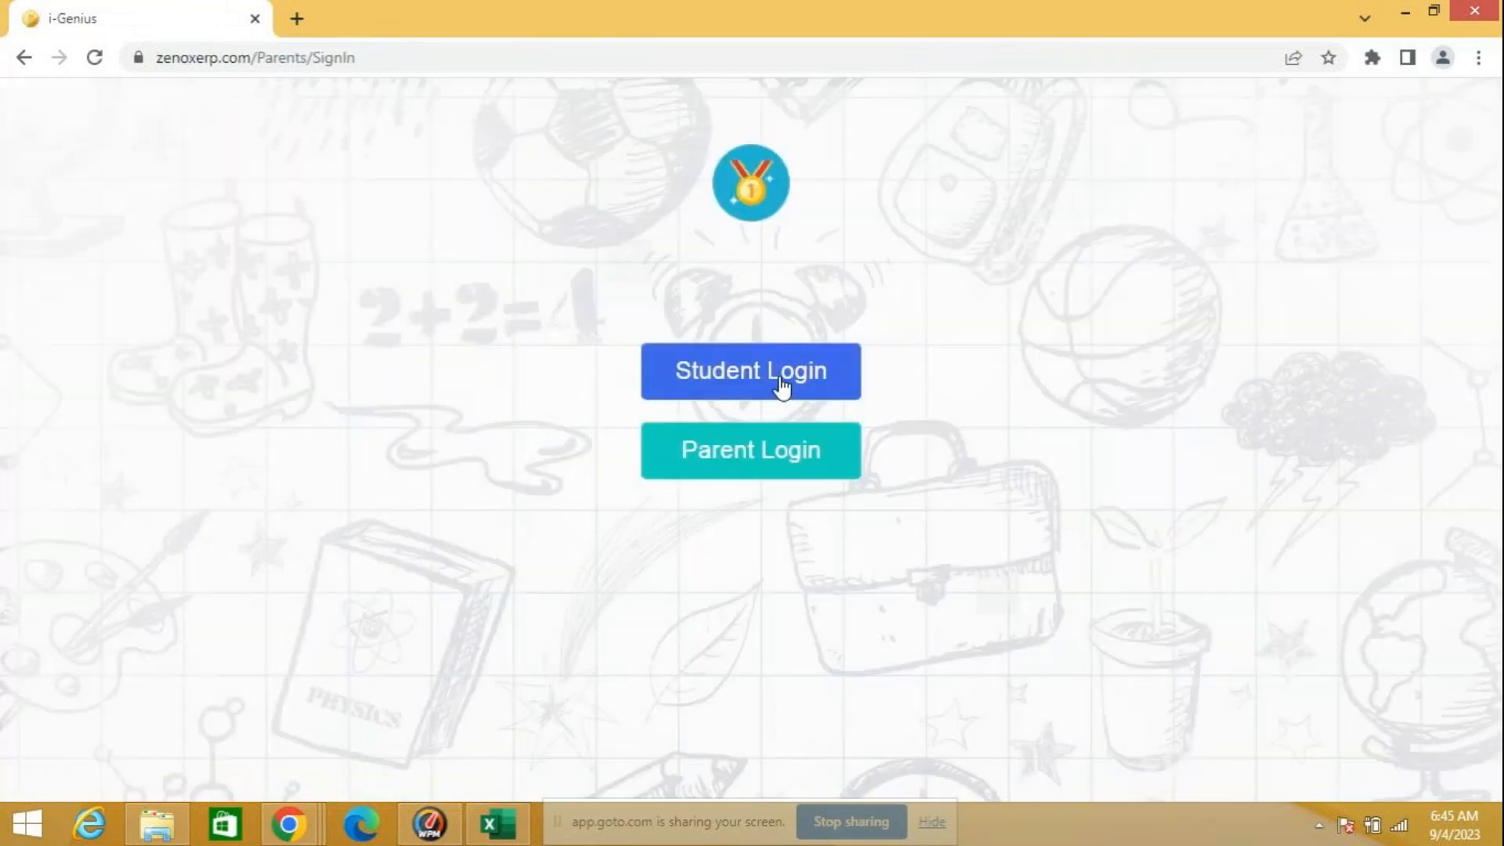
{"action": "left_click", "coordinate": [781, 385]}
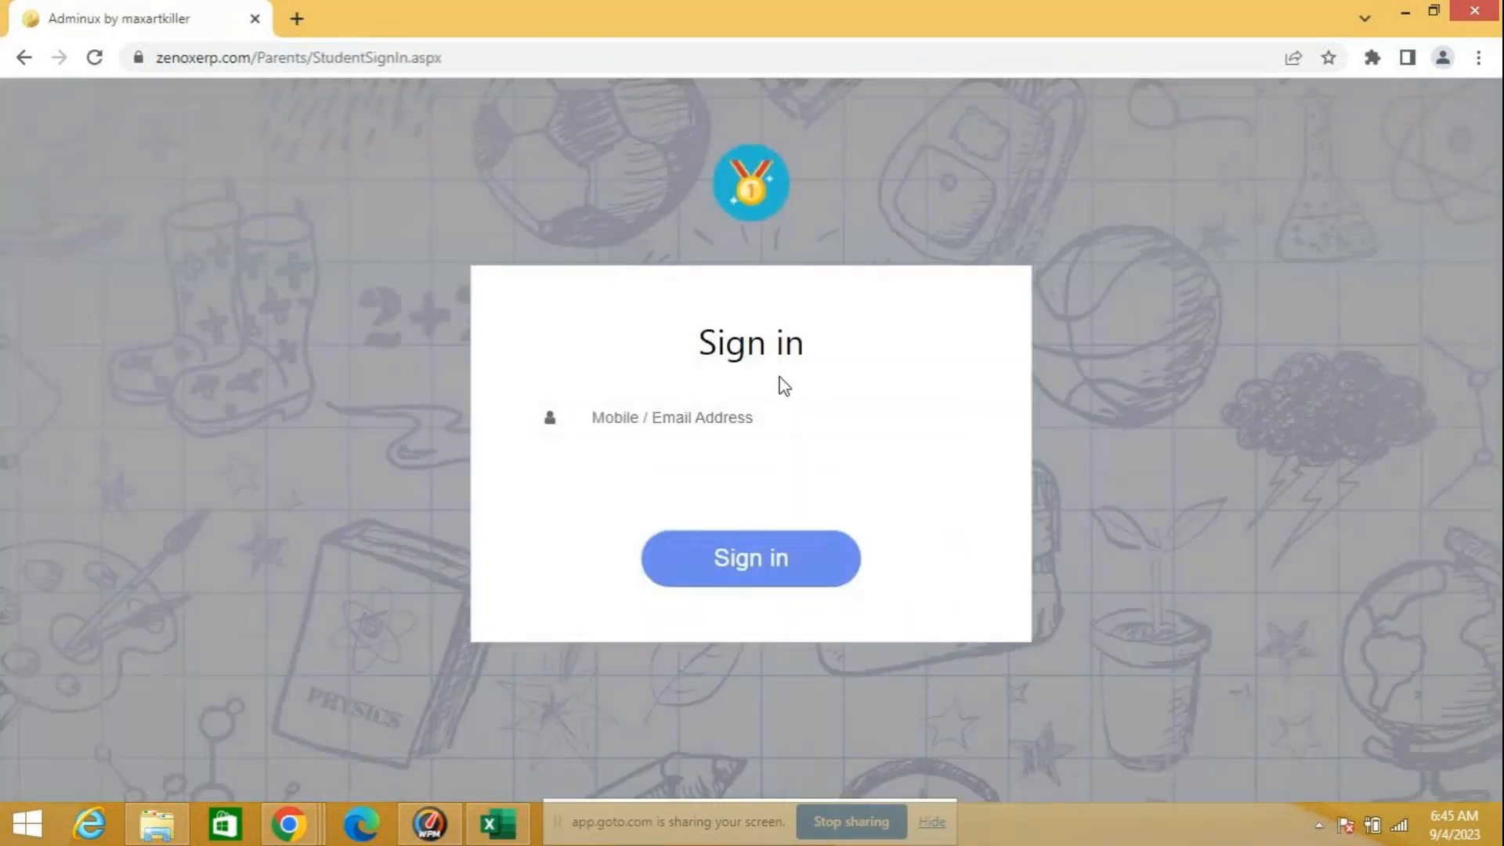
{"action": "left_click", "coordinate": [615, 423]}
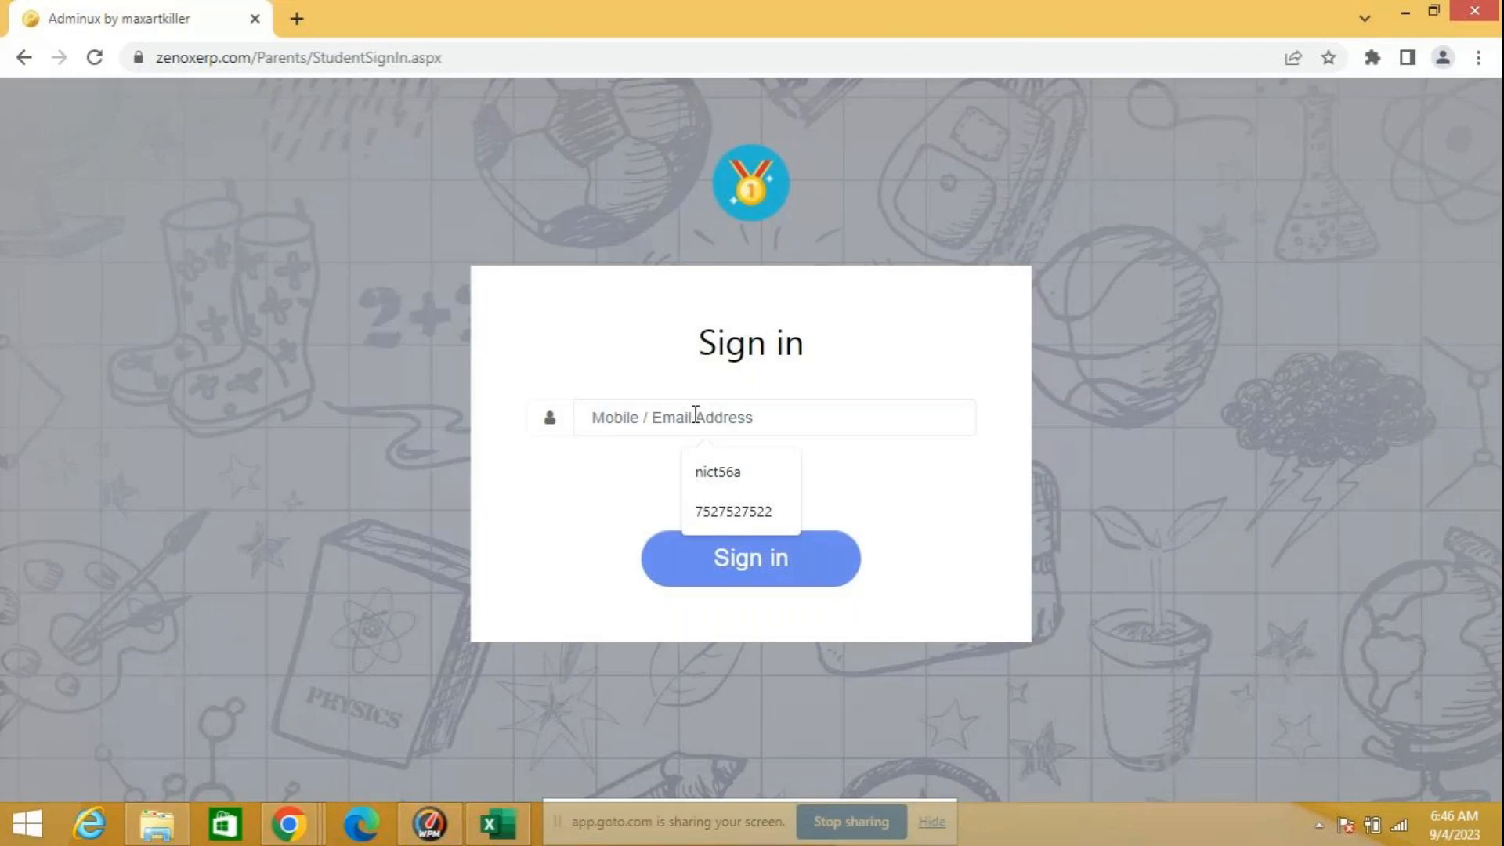
{"action": "left_click", "coordinate": [770, 513]}
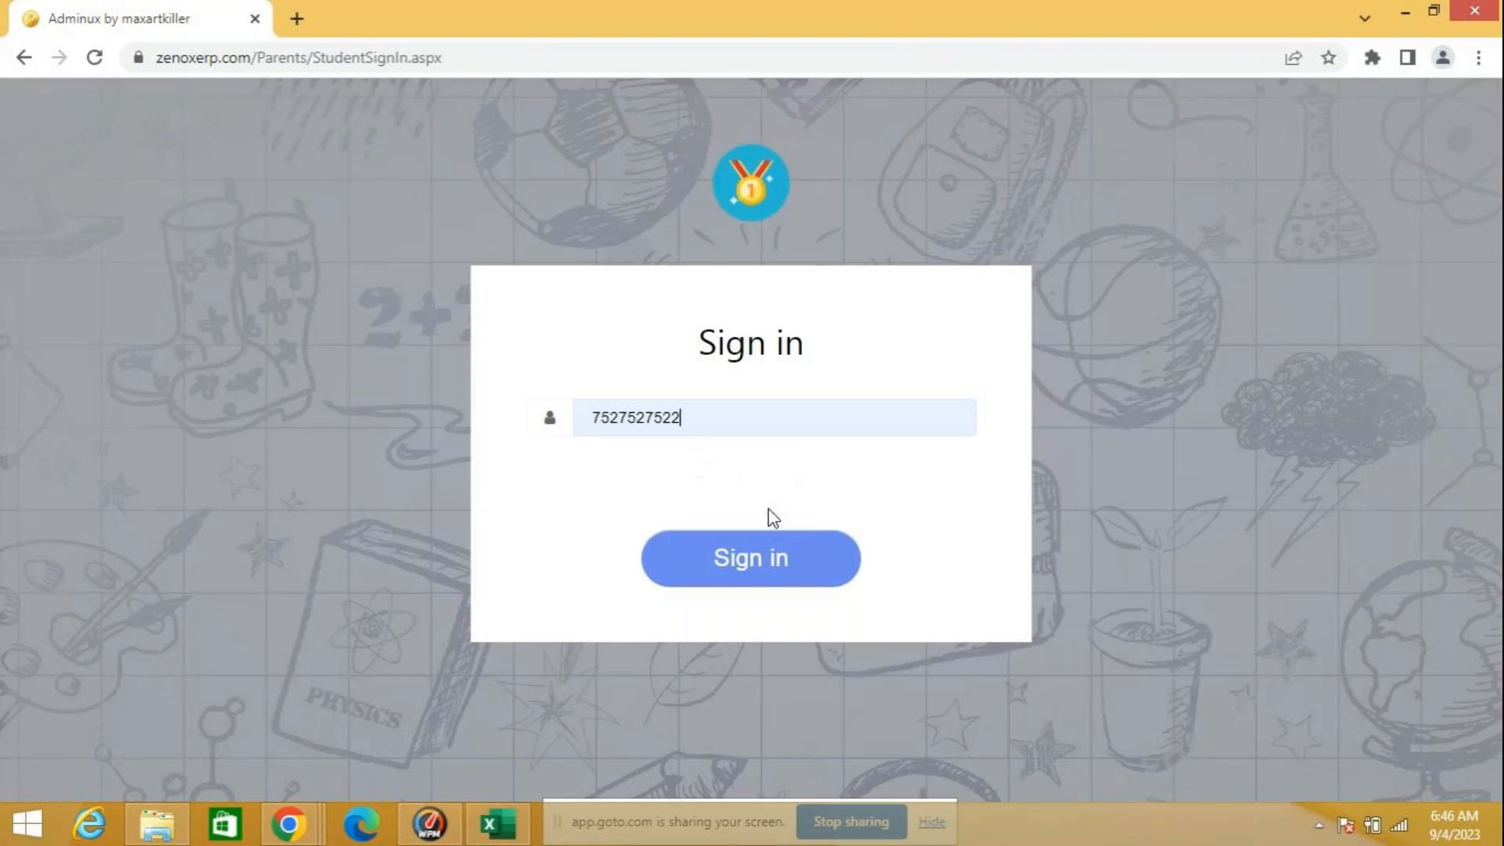
{"action": "left_click", "coordinate": [781, 561]}
Step: Enter the account password for NICT 72: Jayanagar and sign in to the student portal
{"action": "left_click", "coordinate": [668, 502]}
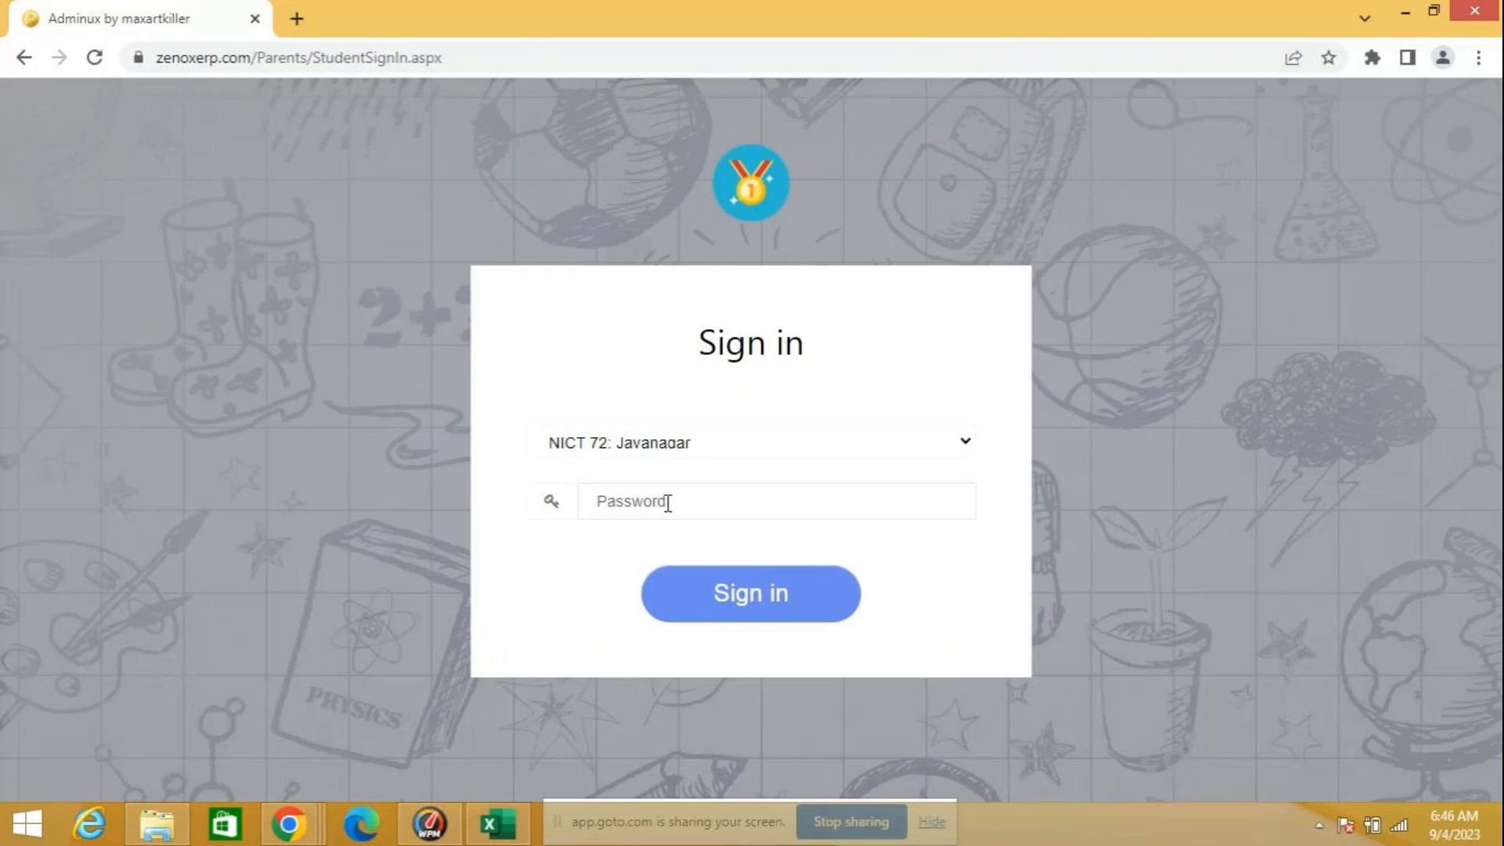
{"action": "type", "text": "••••••"}
{"action": "left_click", "coordinate": [722, 591]}
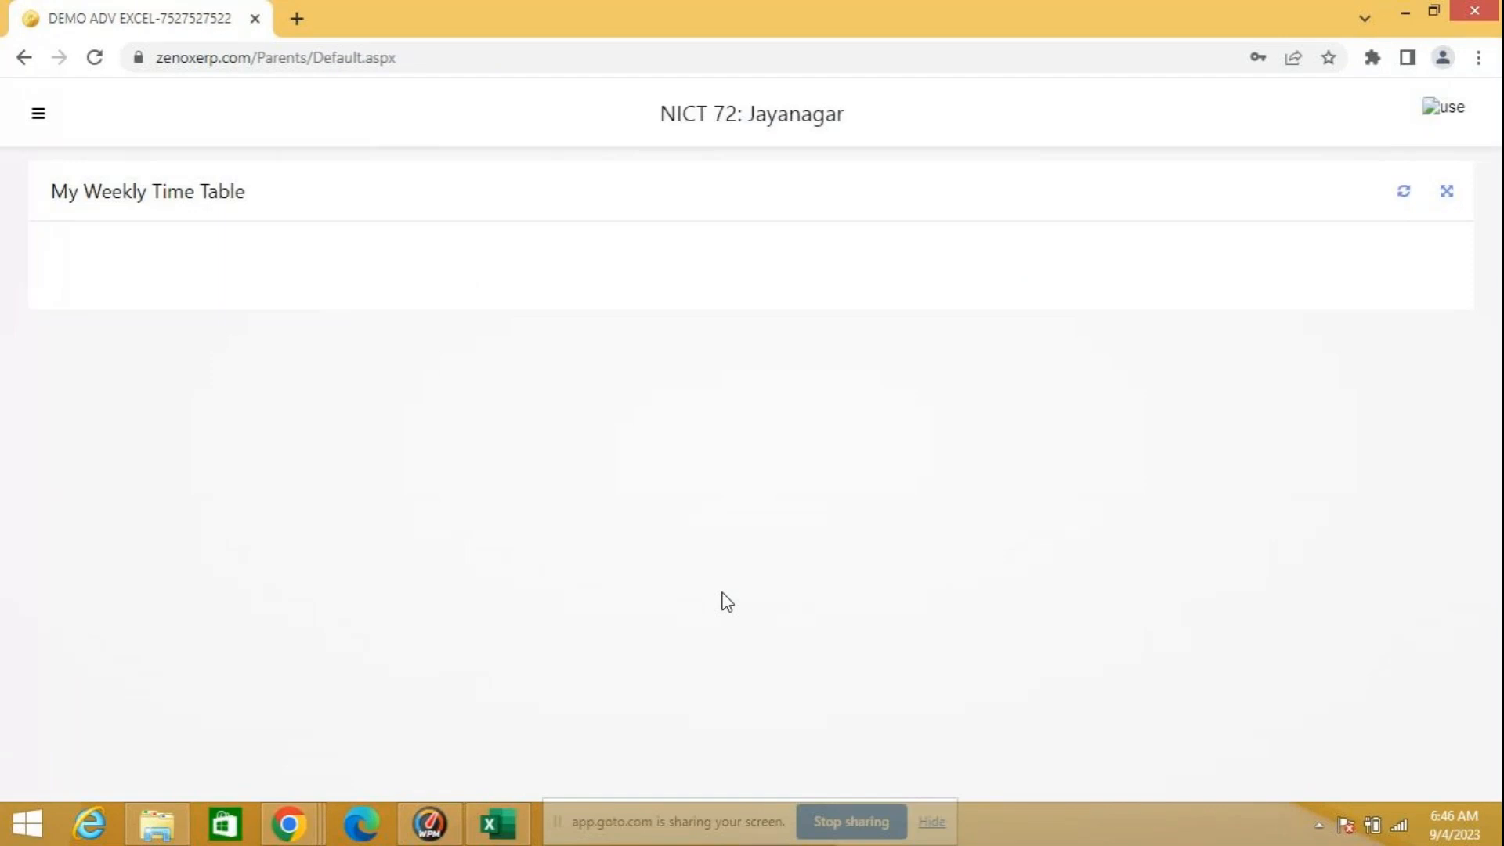
Step: Open the portal's Exam section and view the College Adv MS Excel exam session
{"action": "left_click", "coordinate": [38, 117]}
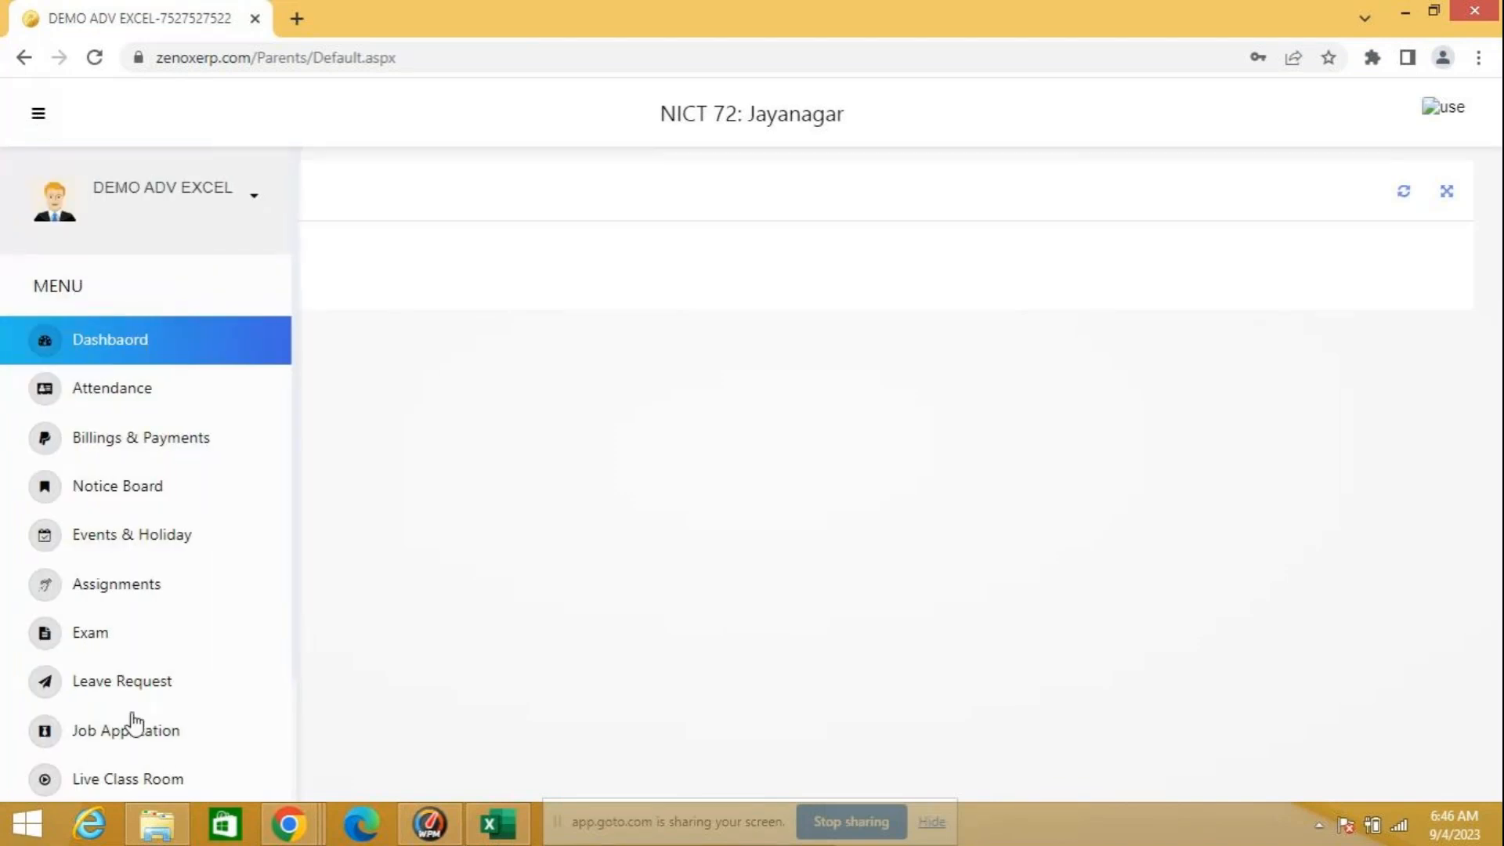
{"action": "scroll", "coordinate": [180, 673], "scroll_direction": "down", "scroll_amount": 2}
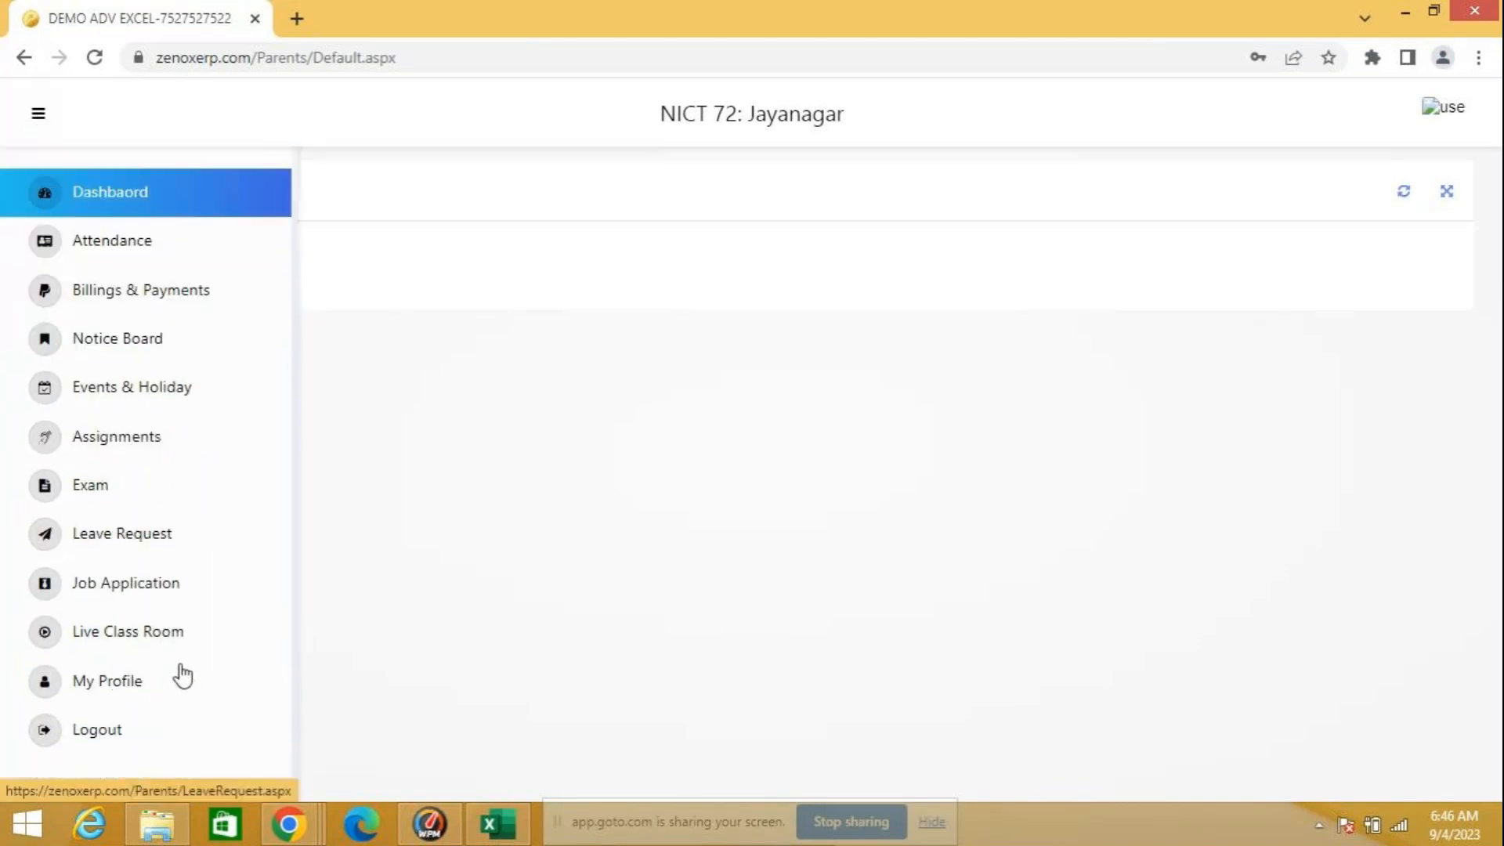
{"action": "left_click", "coordinate": [97, 492]}
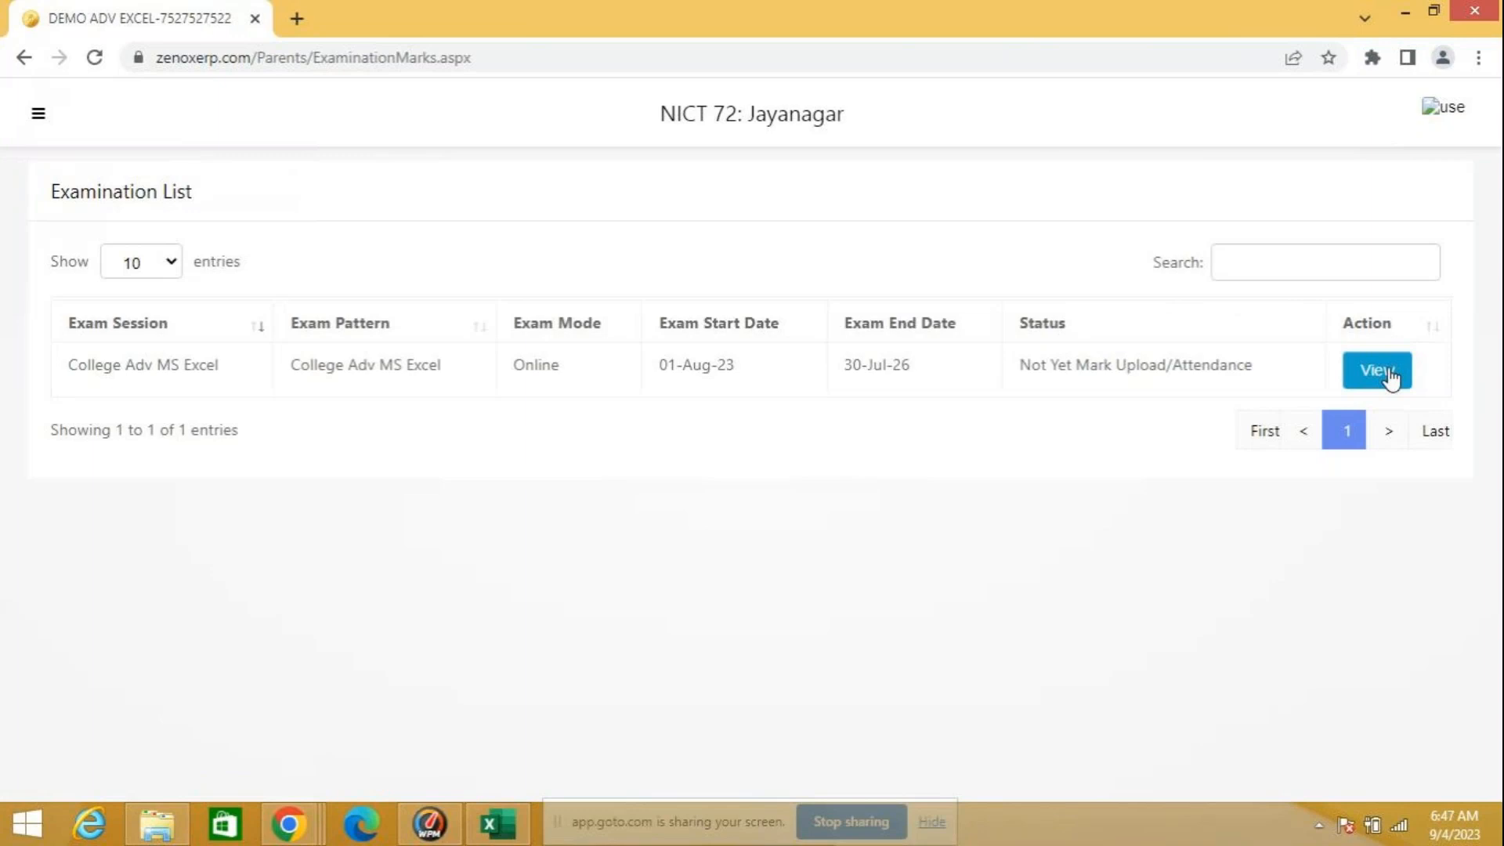
{"action": "left_click", "coordinate": [1390, 379]}
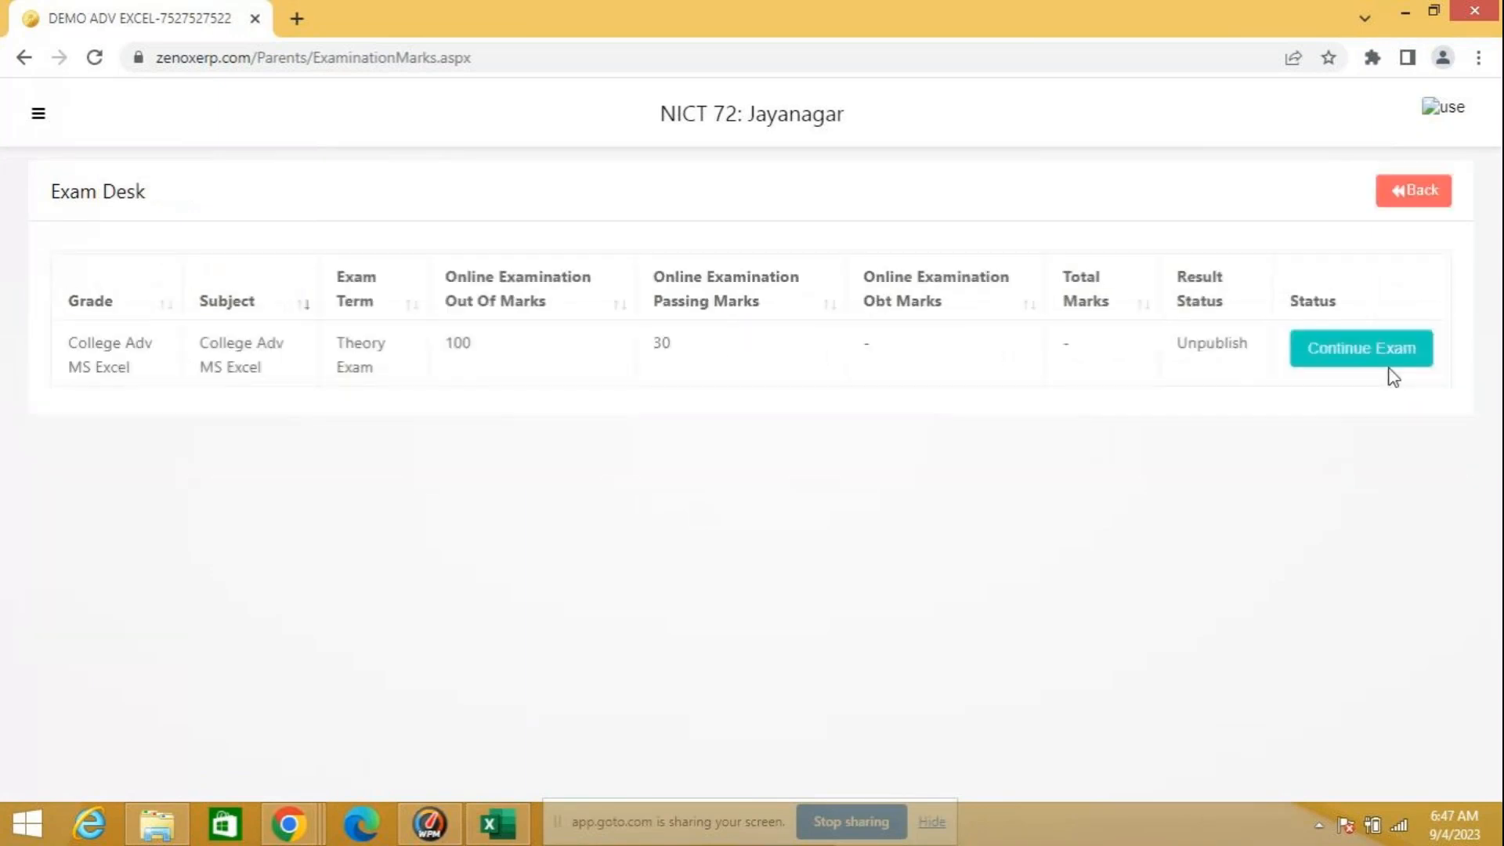
Step: Continue the College Adv MS Excel theory exam, agree to the exam rules, and enter the exam PIN to start it
{"action": "left_click", "coordinate": [1398, 353]}
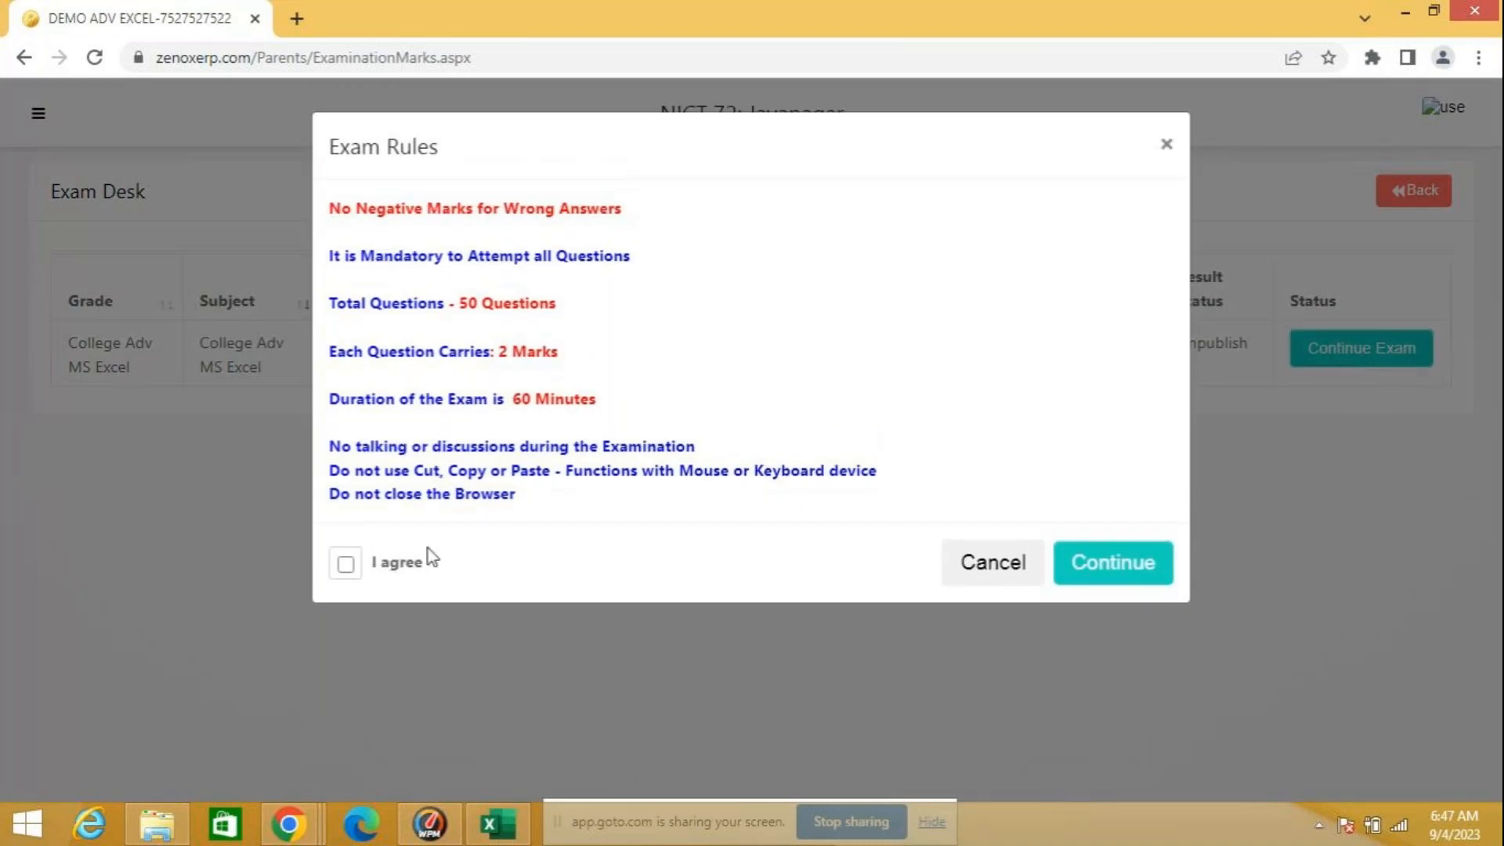
{"action": "left_click", "coordinate": [347, 564]}
{"action": "left_click", "coordinate": [1094, 574]}
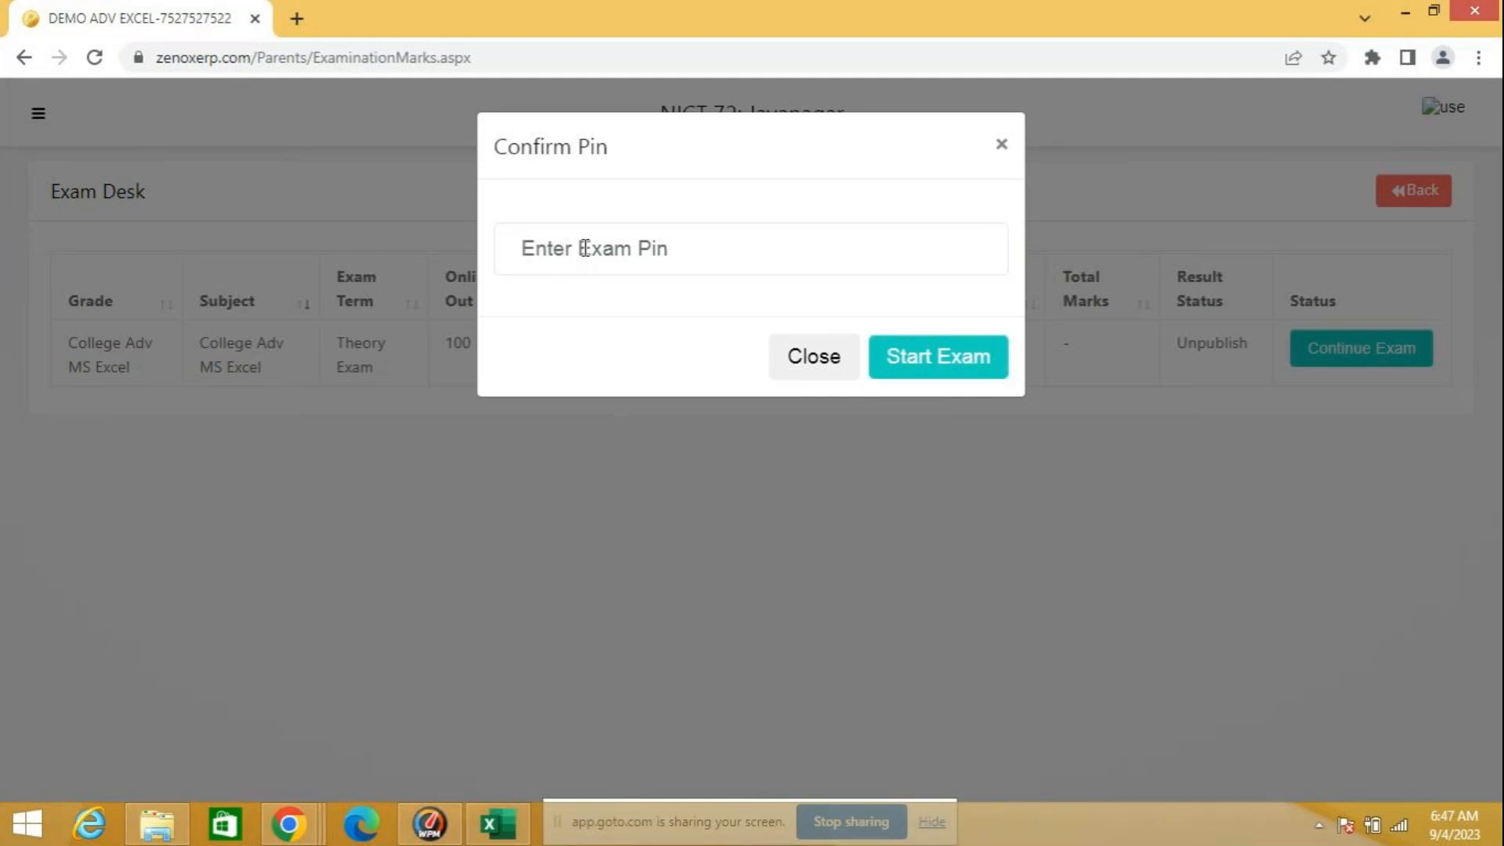
{"action": "type", "text": "123"}
{"action": "left_click", "coordinate": [960, 378]}
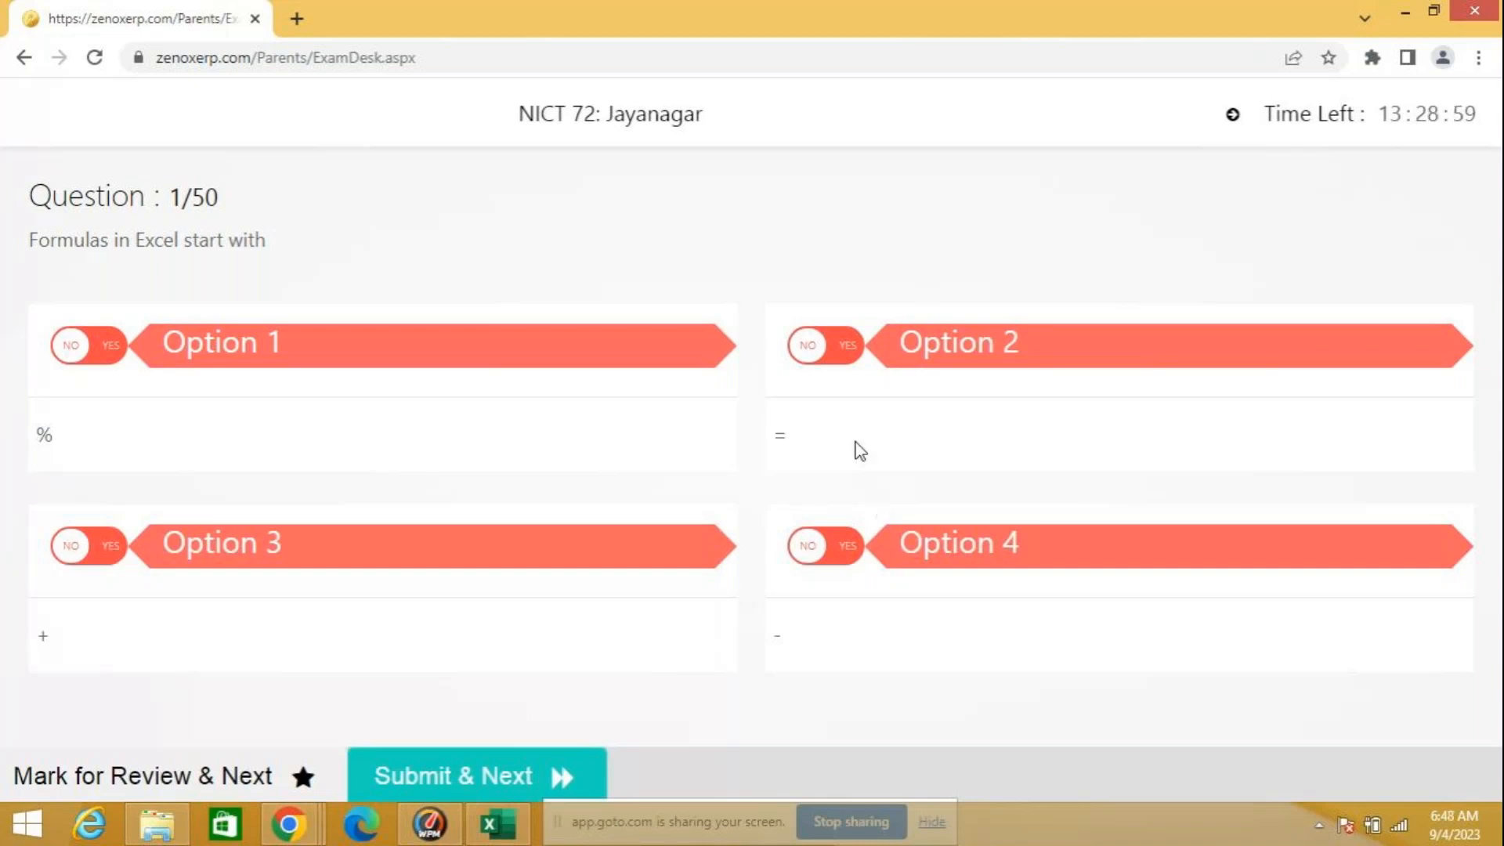
Step: Answer question 1 about what Excel formulas start with by choosing Option 2 (=), and submit it
{"action": "left_click", "coordinate": [962, 342]}
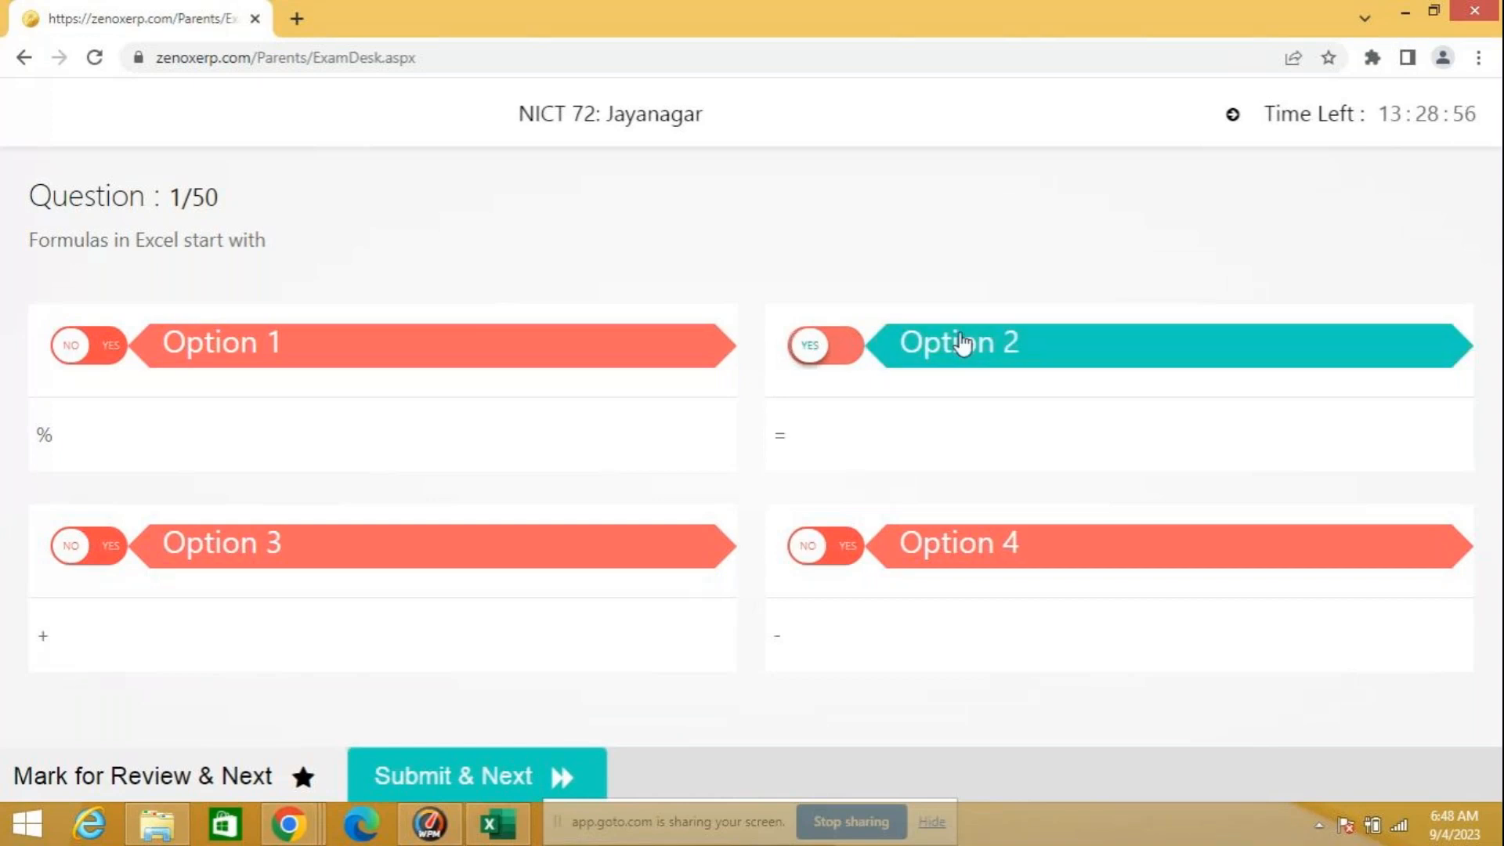
{"action": "left_click", "coordinate": [496, 774]}
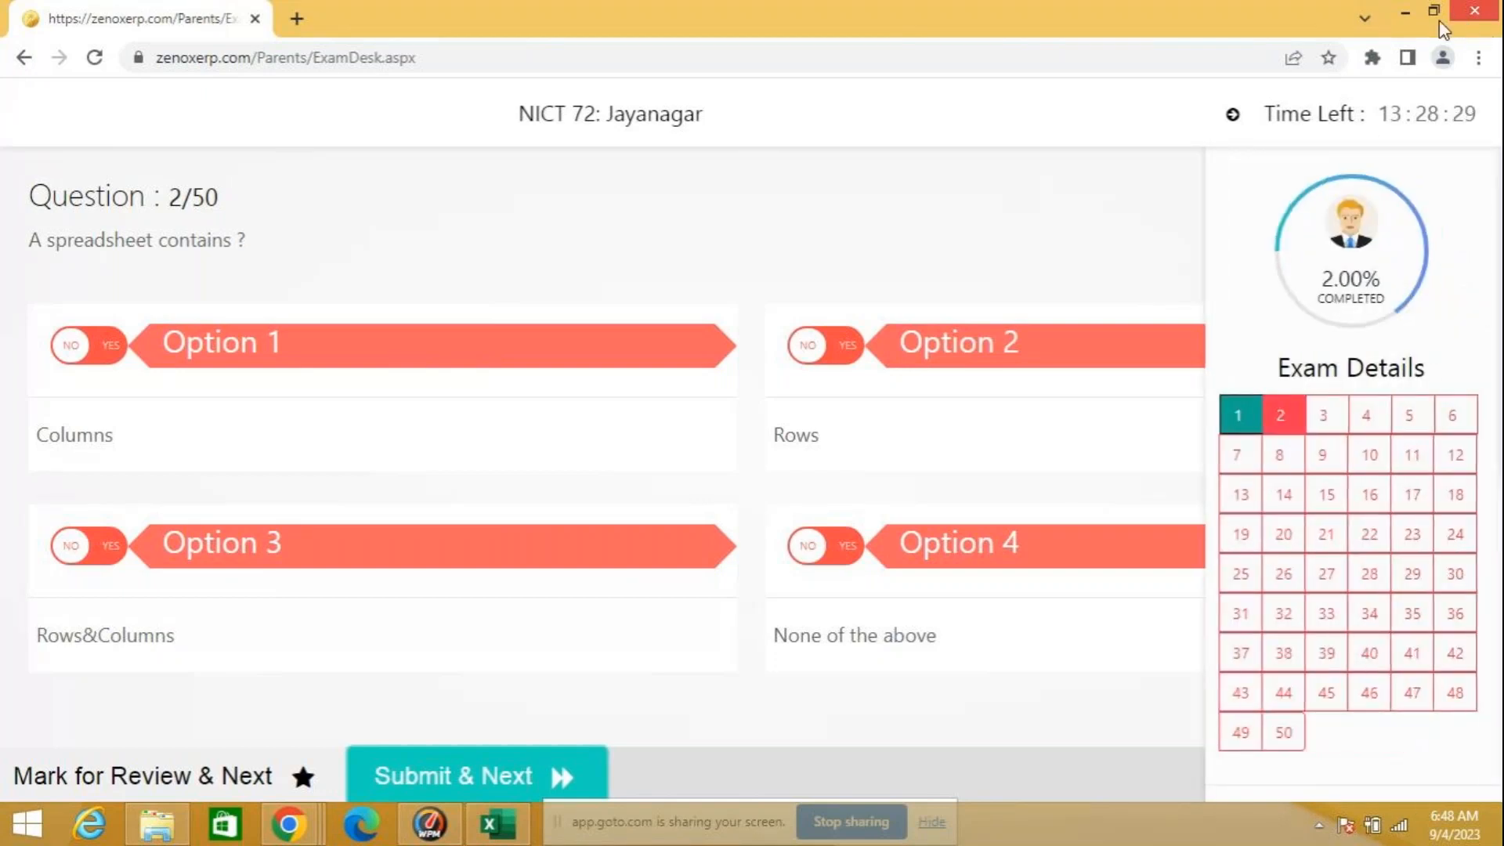
Step: Try to submit question 2 and mark it for review without choosing an option, and close the exam page
{"action": "left_click", "coordinate": [559, 776]}
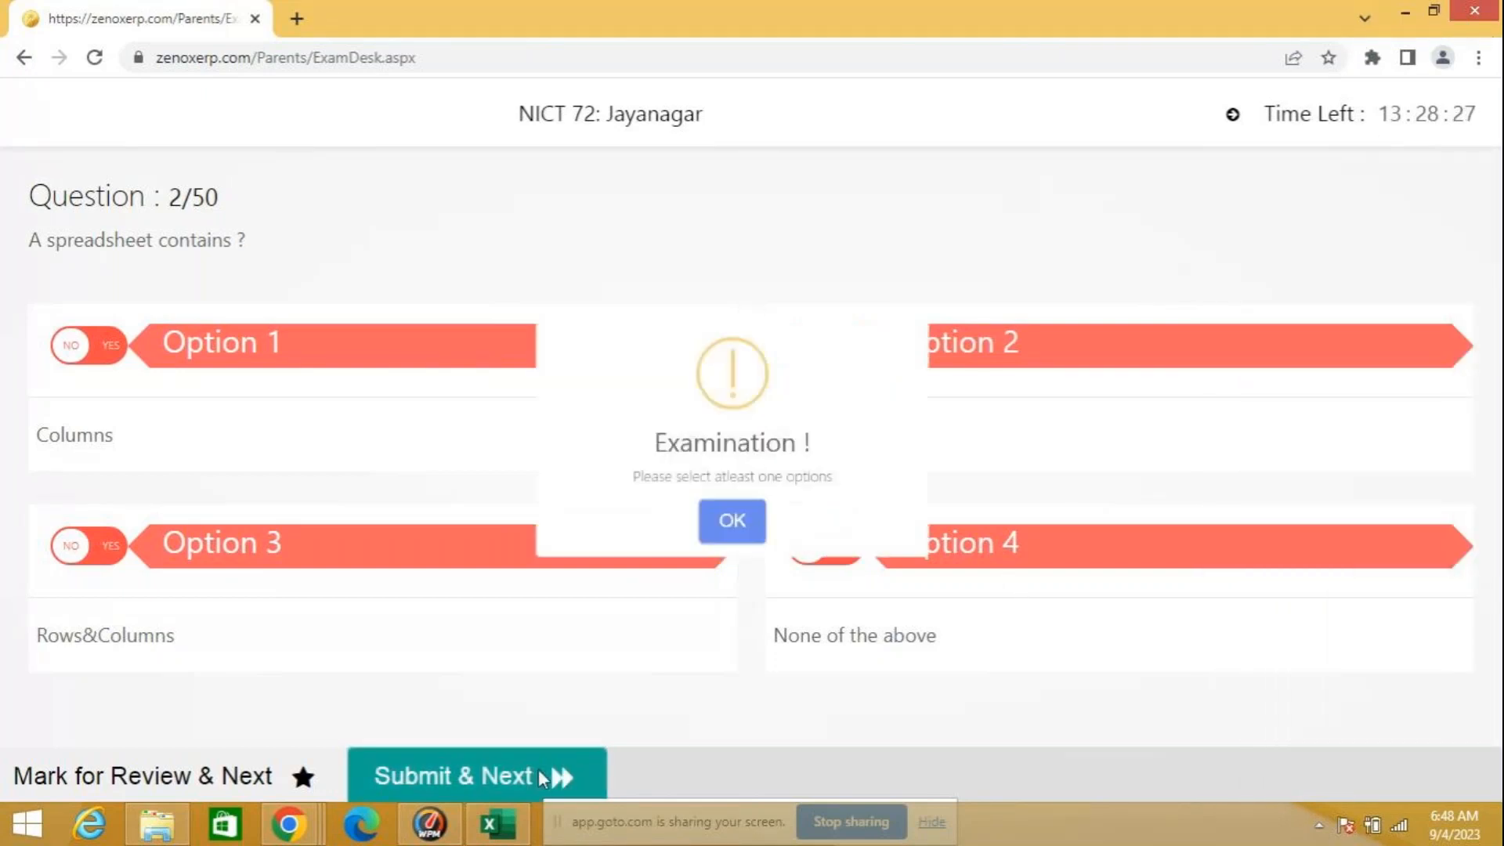
{"action": "left_click", "coordinate": [732, 553]}
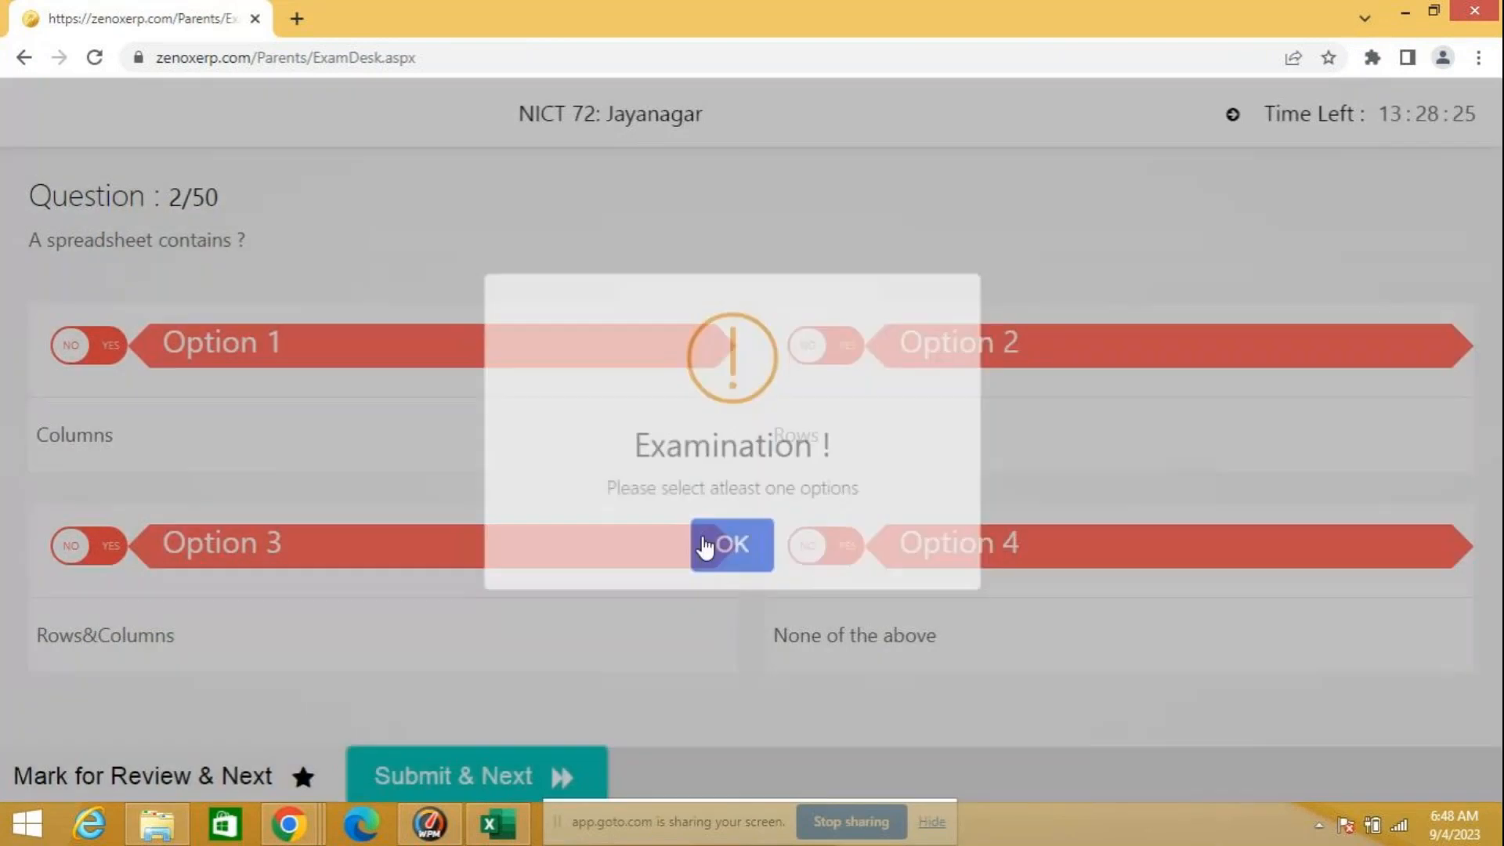
{"action": "left_click", "coordinate": [188, 778]}
{"action": "left_click", "coordinate": [736, 580]}
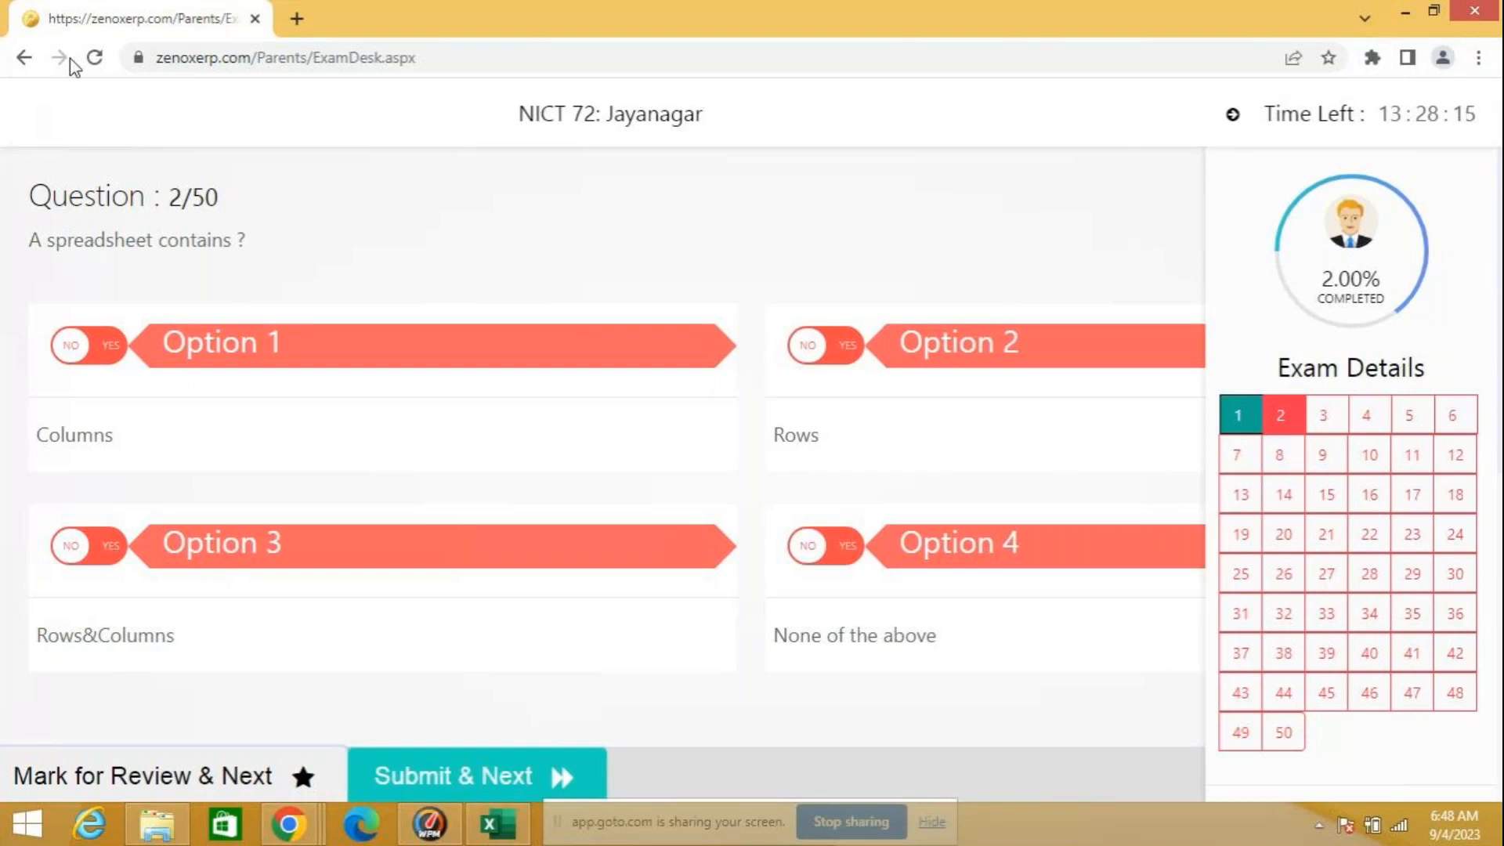
{"action": "left_click", "coordinate": [255, 21]}
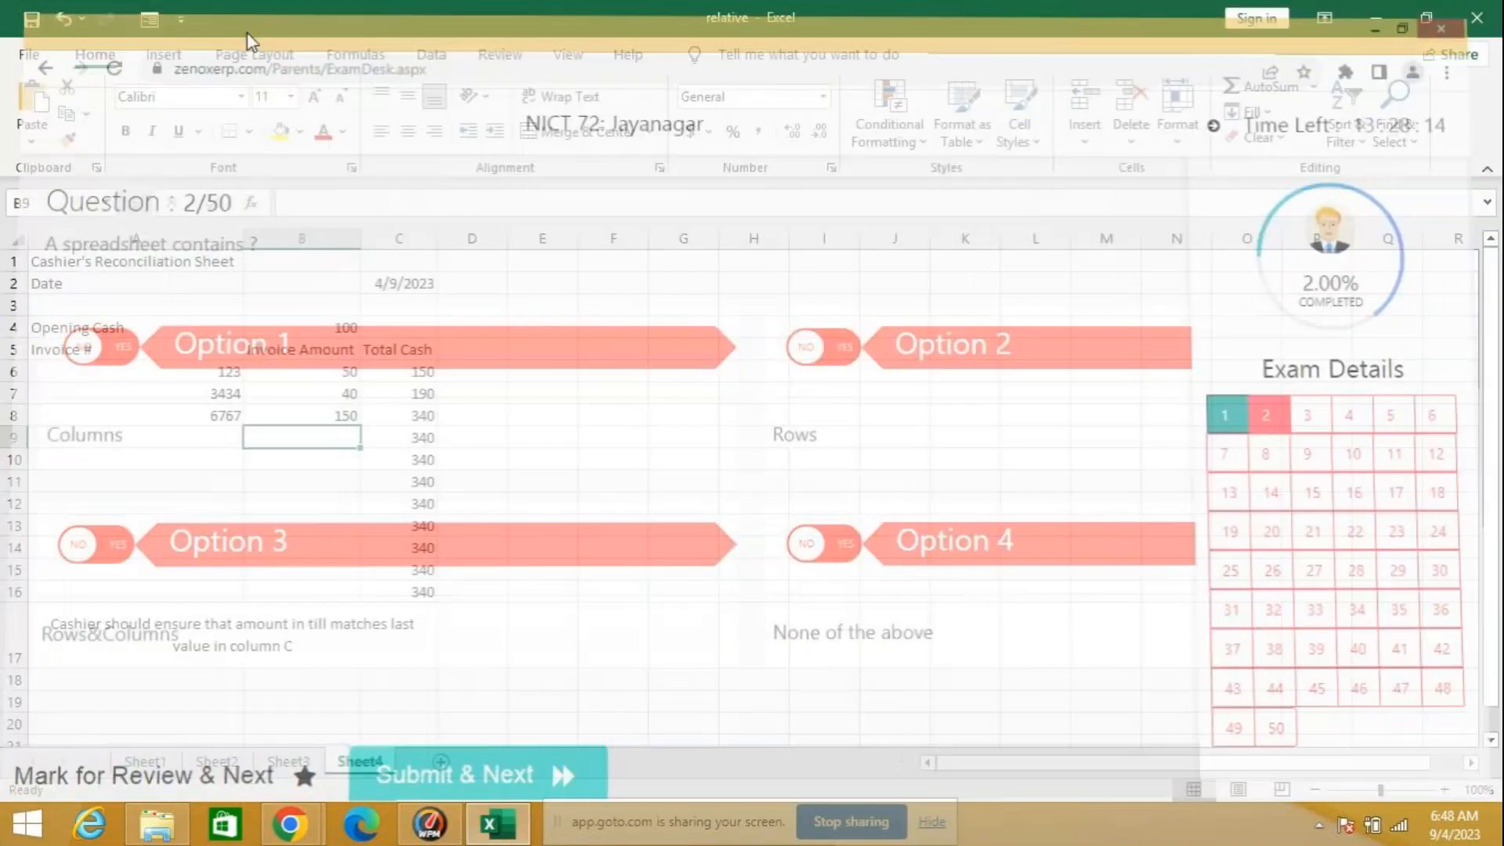
Step: Open a new Chrome window and search the web for "excel quiz question and answers"
{"action": "right_click", "coordinate": [290, 822]}
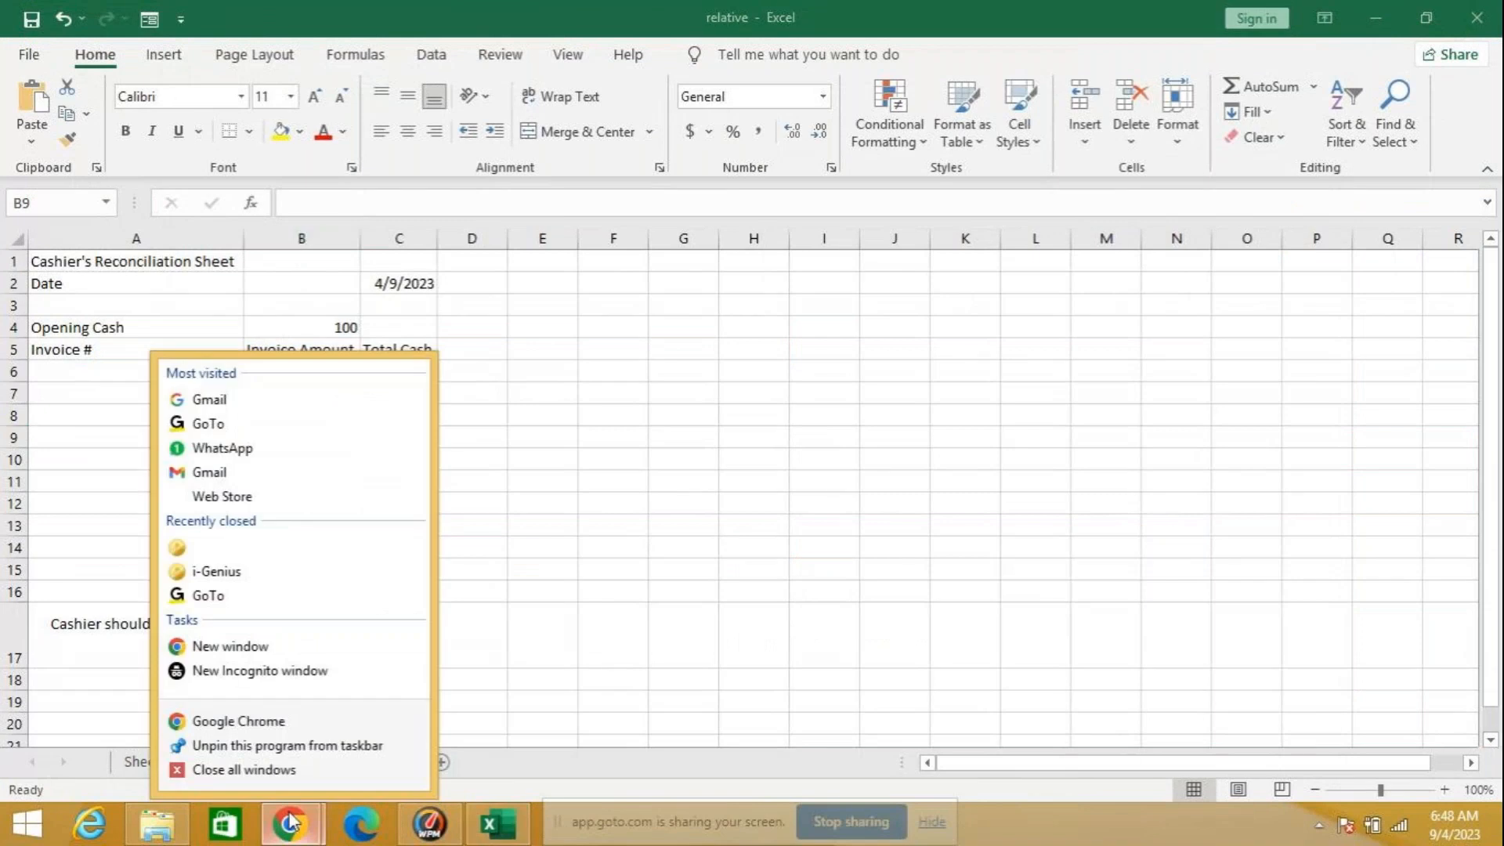
{"action": "left_click", "coordinate": [259, 641]}
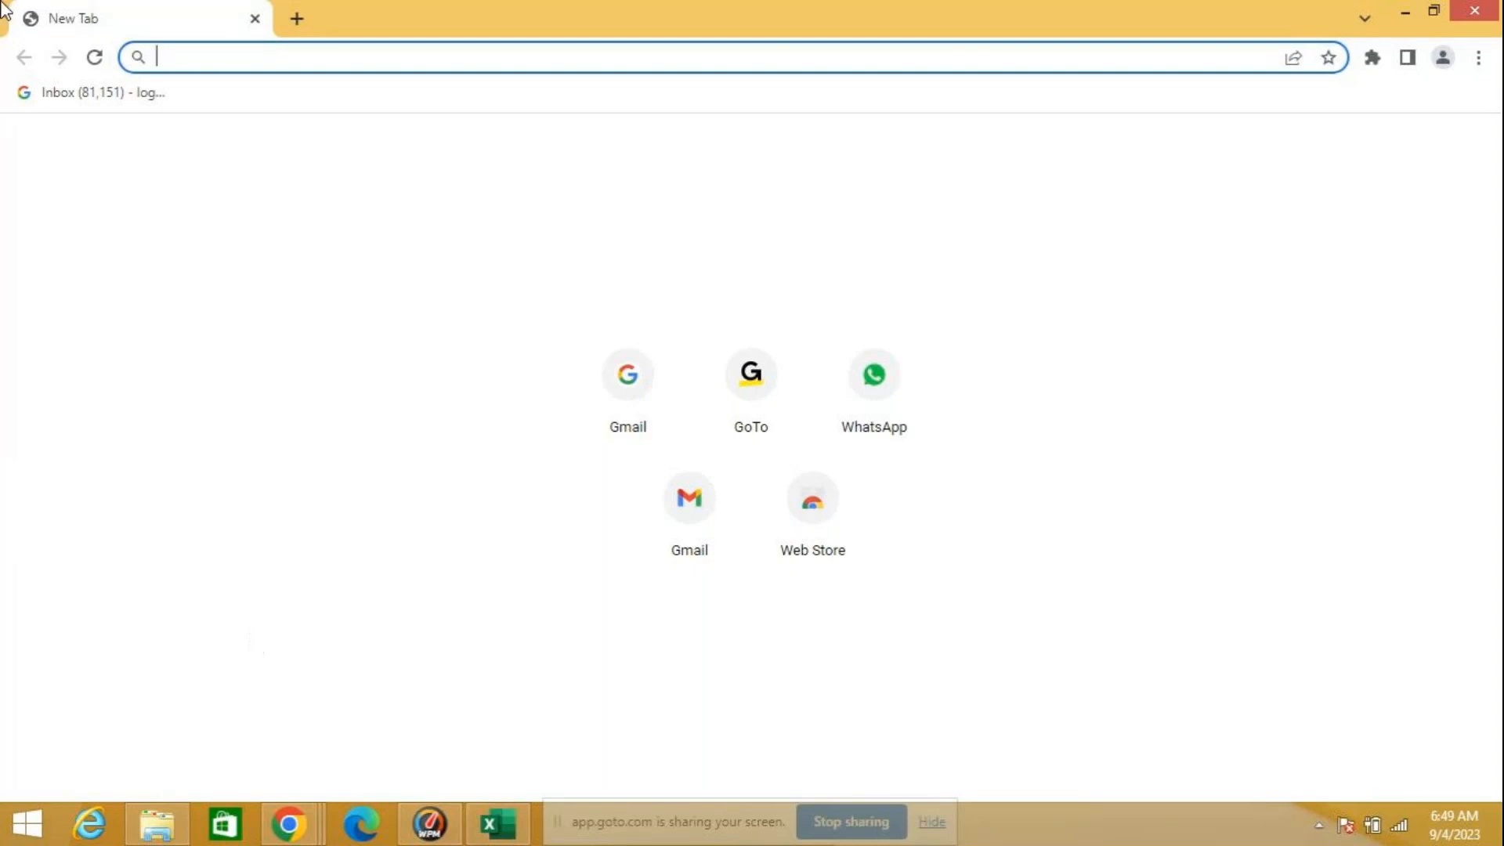
{"action": "type", "text": "e"}
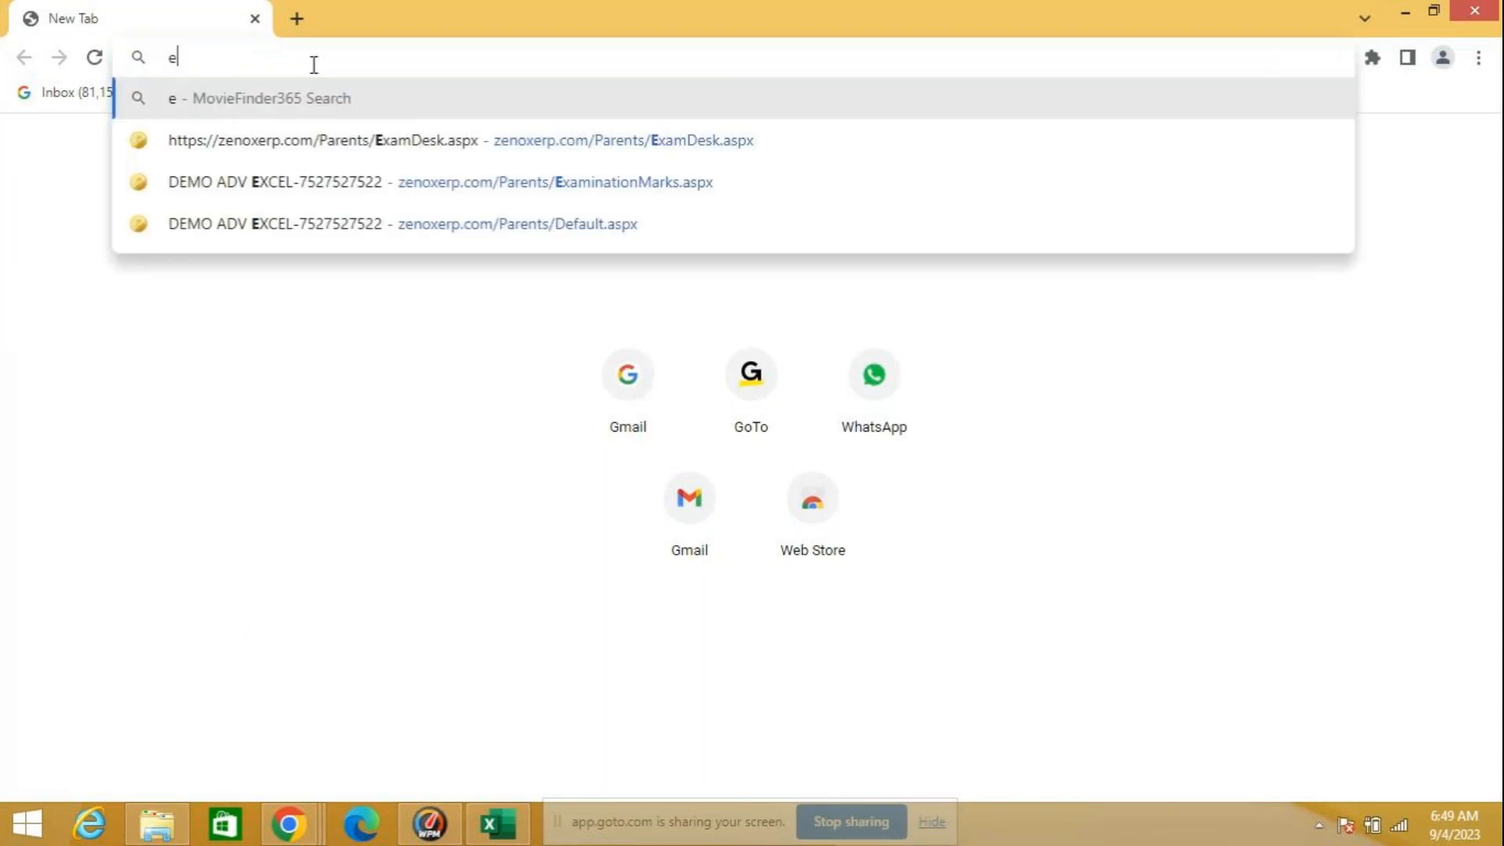
{"action": "type", "text": "xcel"}
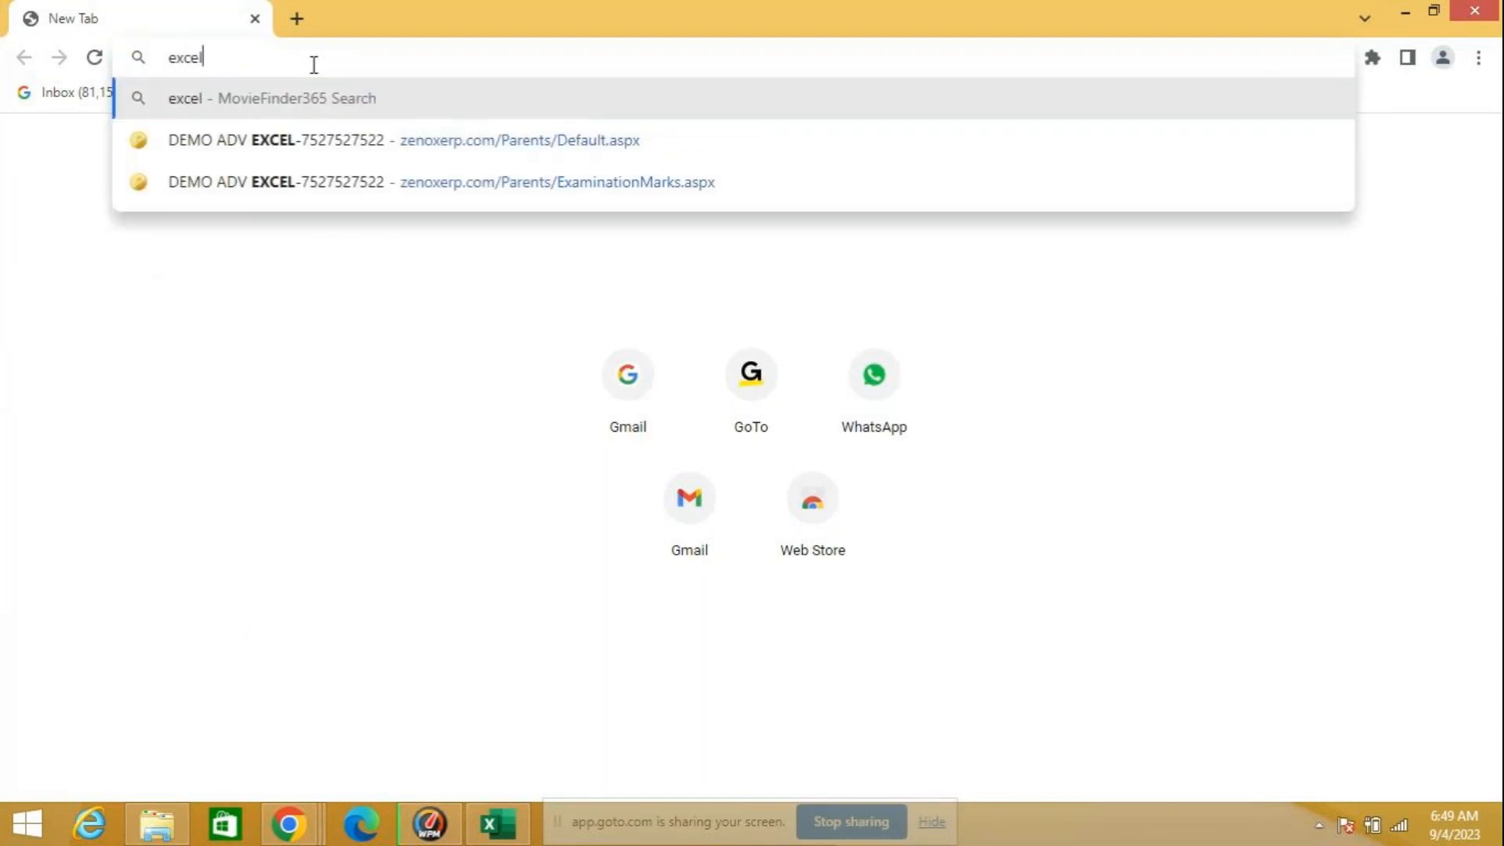
{"action": "type", "text": " quiz "}
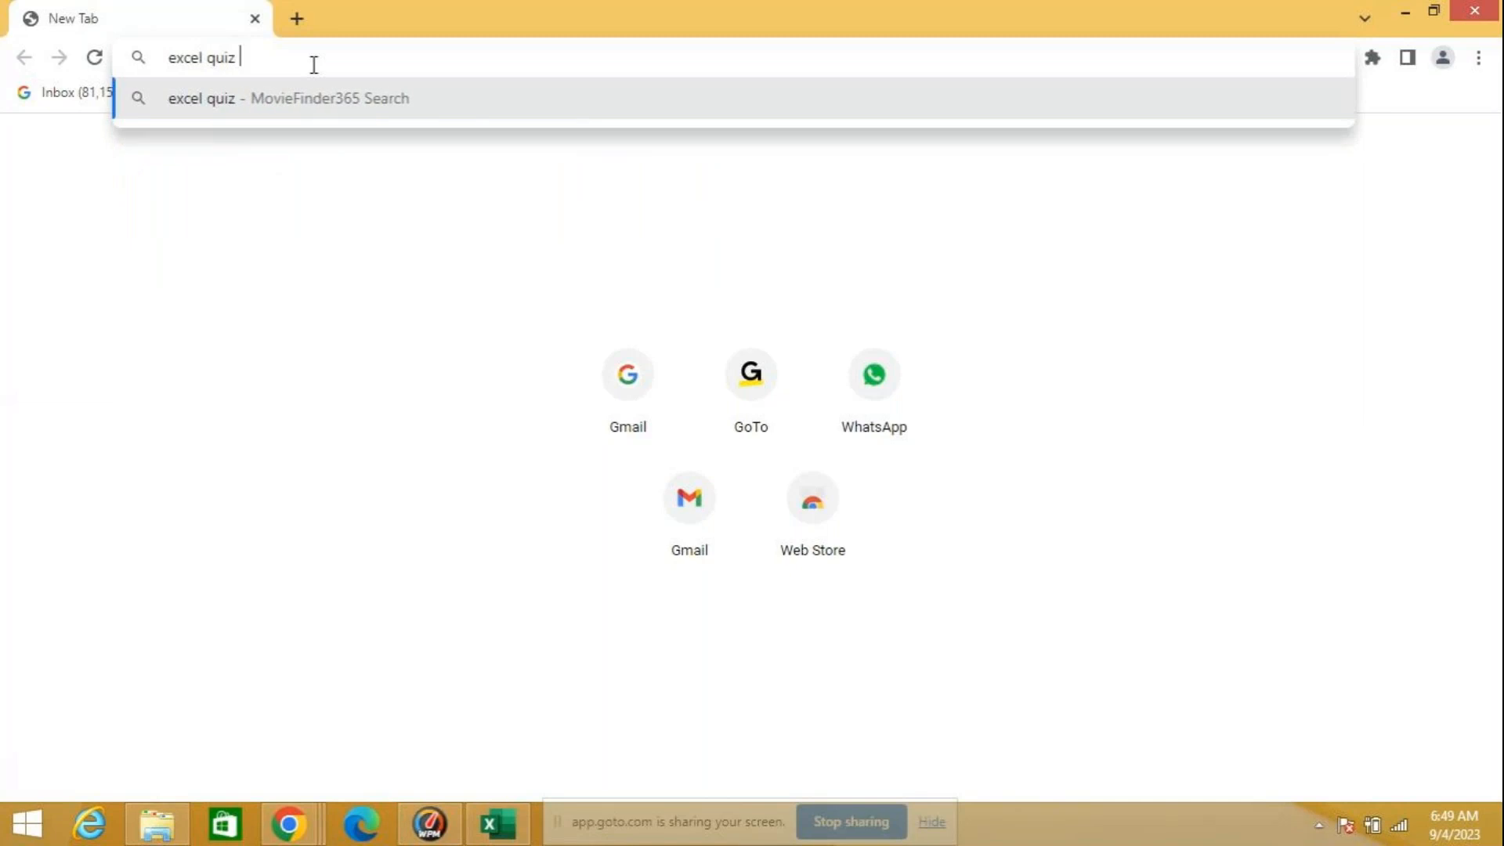
{"action": "type", "text": "qu"}
{"action": "type", "text": "e"}
{"action": "type", "text": "st"}
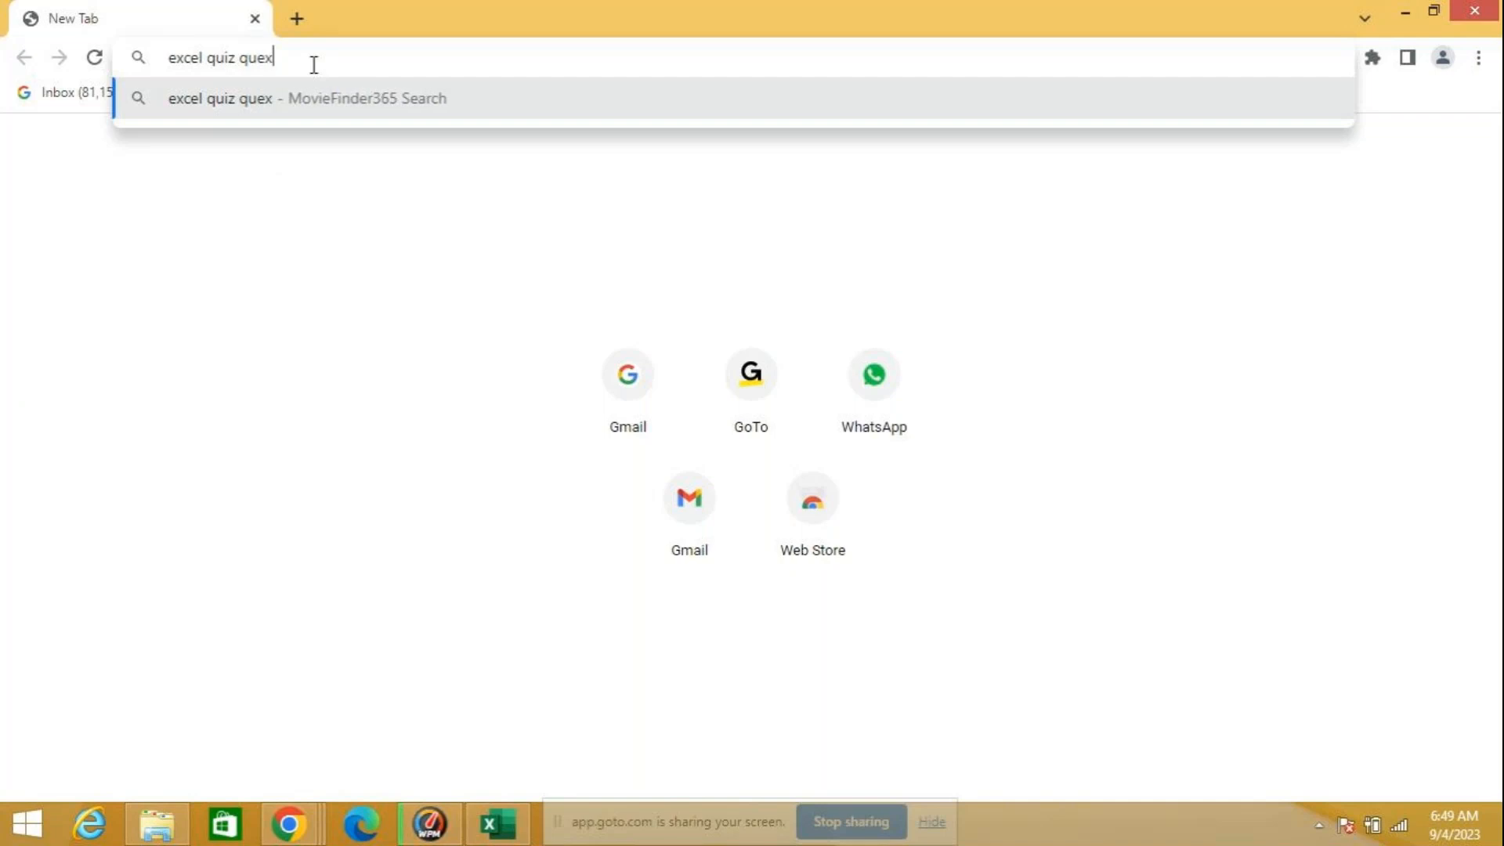
{"action": "type", "text": "i"}
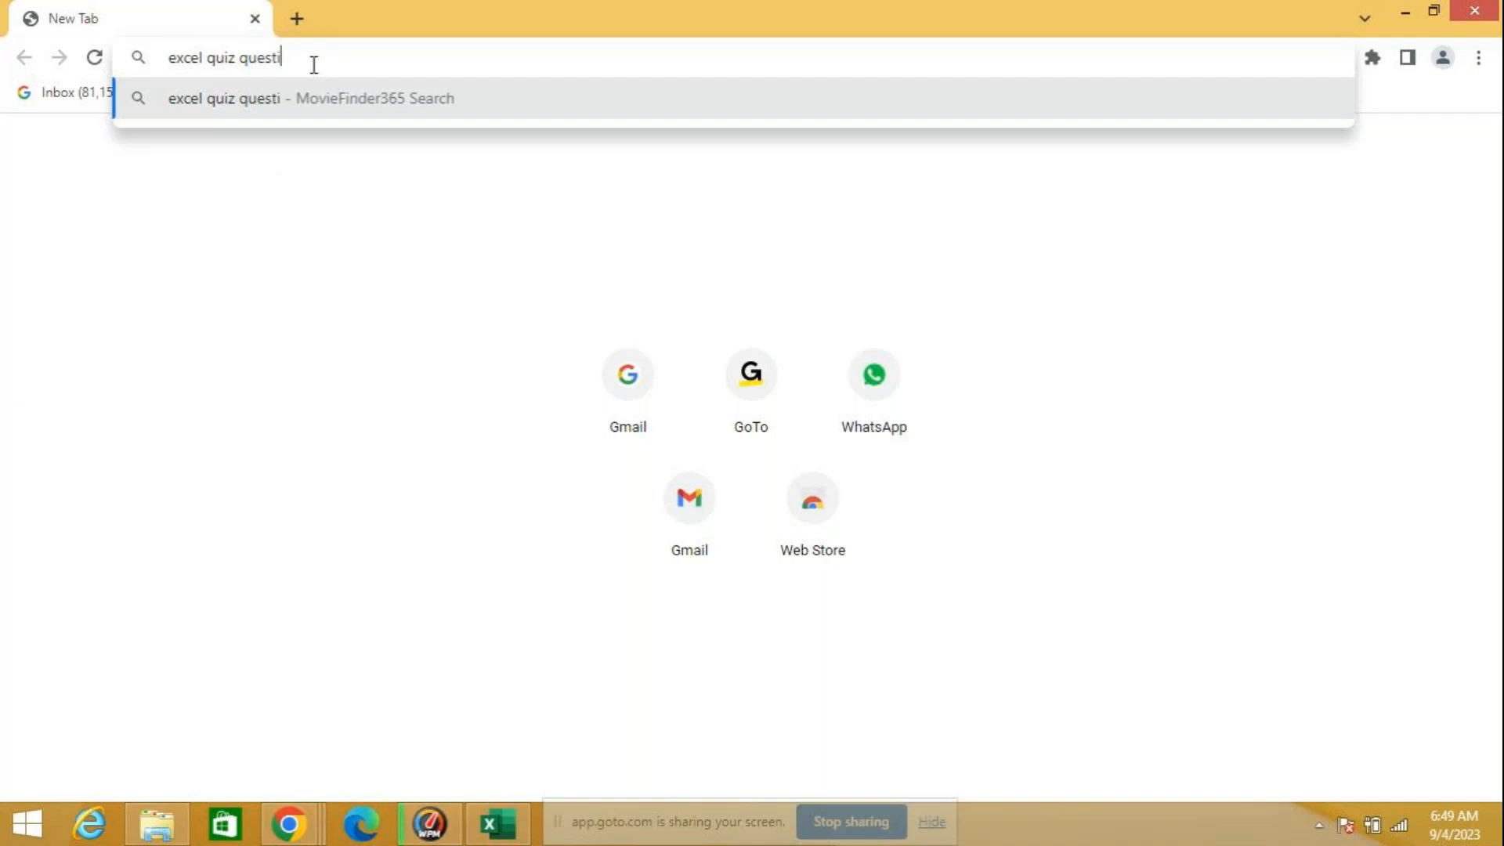
{"action": "type", "text": "on and answers"}
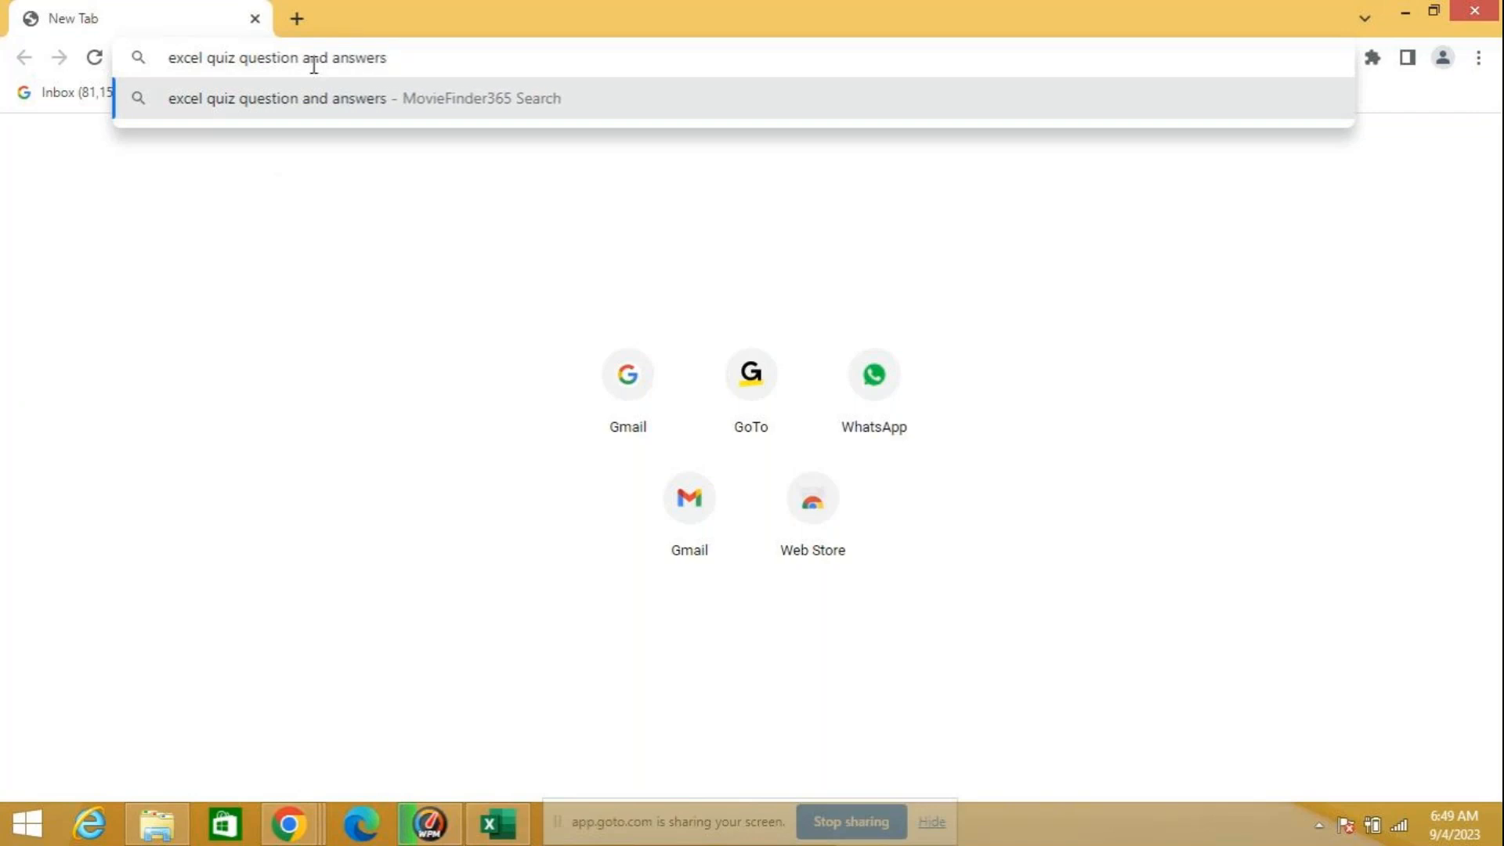
{"action": "key", "text": "Return"}
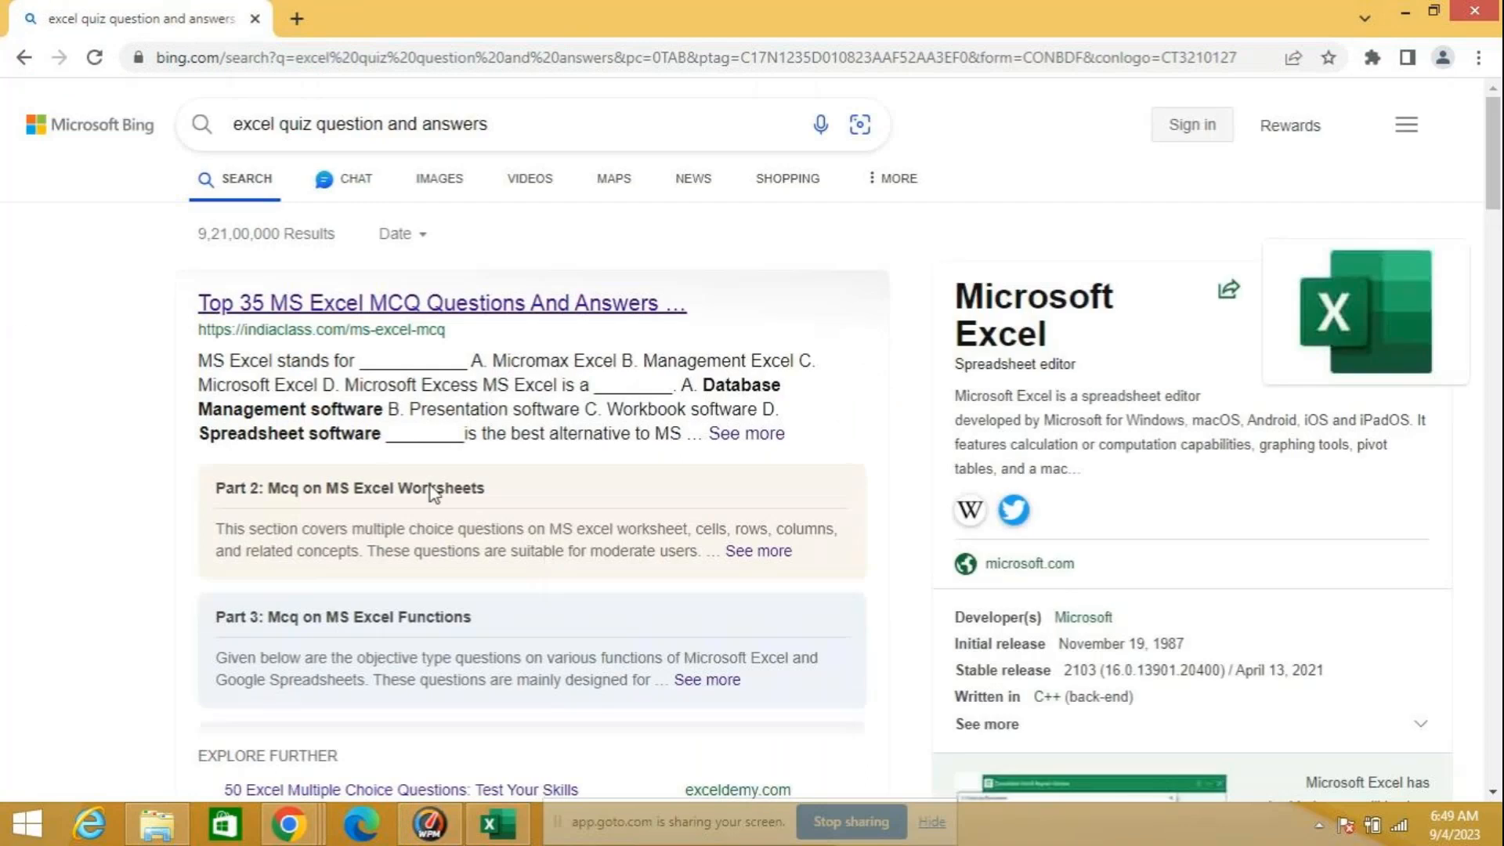
Step: Open the Top 35 MS Excel MCQ Questions And Answers result and reveal the answers to its first two questions
{"action": "left_click", "coordinate": [336, 307]}
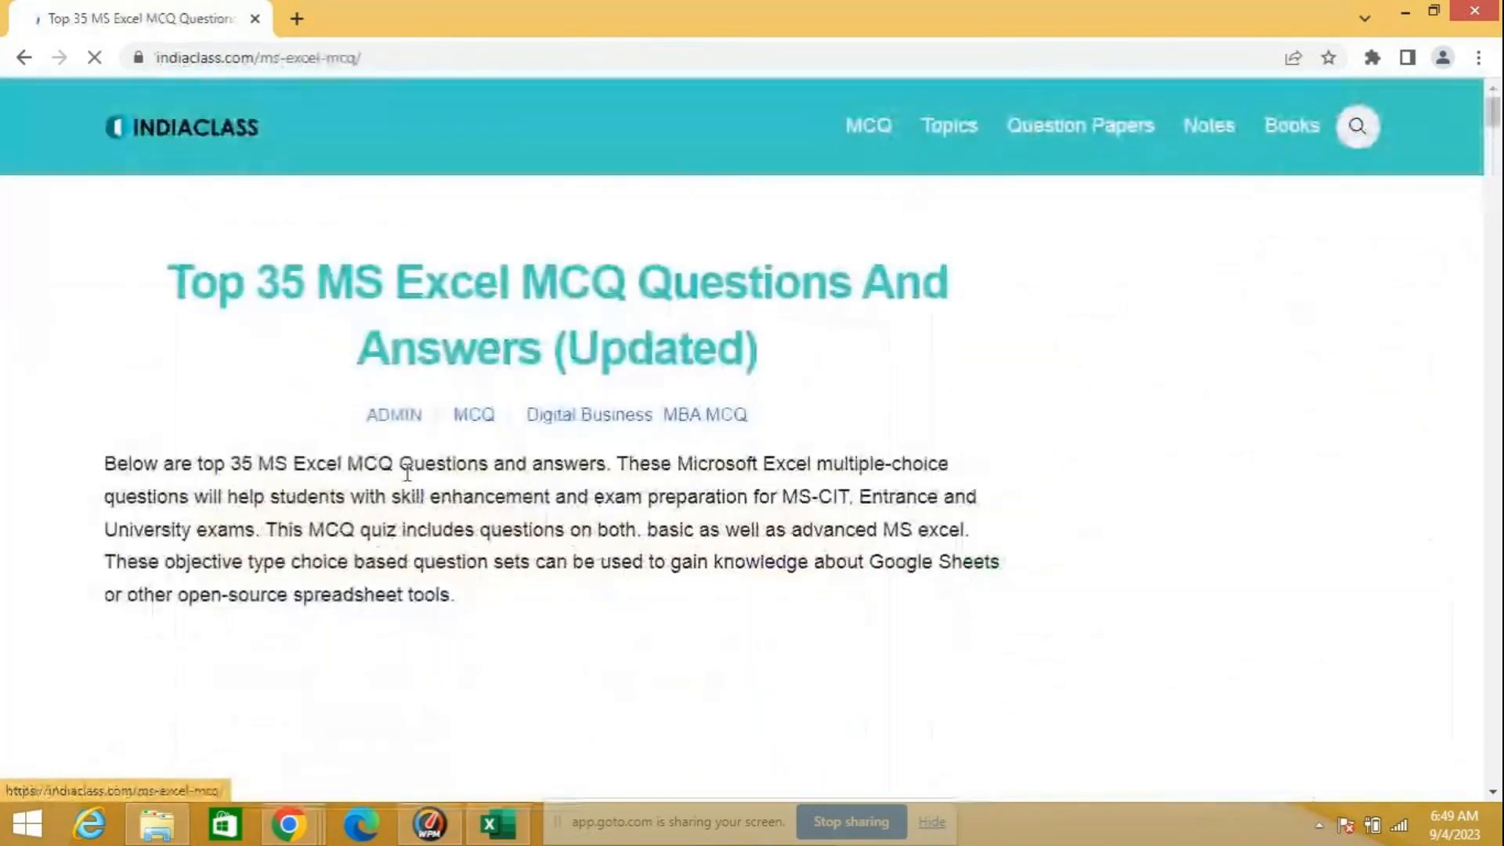
{"action": "scroll", "coordinate": [407, 474], "scroll_direction": "down", "scroll_amount": 5}
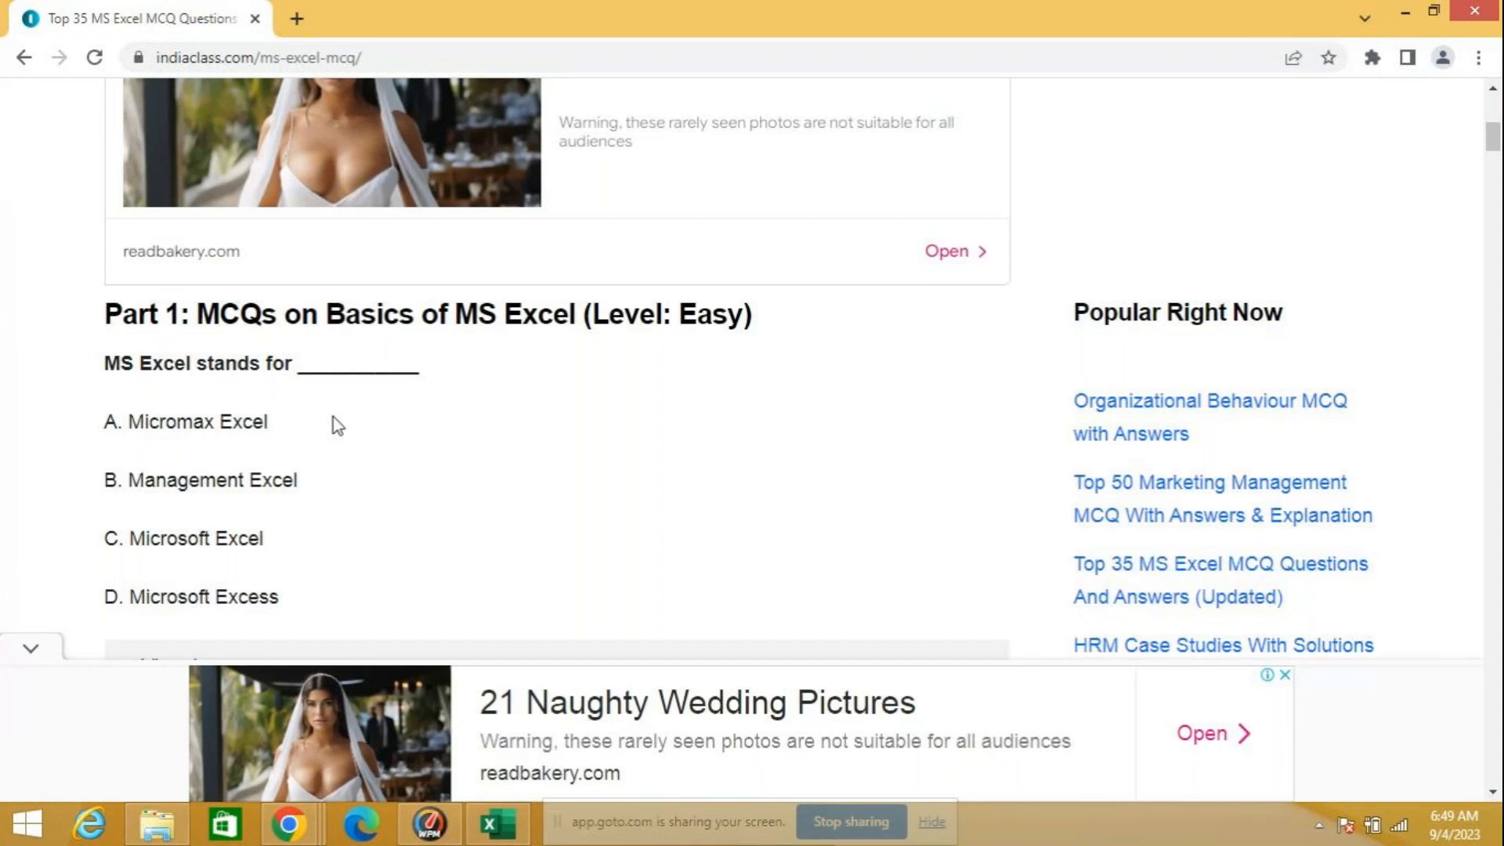
{"action": "scroll", "coordinate": [375, 468], "scroll_direction": "down", "scroll_amount": 3}
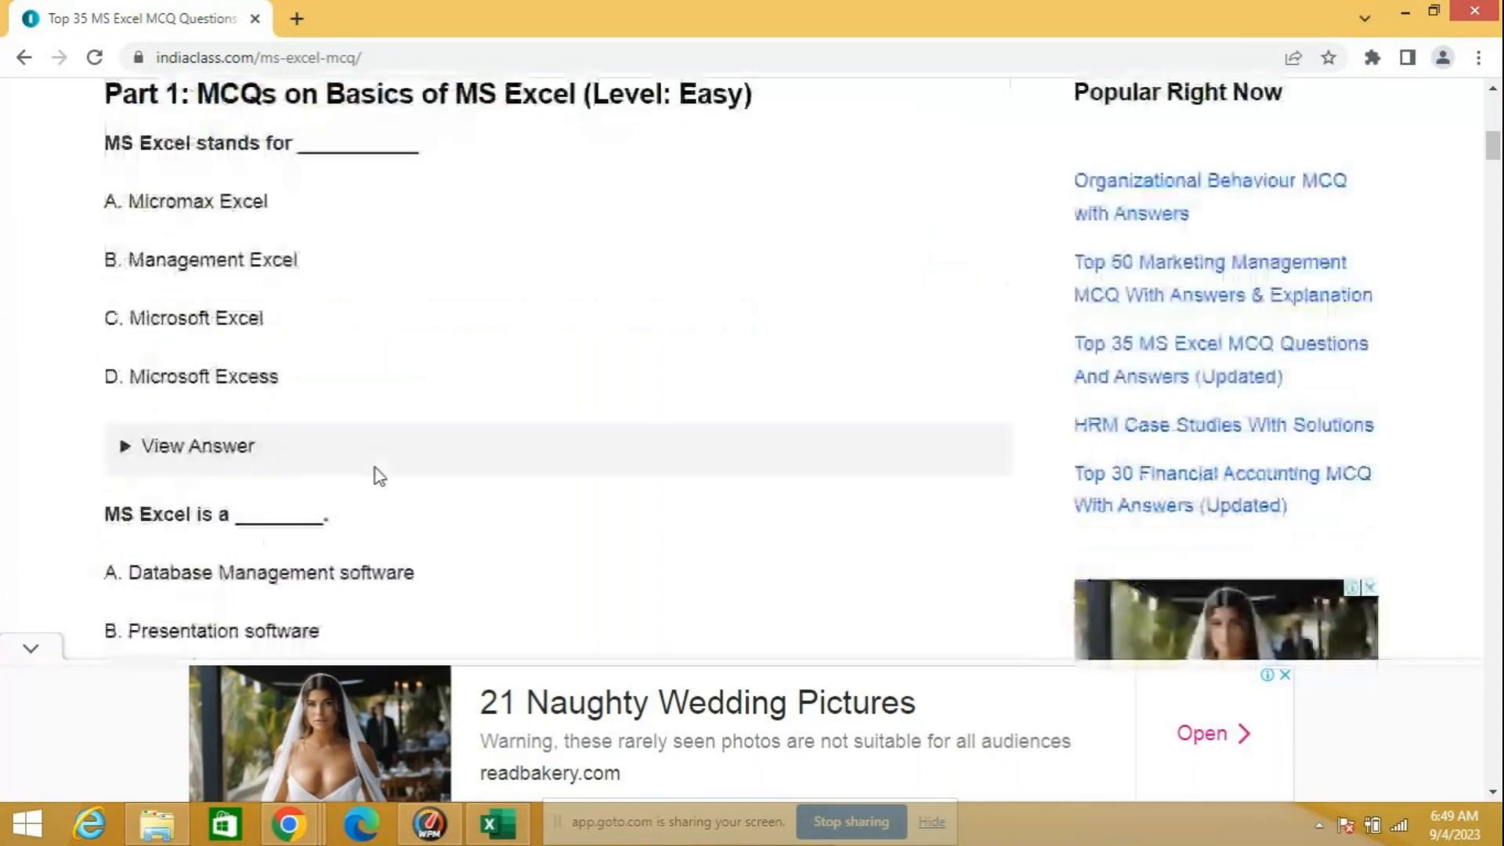
{"action": "left_click", "coordinate": [237, 444]}
{"action": "left_click", "coordinate": [1284, 675]}
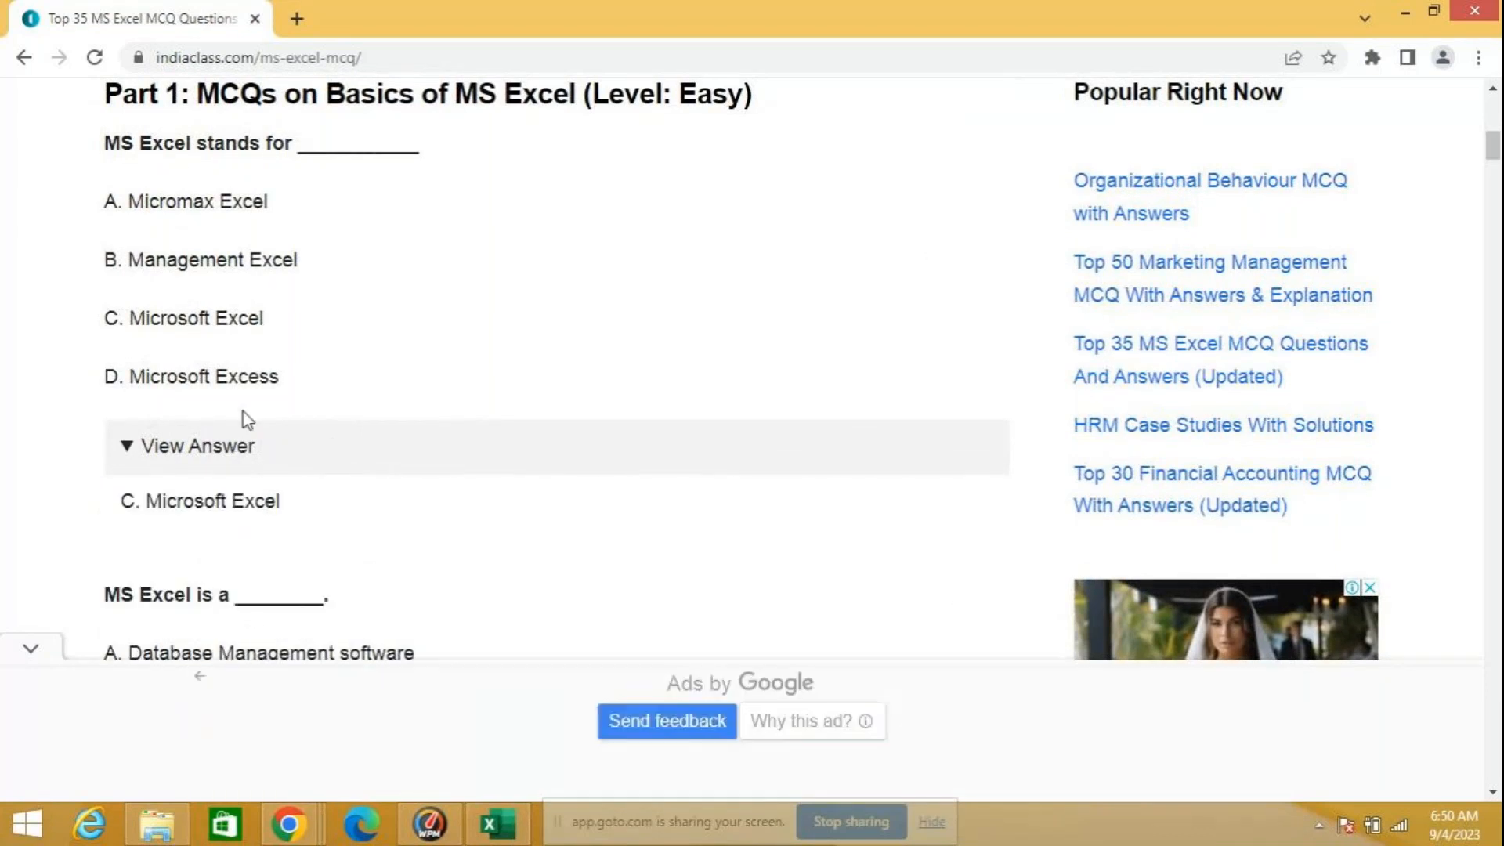
{"action": "scroll", "coordinate": [363, 517], "scroll_direction": "down", "scroll_amount": 3}
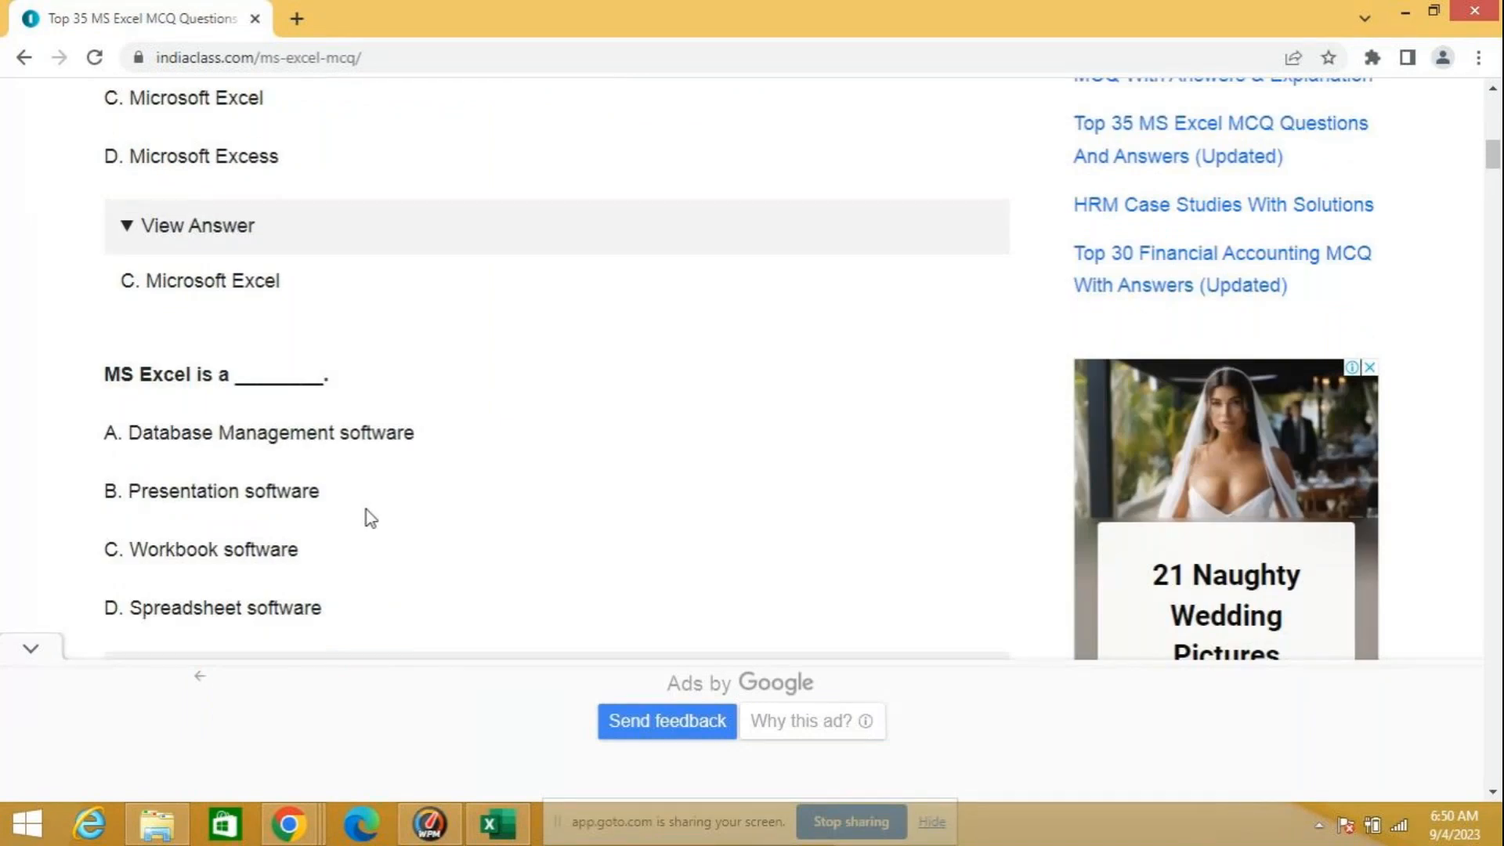
{"action": "scroll", "coordinate": [371, 519], "scroll_direction": "down", "scroll_amount": 2}
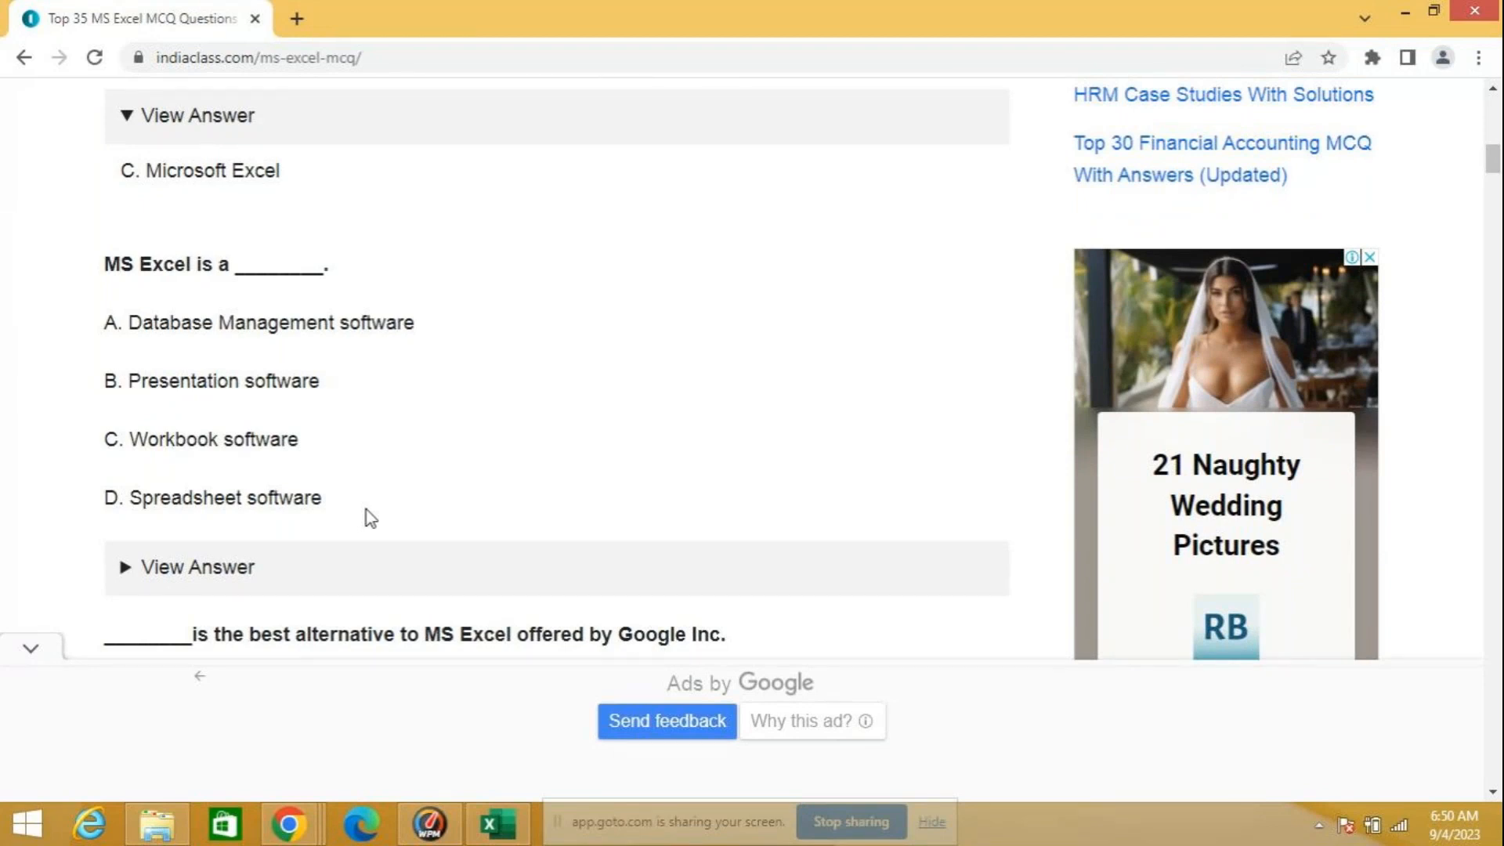
{"action": "left_click", "coordinate": [246, 566]}
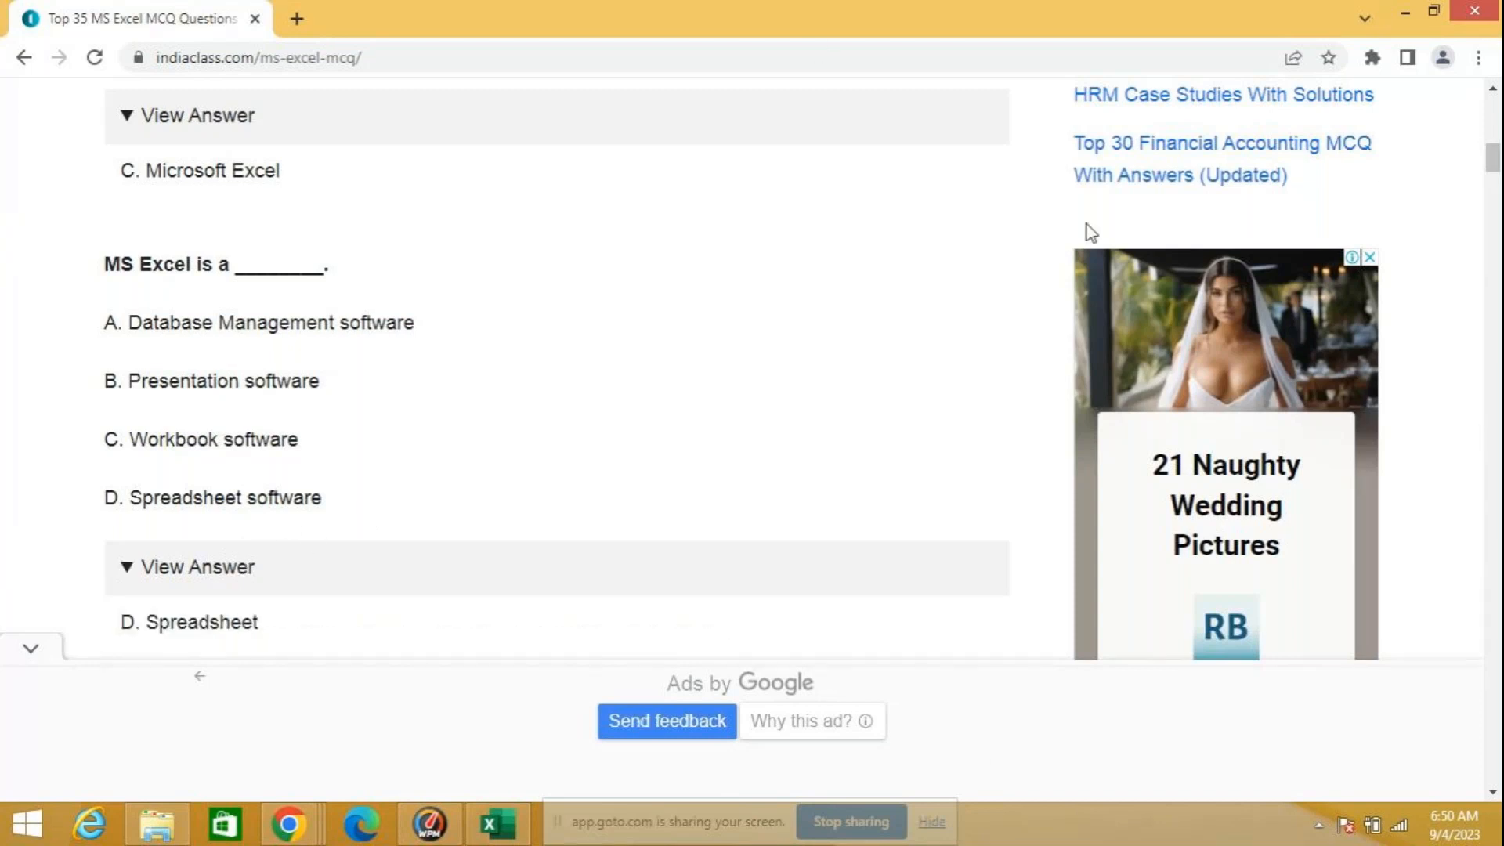
Step: Return to the search results, look through the other Excel quiz sites listed, and close the browser window
{"action": "left_click", "coordinate": [26, 64]}
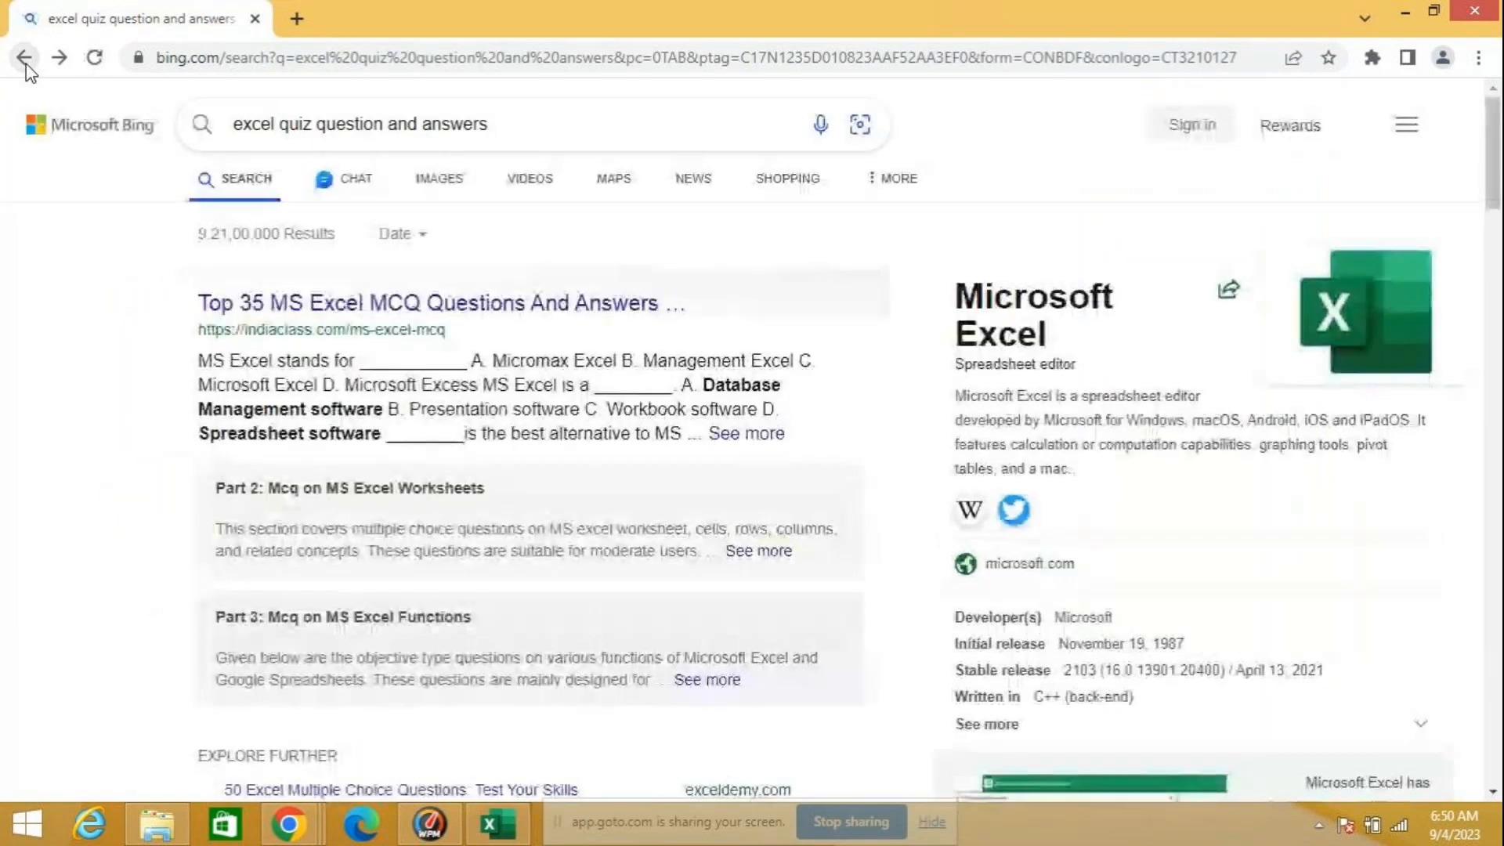
{"action": "scroll", "coordinate": [249, 405], "scroll_direction": "down", "scroll_amount": 5}
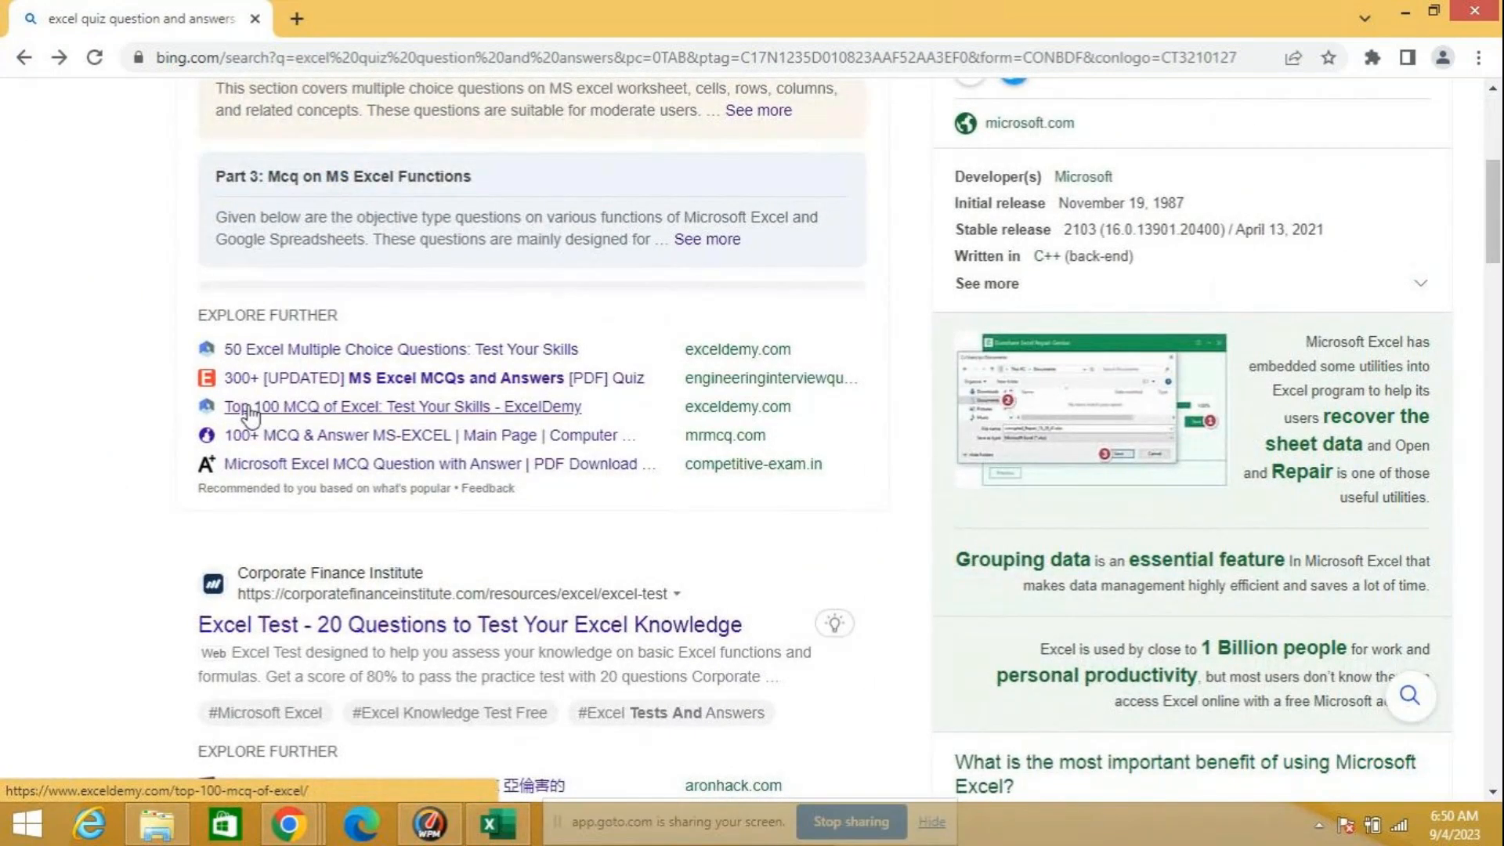
{"action": "scroll", "coordinate": [101, 420], "scroll_direction": "down", "scroll_amount": 3}
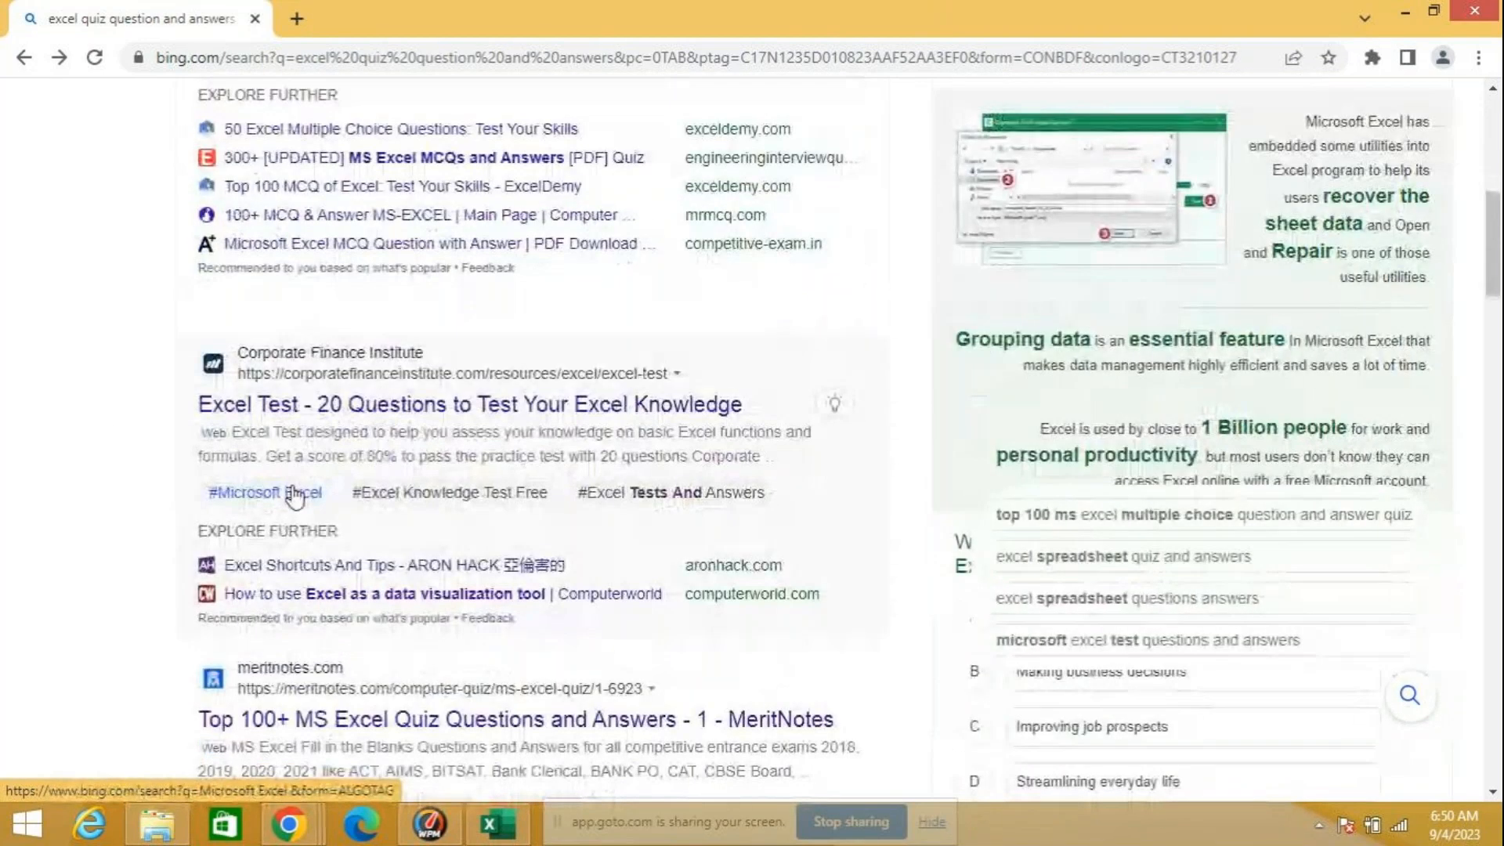
{"action": "scroll", "coordinate": [294, 496], "scroll_direction": "down", "scroll_amount": 4}
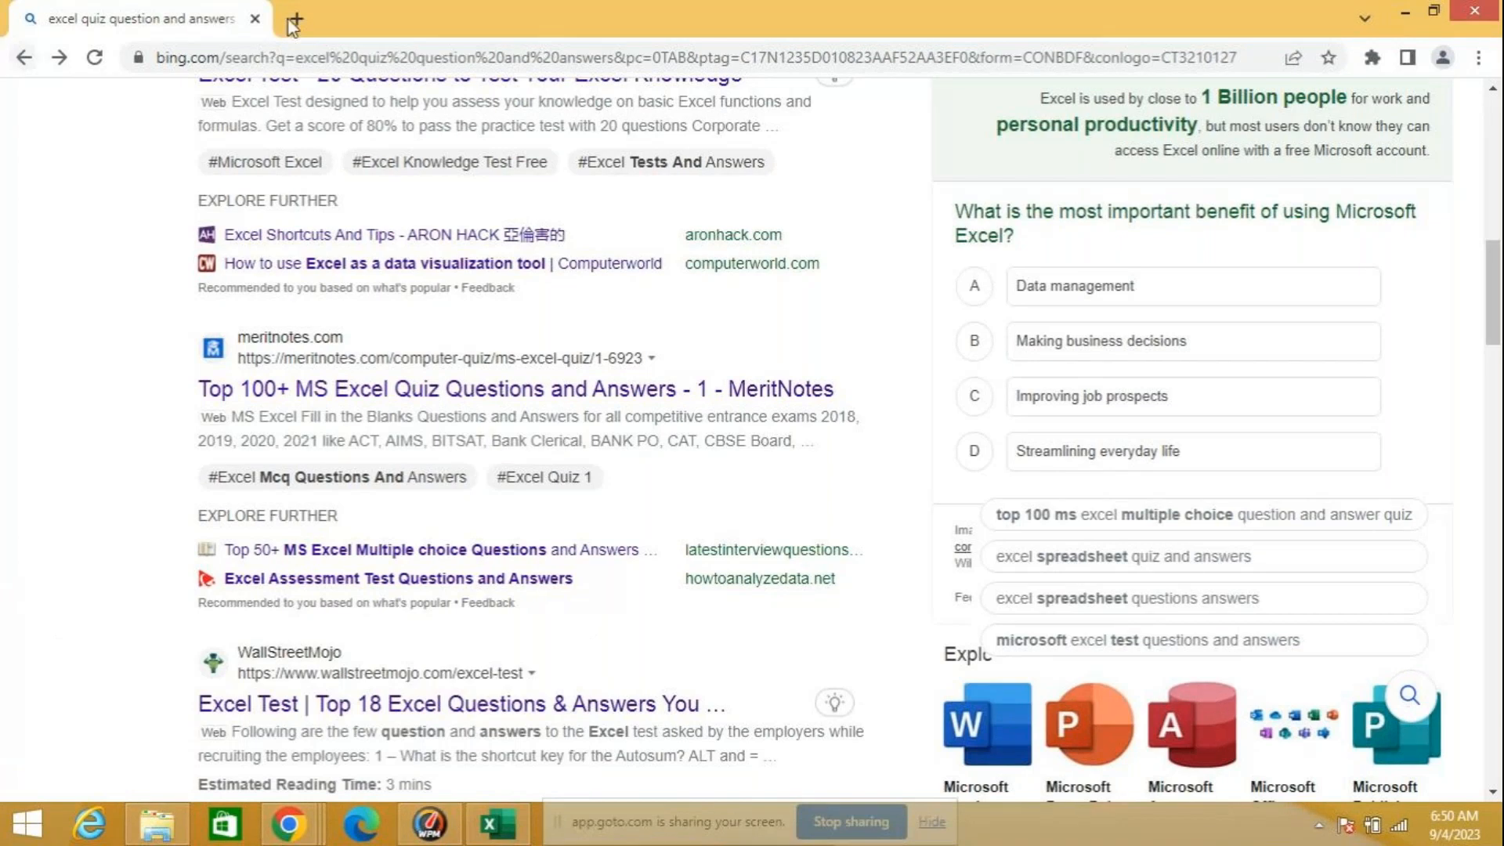
{"action": "left_click", "coordinate": [255, 18]}
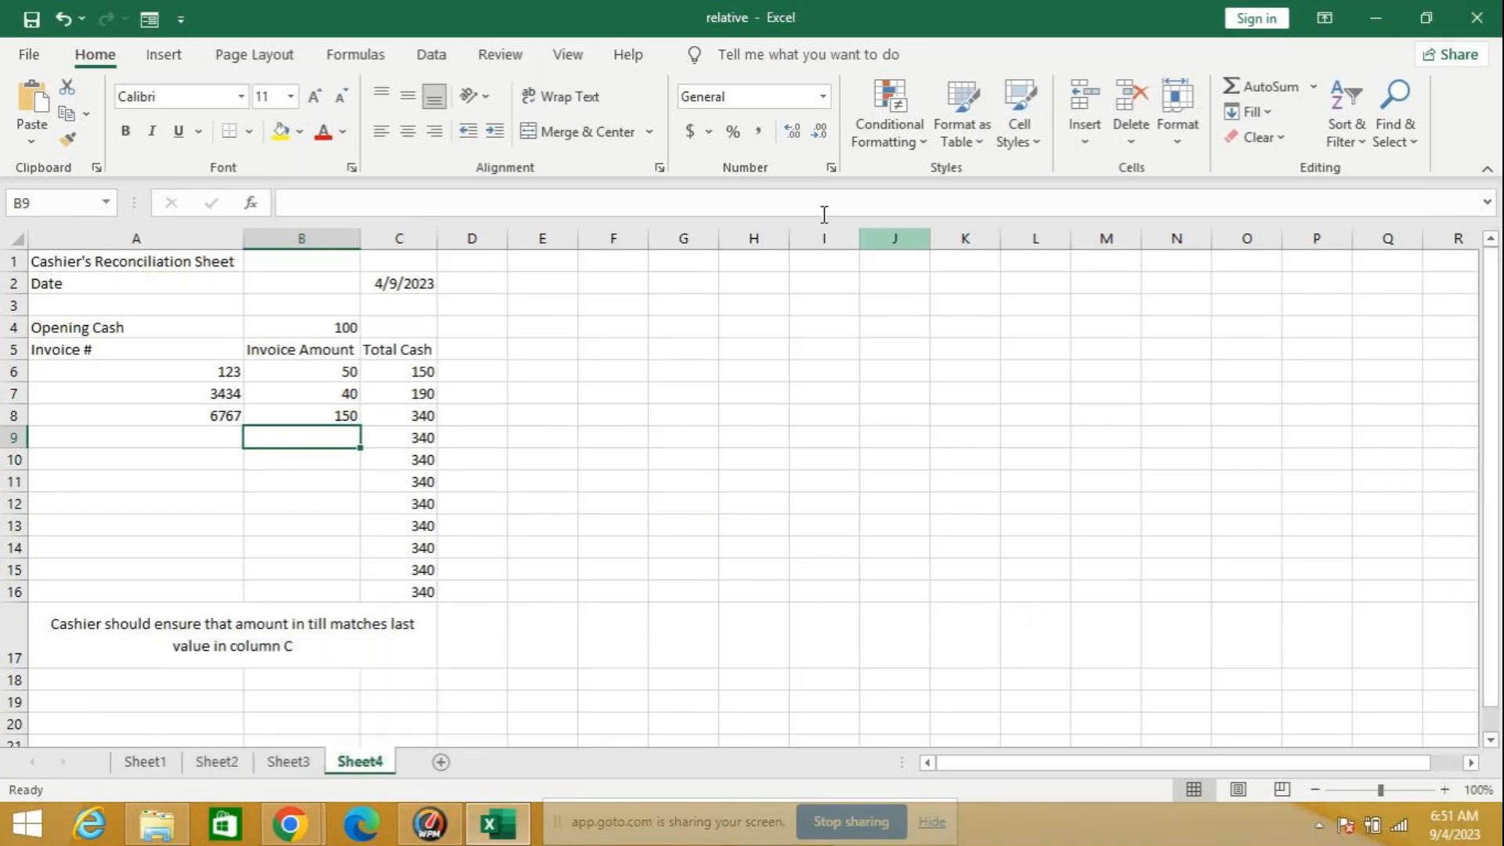
Step: Trace the precedents of the first Total Cash formula in C6, and try to trace its dependents
{"action": "left_click", "coordinate": [451, 55]}
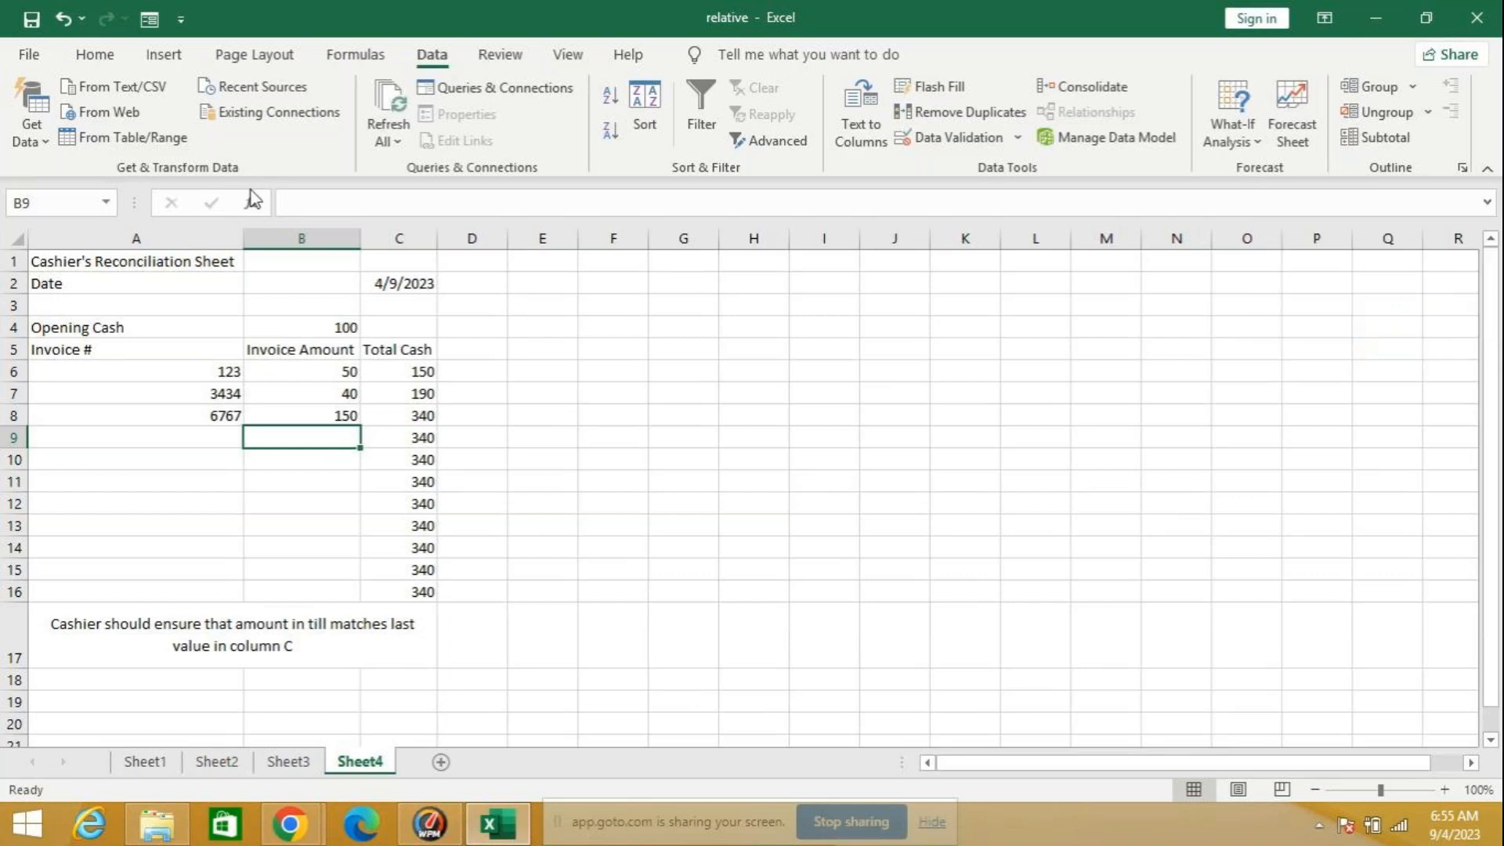
{"action": "left_click", "coordinate": [352, 55]}
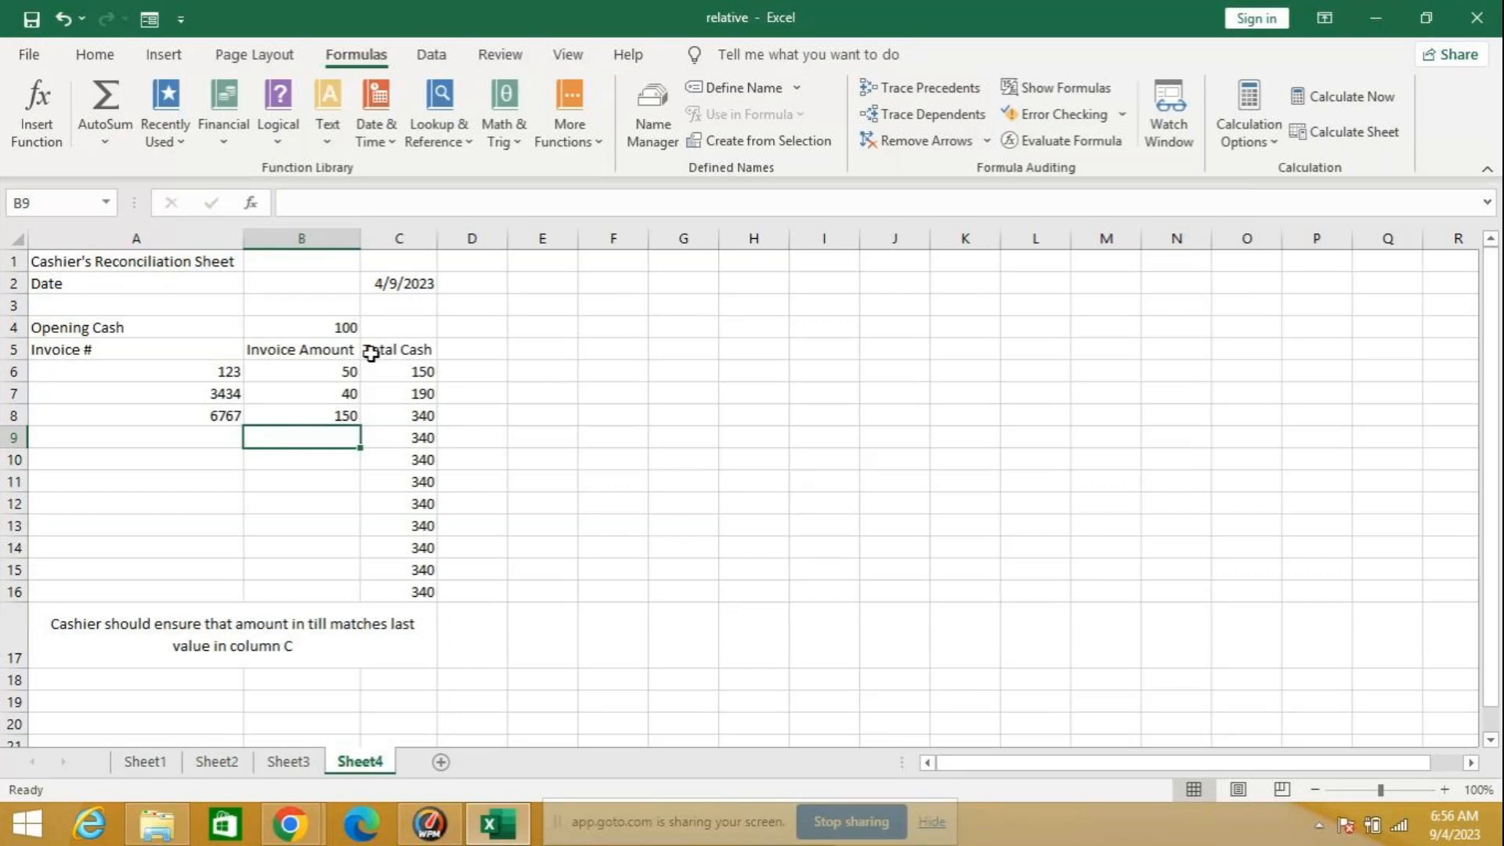
{"action": "left_click", "coordinate": [423, 370]}
{"action": "left_click", "coordinate": [932, 96]}
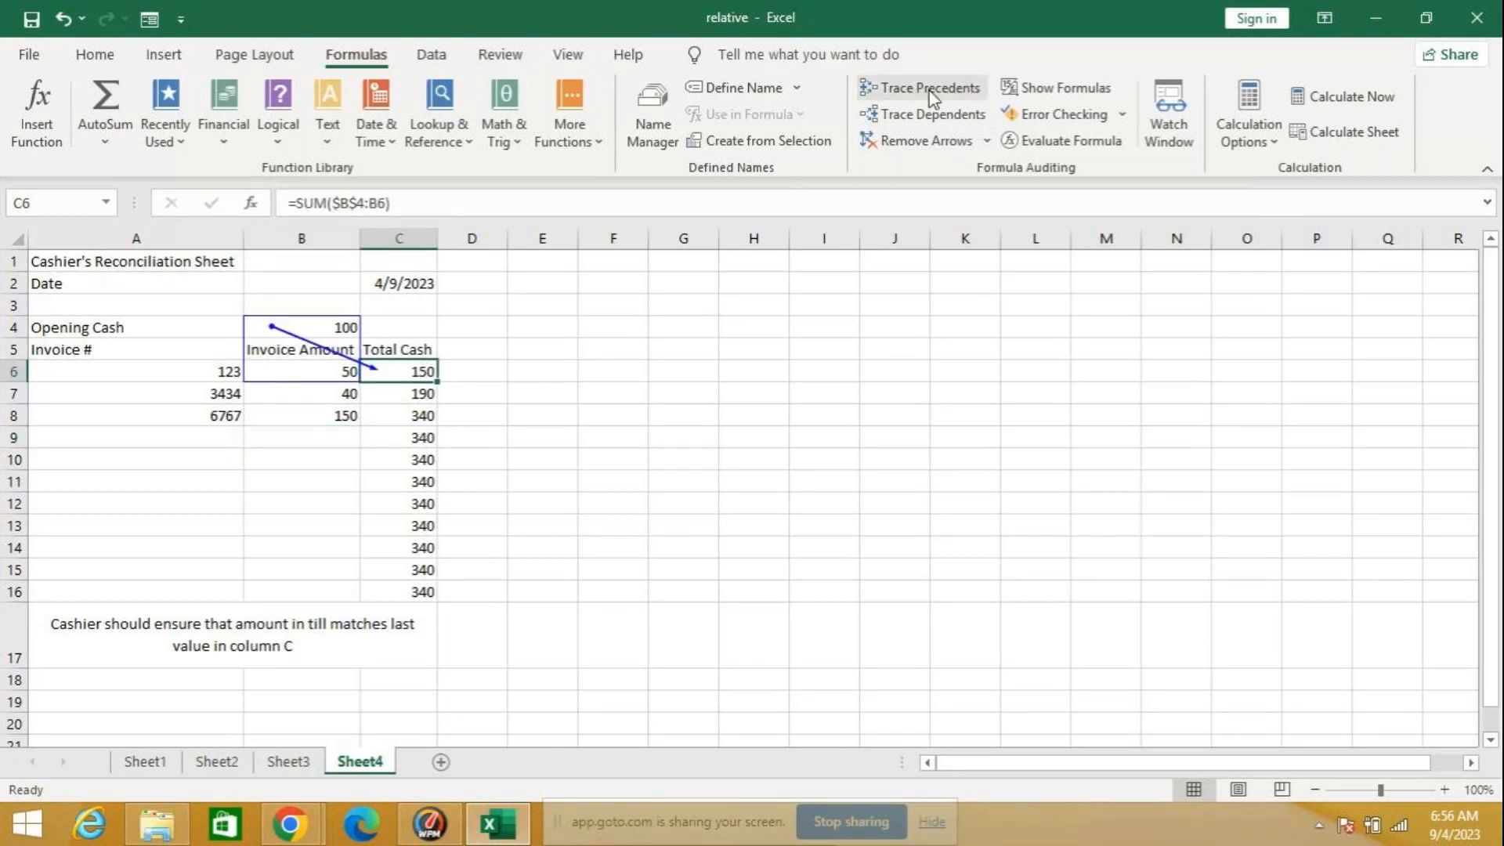
{"action": "left_click", "coordinate": [931, 116]}
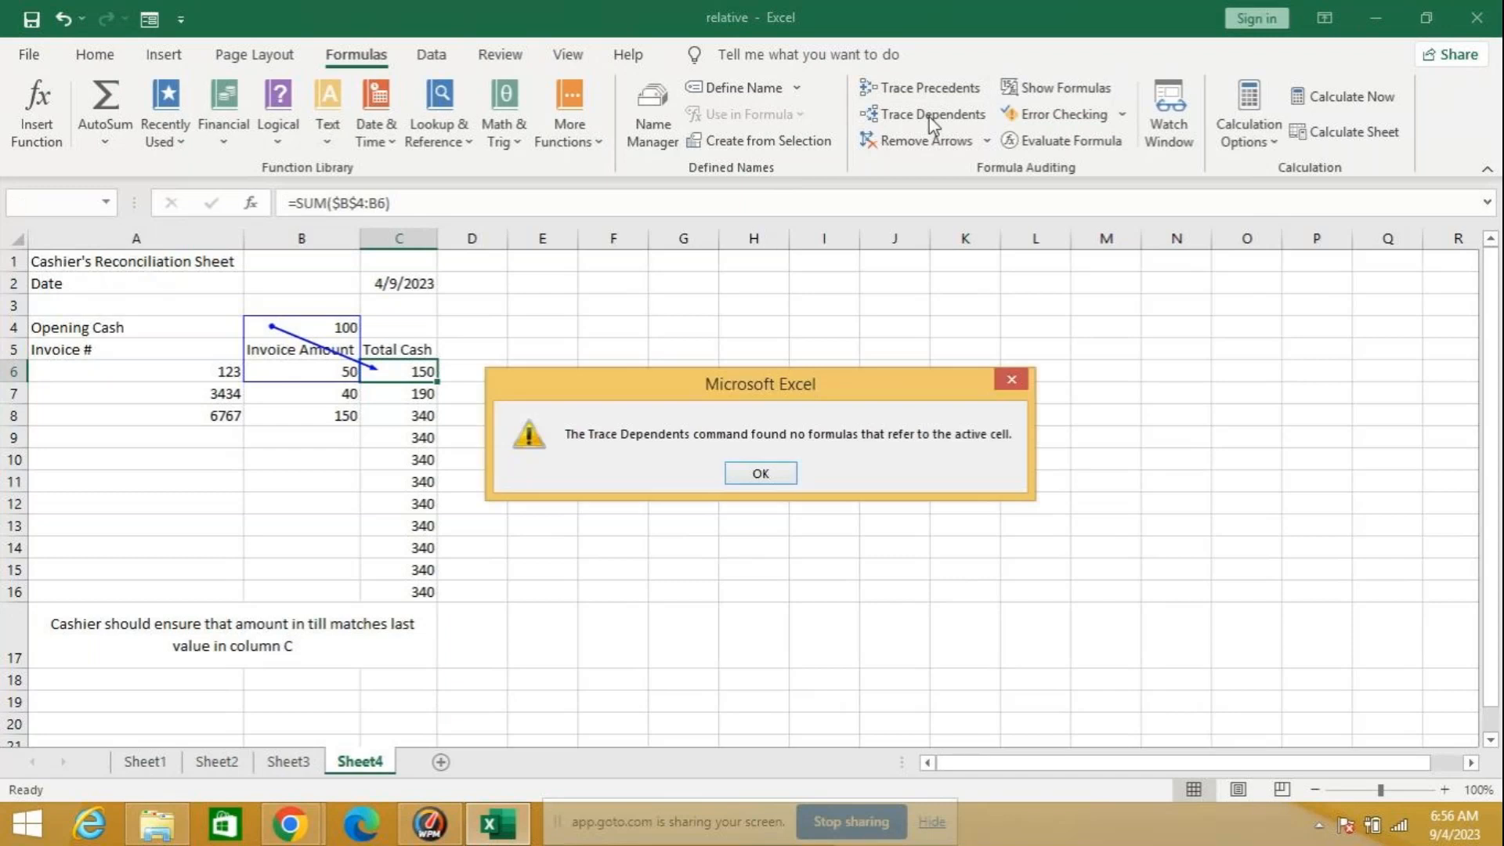
{"action": "left_click", "coordinate": [764, 471]}
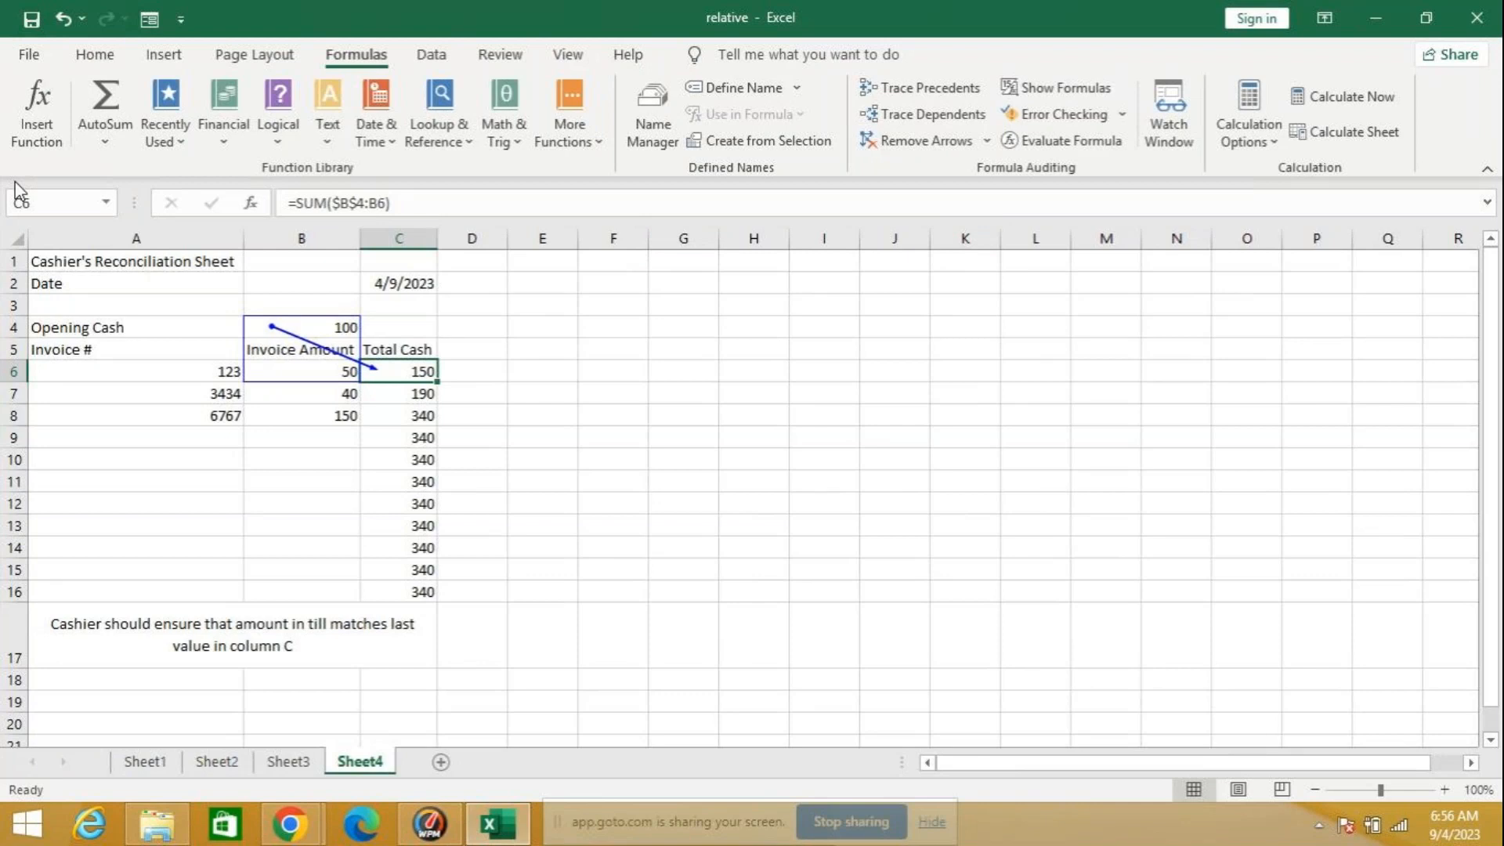
Step: Open the Page Setup dialog for the sheet, move it clear of the data and look at the paper size choices
{"action": "left_click", "coordinate": [249, 56]}
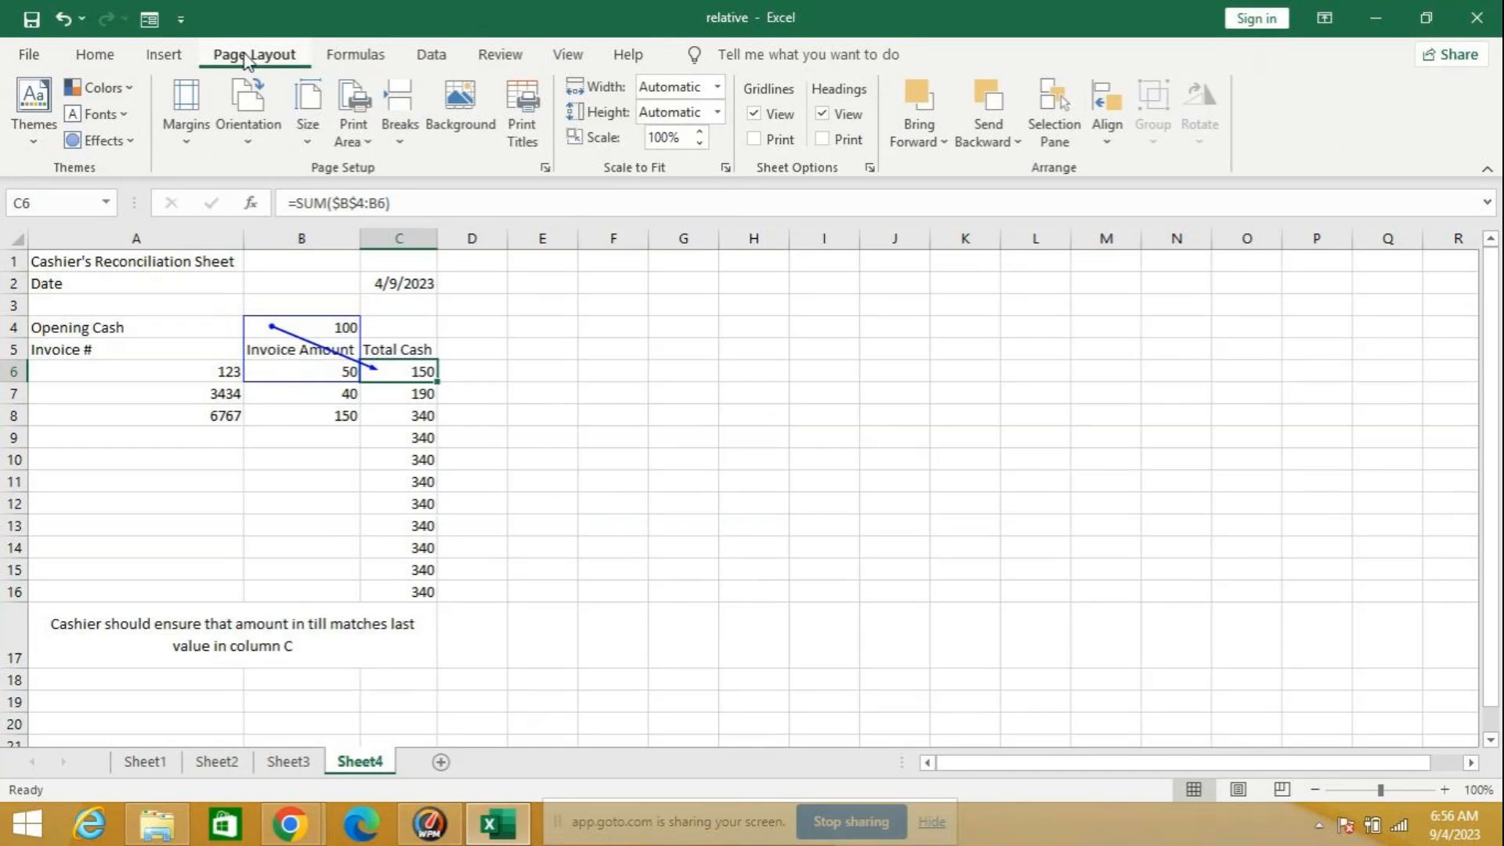
{"action": "left_click", "coordinate": [546, 167]}
{"action": "left_click_drag", "start_coordinate": [963, 27], "coordinate": [619, 128]}
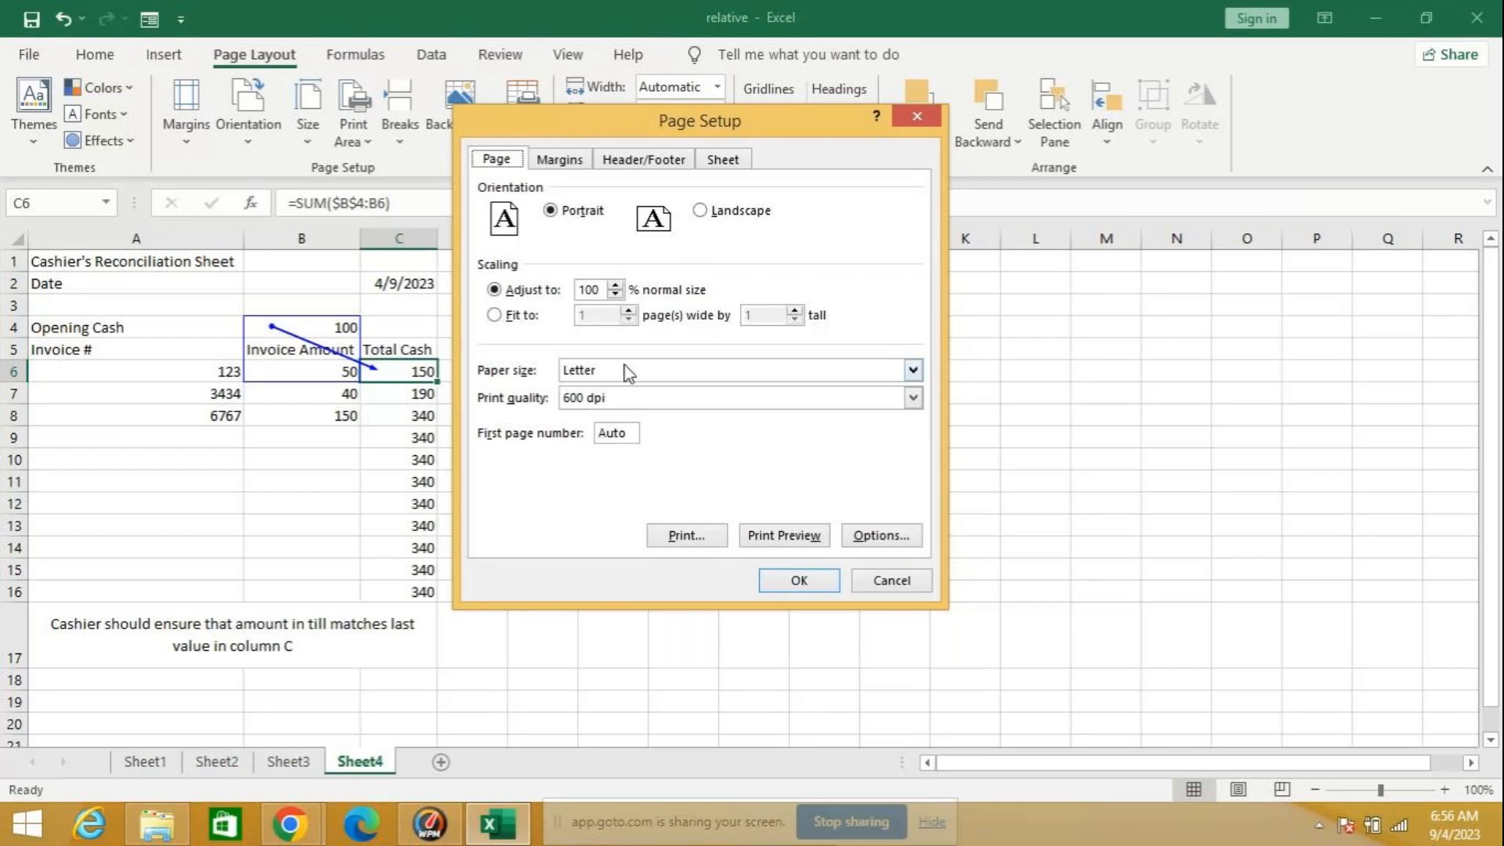
{"action": "left_click", "coordinate": [913, 370]}
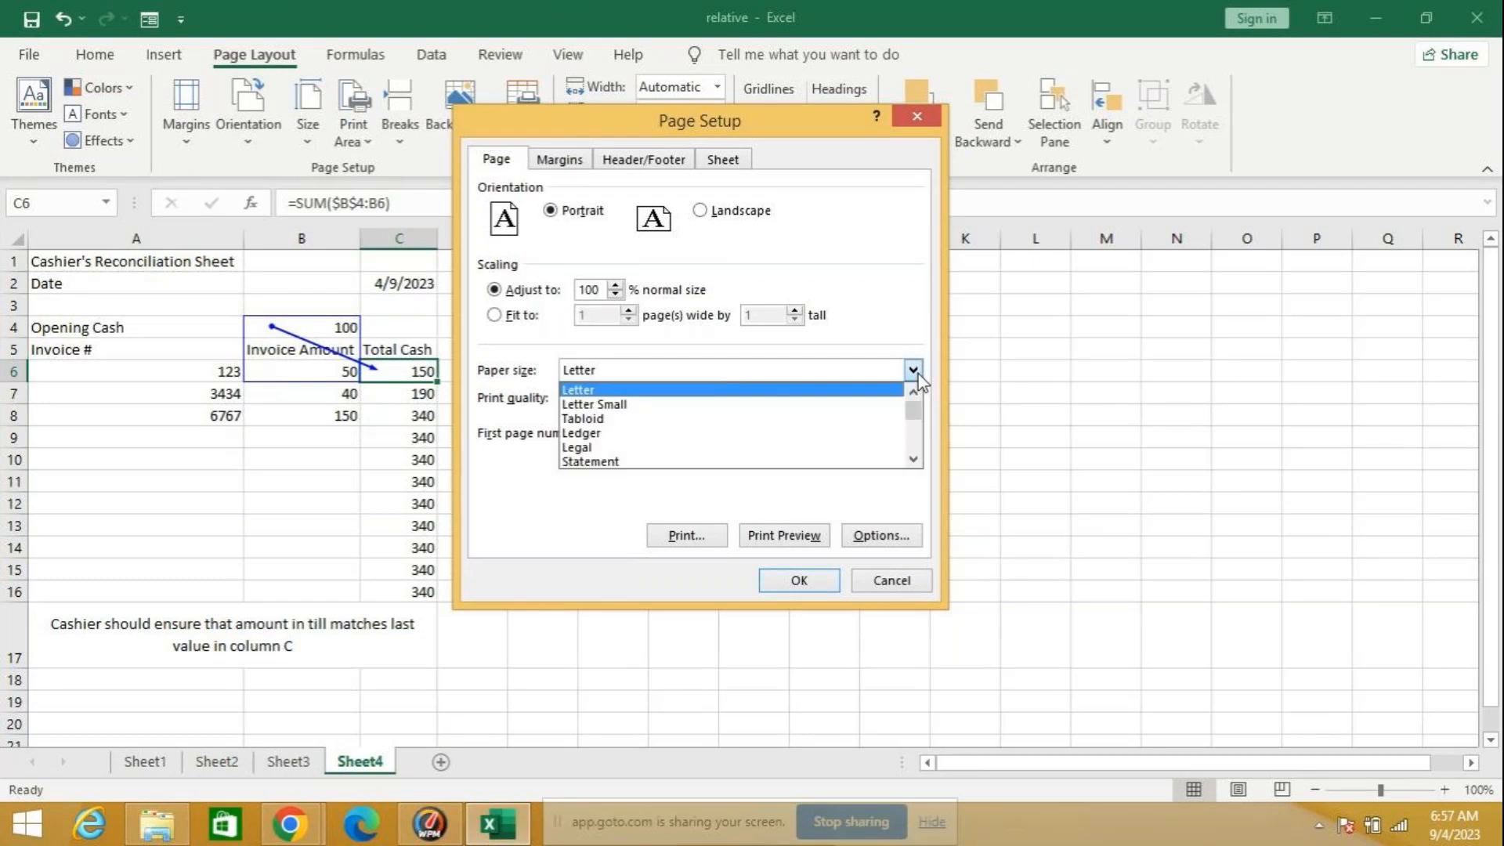
{"action": "left_click", "coordinate": [918, 377]}
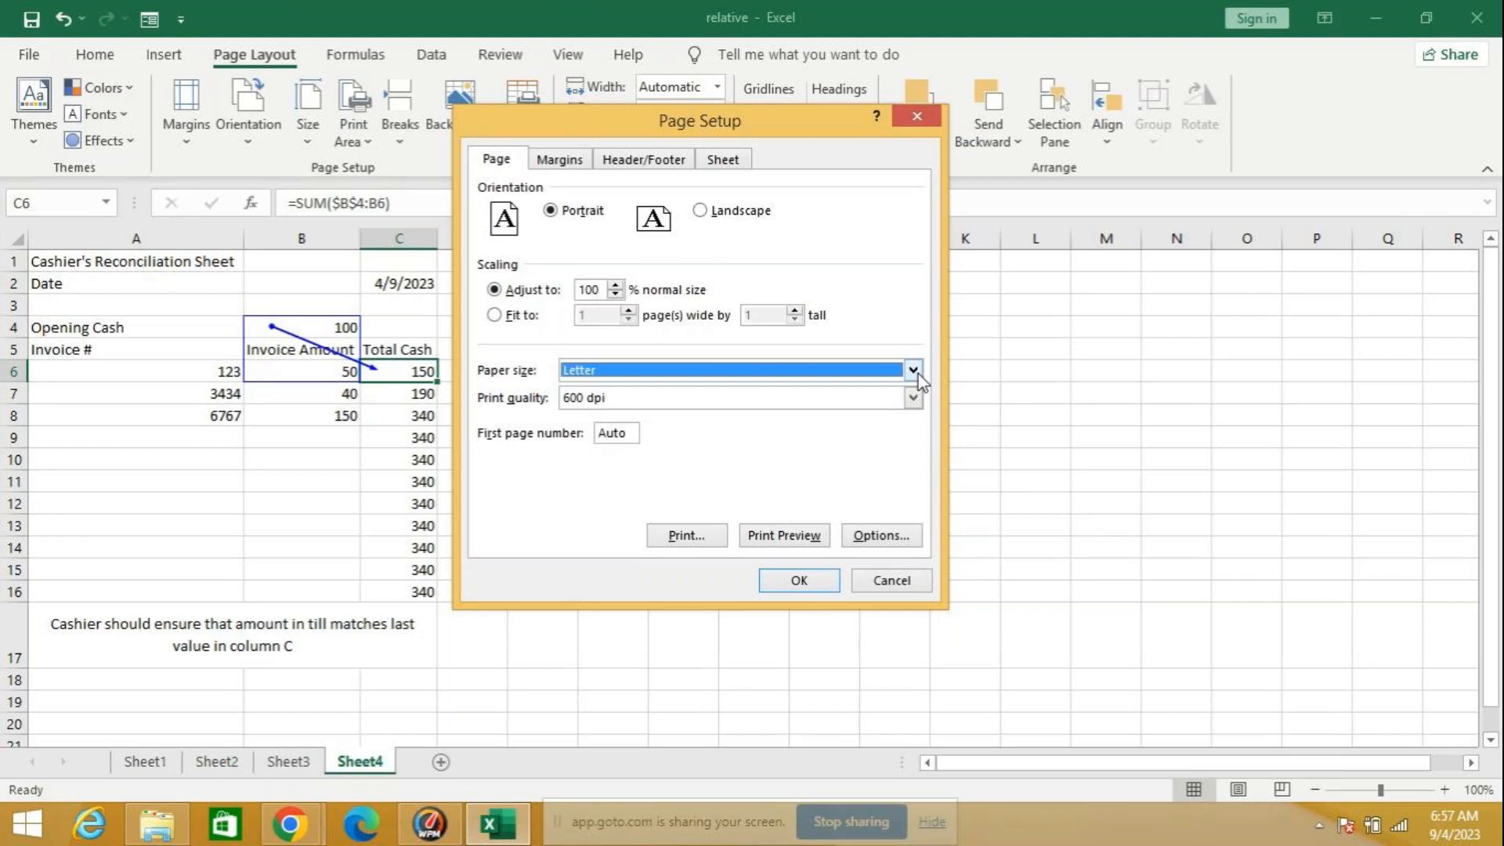
Step: Try centering the sheet horizontally and vertically on the page, and clear both options again
{"action": "left_click", "coordinate": [561, 161]}
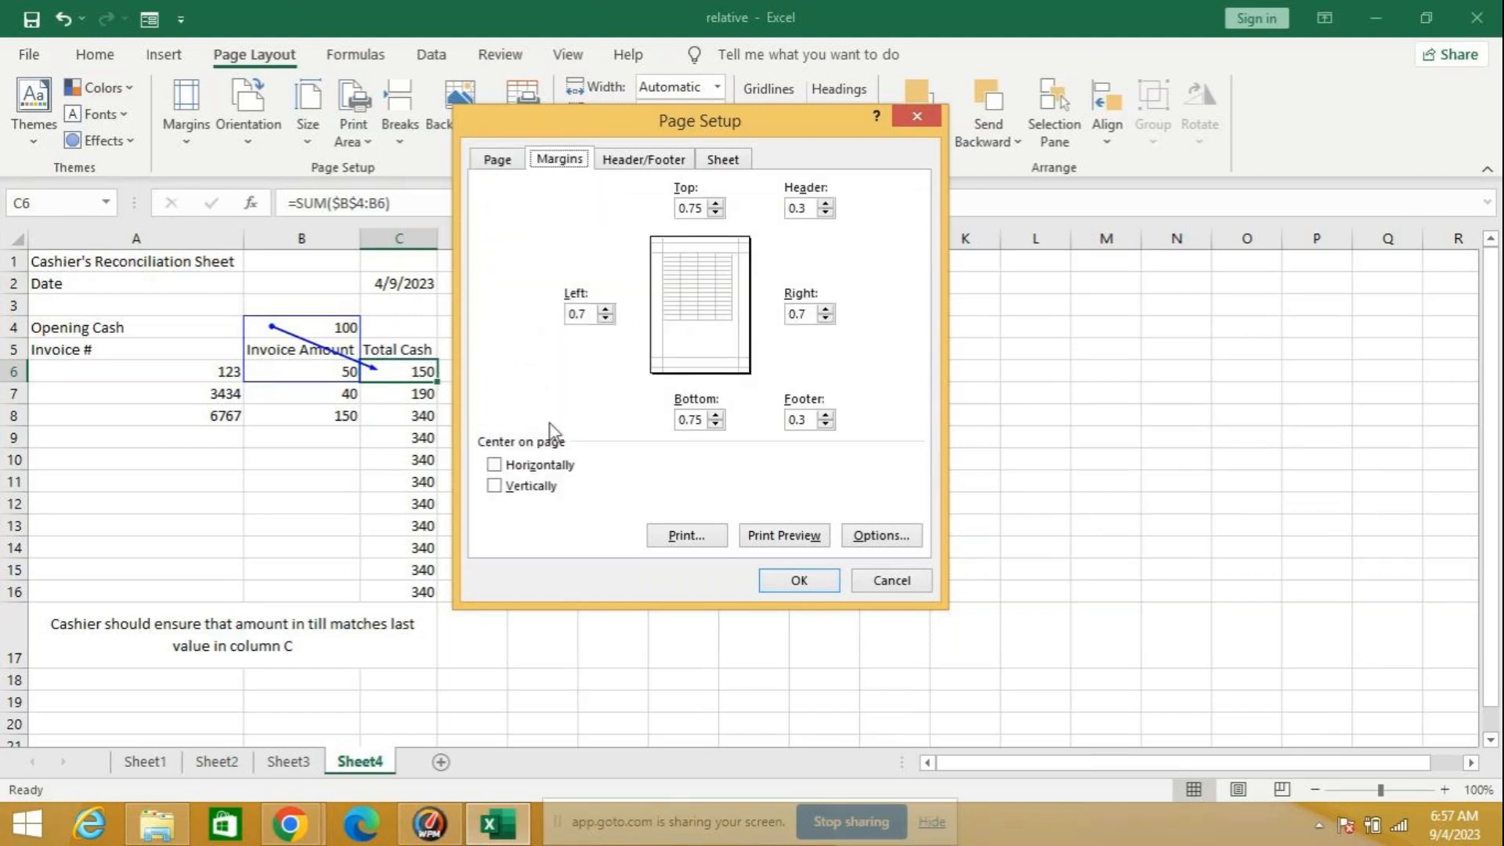
{"action": "left_click", "coordinate": [557, 469]}
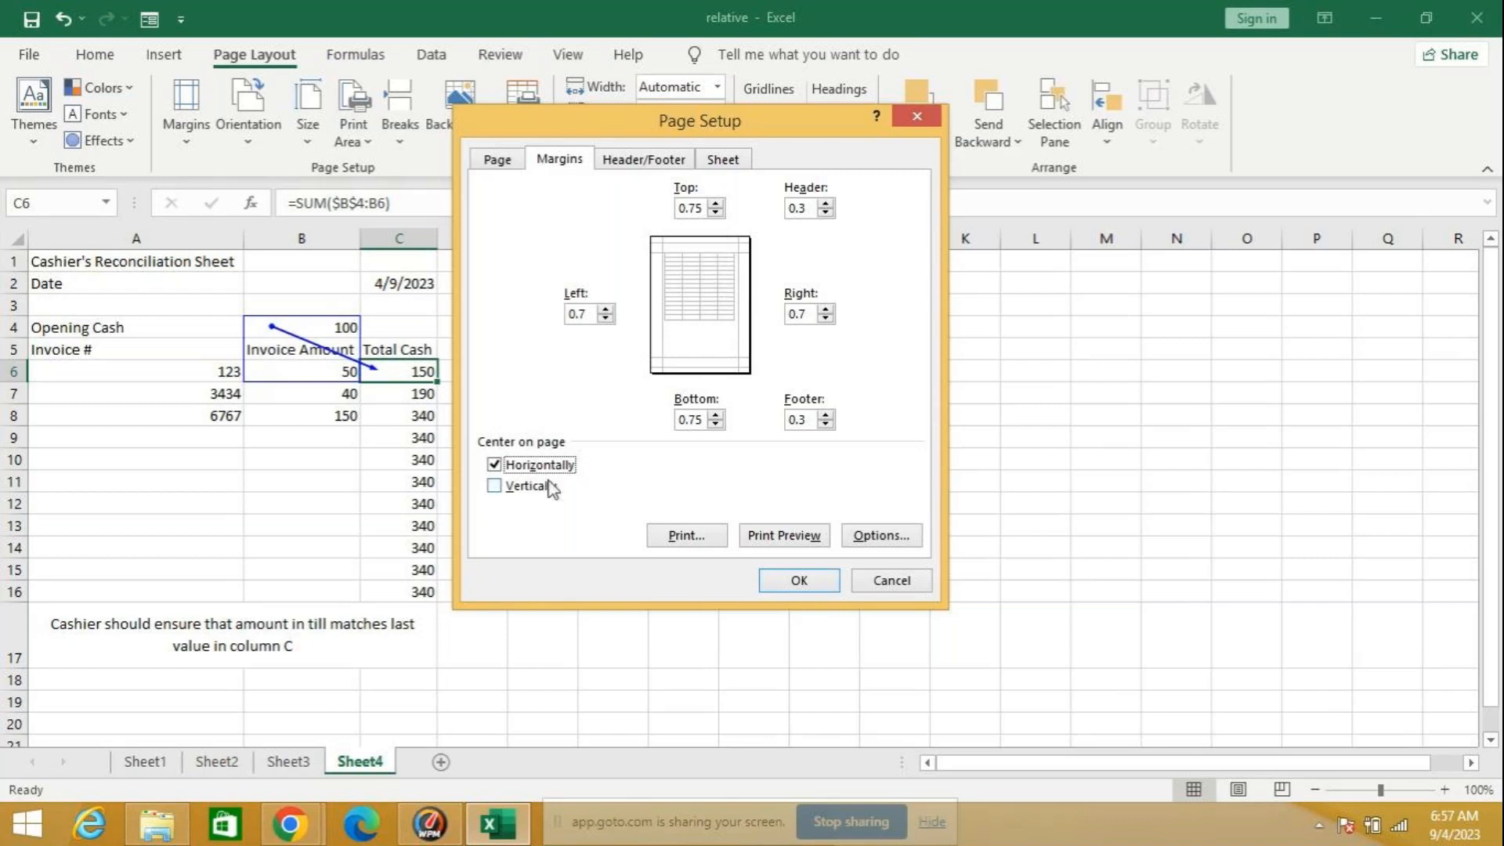
{"action": "left_click", "coordinate": [530, 489]}
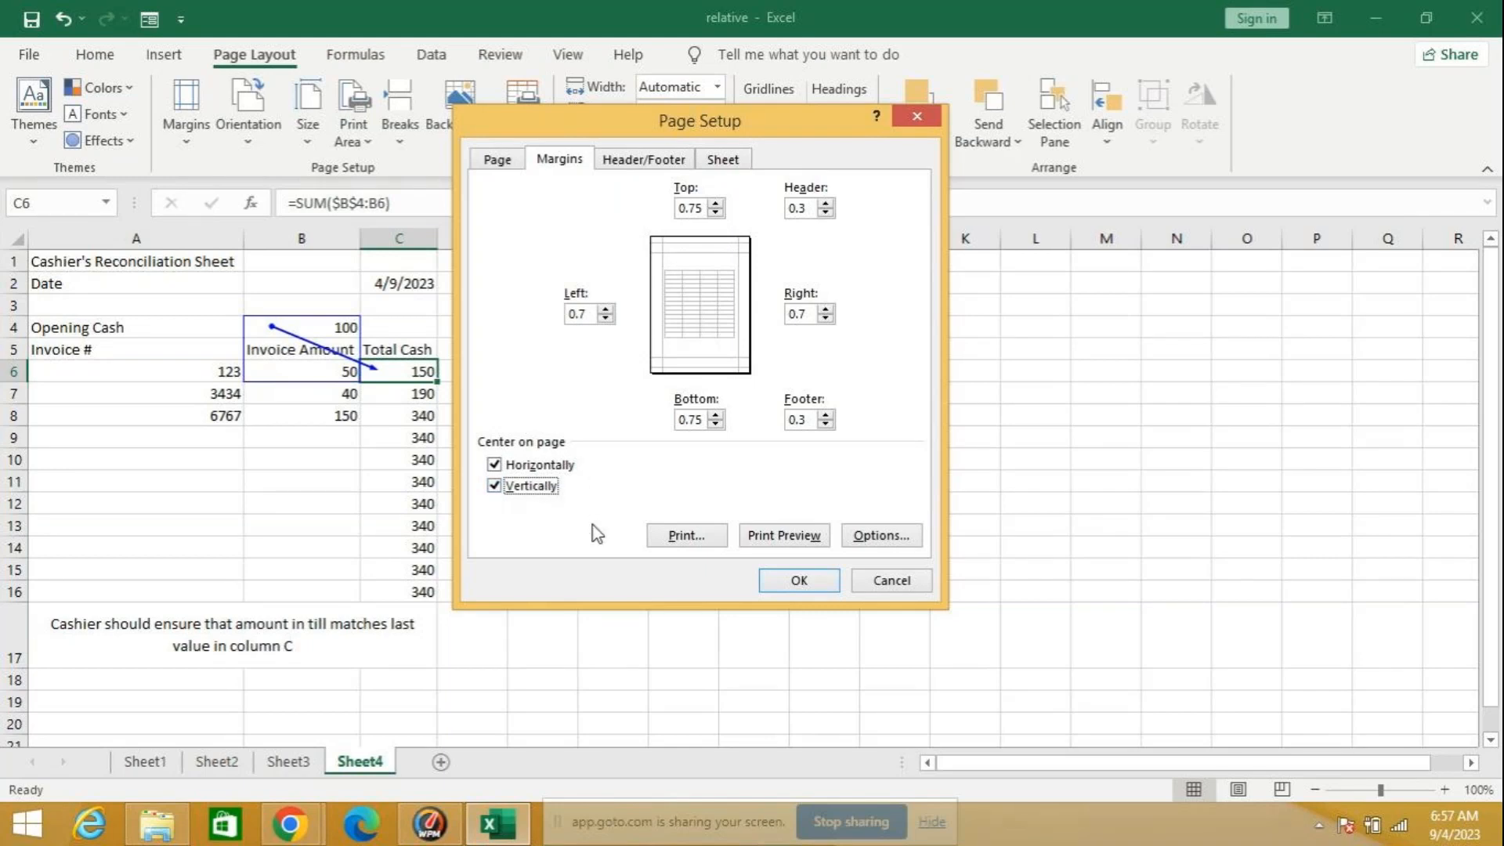
{"action": "left_click", "coordinate": [551, 489]}
{"action": "left_click", "coordinate": [564, 467]}
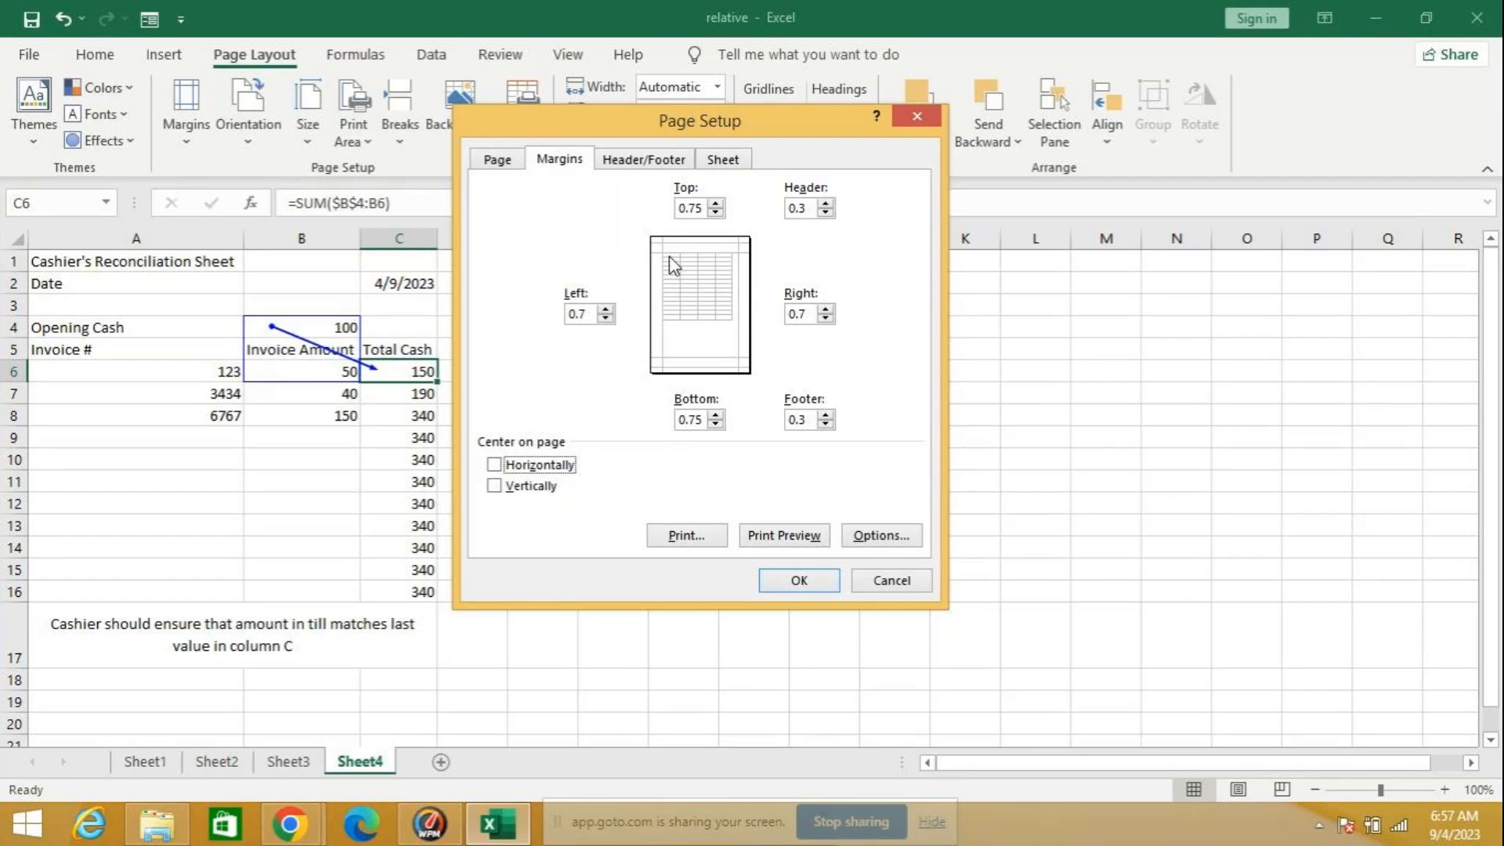
Step: Create a custom page header with NICT COMPUTER EDUCATION in its center section
{"action": "left_click", "coordinate": [647, 166]}
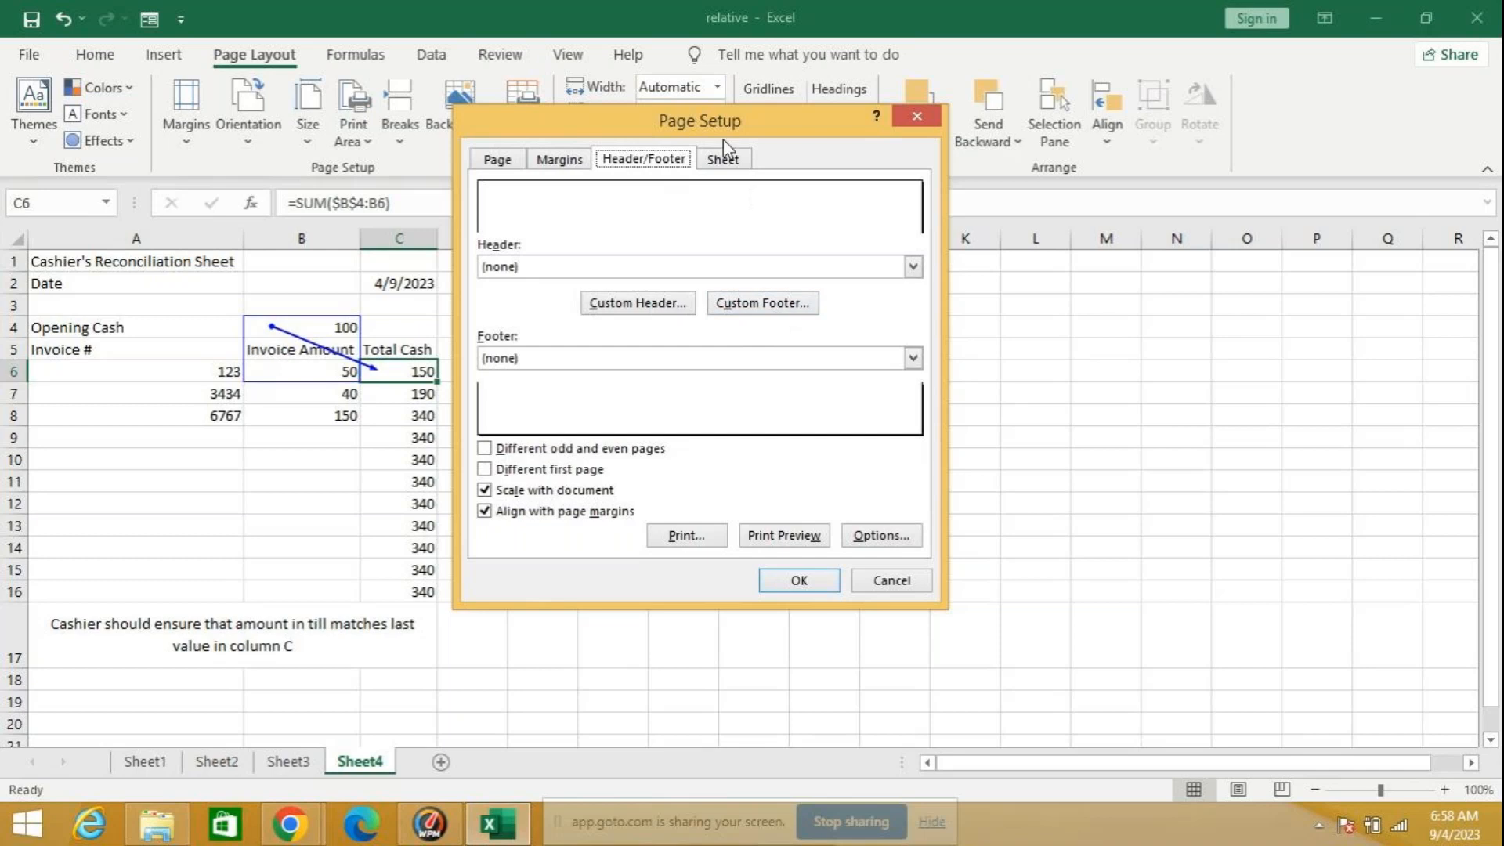
{"action": "left_click", "coordinate": [736, 161]}
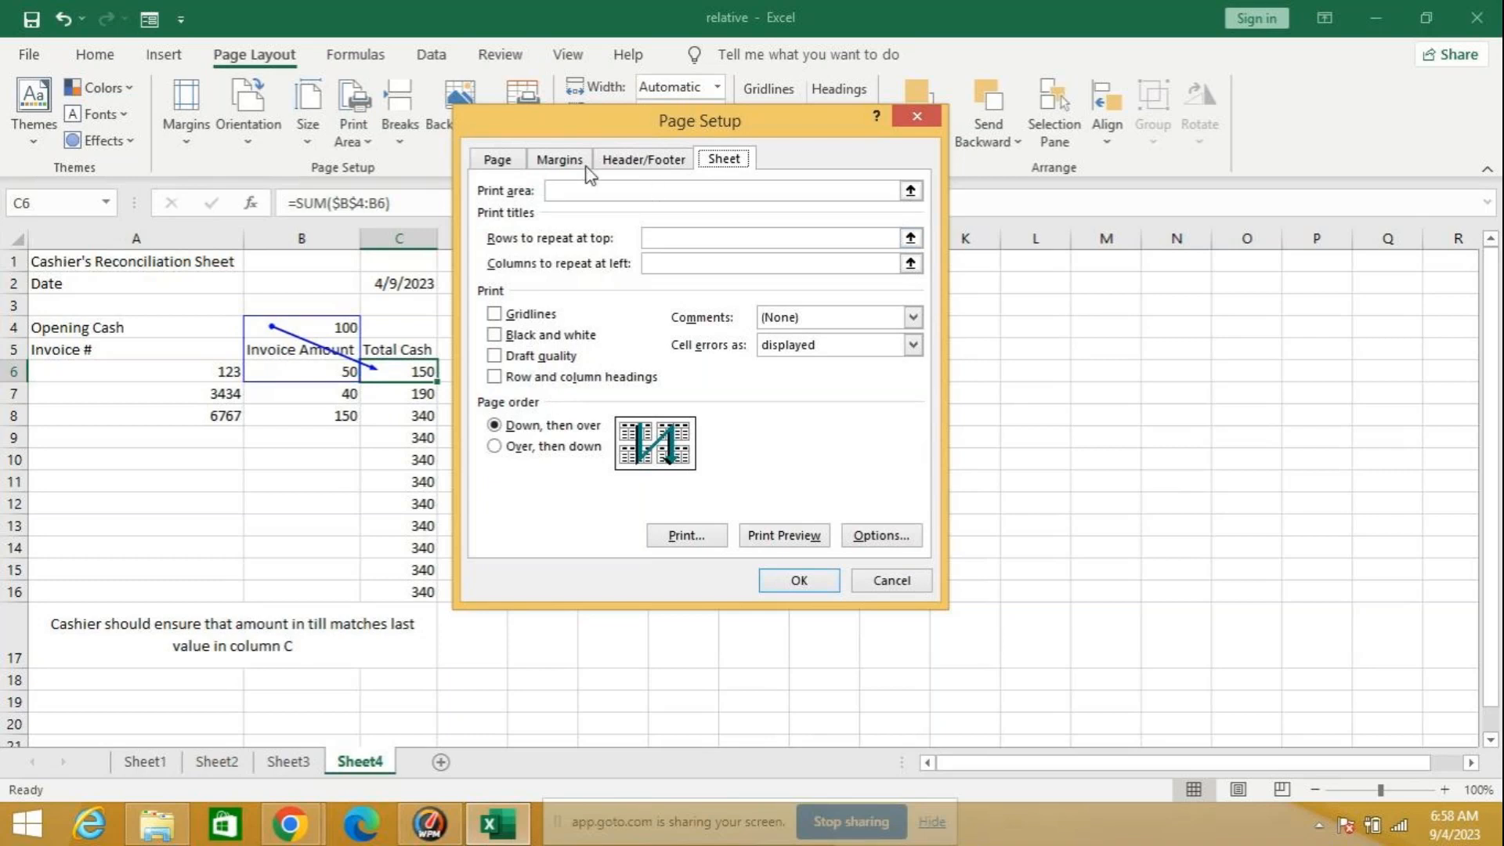
{"action": "left_click", "coordinate": [641, 161]}
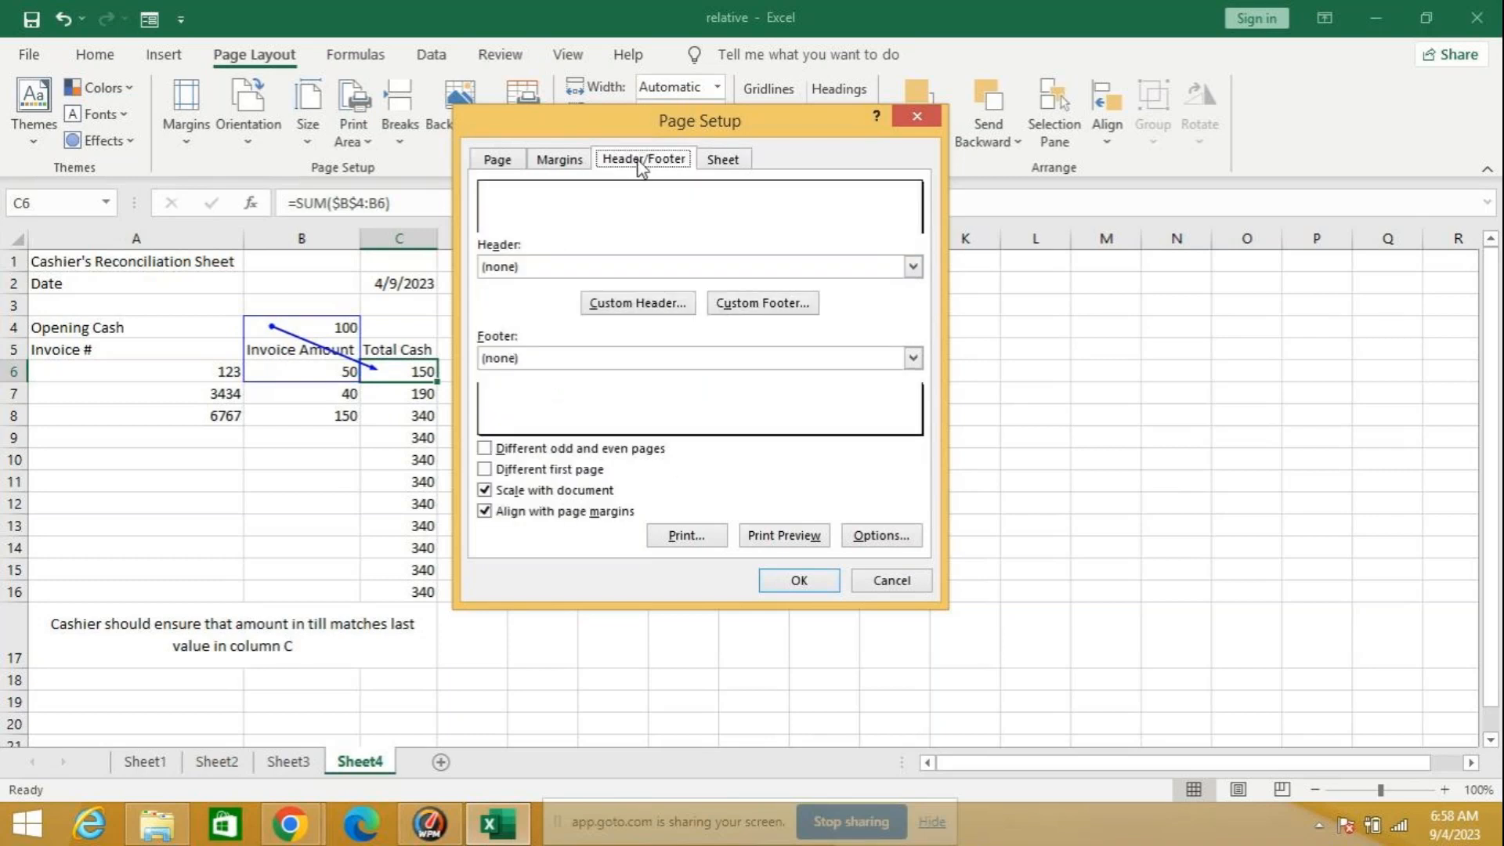
{"action": "left_click", "coordinate": [640, 310]}
{"action": "left_click", "coordinate": [991, 317]}
{"action": "type", "text": "n"}
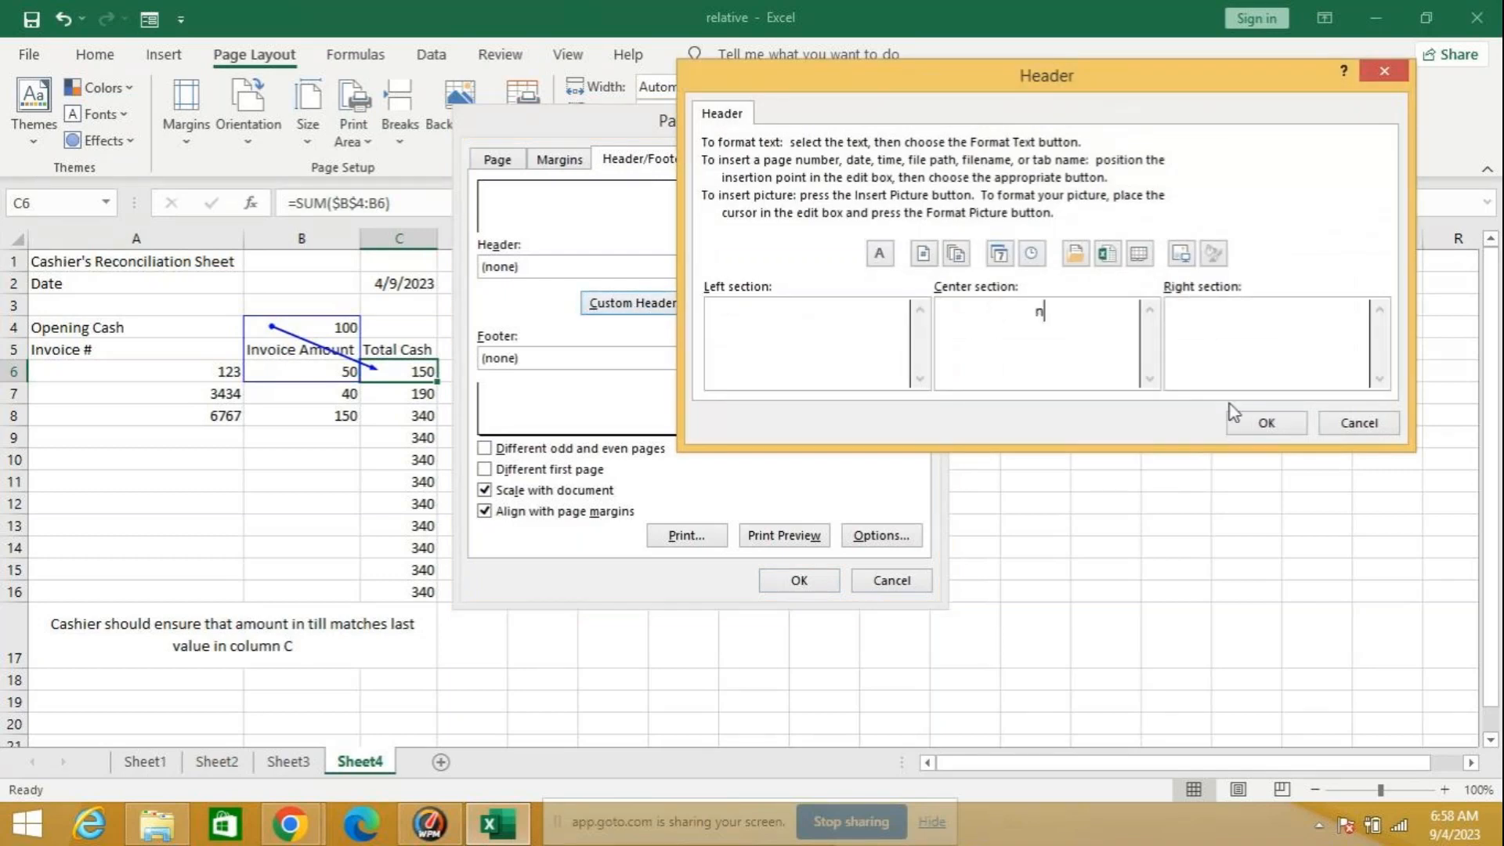
{"action": "key", "text": "BackSpace"}
{"action": "type", "text": "NICT"}
{"action": "type", "text": "COMPUTER "}
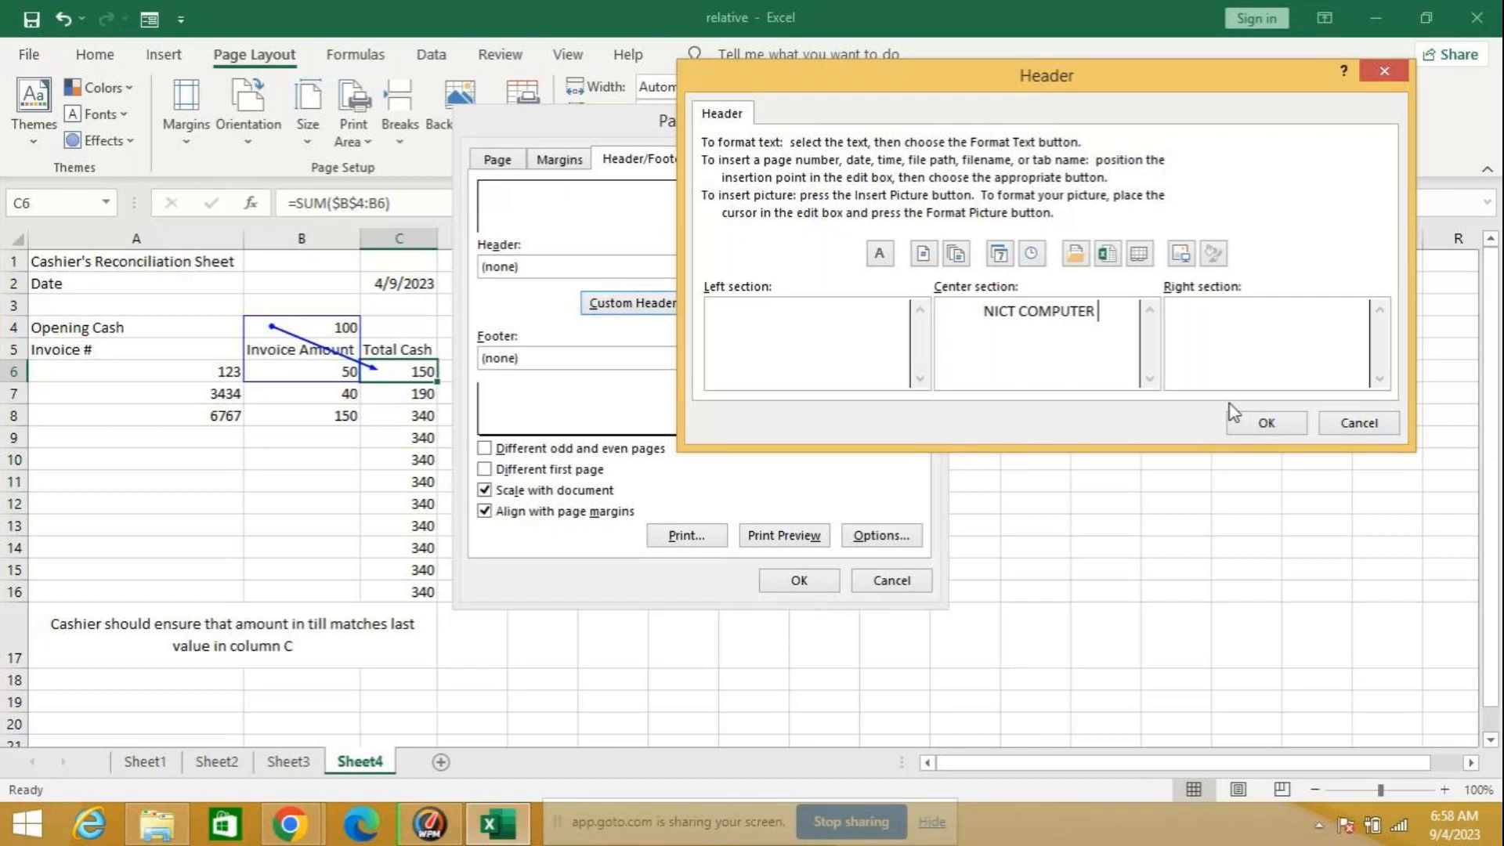
{"action": "type", "text": "EDUCATIOJ"}
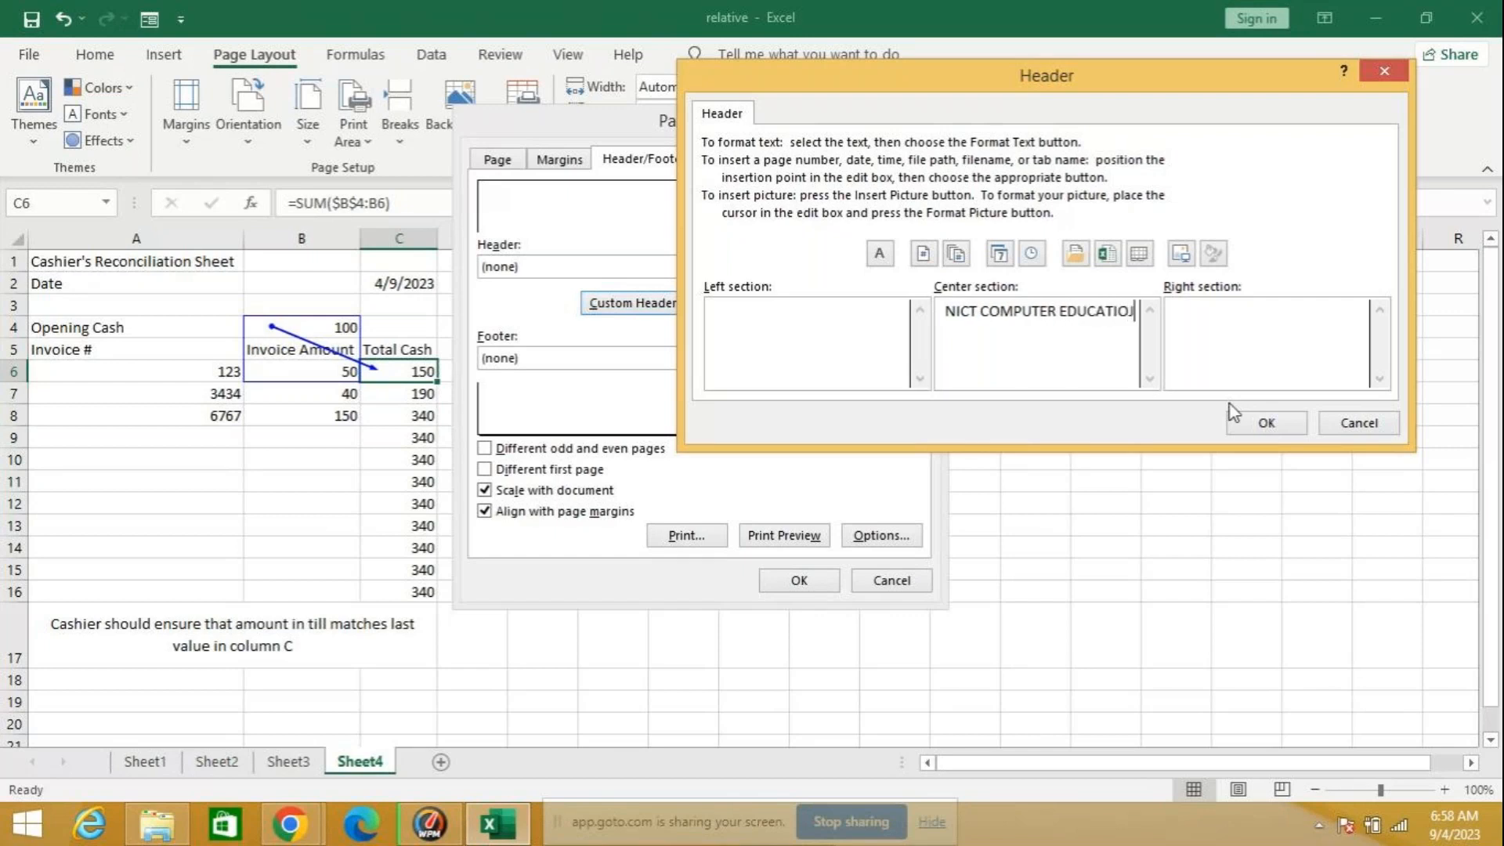
{"action": "key", "text": "BackSpace"}
{"action": "type", "text": "N"}
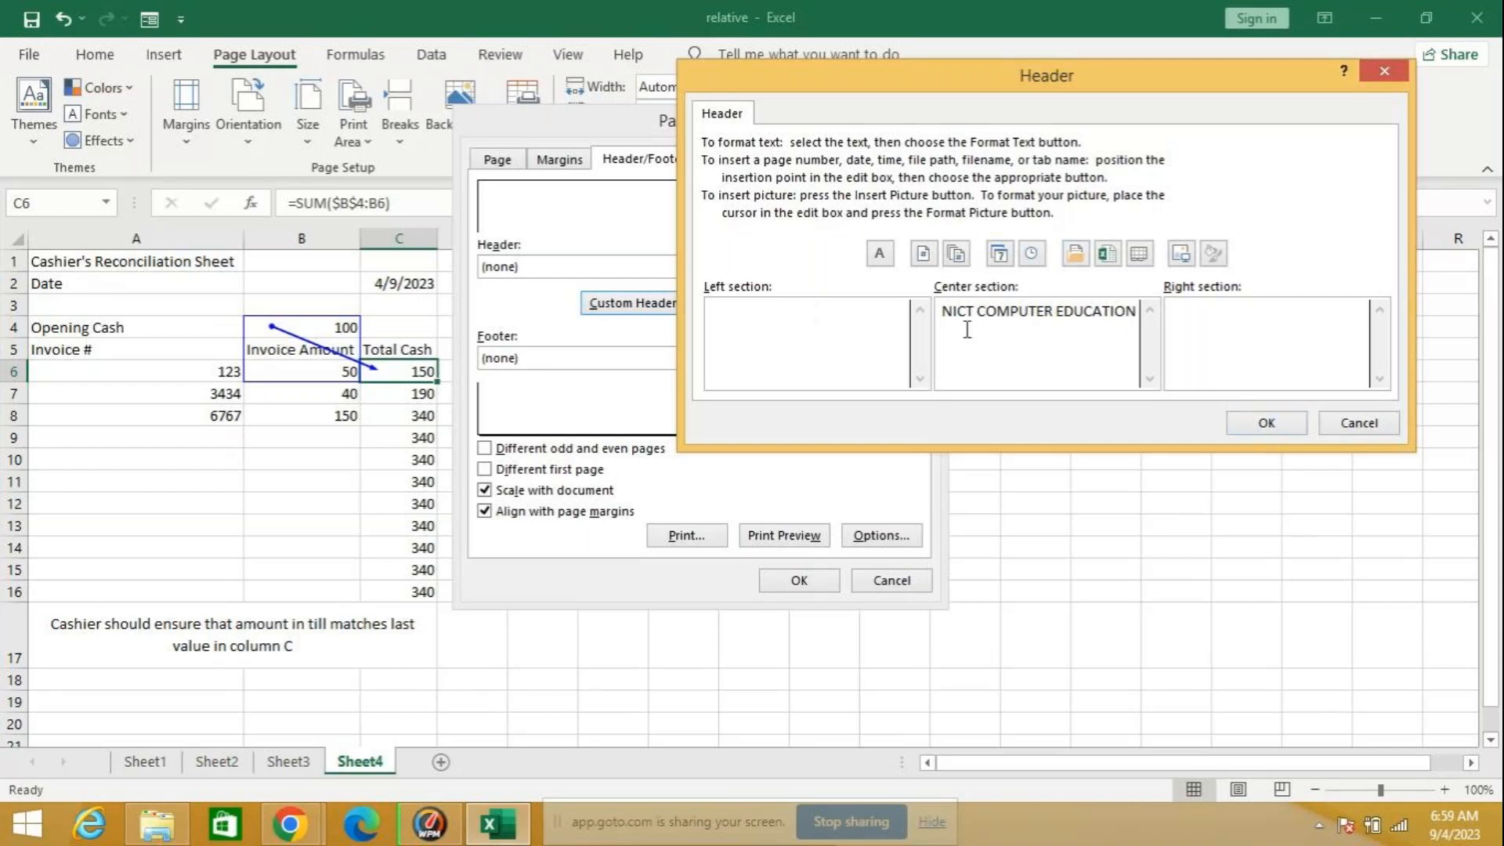
Step: Format the center header text as bold, size 14 with a single underline, and confirm the header
{"action": "left_click_drag", "start_coordinate": [944, 316], "coordinate": [1222, 348]}
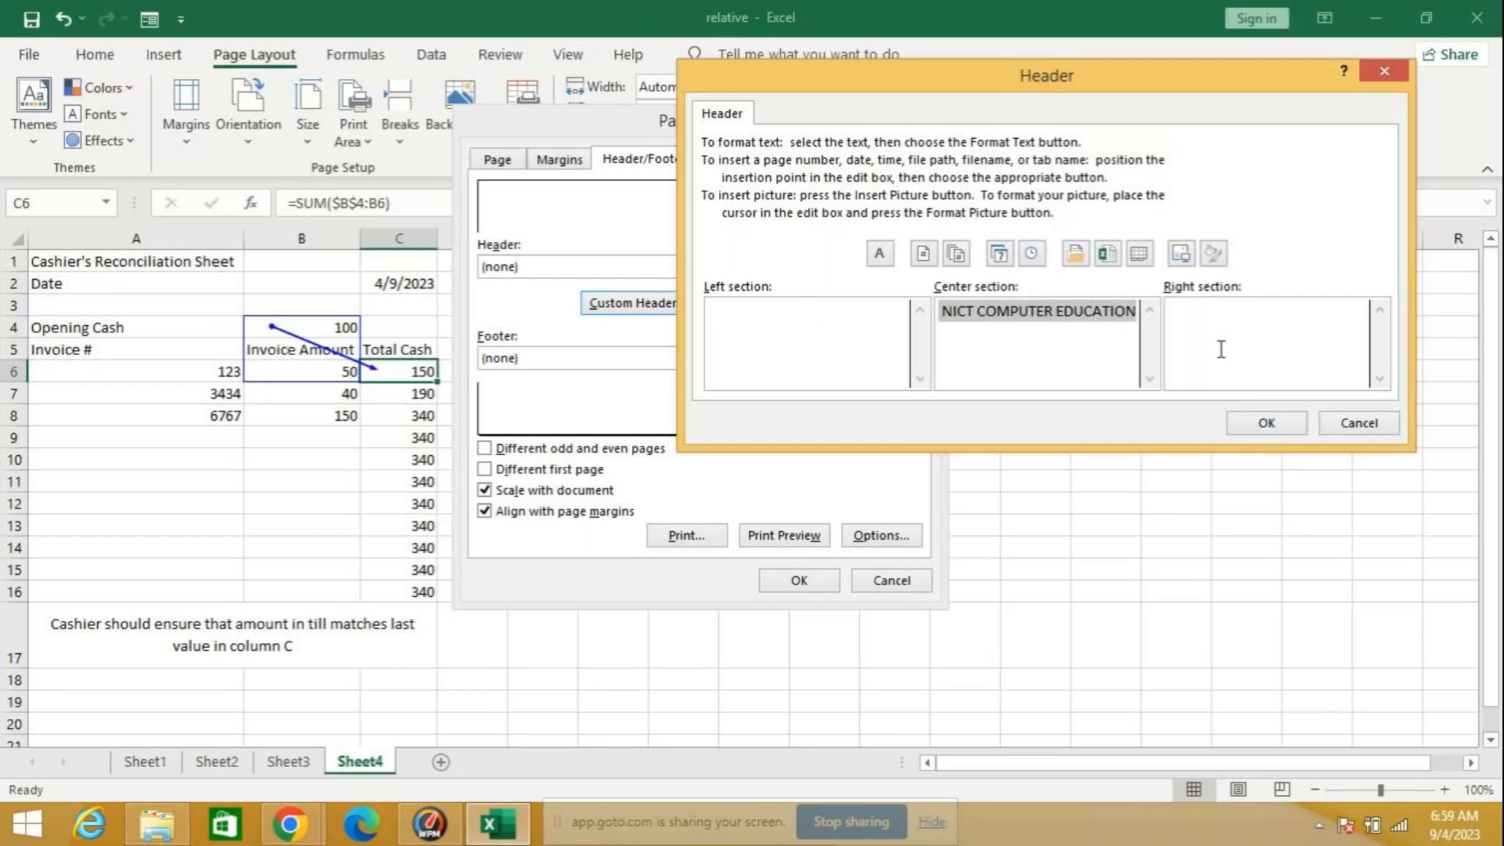
{"action": "left_click", "coordinate": [888, 252]}
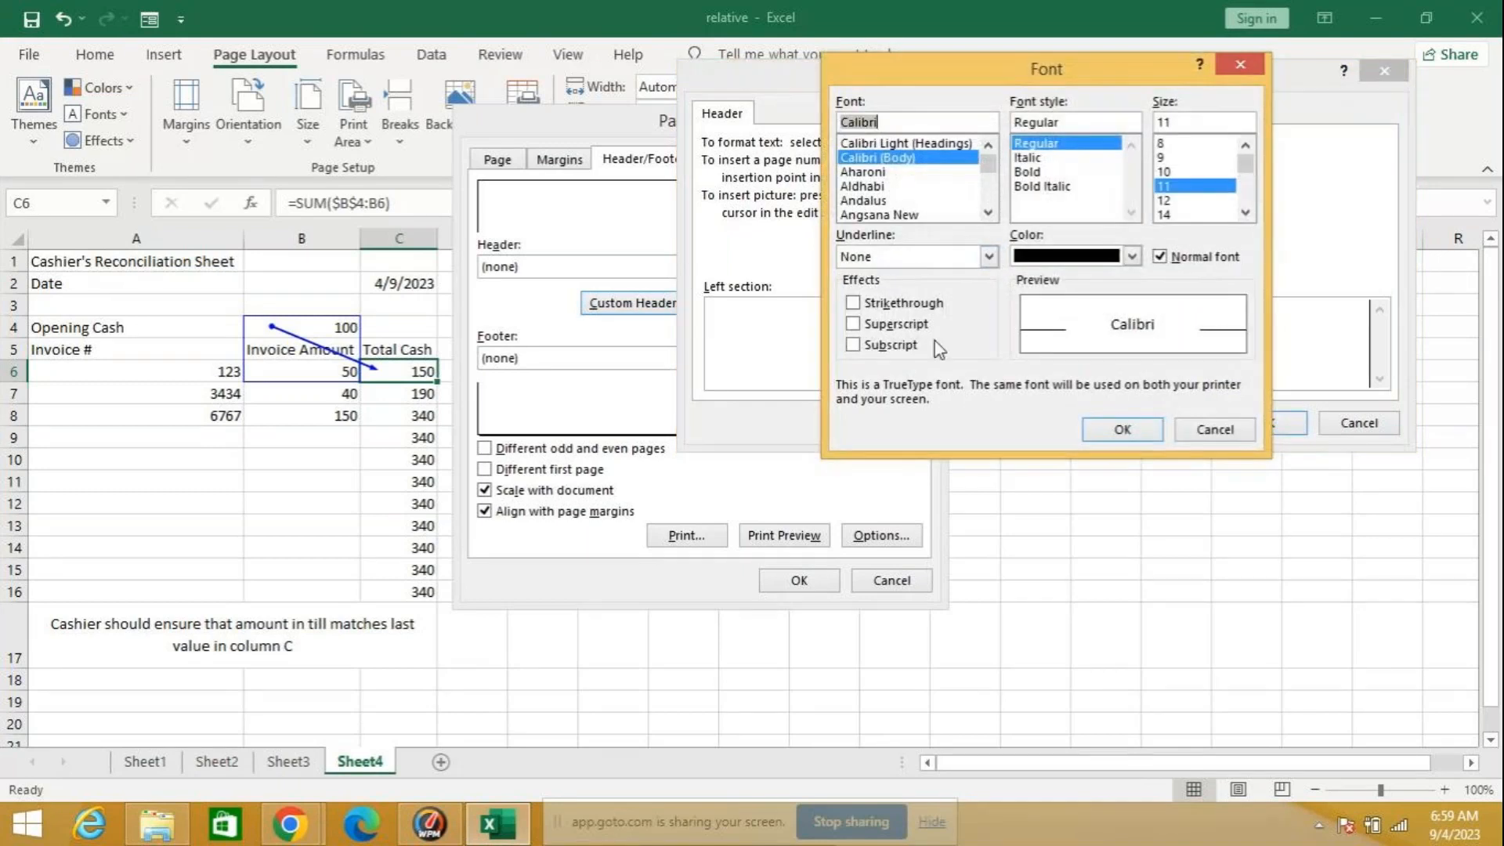
{"action": "left_click", "coordinate": [1048, 173]}
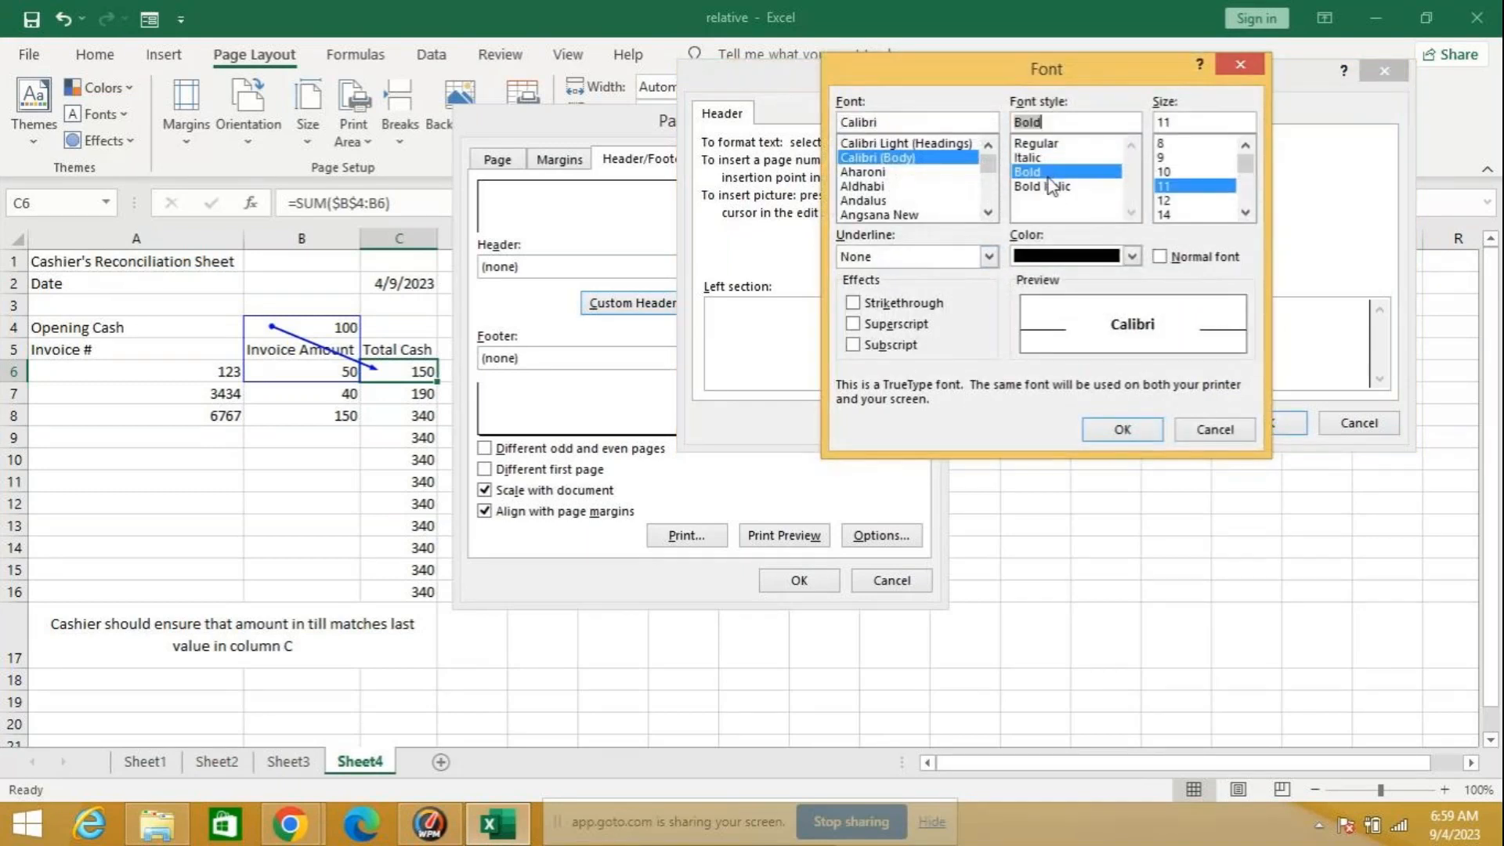
{"action": "left_click", "coordinate": [1184, 214]}
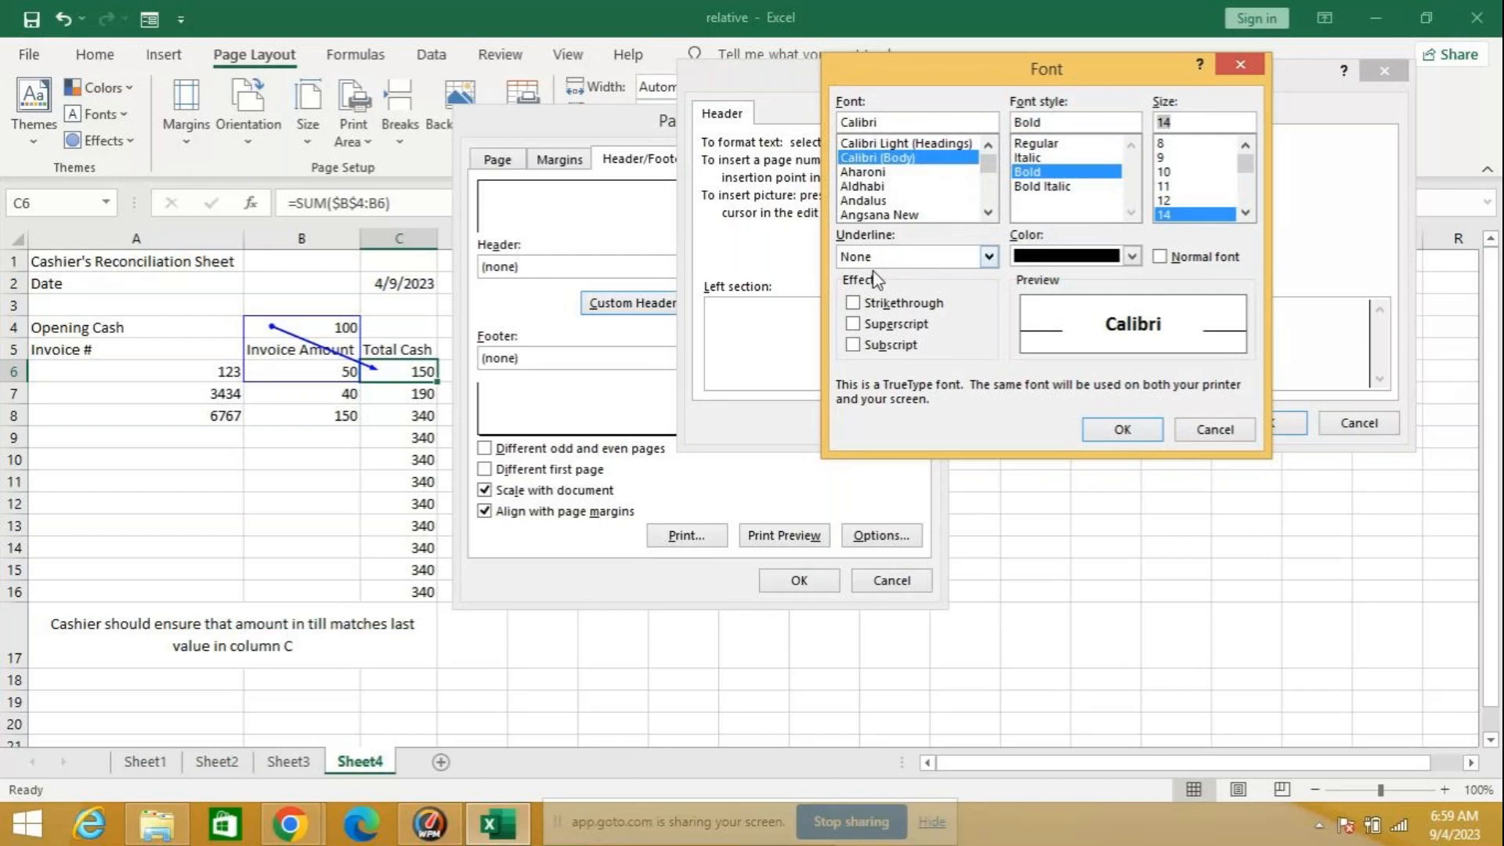
{"action": "left_click", "coordinate": [989, 258]}
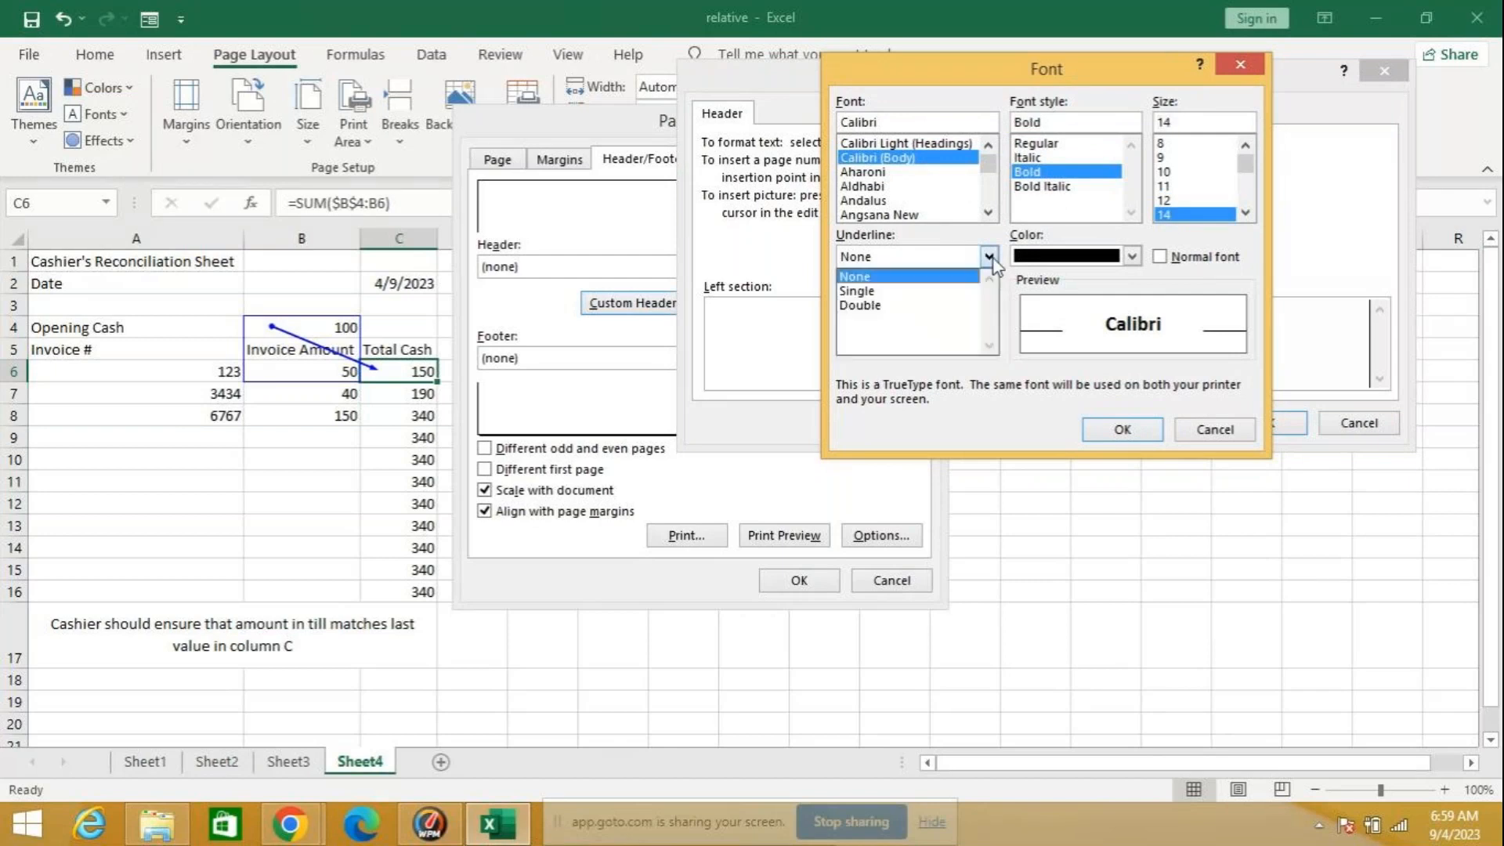
{"action": "left_click", "coordinate": [861, 291]}
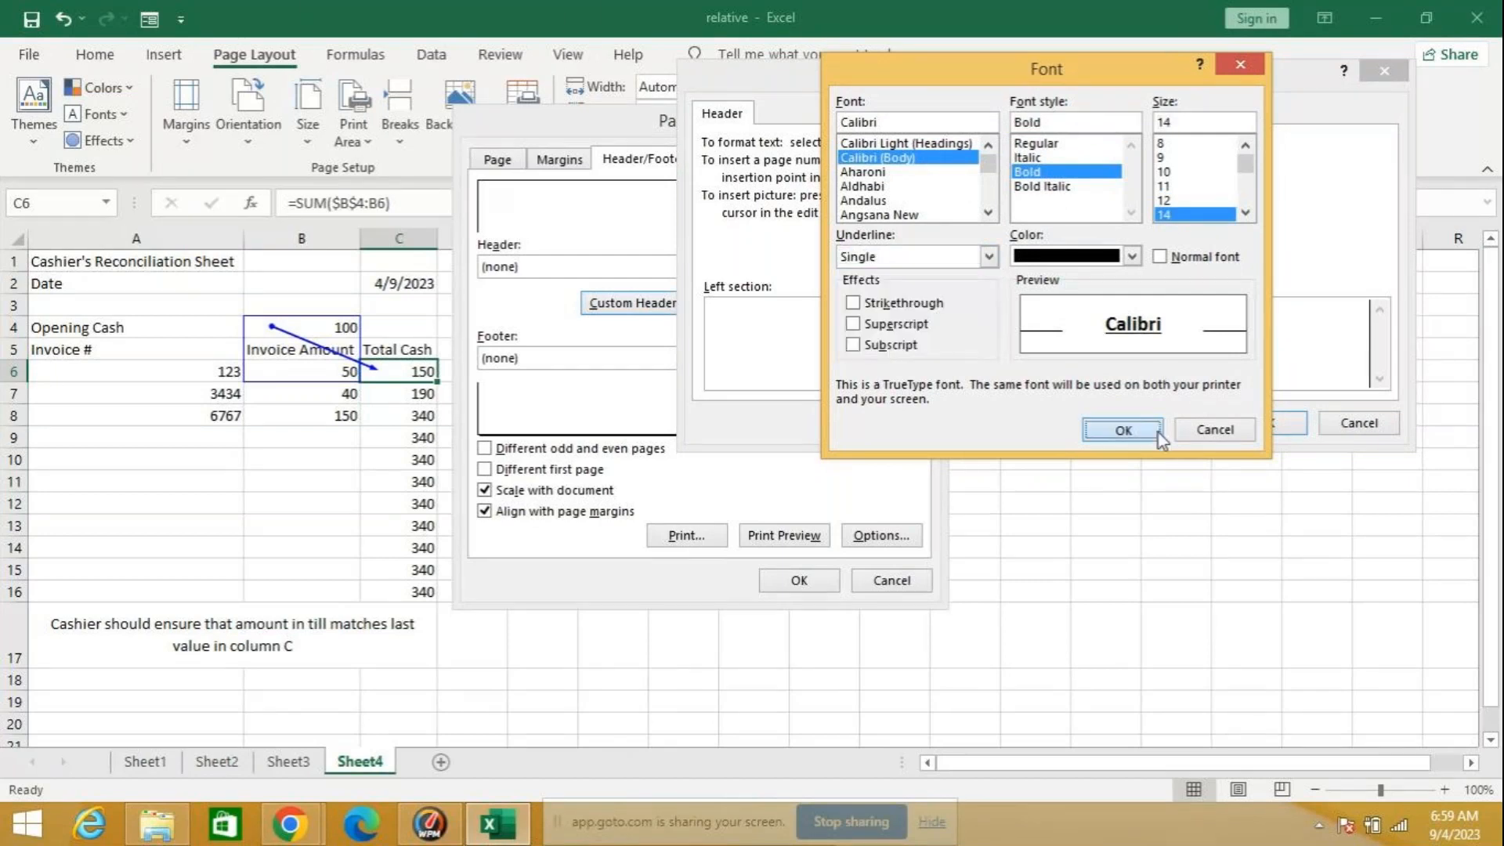
{"action": "left_click", "coordinate": [1157, 431]}
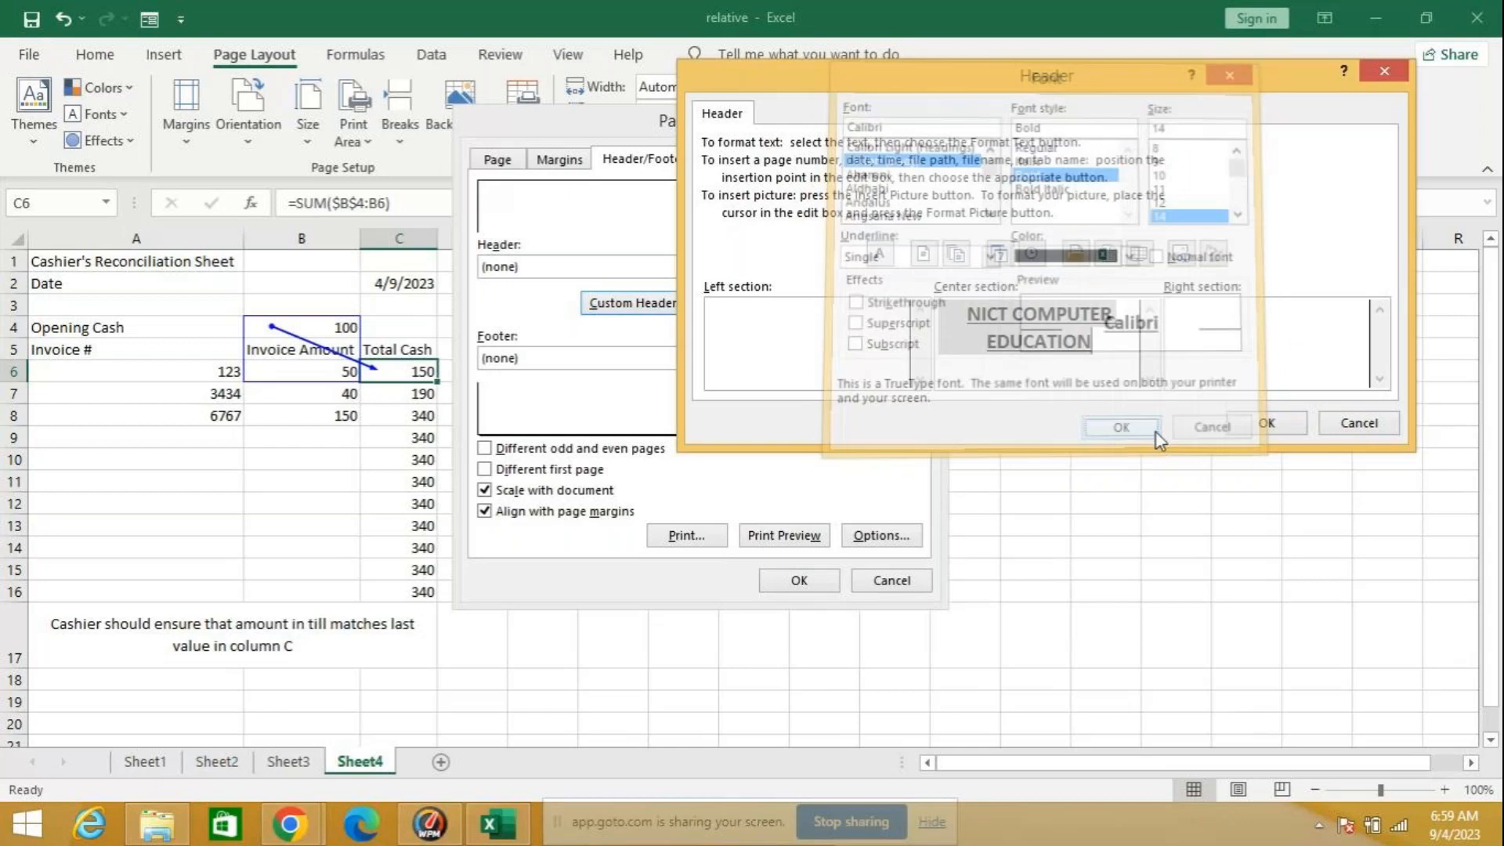
{"action": "left_click", "coordinate": [1266, 423]}
Step: Create a custom footer with the page number in its center section
{"action": "left_click", "coordinate": [758, 309]}
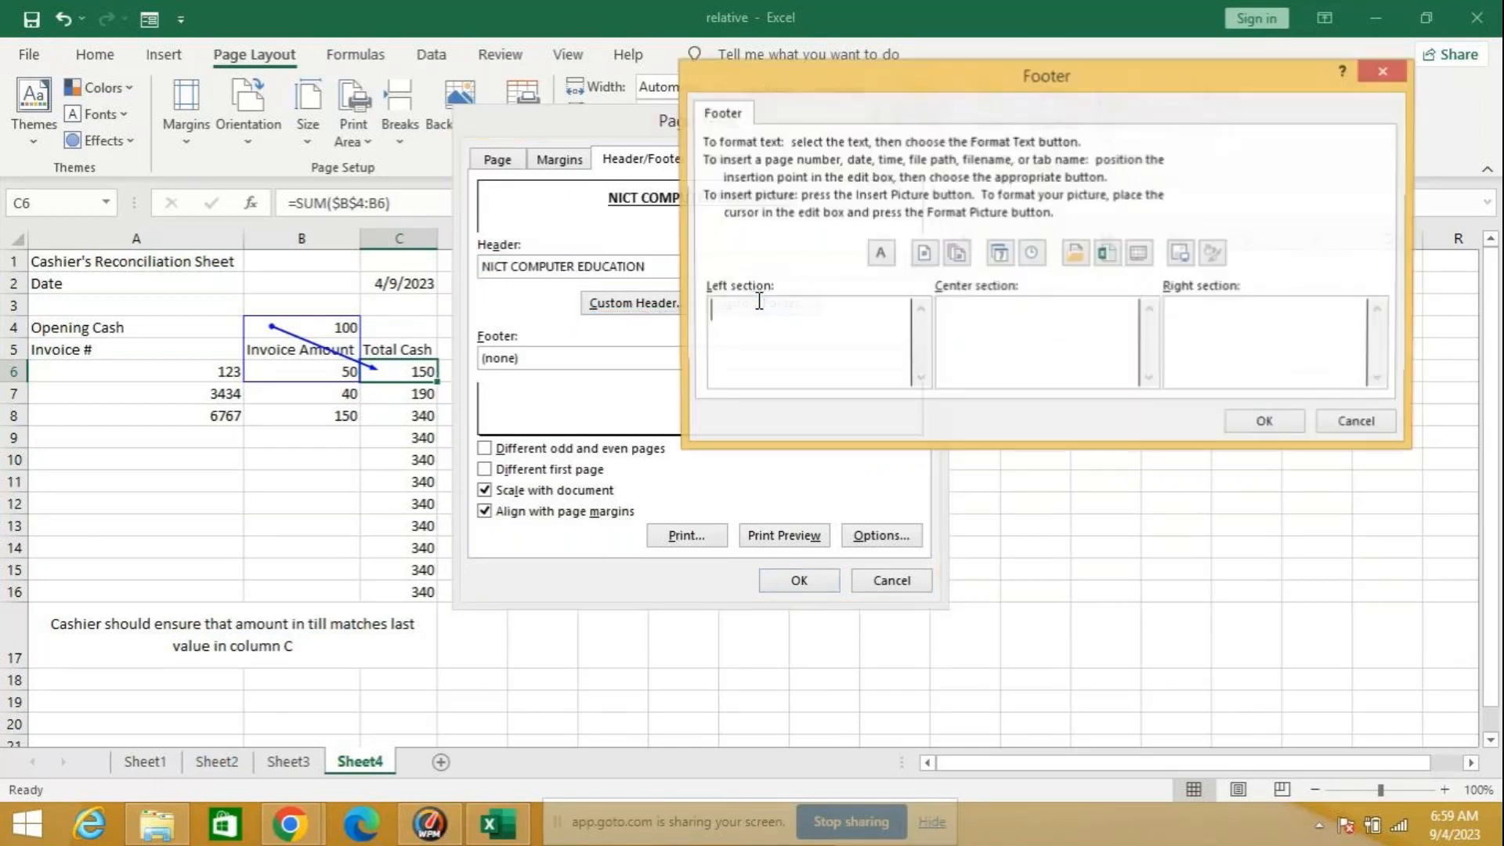
{"action": "left_click", "coordinate": [1075, 336]}
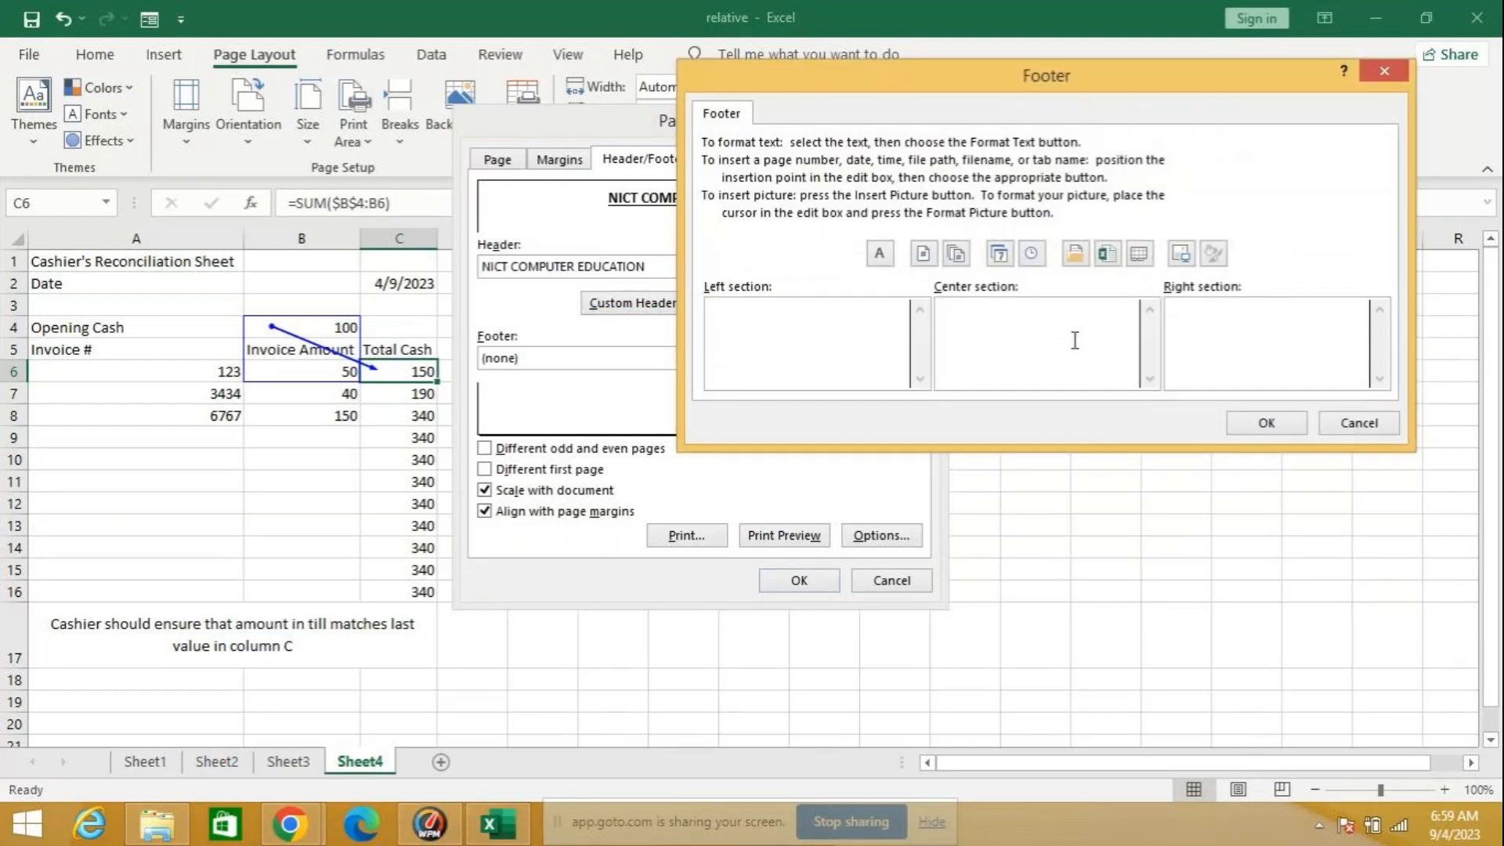
{"action": "left_click", "coordinate": [928, 256]}
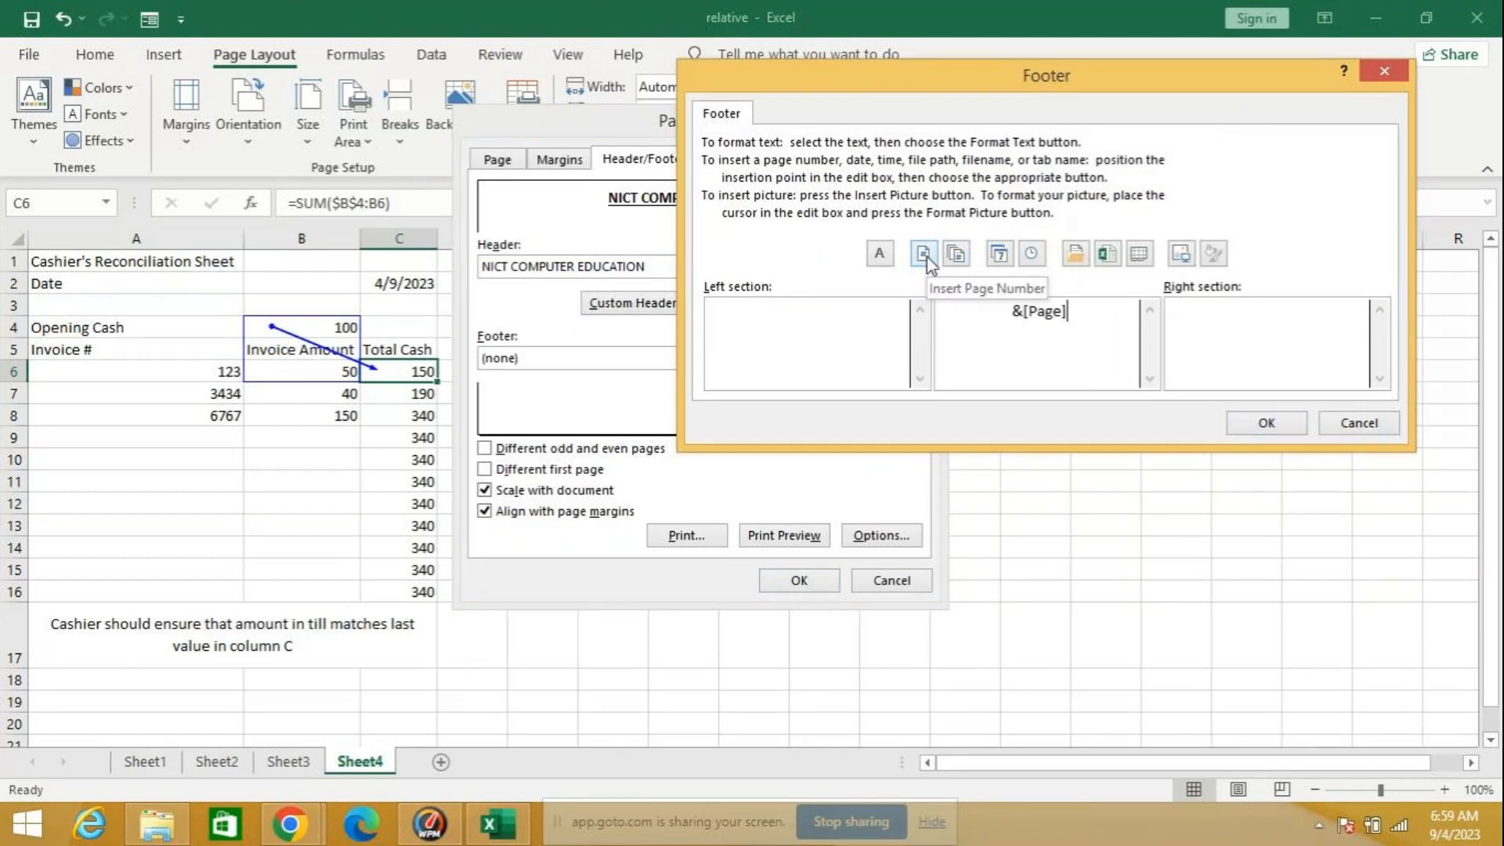
{"action": "left_click", "coordinate": [1285, 427]}
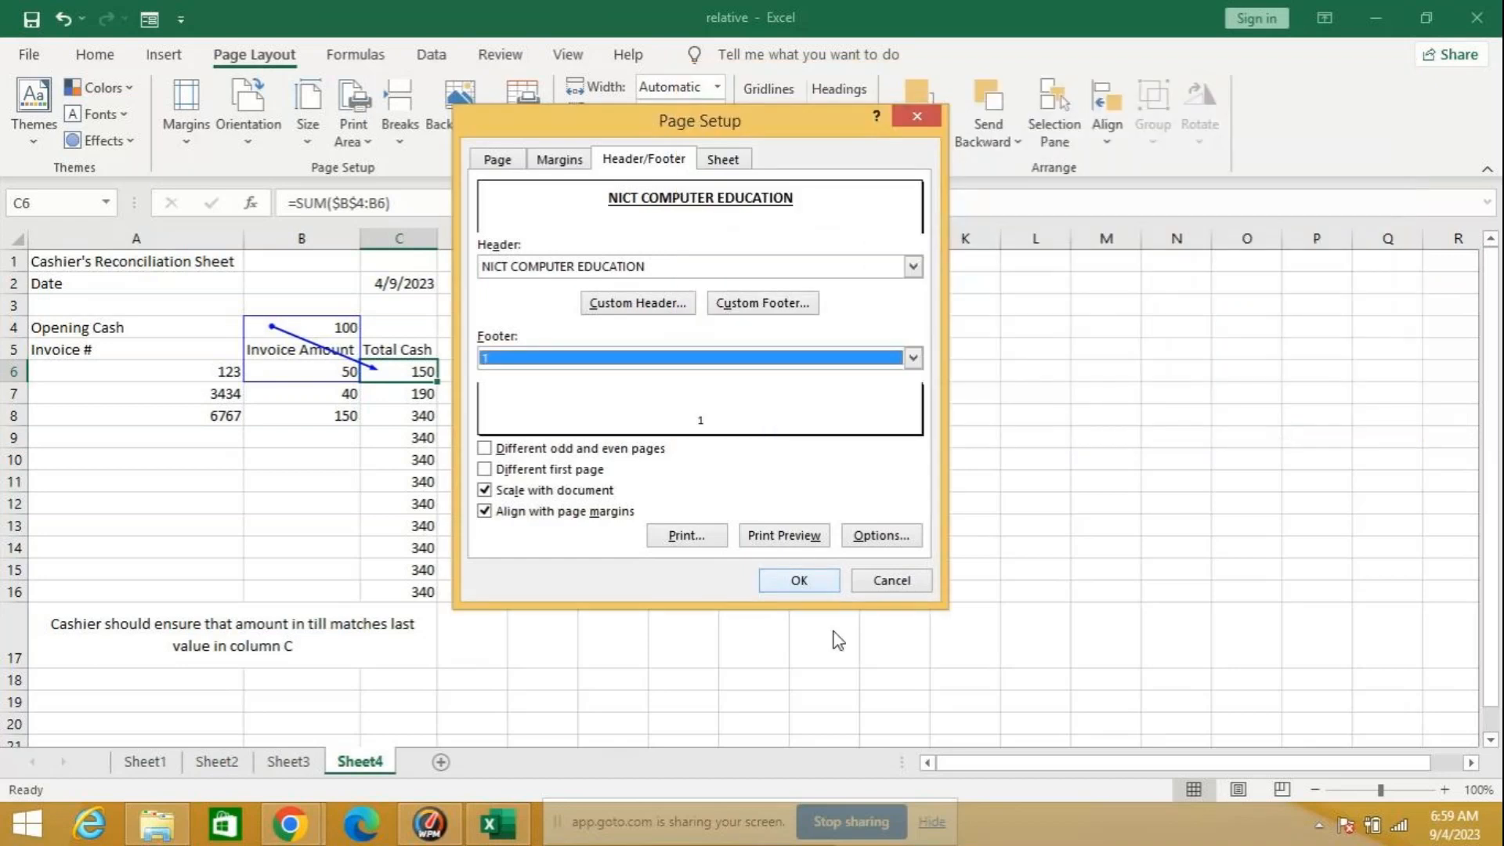
Step: Check the header and footer in the print preview, and switch the worksheet to Page Layout view
{"action": "left_click", "coordinate": [799, 537]}
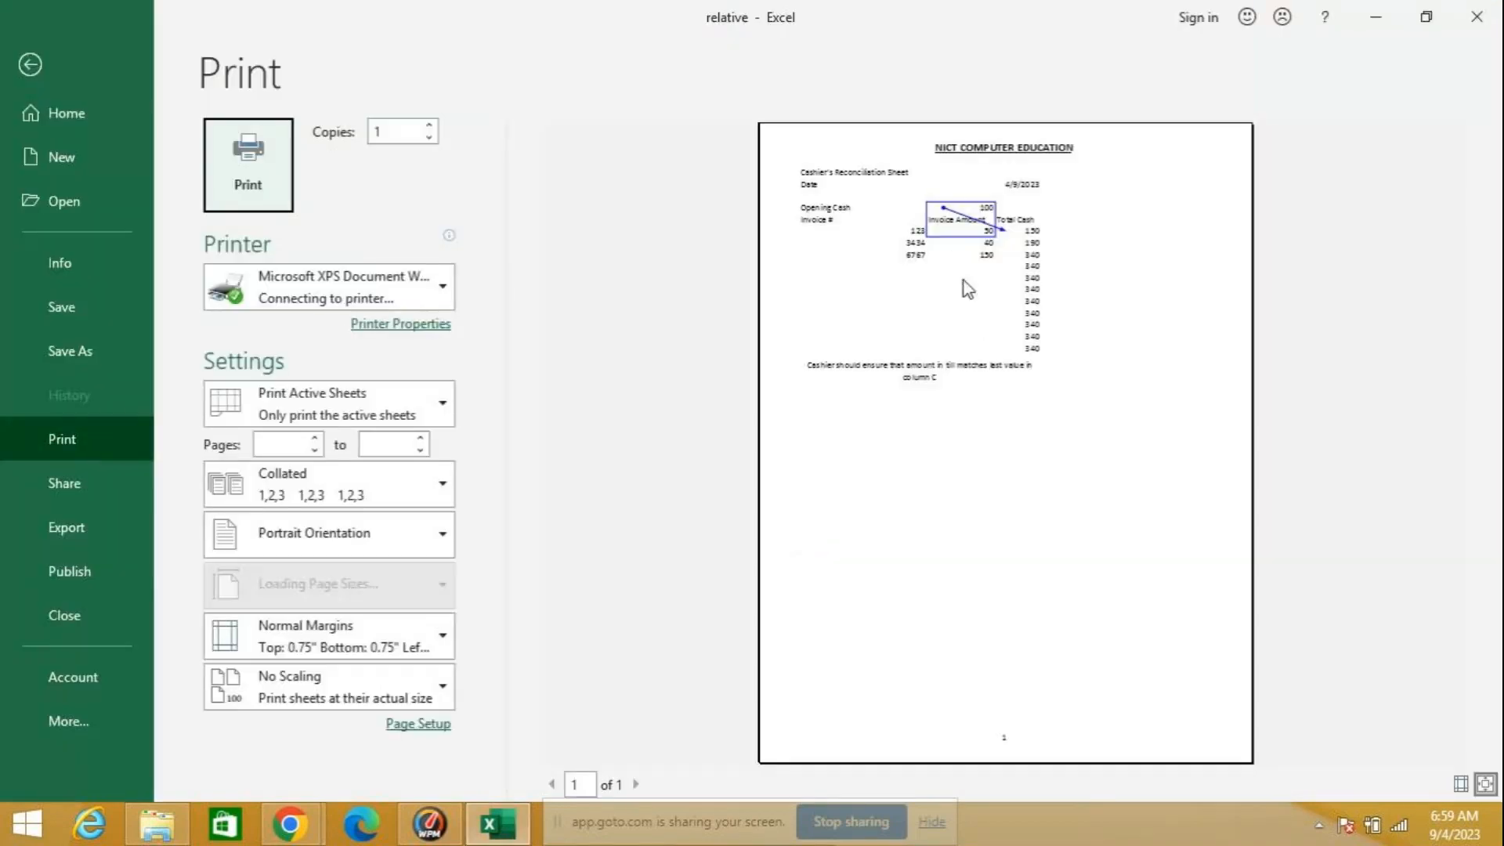
{"action": "left_click", "coordinate": [965, 144]}
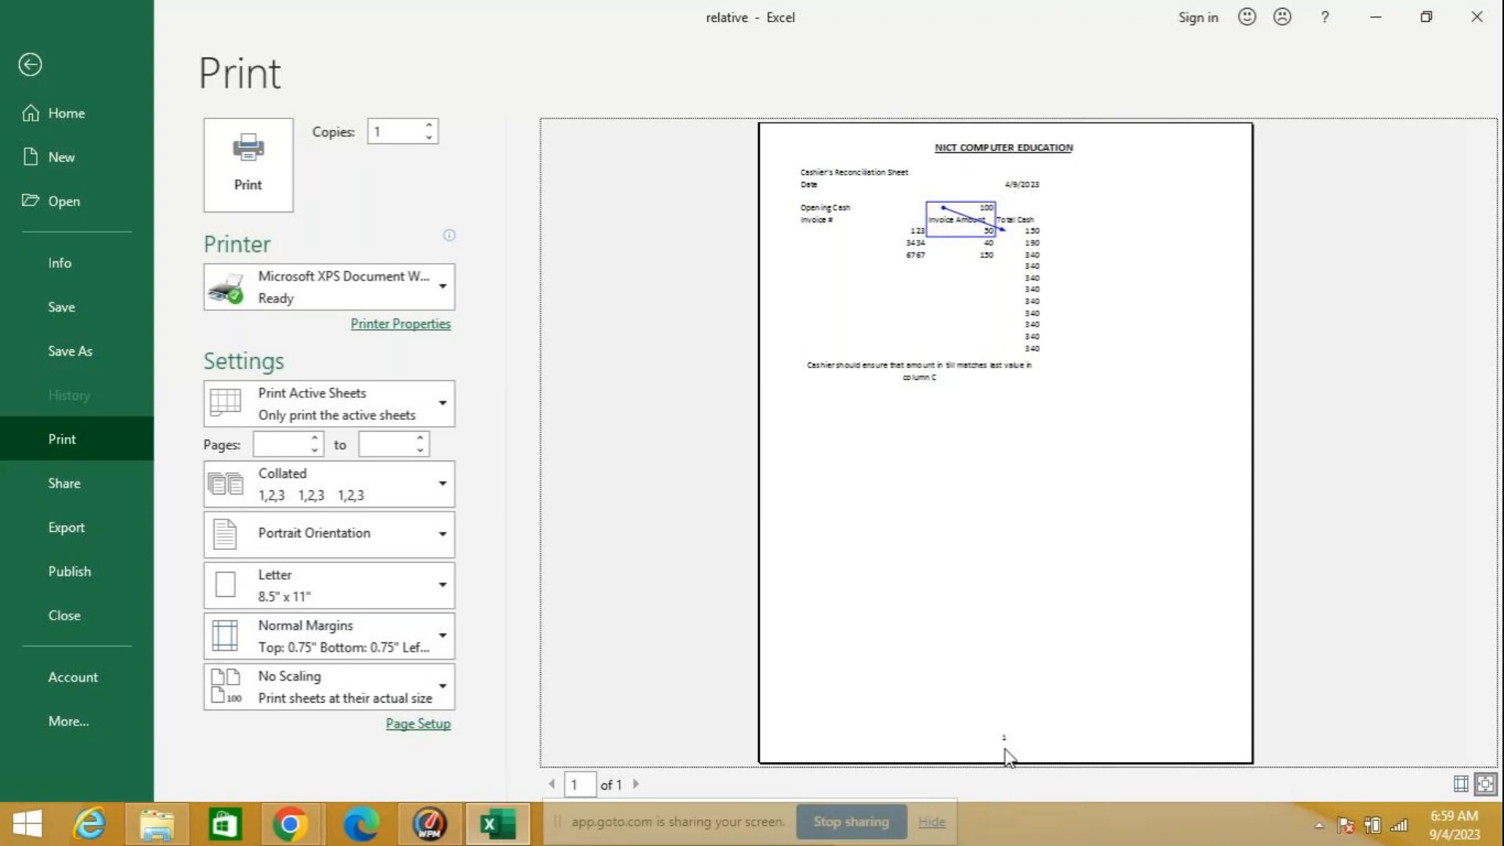
{"action": "key", "text": "Escape"}
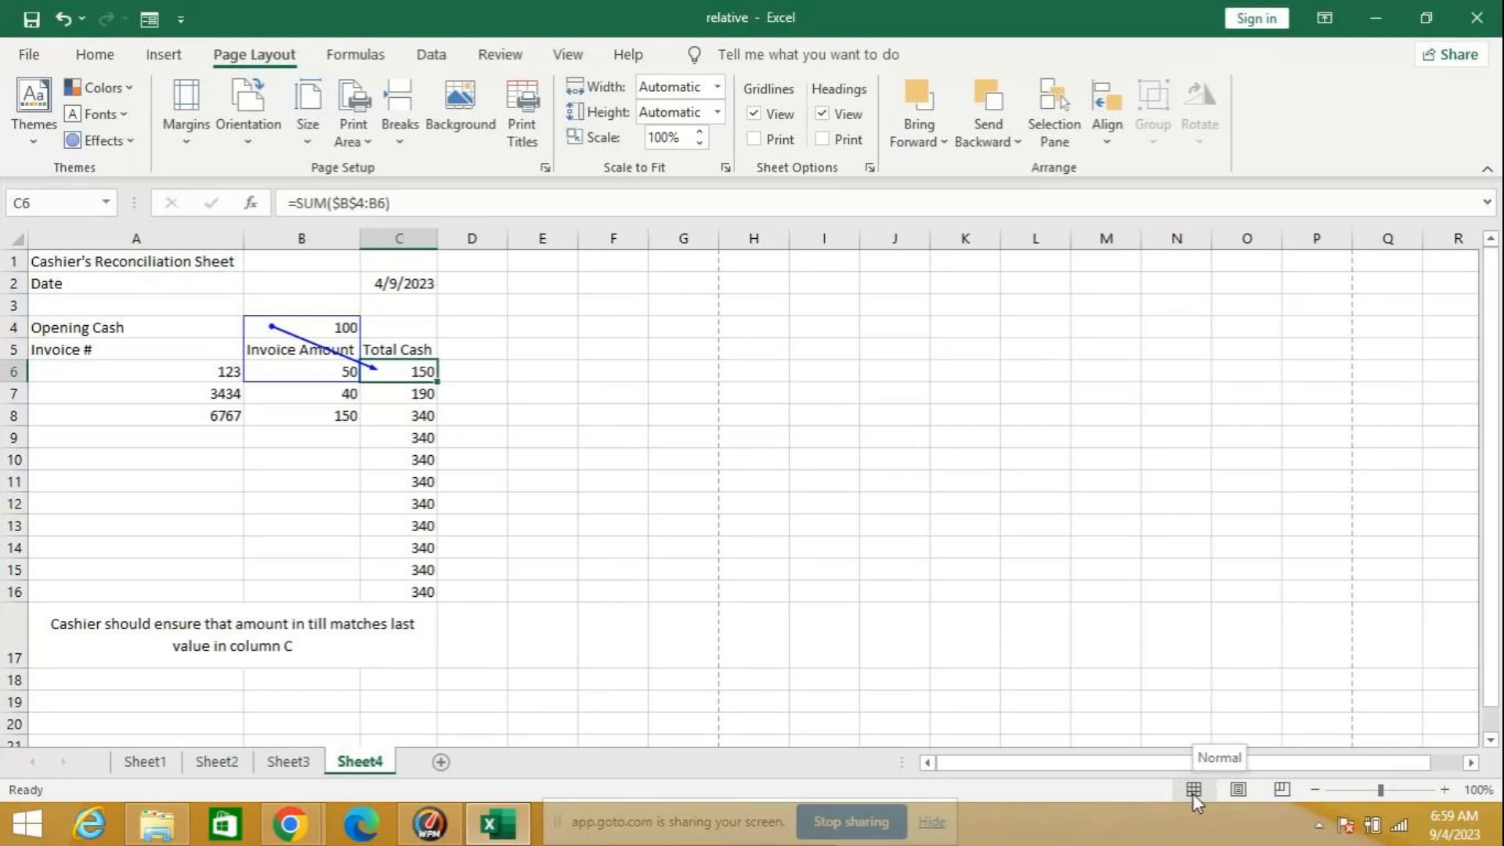
{"action": "left_click", "coordinate": [1237, 788]}
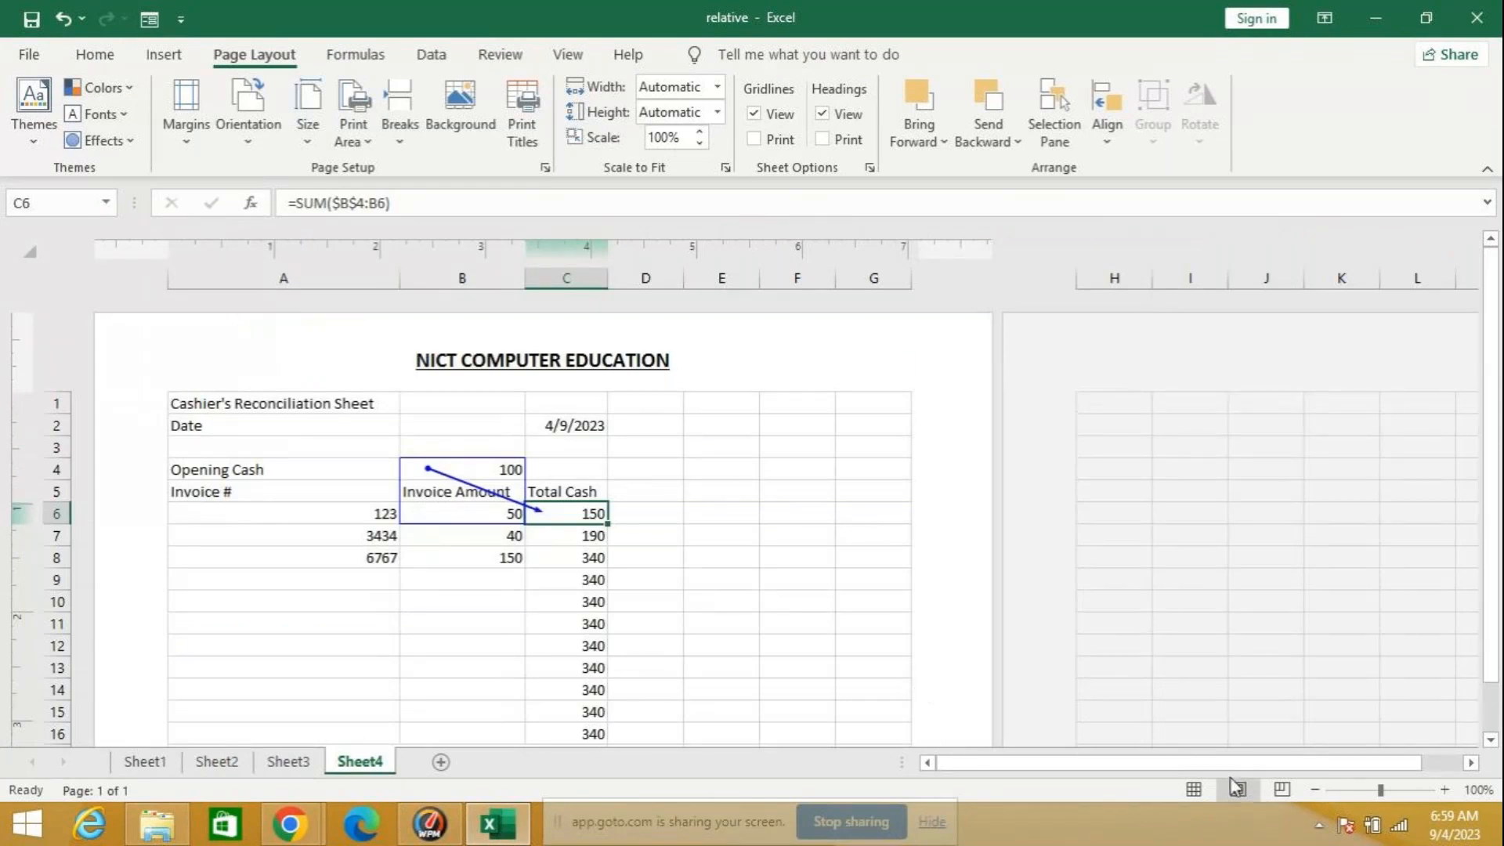
Step: Check the header and page-number footer of the first page in Page Layout view
{"action": "scroll", "coordinate": [868, 593], "scroll_direction": "down", "scroll_amount": 10}
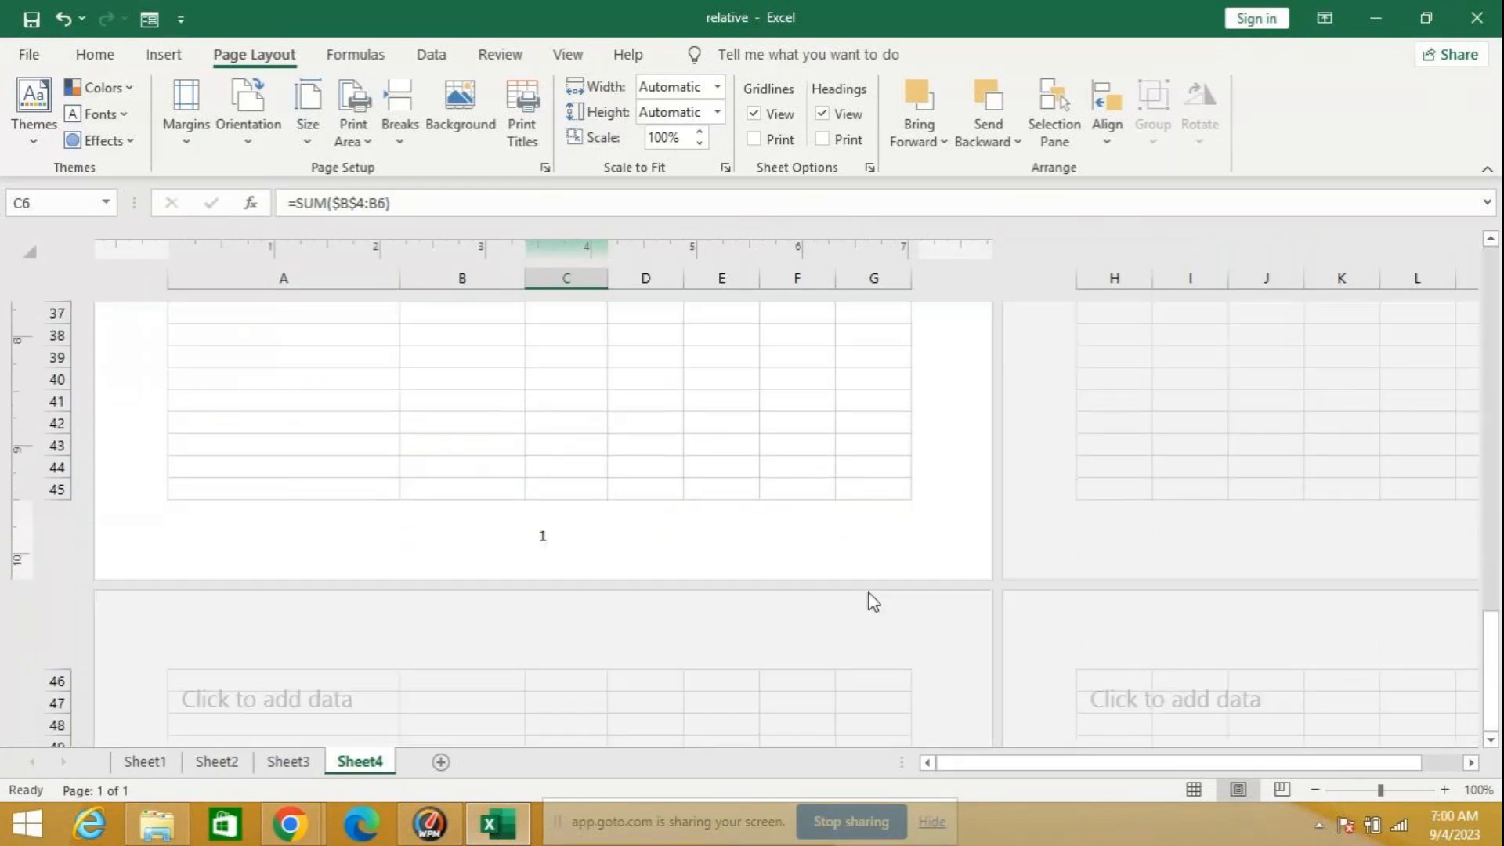
{"action": "scroll", "coordinate": [867, 593], "scroll_direction": "up", "scroll_amount": 8}
{"action": "scroll", "coordinate": [868, 591], "scroll_direction": "up", "scroll_amount": 5}
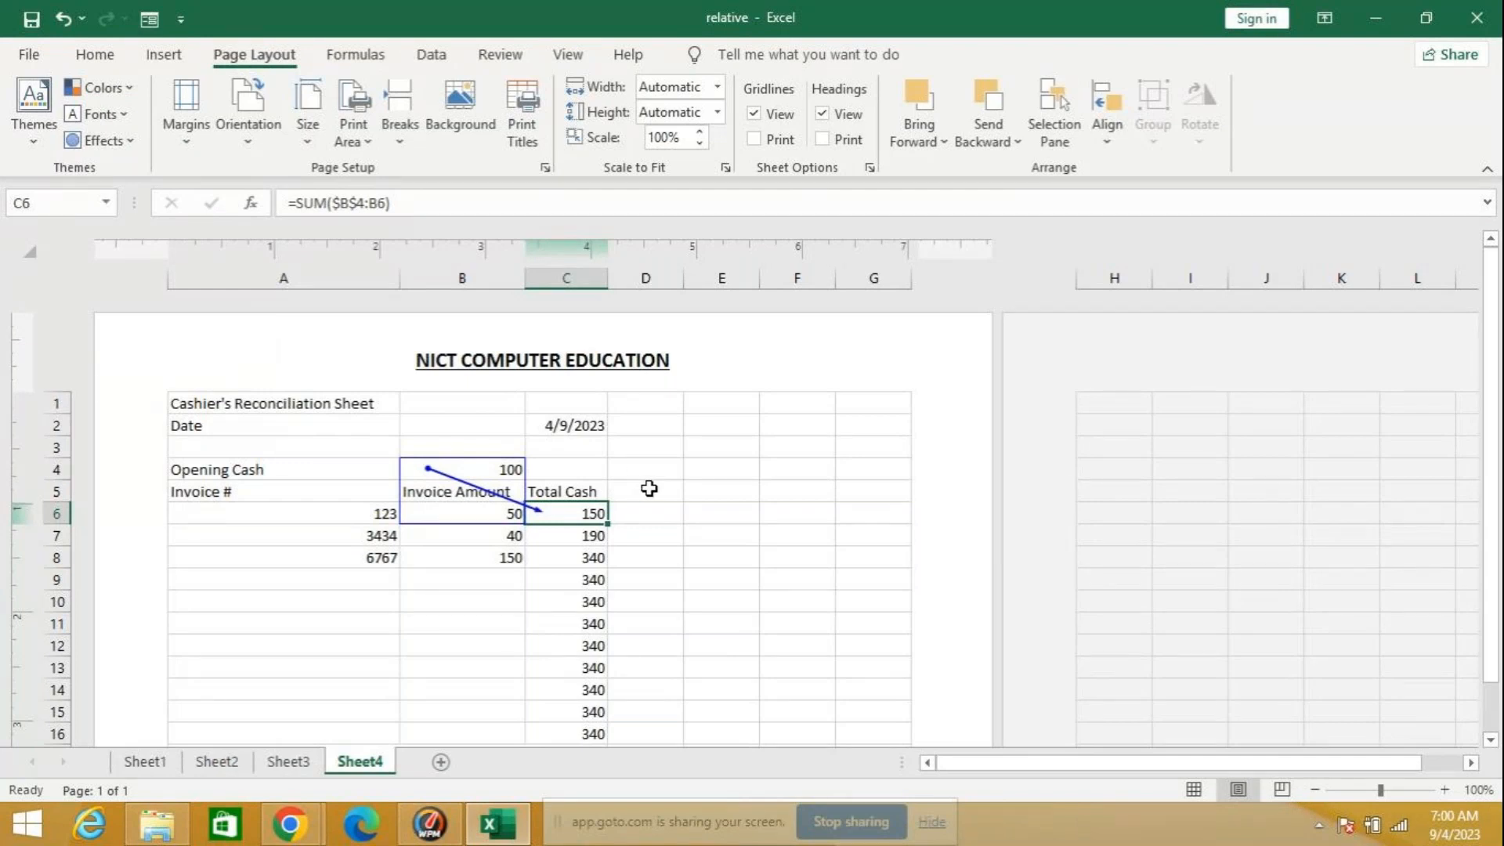
Step: Switch the worksheet to Page Break Preview and extend the print area out to column AE and row 57
{"action": "left_click", "coordinate": [1282, 790]}
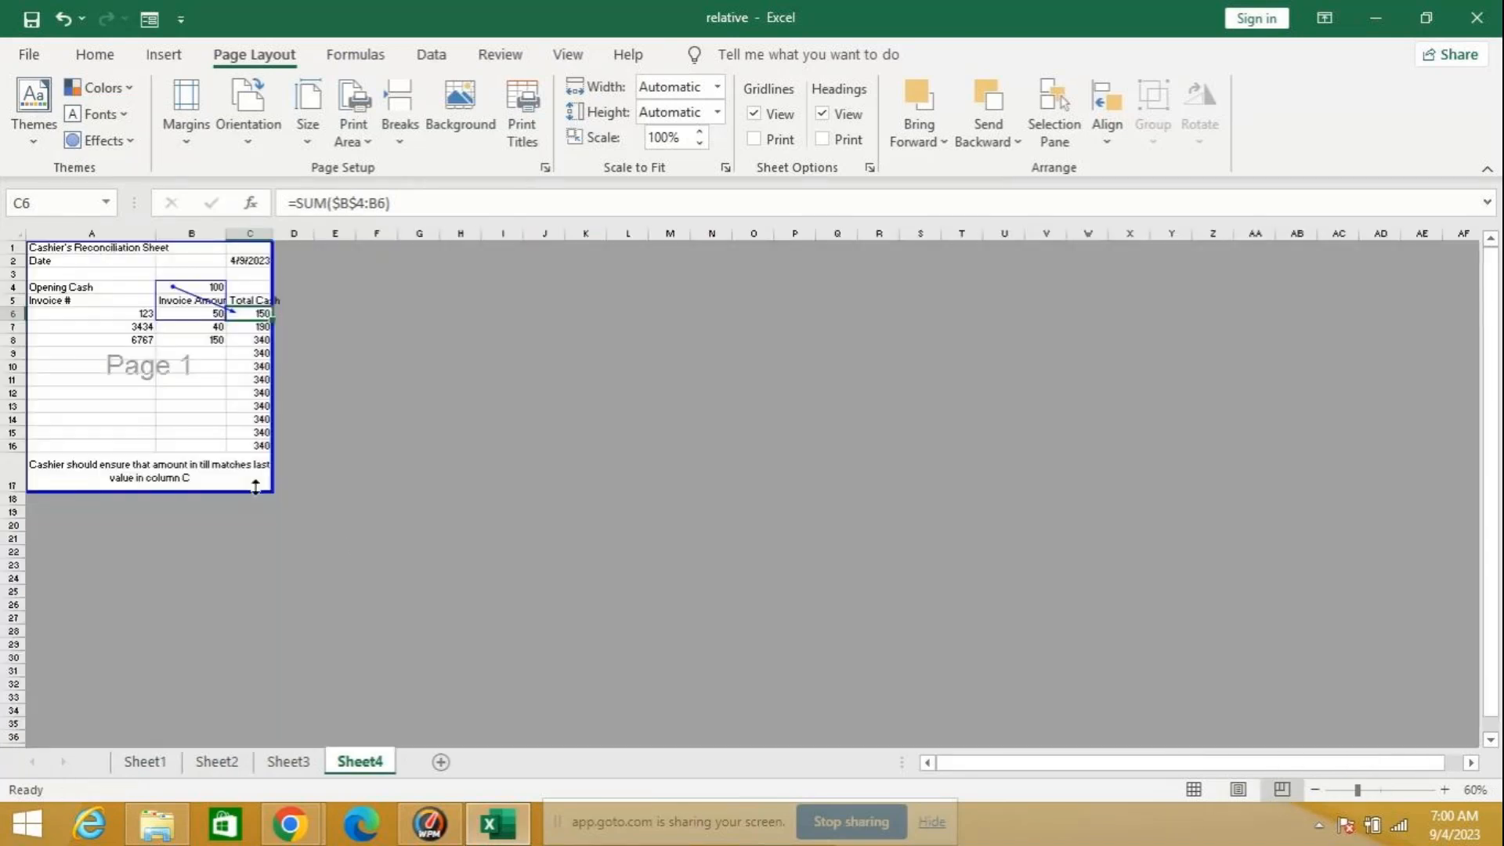
{"action": "left_click_drag", "start_coordinate": [255, 486], "coordinate": [1444, 744]}
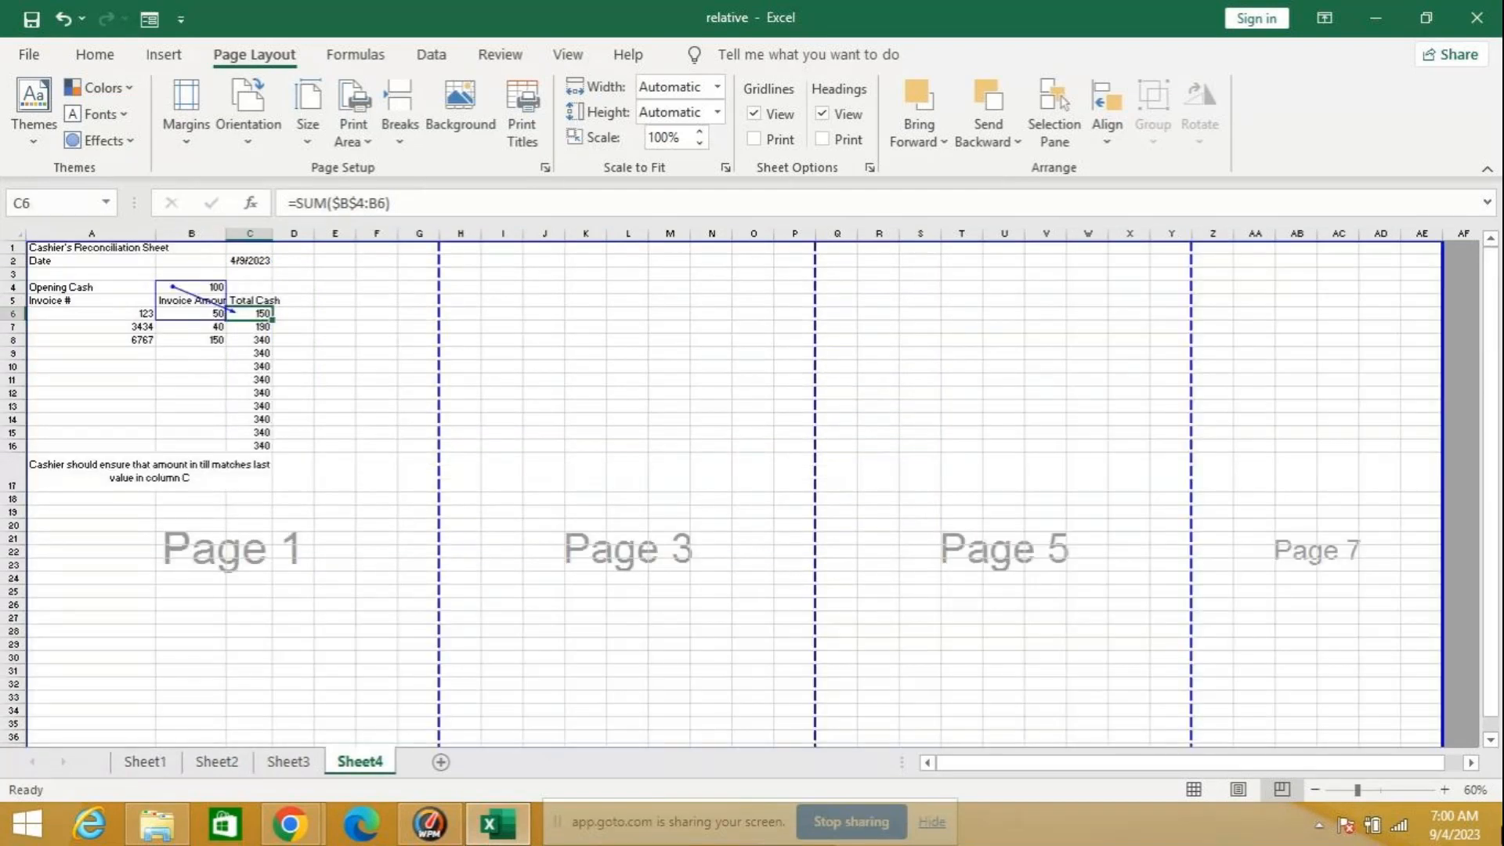
{"action": "scroll", "coordinate": [1290, 763], "scroll_direction": "down", "scroll_amount": 5}
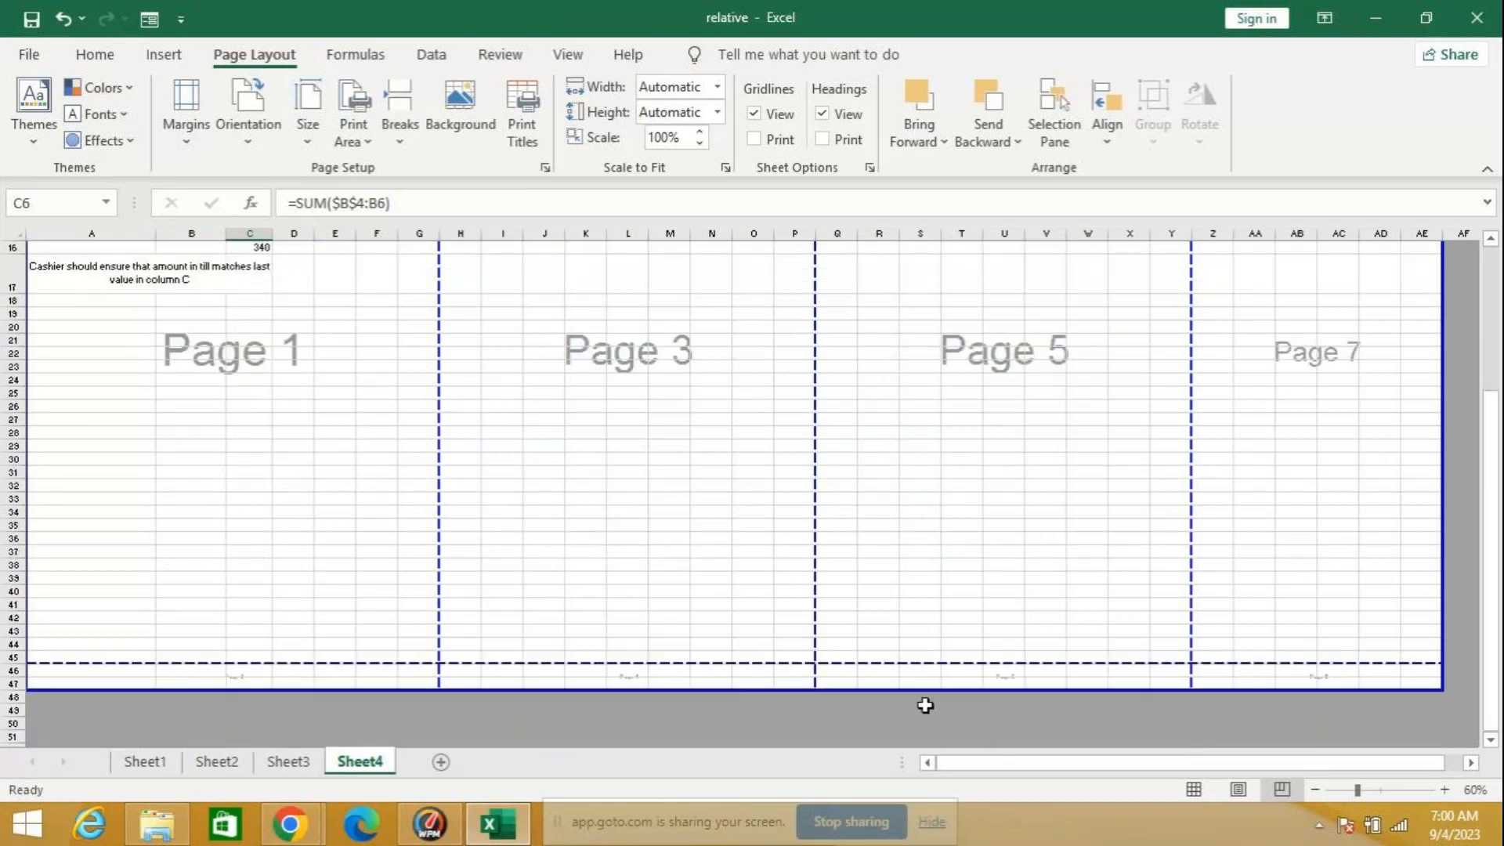
{"action": "left_click_drag", "start_coordinate": [929, 691], "coordinate": [1063, 840]}
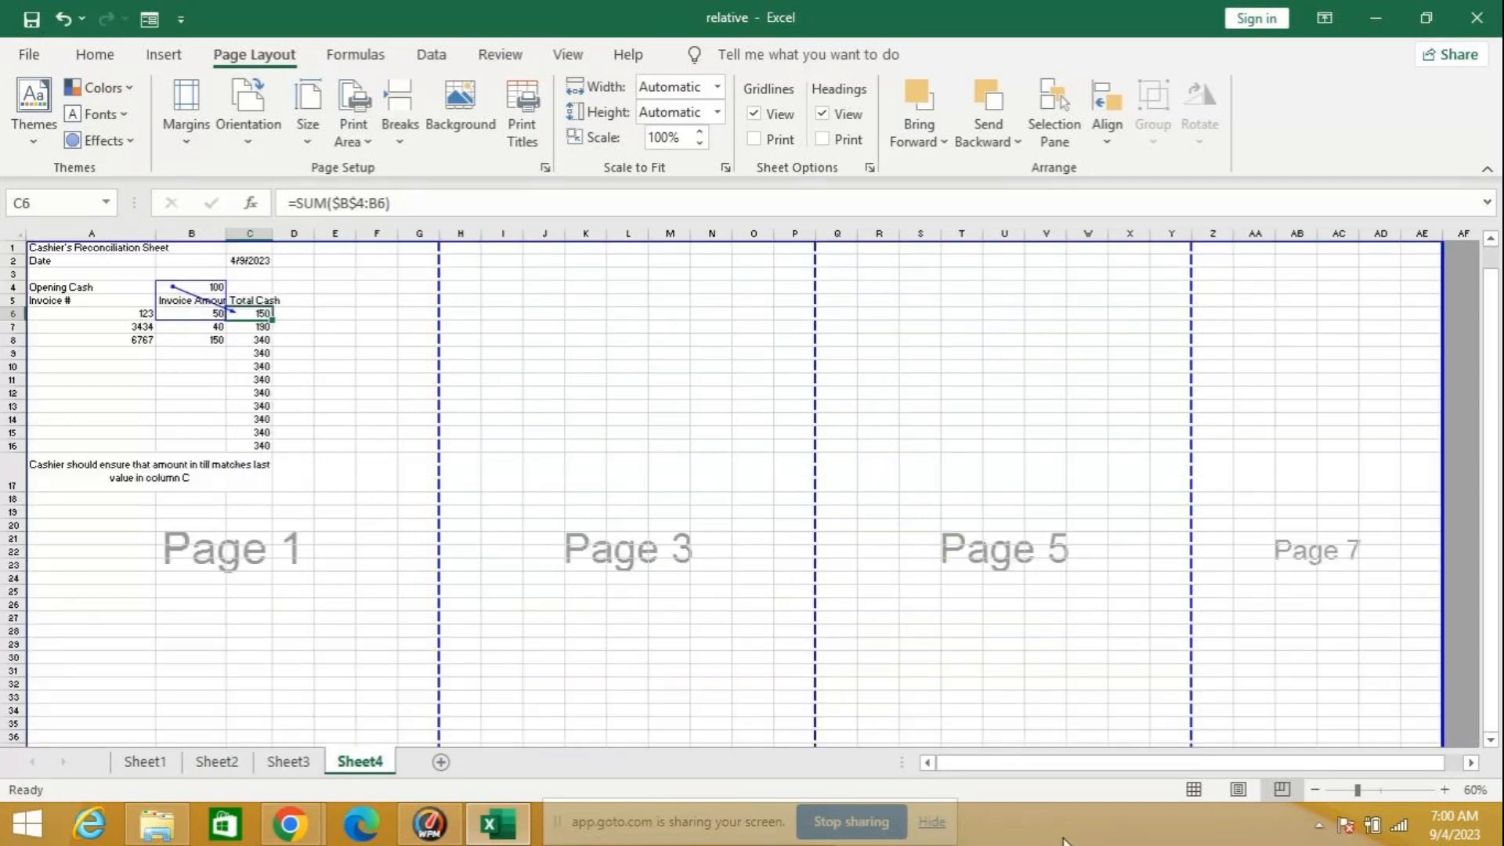
Step: Extend the print area's lower boundary down to row 77, and return the worksheet to Normal view
{"action": "scroll", "coordinate": [967, 661], "scroll_direction": "down", "scroll_amount": 6}
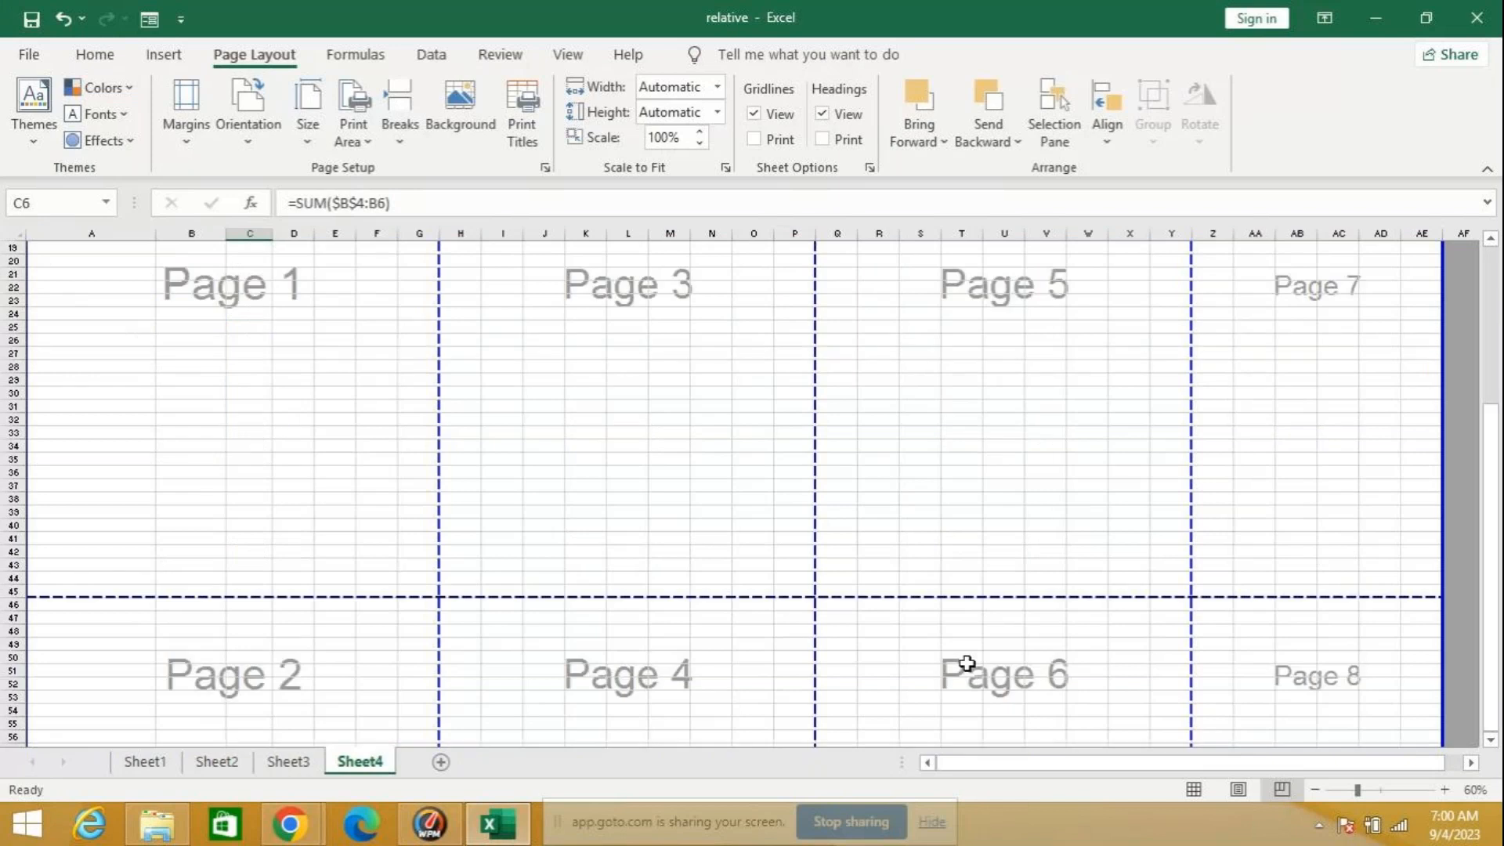
{"action": "scroll", "coordinate": [967, 664], "scroll_direction": "down", "scroll_amount": 2}
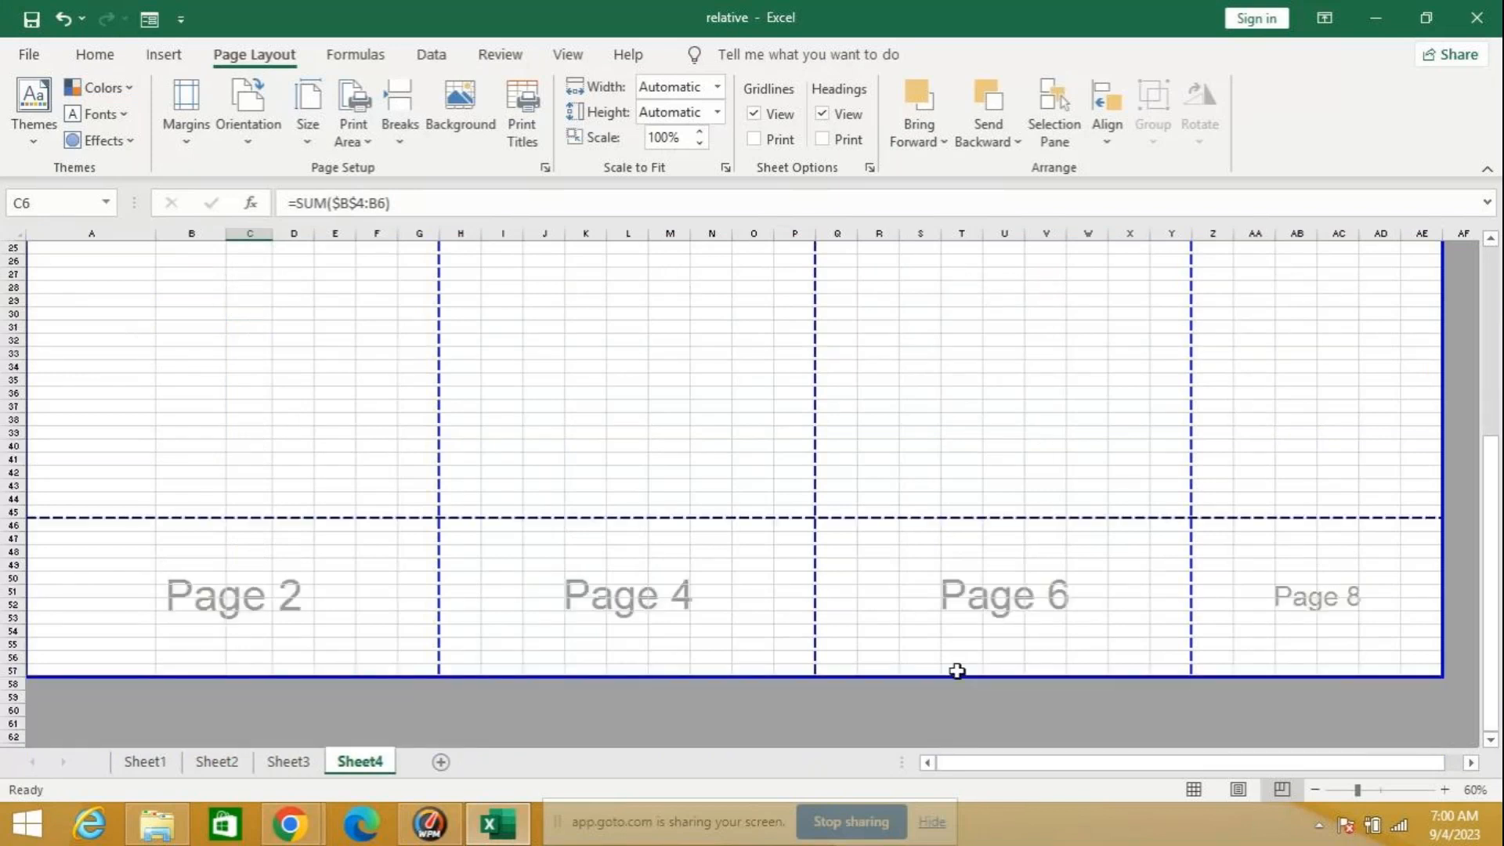
{"action": "left_click_drag", "start_coordinate": [955, 674], "coordinate": [1253, 842]}
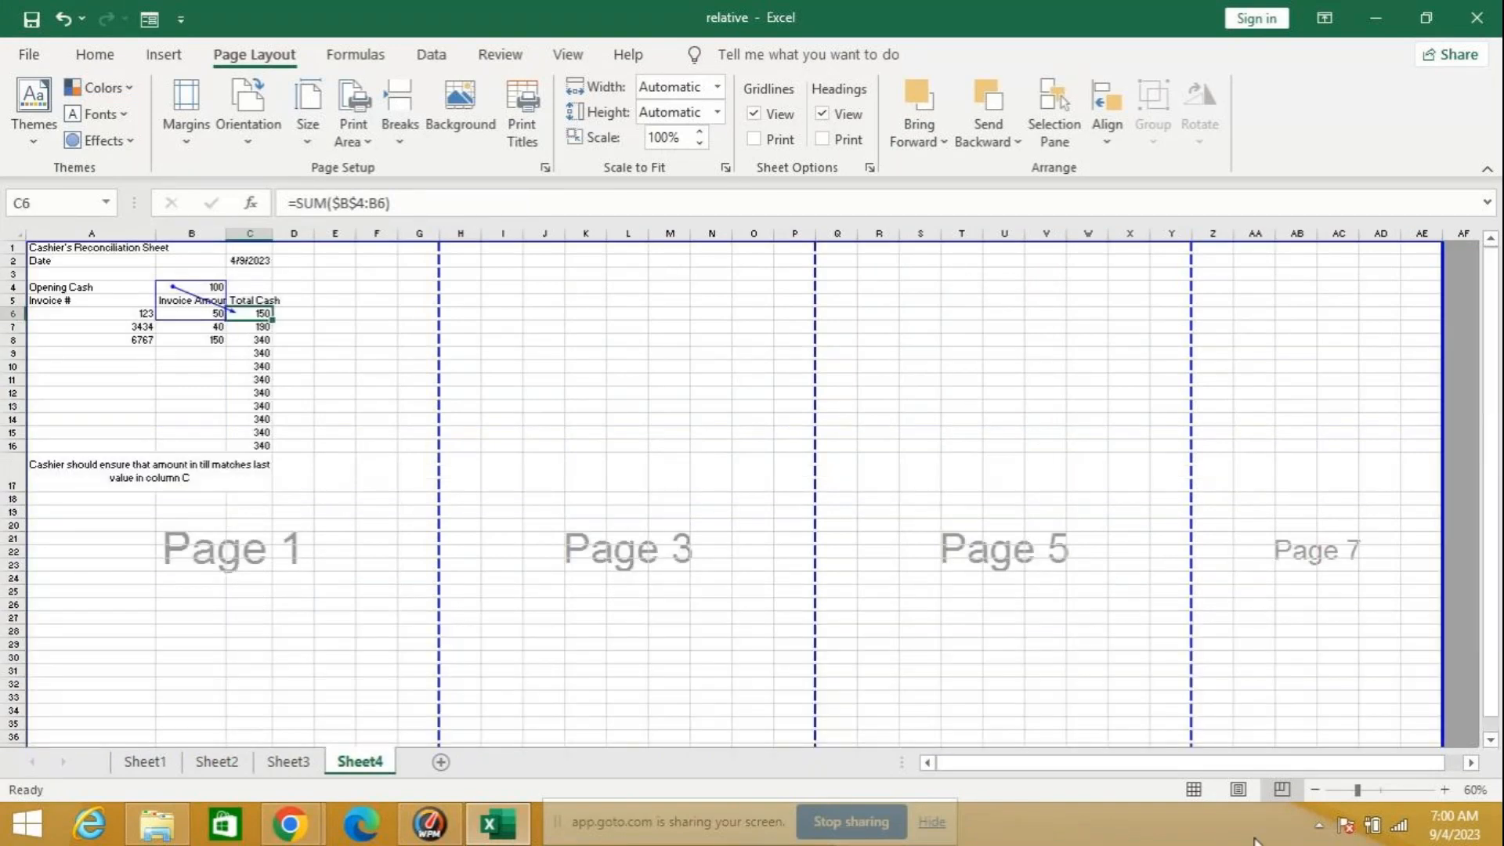
{"action": "scroll", "coordinate": [974, 585], "scroll_direction": "down", "scroll_amount": 12}
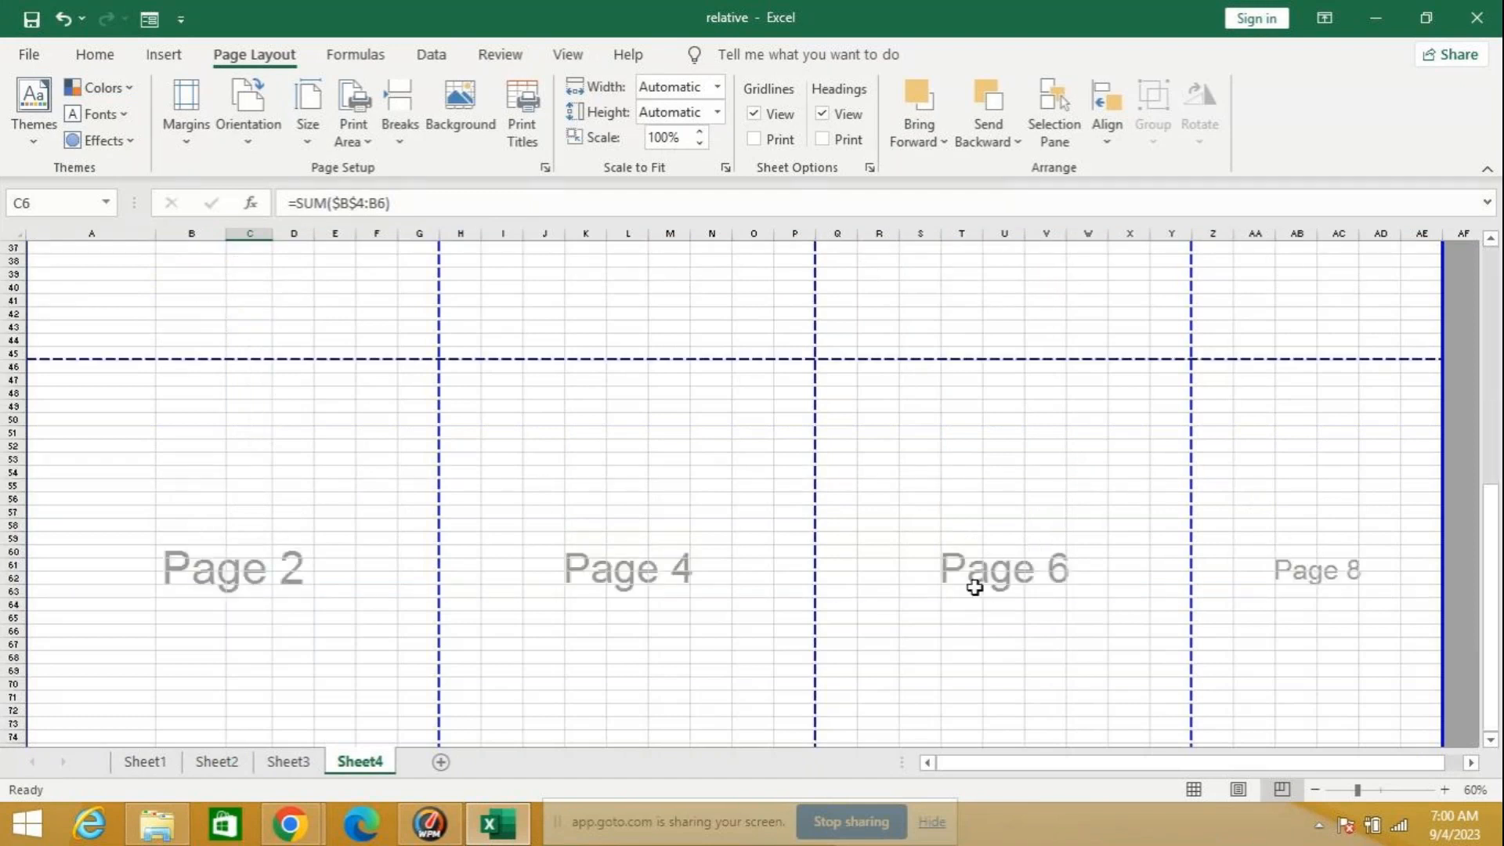
{"action": "scroll", "coordinate": [973, 580], "scroll_direction": "down", "scroll_amount": 4}
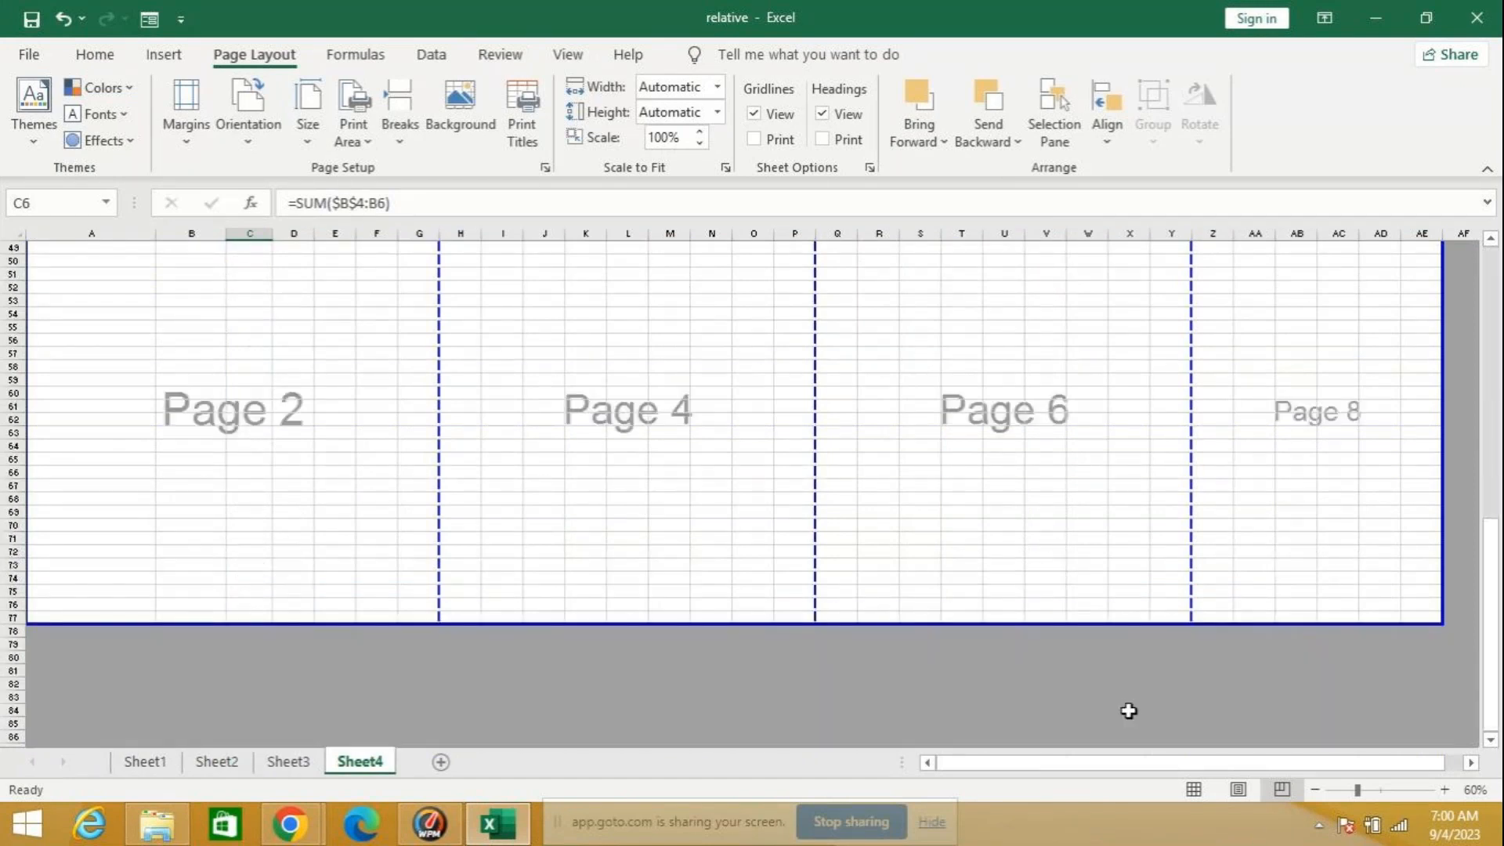
{"action": "left_click", "coordinate": [1199, 789]}
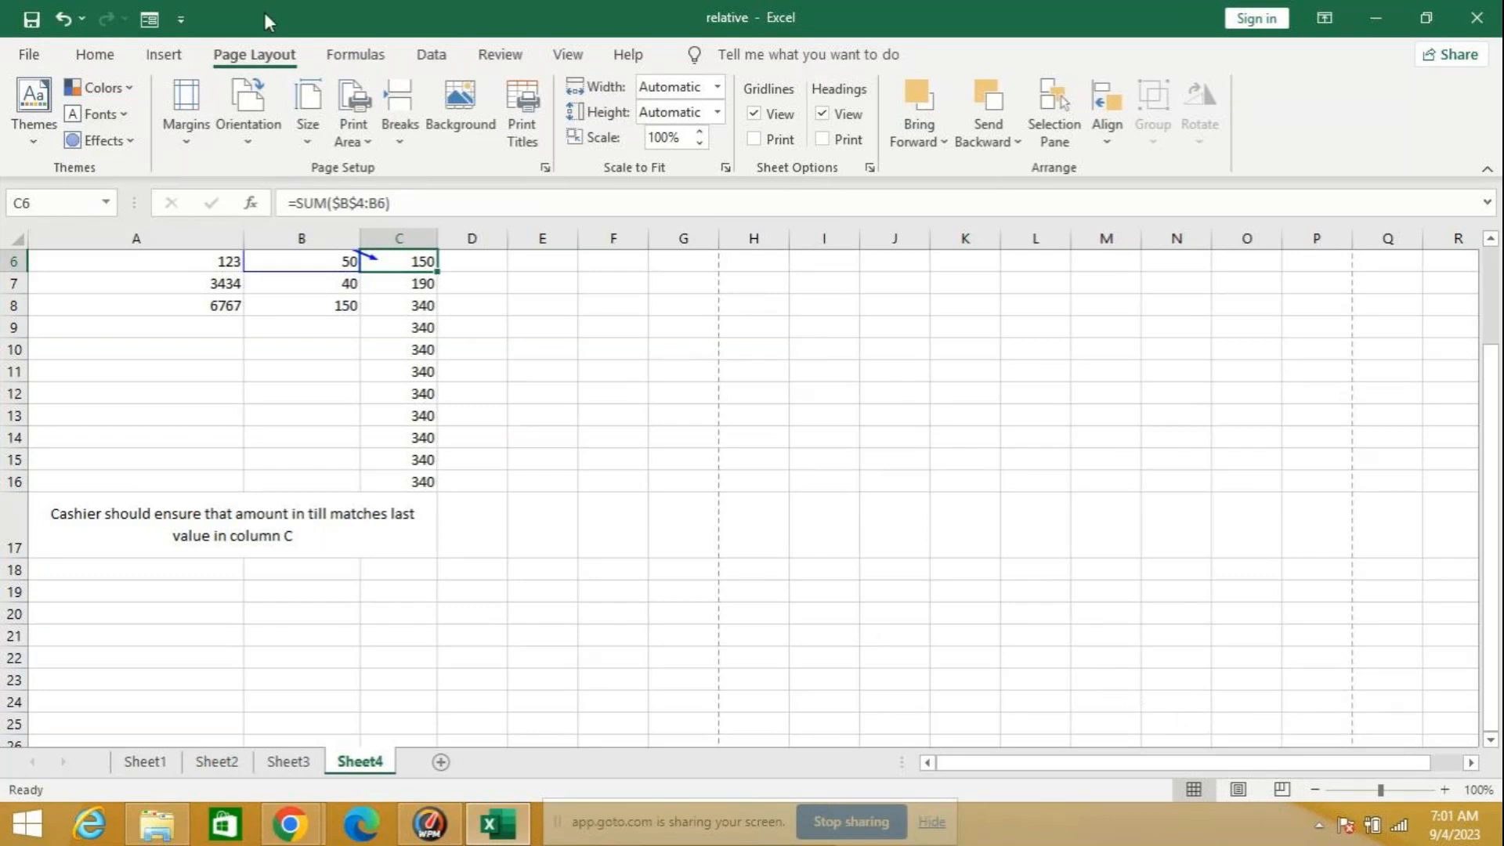
{"action": "left_click", "coordinate": [365, 58]}
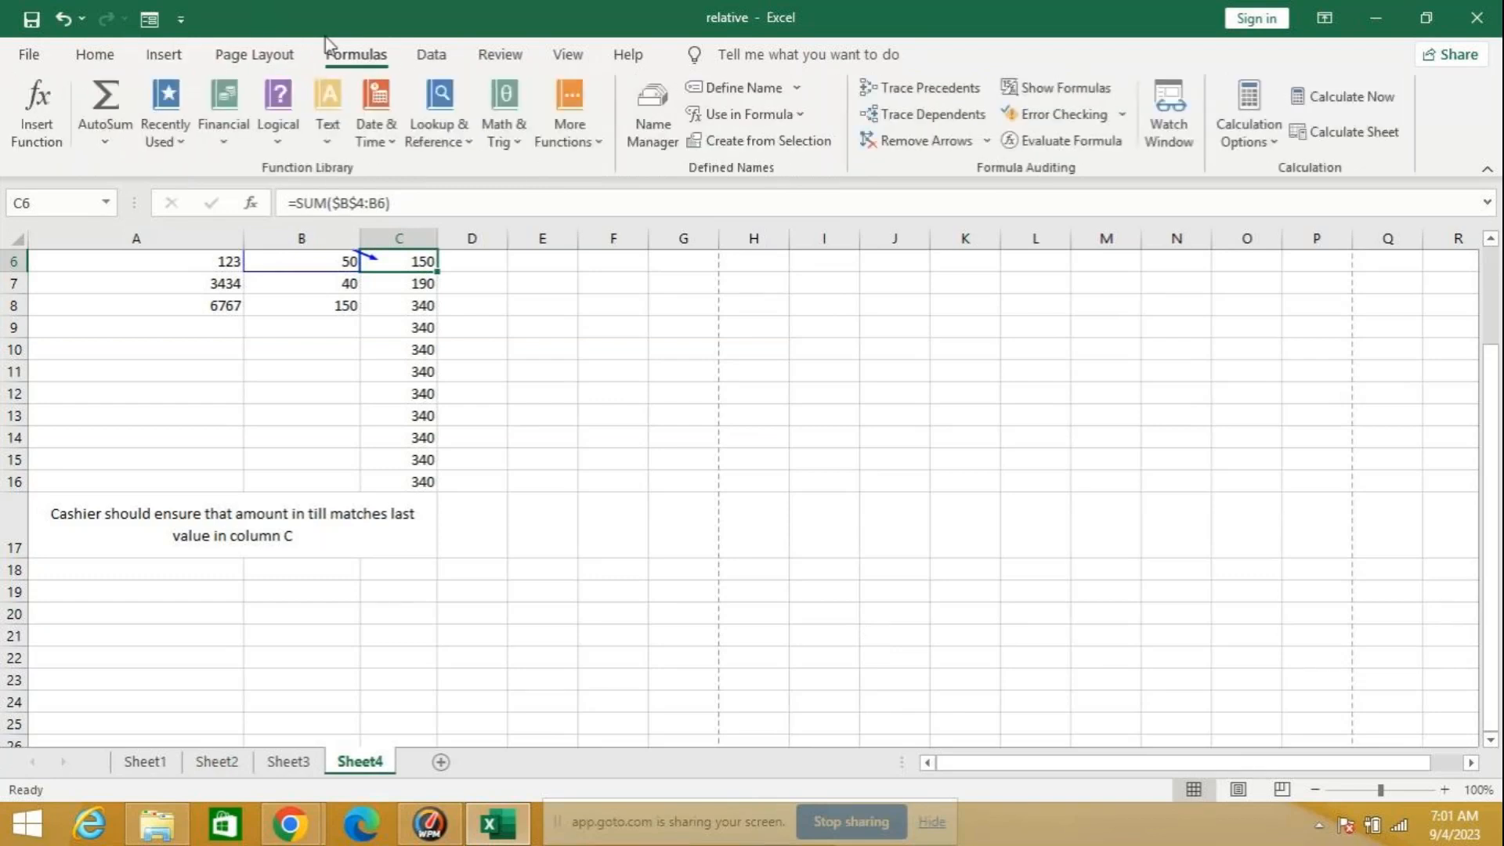
{"action": "left_click", "coordinate": [162, 57]}
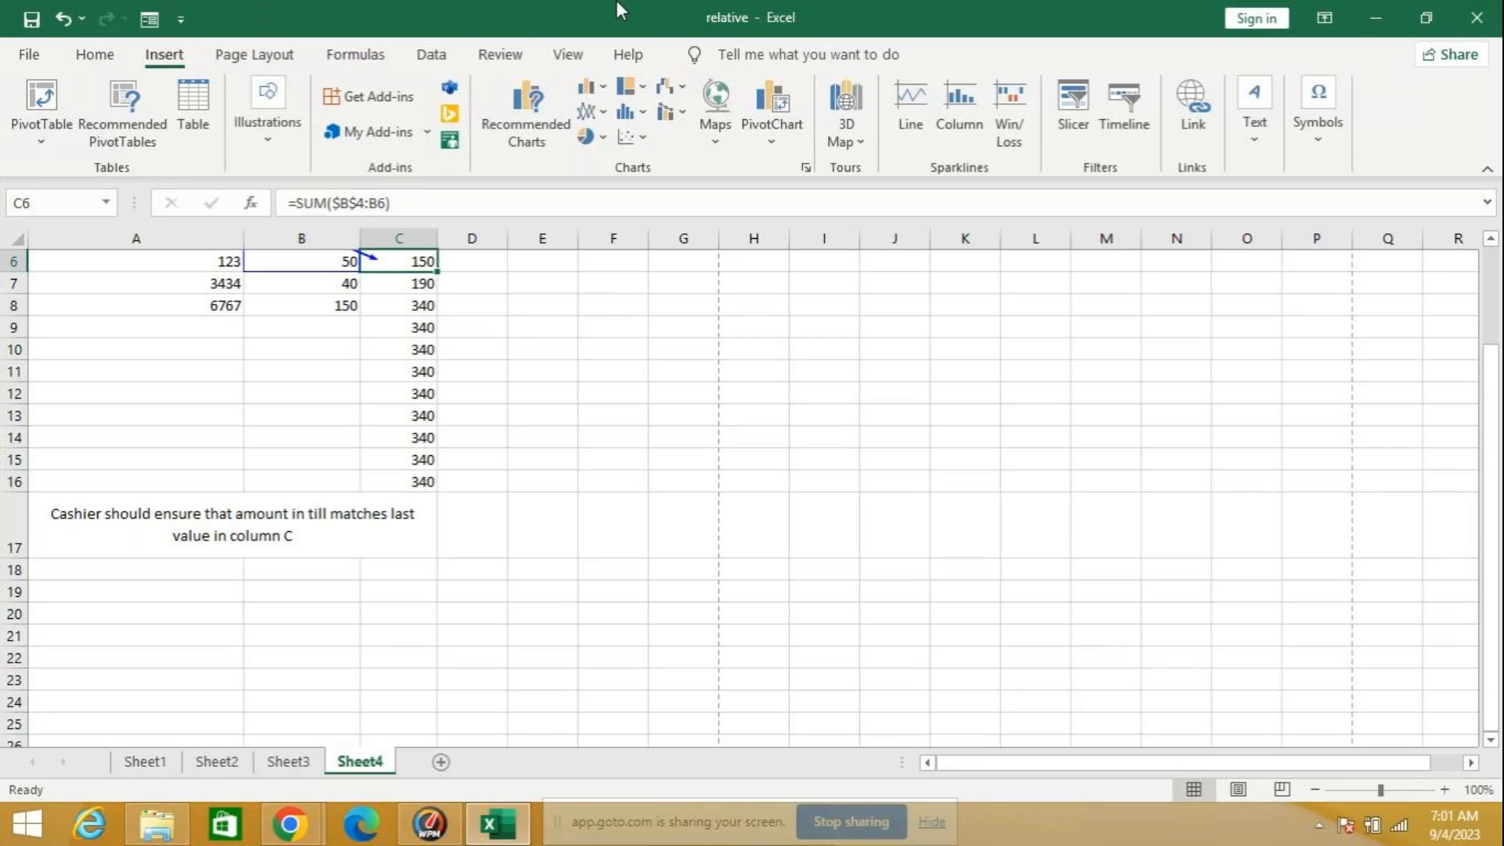
{"action": "left_click", "coordinate": [255, 56]}
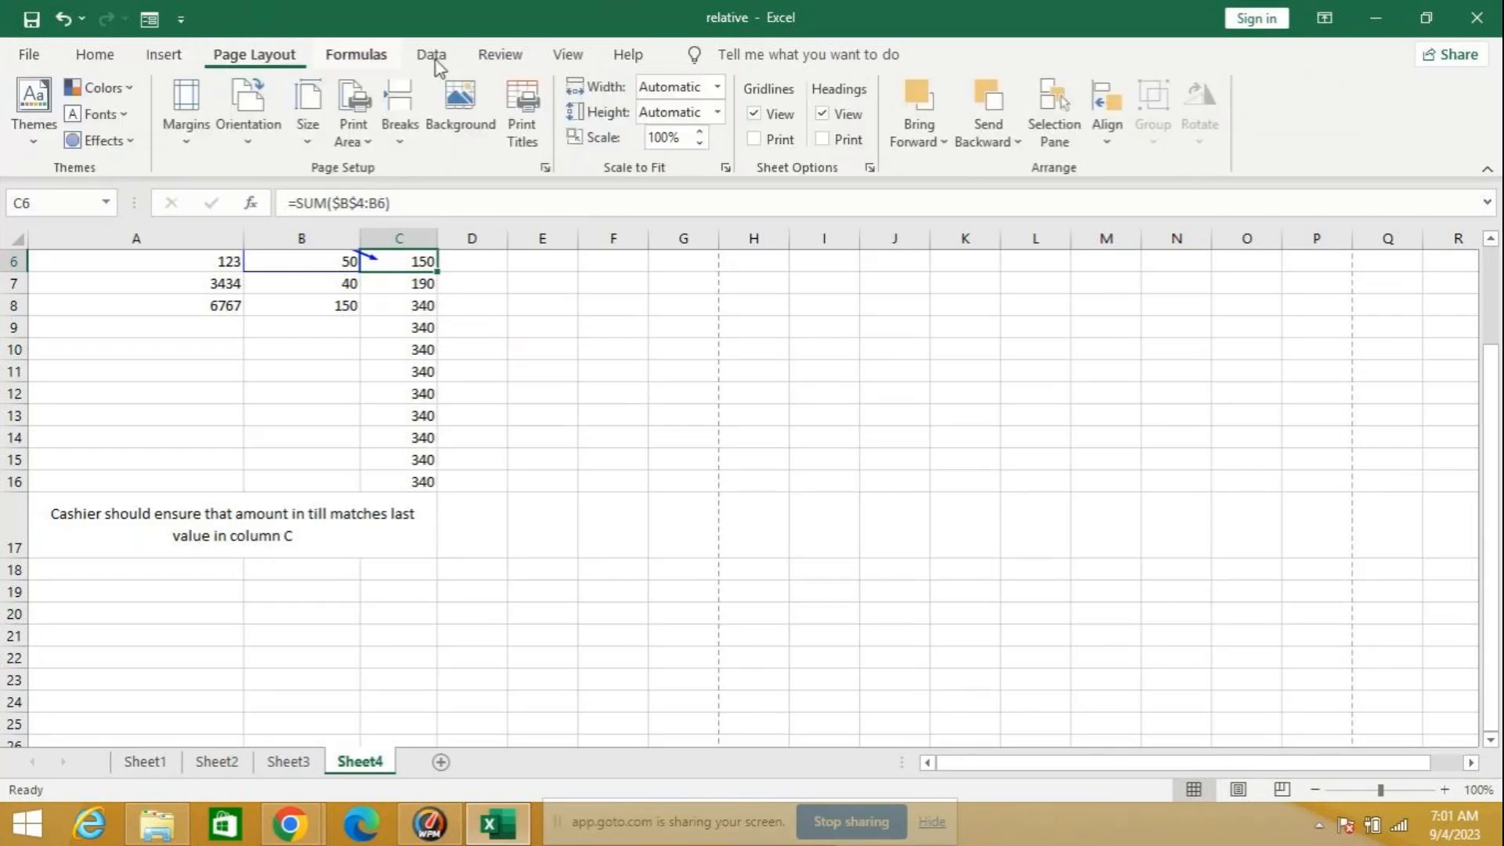
{"action": "left_click", "coordinate": [572, 57]}
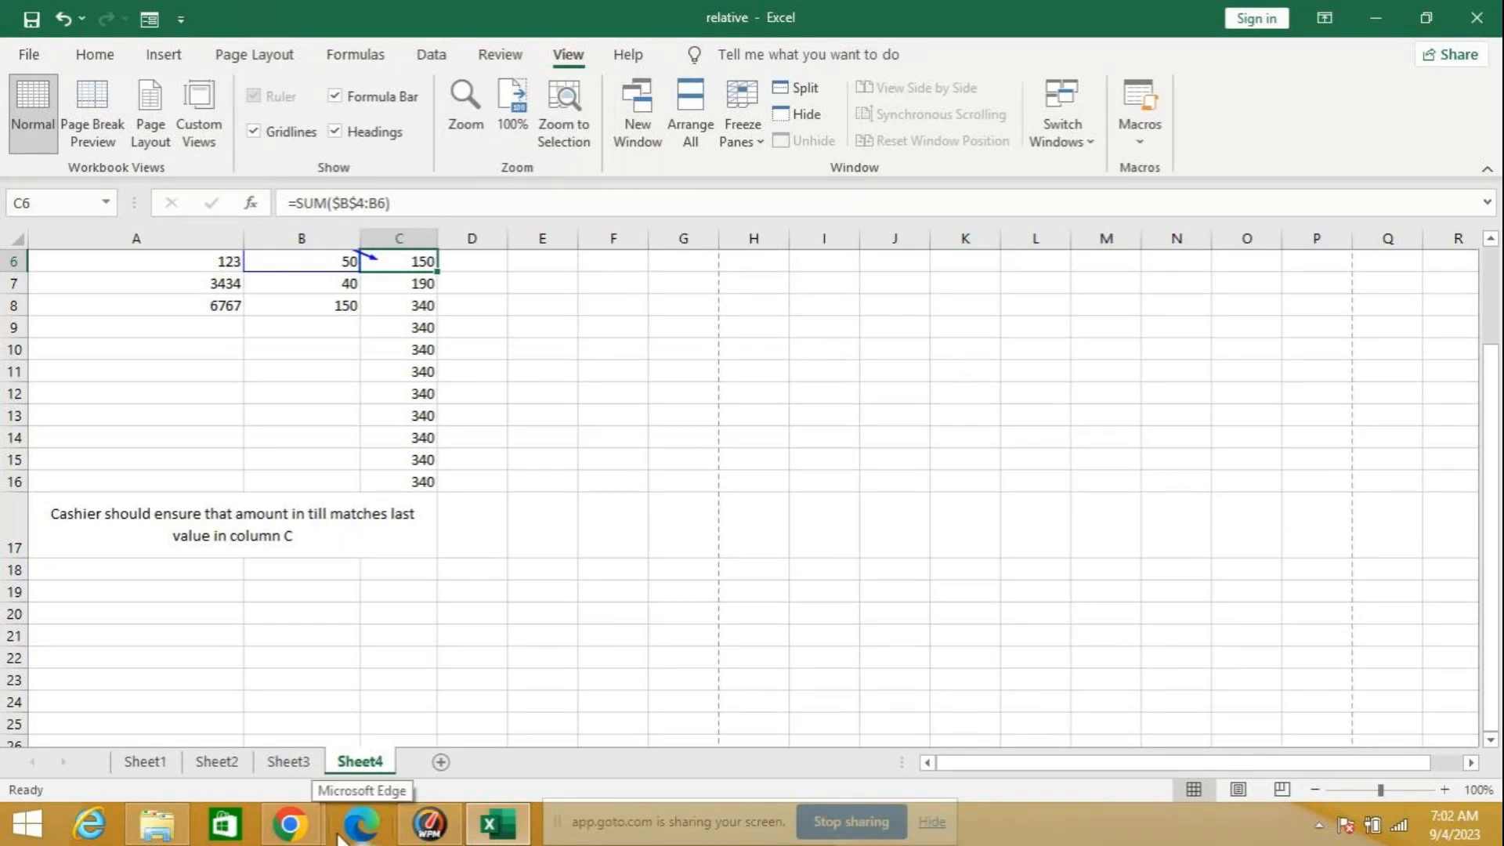
{"action": "mouse_move", "coordinate": [294, 834]}
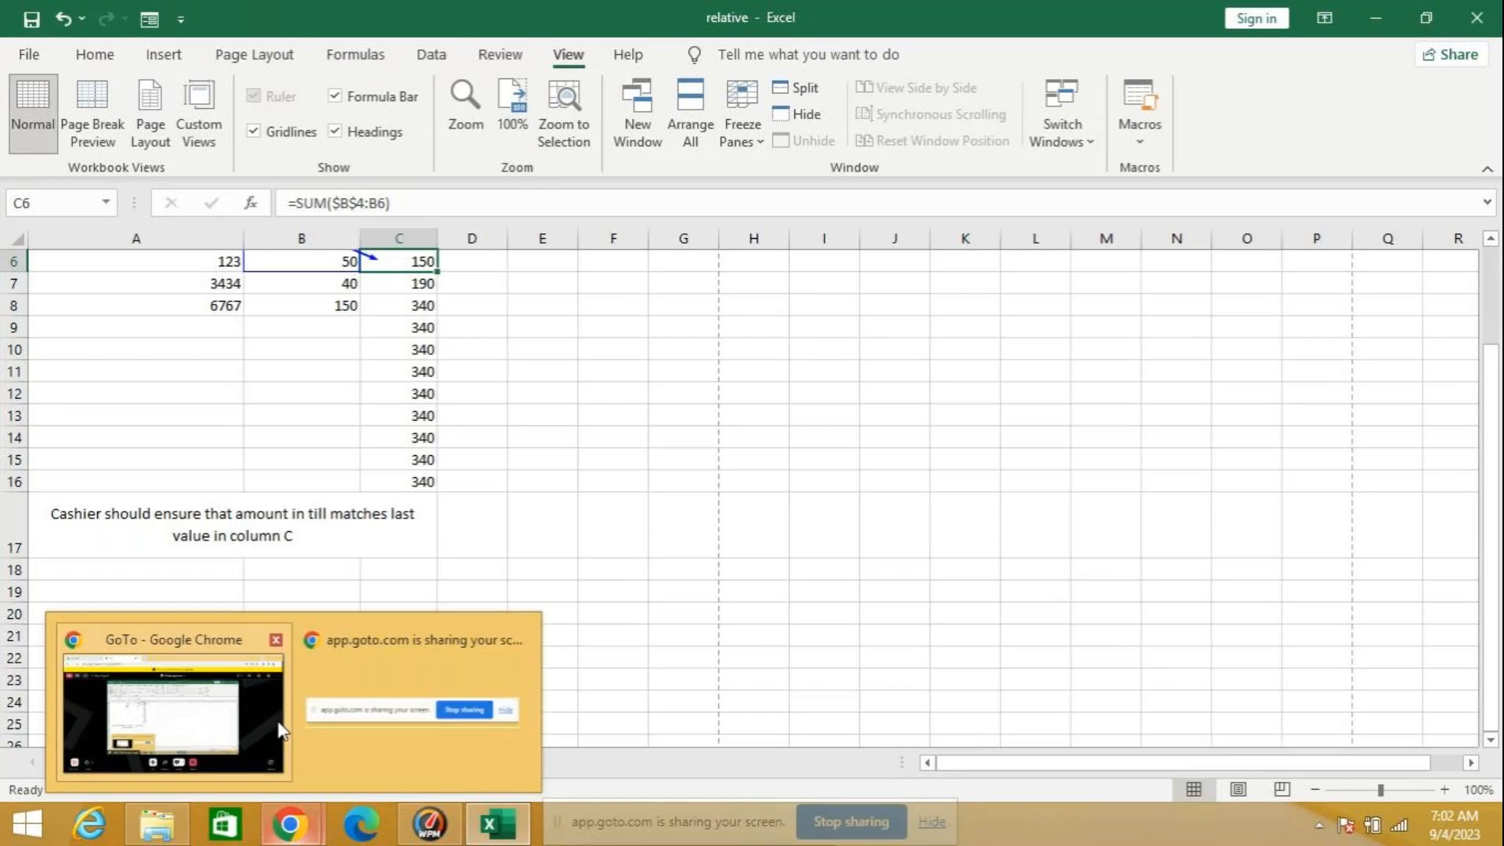
{"action": "mouse_move", "coordinate": [256, 703]}
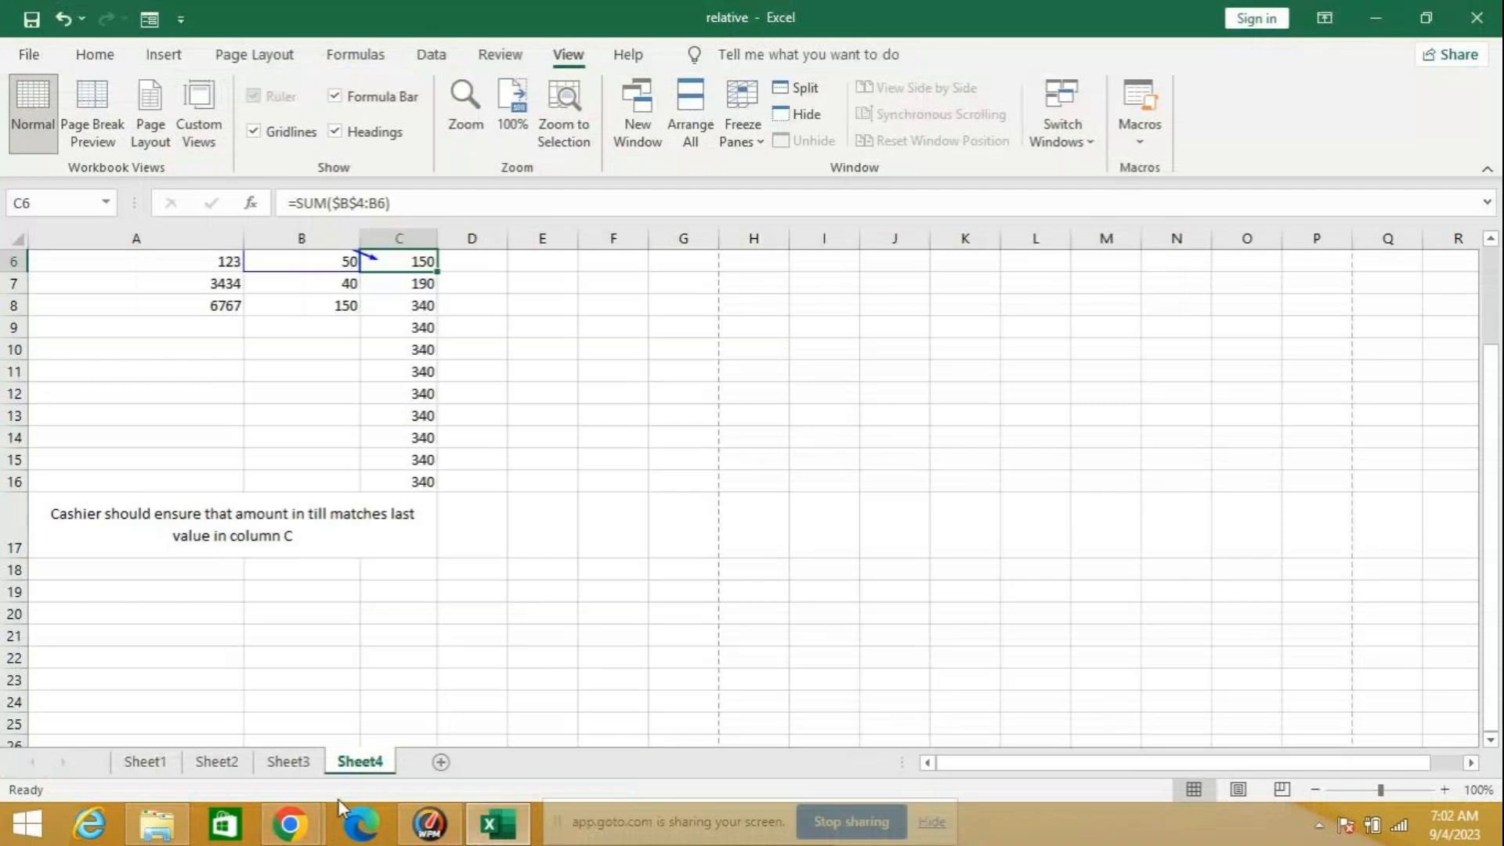
{"action": "left_click", "coordinate": [286, 835]}
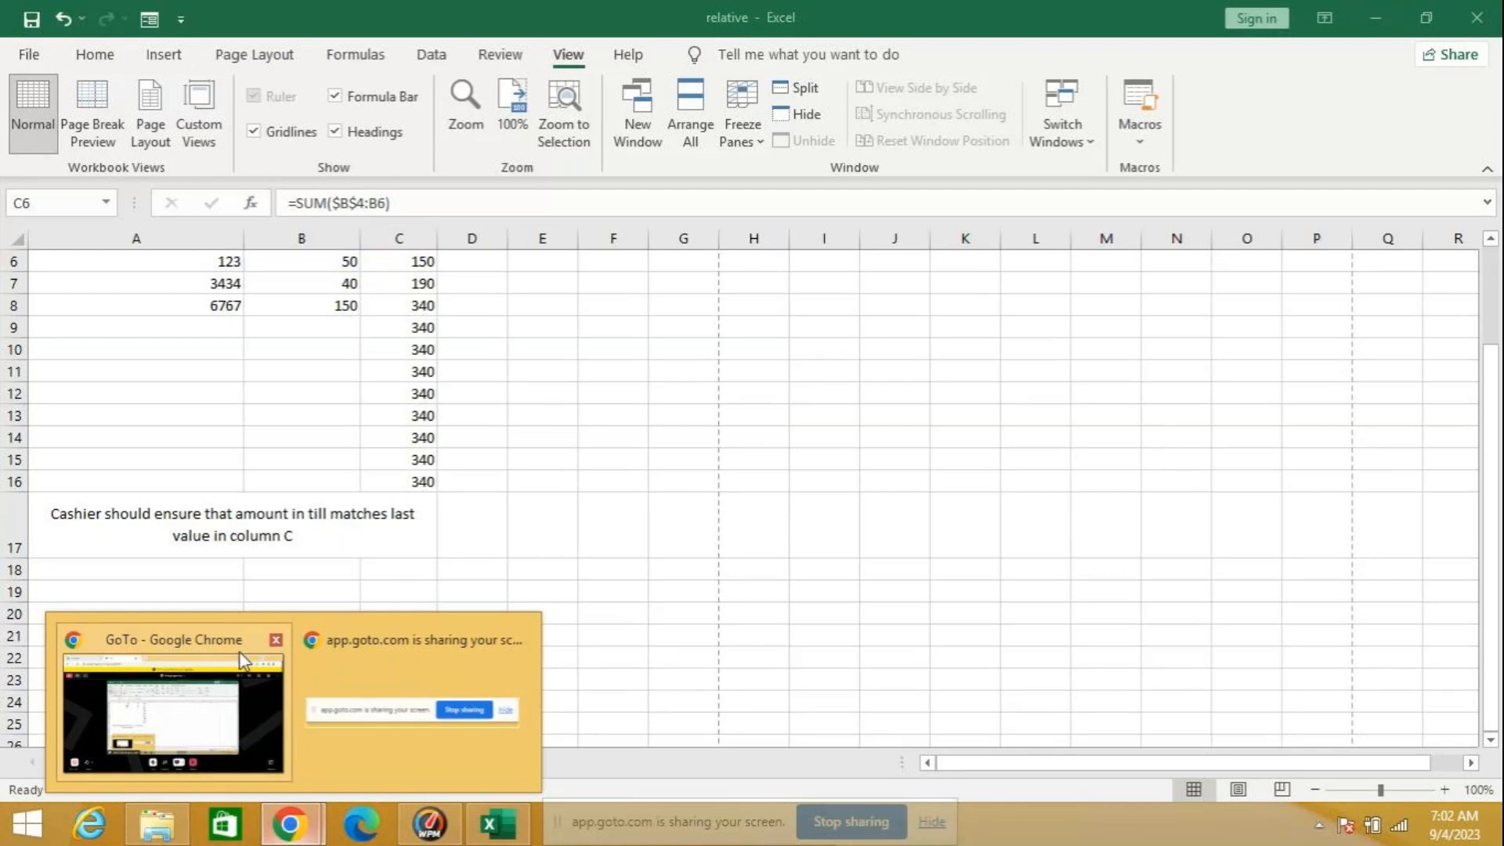
{"action": "mouse_move", "coordinate": [239, 653]}
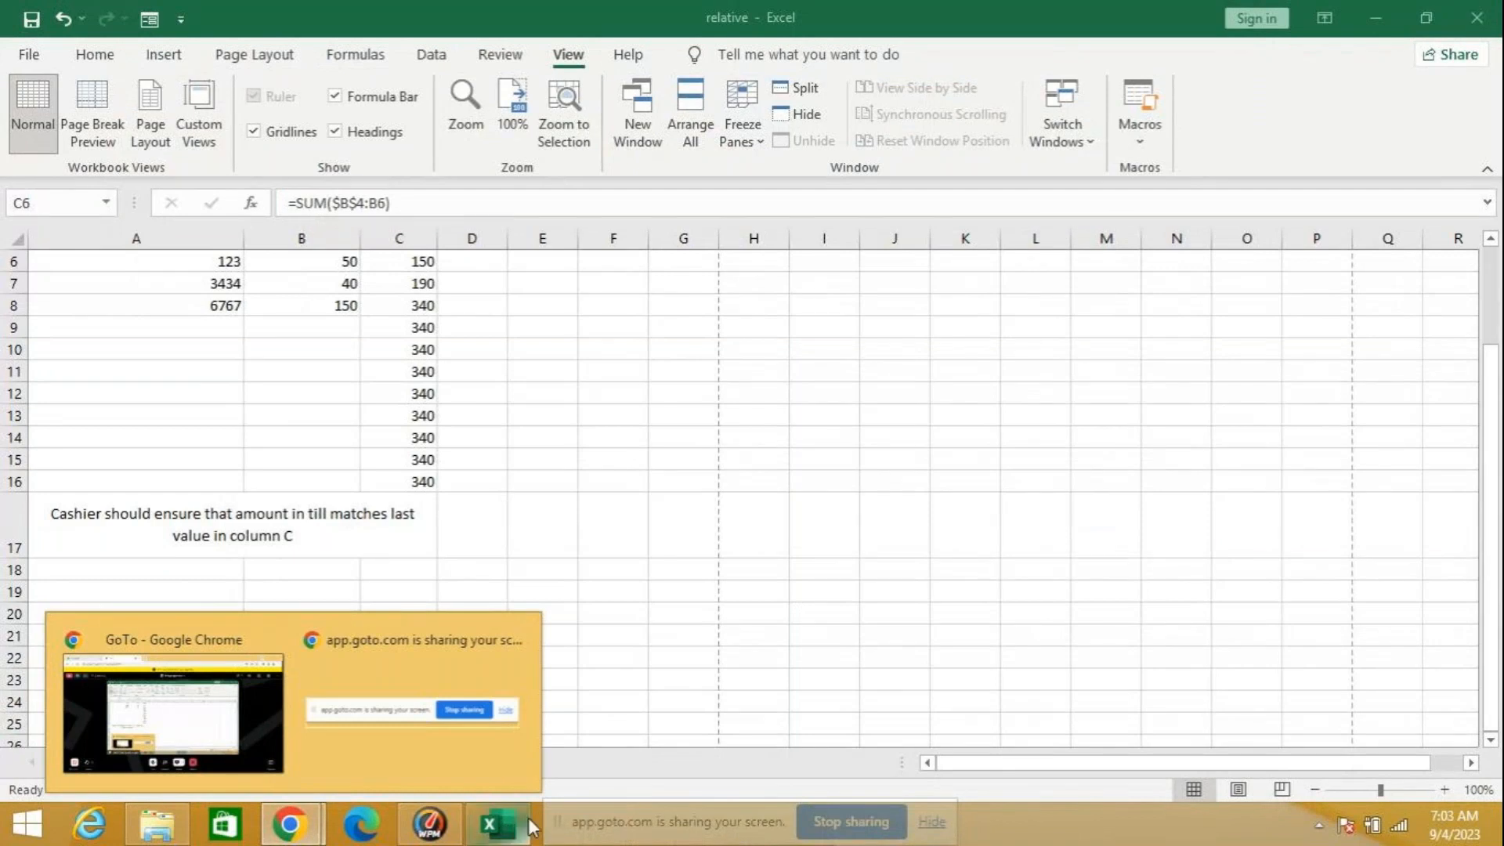
{"action": "left_click", "coordinate": [505, 834]}
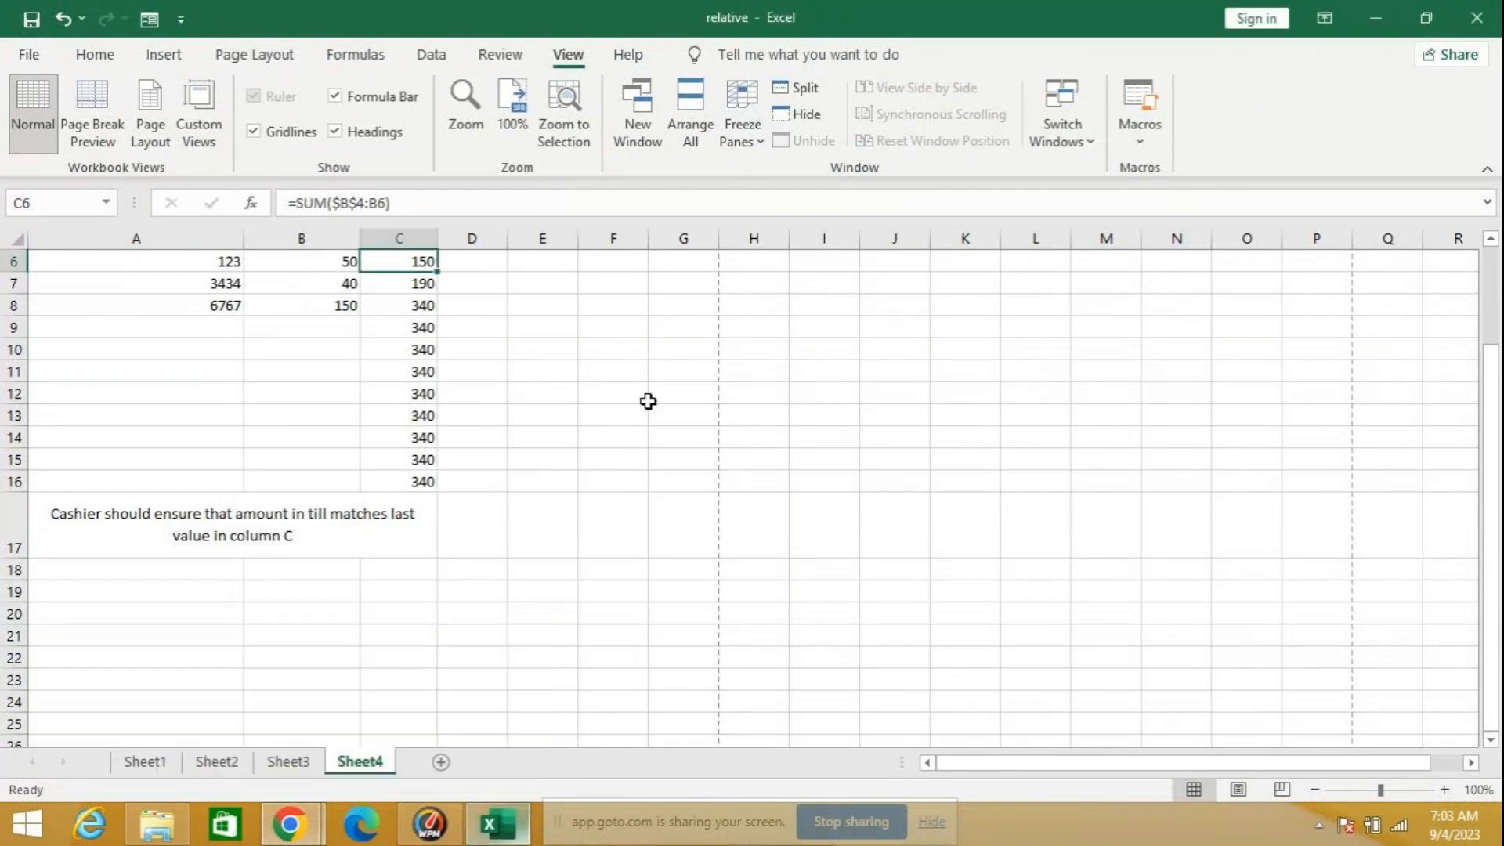
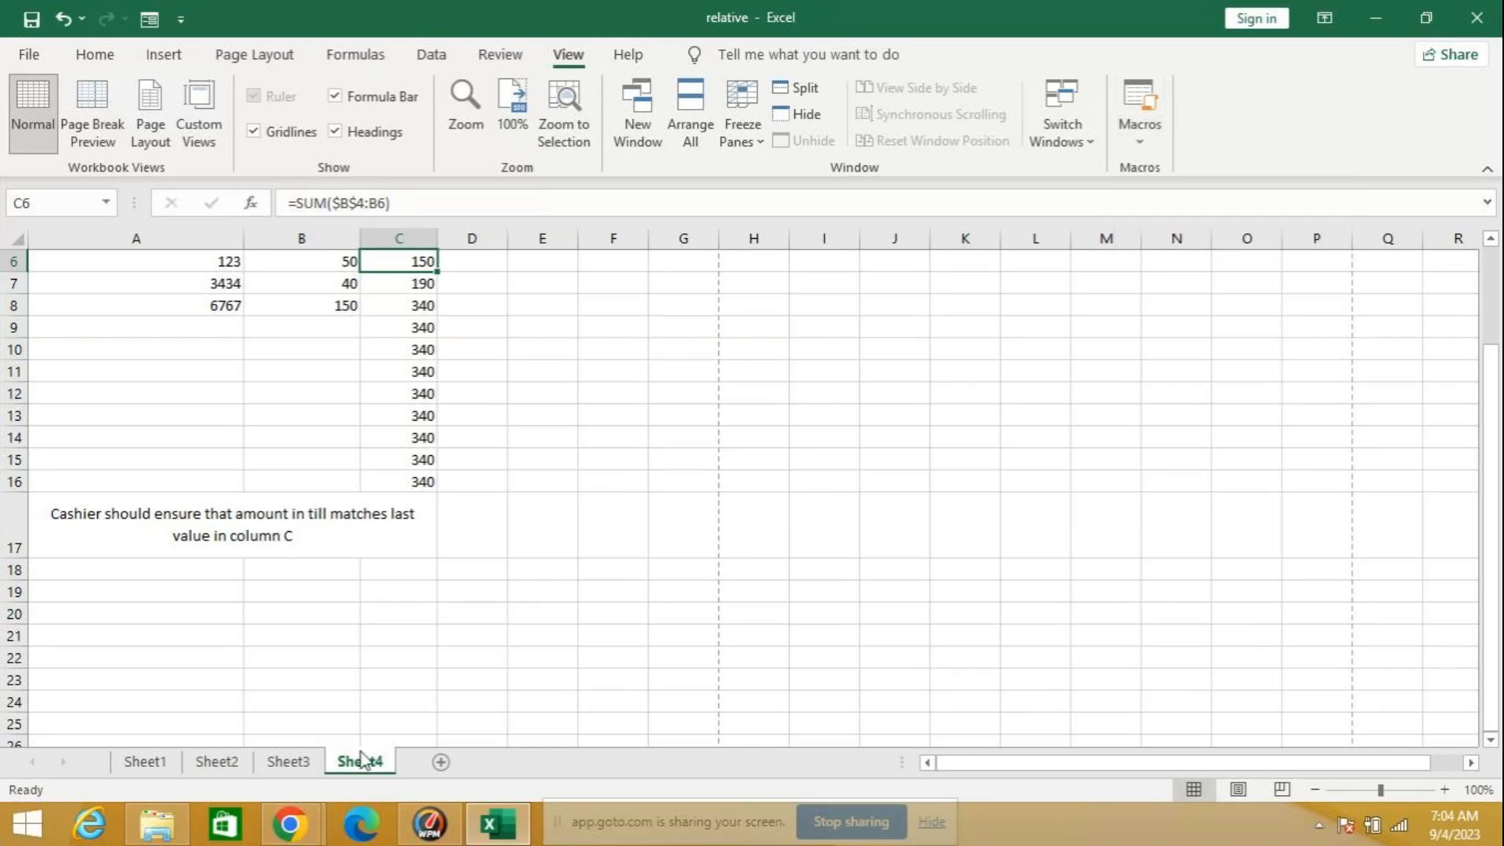
Step: Create a new blank workbook
{"action": "left_click", "coordinate": [41, 55]}
{"action": "left_click", "coordinate": [44, 61]}
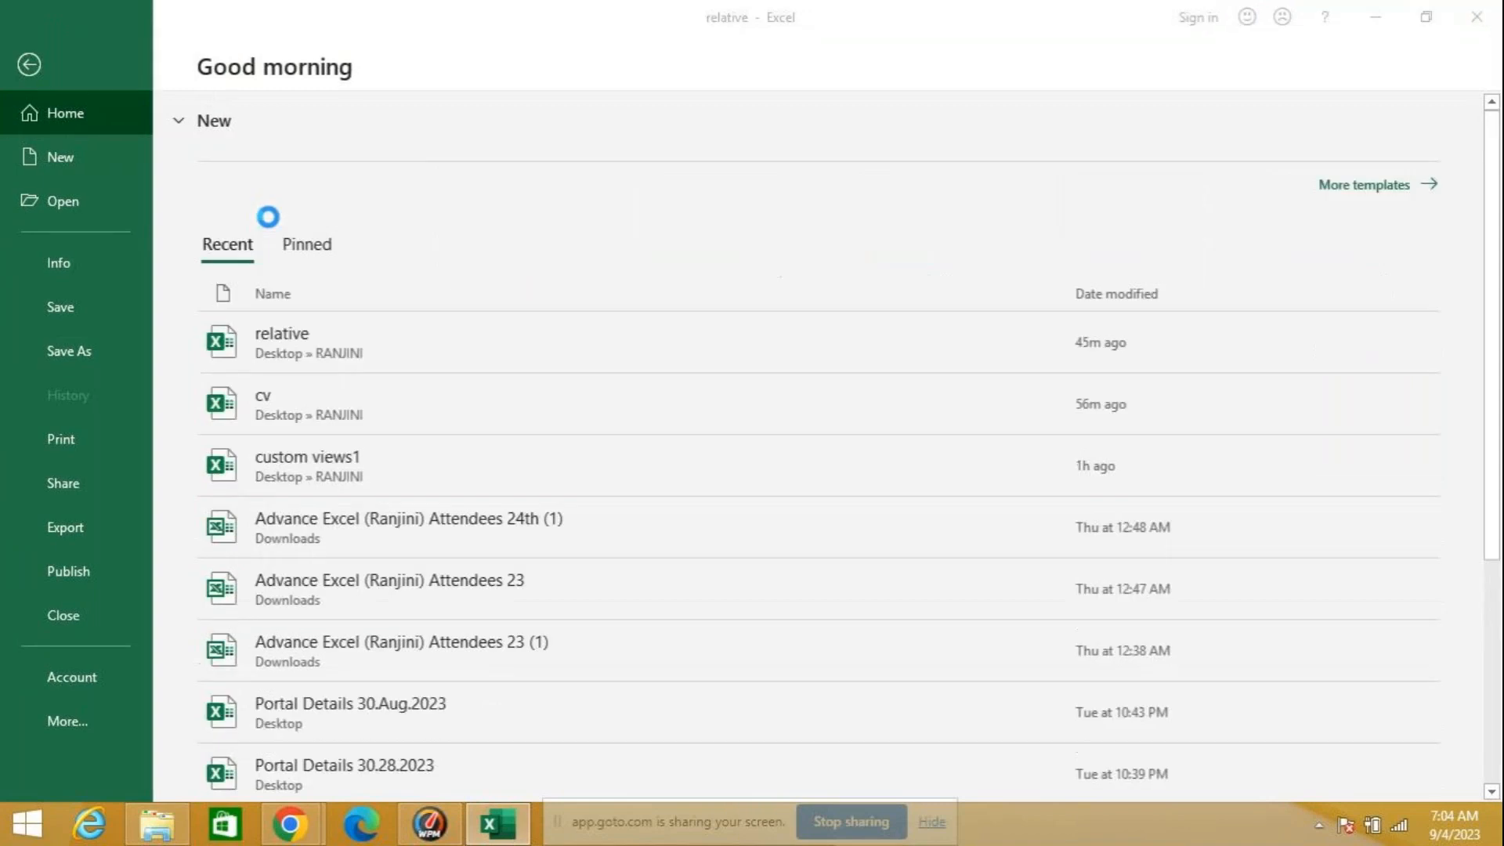
{"action": "key", "text": "ctrl+n"}
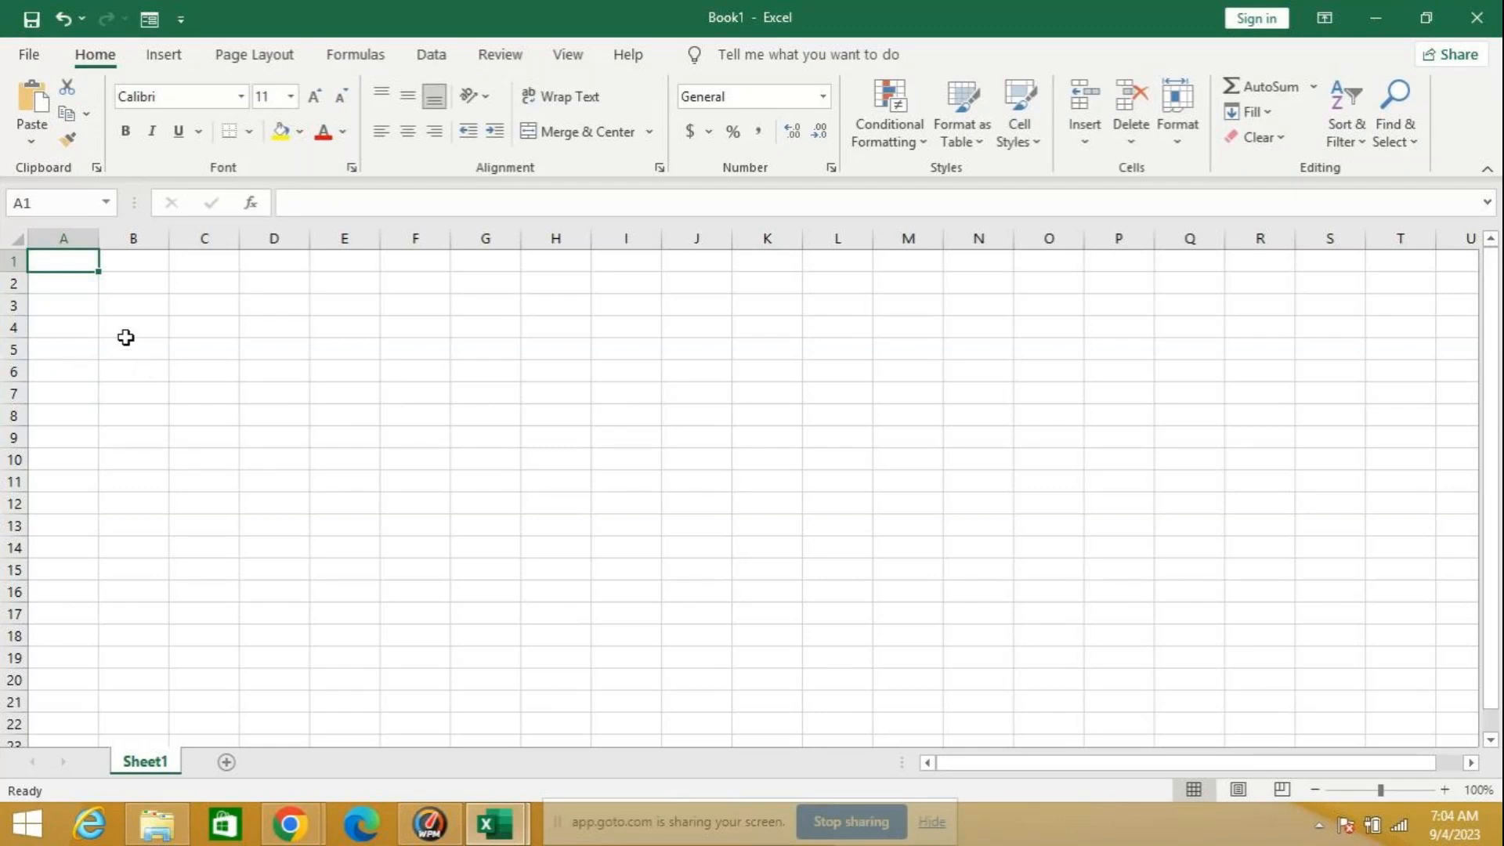
Step: Start recording a macro named Macro1, stored in This Workbook, with a shortcut letter assigned
{"action": "left_click", "coordinate": [569, 56]}
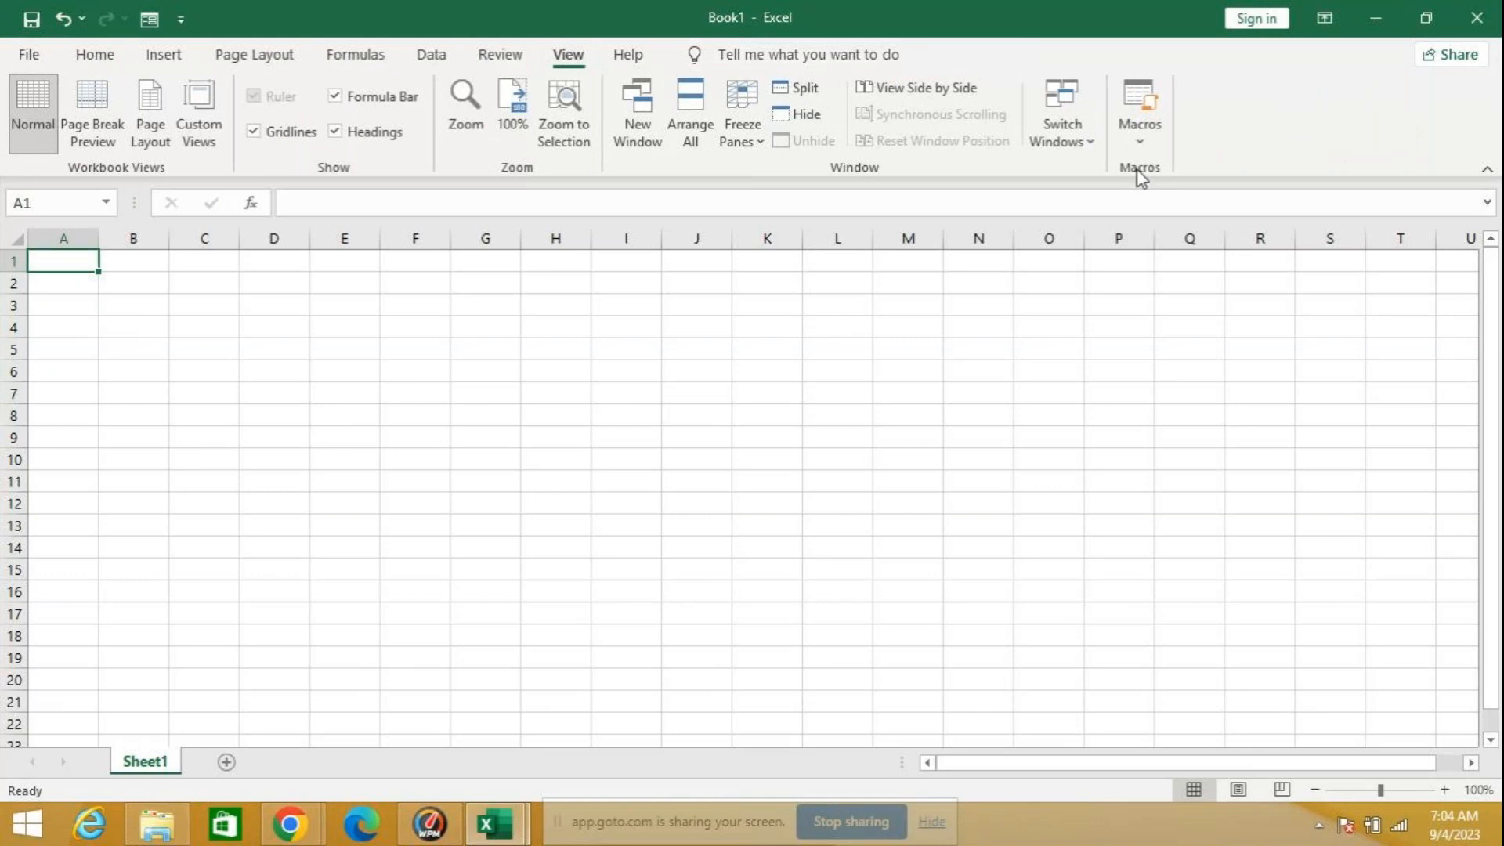
{"action": "left_click", "coordinate": [1140, 143]}
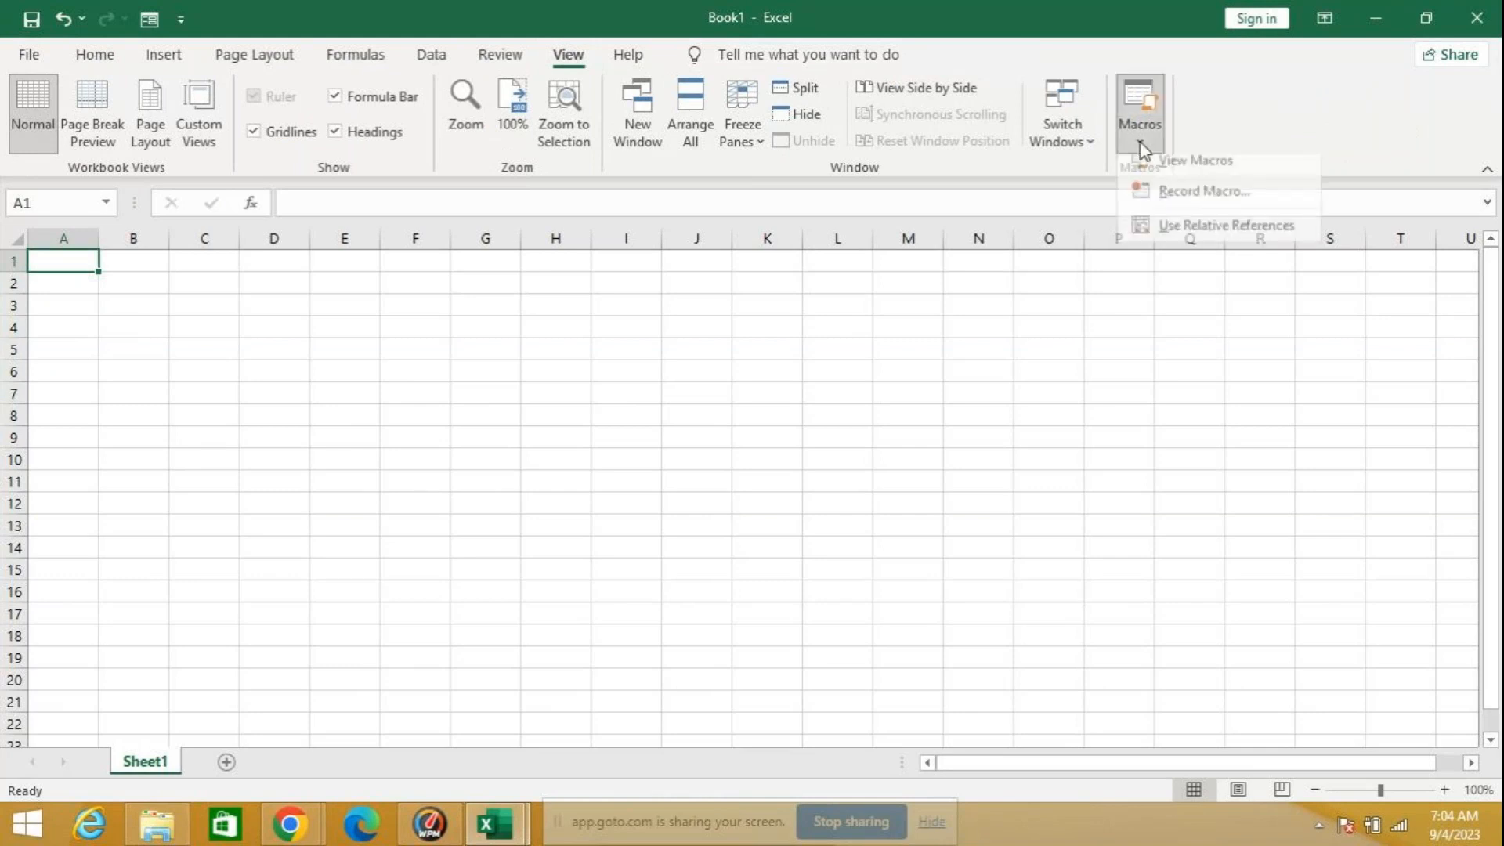
{"action": "left_click", "coordinate": [1206, 204]}
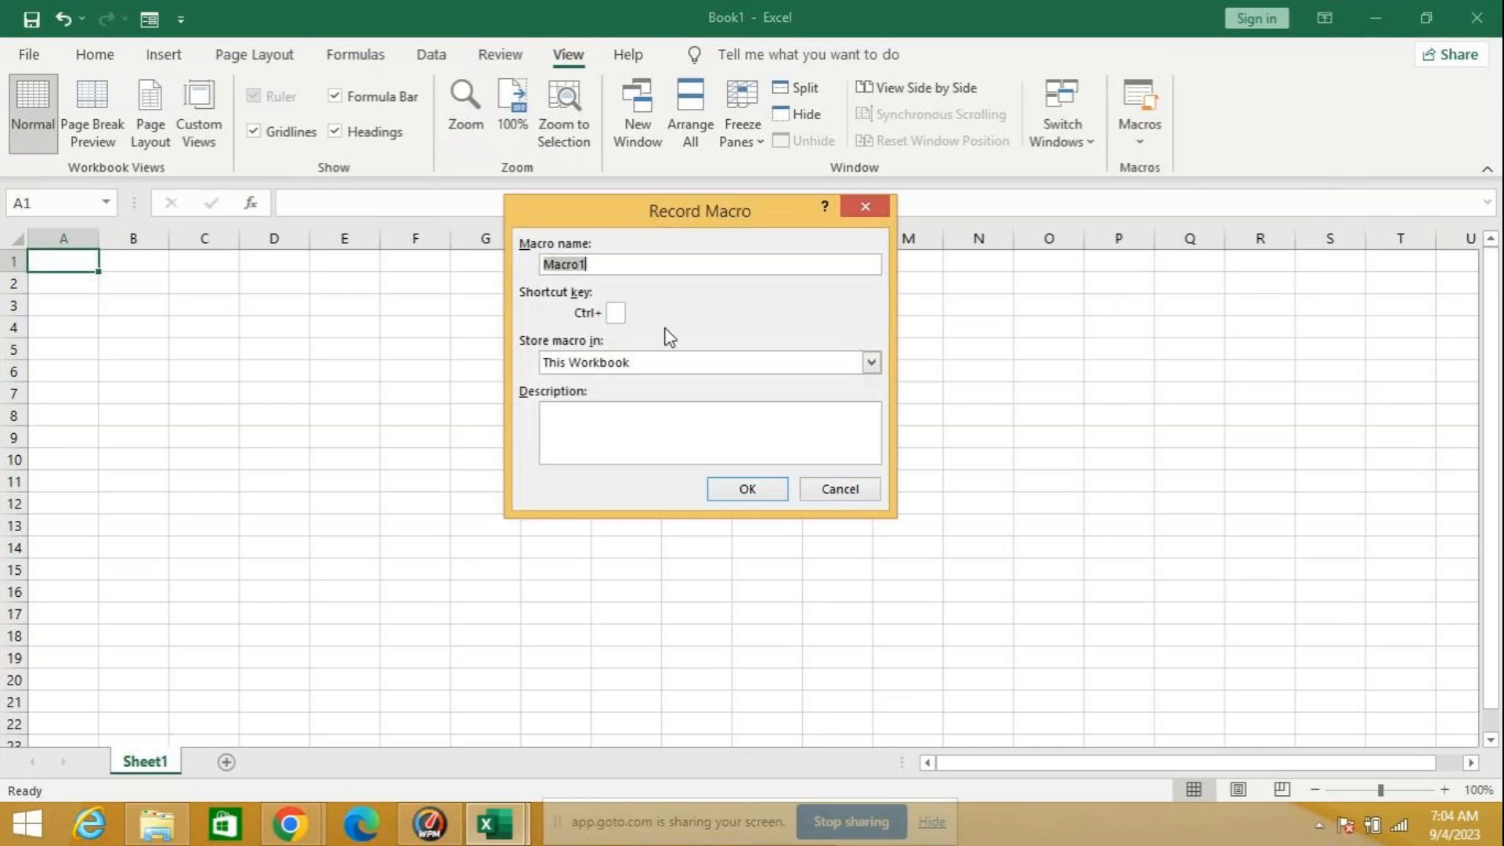
{"action": "left_click", "coordinate": [618, 313]}
{"action": "type", "text": "r"}
{"action": "left_click", "coordinate": [742, 492]}
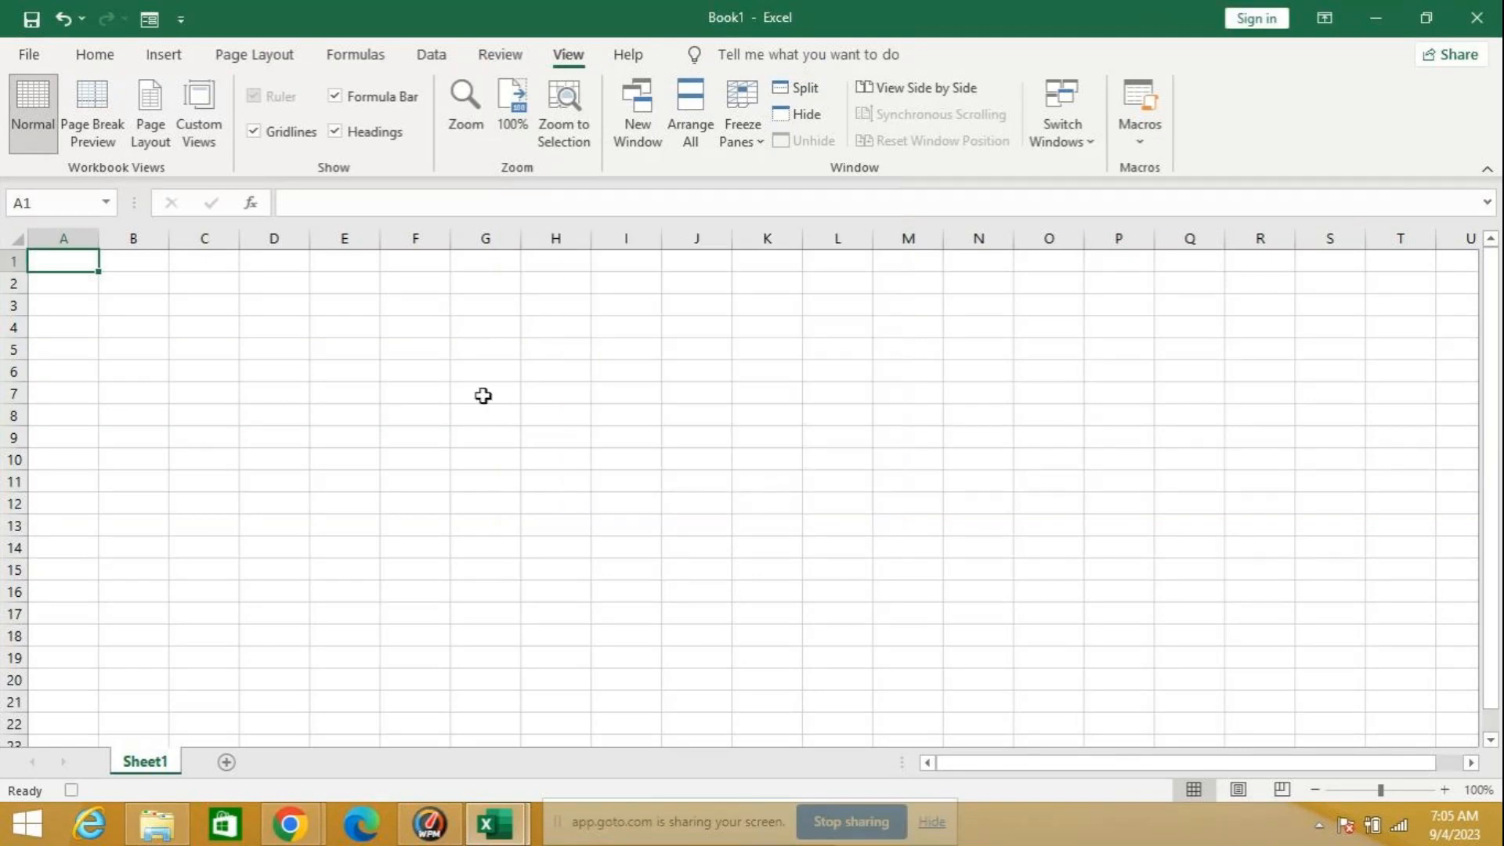
Step: Enter the heading "name of item" in A1 and autofit column A to it
{"action": "type", "text": "name"}
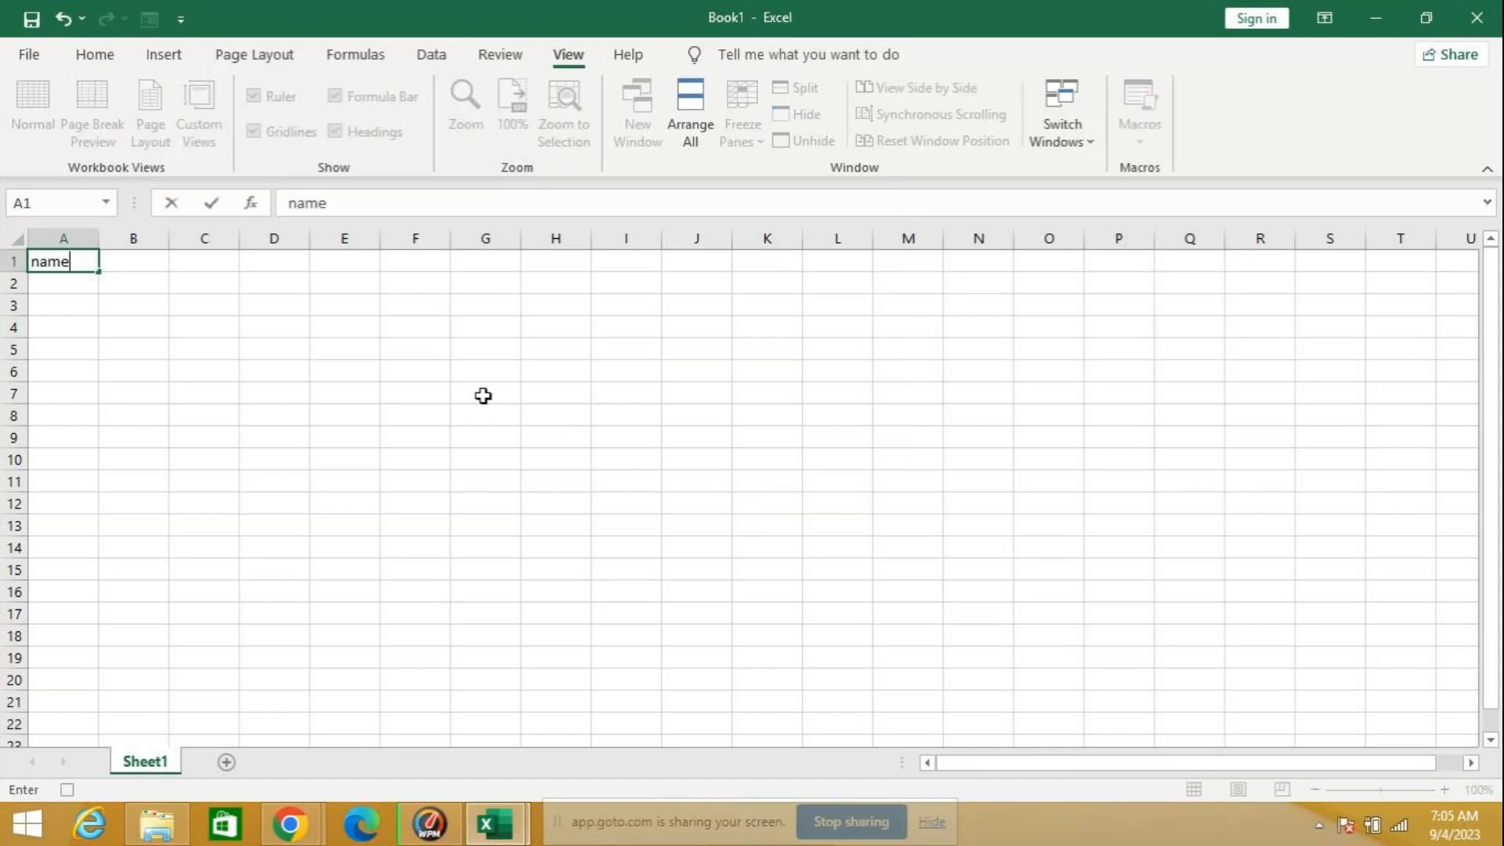
{"action": "type", "text": " f"}
{"action": "key", "text": "BackSpace"}
{"action": "key", "text": "BackSpace"}
{"action": "type", "text": "of item"}
{"action": "key", "text": "ctrl+Return"}
{"action": "key", "text": "Return"}
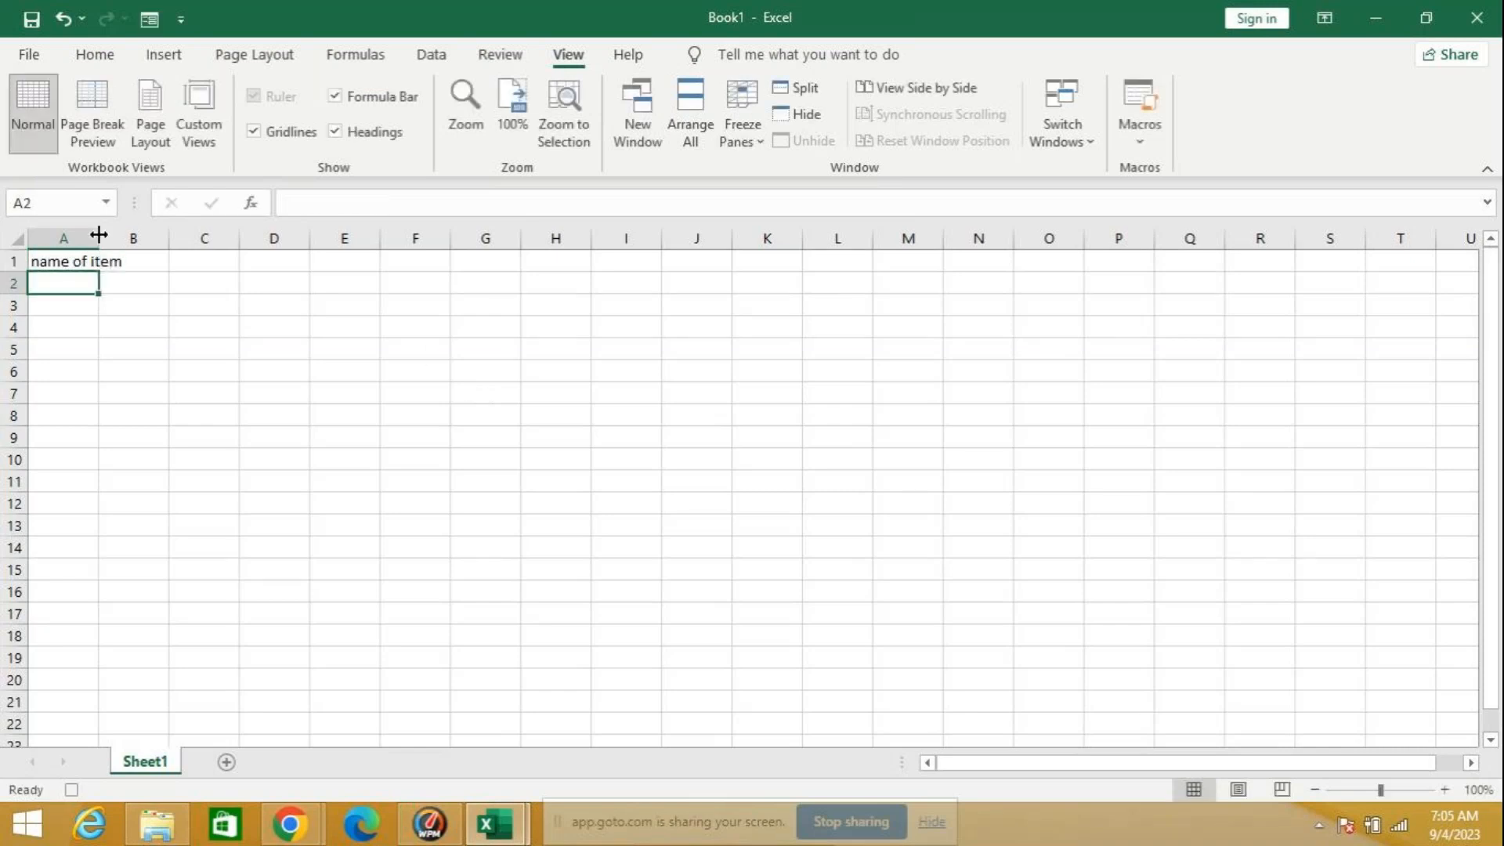
{"action": "double_click", "coordinate": [98, 235]}
Step: Enter the headings qty, rate and amt in cells B1 to D1
{"action": "left_click", "coordinate": [157, 258]}
{"action": "type", "text": "qty"}
{"action": "key", "text": "Tab"}
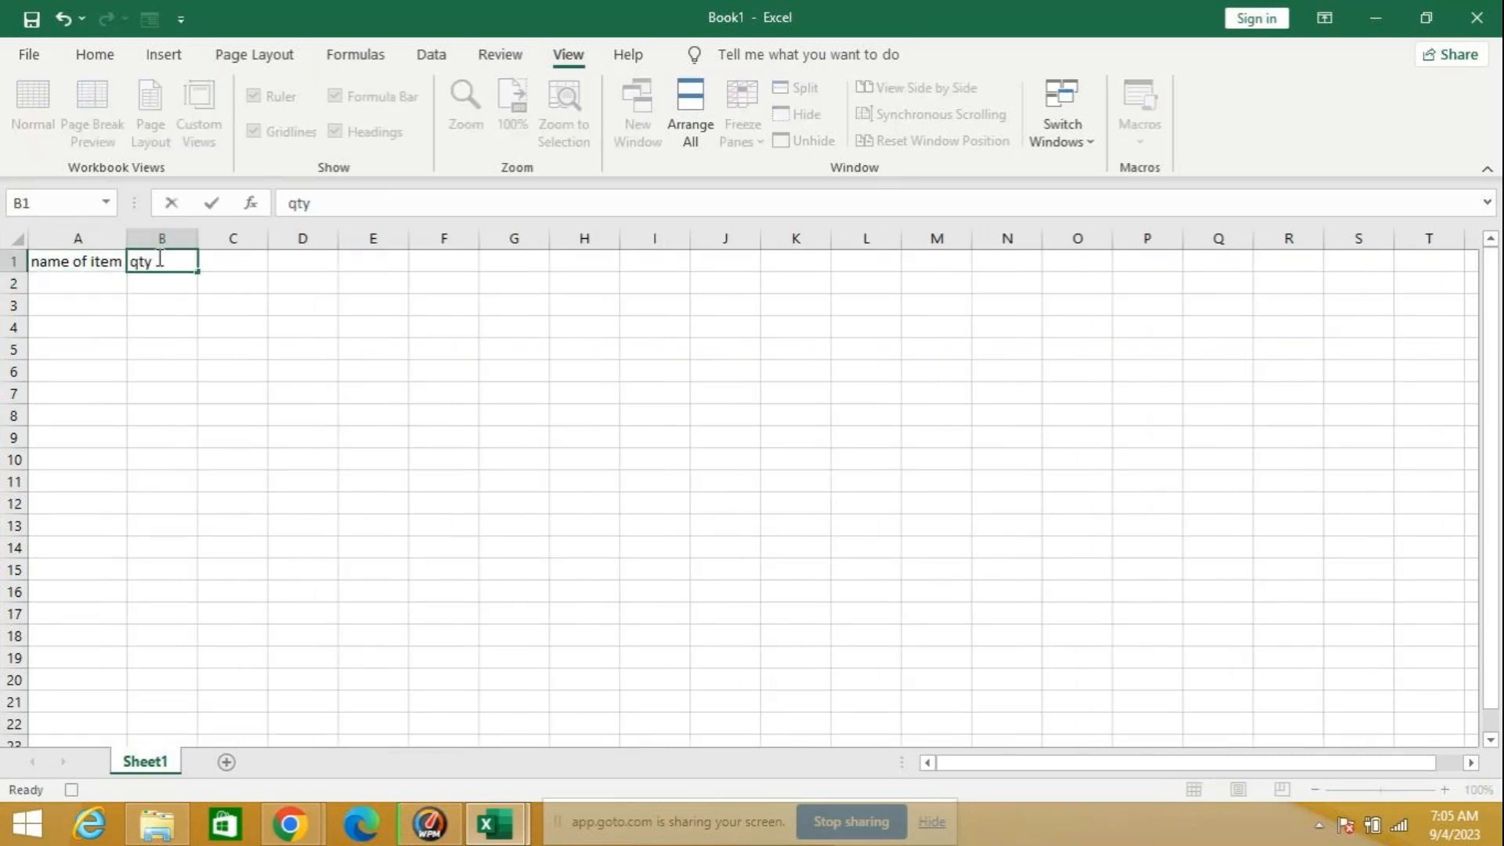
{"action": "type", "text": "rate"}
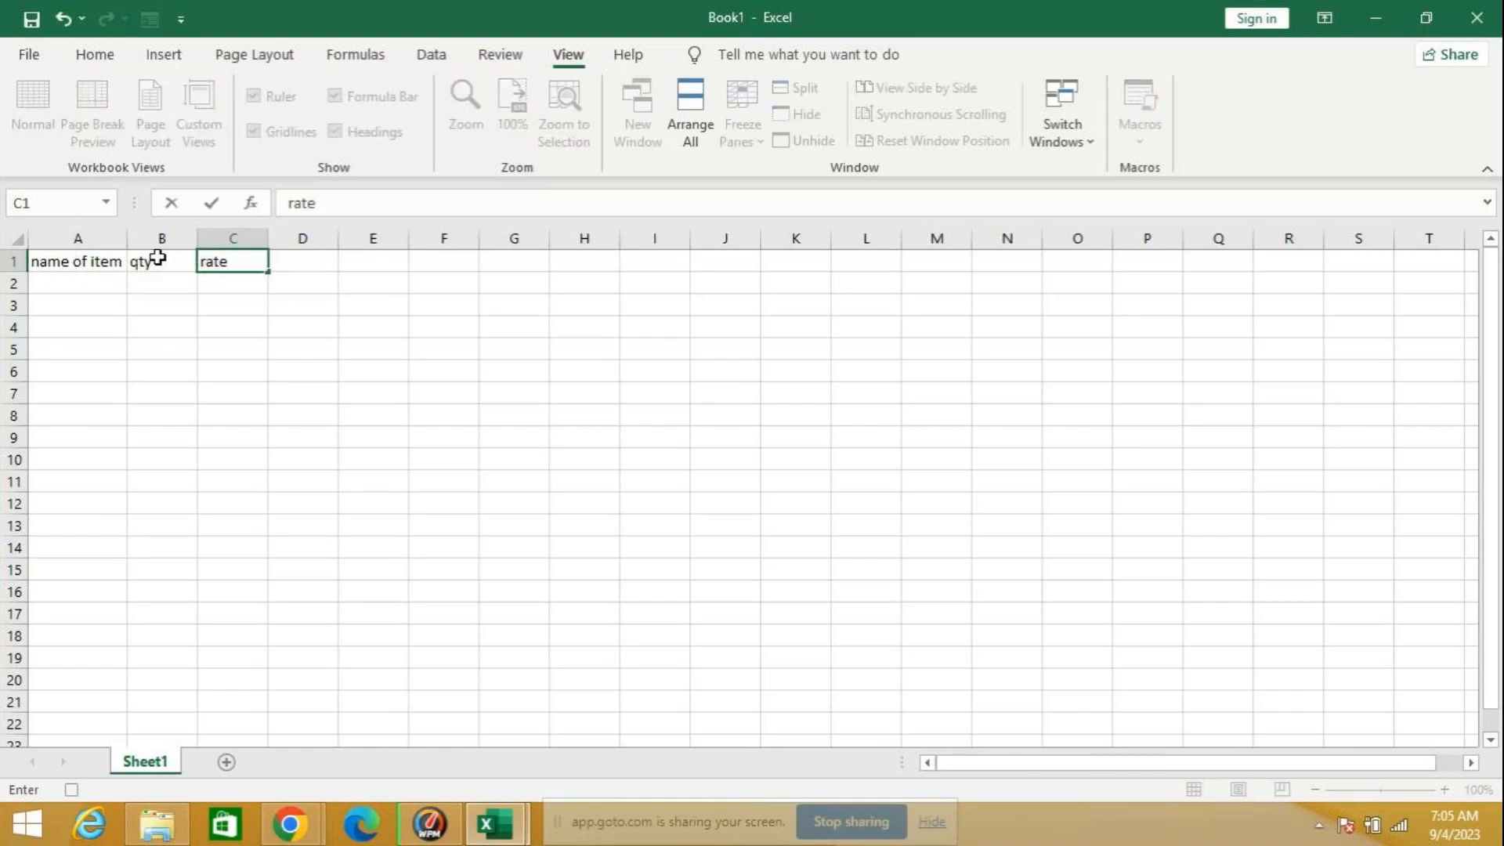
{"action": "key", "text": "Tab"}
{"action": "type", "text": "amun"}
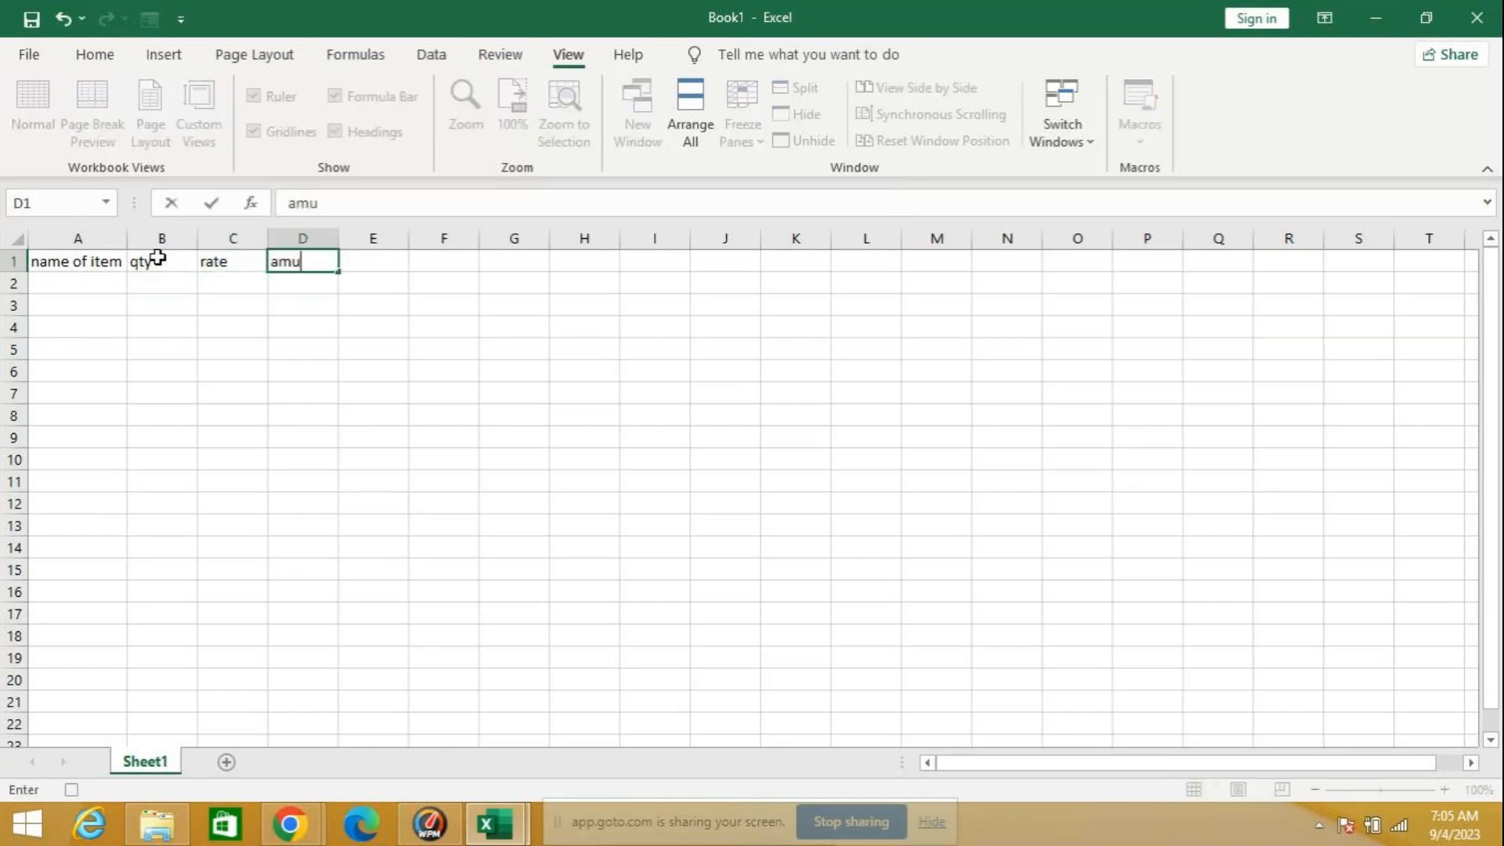
{"action": "key", "text": "BackSpace"}
{"action": "key", "text": "BackSpace"}
{"action": "key", "text": "BackSpace"}
{"action": "type", "text": "mt"}
{"action": "key", "text": "ctrl+Return"}
{"action": "key", "text": "Return"}
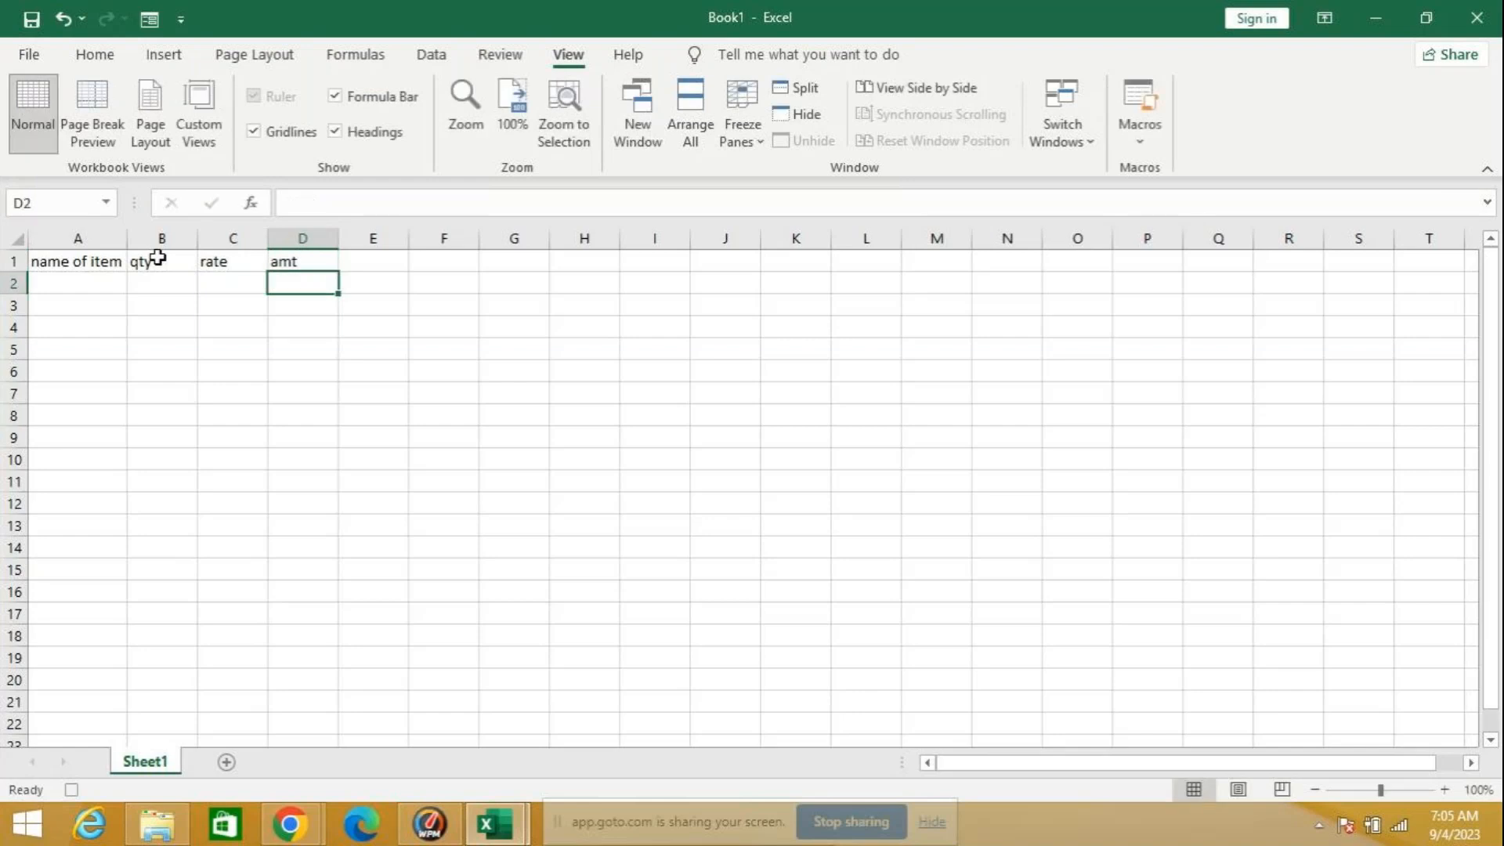
Step: List the items books and pens in cells A2 and A3
{"action": "key", "text": "Left"}
{"action": "key", "text": "Left"}
{"action": "key", "text": "Left"}
{"action": "type", "text": "b"}
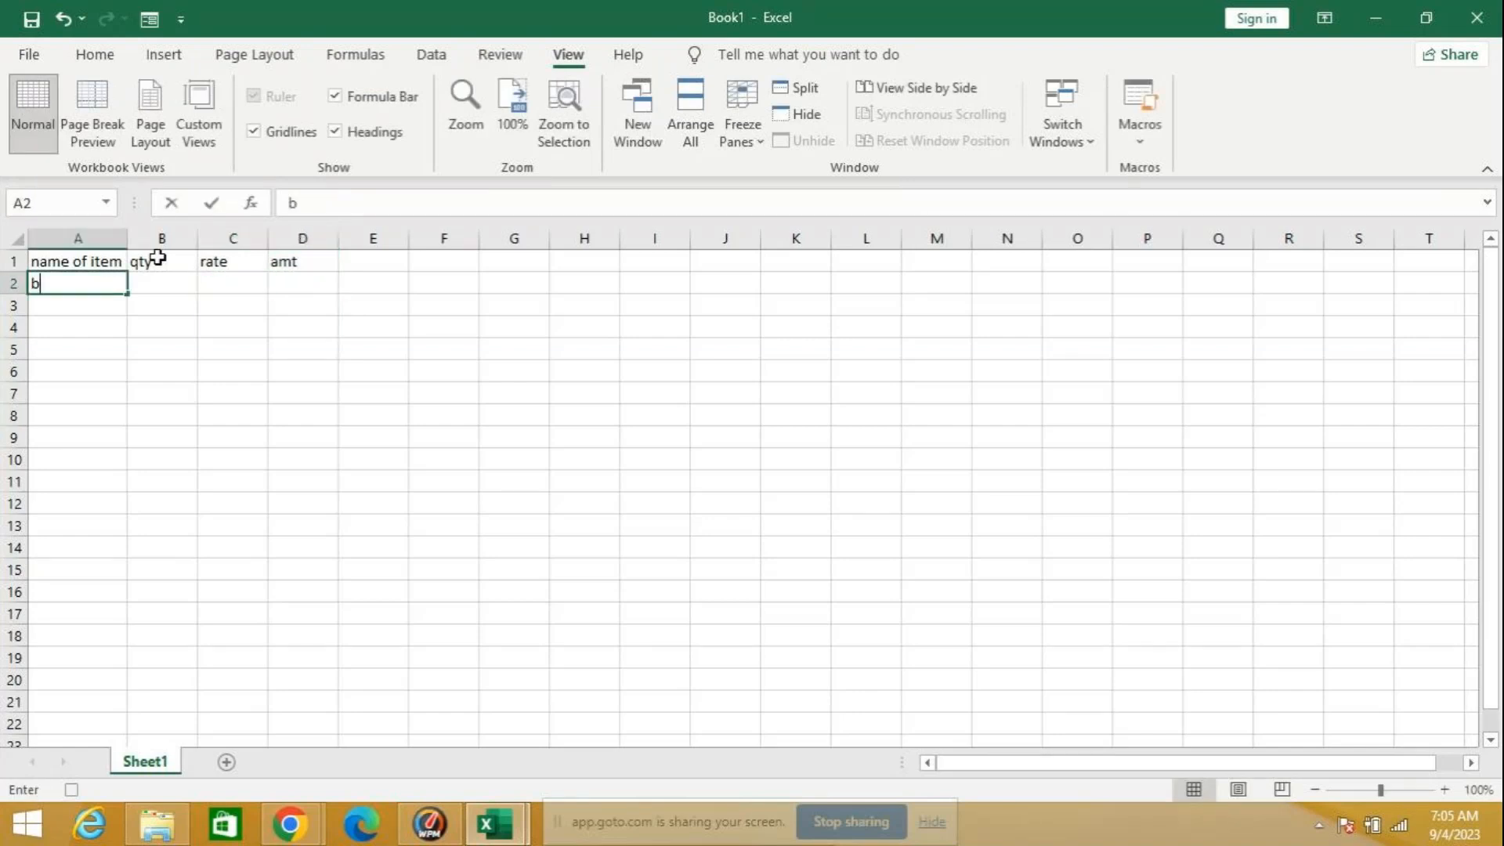
{"action": "type", "text": "ooks"}
{"action": "key", "text": "Return"}
{"action": "type", "text": "pens"}
{"action": "key", "text": "Return"}
Step: Fill in quantity 50 and rate 70 for books, and quantity 10 and rate 10 for pens
{"action": "key", "text": "Up"}
{"action": "key", "text": "Up"}
{"action": "key", "text": "Right"}
{"action": "type", "text": "50"}
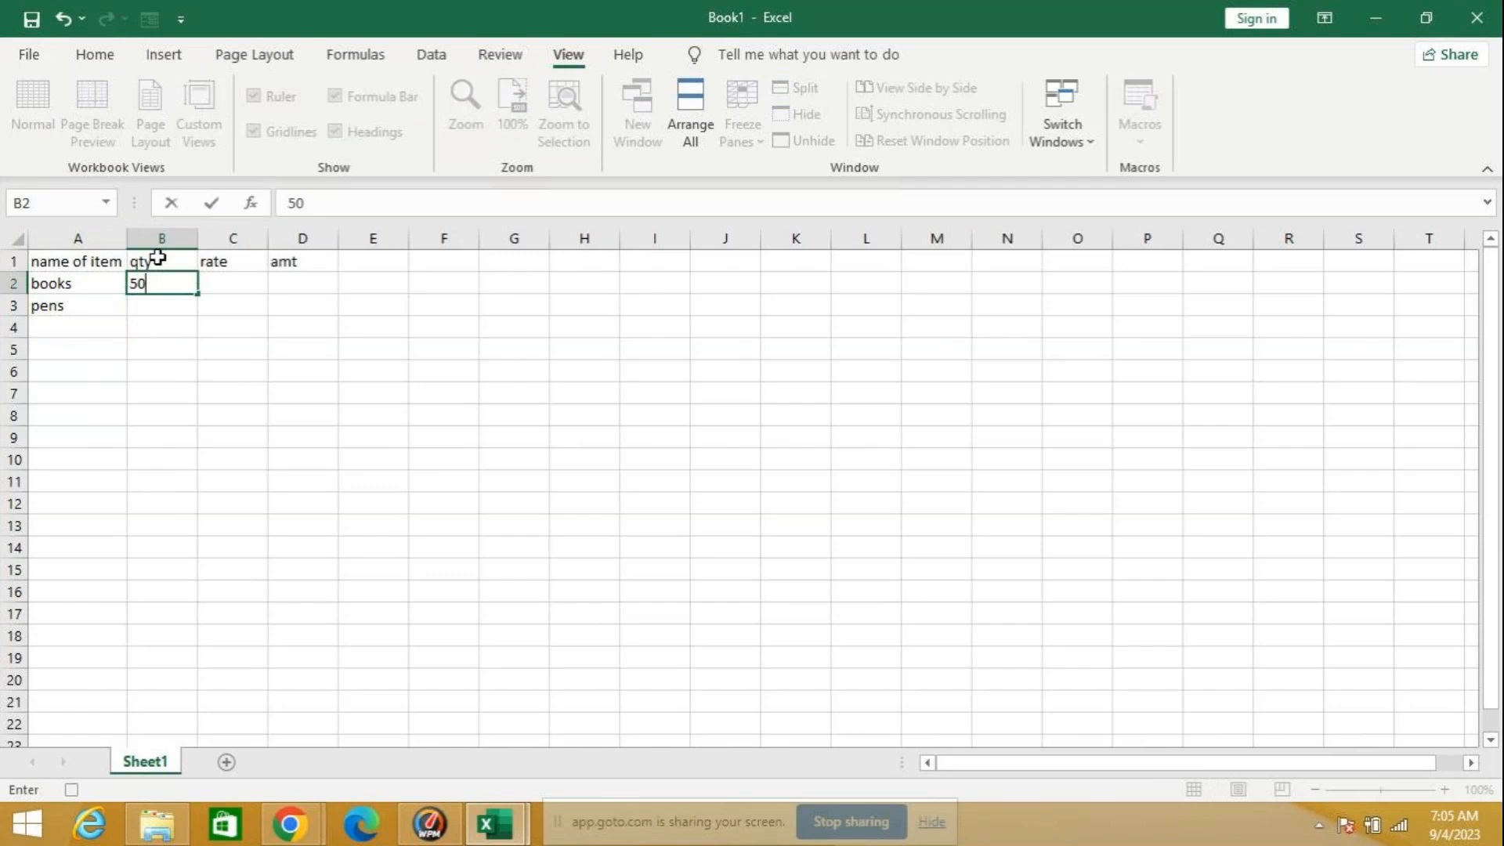
{"action": "key", "text": "Tab"}
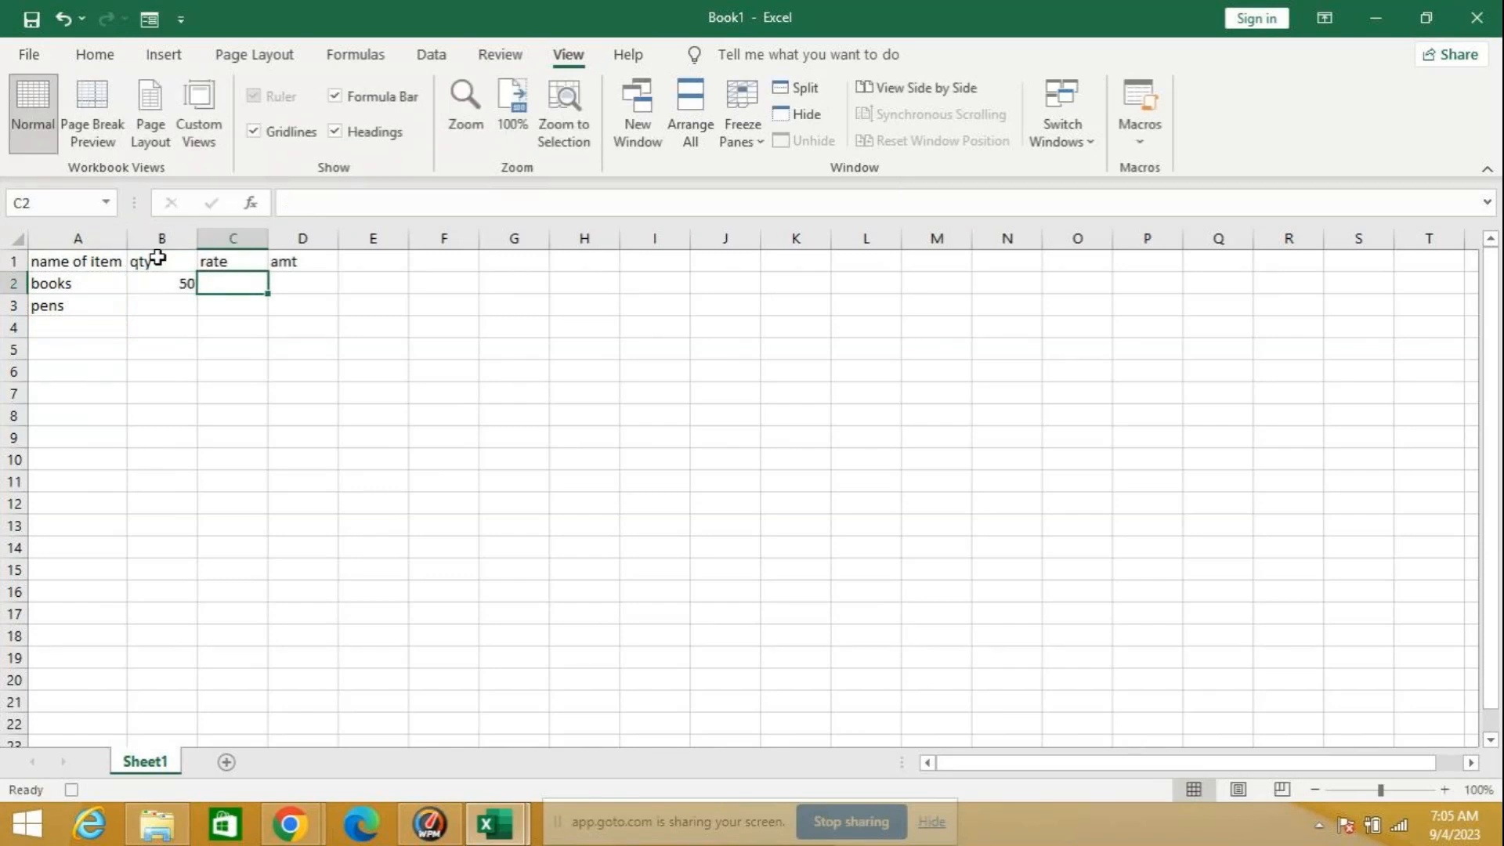
{"action": "type", "text": "70"}
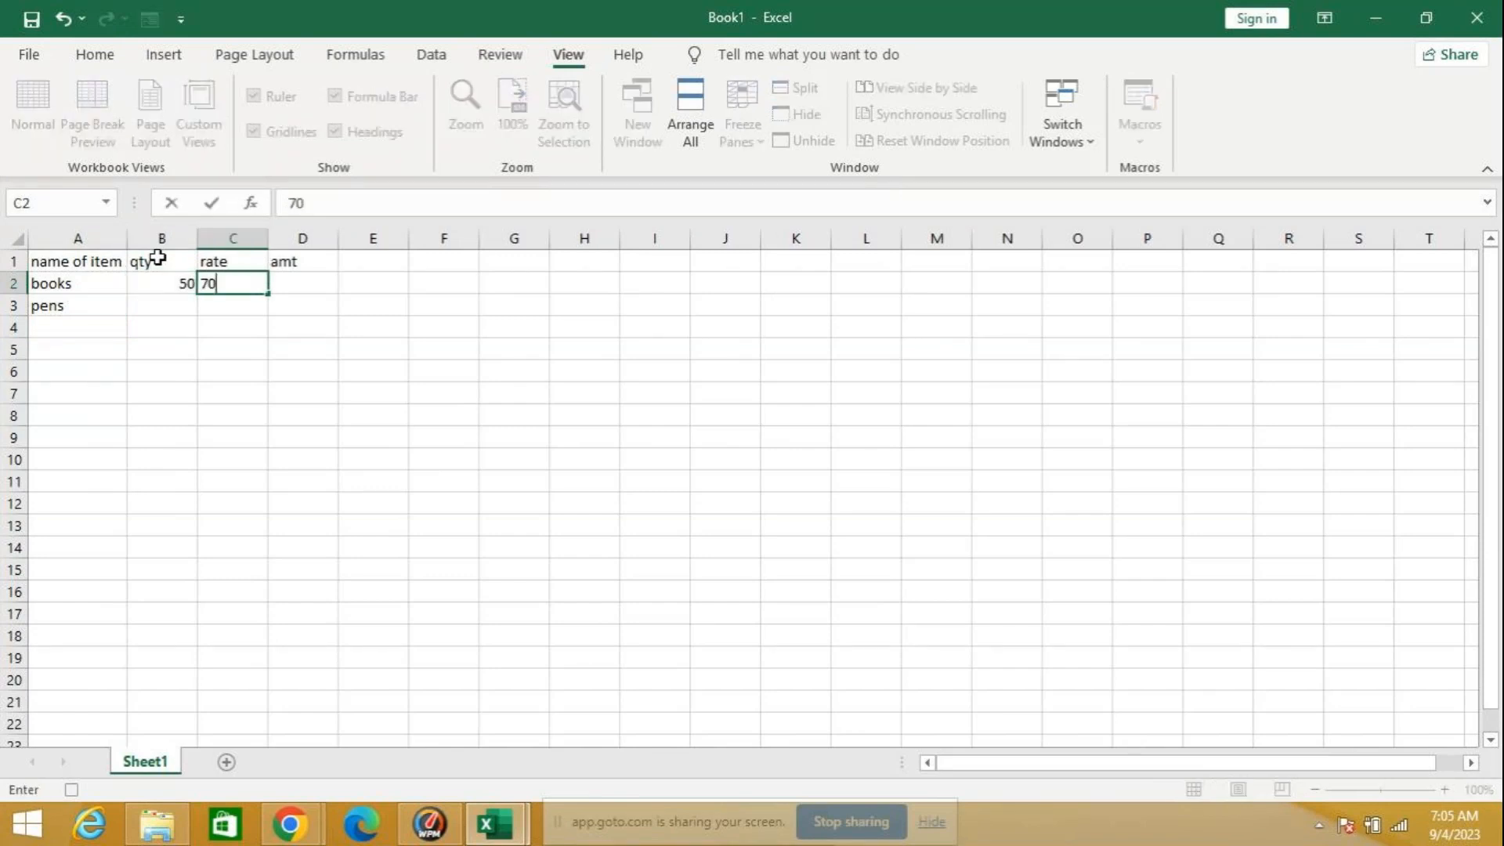
{"action": "key", "text": "Down"}
{"action": "key", "text": "Left"}
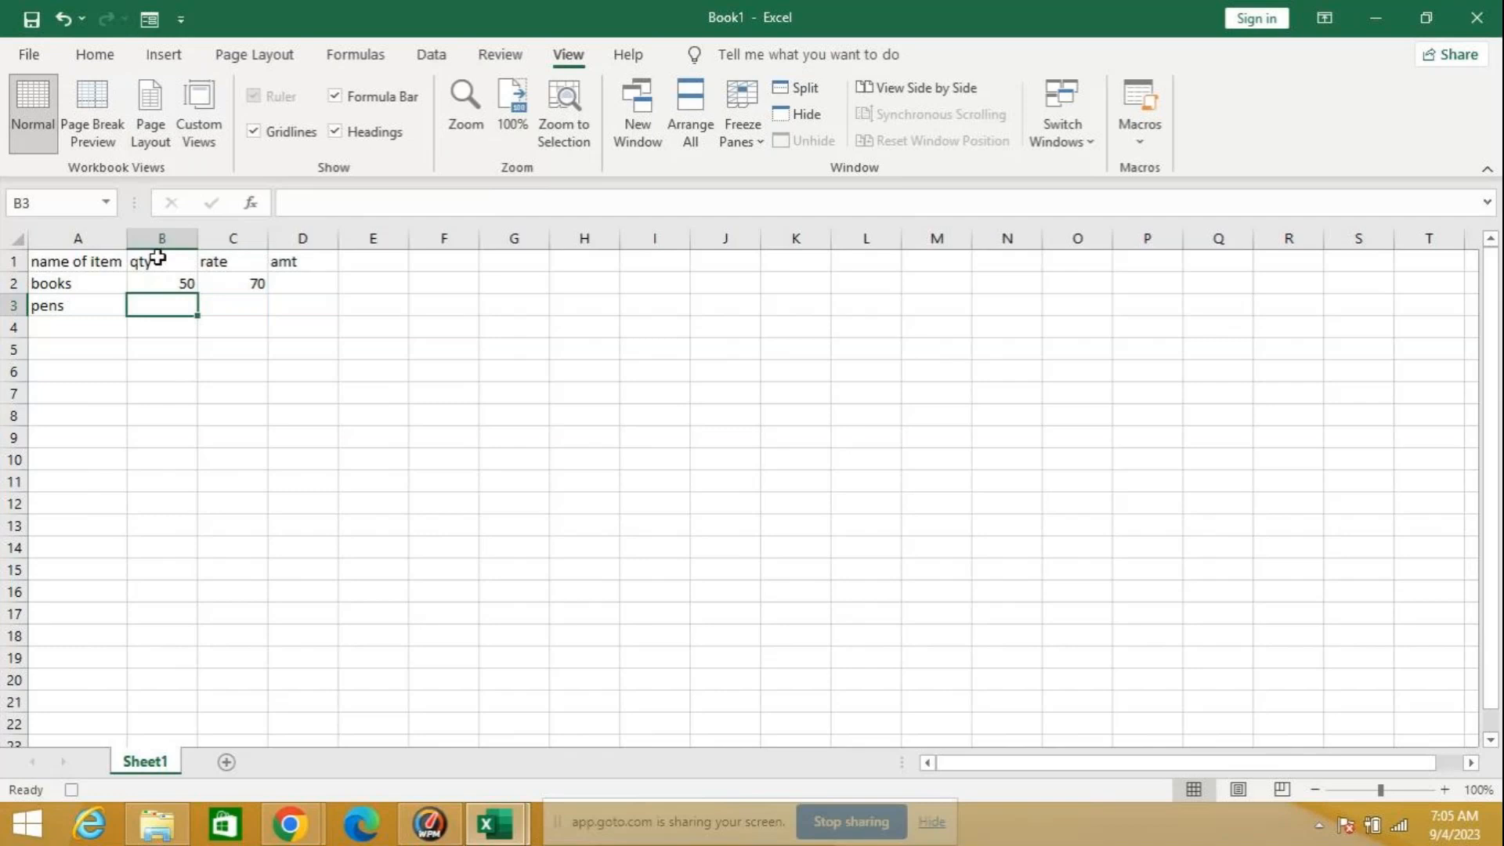
{"action": "type", "text": "10"}
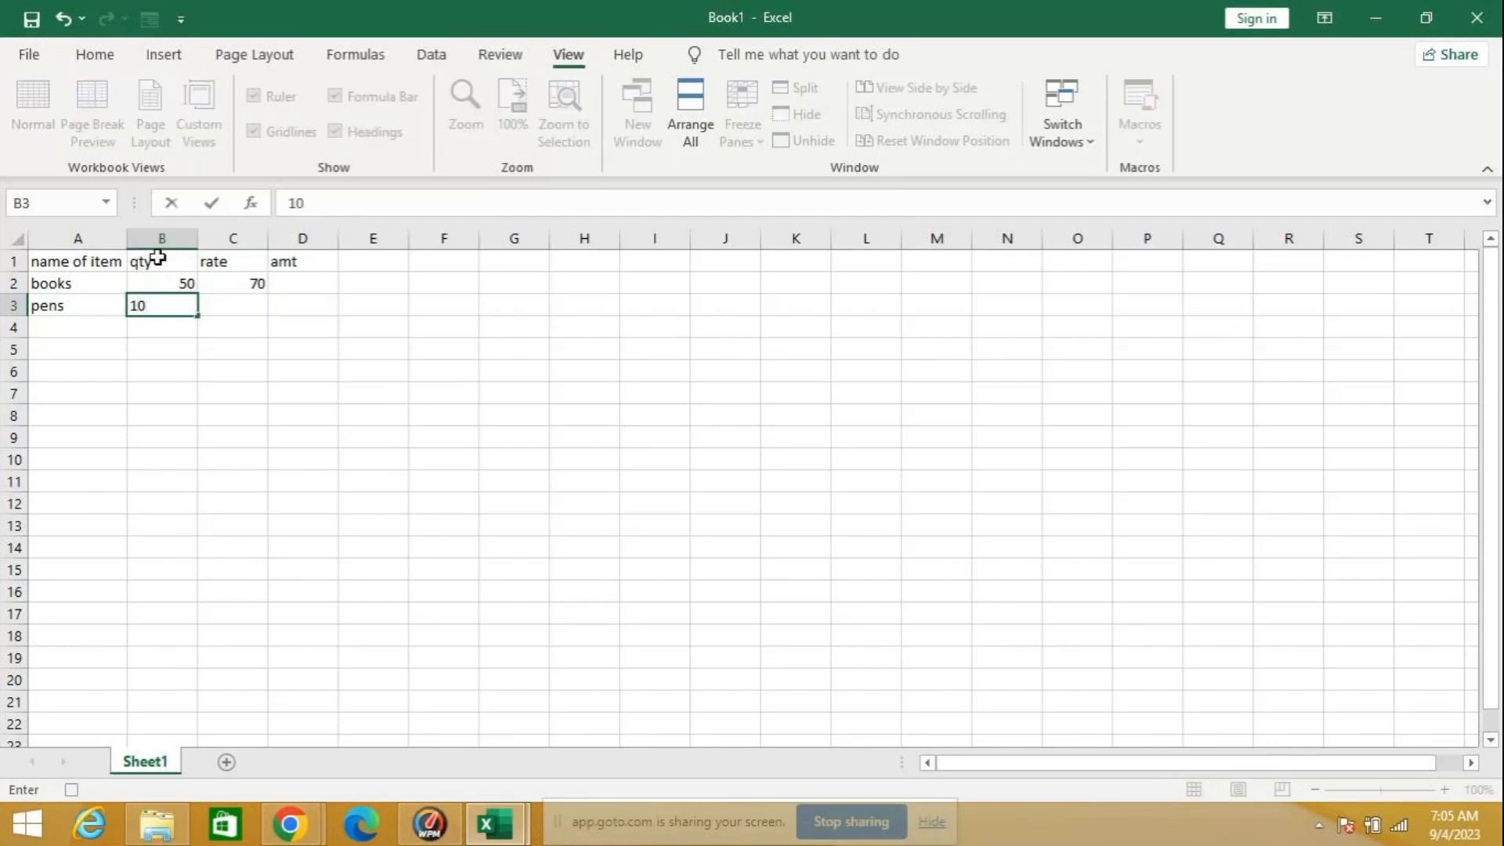
{"action": "key", "text": "Tab"}
{"action": "type", "text": "10"}
{"action": "key", "text": "Return"}
Step: Calculate the books amount in D2 as quantity times rate, and fill the formula down to D3
{"action": "left_click", "coordinate": [326, 283]}
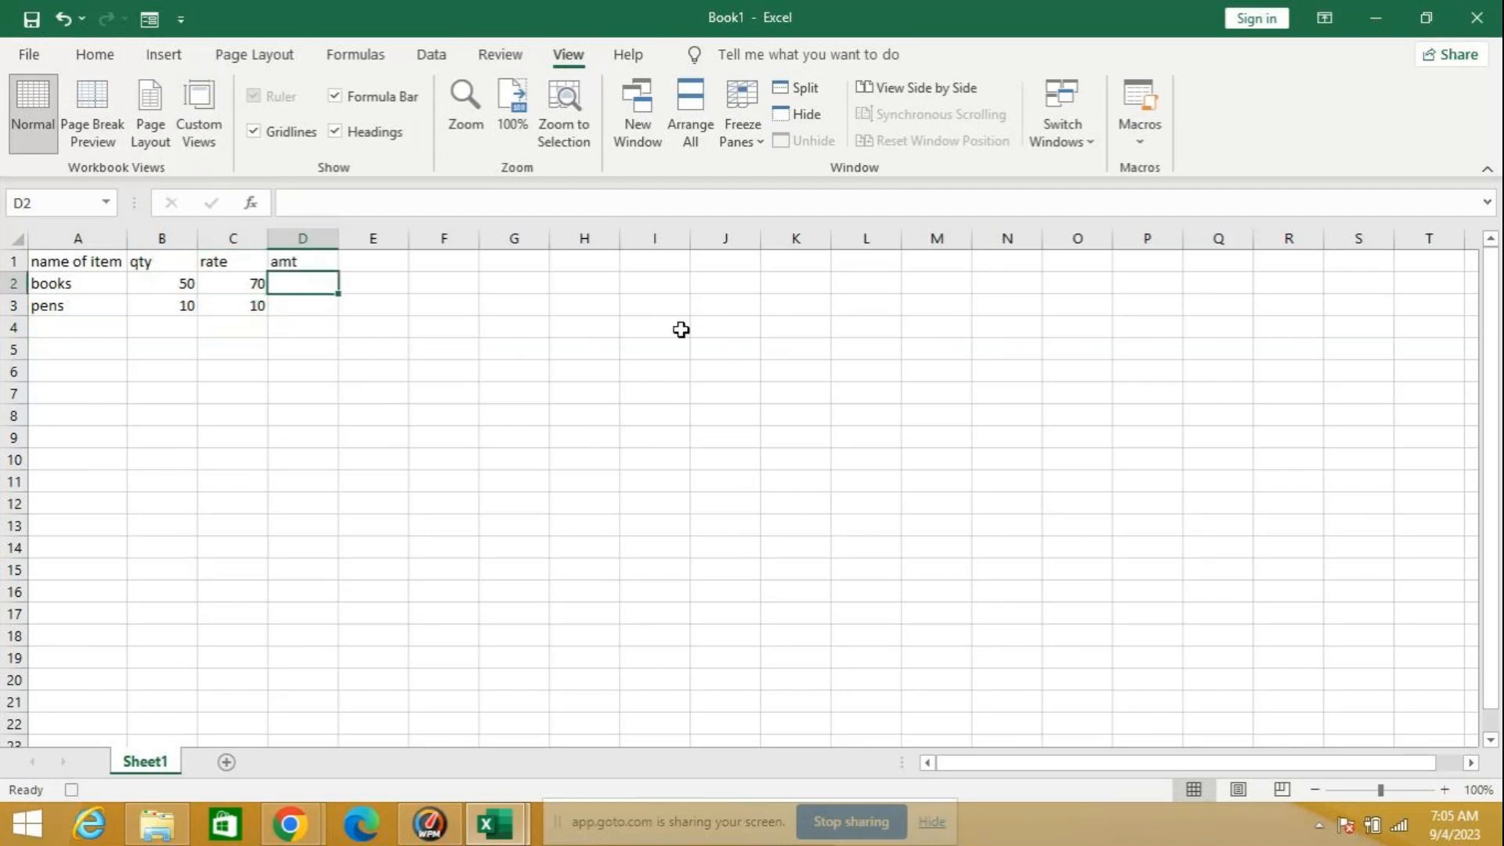
{"action": "type", "text": "="}
{"action": "key", "text": "Left"}
{"action": "key", "text": "Left"}
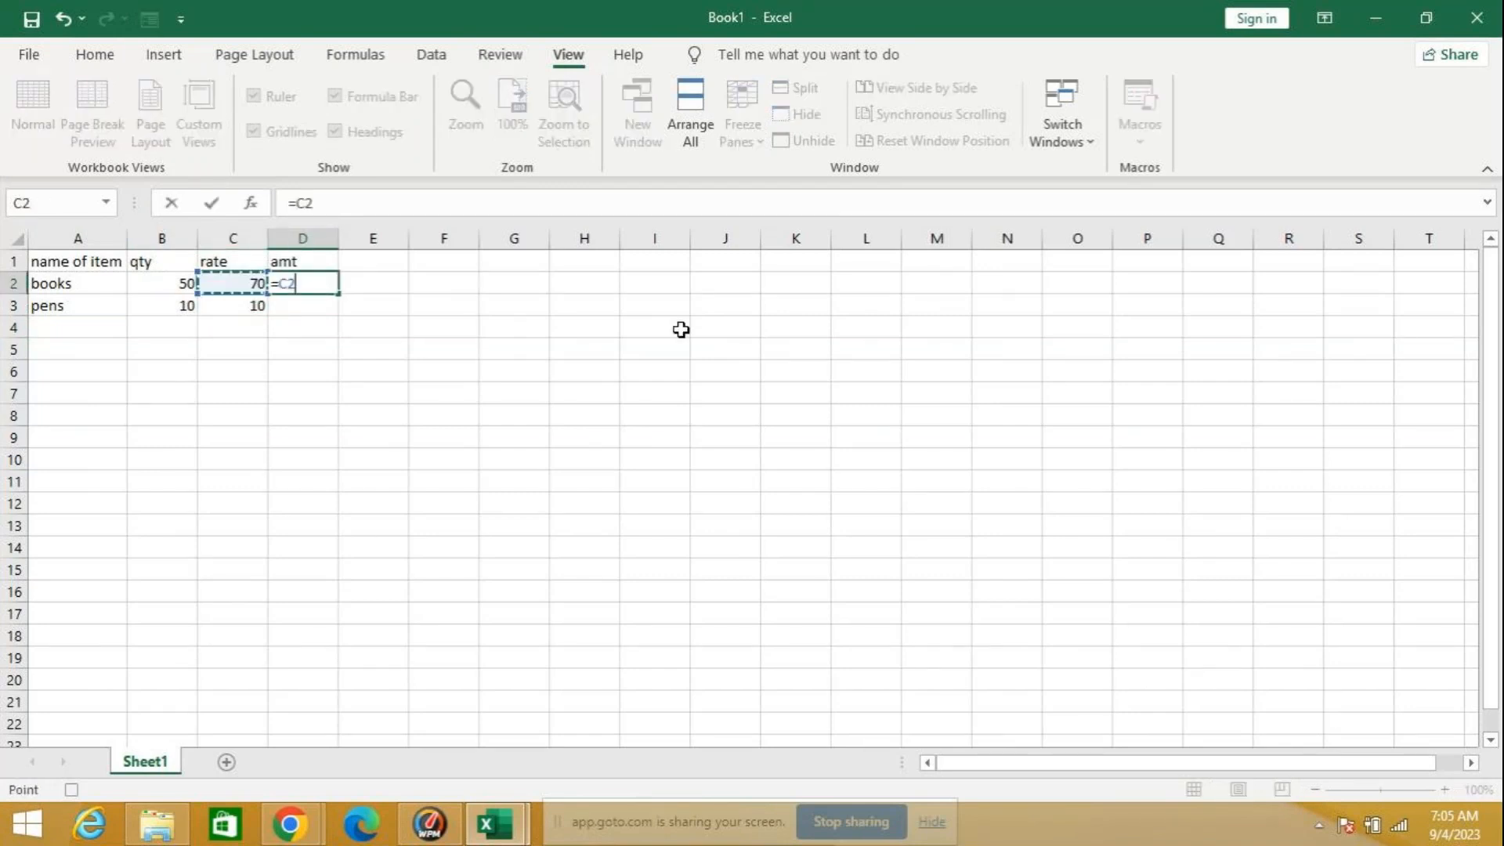
{"action": "type", "text": "*"}
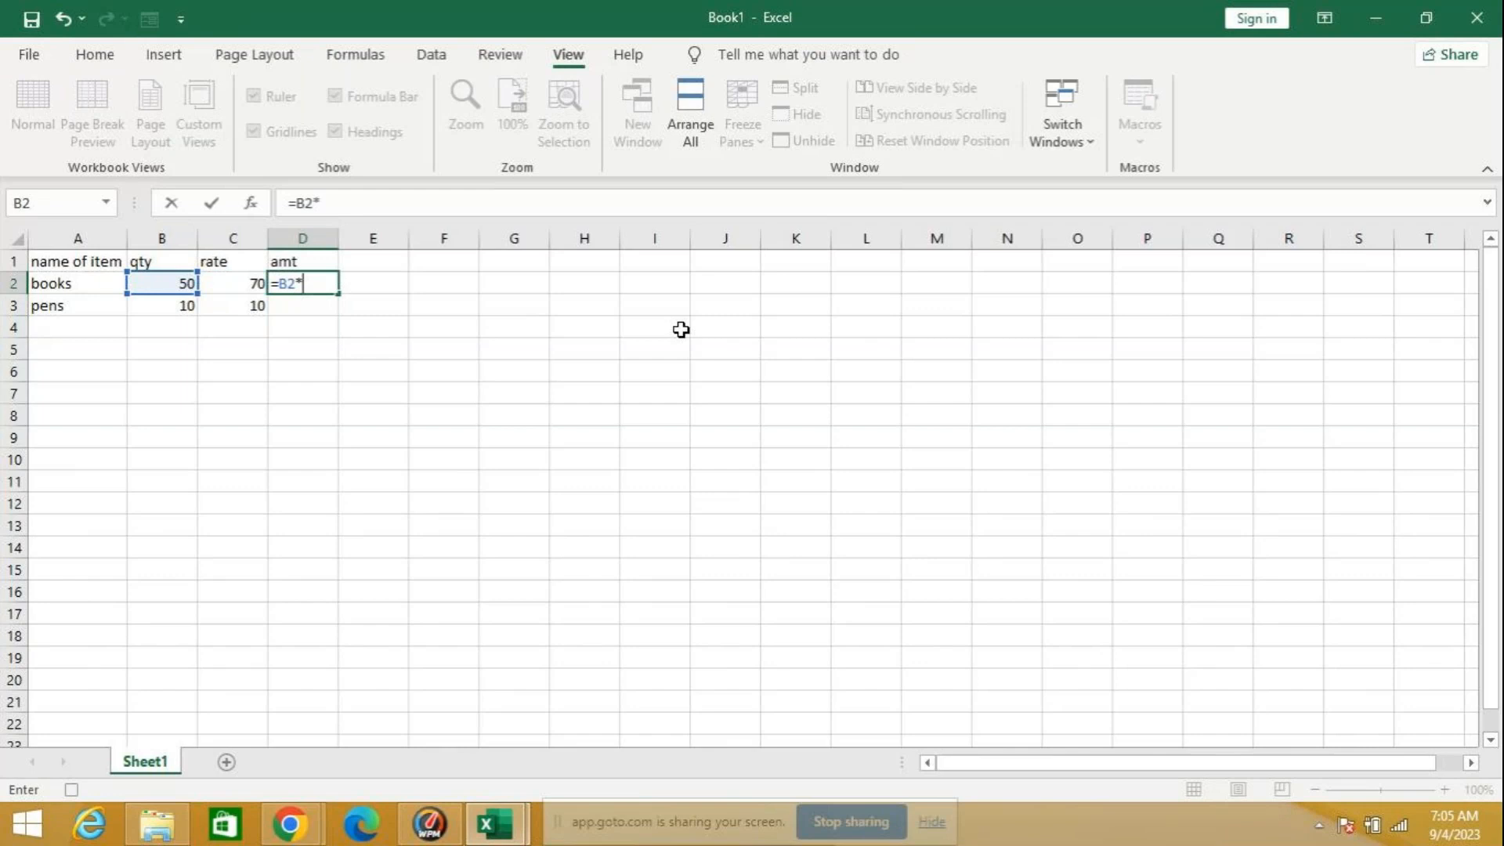
{"action": "key", "text": "Left"}
{"action": "key", "text": "Return"}
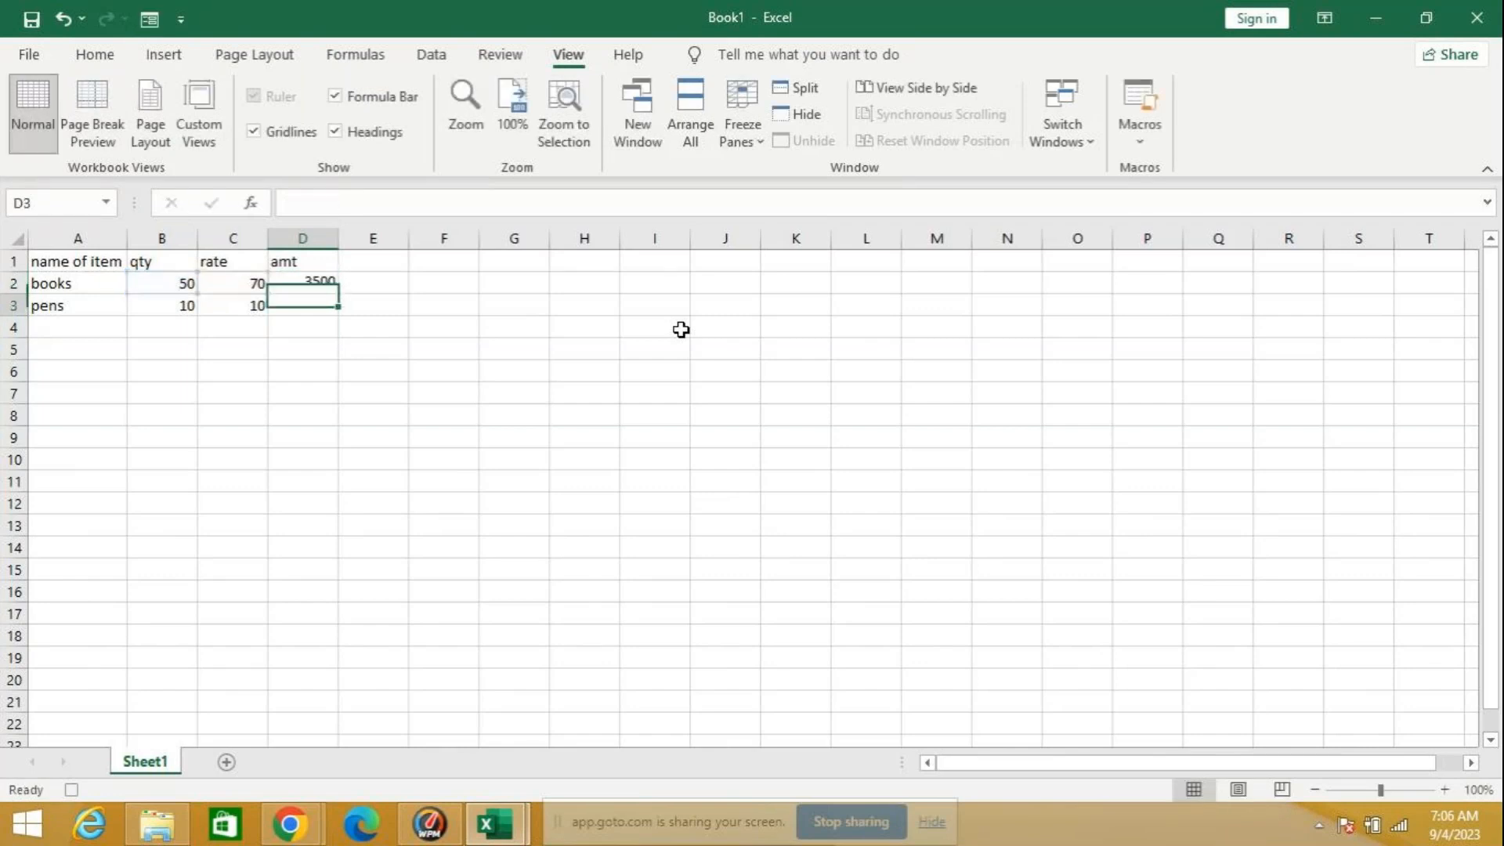
{"action": "left_click_drag", "start_coordinate": [315, 285], "coordinate": [339, 312]}
{"action": "left_click", "coordinate": [306, 344]}
Step: Give the table A1:D3 a light green fill and a gold font colour
{"action": "left_click_drag", "start_coordinate": [71, 264], "coordinate": [325, 305]}
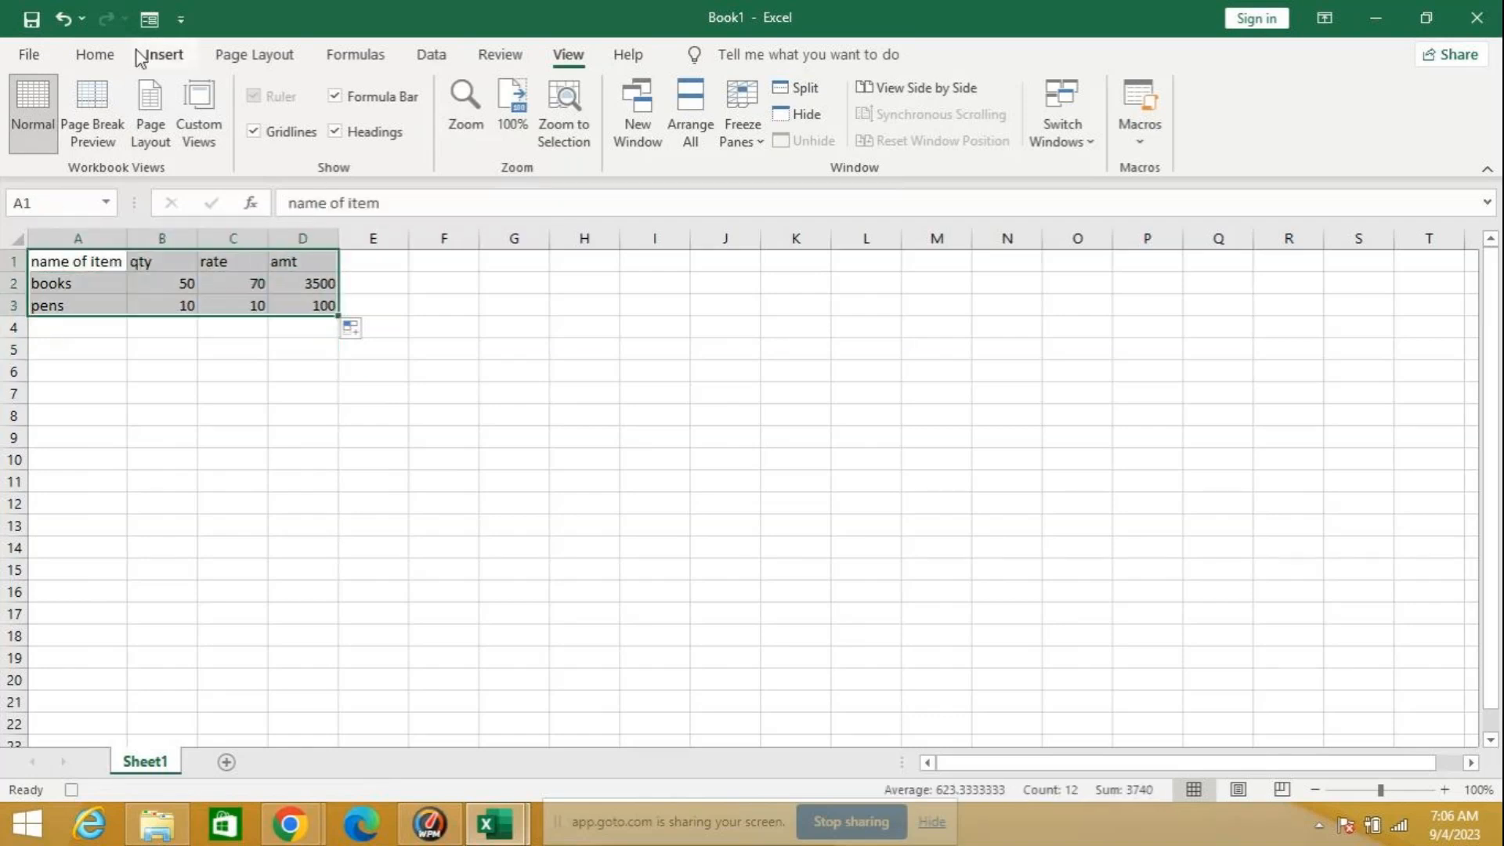
{"action": "left_click", "coordinate": [96, 55]}
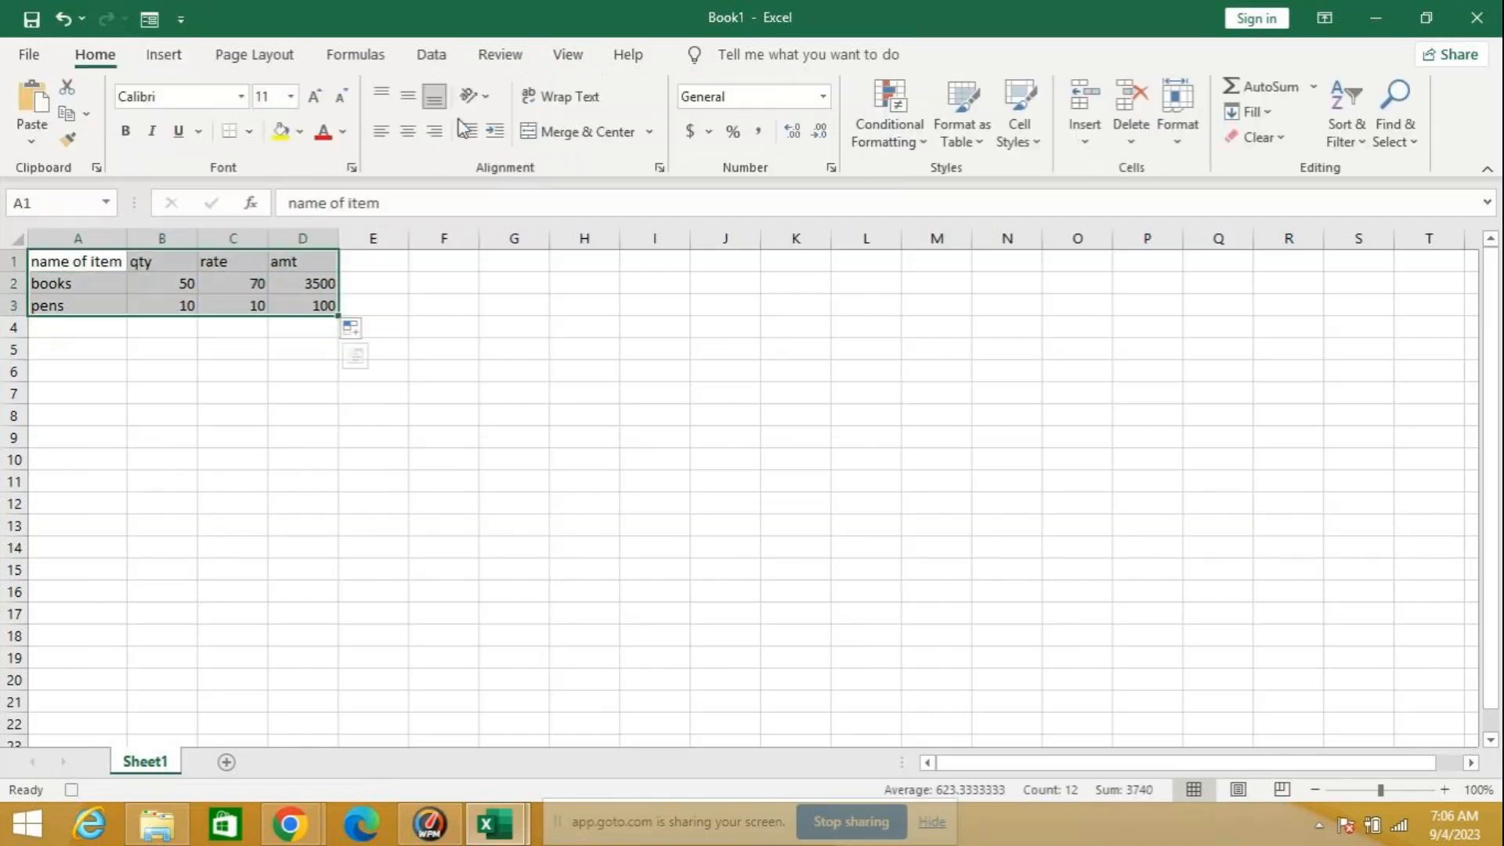
{"action": "left_click", "coordinate": [306, 134]}
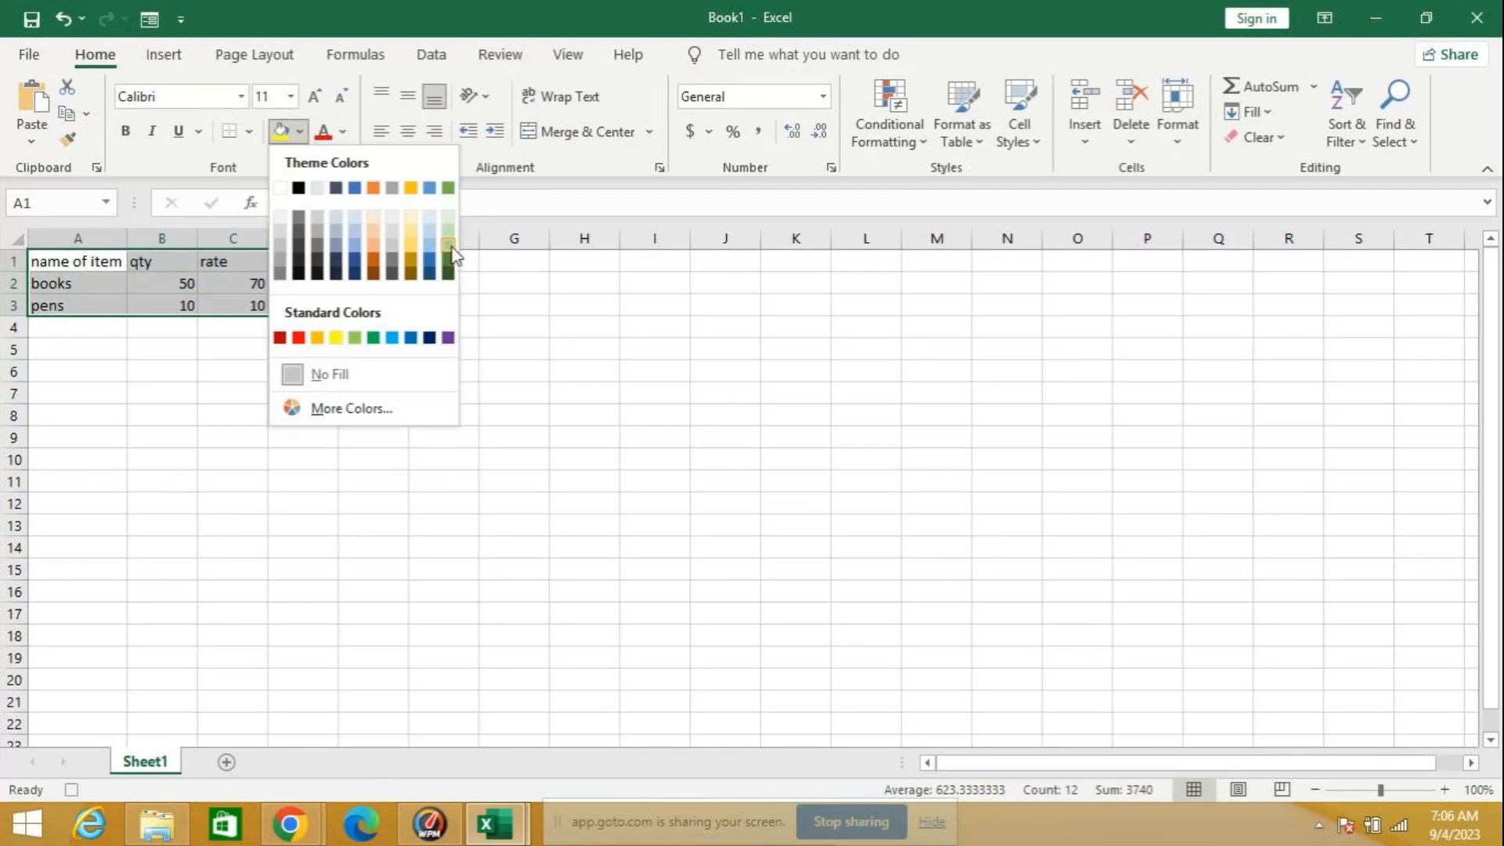
{"action": "left_click", "coordinate": [450, 251]}
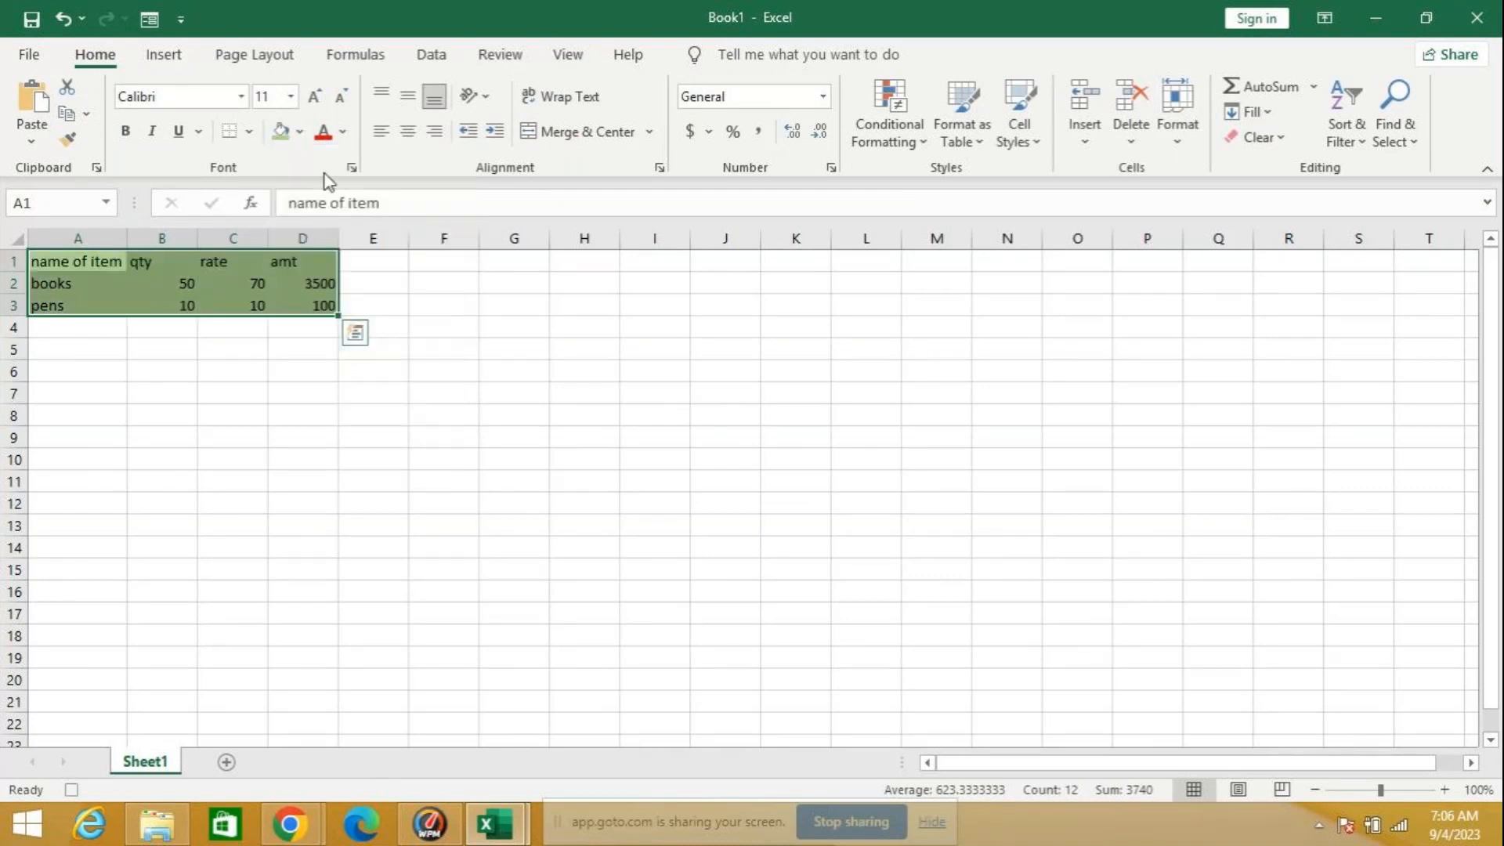
{"action": "left_click", "coordinate": [344, 133]}
{"action": "left_click", "coordinate": [453, 293]}
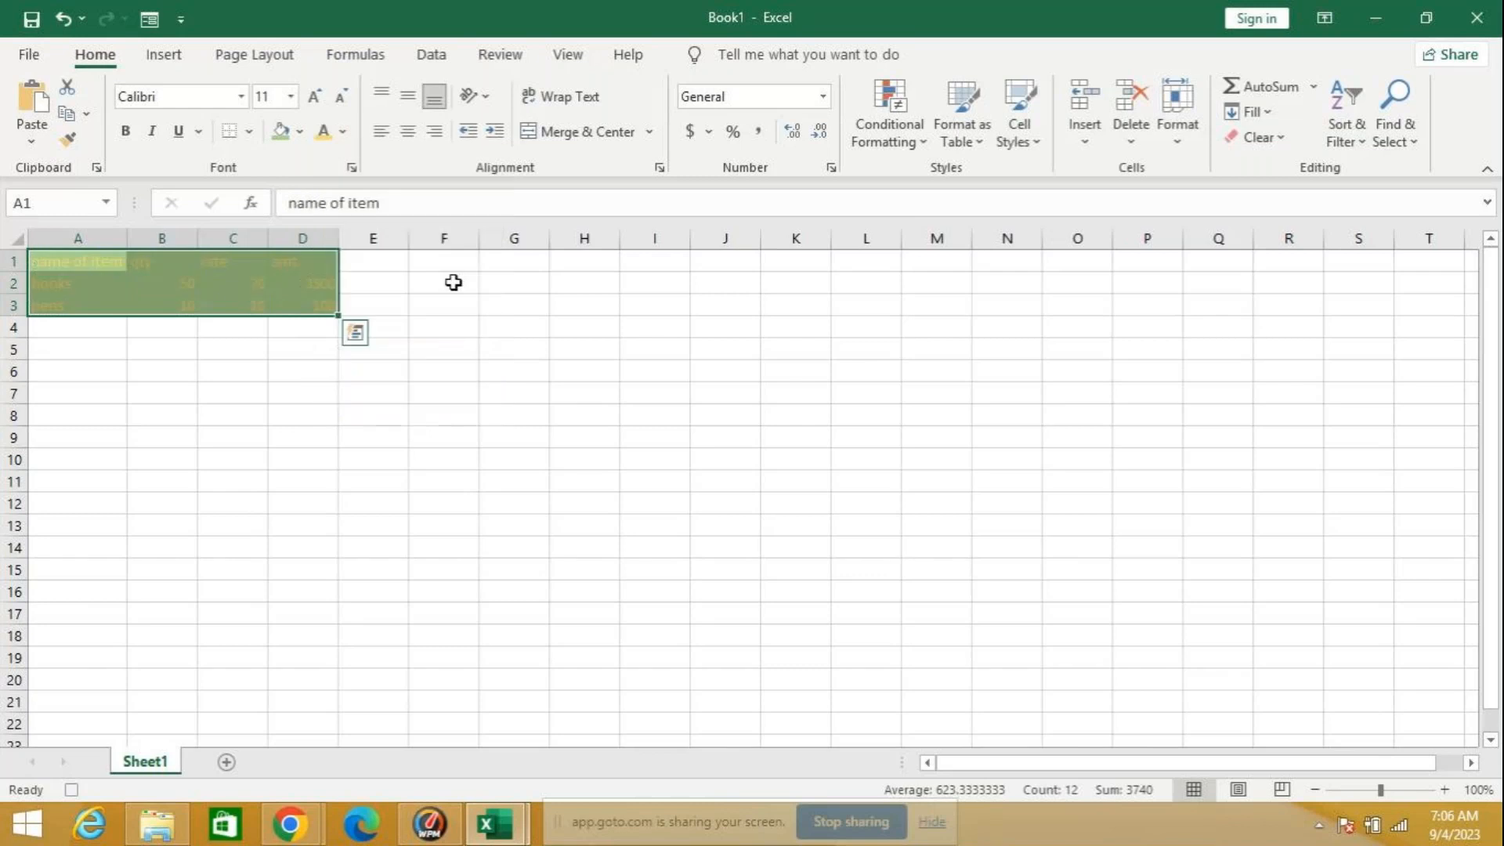
Step: Apply All Borders and bold text to the table A1:D3
{"action": "left_click", "coordinate": [251, 131]}
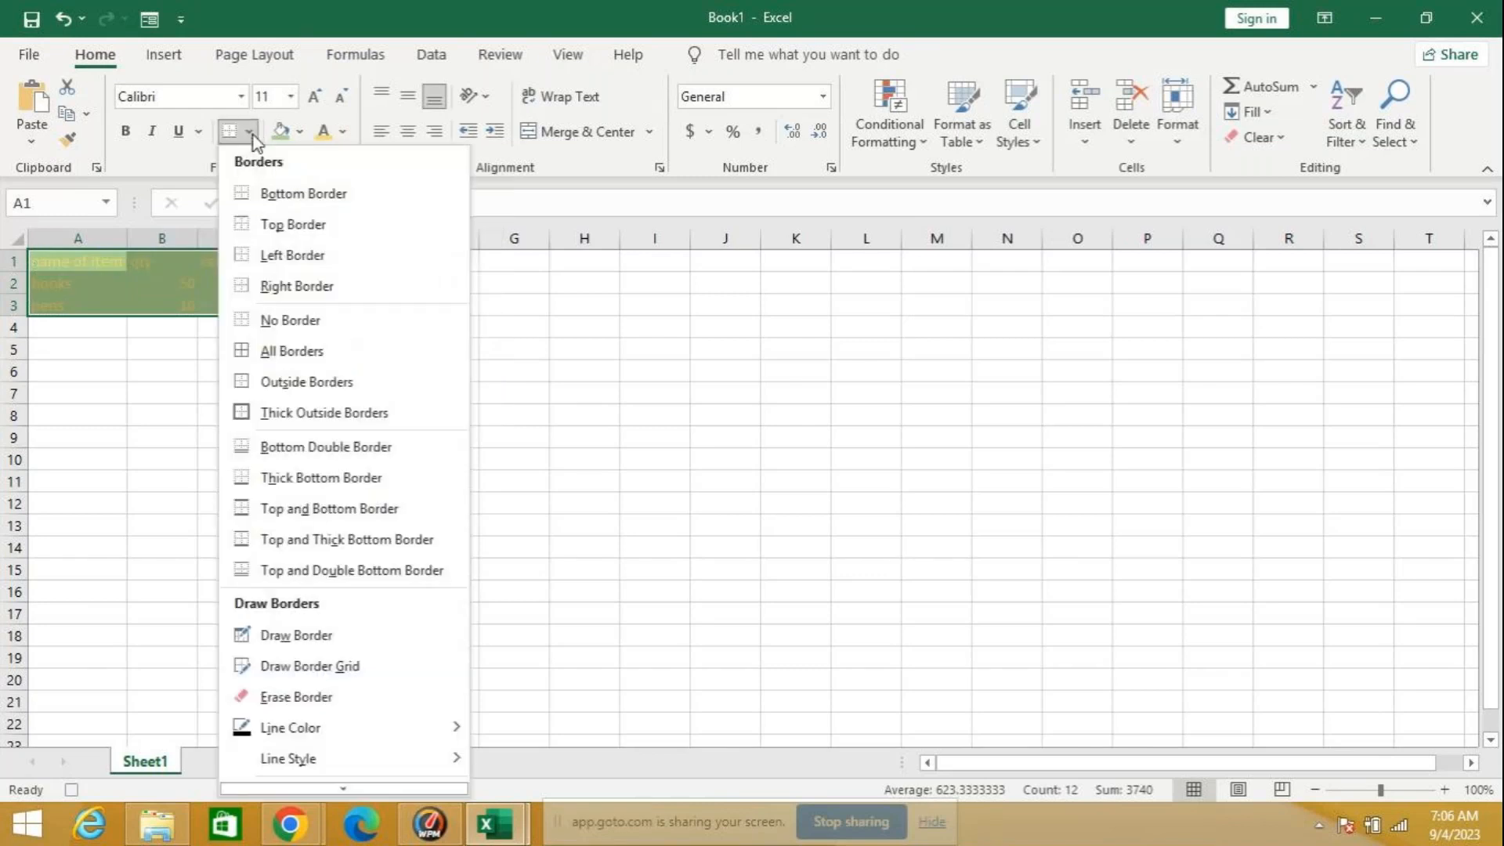
{"action": "left_click", "coordinate": [275, 350]}
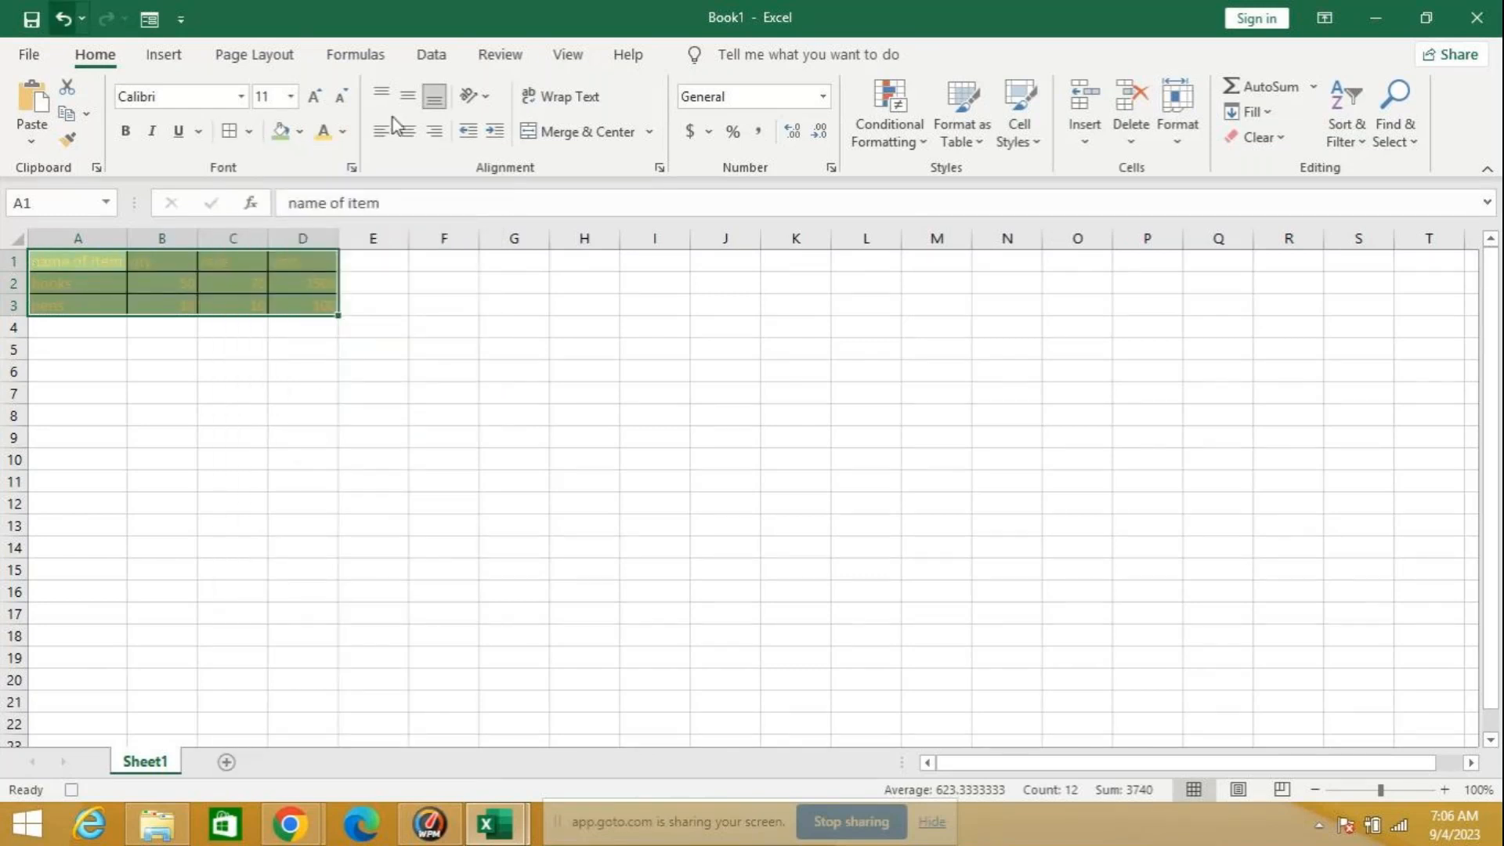
{"action": "left_click", "coordinate": [125, 131]}
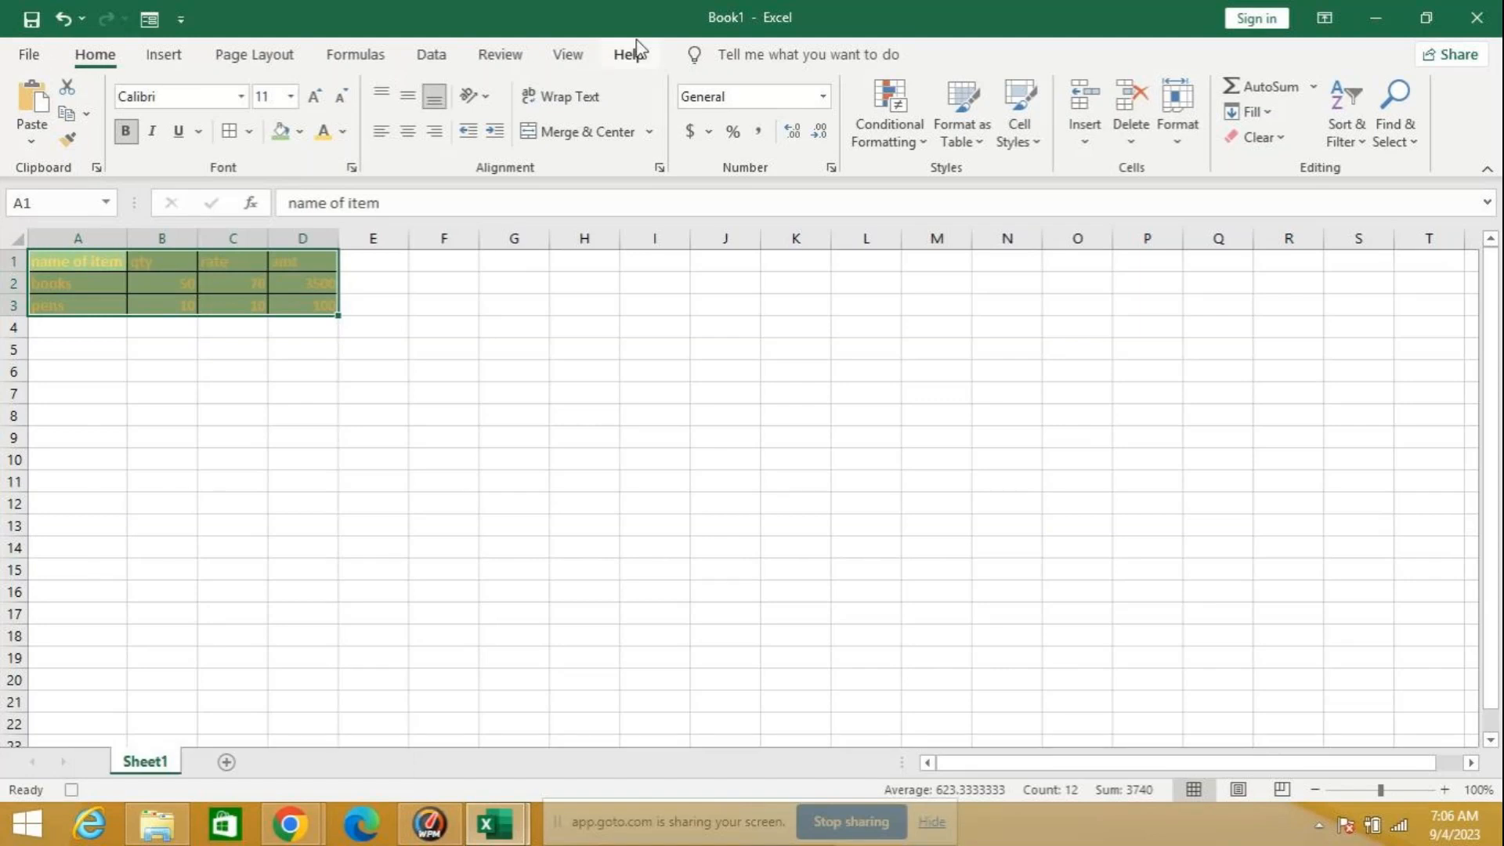
Step: Stop recording the macro
{"action": "left_click", "coordinate": [569, 55]}
{"action": "left_click", "coordinate": [1140, 143]}
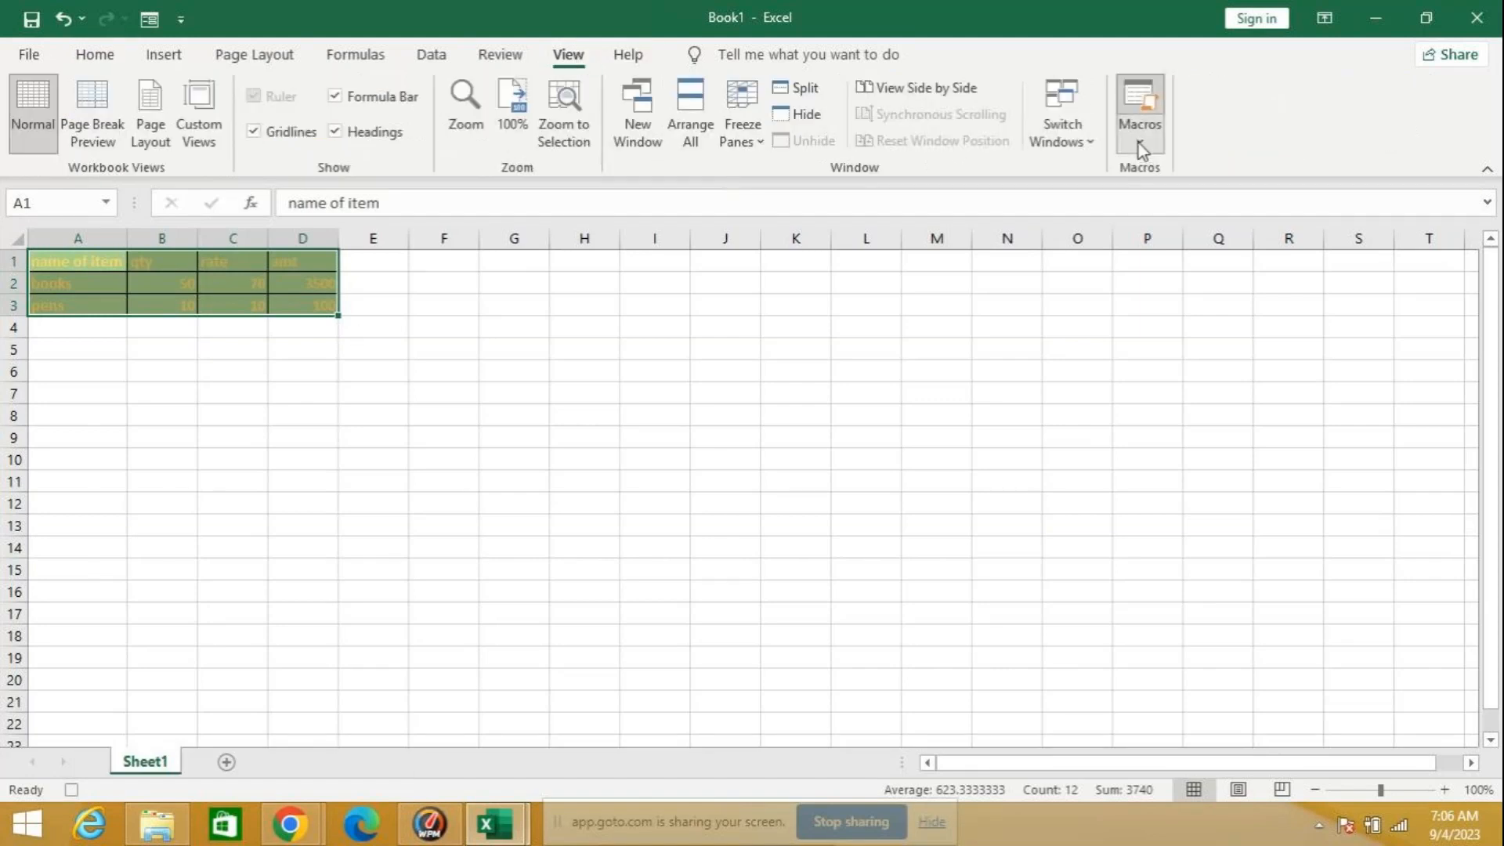
{"action": "left_click", "coordinate": [1177, 205]}
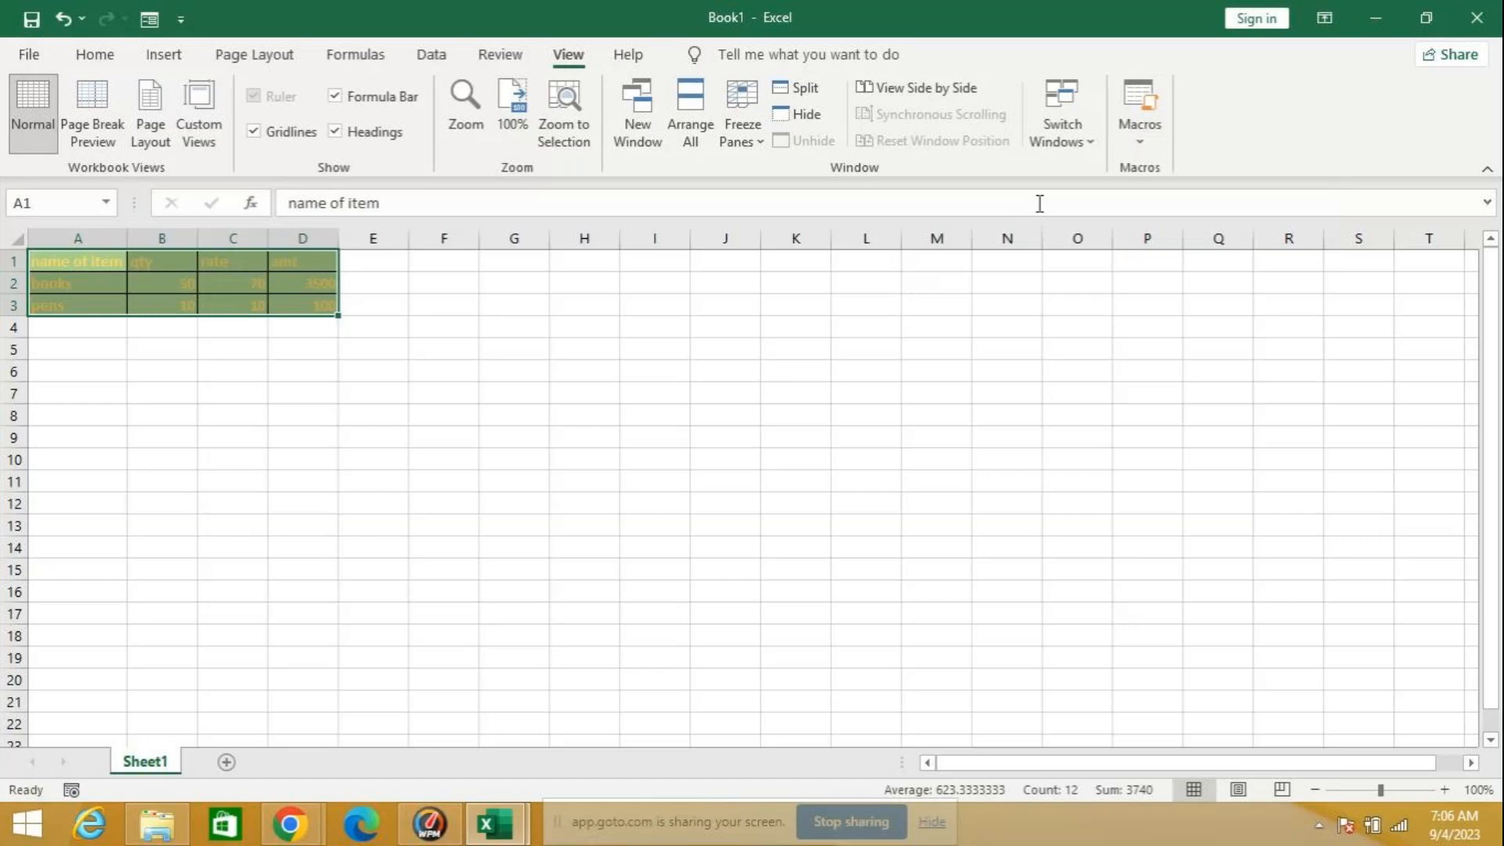
Step: Add a new worksheet and run the recorded macro on it to reproduce the formatted item table
{"action": "left_click", "coordinate": [84, 392]}
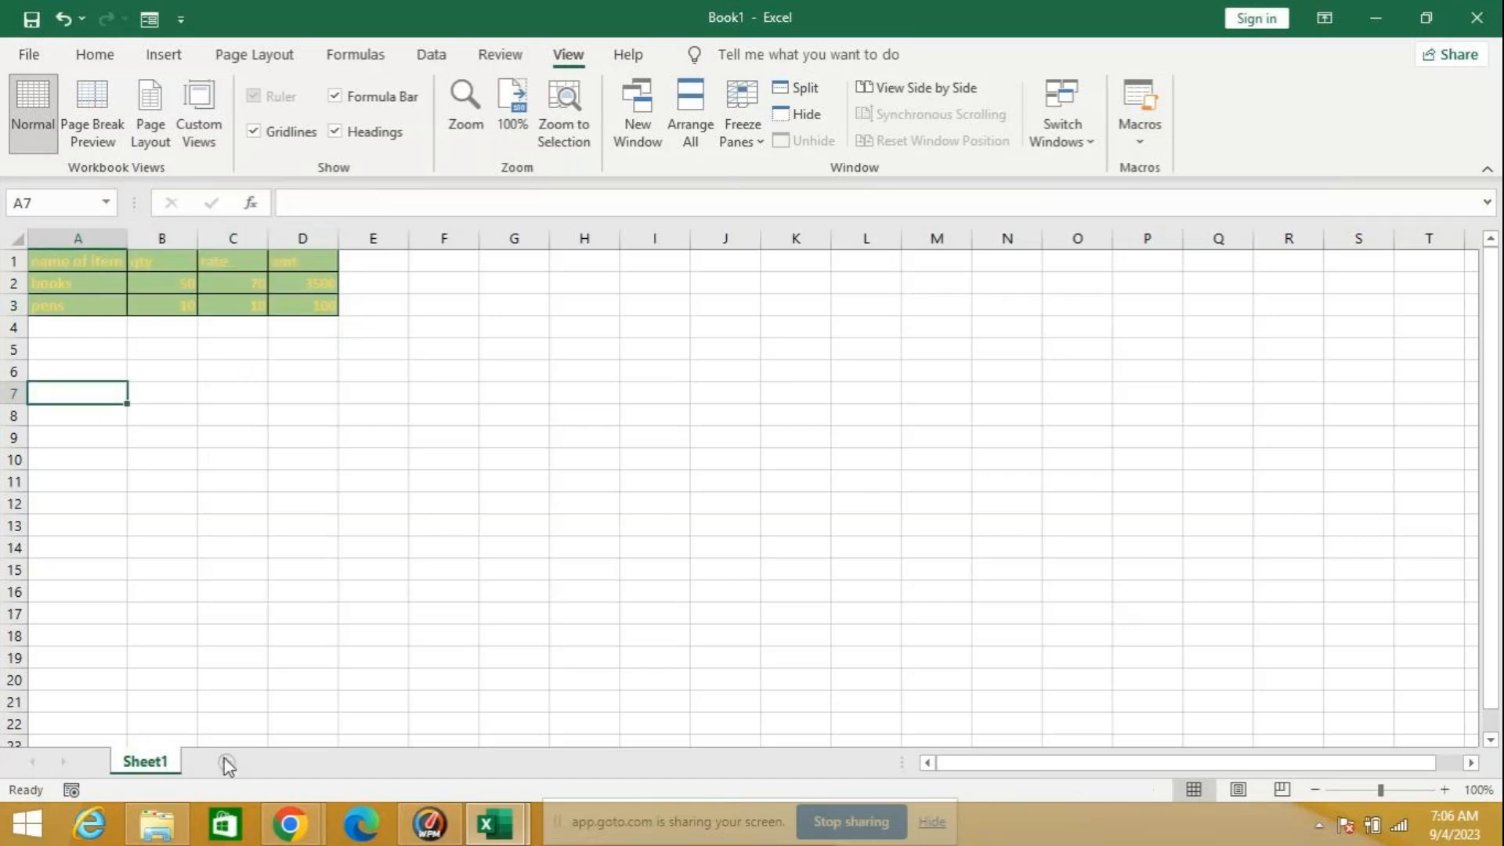
{"action": "left_click", "coordinate": [226, 763]}
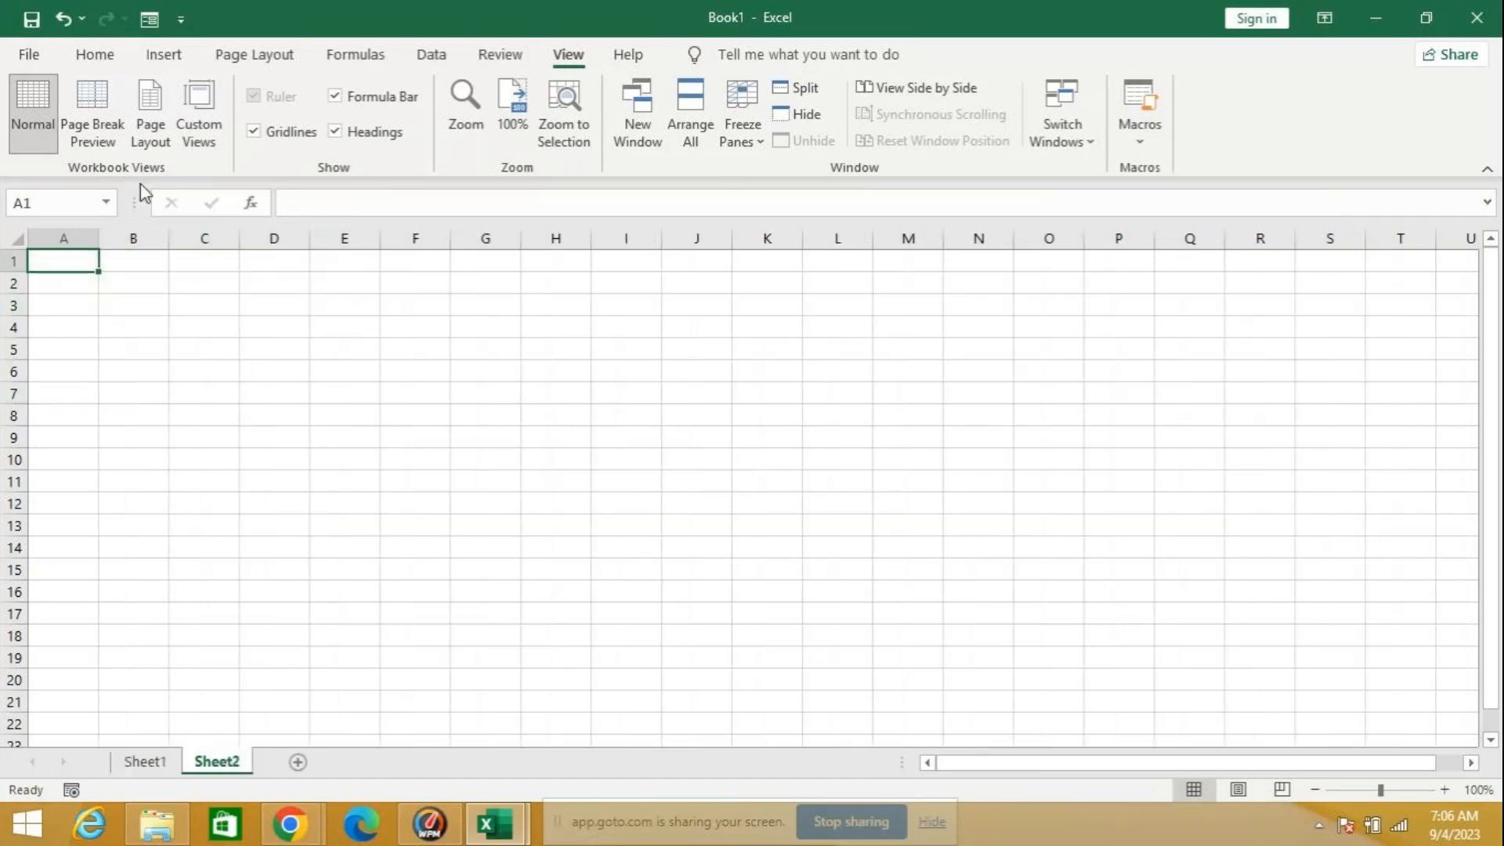
{"action": "key", "text": "ctrl+m"}
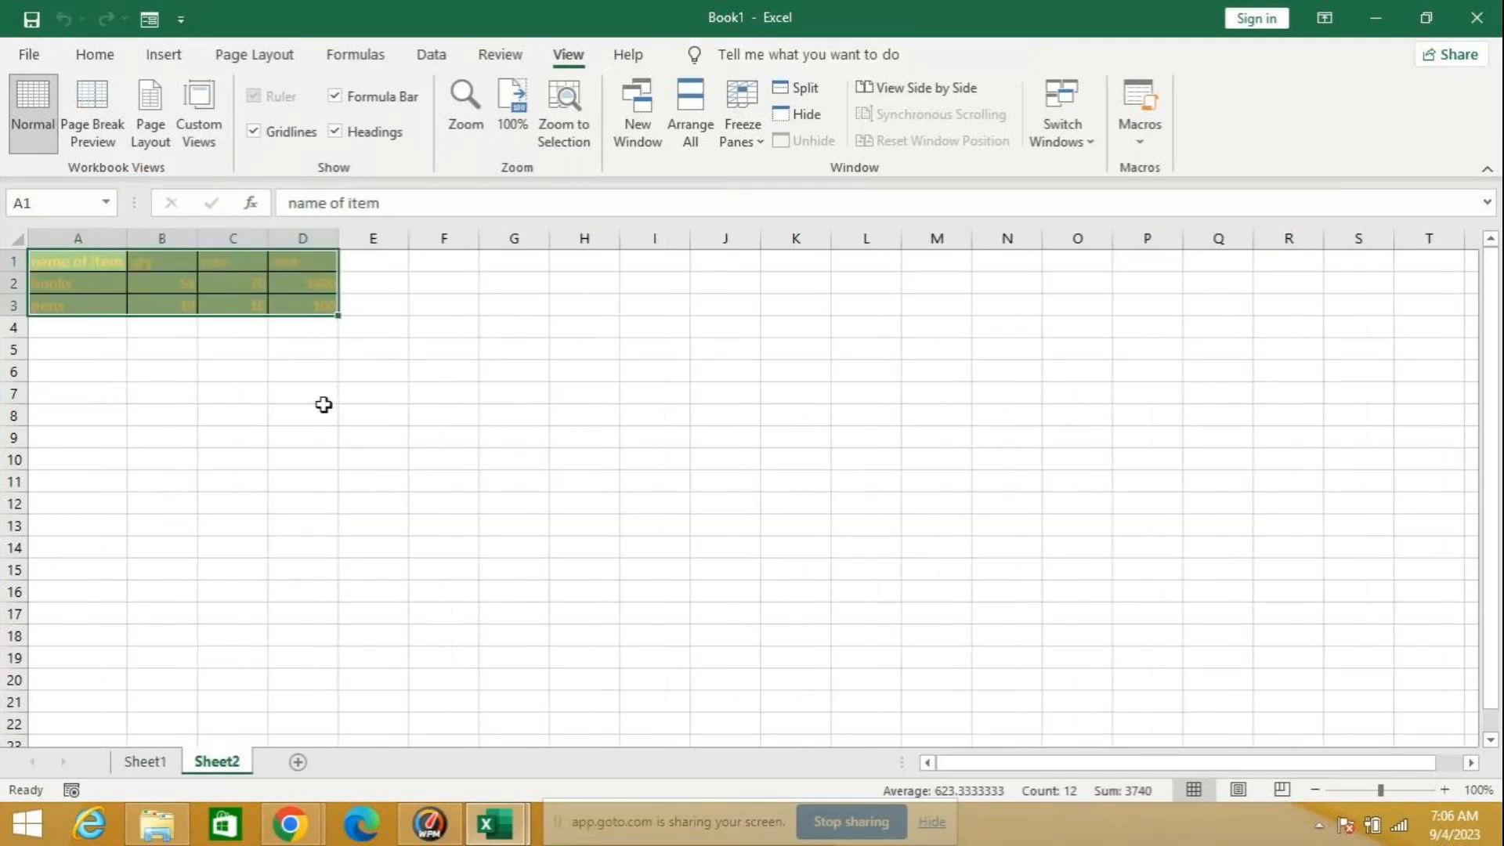
Step: Run Macro1 again on Sheet2 with cell A10 as the active cell
{"action": "left_click", "coordinate": [51, 462]}
{"action": "left_click", "coordinate": [1145, 125]}
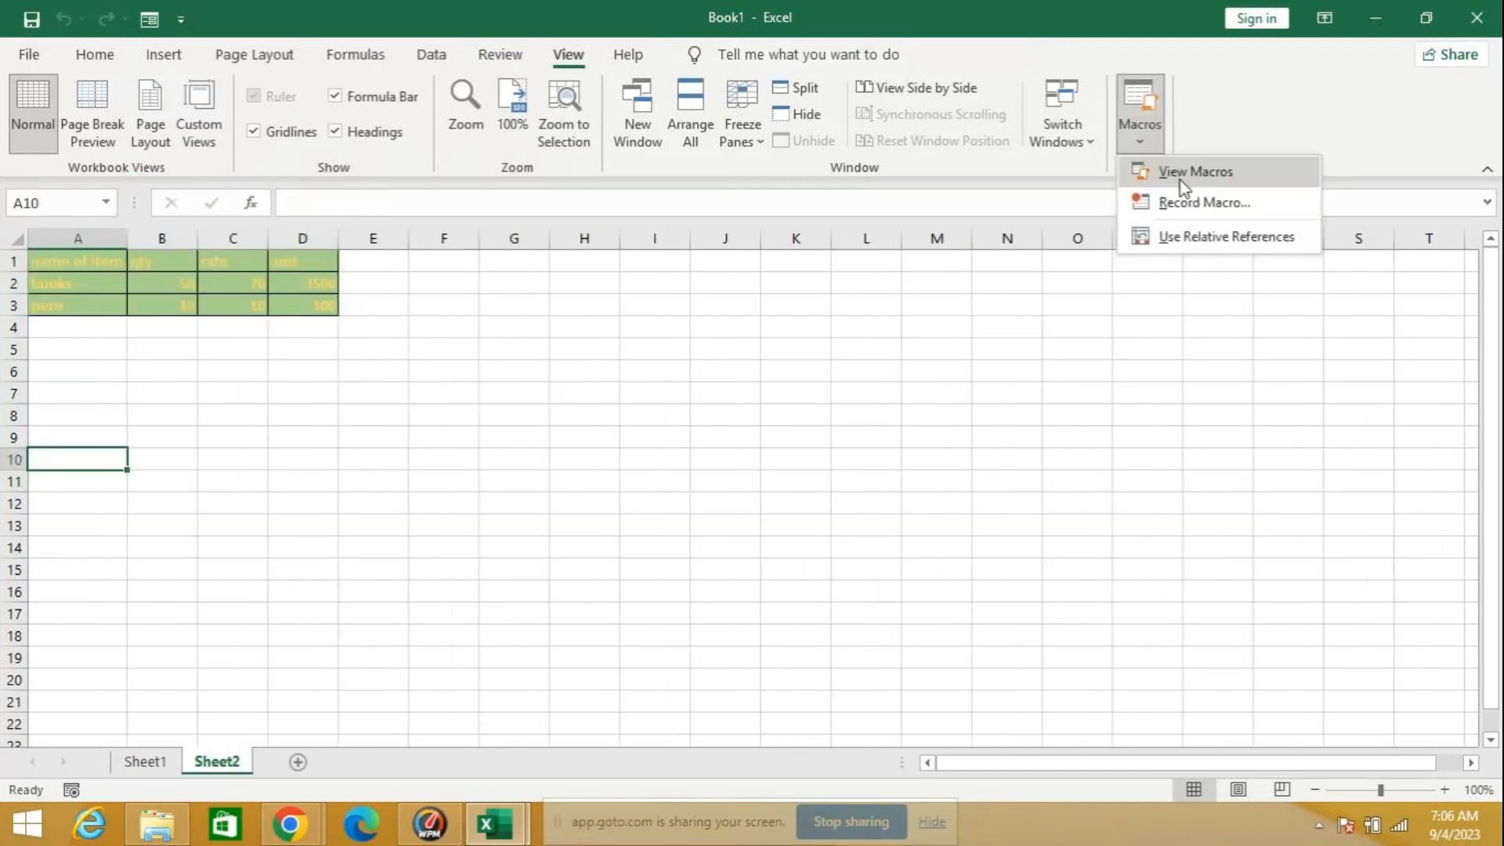
{"action": "left_click", "coordinate": [1181, 173]}
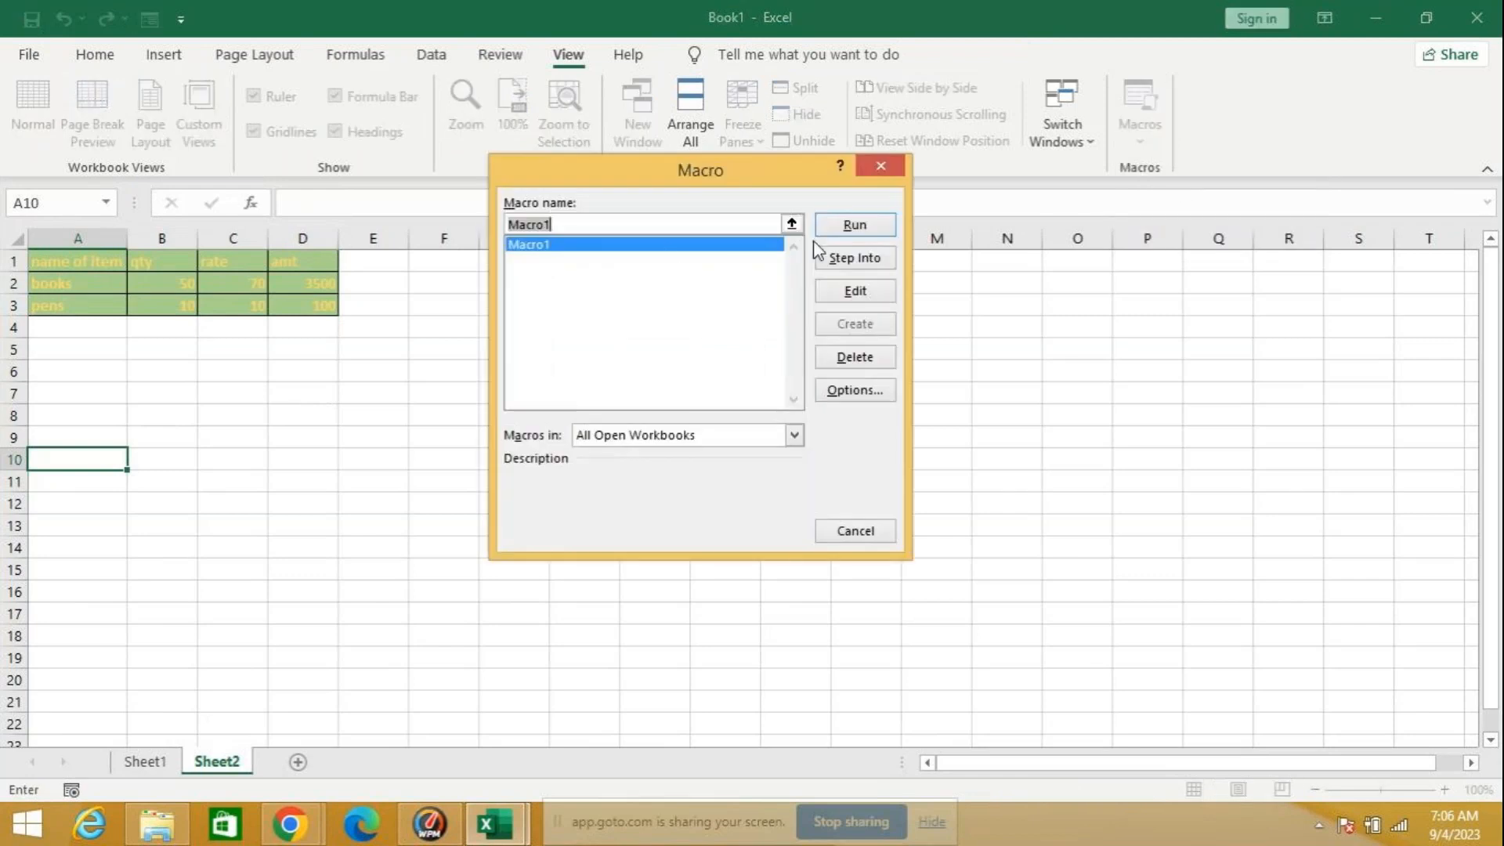
{"action": "left_click", "coordinate": [834, 227]}
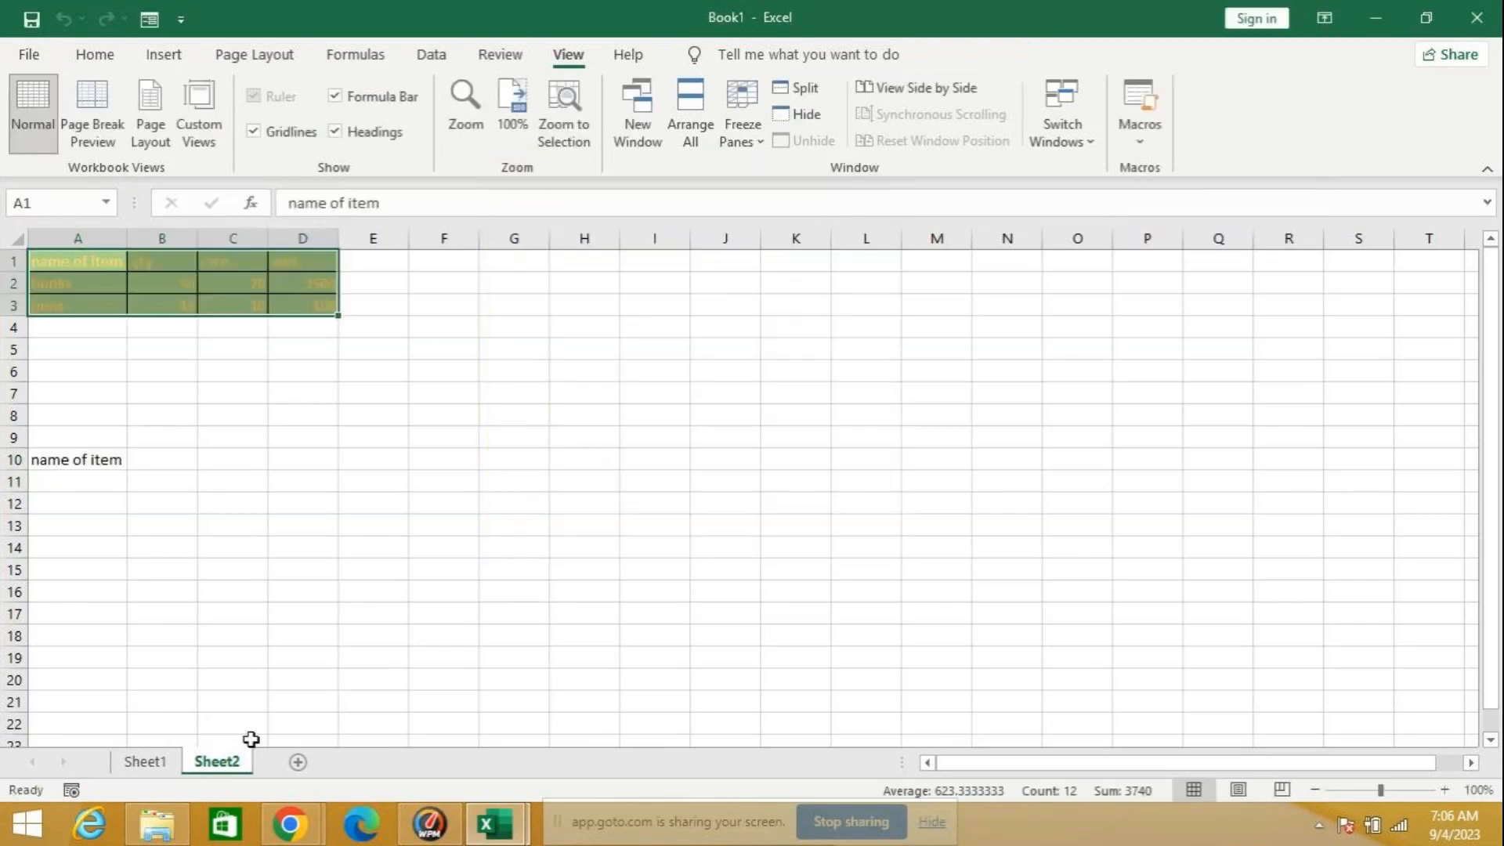
Step: Add a third worksheet and run Macro1 on it to build the formatted item table
{"action": "left_click", "coordinate": [297, 760]}
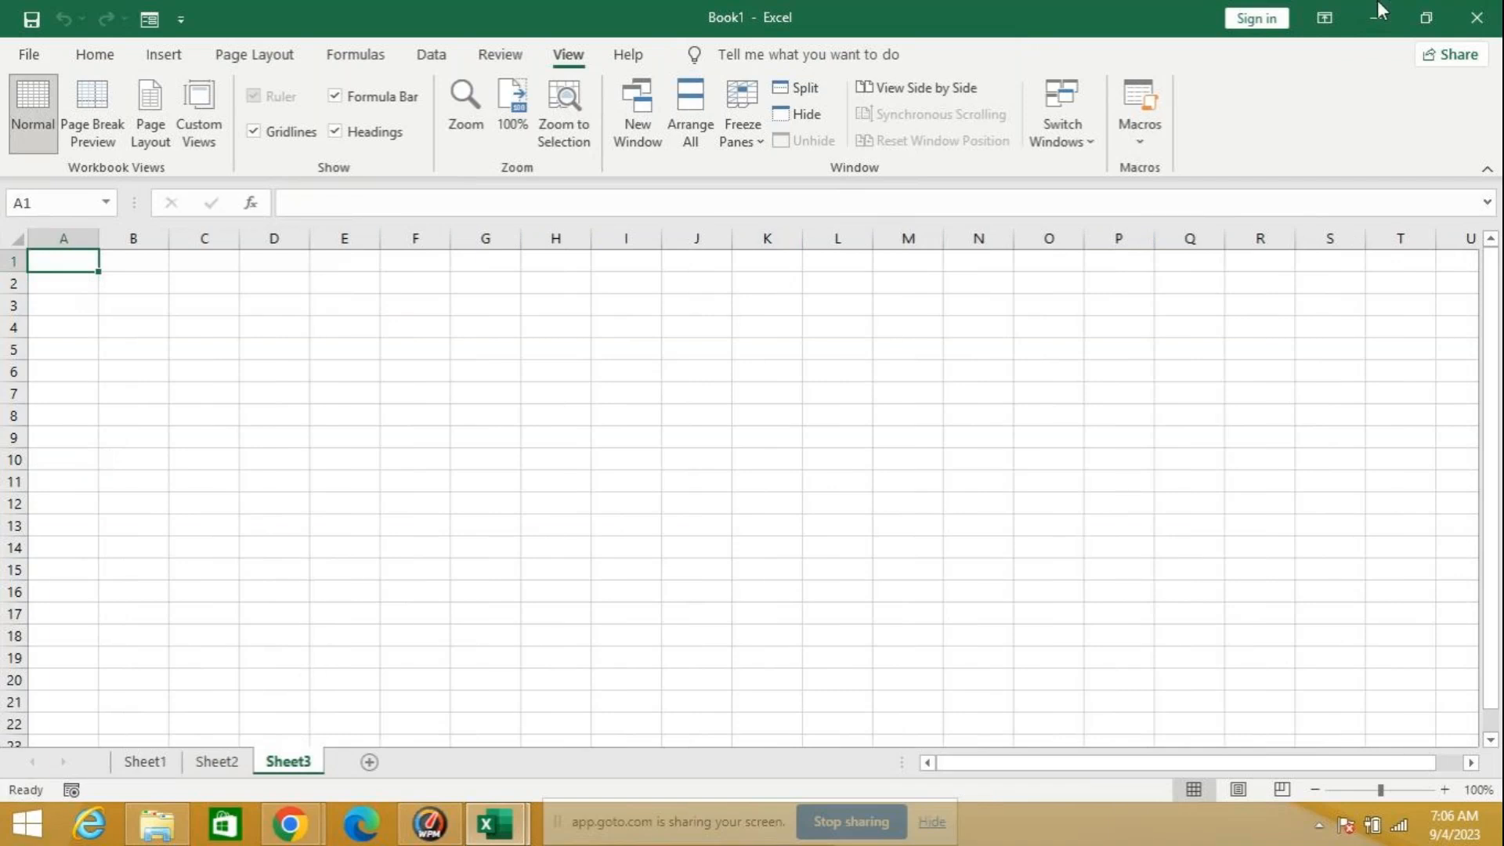
{"action": "left_click", "coordinate": [1156, 140]}
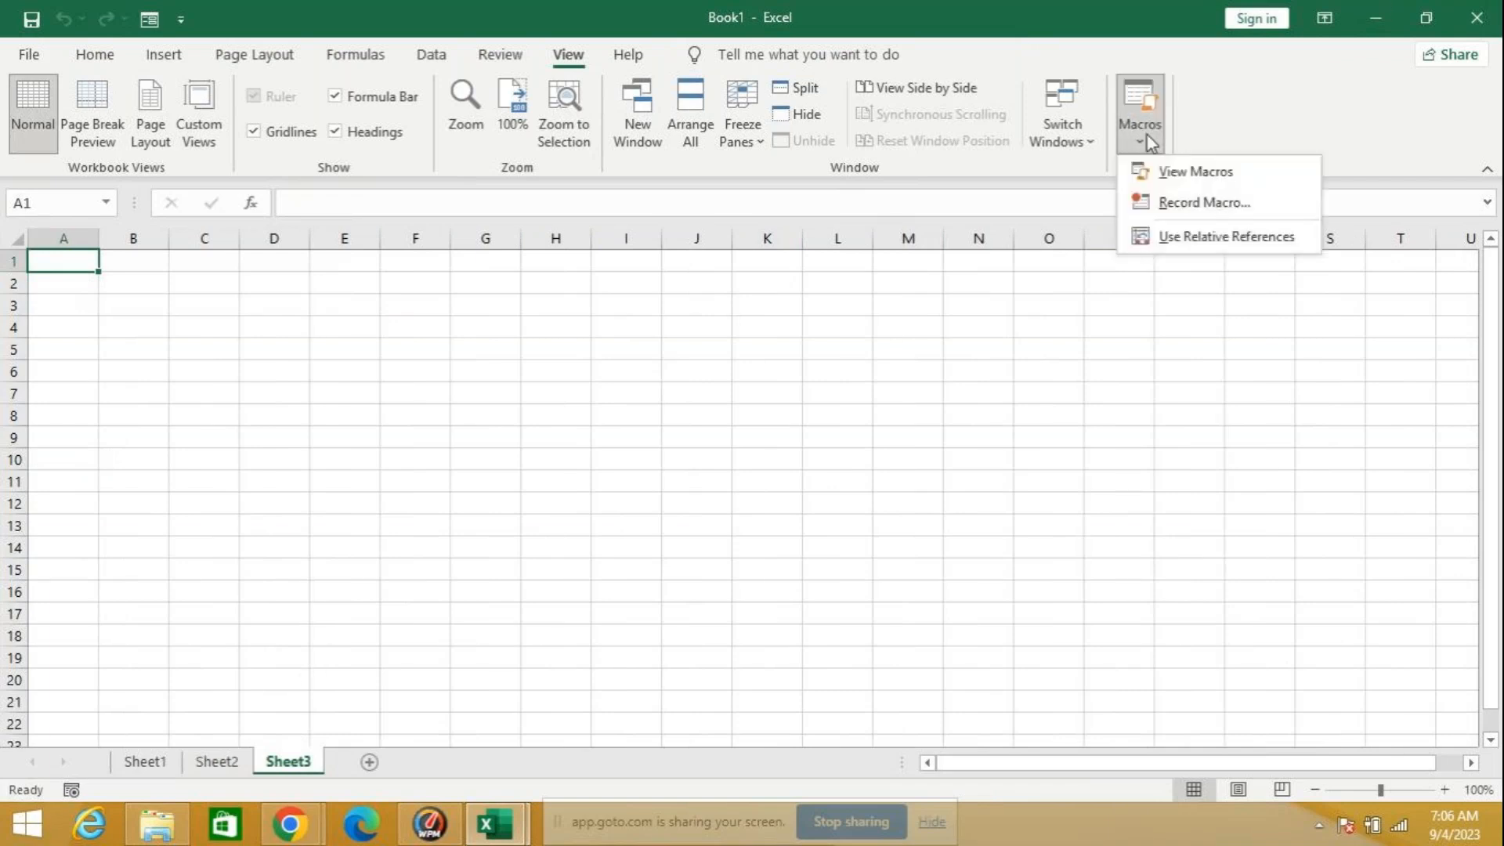
{"action": "left_click", "coordinate": [1172, 176]}
{"action": "left_click", "coordinate": [854, 225]}
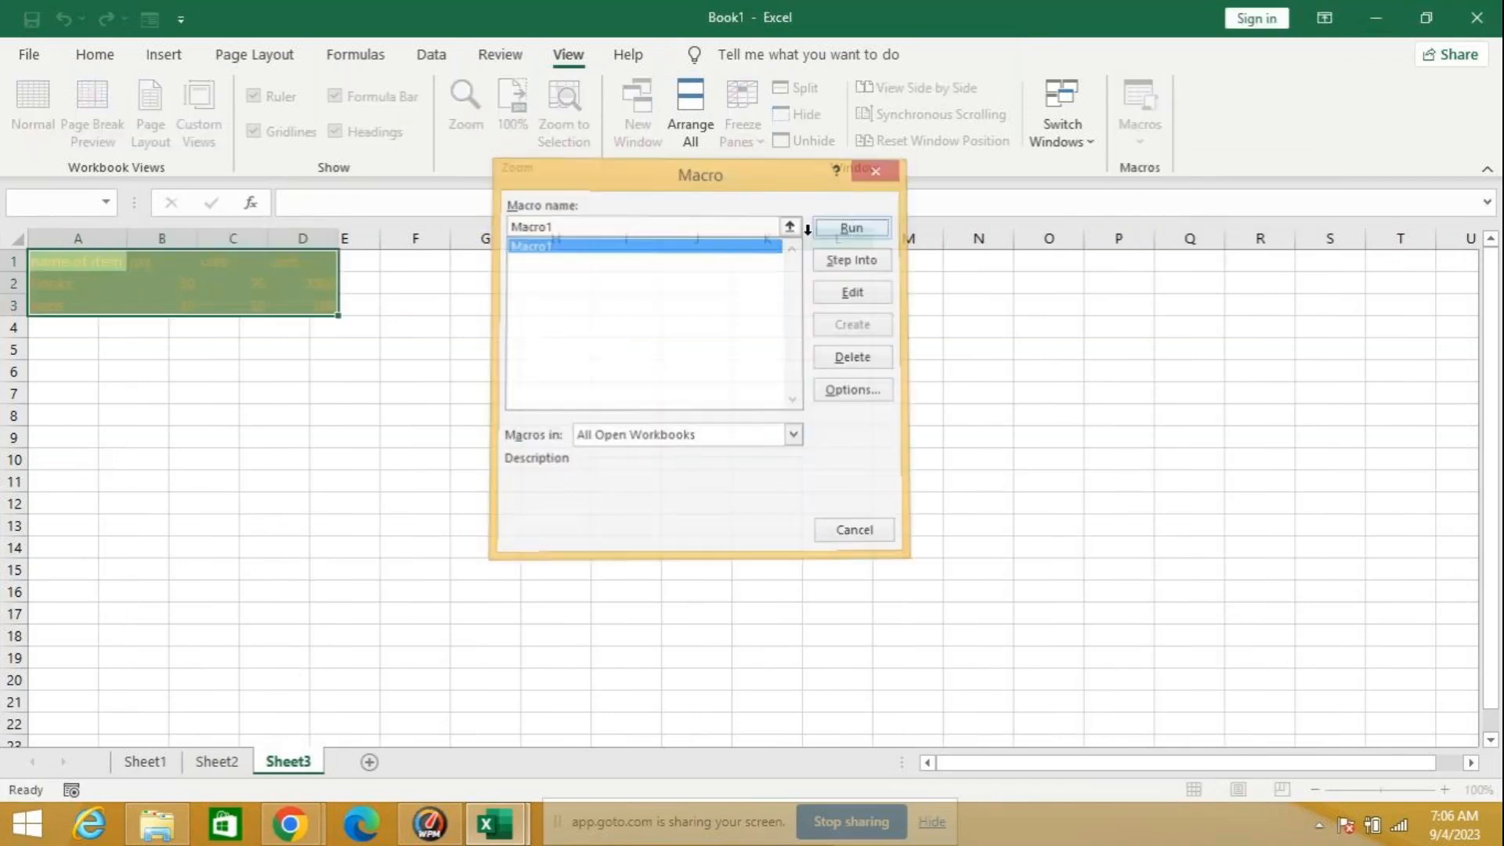
{"action": "left_click", "coordinate": [442, 453]}
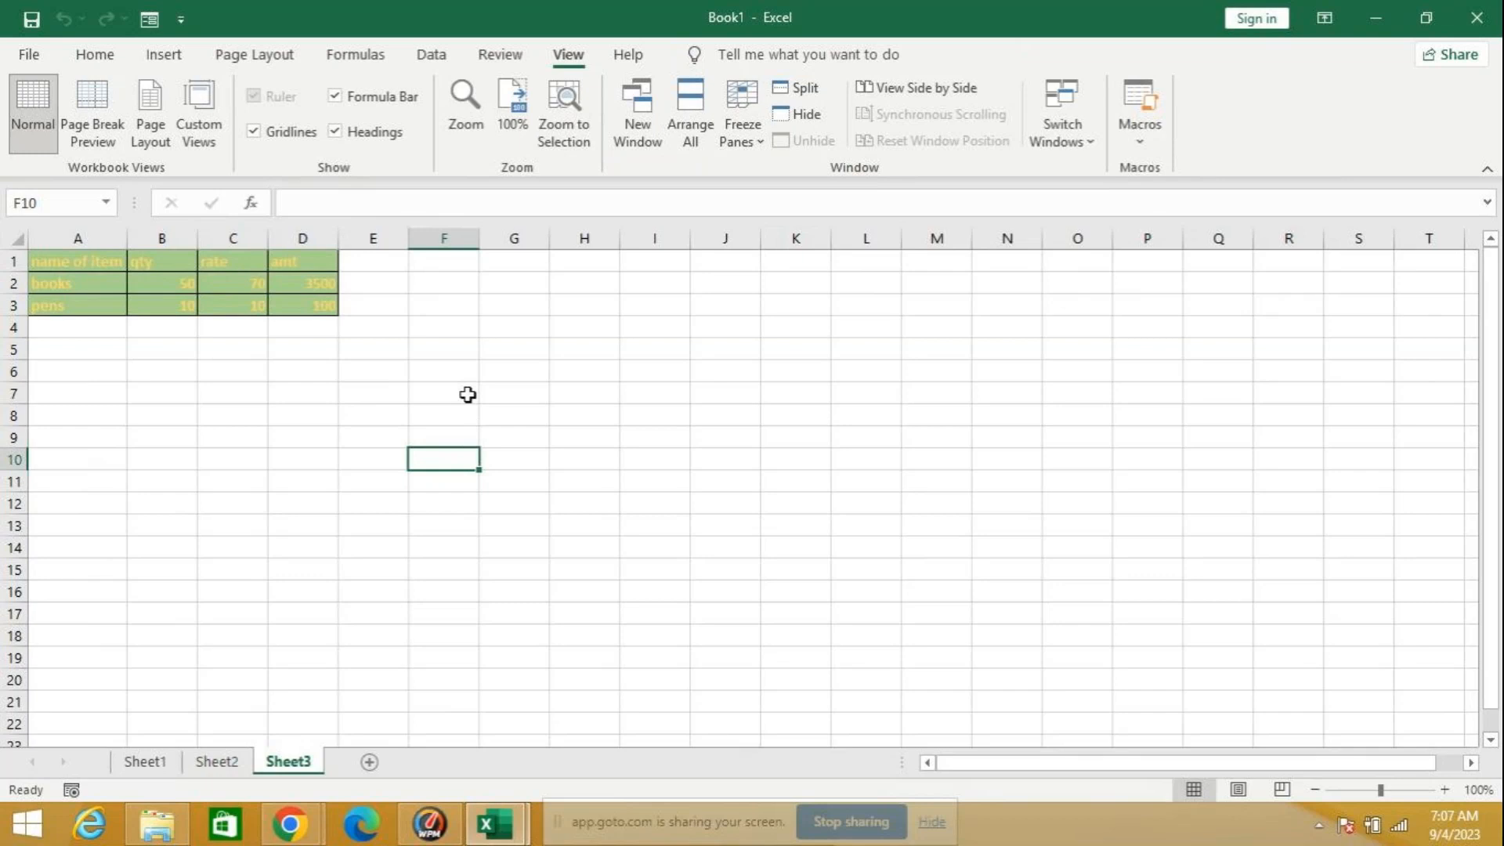
Step: Delete the recorded macro Macro1 from the workbook
{"action": "left_click", "coordinate": [1142, 142]}
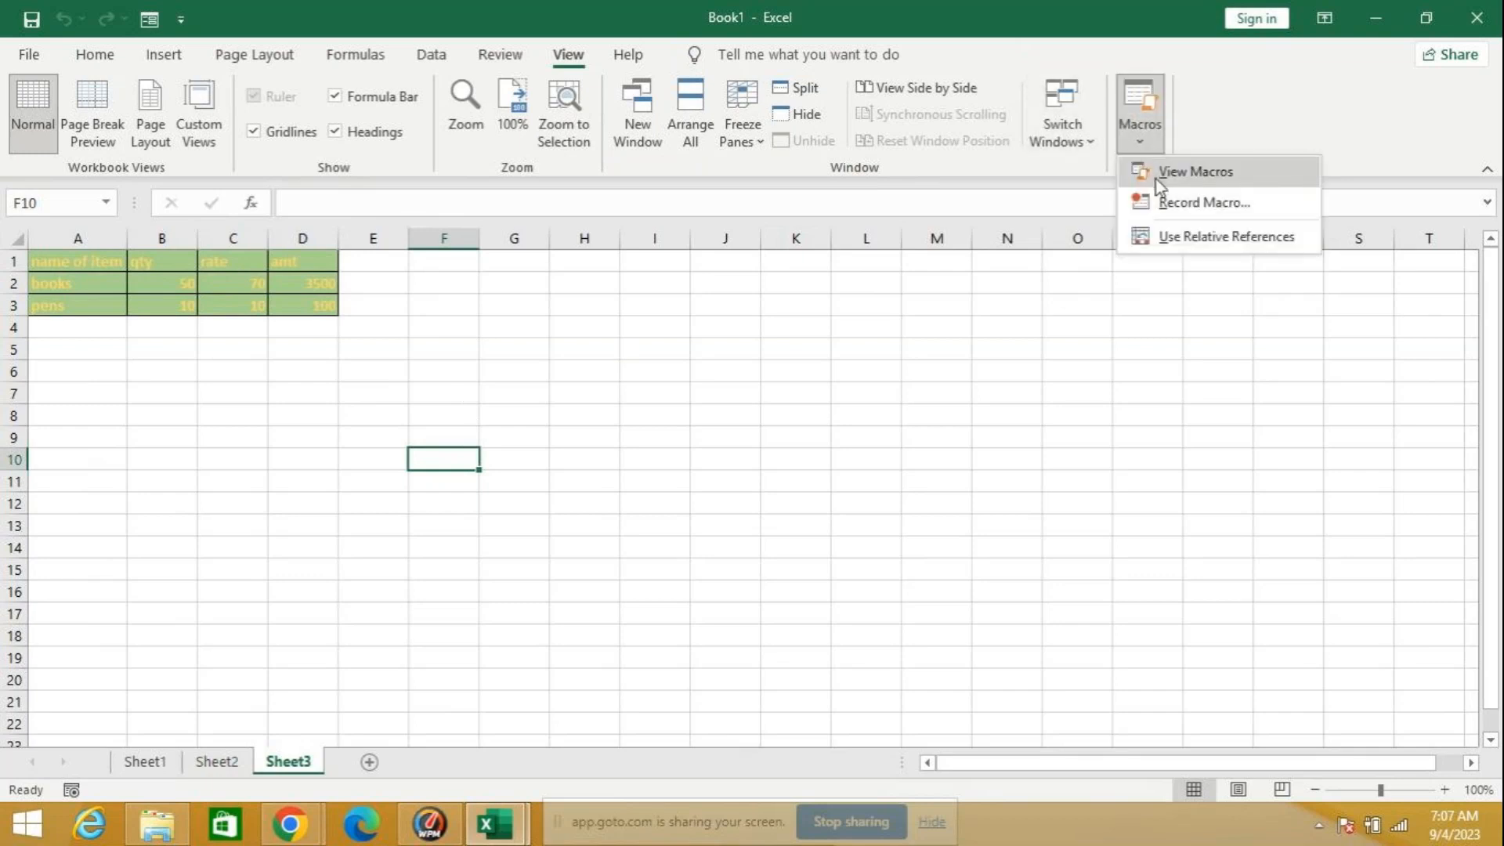
{"action": "left_click", "coordinate": [1156, 173]}
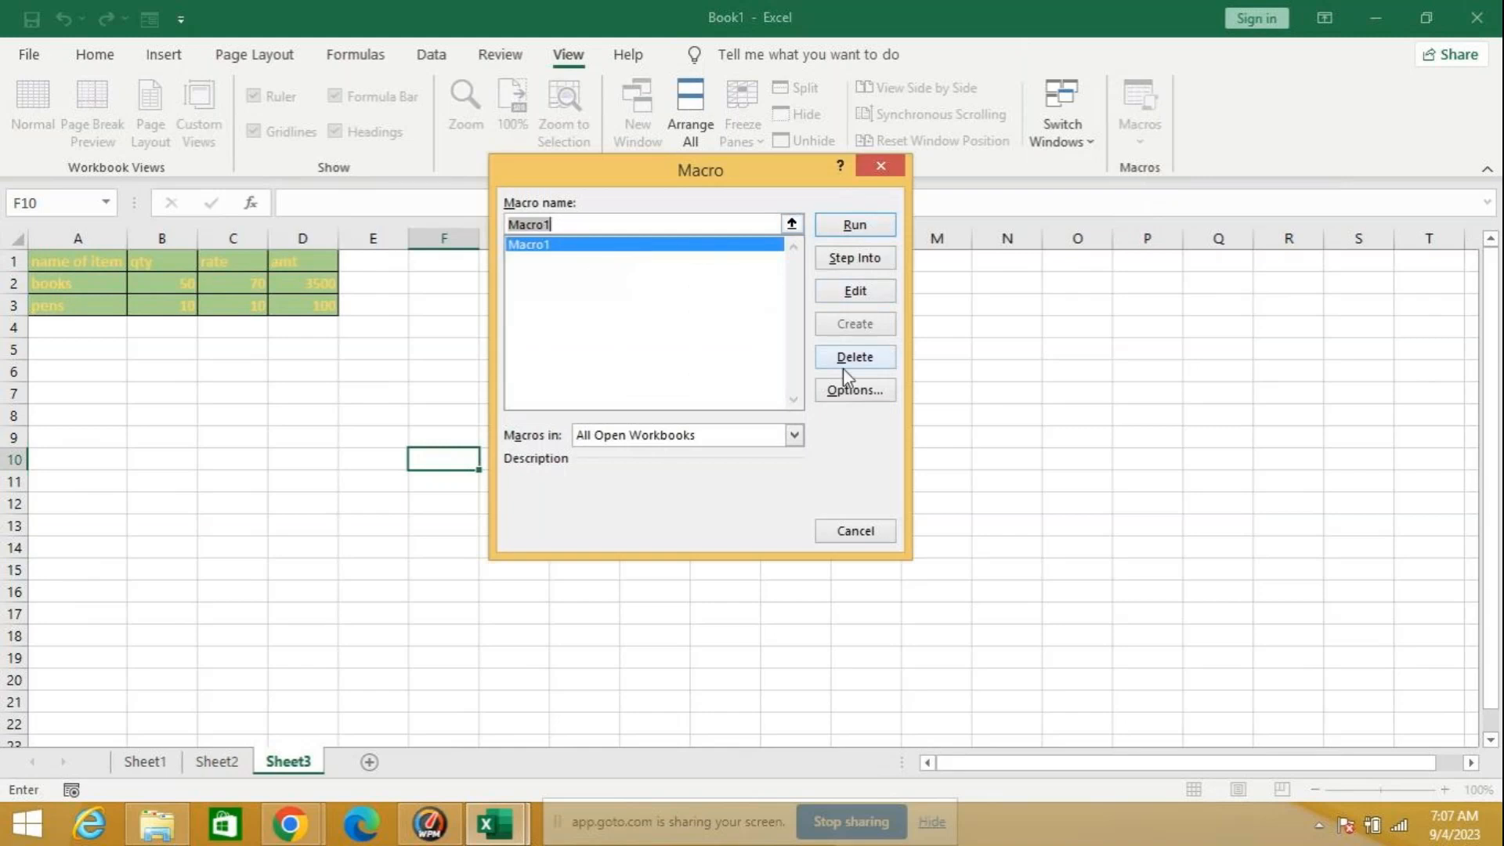
{"action": "left_click", "coordinate": [862, 360]}
{"action": "left_click", "coordinate": [712, 473]}
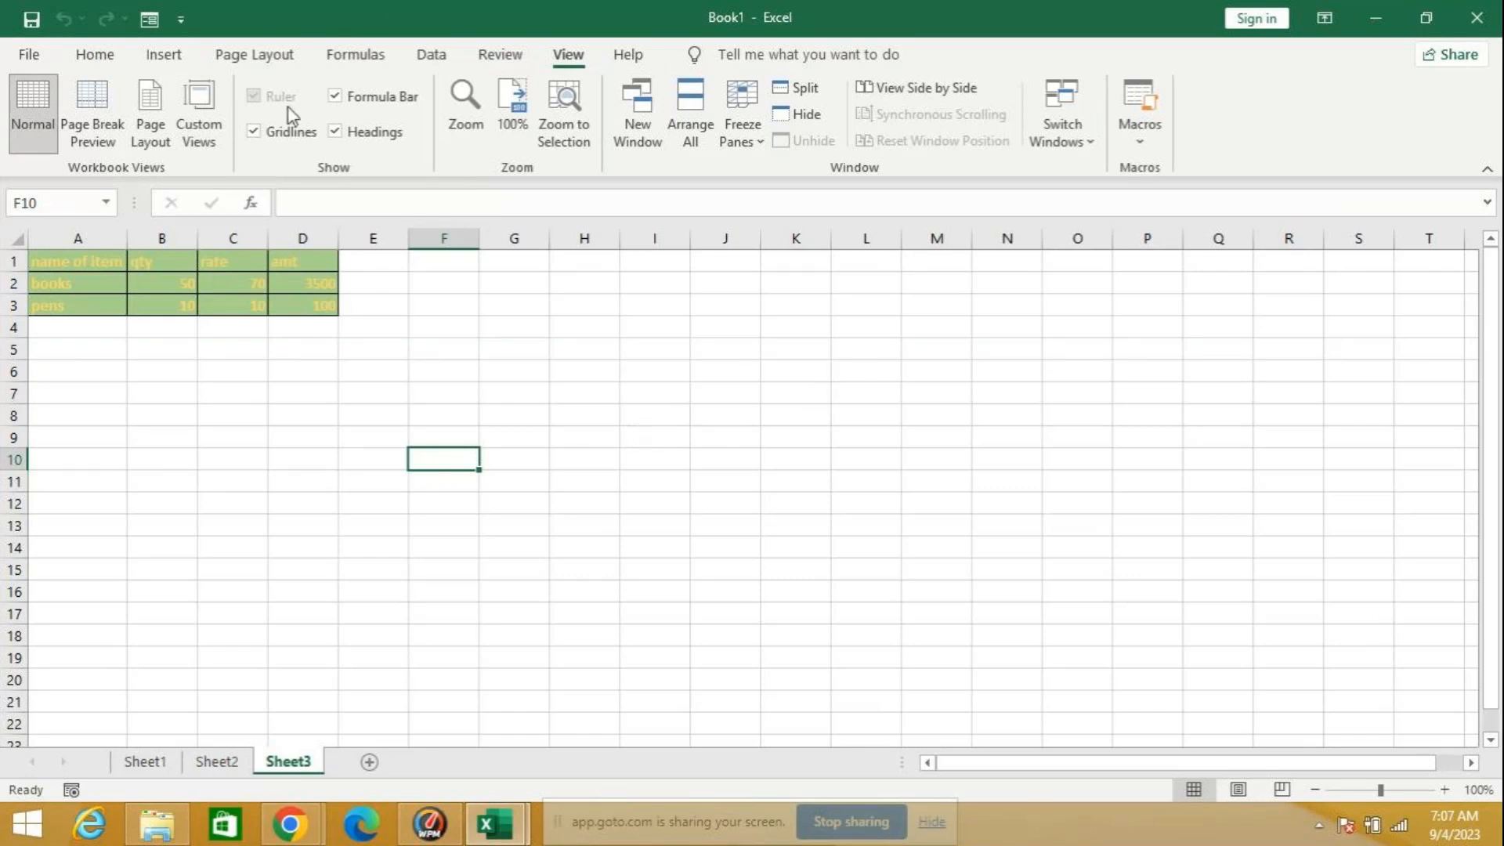
Step: Switch to the open workbook named relative and return to Book1
{"action": "left_click", "coordinate": [1070, 148]}
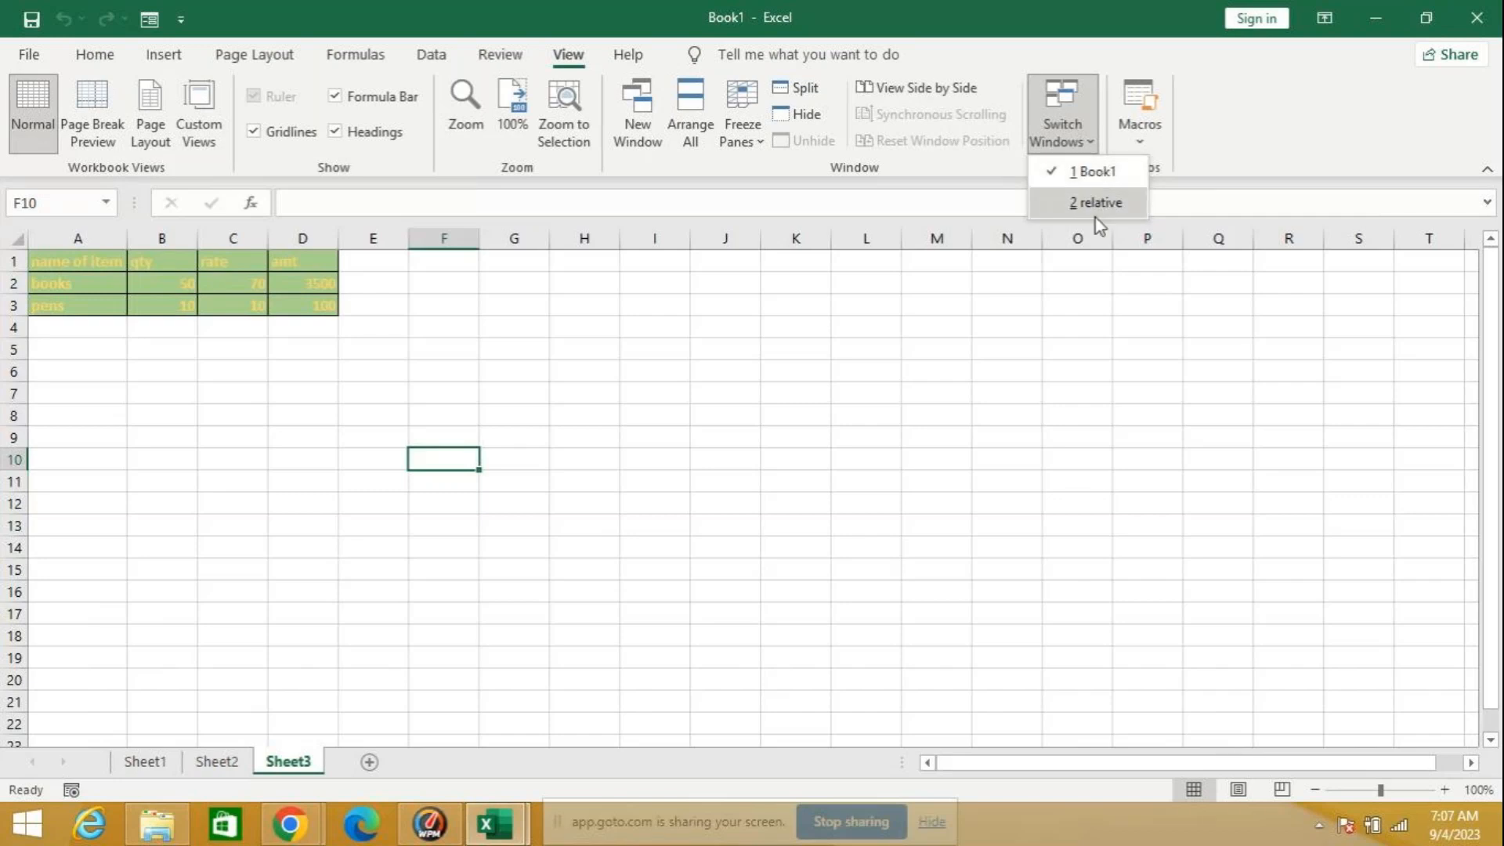
{"action": "left_click", "coordinate": [1096, 175]}
{"action": "left_click", "coordinate": [1070, 158]}
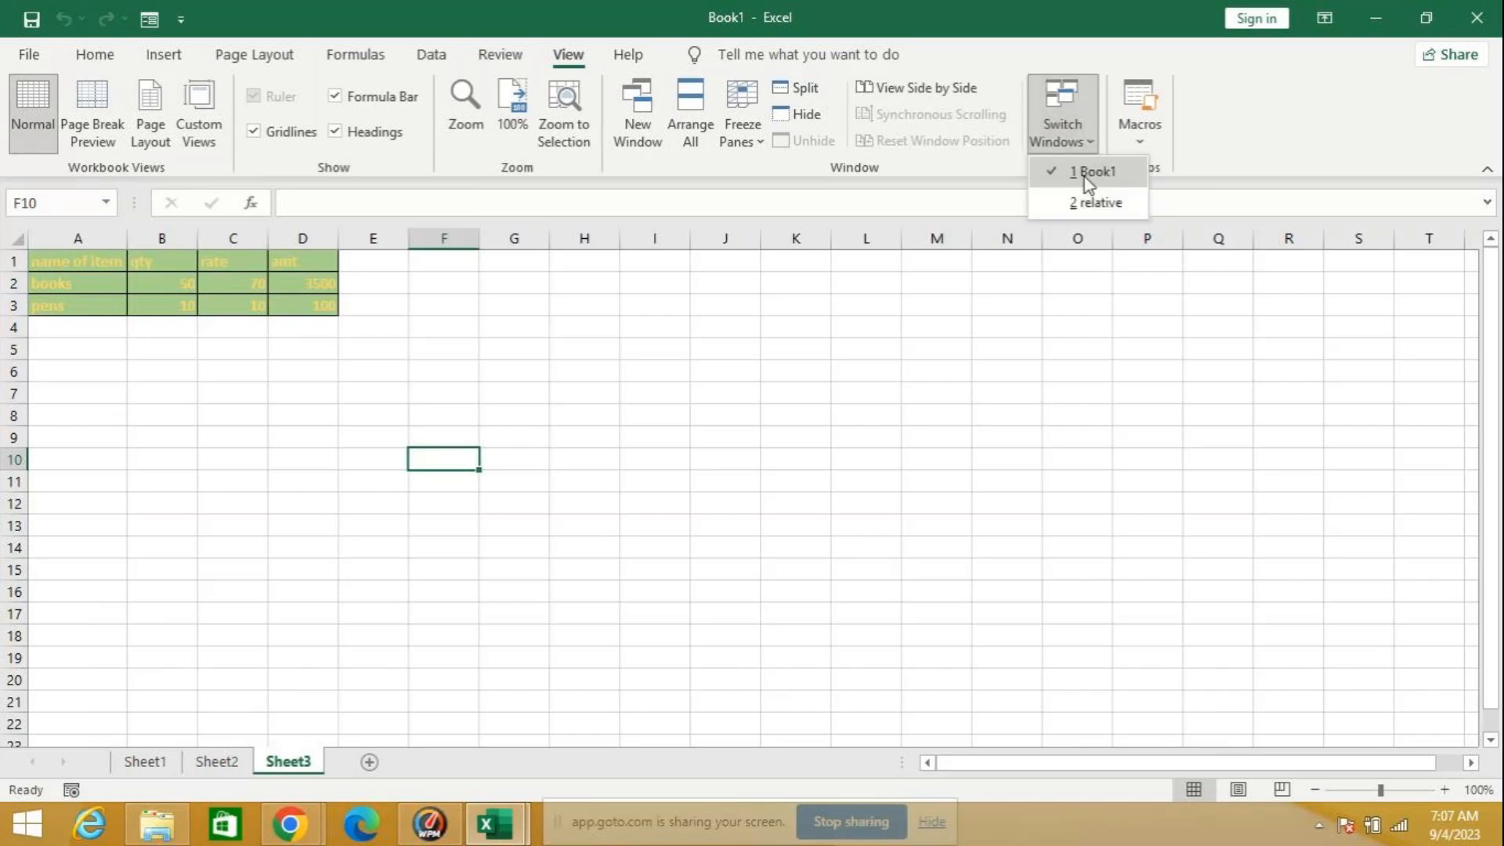
{"action": "left_click", "coordinate": [1081, 199]}
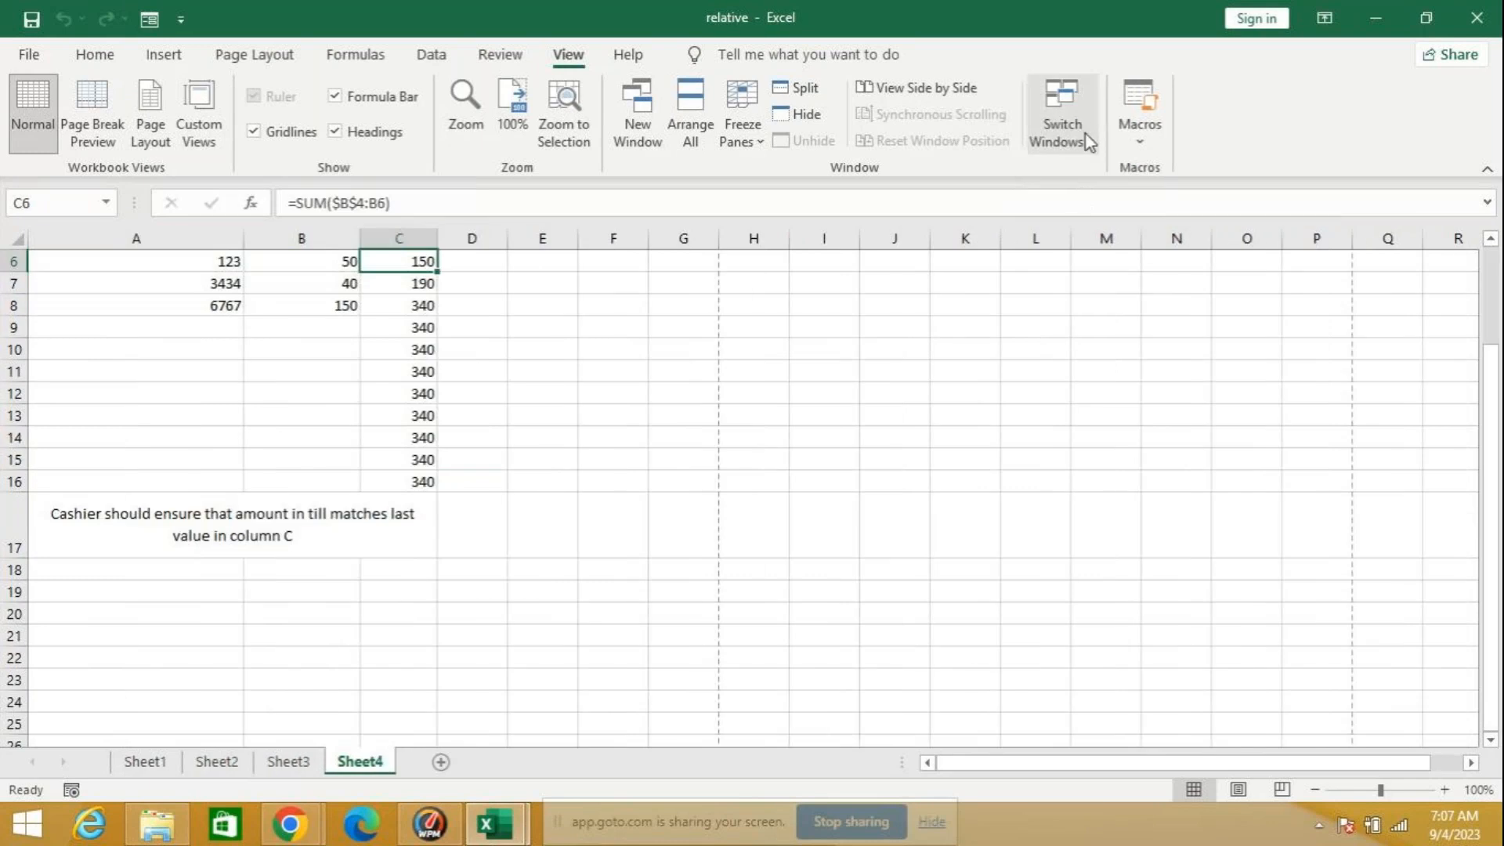
{"action": "left_click", "coordinate": [1085, 134]}
{"action": "left_click", "coordinate": [1100, 176]}
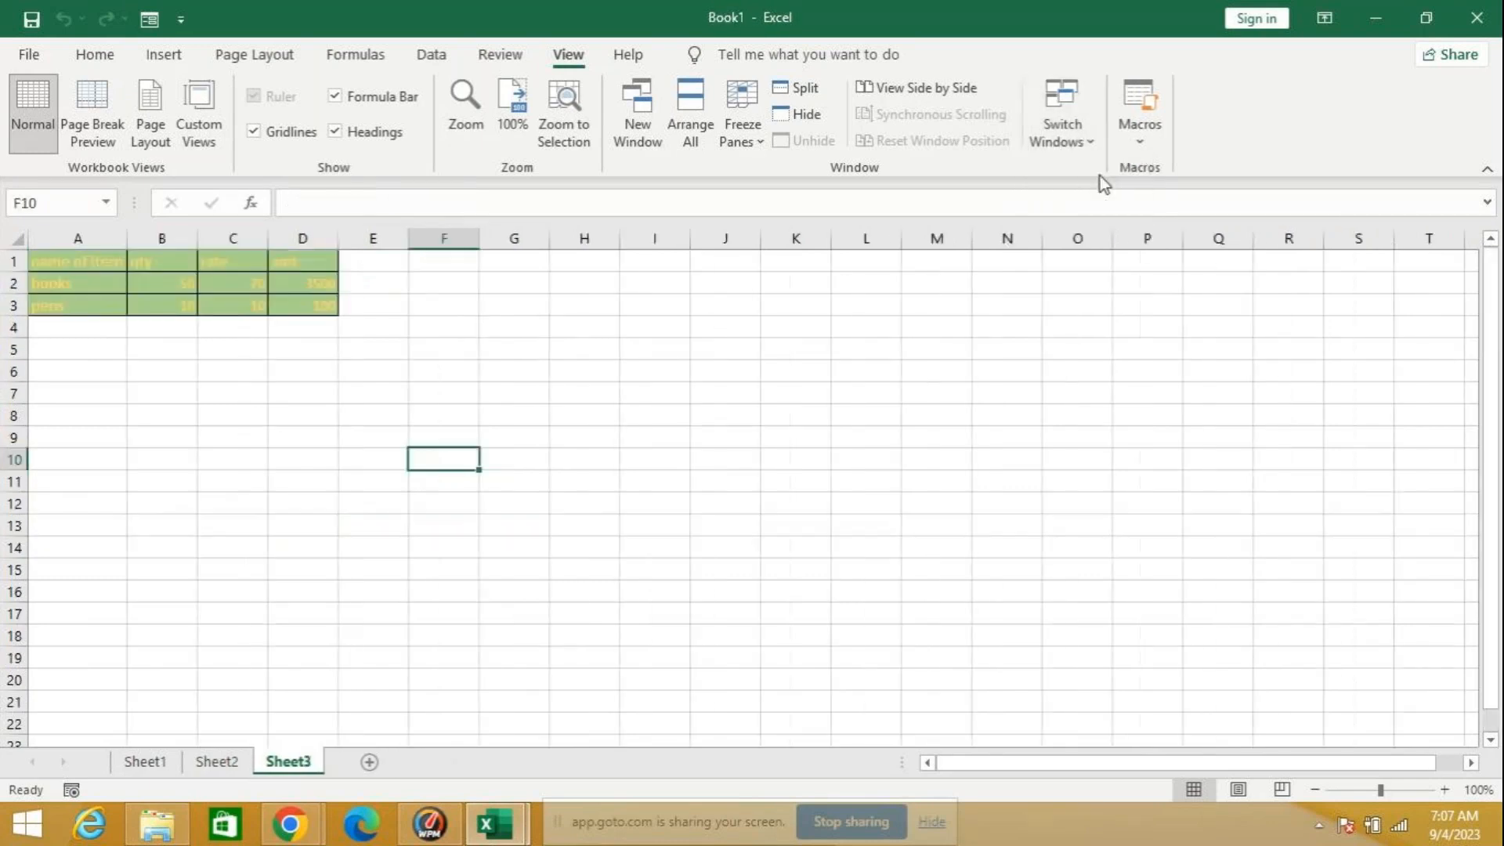
Step: Arrange the Book1 and relative workbook windows with the Vertical option and select a cell in Book1
{"action": "left_click", "coordinate": [695, 138]}
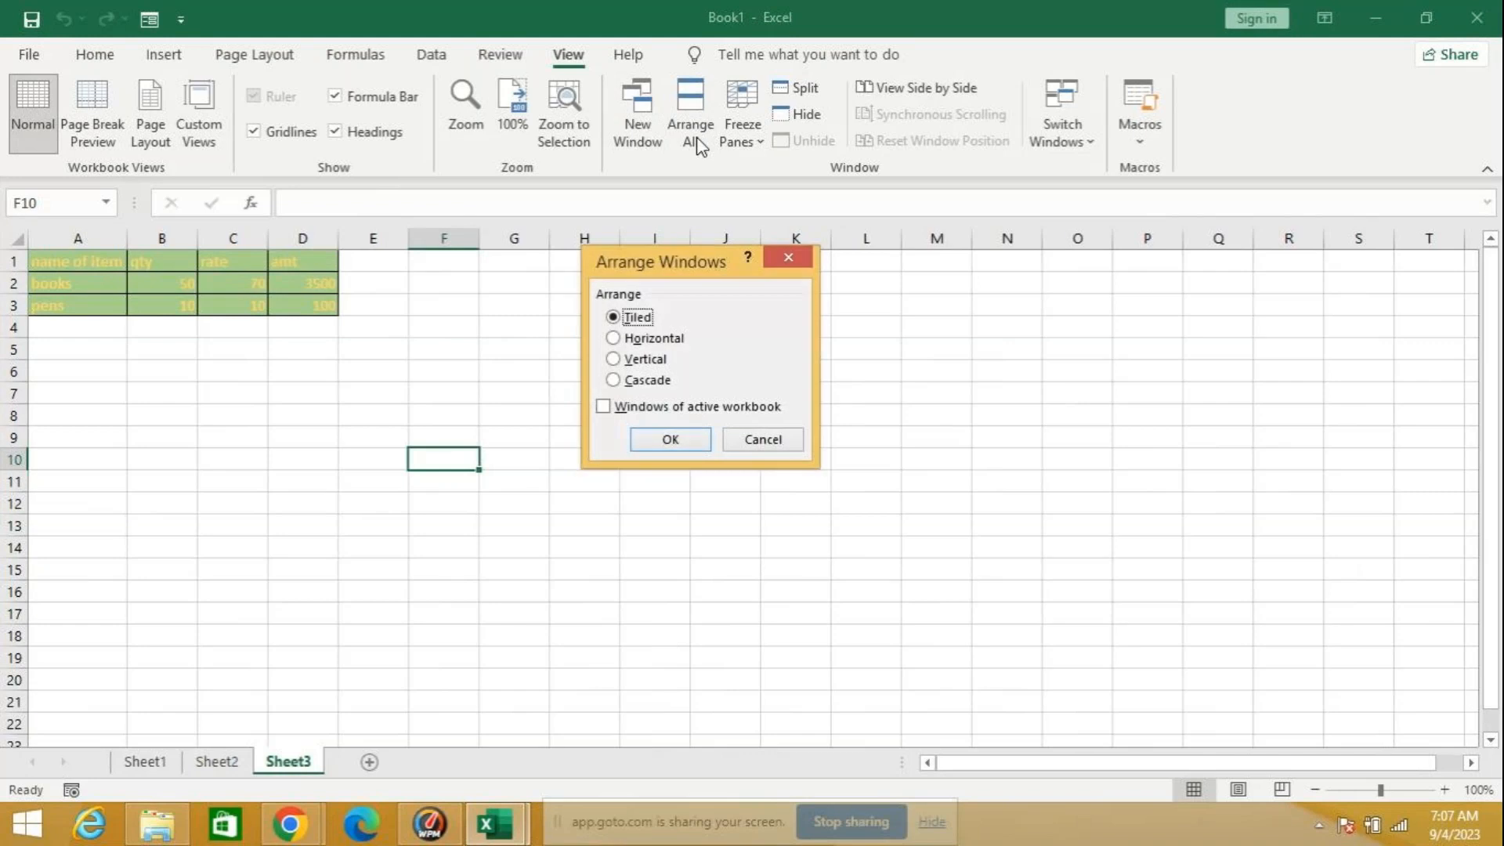
{"action": "left_click", "coordinate": [641, 360]}
{"action": "left_click", "coordinate": [670, 438]}
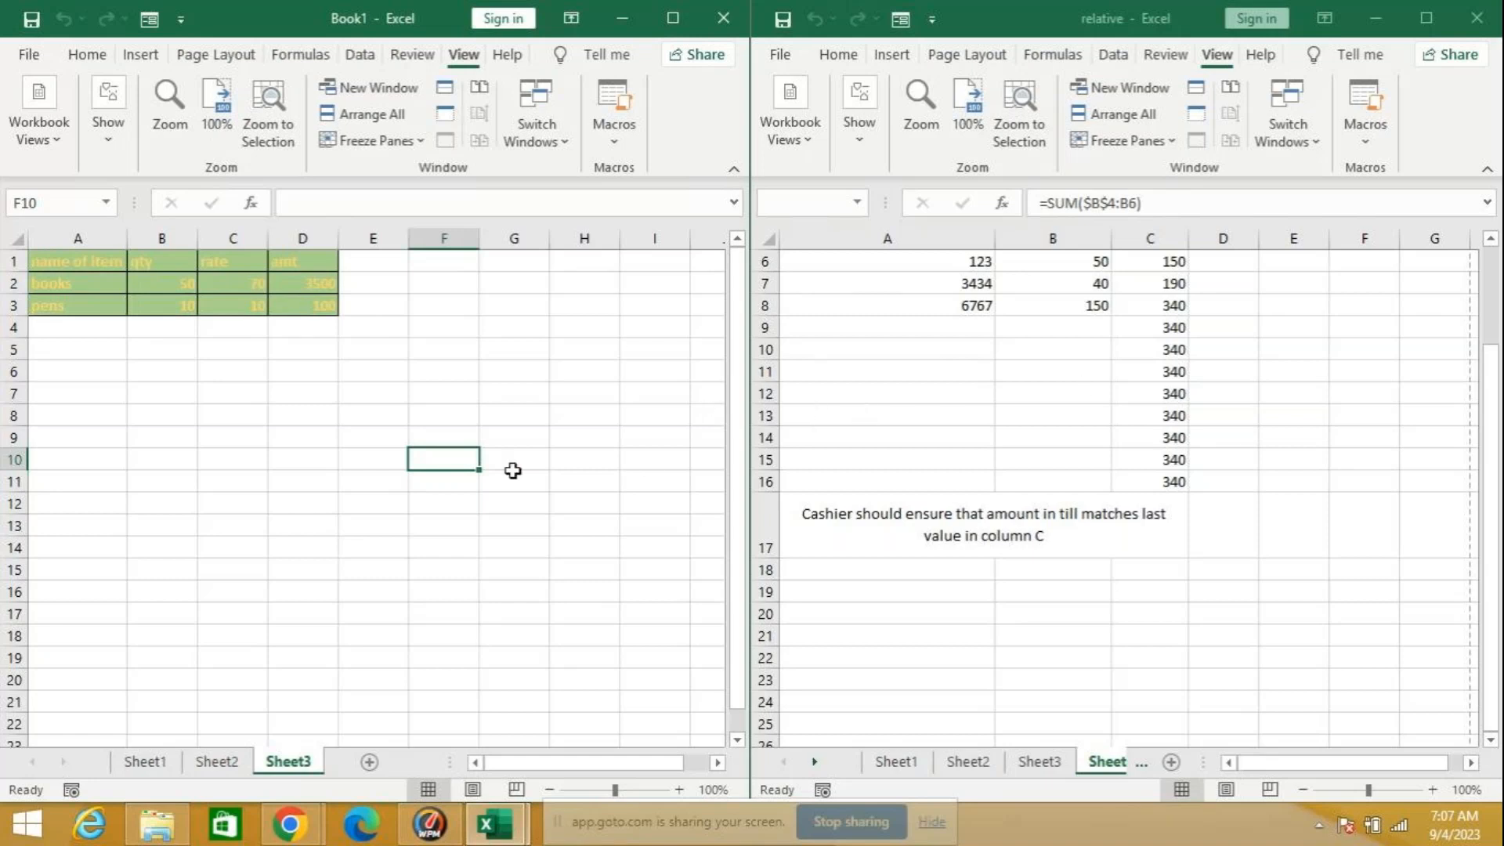
{"action": "left_click", "coordinate": [421, 520]}
{"action": "left_click", "coordinate": [1133, 650]}
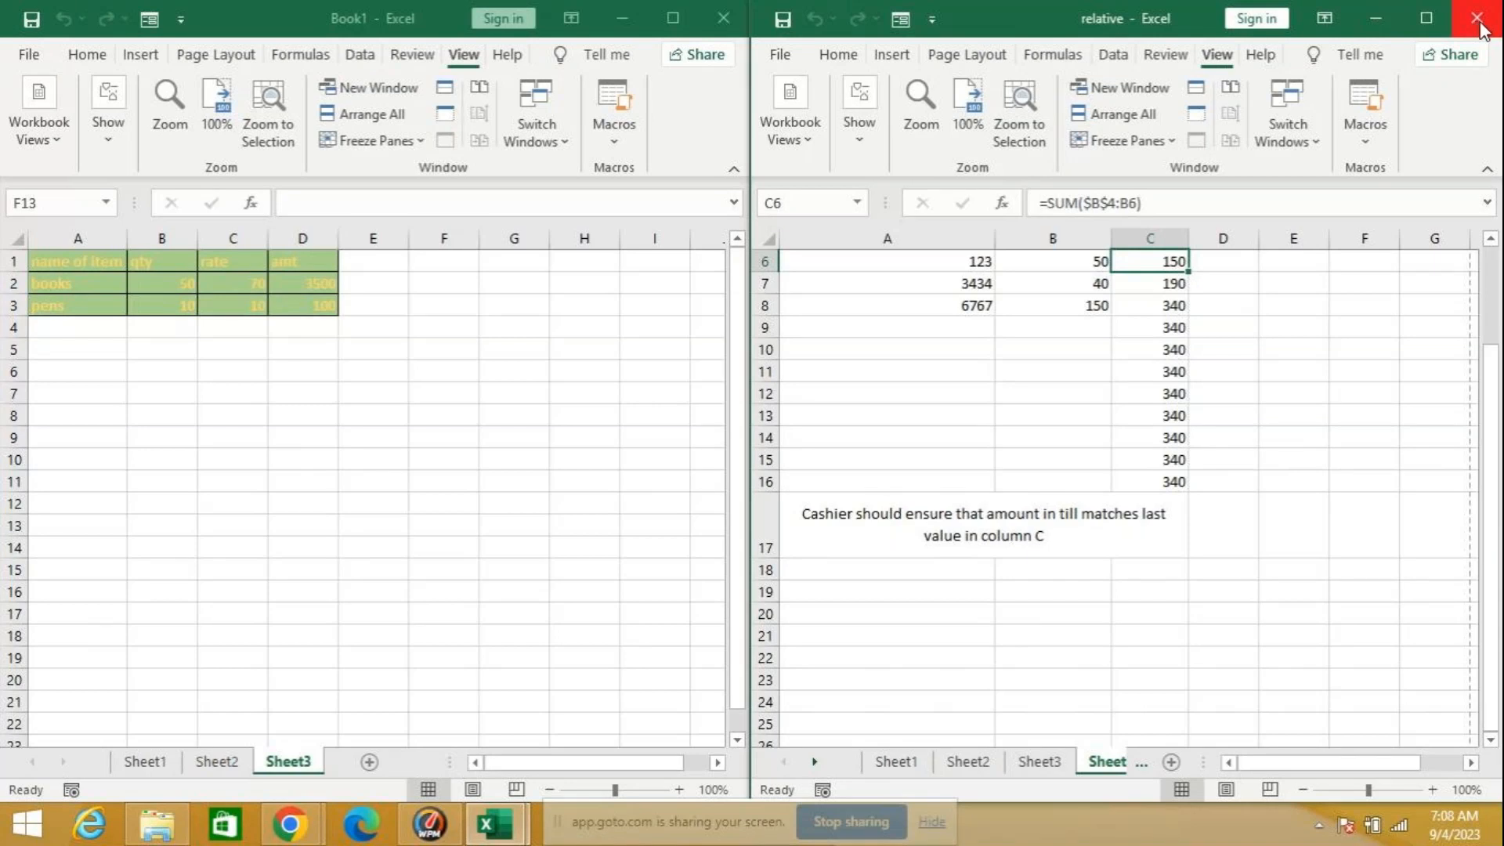
Step: Add a new worksheet to Book1
{"action": "mouse_move", "coordinate": [1500, 4]}
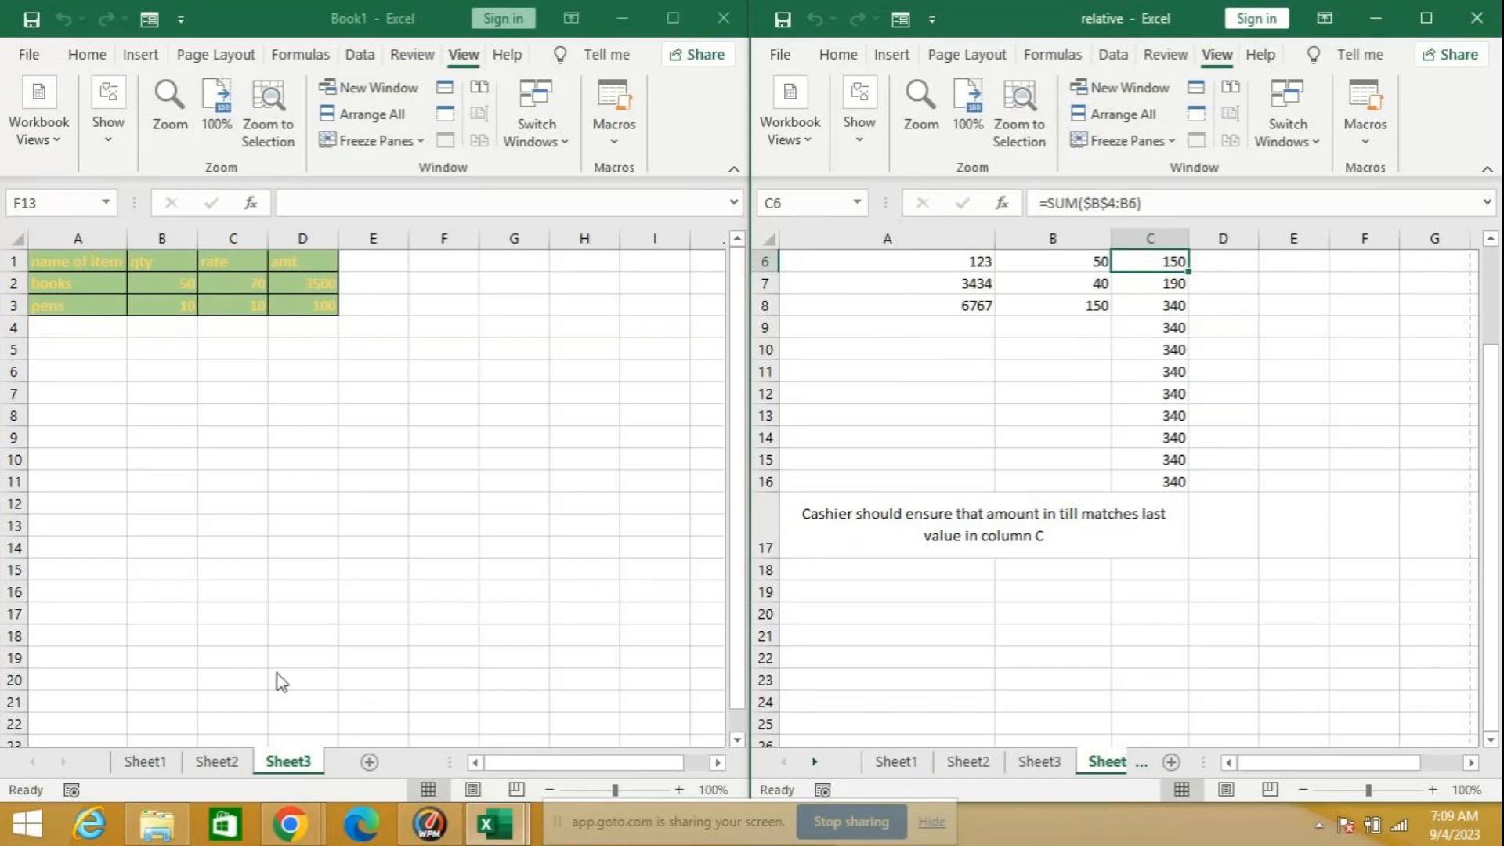
{"action": "left_click", "coordinate": [370, 762]}
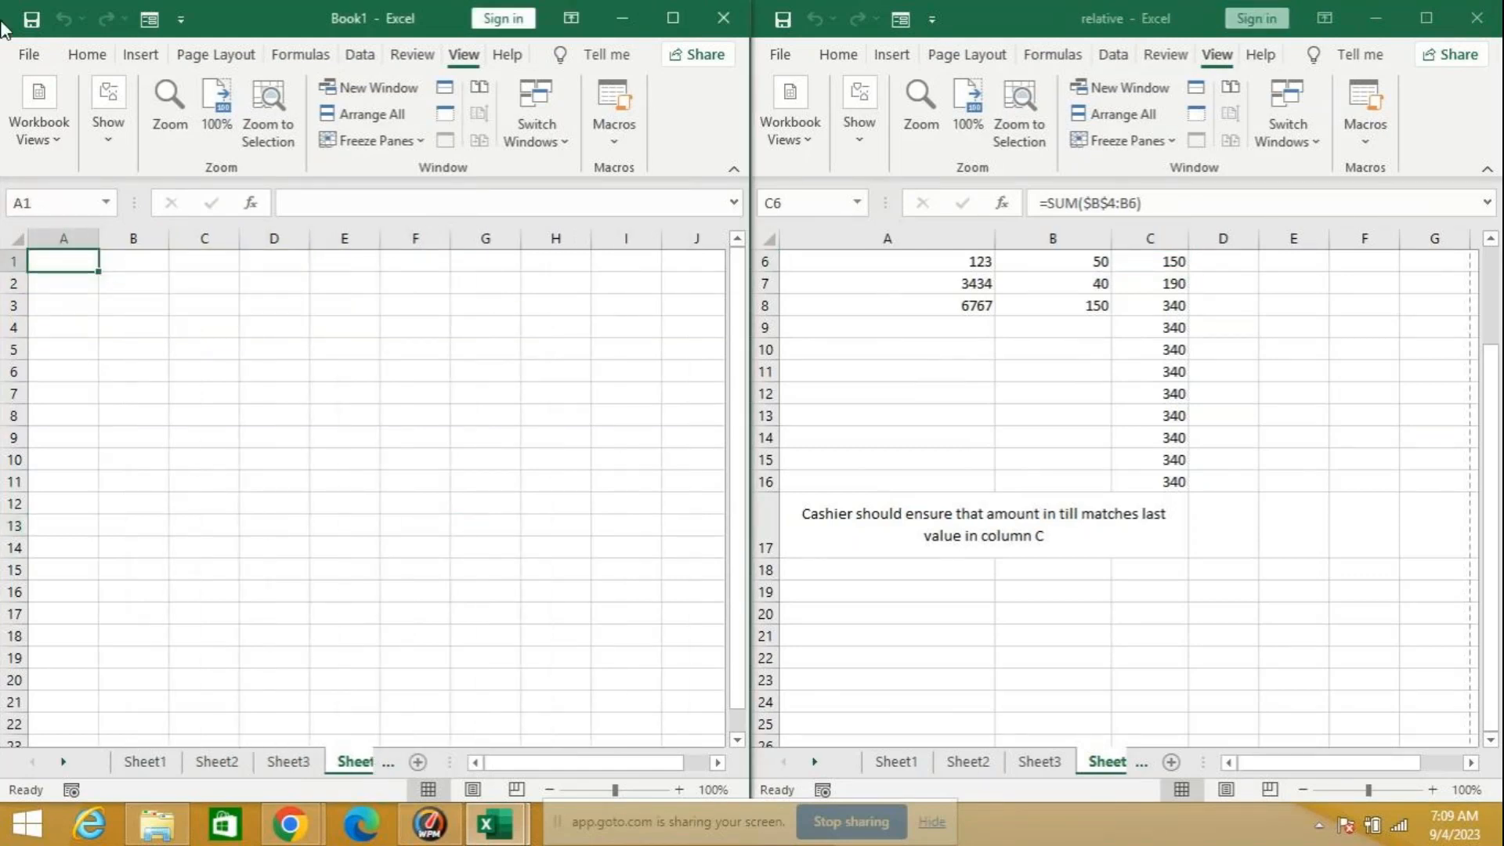
Step: Switch to a new Google Chrome window and search the web for "zenoxexpr student login"
{"action": "mouse_move", "coordinate": [286, 833]}
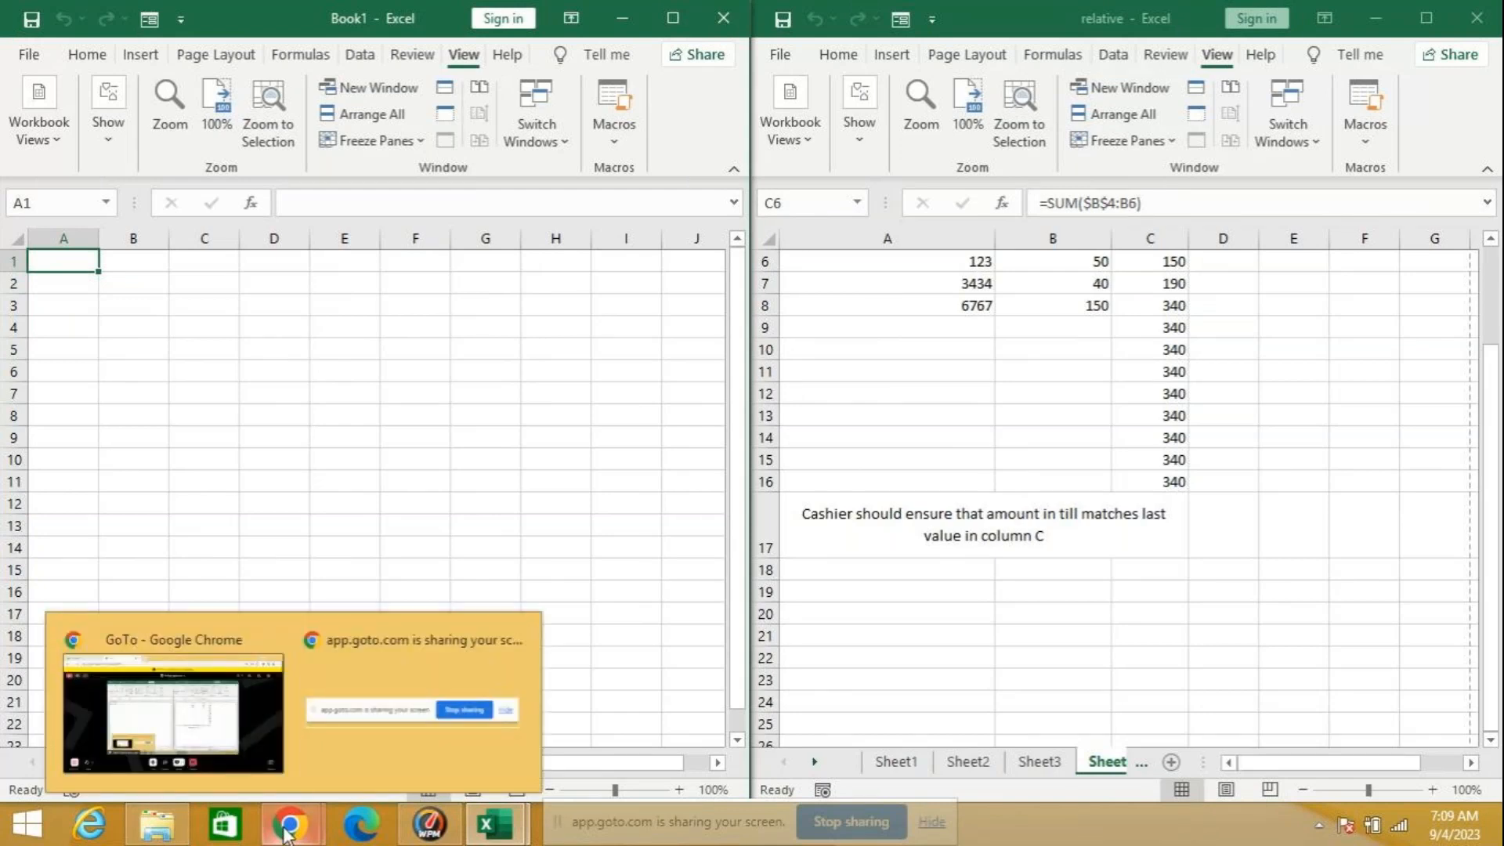
{"action": "left_click", "coordinate": [288, 835]}
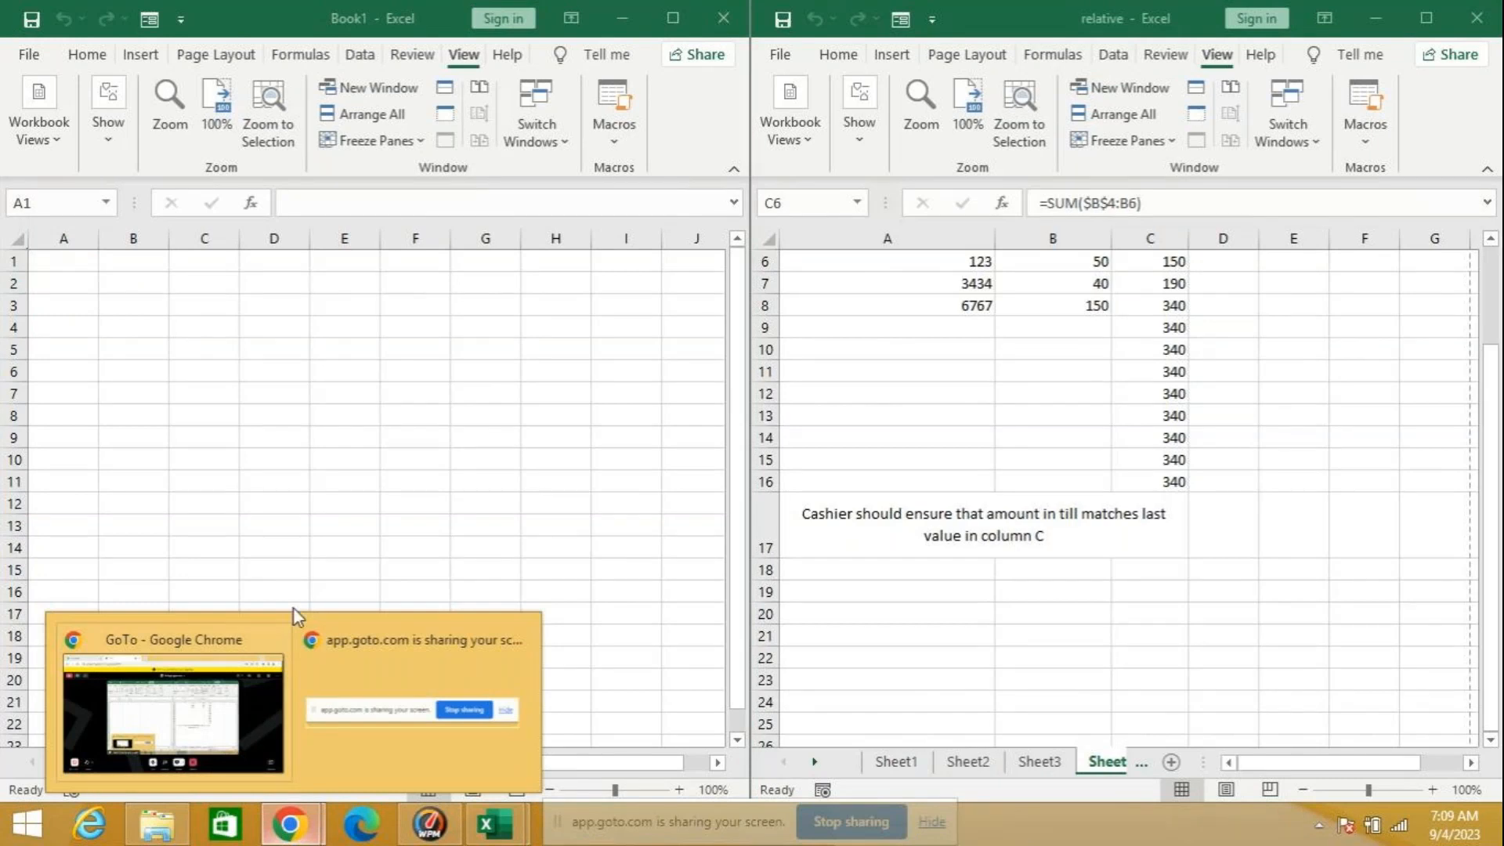
{"action": "right_click", "coordinate": [289, 826]}
{"action": "left_click", "coordinate": [251, 646]}
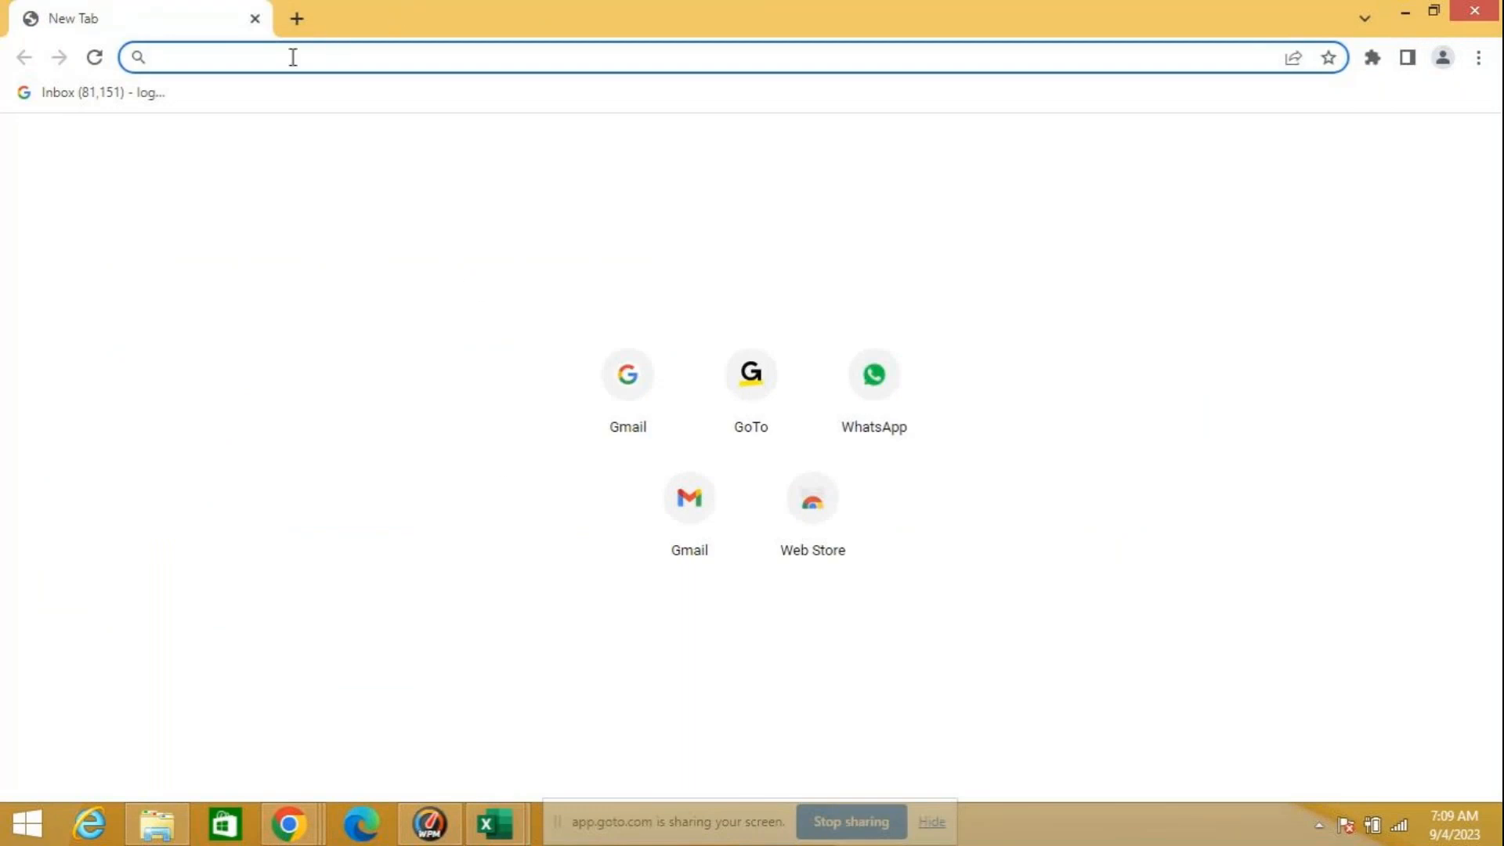
{"action": "type", "text": "zenox"}
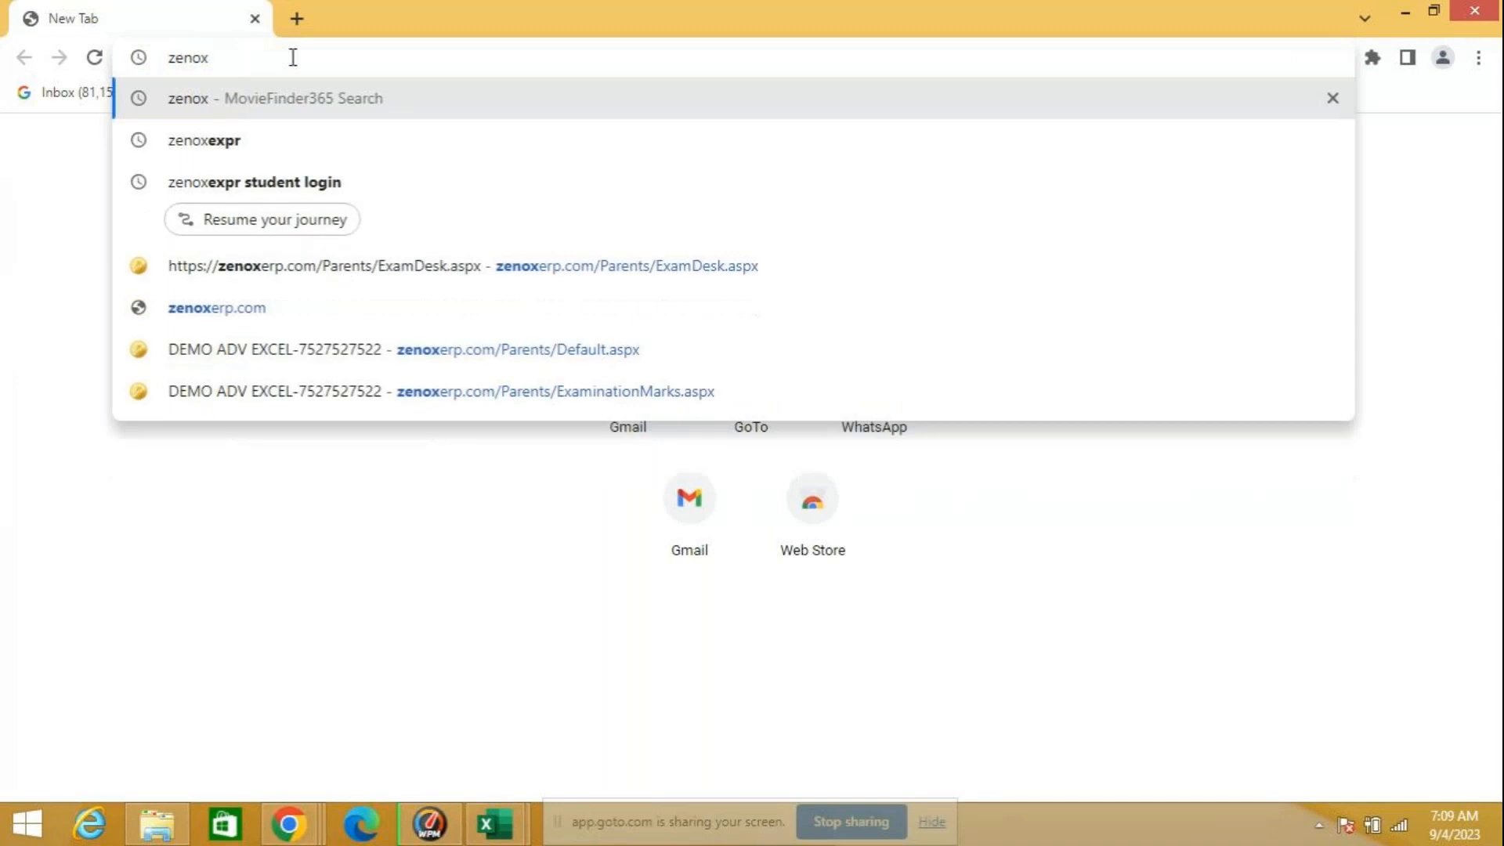
{"action": "type", "text": "ex"}
{"action": "key", "text": "Down"}
{"action": "key", "text": "Down"}
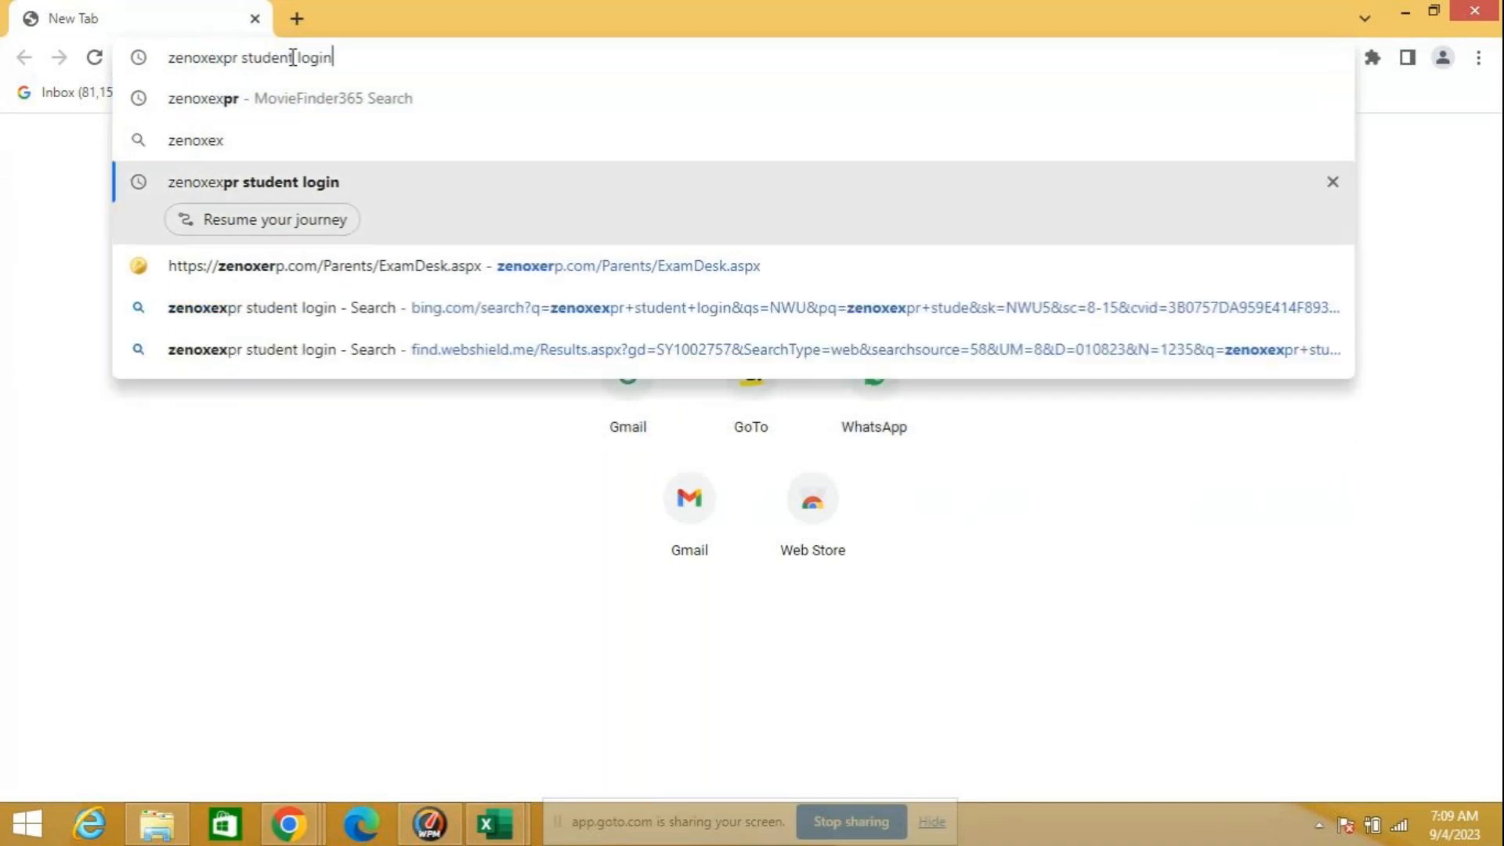
{"action": "key", "text": "Return"}
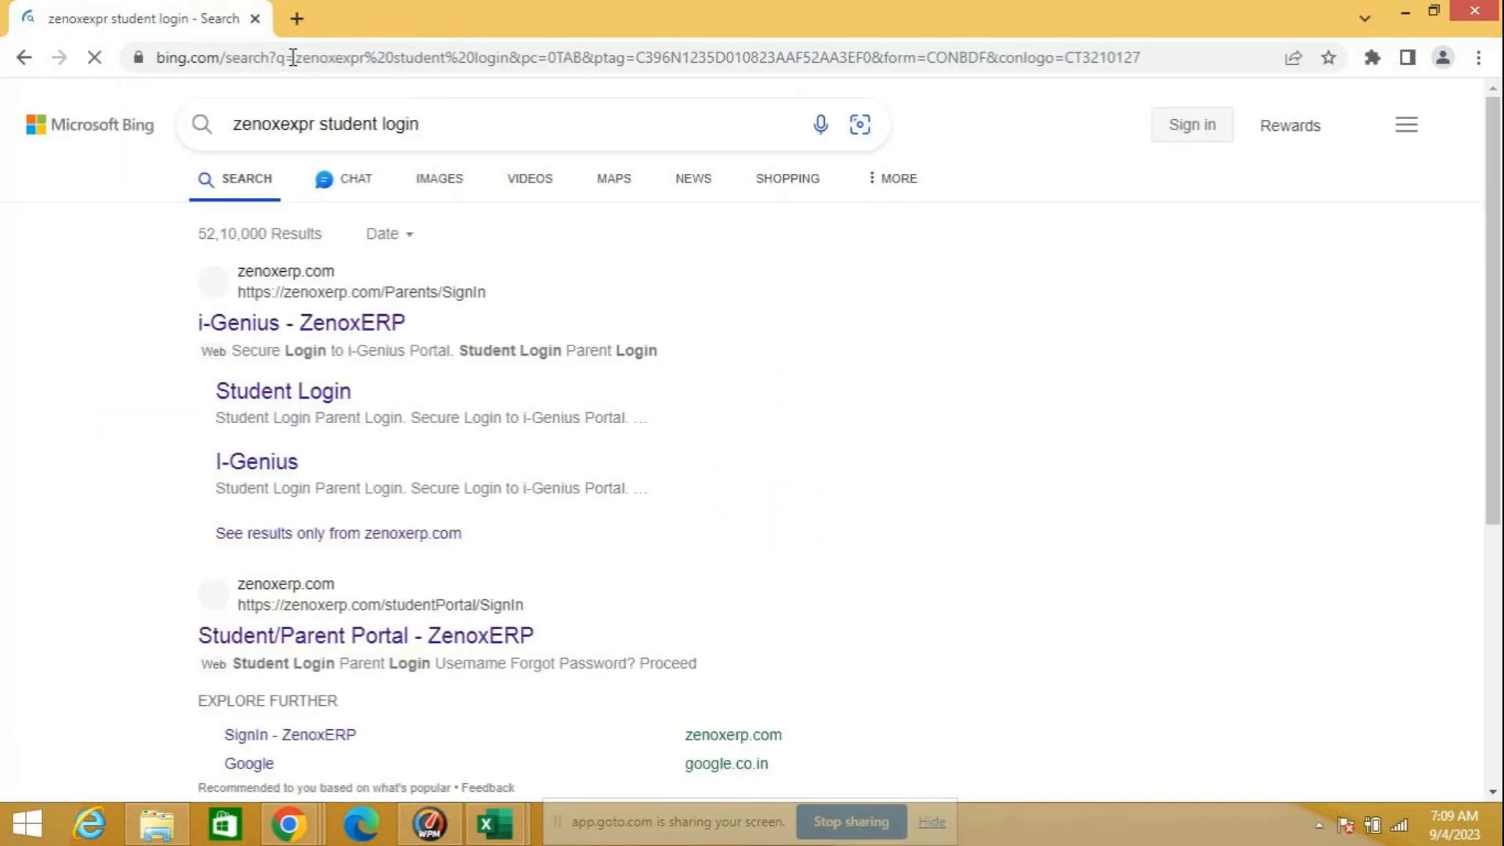
Step: Open the ZenoxERP student login and submit the account's saved mobile number
{"action": "left_click", "coordinate": [311, 395]}
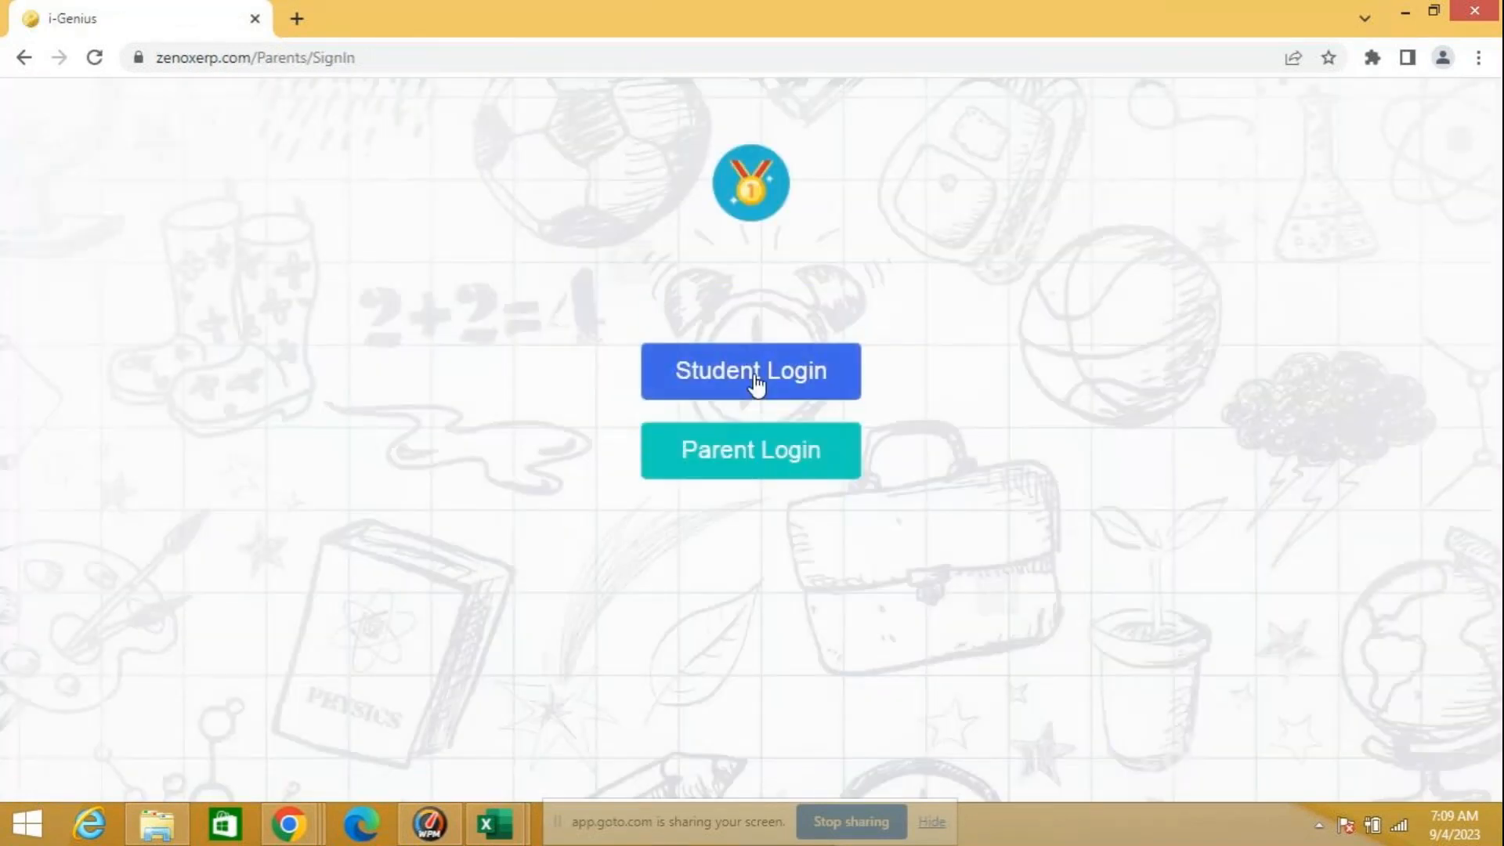
{"action": "left_click", "coordinate": [755, 384]}
{"action": "left_click", "coordinate": [624, 421]}
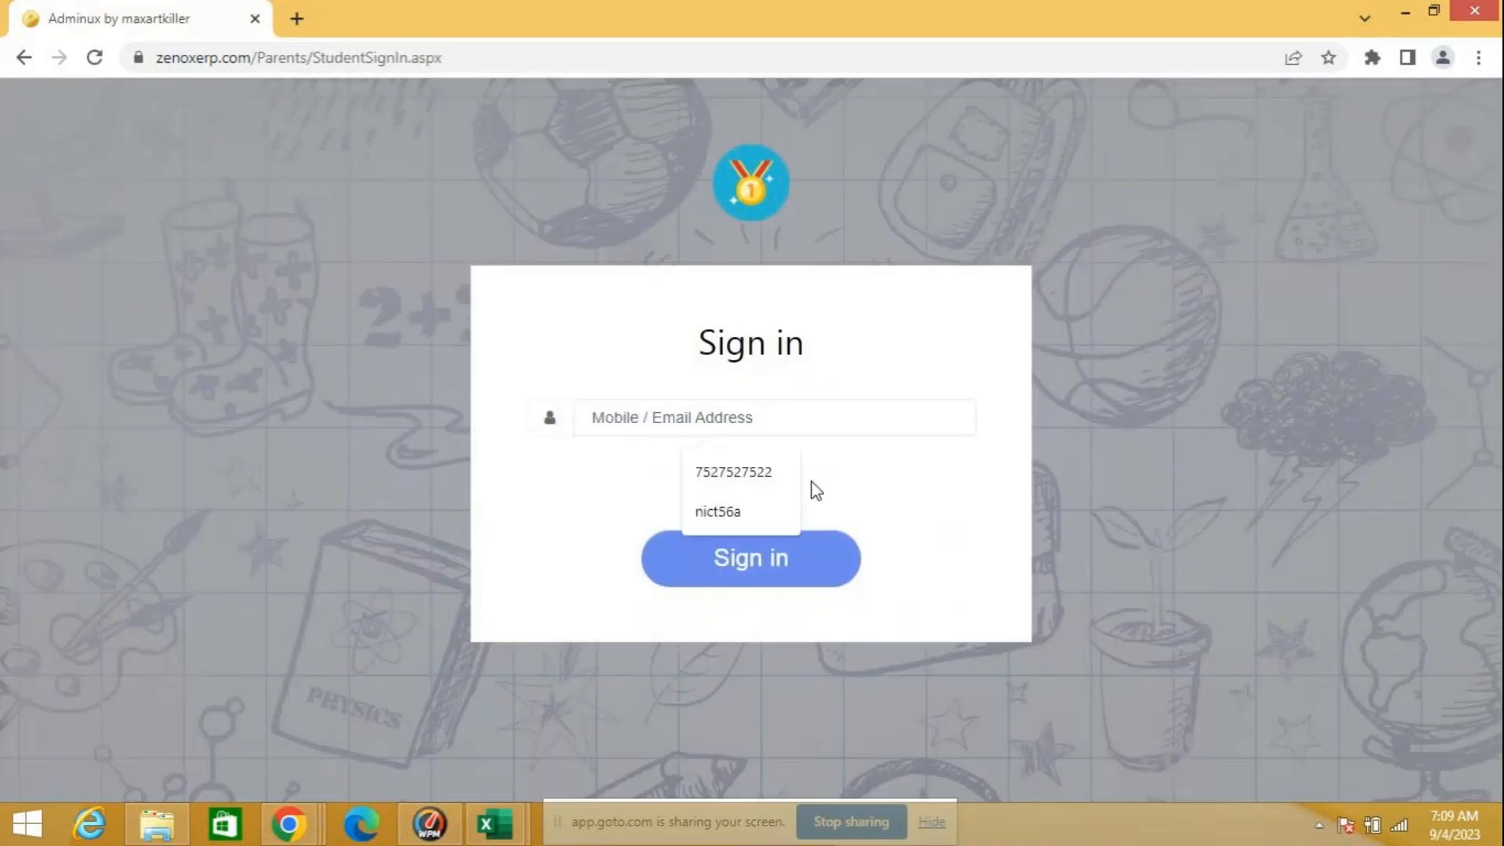
{"action": "left_click", "coordinate": [768, 487]}
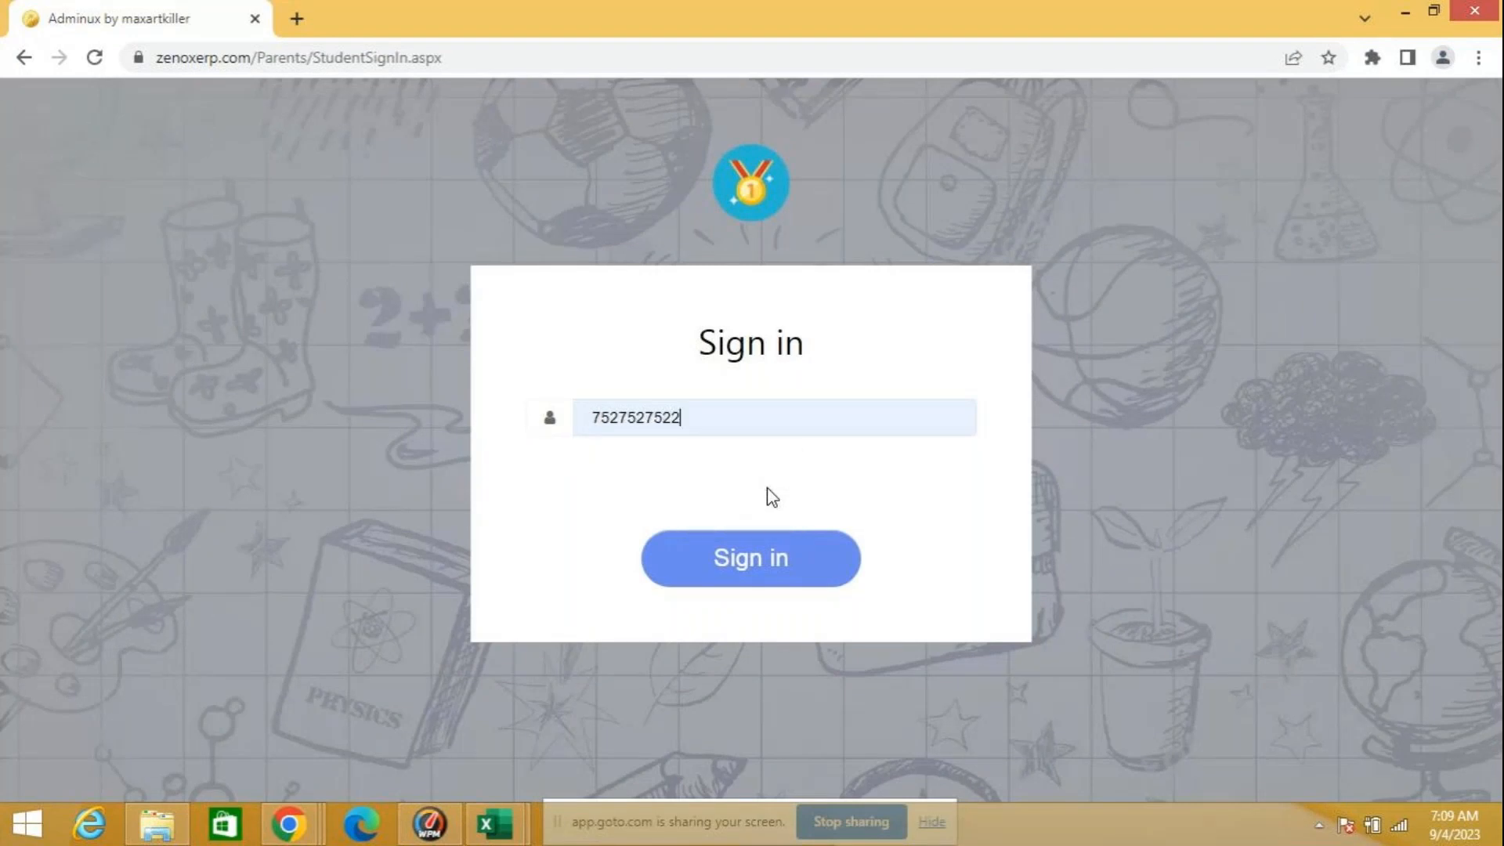
{"action": "left_click", "coordinate": [731, 561]}
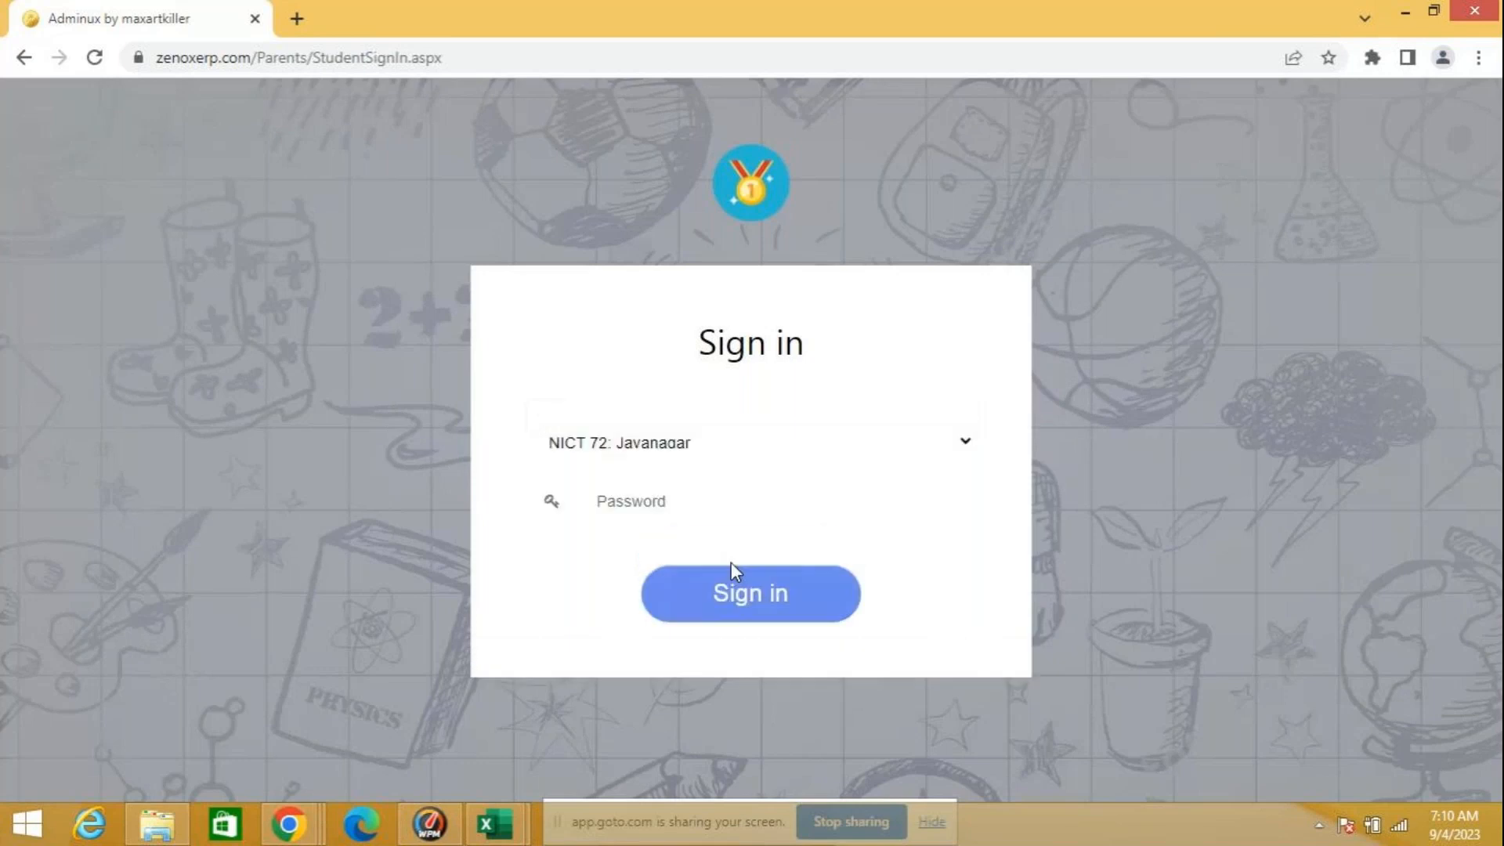
Step: Enter the account password for the NICT 72: Jayanagar branch and sign in
{"action": "left_click", "coordinate": [621, 492]}
{"action": "type", "text": "•••"}
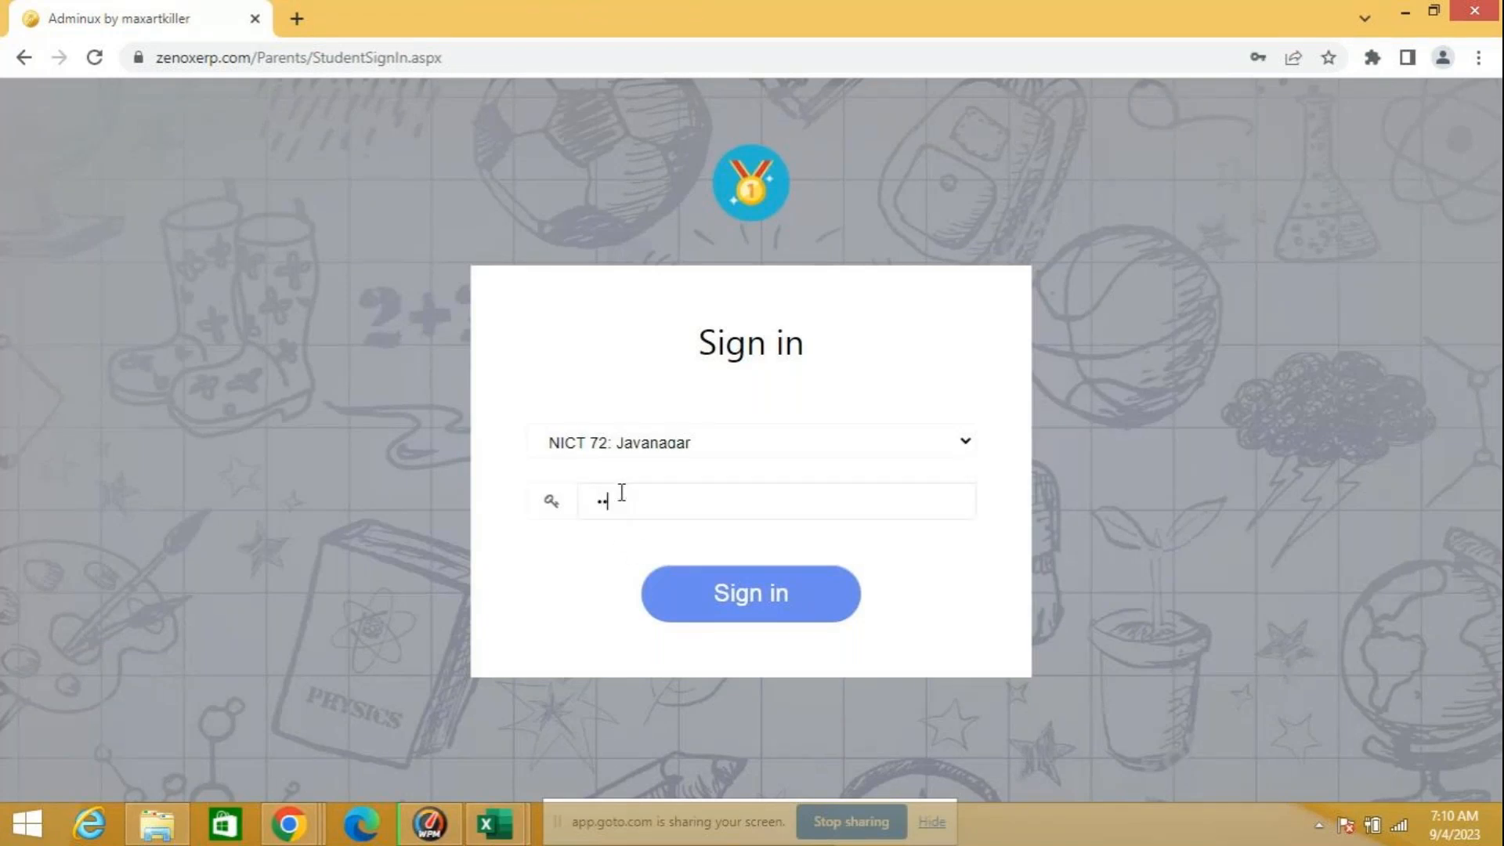
{"action": "type", "text": "•••"}
{"action": "left_click", "coordinate": [763, 586]}
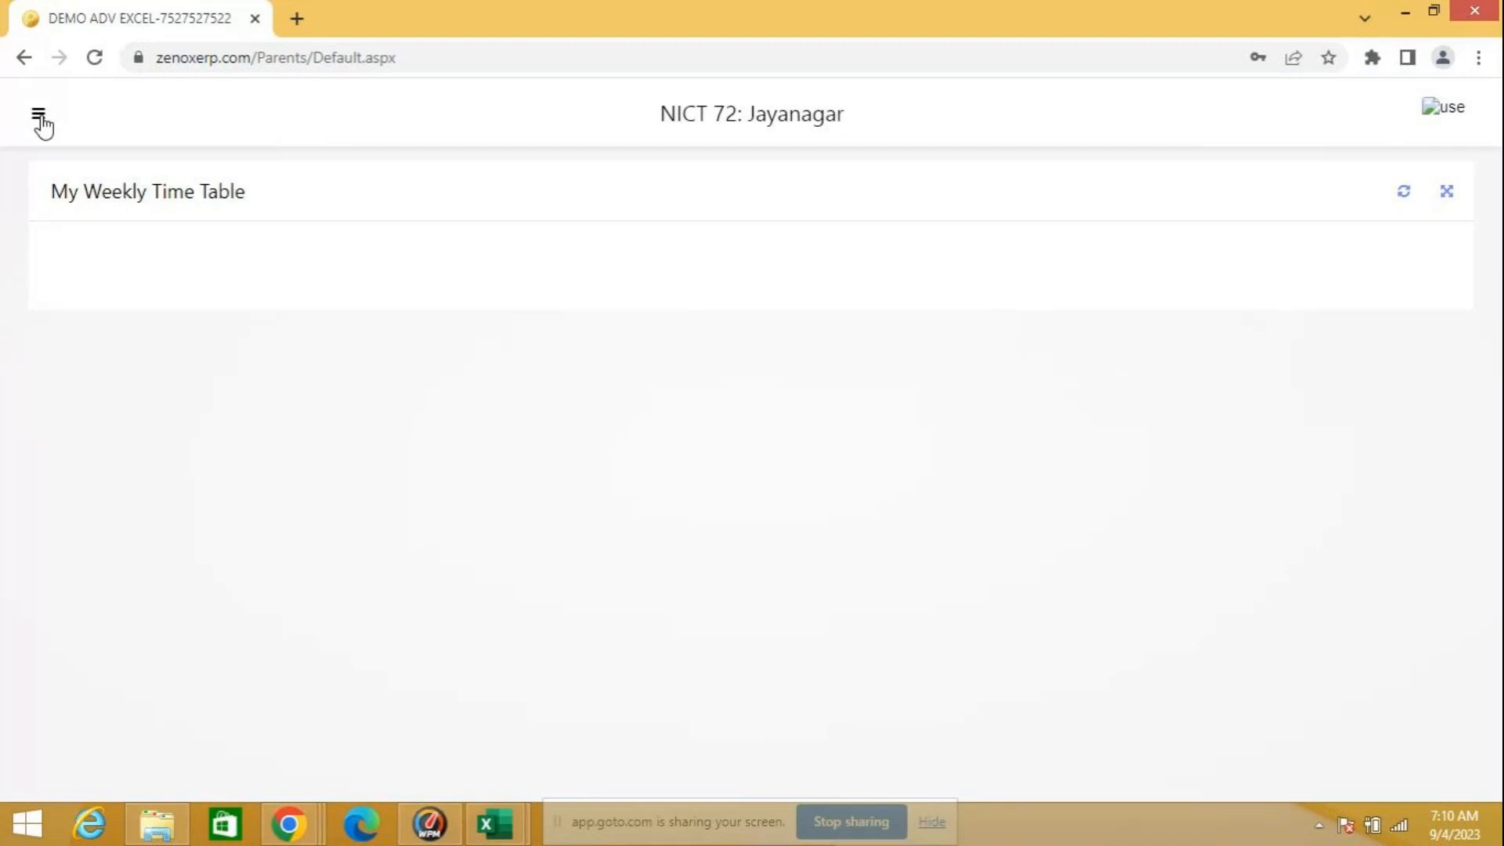
Step: Open the College Adv MS Excel exam from the student portal and continue to its exam rules
{"action": "left_click", "coordinate": [39, 118]}
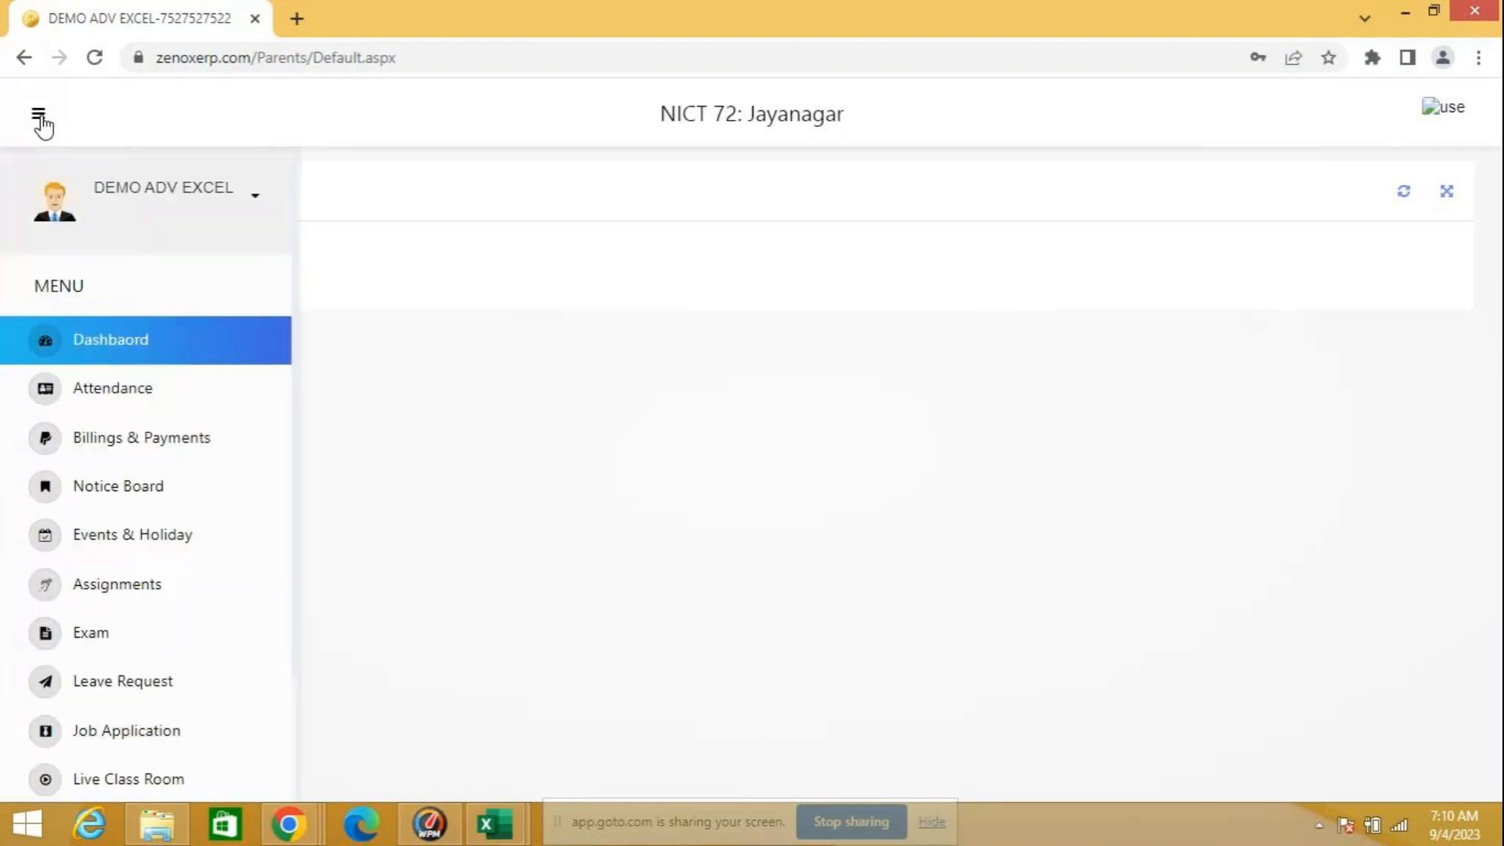
{"action": "left_click", "coordinate": [87, 636]}
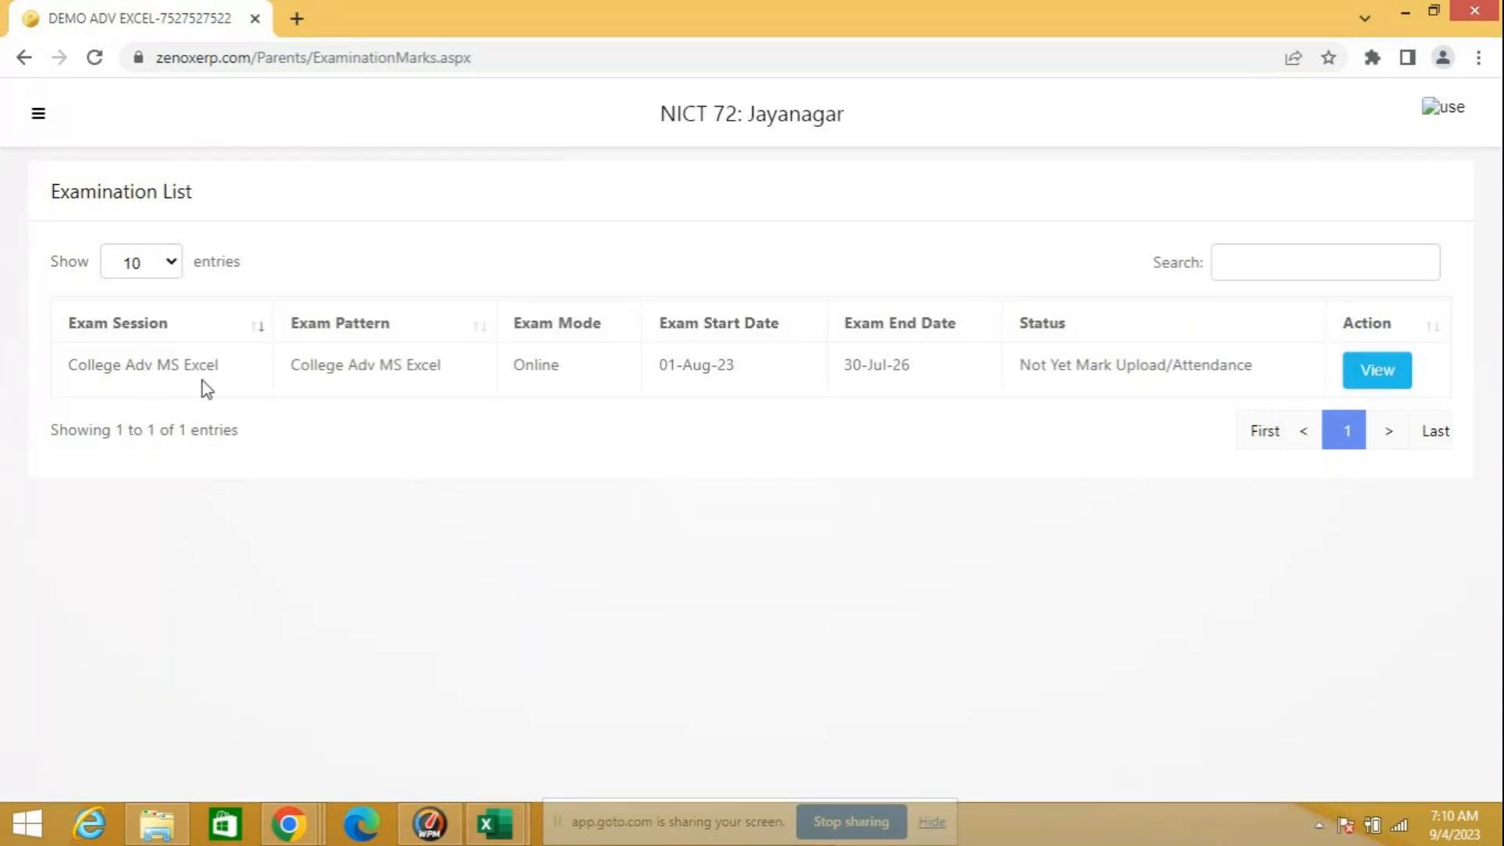
{"action": "left_click", "coordinate": [1393, 381]}
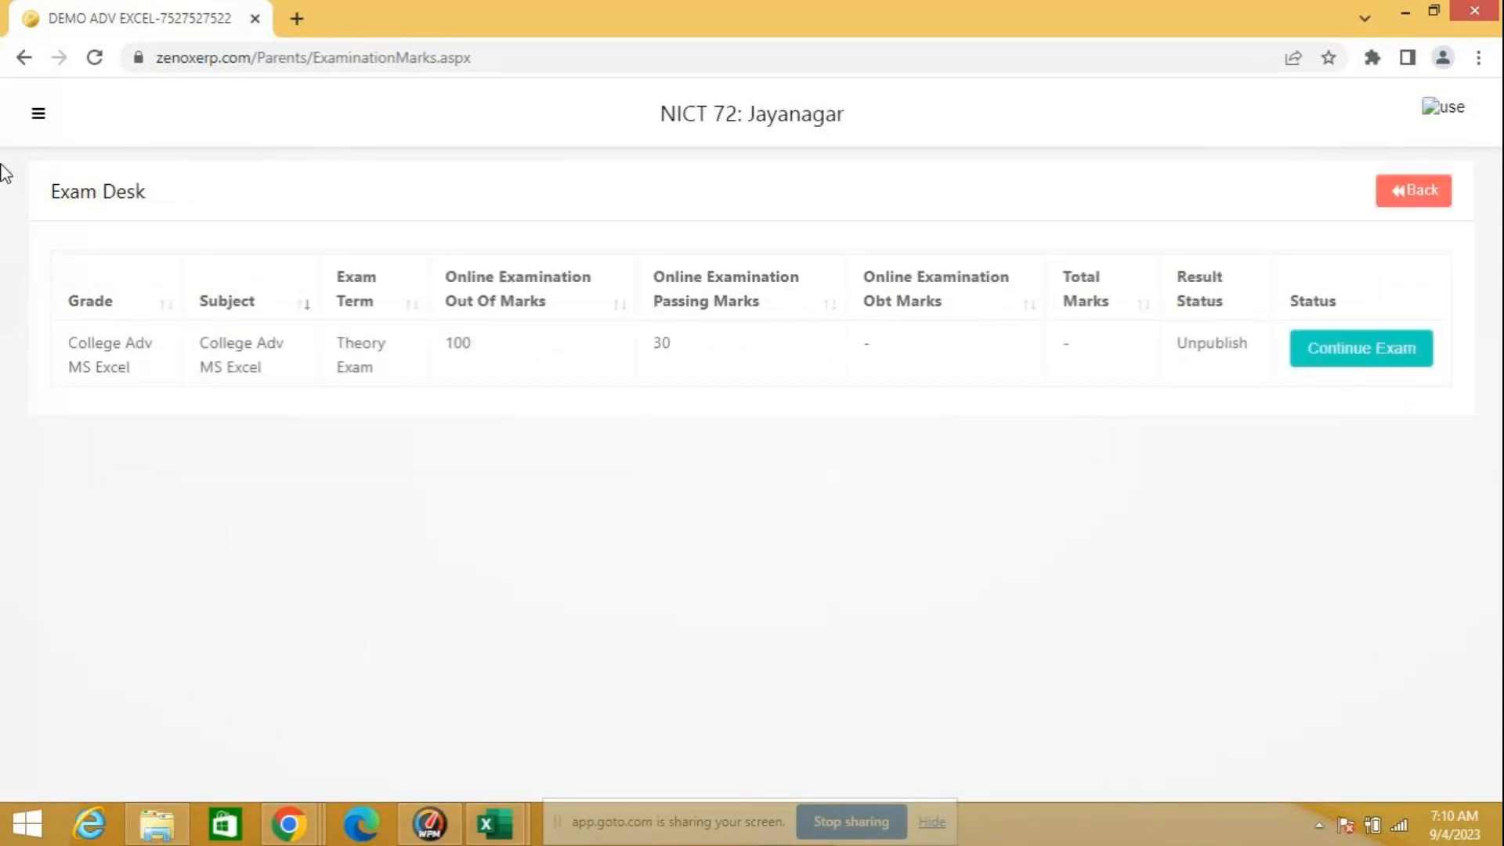
{"action": "left_click", "coordinate": [1373, 360]}
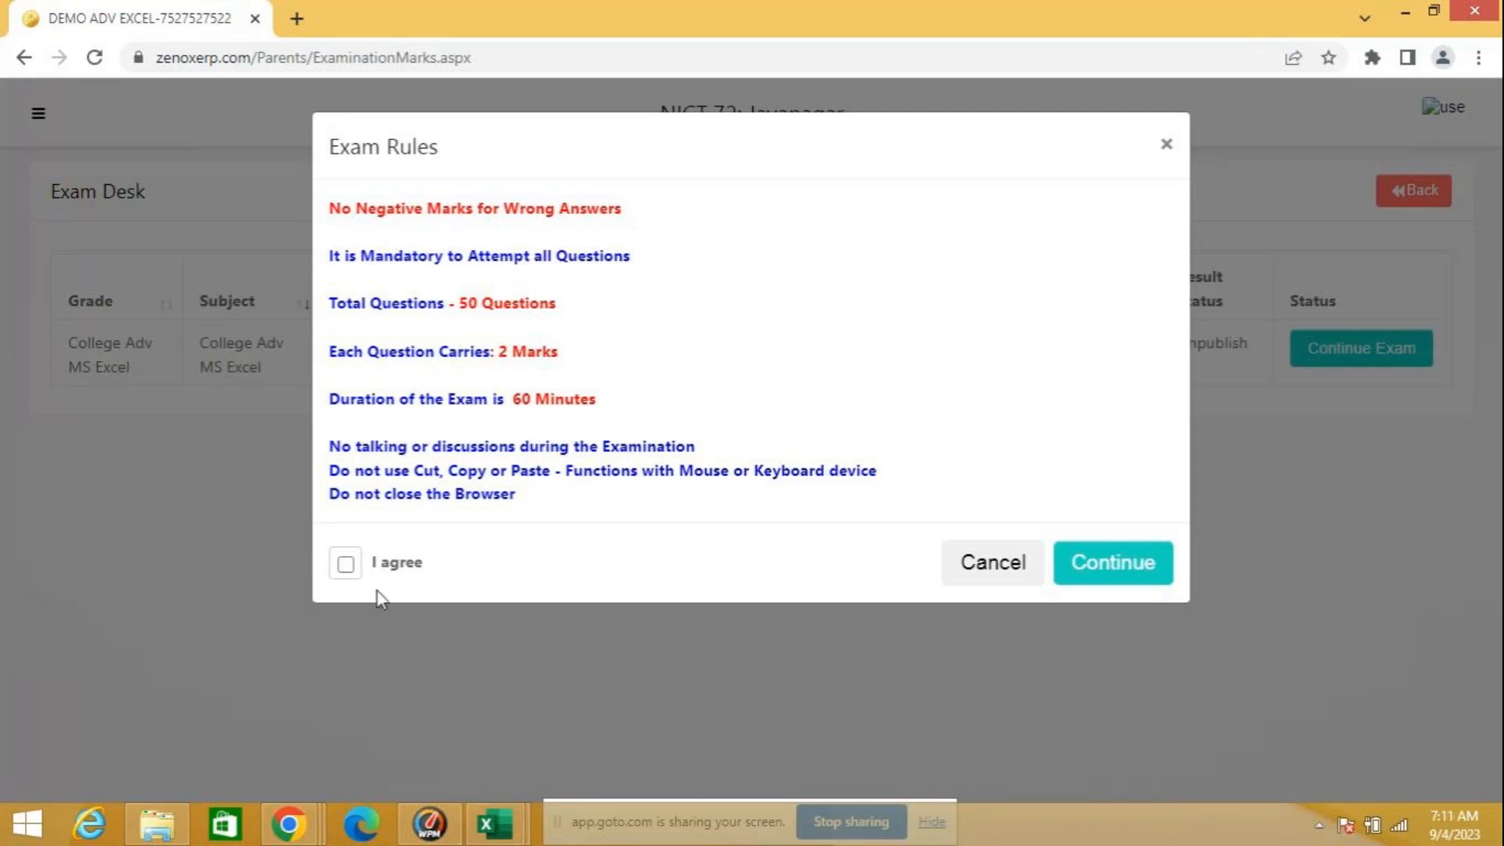
Step: Agree to the exam rules, enter the exam PIN and start the College Adv MS Excel exam
{"action": "left_click", "coordinate": [346, 565]}
{"action": "left_click", "coordinate": [1081, 568]}
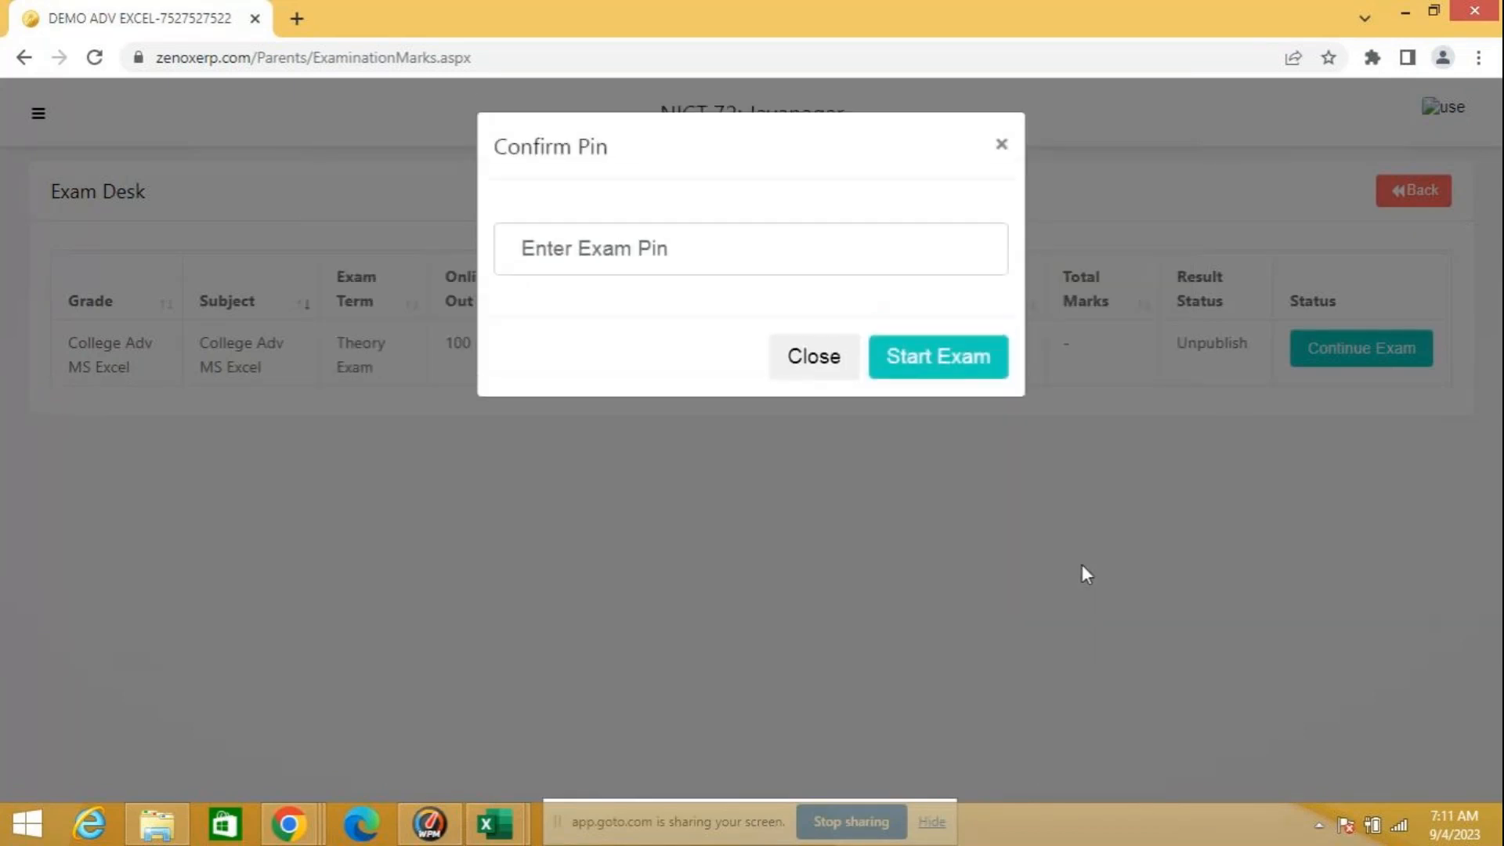
{"action": "left_click", "coordinate": [658, 251]}
{"action": "type", "text": "123"}
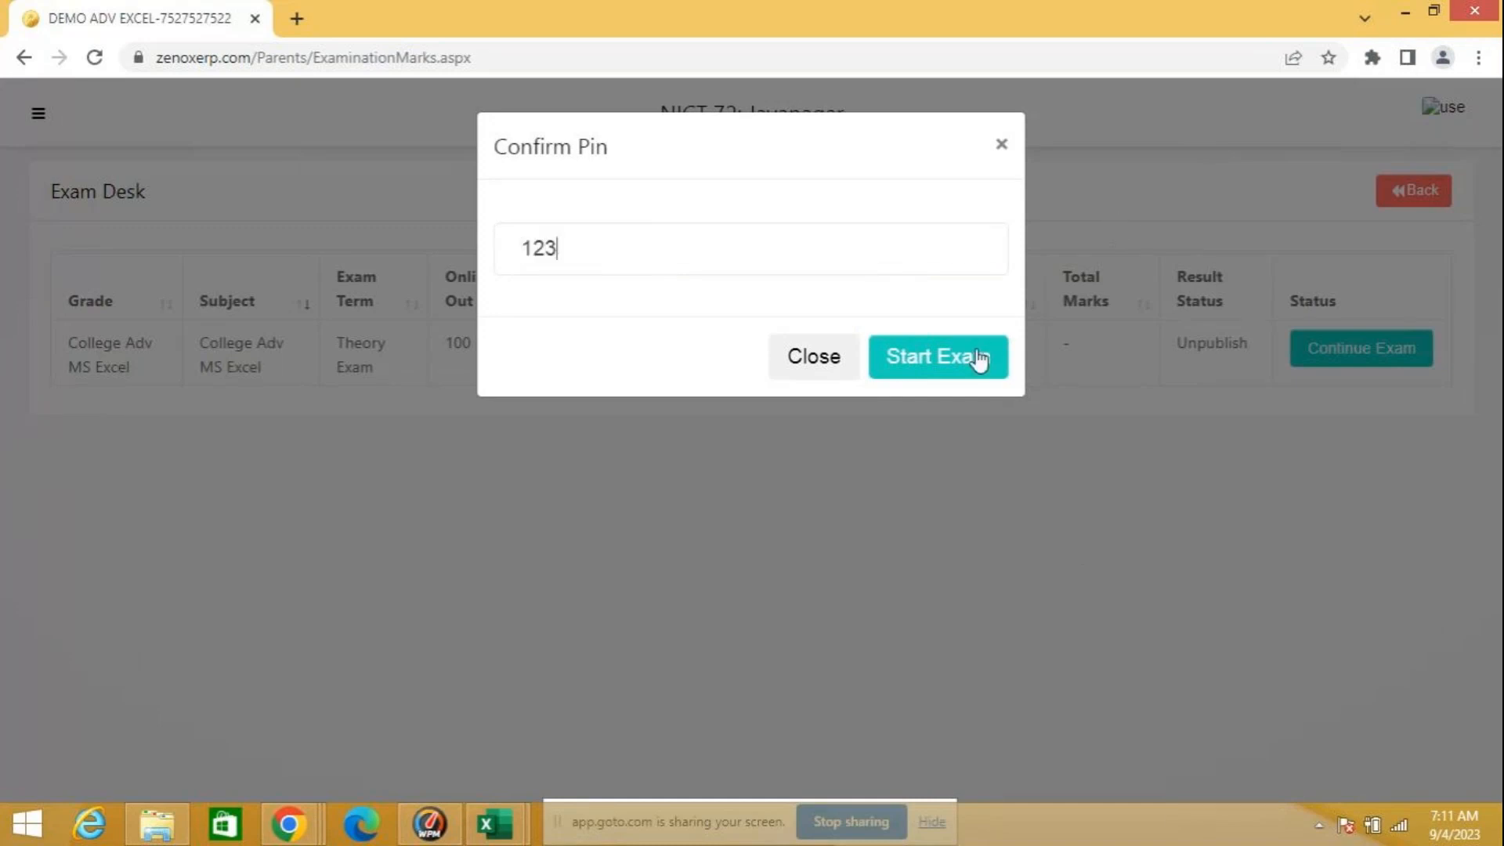
{"action": "left_click", "coordinate": [955, 365]}
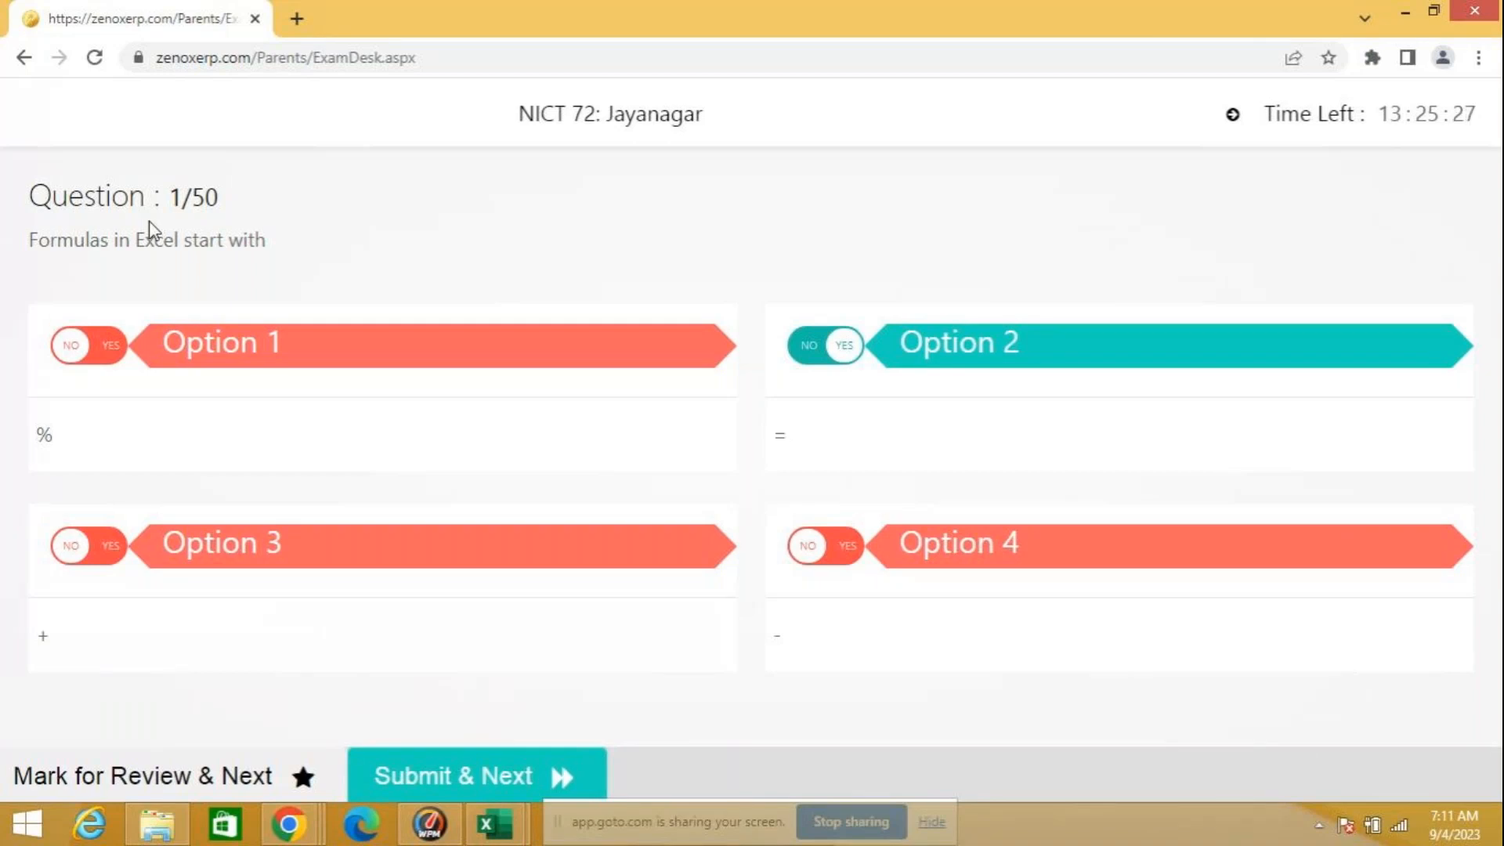
Step: Close the exam browser window and close the Book1 and relative workbooks without saving their changes
{"action": "left_click", "coordinate": [1488, 16]}
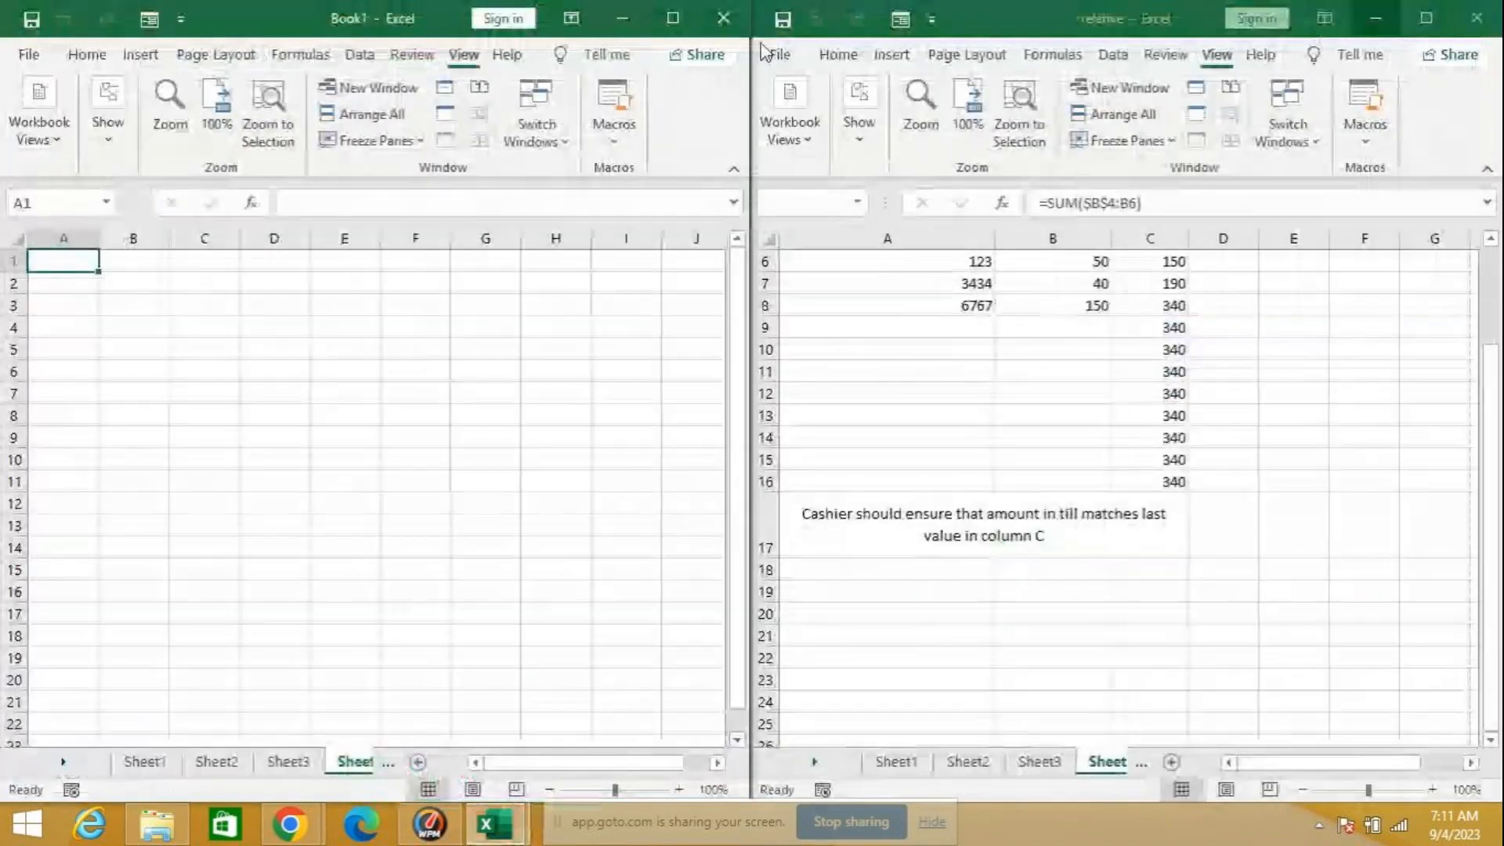
{"action": "left_click", "coordinate": [727, 17]}
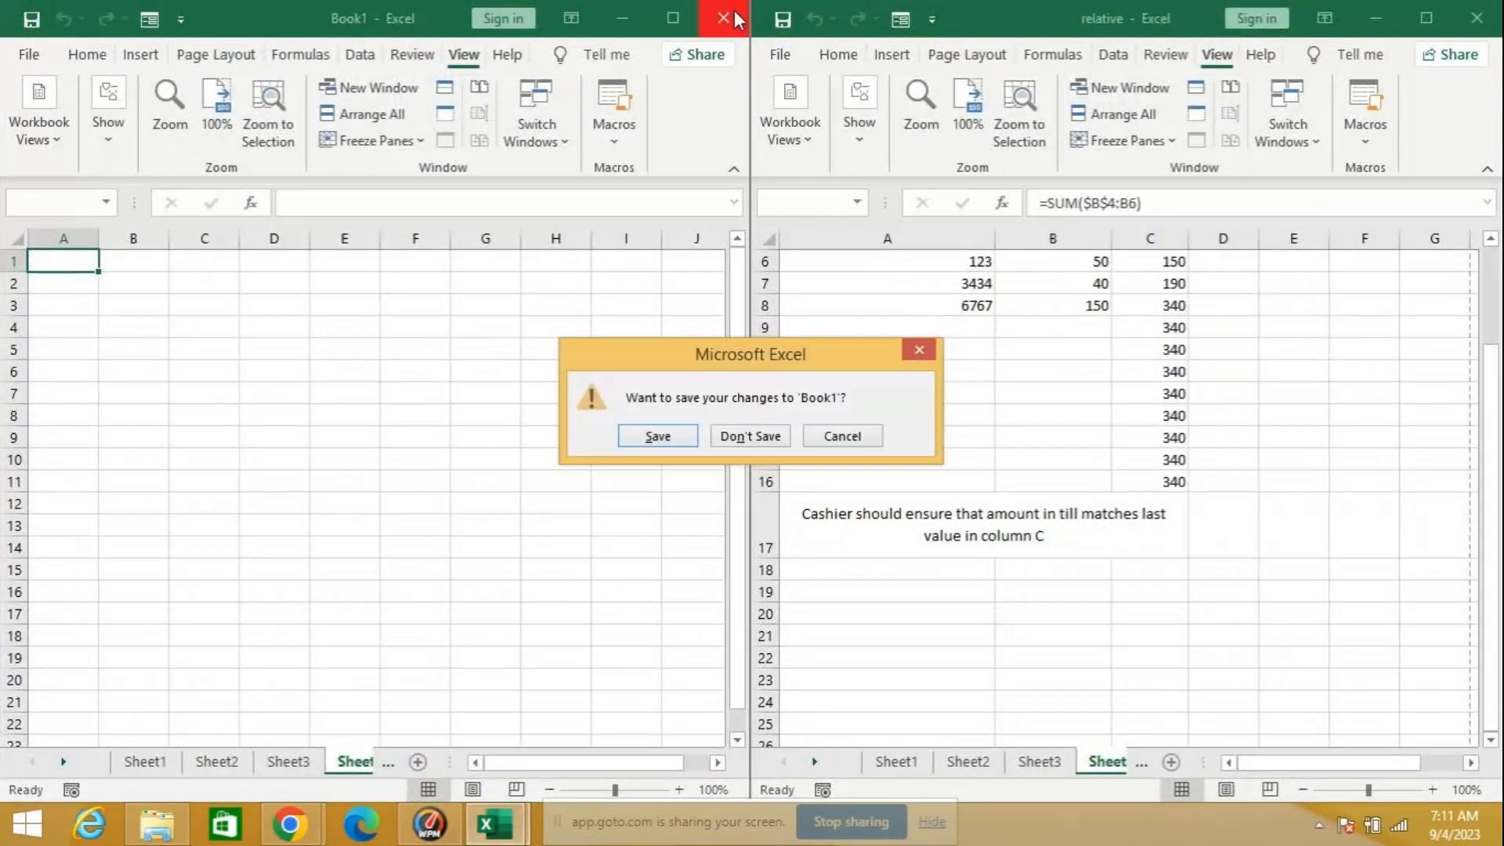
{"action": "left_click", "coordinate": [728, 436]}
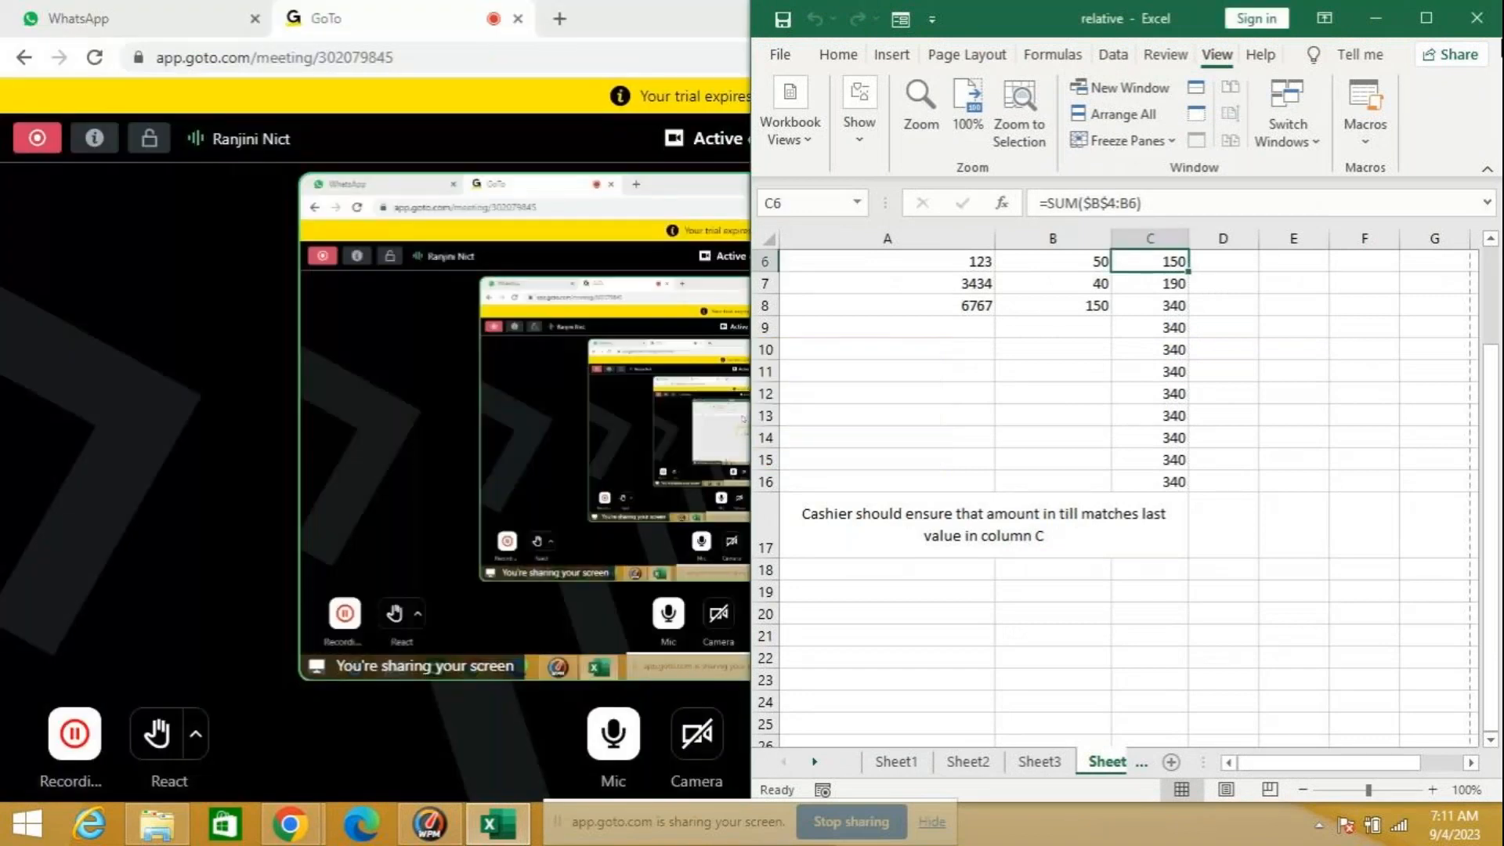
{"action": "left_click", "coordinate": [1478, 19]}
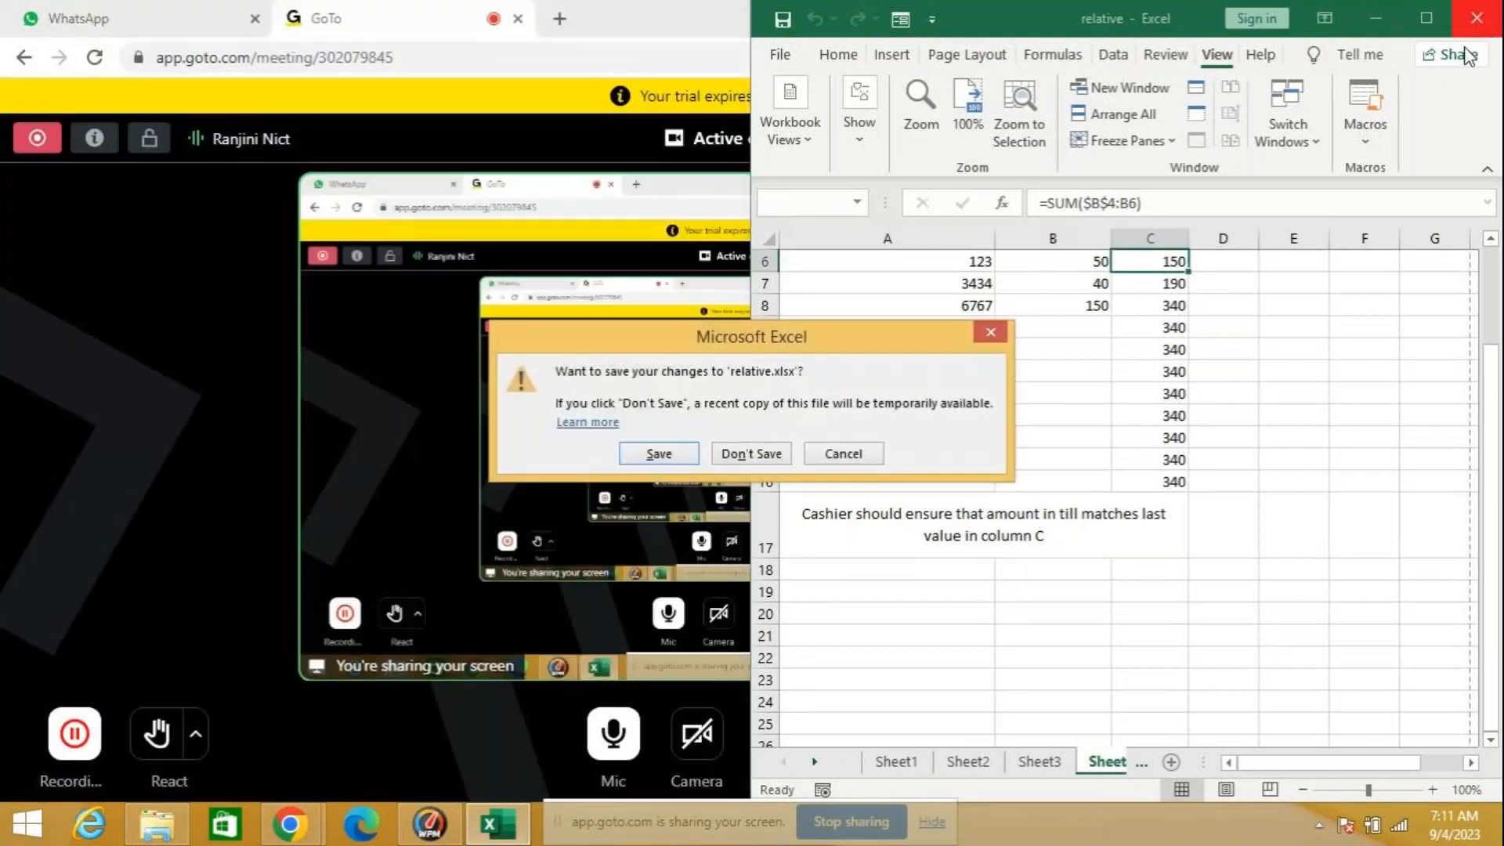
{"action": "left_click", "coordinate": [760, 452]}
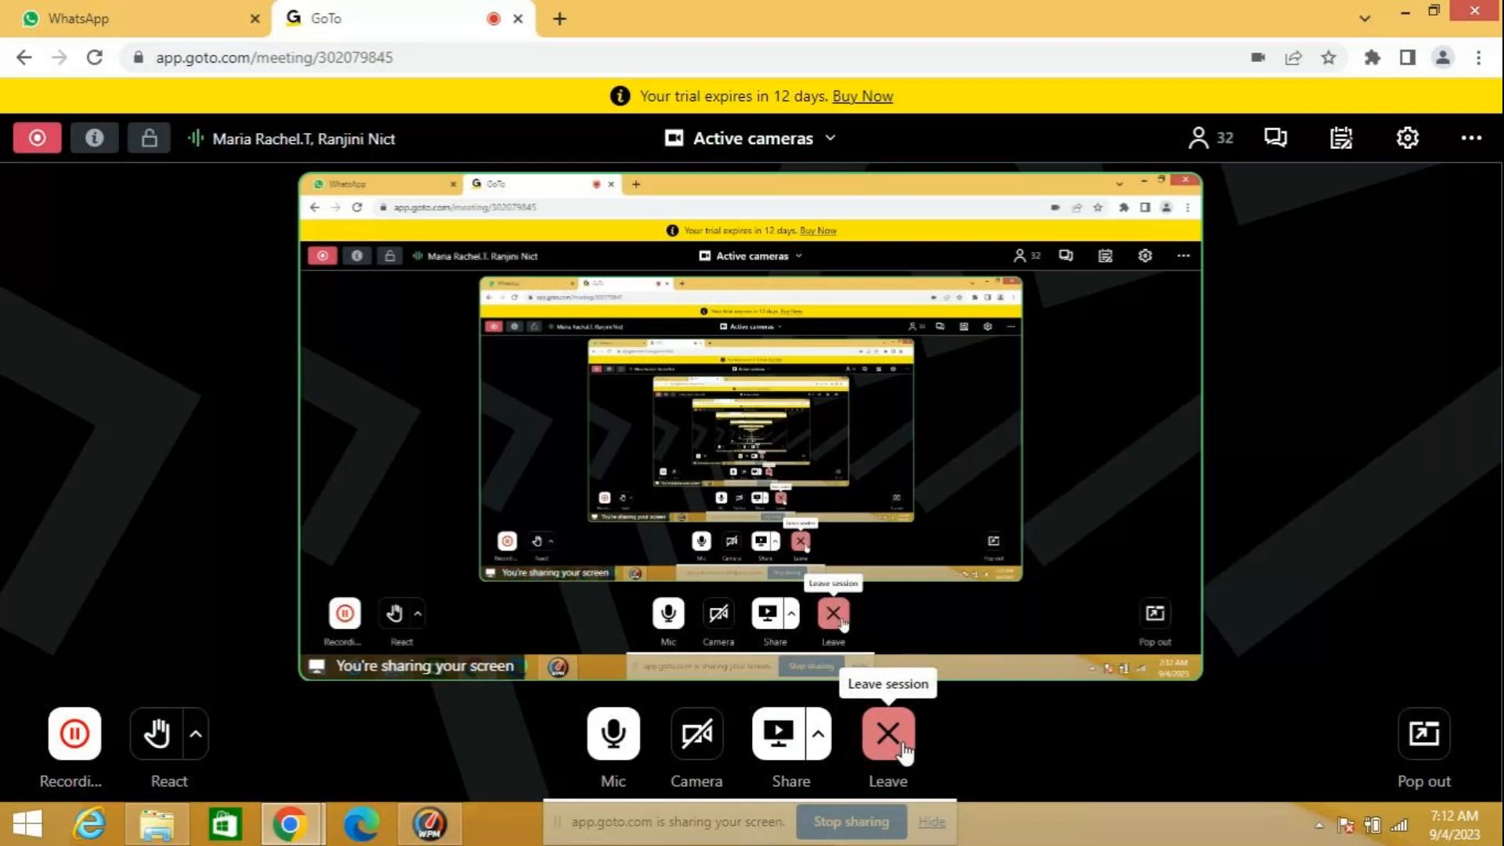
Step: Mute the microphone in the GoTo meeting and bring up the choice to leave or end the session
{"action": "left_click", "coordinate": [632, 736]}
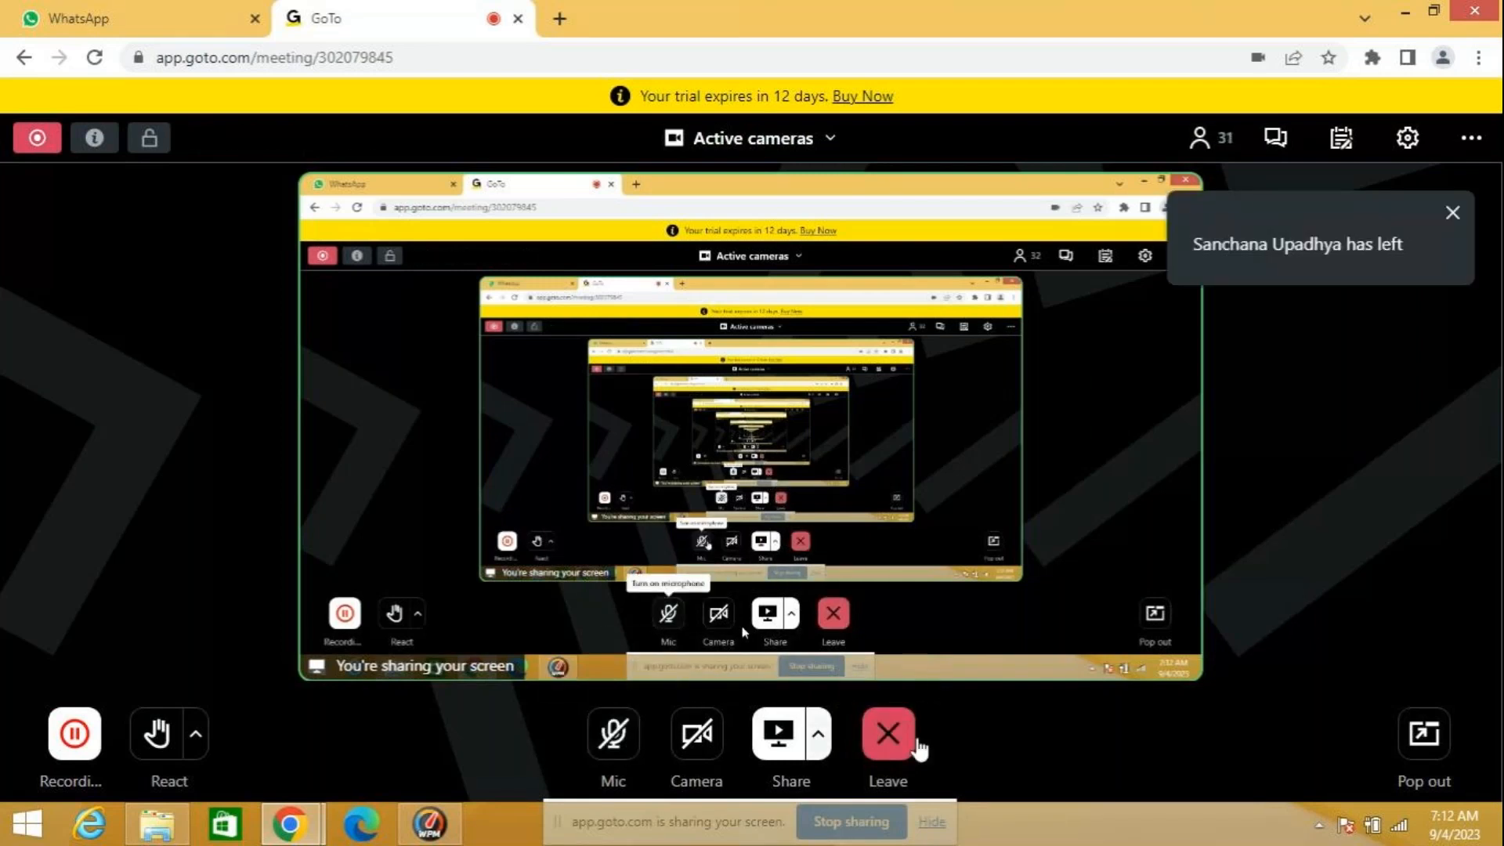
{"action": "left_click", "coordinate": [901, 736]}
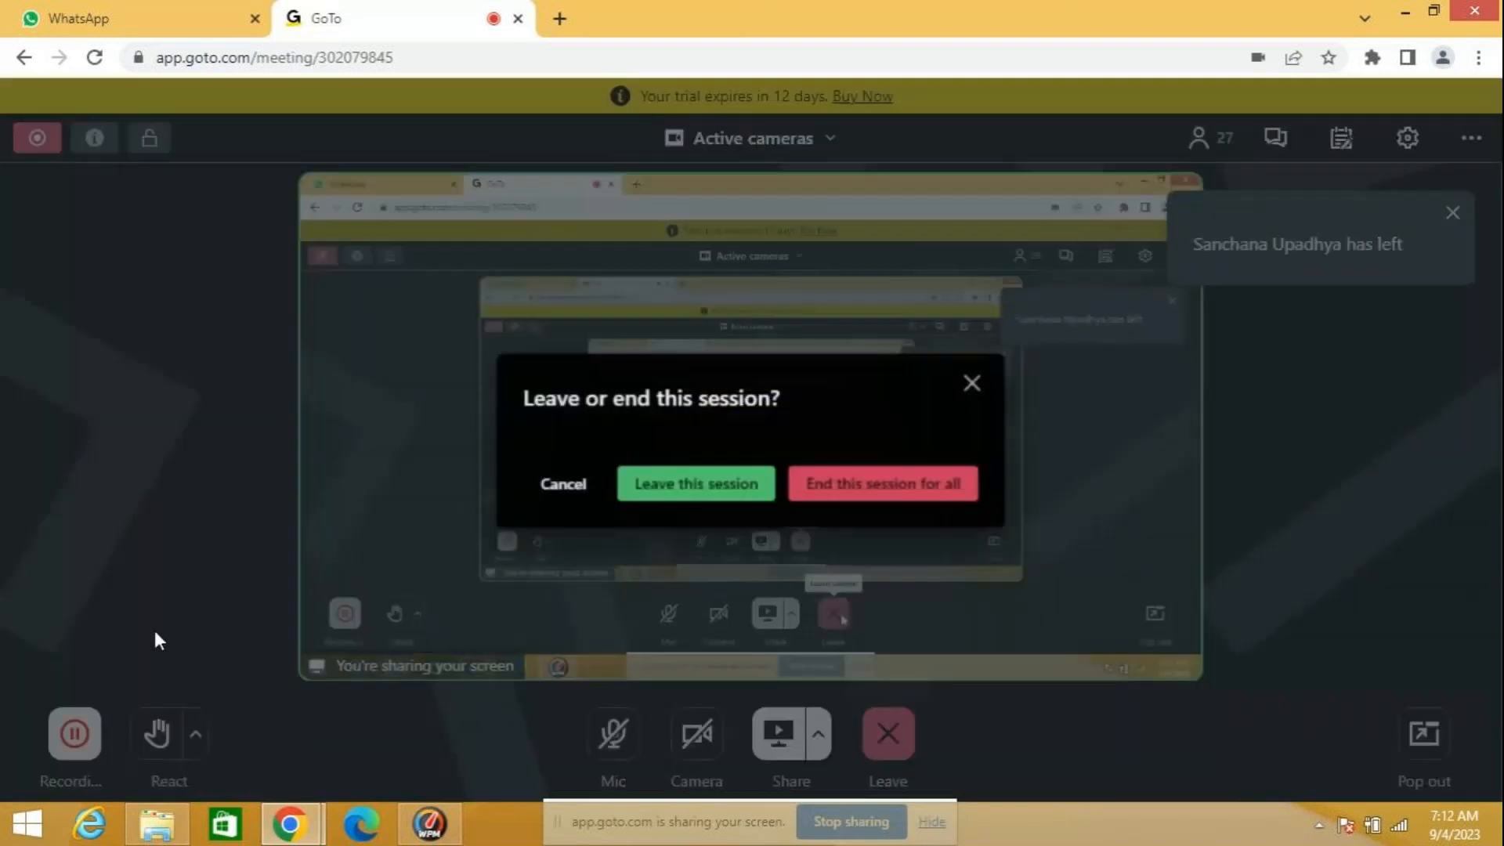